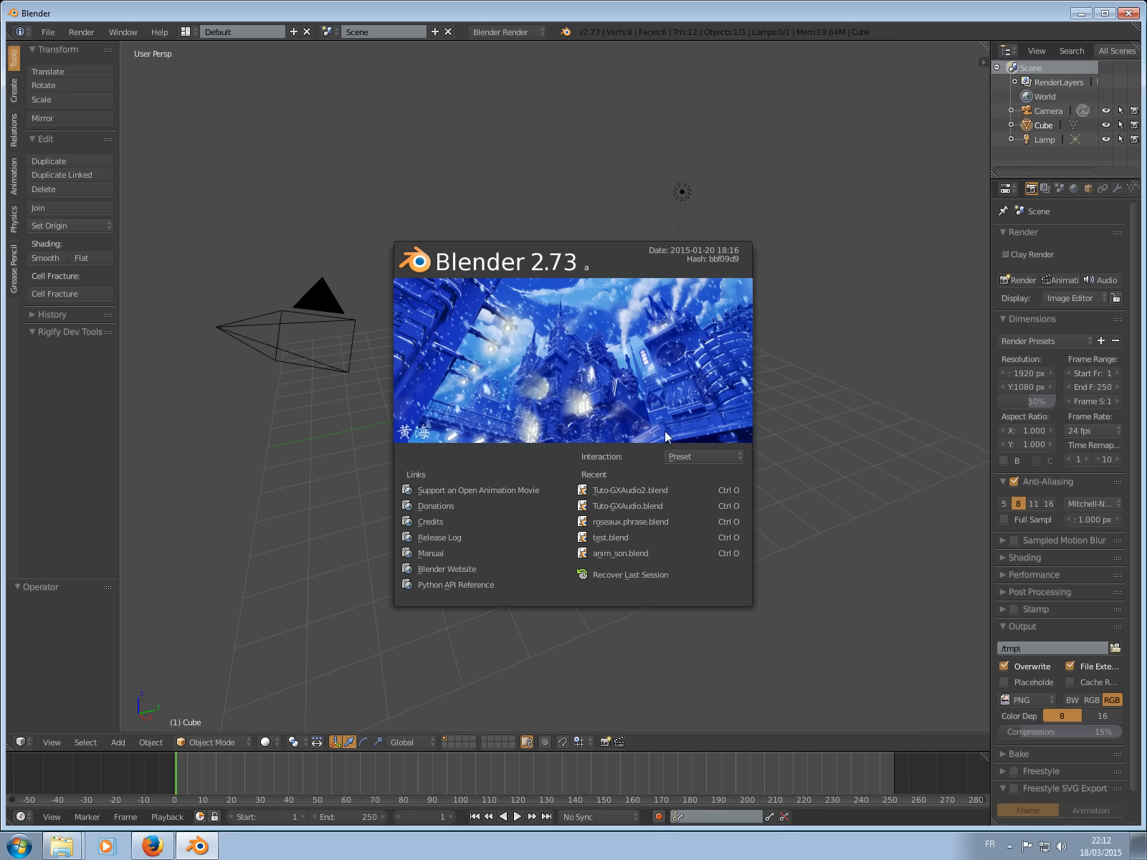
# Open the recent file Tuto-GXAudio2.blend and widen the 3D viewport.
pyautogui.click(651, 489)
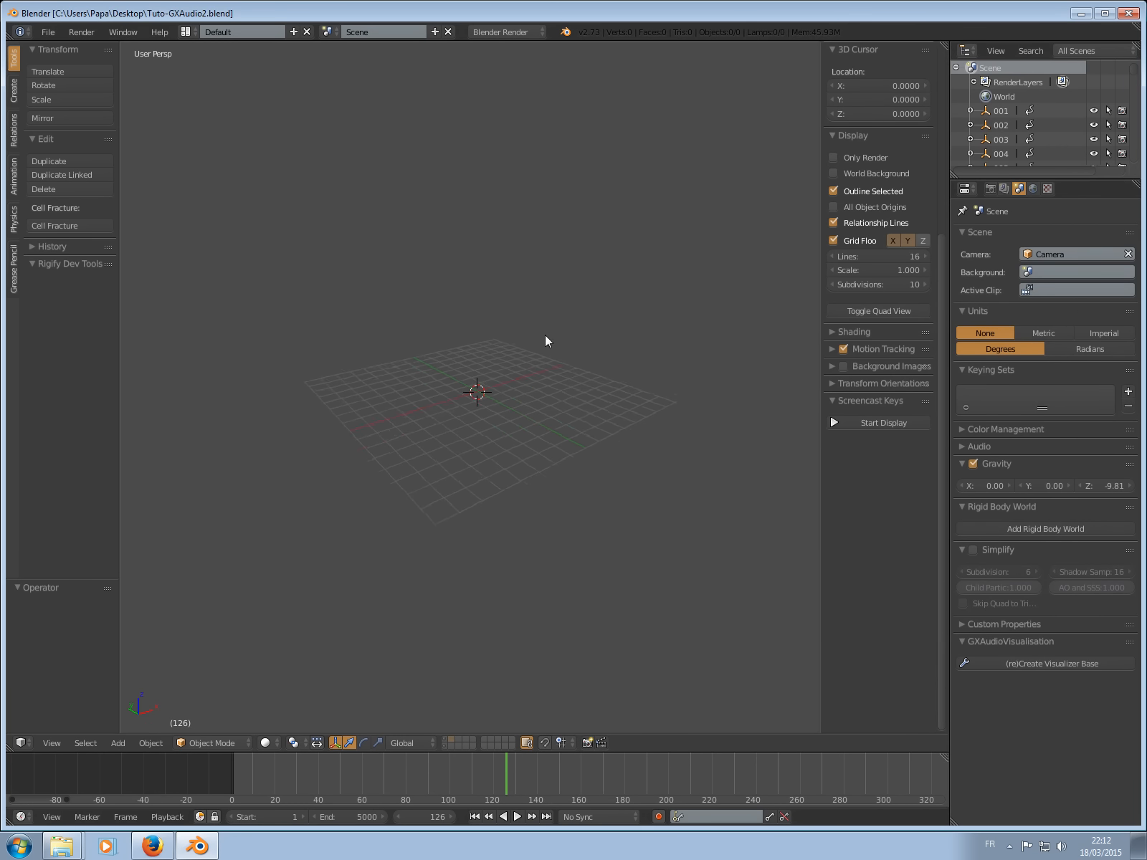
pyautogui.scroll(4, 547, 368)
pyautogui.moveTo(545, 334); pyautogui.dragTo(626, 413, button='middle')
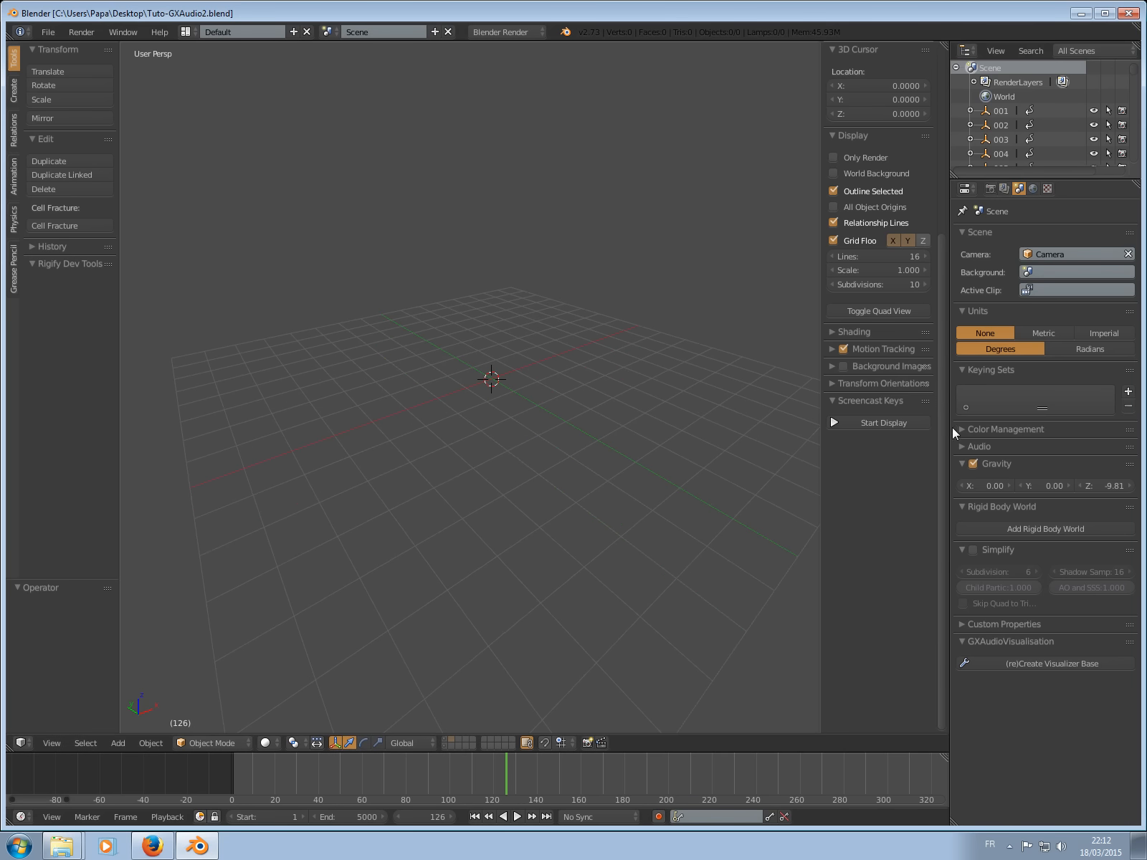
pyautogui.moveTo(948, 428); pyautogui.dragTo(996, 428)
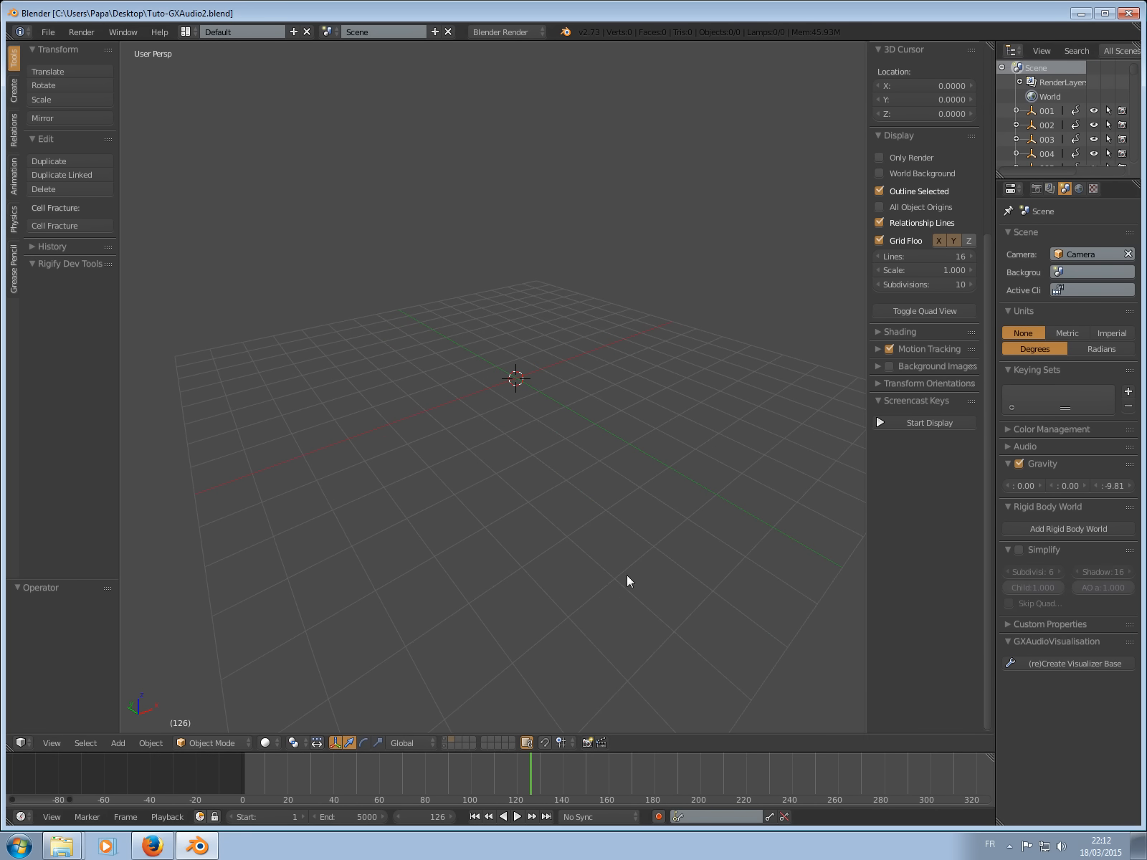
# Show the layer holding the camera, select the camera, and switch to the layer holding the cube and empties.
pyautogui.click(446, 740)
pyautogui.scroll(-8, 480, 412)
pyautogui.scroll(5, 479, 413)
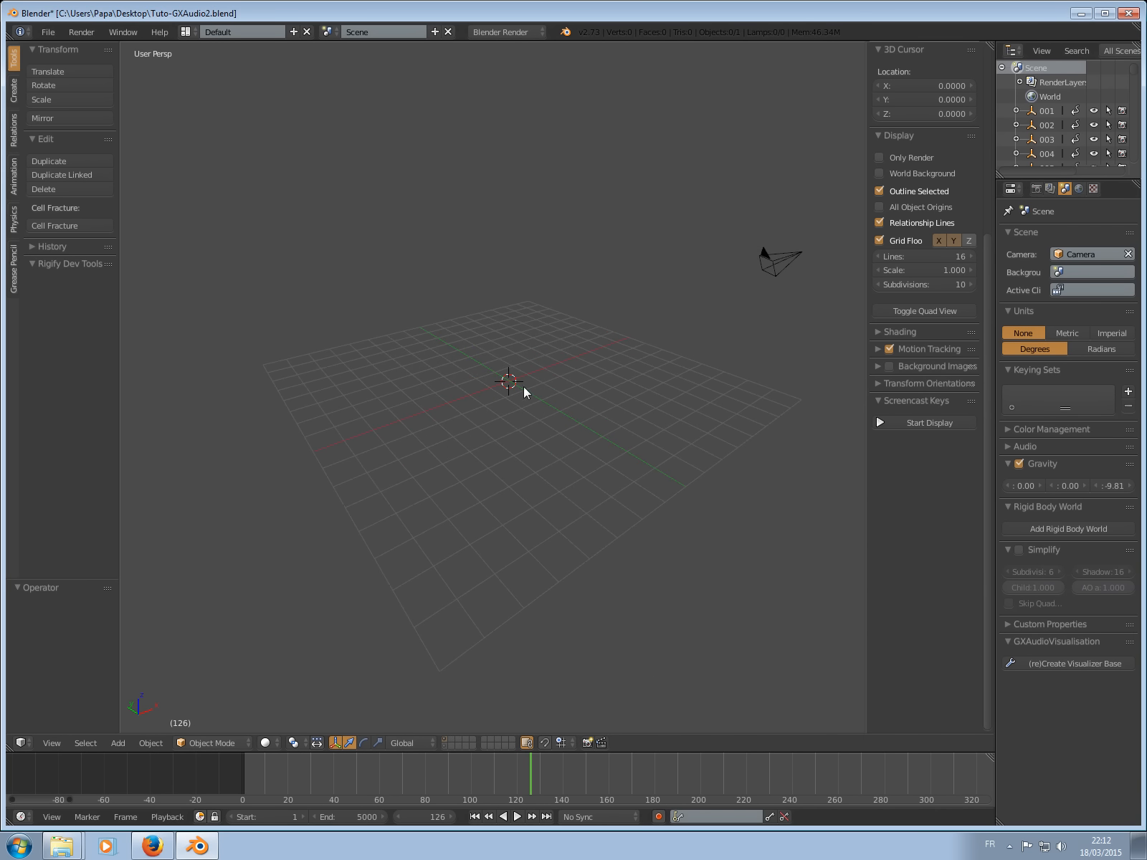
pyautogui.rightClick(772, 250)
pyautogui.click(445, 743)
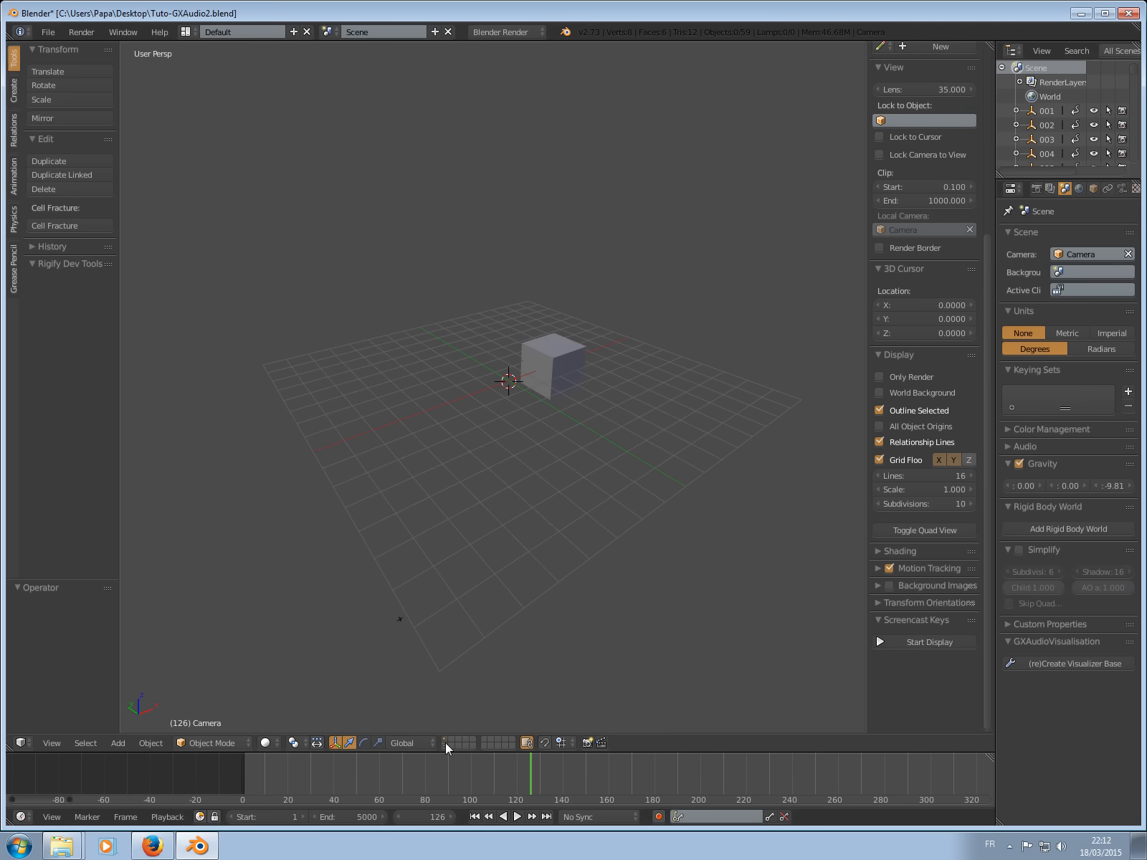
pyautogui.scroll(-5, 579, 423)
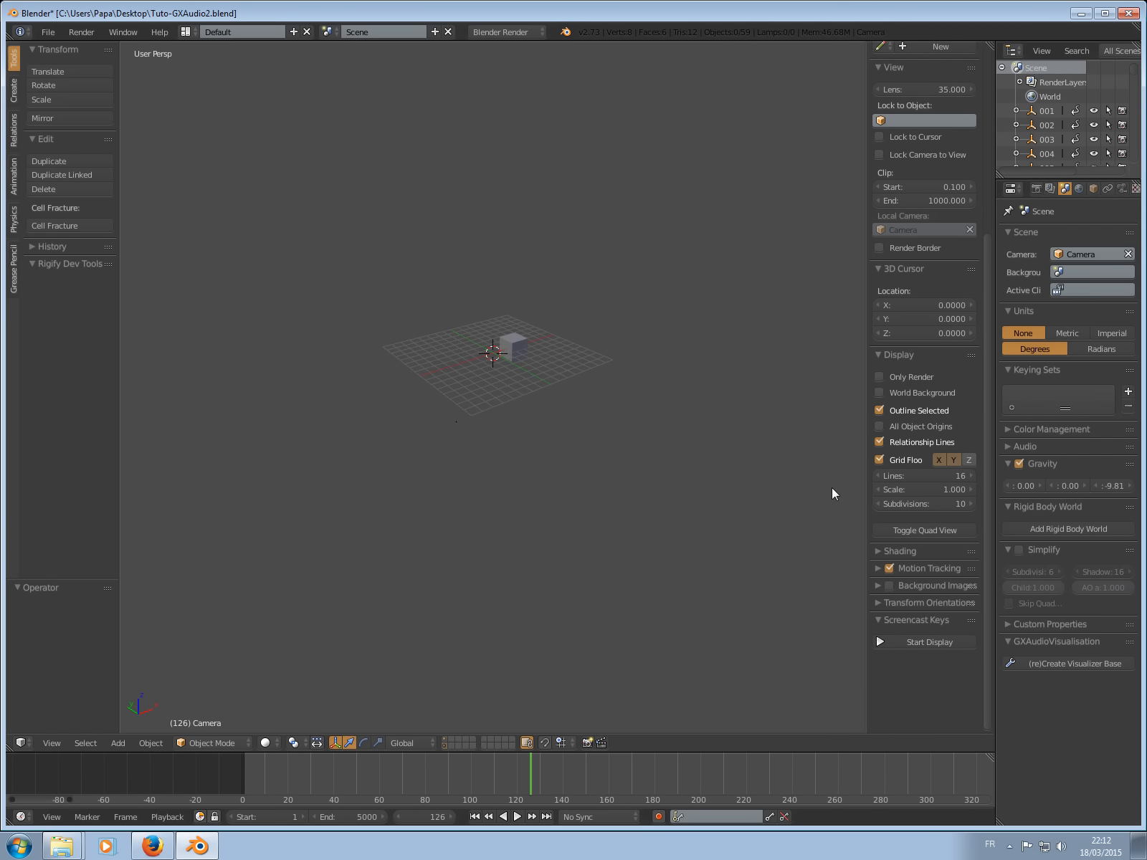
# Select all objects on the visible layer and examine the long row of empties around the cube.
pyautogui.press('a')
pyautogui.moveTo(699, 415); pyautogui.dragTo(573, 470, button='middle')
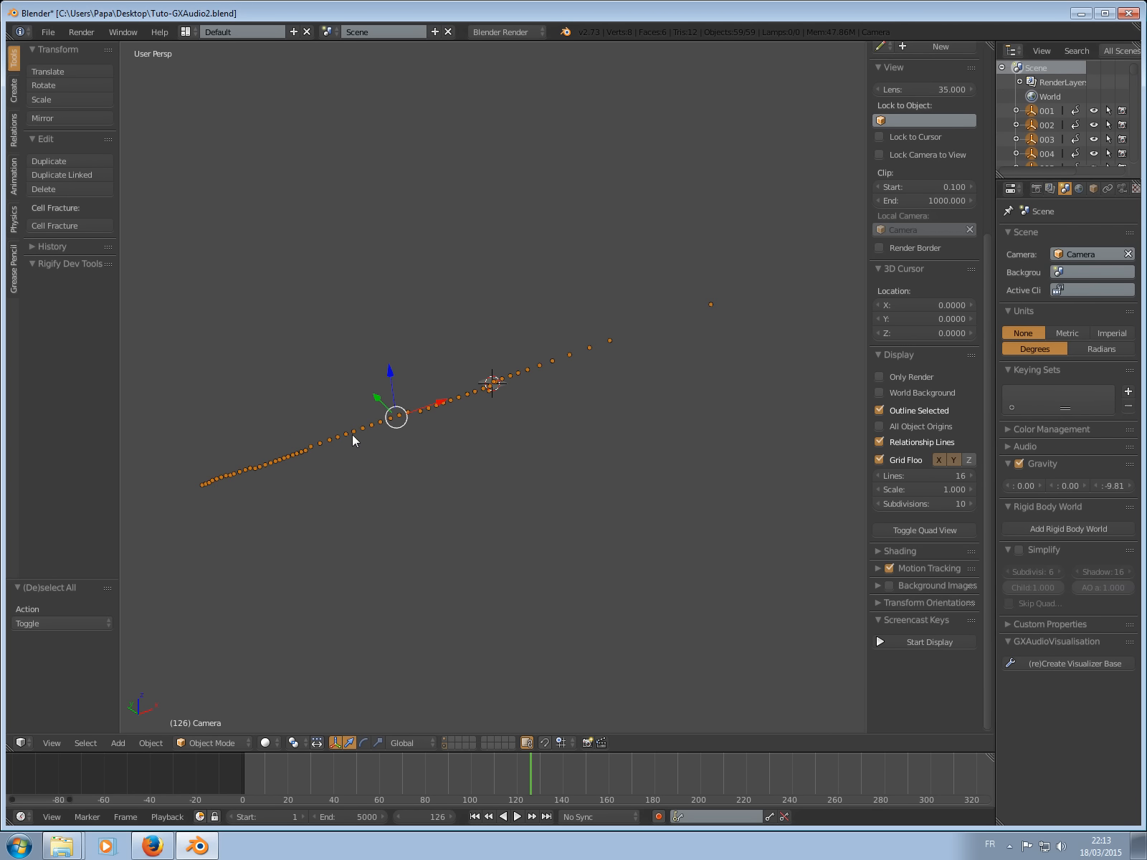
pyautogui.moveTo(712, 306); pyautogui.dragTo(579, 372, button='middle')
pyautogui.scroll(8, 553, 381)
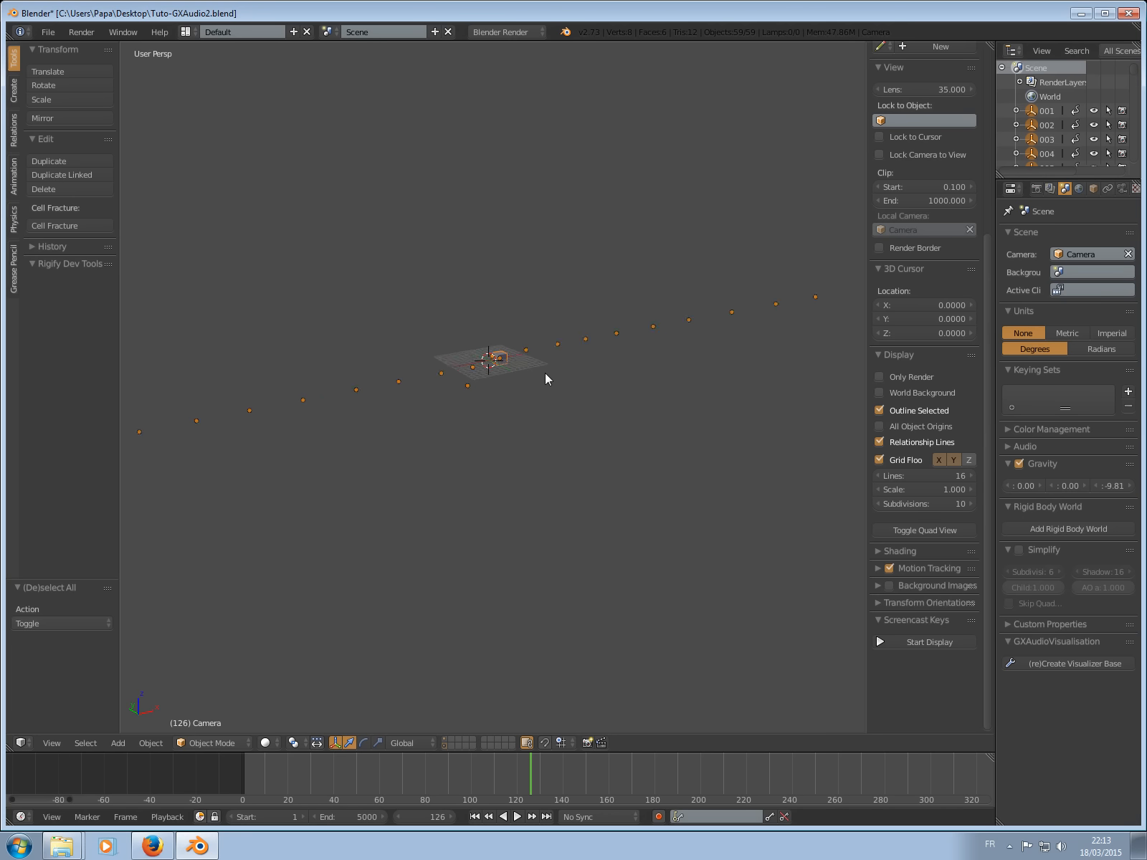
pyautogui.moveTo(551, 357); pyautogui.dragTo(588, 358, button='middle')
pyautogui.scroll(5, 540, 411)
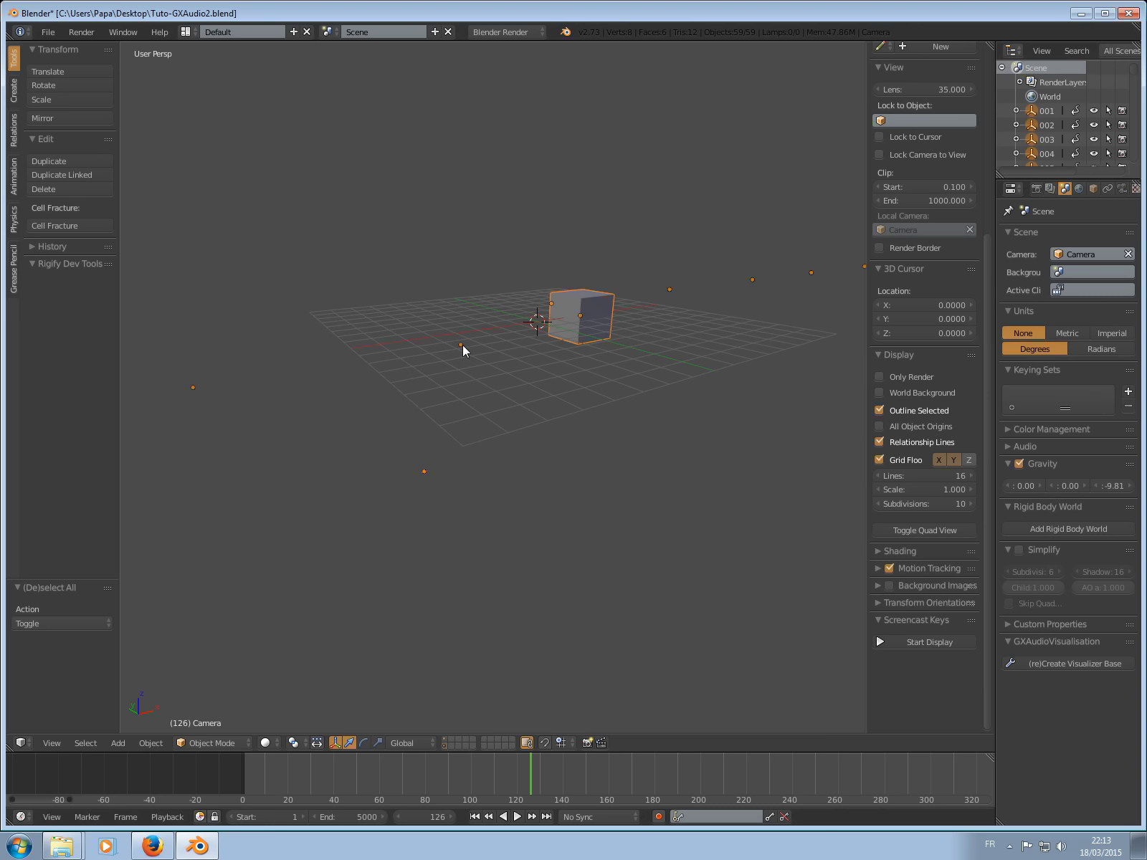
pyautogui.scroll(-8, 686, 334)
pyautogui.scroll(8, 528, 410)
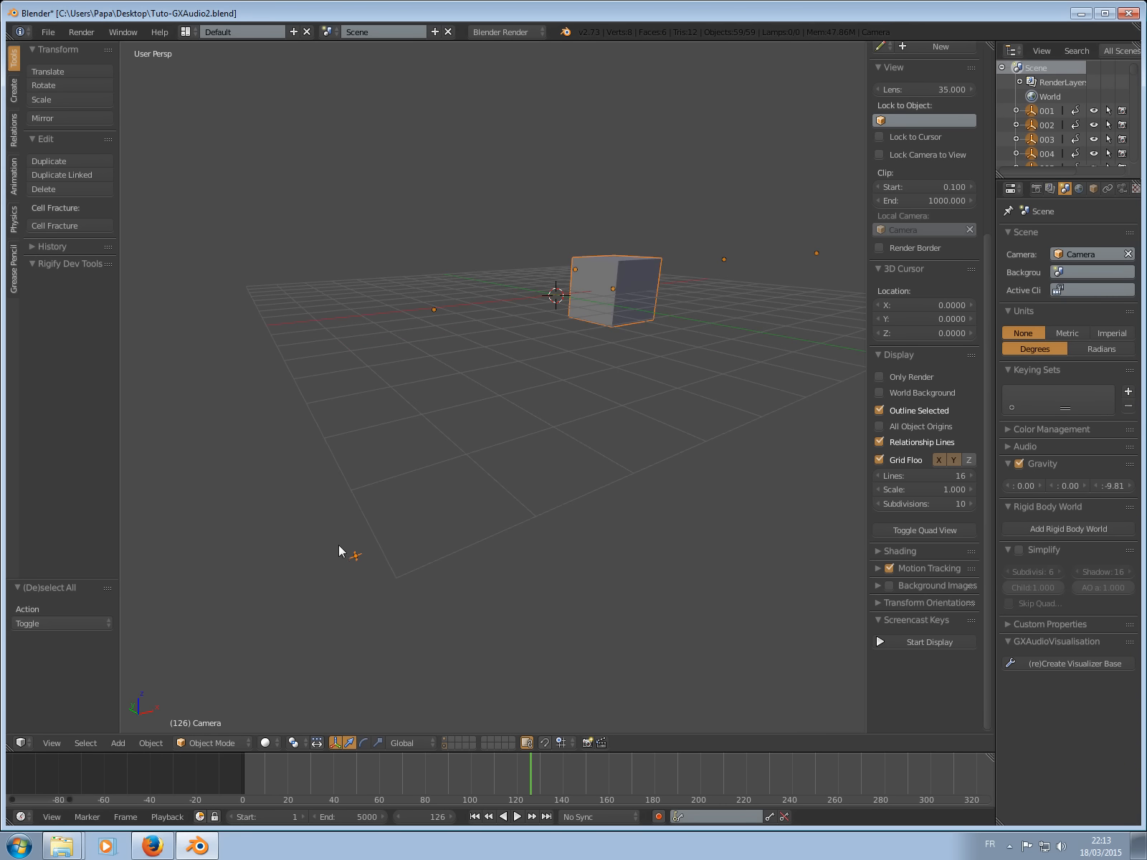
# Select the Obj.rot empty near the grid's front corner and check its position relative to the cube.
pyautogui.rightClick(354, 561)
pyautogui.scroll(-4, 378, 549)
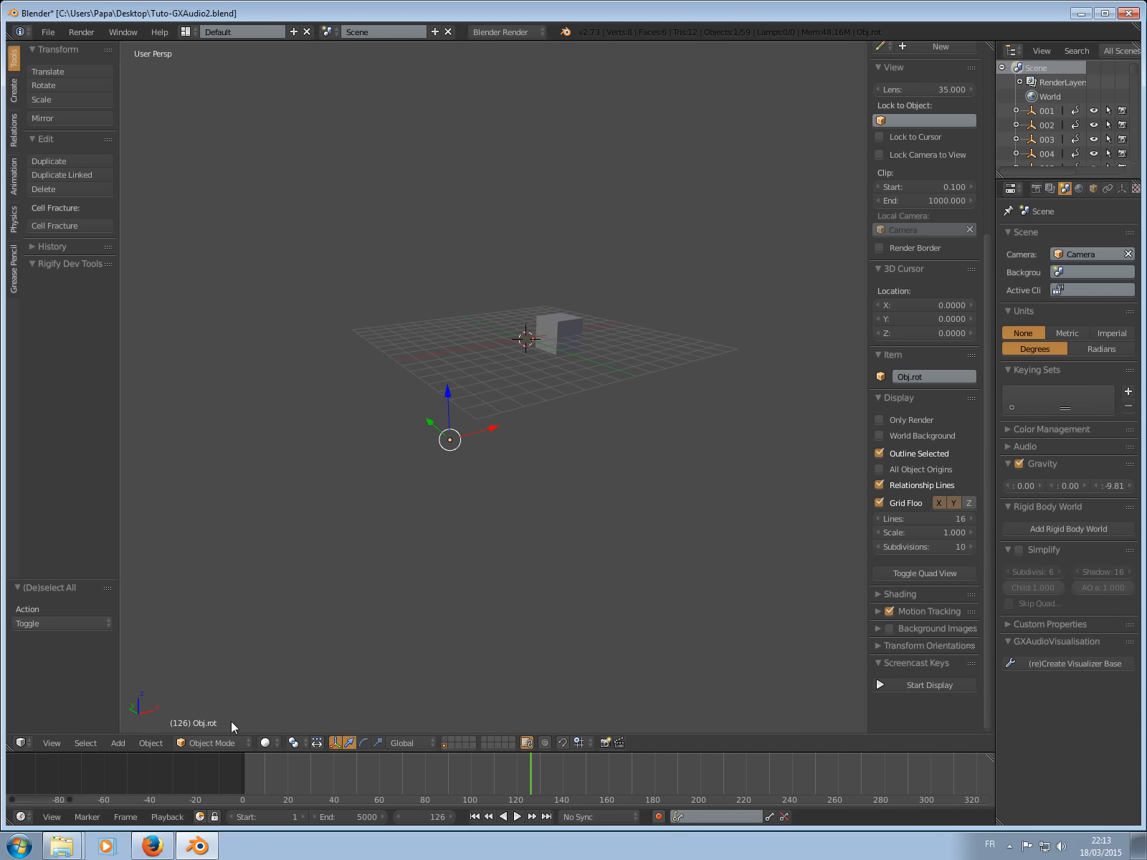
pyautogui.scroll(4, 629, 325)
pyautogui.moveTo(628, 324); pyautogui.dragTo(591, 391, button='middle')
pyautogui.scroll(3, 573, 419)
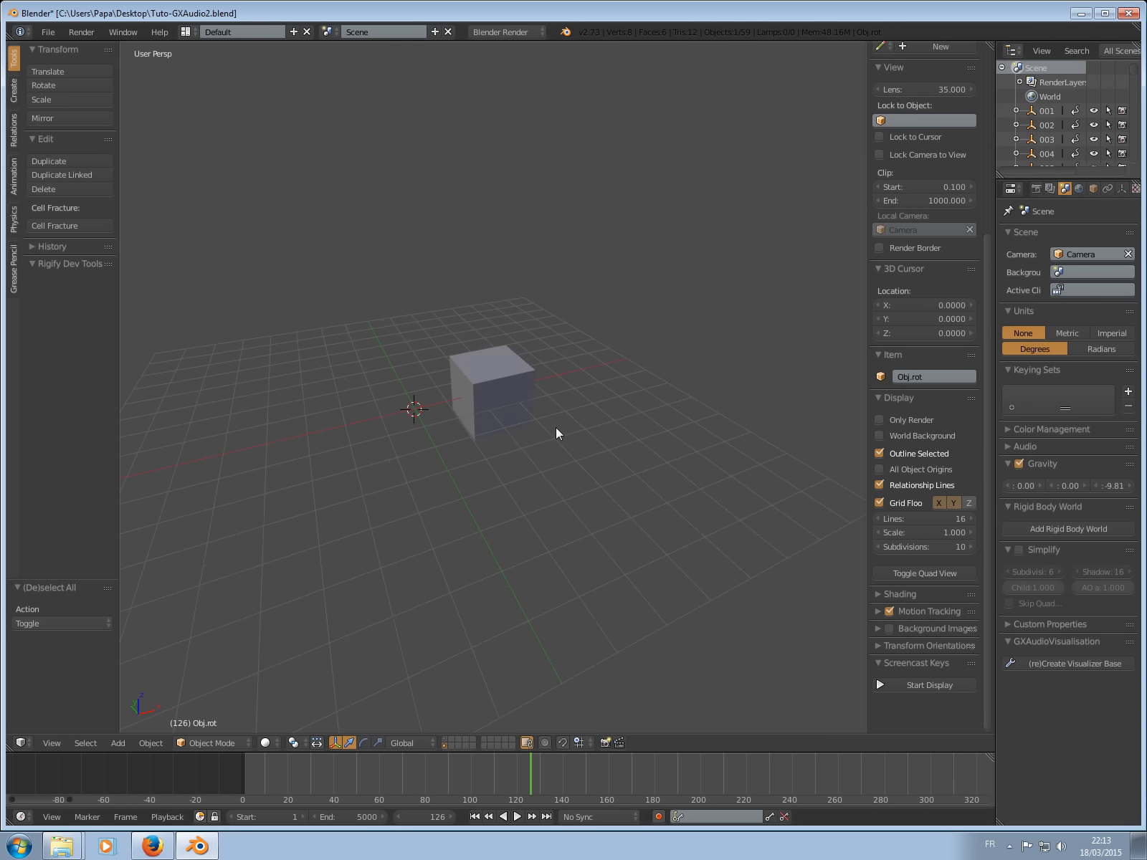
# Select the cube and scrub the timeline to frame 345 to preview its audio-driven motion.
pyautogui.rightClick(494, 386)
pyautogui.scroll(-4, 545, 545)
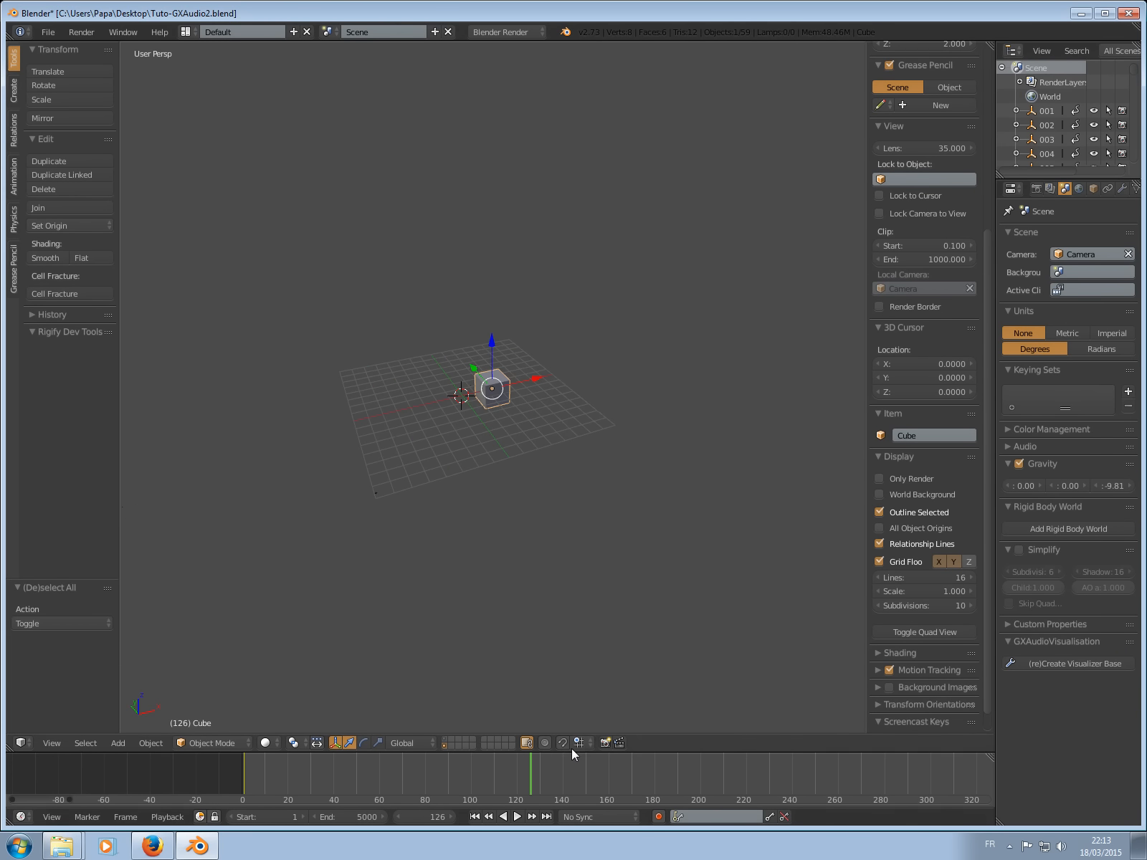
pyautogui.moveTo(529, 763); pyautogui.dragTo(718, 776)
pyautogui.scroll(-10, 718, 776)
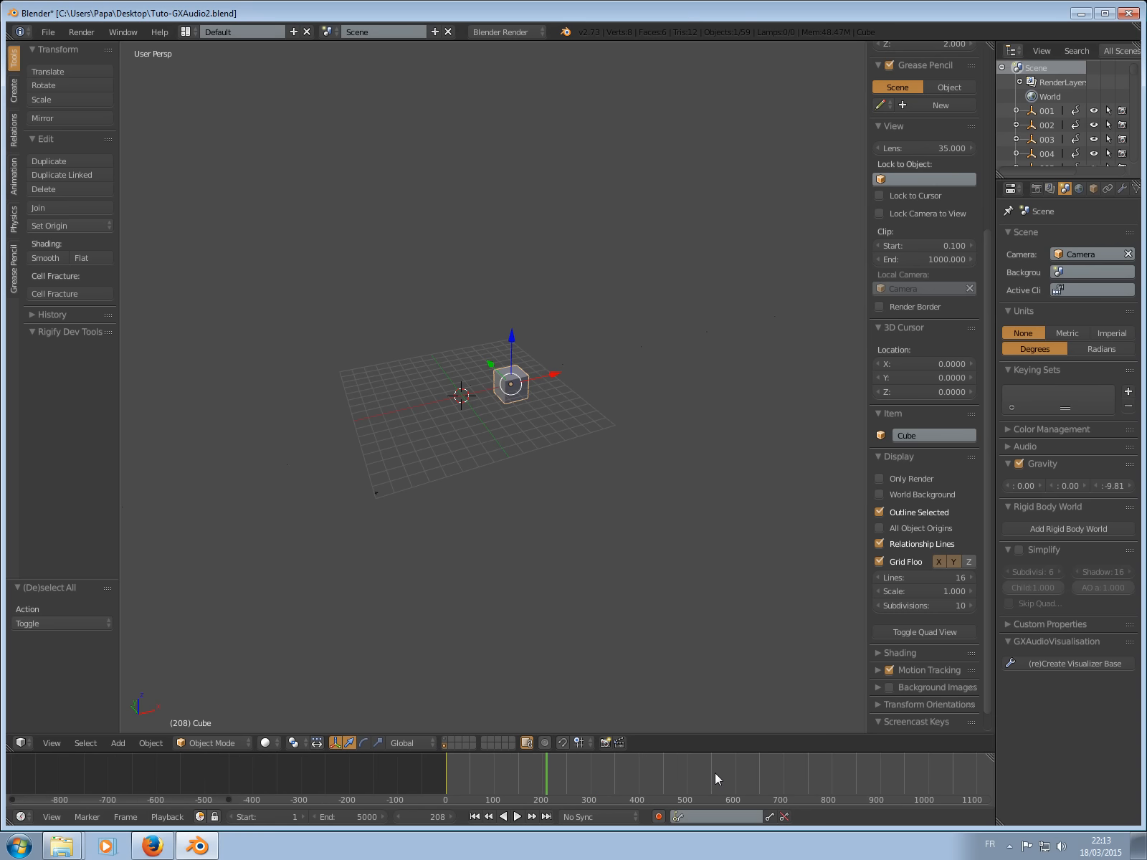
pyautogui.moveTo(515, 762); pyautogui.dragTo(589, 769)
pyautogui.scroll(6, 514, 335)
pyautogui.keyDown('shift'); pyautogui.moveTo(643, 335); pyautogui.dragTo(510, 384, button='middle'); pyautogui.keyUp('shift')
pyautogui.scroll(6, 522, 414)
pyautogui.scroll(-5, 521, 412)
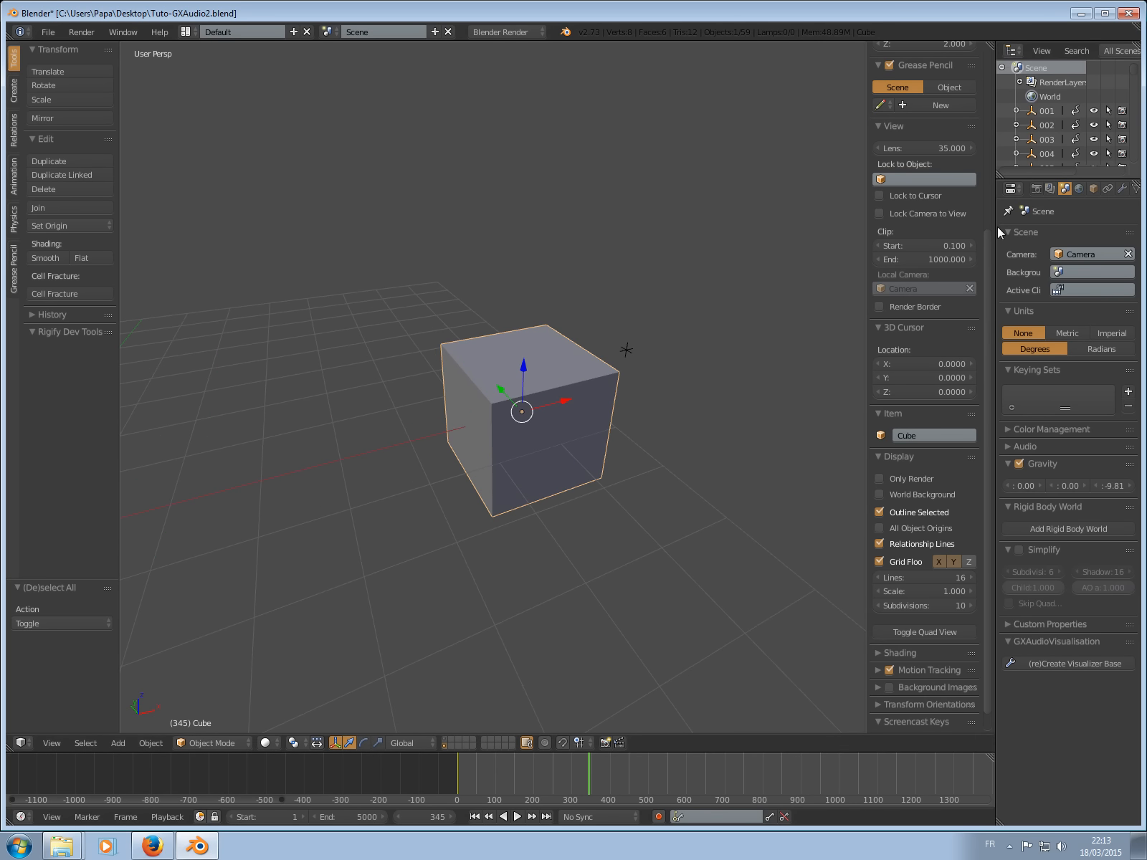
# Widen the properties area beside the 3D viewport and bring the cube and surrounding empties into view.
pyautogui.moveTo(995, 228); pyautogui.dragTo(899, 229)
pyautogui.scroll(-5, 541, 383)
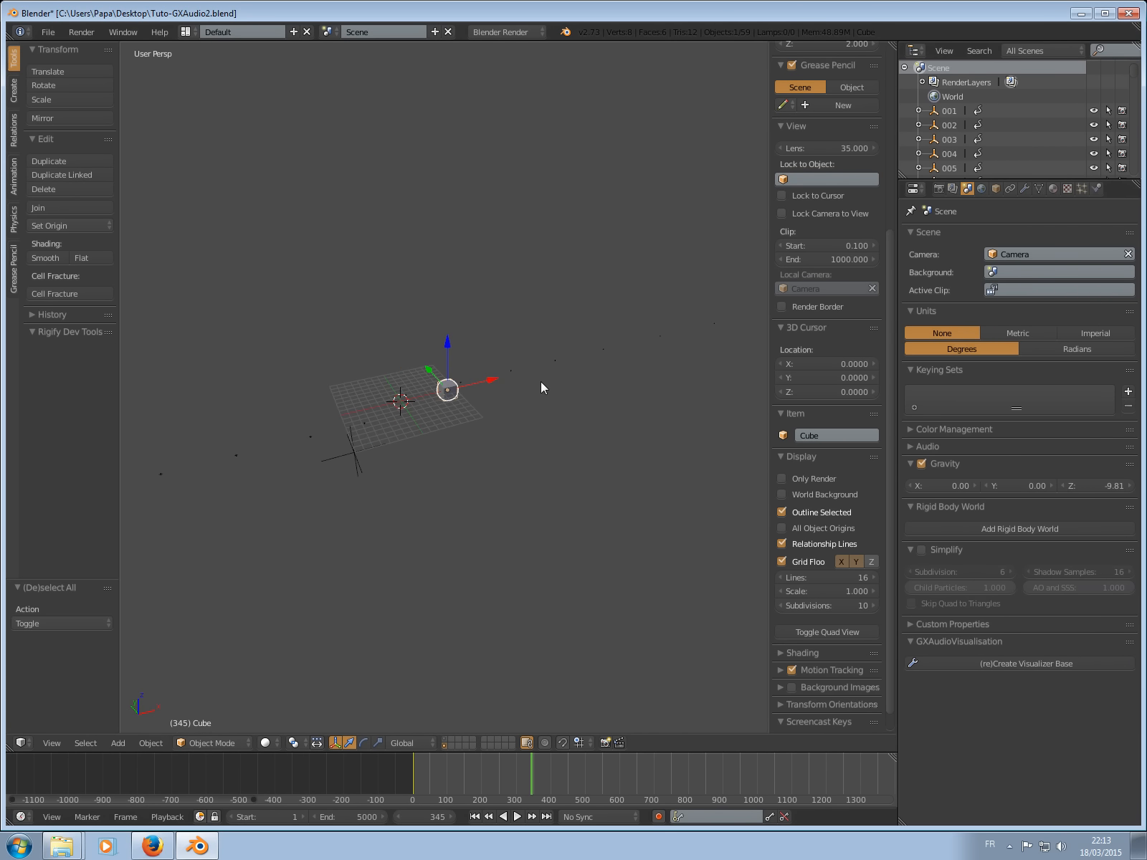
pyautogui.scroll(3, 574, 447)
pyautogui.keyDown('shift'); pyautogui.moveTo(521, 468); pyautogui.dragTo(598, 447, button='middle'); pyautogui.keyUp('shift')
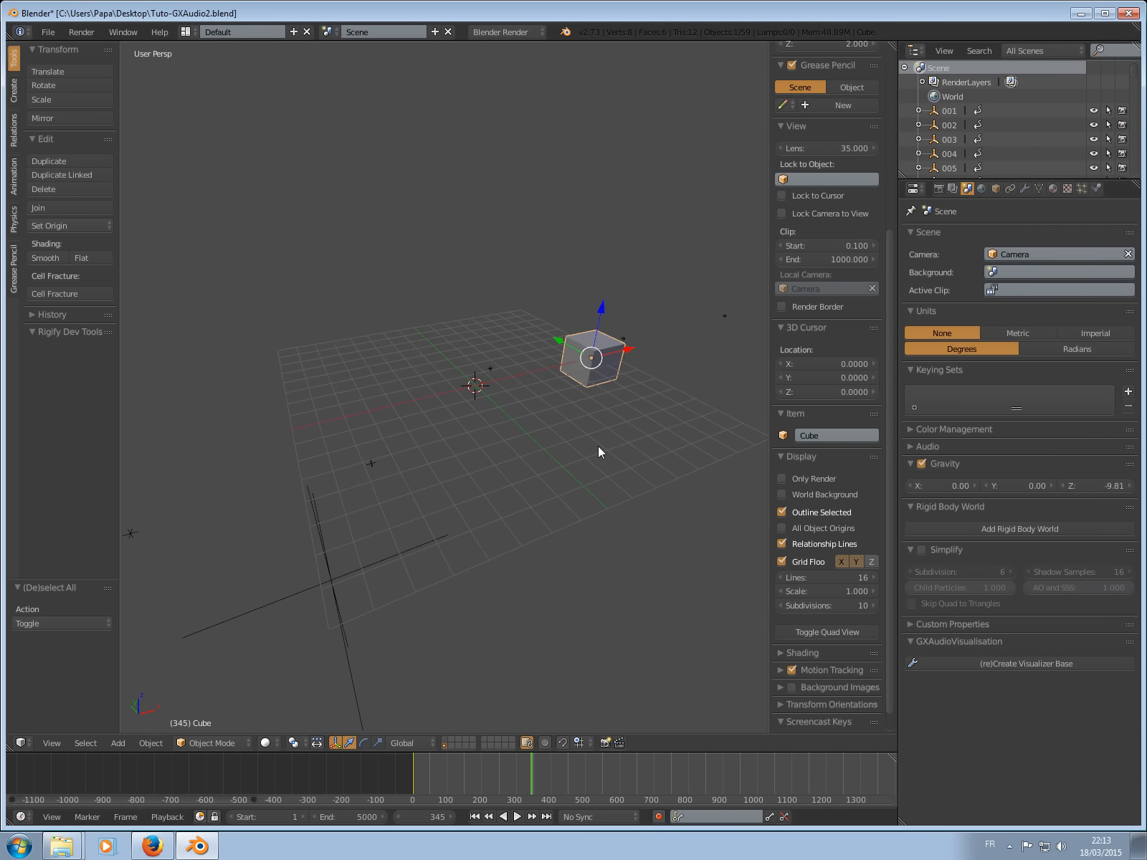
# Switch to the layer holding the camera and add a plane at the scene origin.
pyautogui.click(446, 739)
pyautogui.moveTo(492, 423); pyautogui.dragTo(525, 466, button='middle')
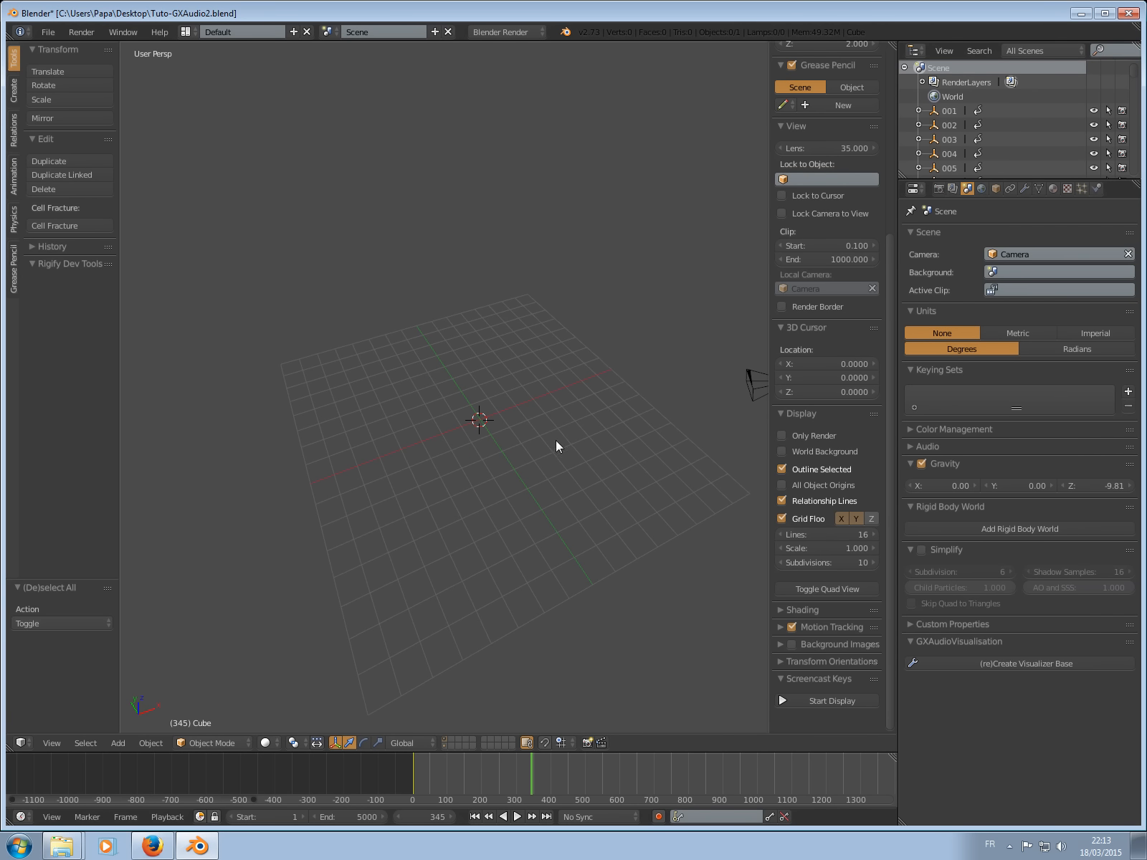
pyautogui.hotkey('shift', 'a')
pyautogui.click(595, 439)
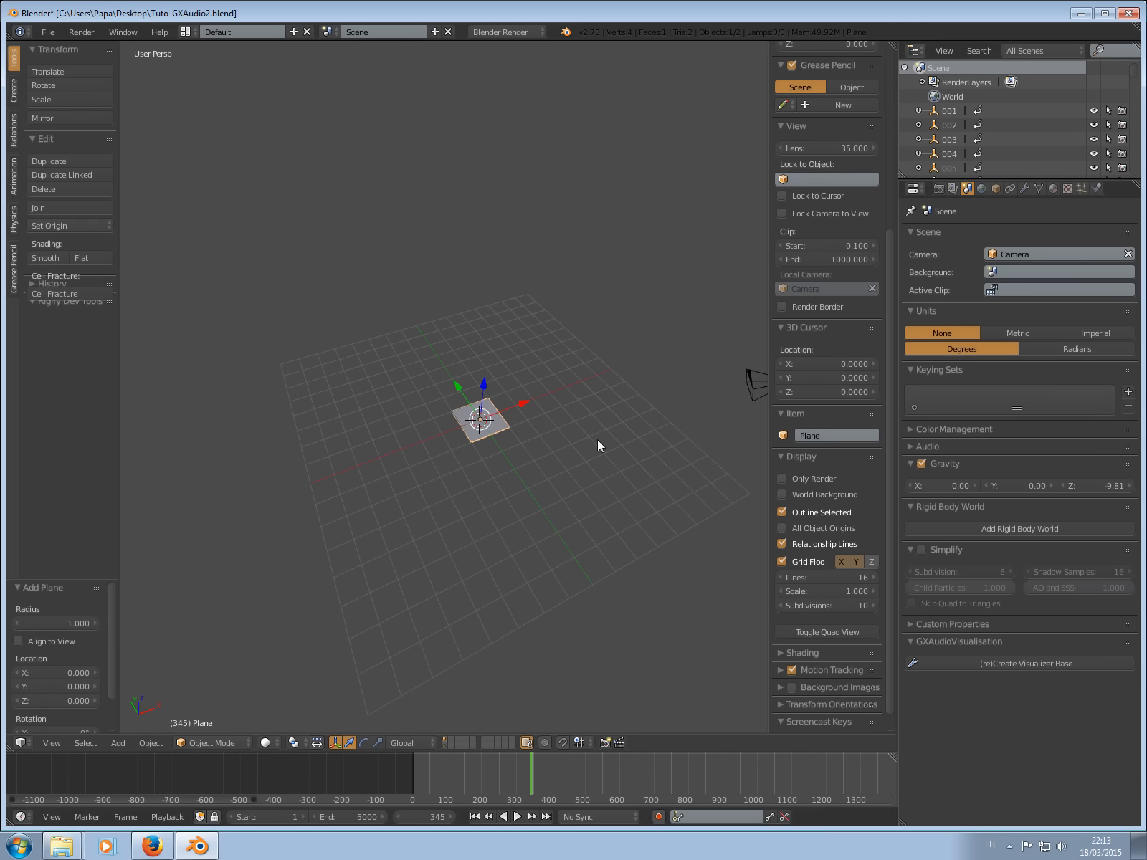
pyautogui.moveTo(597, 440); pyautogui.dragTo(579, 427, button='middle')
# Add an Ocean modifier to the plane.
pyautogui.click(1025, 188)
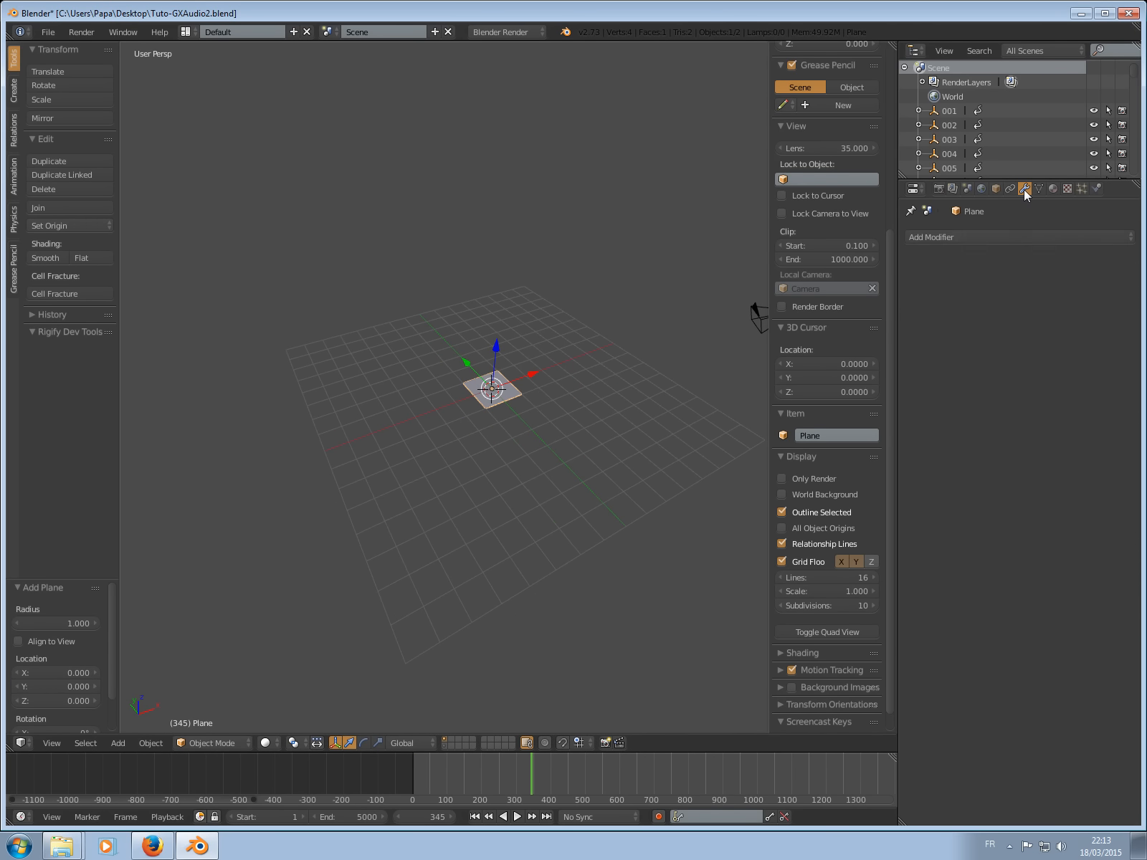
pyautogui.click(977, 239)
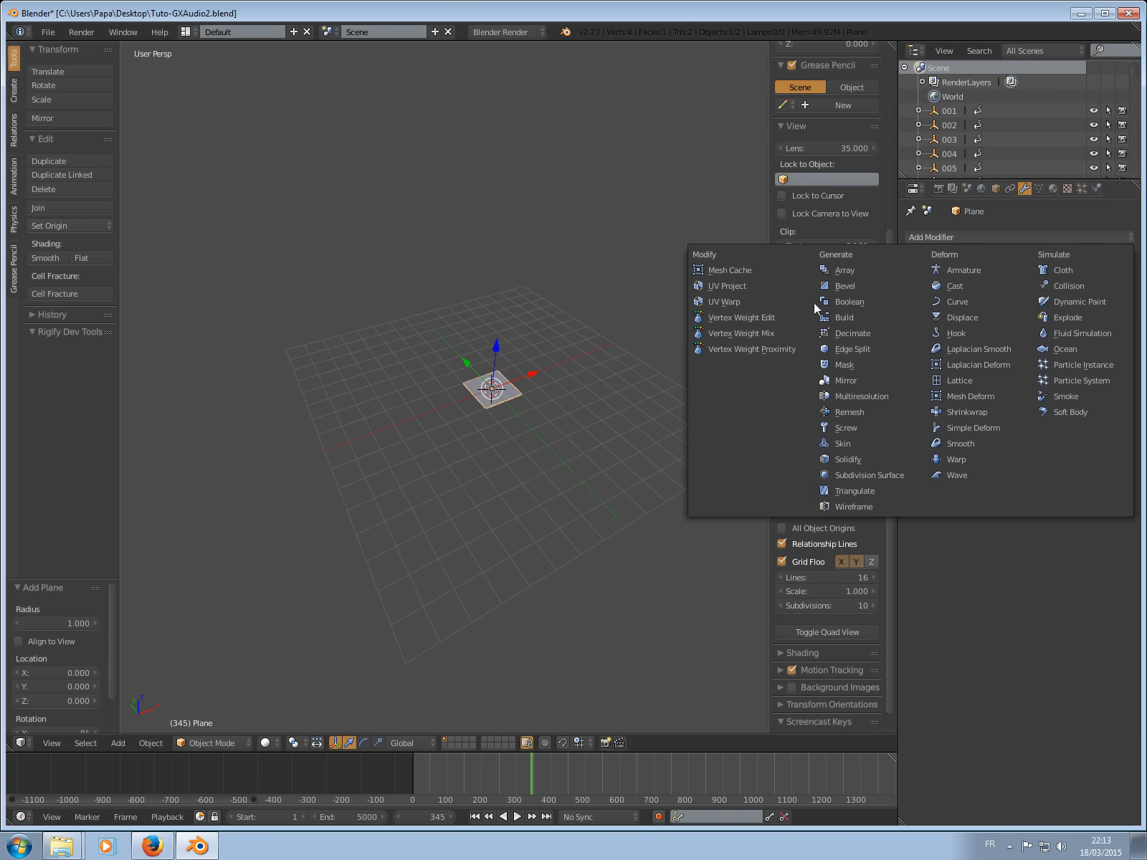
pyautogui.click(1062, 347)
pyautogui.scroll(-10, 389, 293)
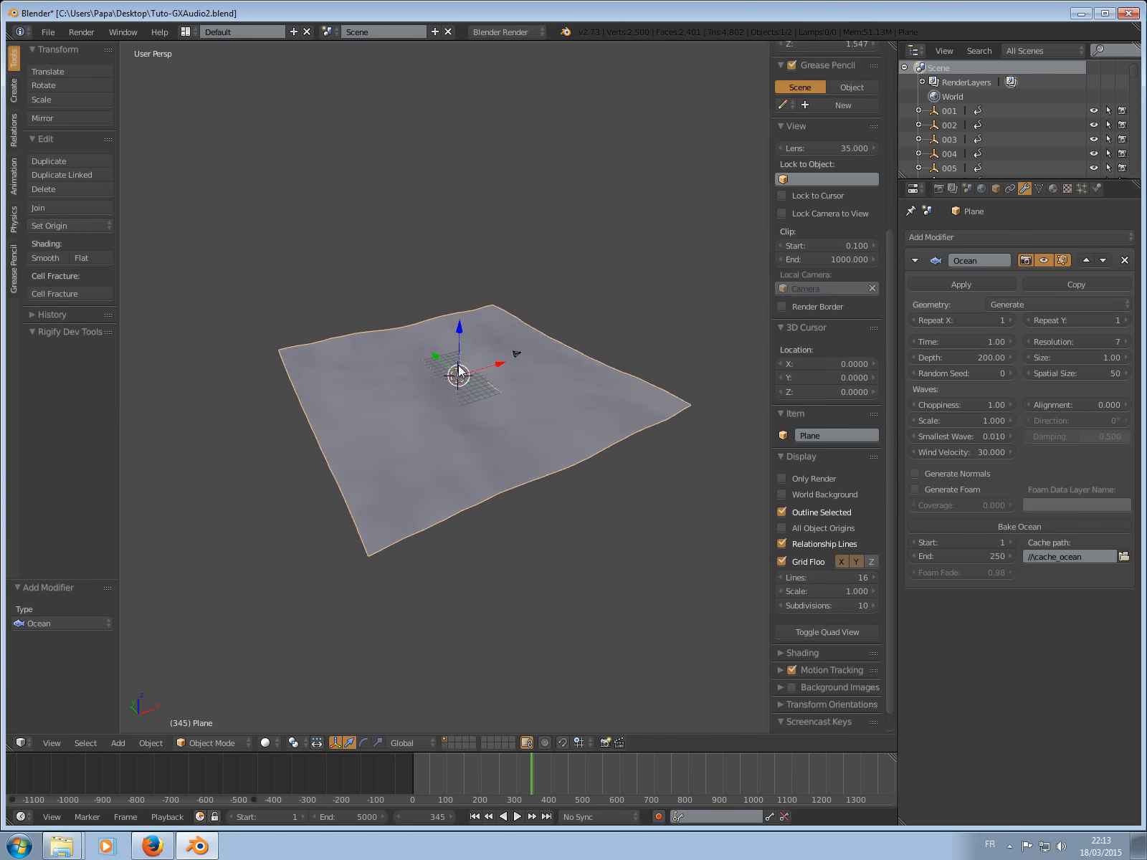
pyautogui.scroll(4, 459, 375)
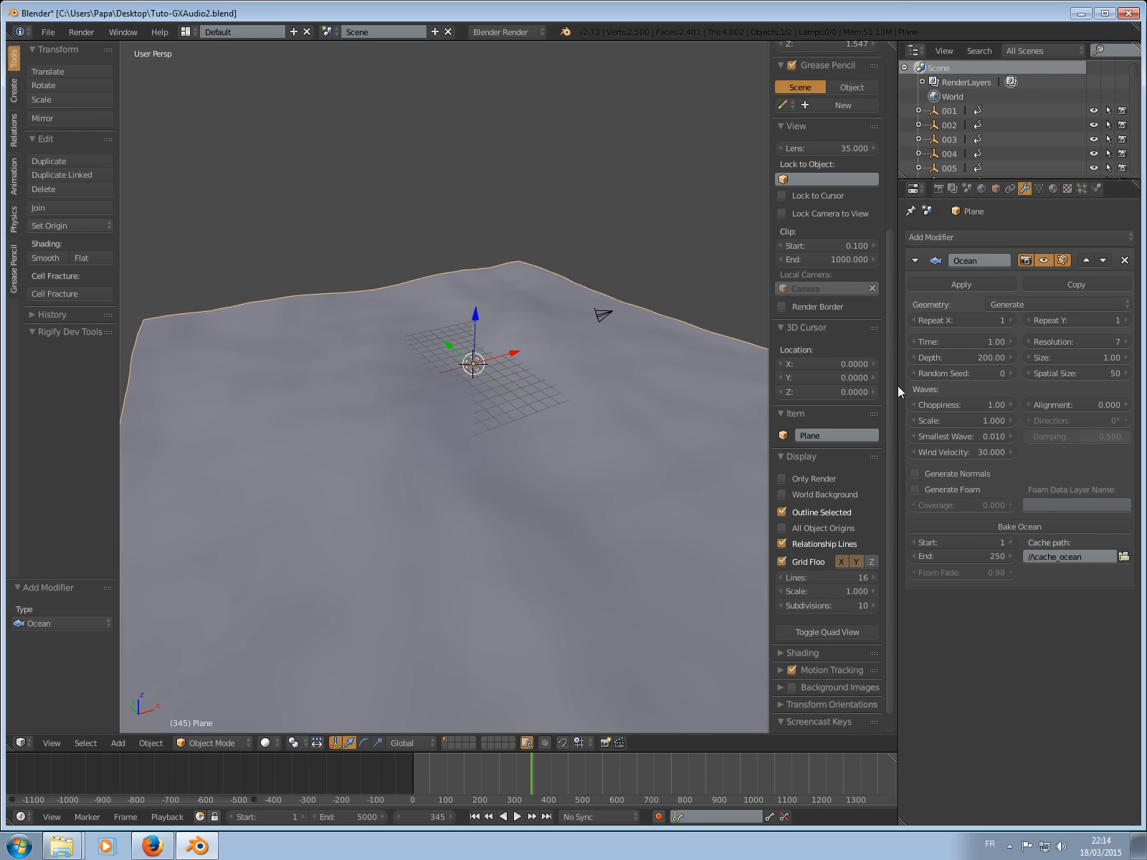
# Narrow the properties area slightly and examine the generated ocean surface from several angles.
pyautogui.moveTo(901, 391); pyautogui.dragTo(920, 383)
pyautogui.scroll(-5, 463, 367)
pyautogui.moveTo(464, 360)
pyautogui.mouseDown(button='middle')
pyautogui.moveTo(504, 366)
pyautogui.moveTo(483, 343)
pyautogui.mouseUp(button='middle')
pyautogui.scroll(5, 479, 362)
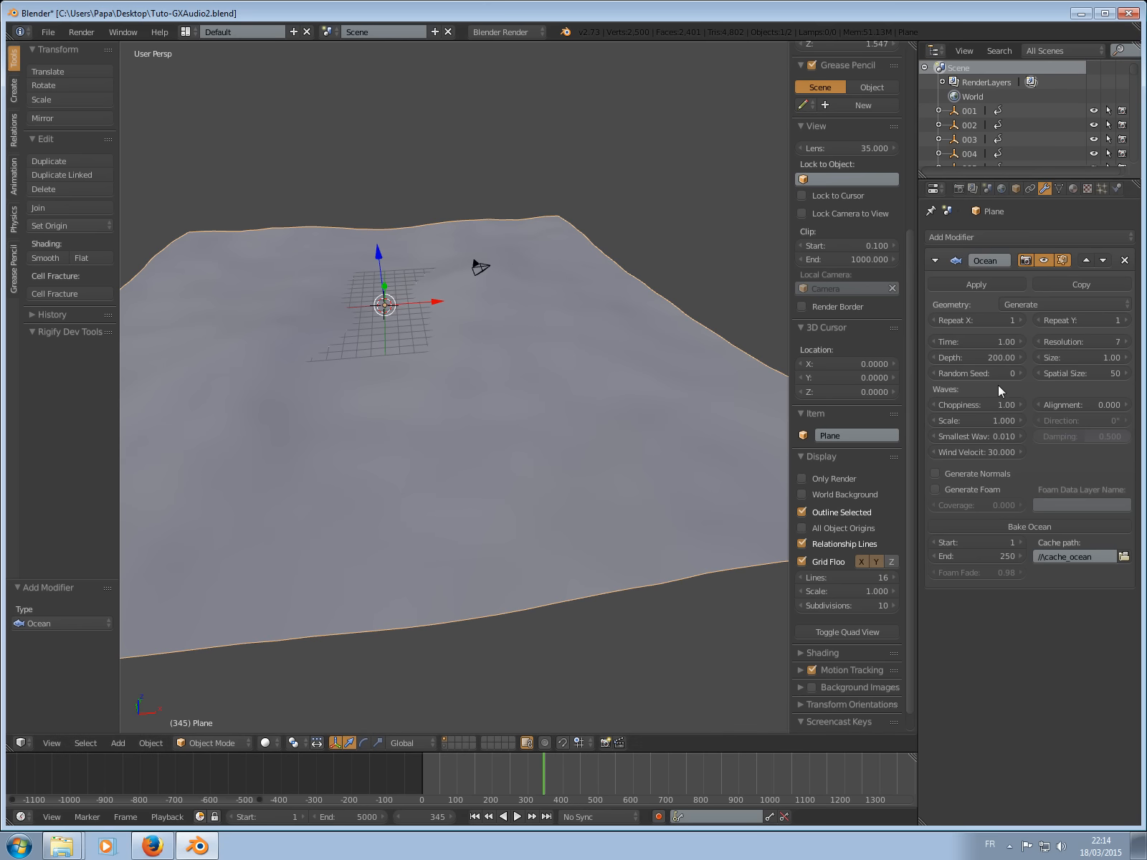
pyautogui.moveTo(375, 349); pyautogui.dragTo(436, 378, button='middle')
pyautogui.scroll(2, 401, 362)
pyautogui.scroll(-4, 546, 286)
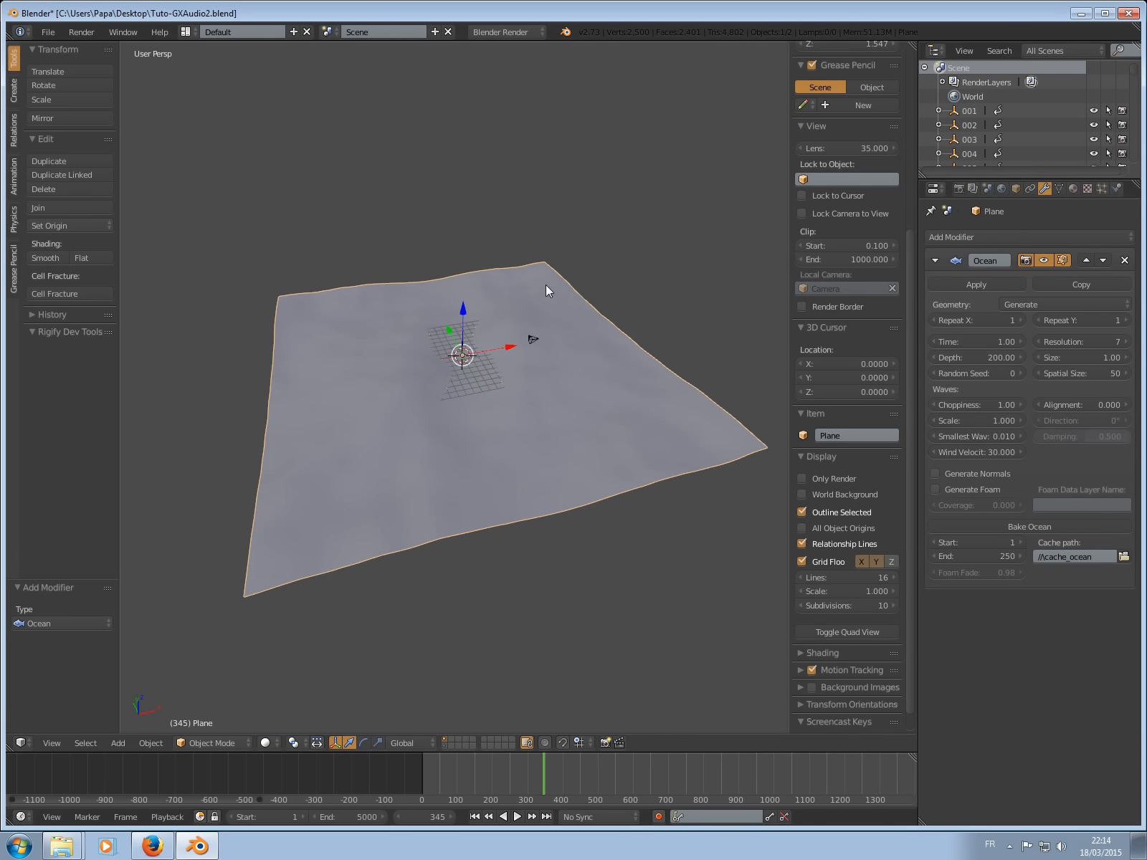
# Try different Time values on the Ocean modifier, such as 0.03, and restore the value to 1.00.
pyautogui.moveTo(1020, 342); pyautogui.dragTo(954, 322)
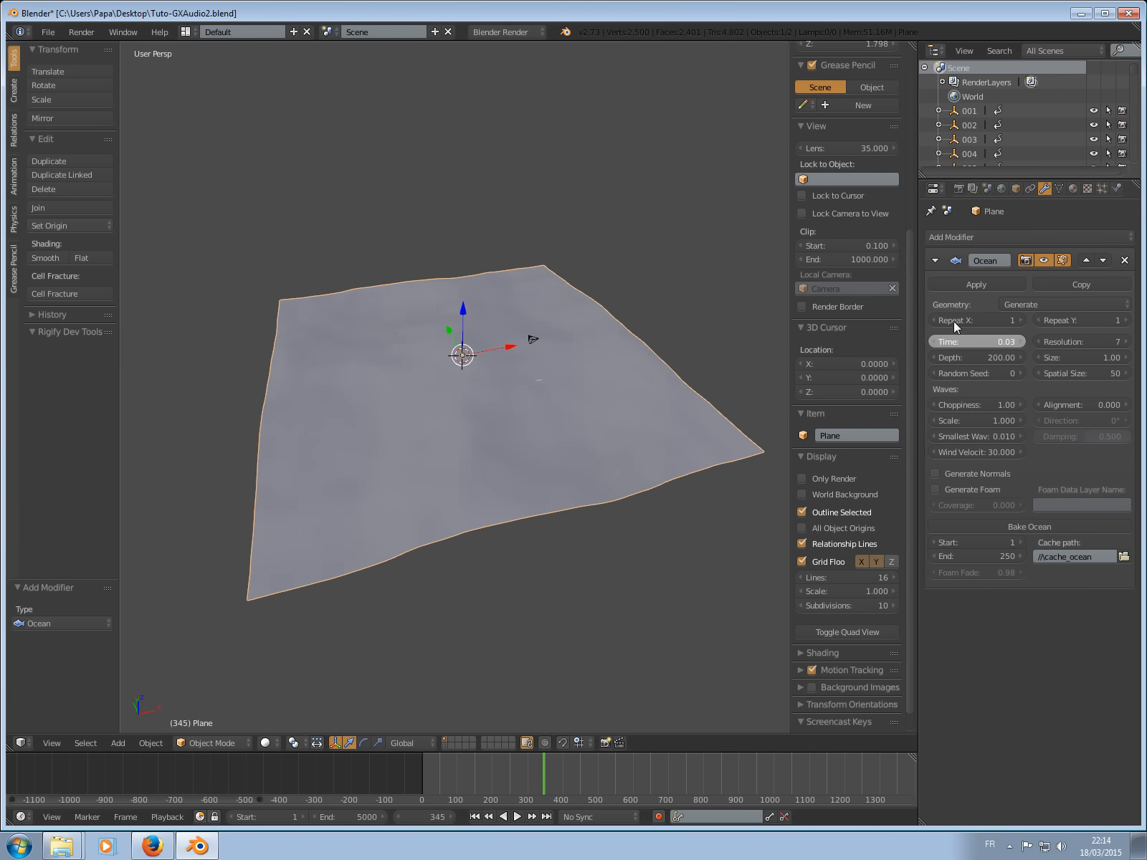
pyautogui.moveTo(885, 313); pyautogui.dragTo(1026, 315)
pyautogui.moveTo(517, 312); pyautogui.dragTo(587, 305, button='middle')
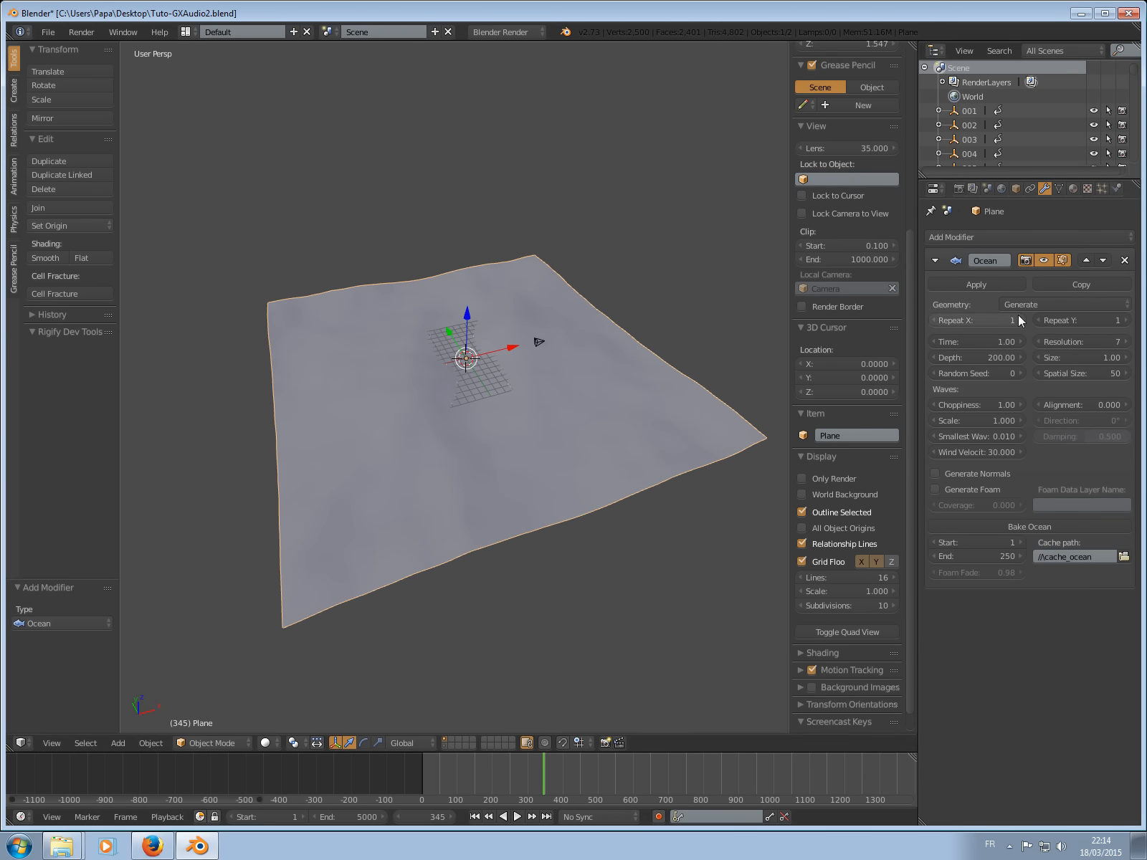
# Try a higher Repeat X on the Ocean modifier and return it to 1.
pyautogui.click(1022, 319)
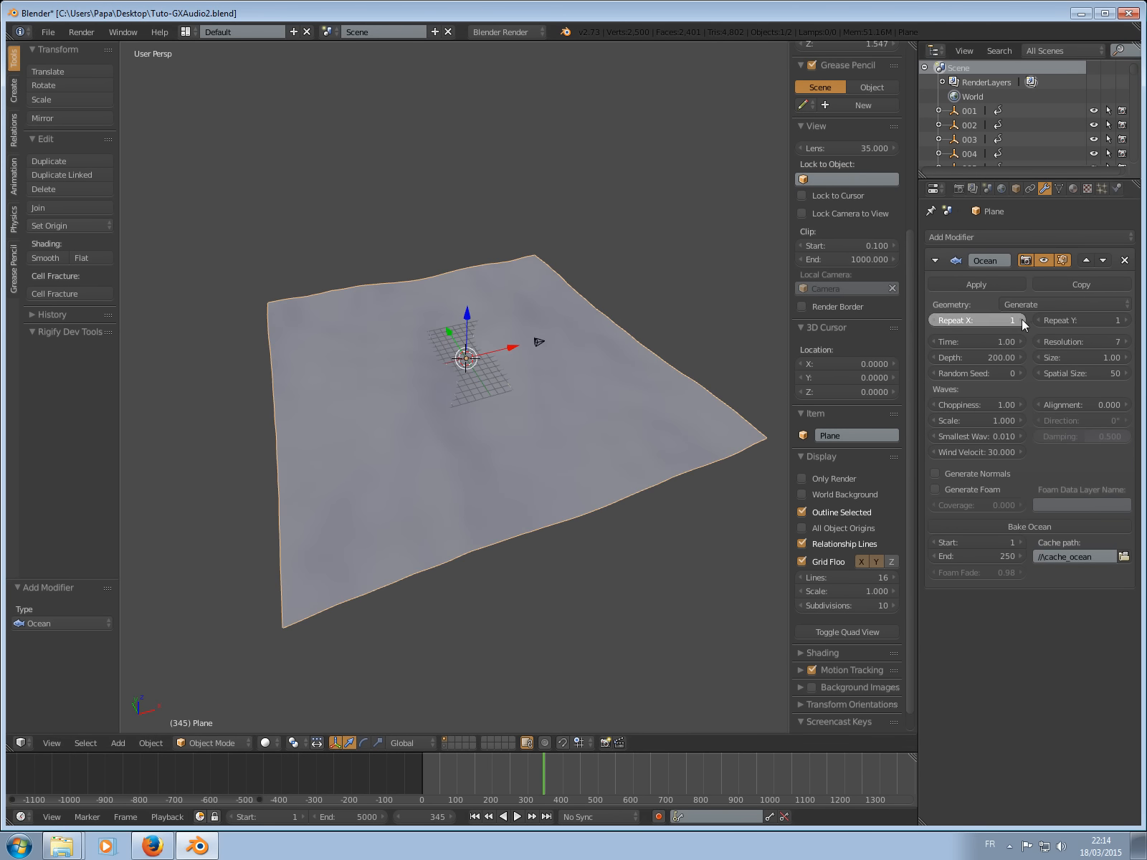
pyautogui.click(934, 319)
pyautogui.scroll(-4, 546, 342)
pyautogui.moveTo(544, 342); pyautogui.dragTo(613, 355, button='middle')
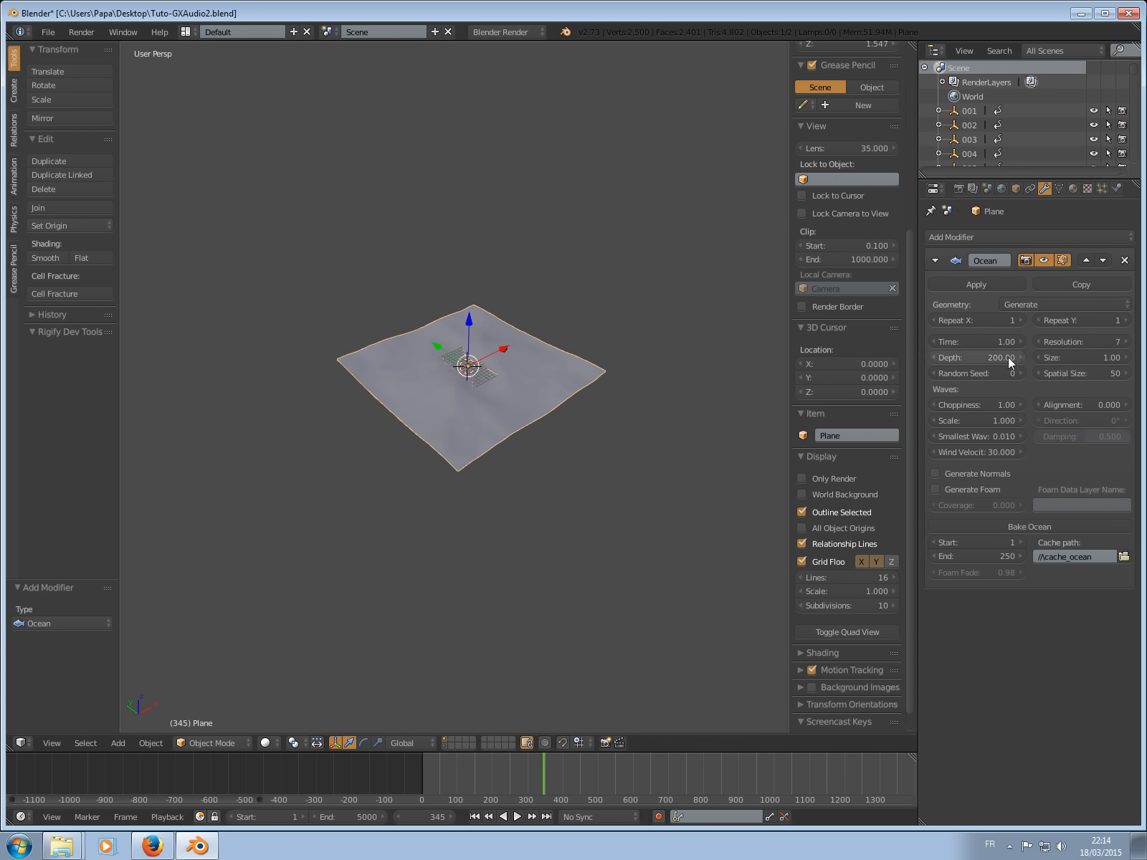
pyautogui.scroll(2, 734, 390)
pyautogui.moveTo(777, 362); pyautogui.dragTo(729, 363, button='middle')
pyautogui.scroll(1, 730, 363)
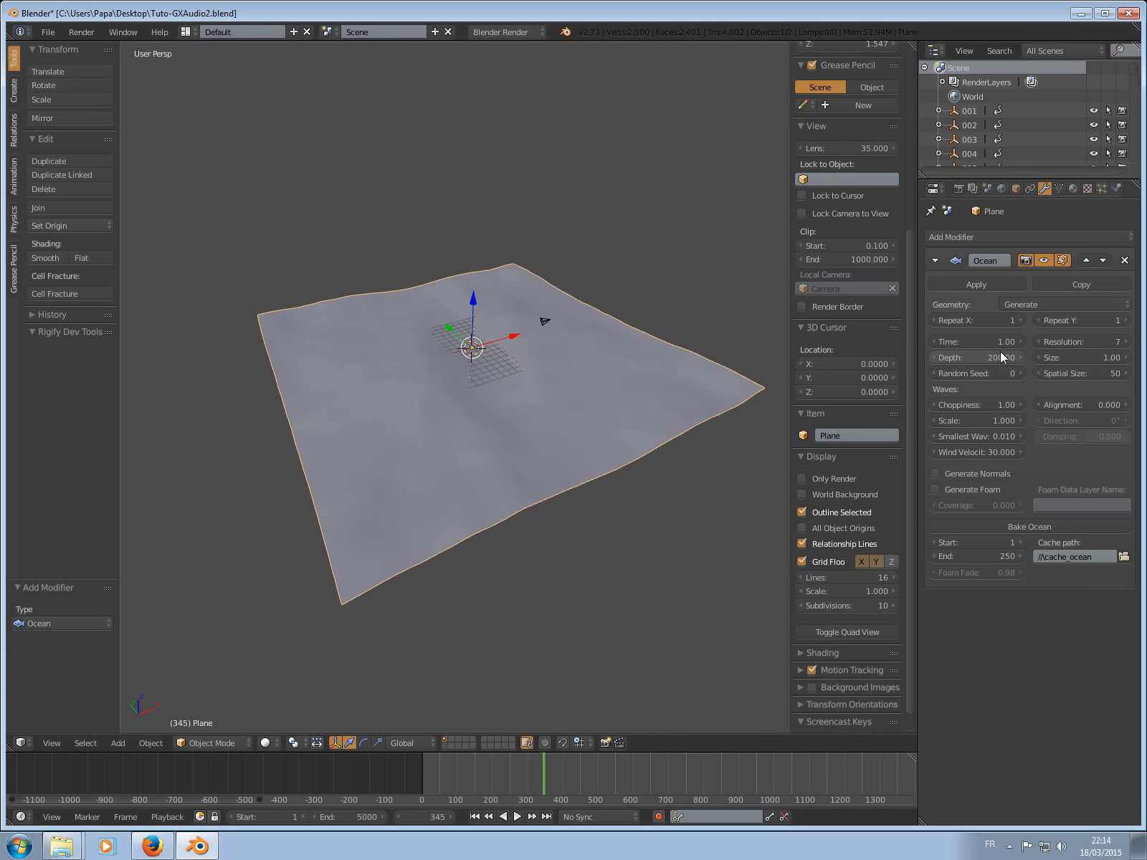
# Try different Depth and Size values on the Ocean modifier and cancel the changes.
pyautogui.click(1021, 357)
pyautogui.moveTo(1102, 356); pyautogui.dragTo(1131, 375)
pyautogui.press('Escape')
pyautogui.press('Escape')
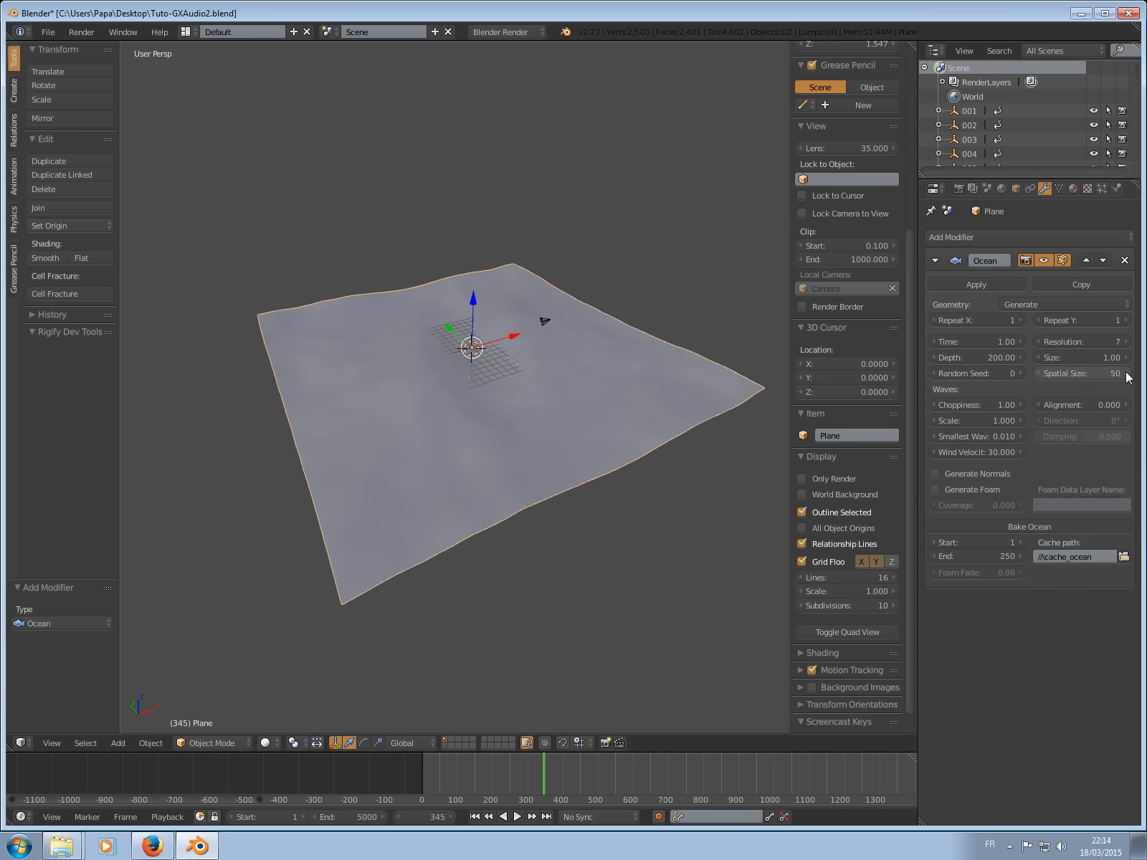
# Try different Choppiness and Scale values for the ocean's waves and cancel the changes.
pyautogui.scroll(4, 618, 314)
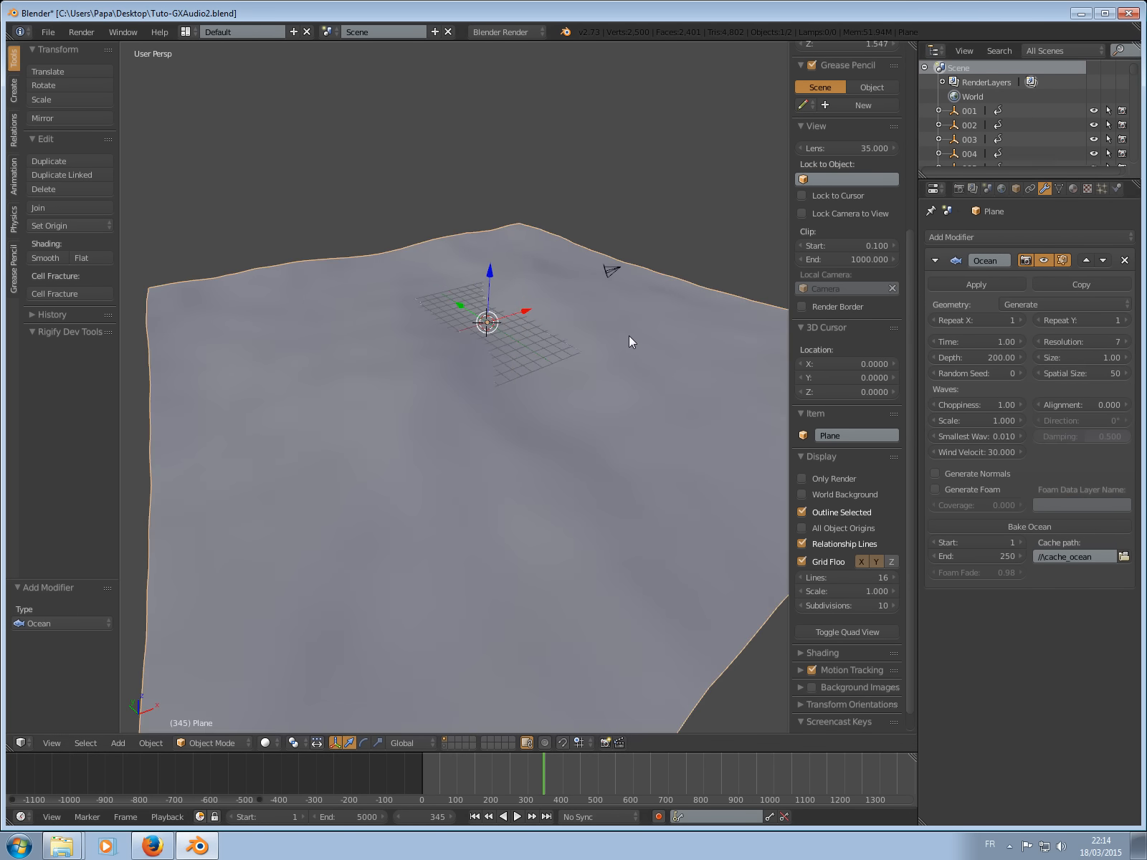
pyautogui.moveTo(1021, 403); pyautogui.dragTo(1084, 393)
pyautogui.press('Escape')
pyautogui.moveTo(1010, 418)
pyautogui.mouseDown()
pyautogui.moveTo(1040, 418)
pyautogui.moveTo(1020, 418)
pyautogui.mouseUp()
pyautogui.press('Escape')
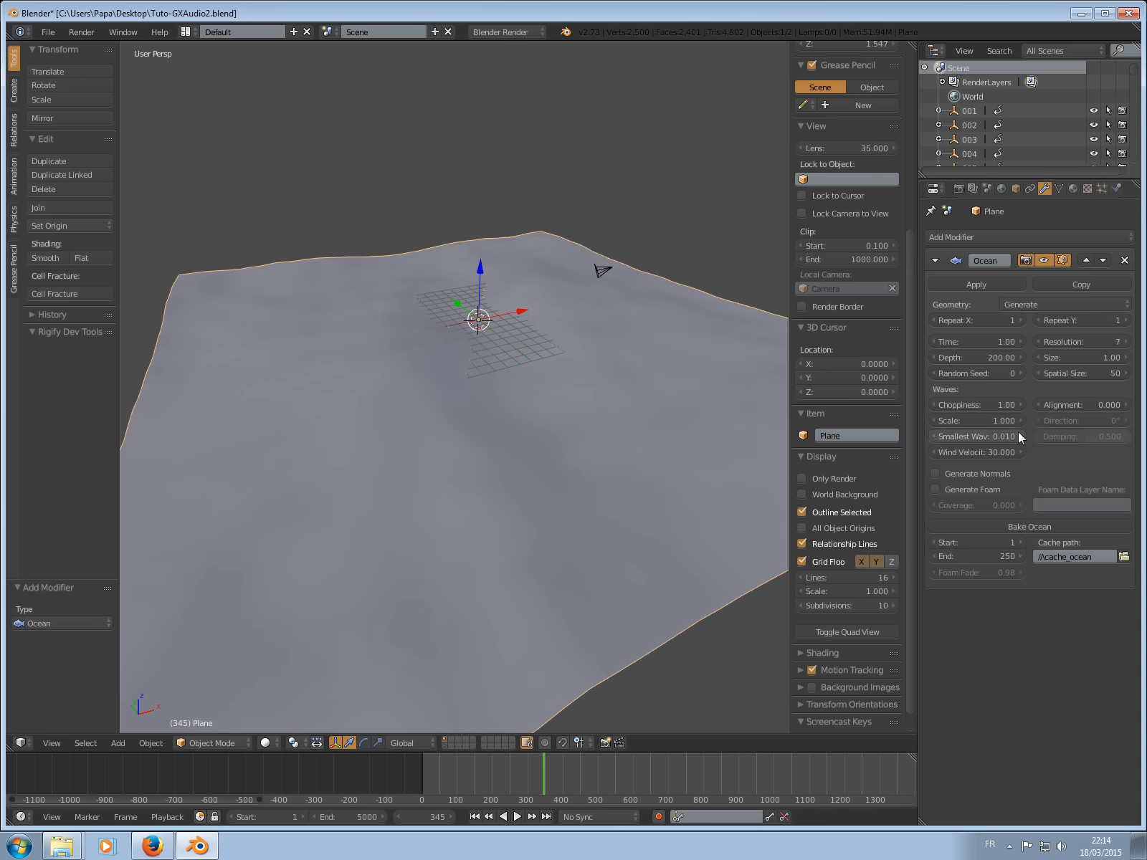
# Set the ocean's wave Scale to 4.700, Smallest Wave to 0.910 and Resolution to 18.
pyautogui.moveTo(1016, 434); pyautogui.dragTo(982, 435)
pyautogui.click(1123, 343)
pyautogui.click(1124, 343)
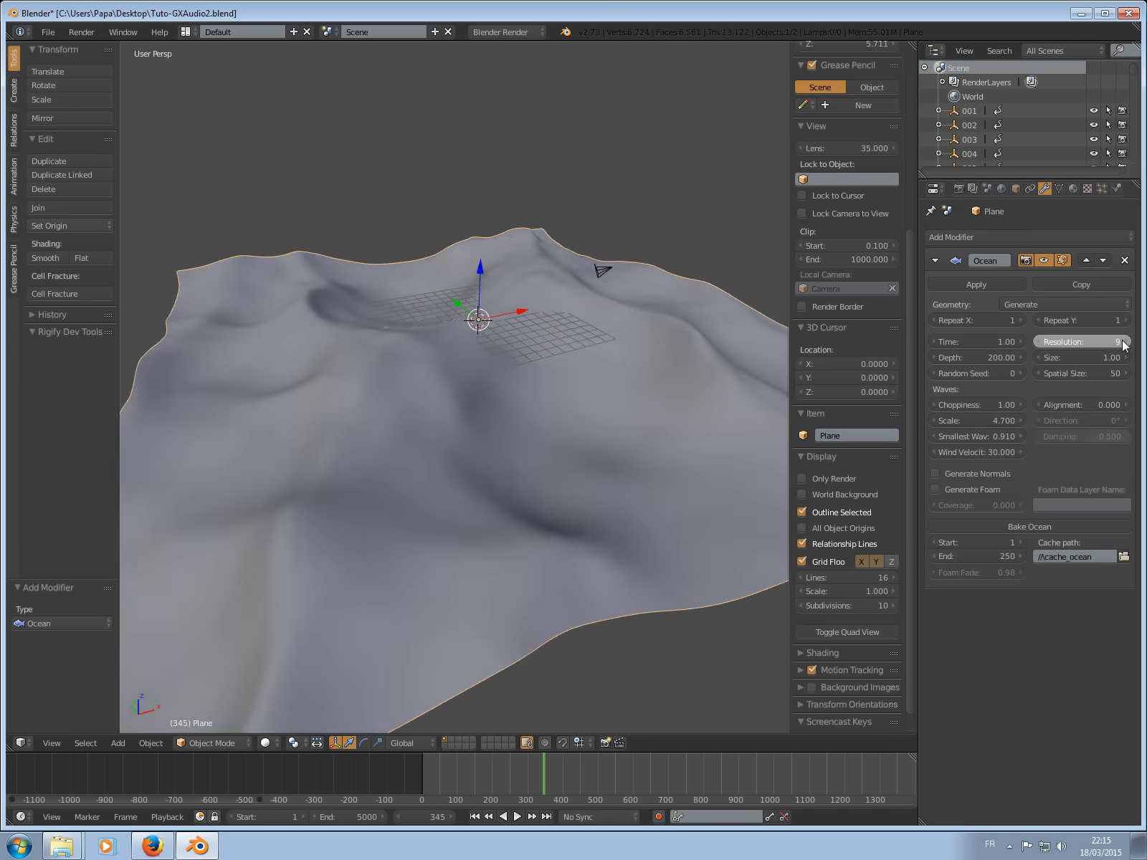
pyautogui.click(1124, 344)
pyautogui.click(1124, 345)
pyautogui.click(1124, 344)
pyautogui.click(1124, 344)
pyautogui.click(1124, 344)
pyautogui.click(1124, 344)
pyautogui.click(1124, 344)
pyautogui.click(1124, 344)
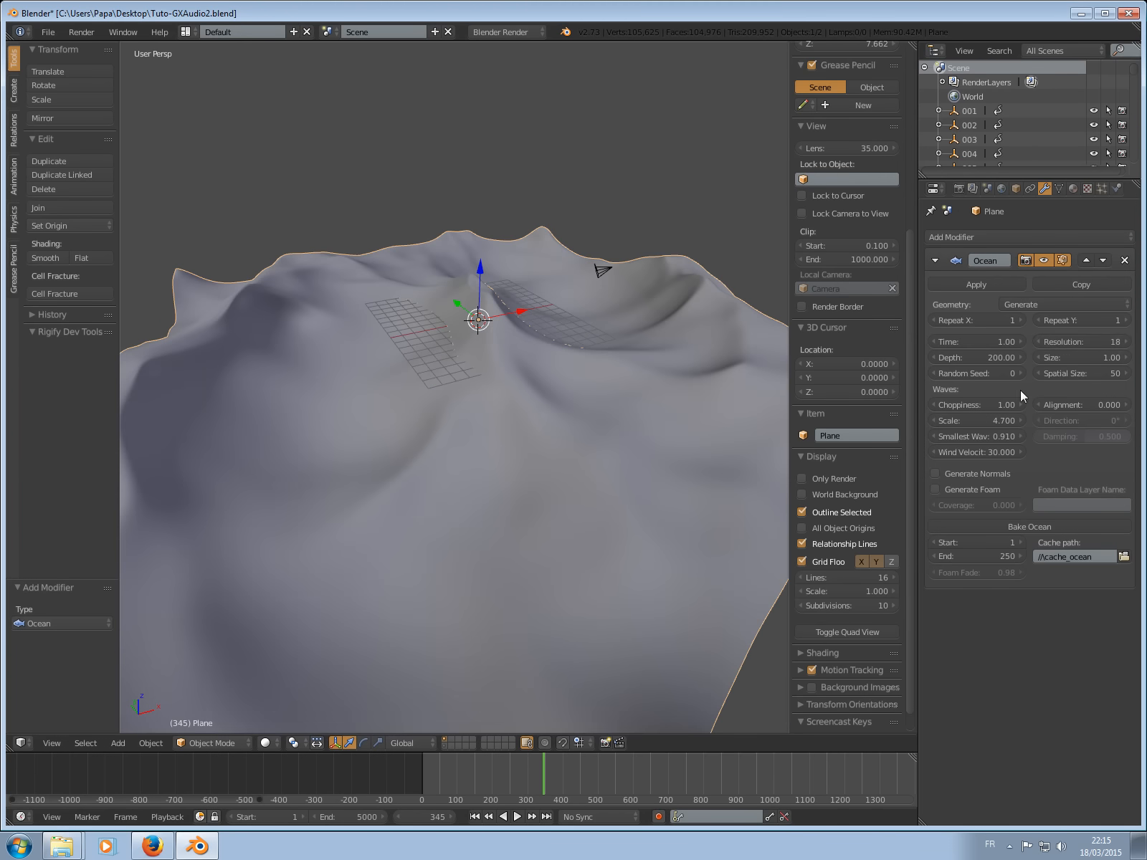
# Try a Smallest Wave of 0.110 and a Choppiness of 0.64 on the Ocean modifier and inspect the surface.
pyautogui.scroll(-4, 593, 317)
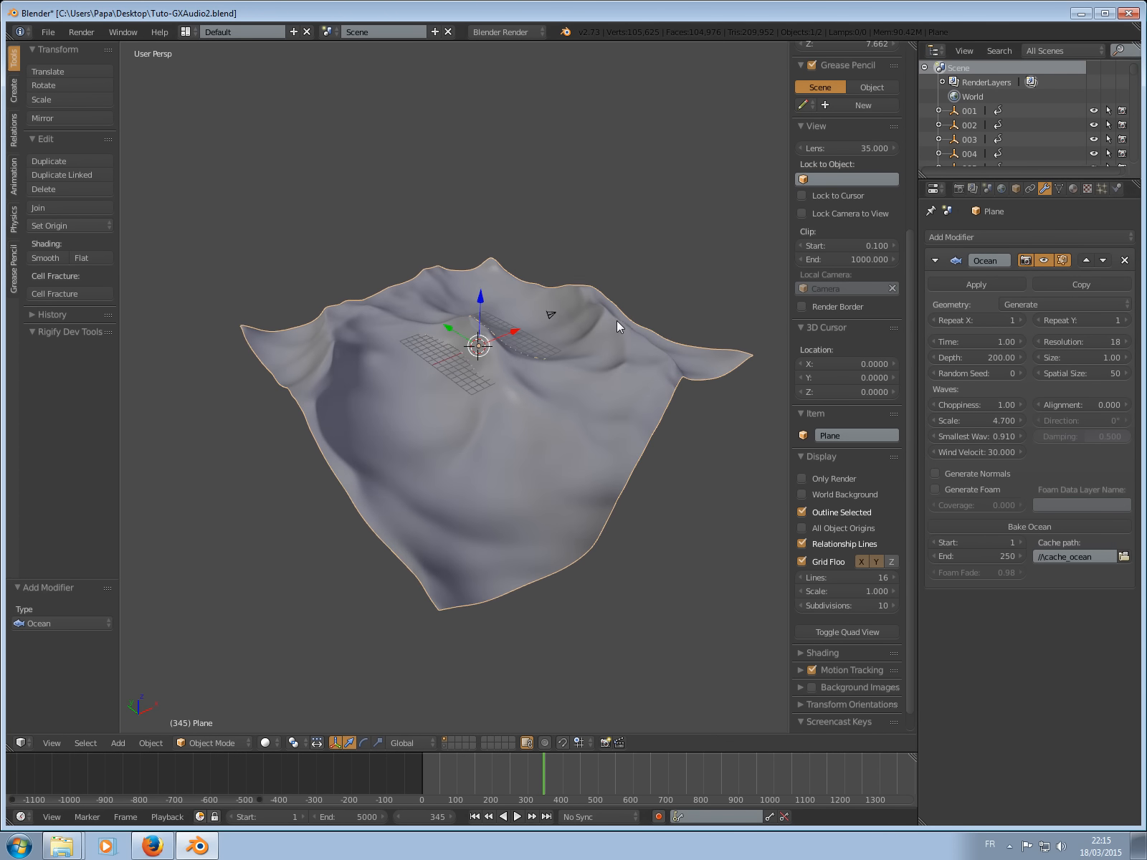
pyautogui.moveTo(1021, 436); pyautogui.dragTo(973, 436)
pyautogui.scroll(5, 692, 393)
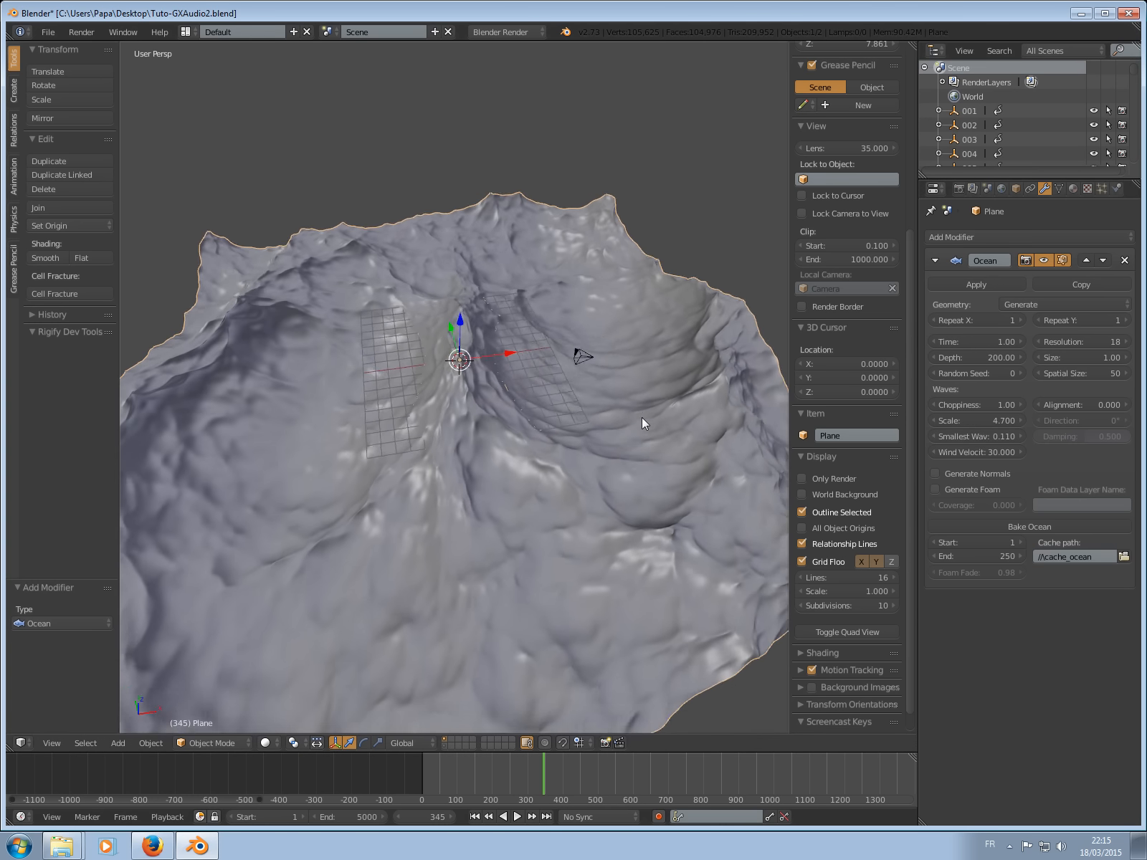
pyautogui.moveTo(641, 418); pyautogui.dragTo(729, 399, button='middle')
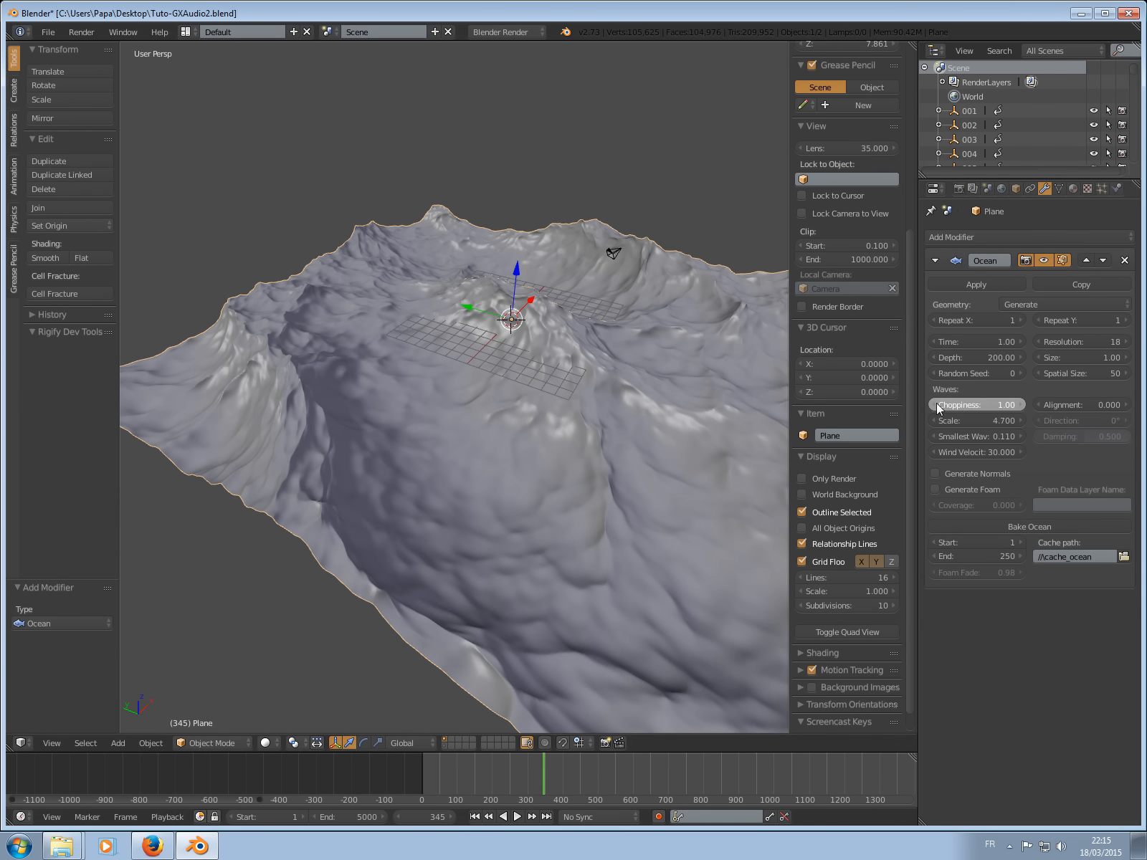
pyautogui.moveTo(937, 402)
pyautogui.mouseDown()
pyautogui.moveTo(914, 406)
pyautogui.moveTo(926, 404)
pyautogui.mouseUp()
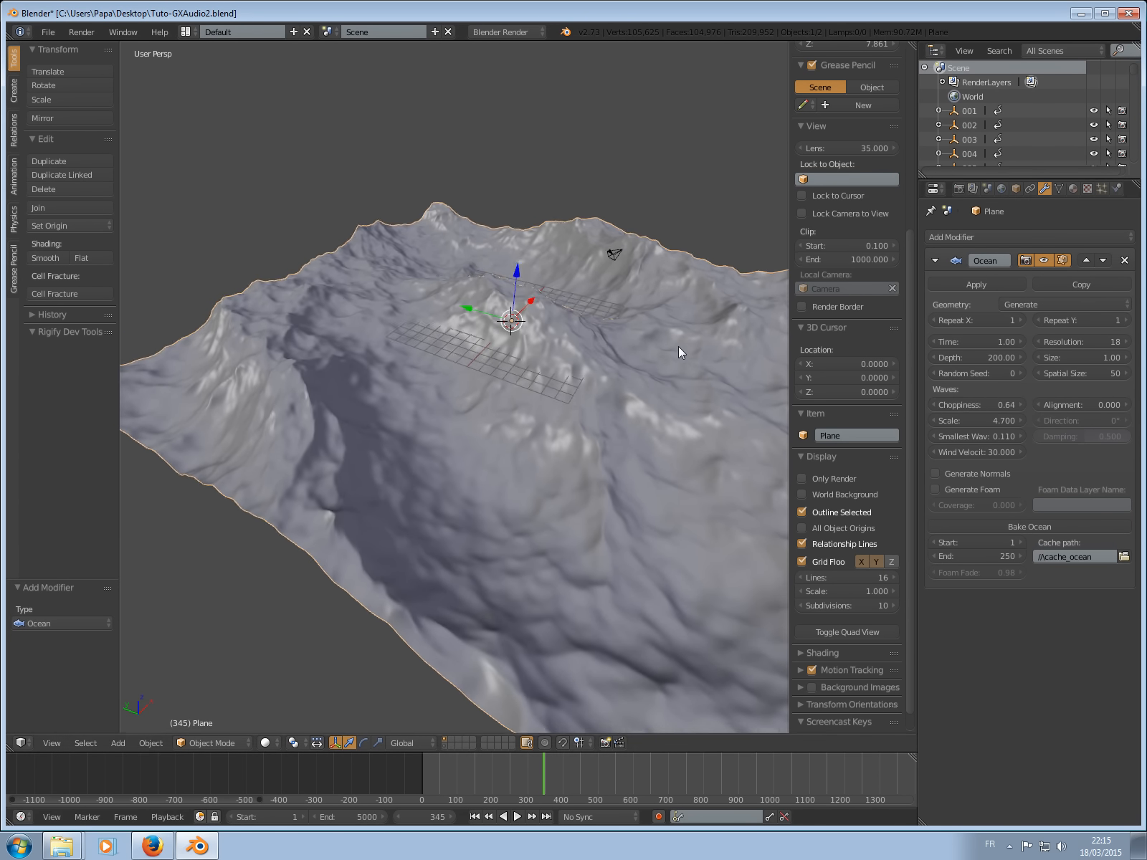
pyautogui.moveTo(678, 347); pyautogui.dragTo(565, 349, button='middle')
pyautogui.scroll(-3, 608, 359)
pyautogui.scroll(5, 613, 375)
pyautogui.scroll(-6, 613, 371)
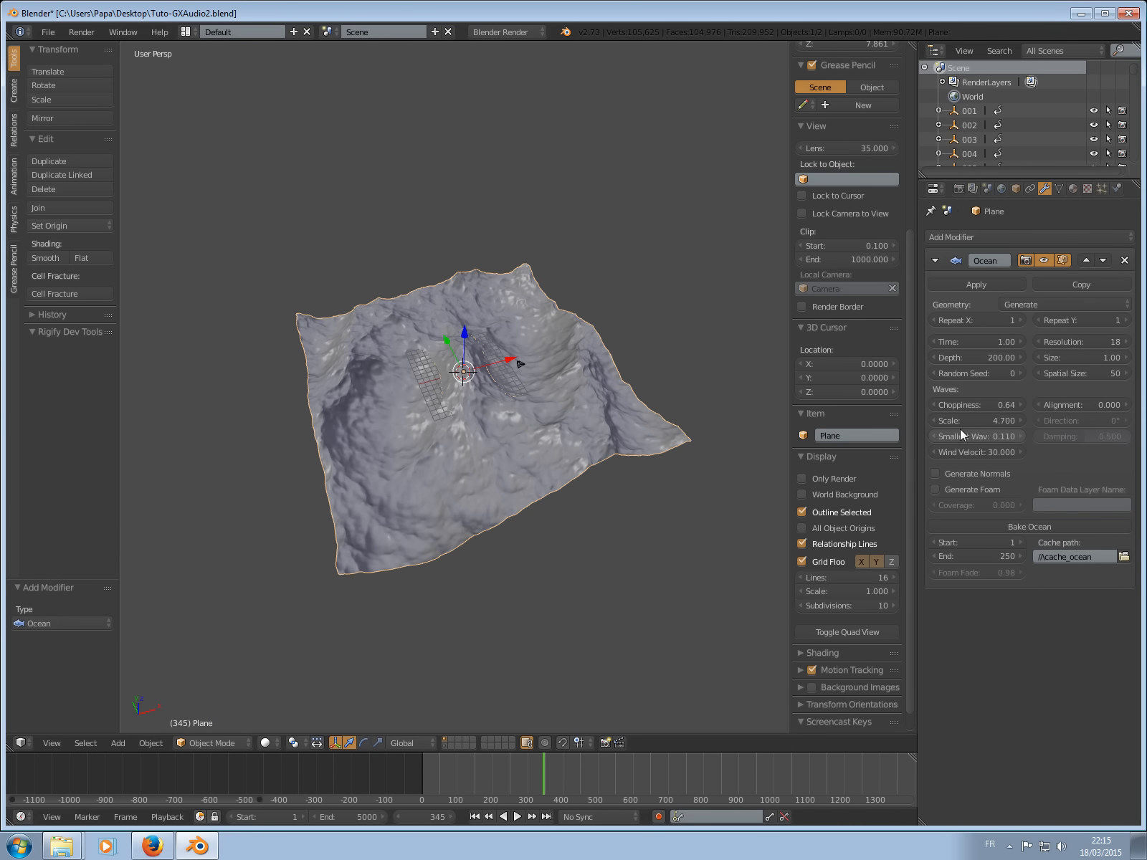
# Set the ocean's wave Scale to 1 and Smallest Wave to 0.5.
pyautogui.click(979, 420)
pyautogui.write('1')
pyautogui.press('Return')
pyautogui.scroll(3, 903, 417)
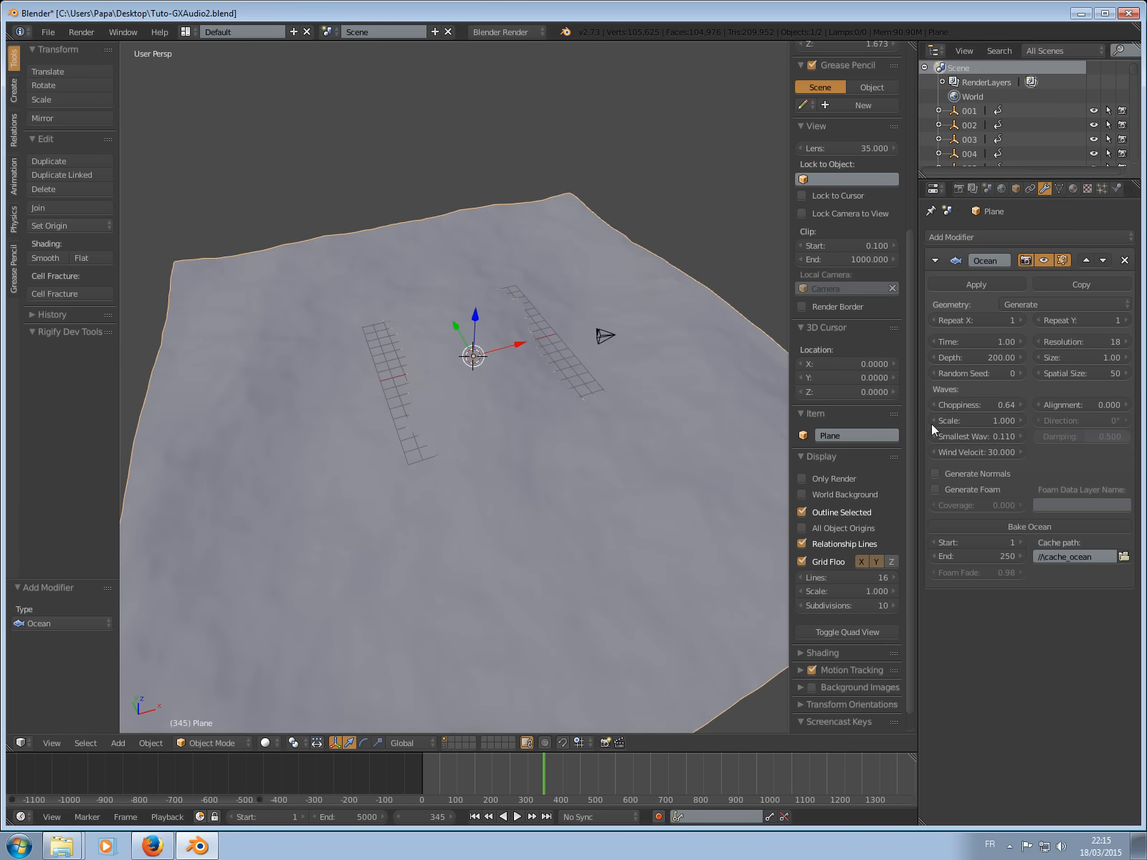
pyautogui.scroll(-3, 574, 348)
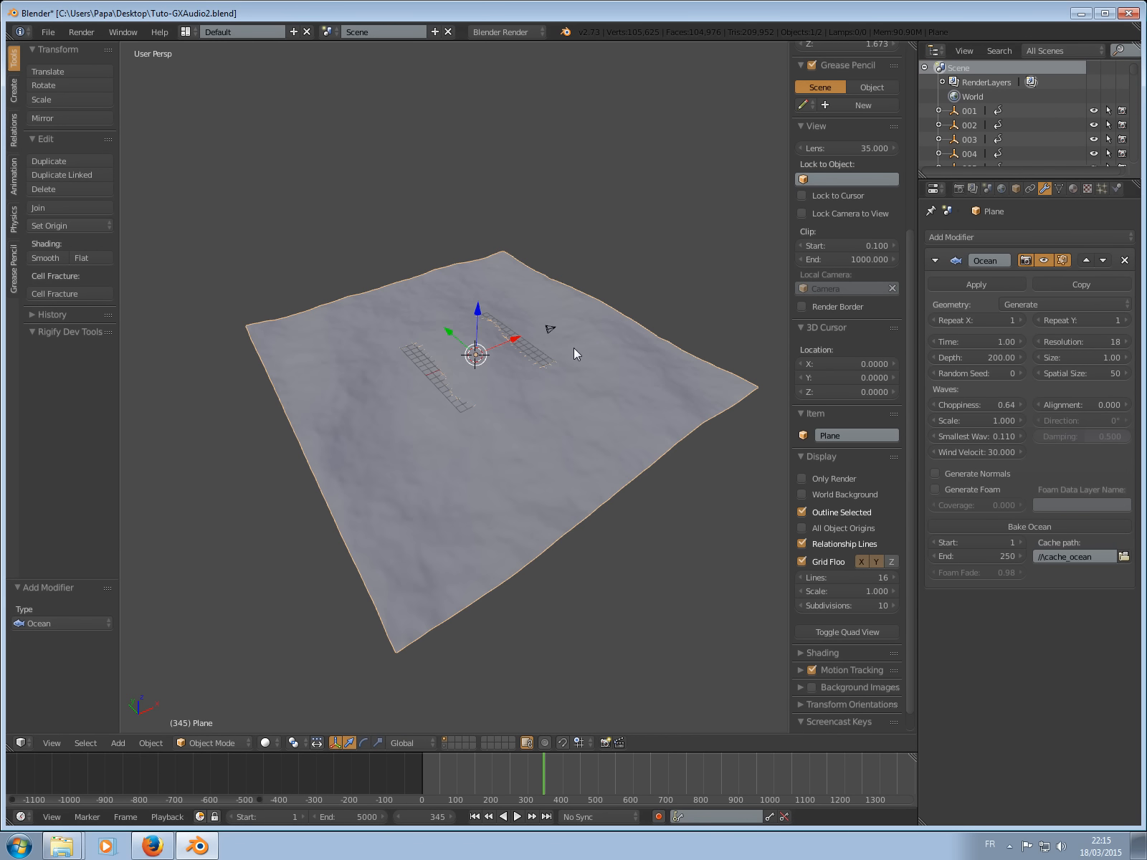
pyautogui.click(977, 431)
pyautogui.write('0.5')
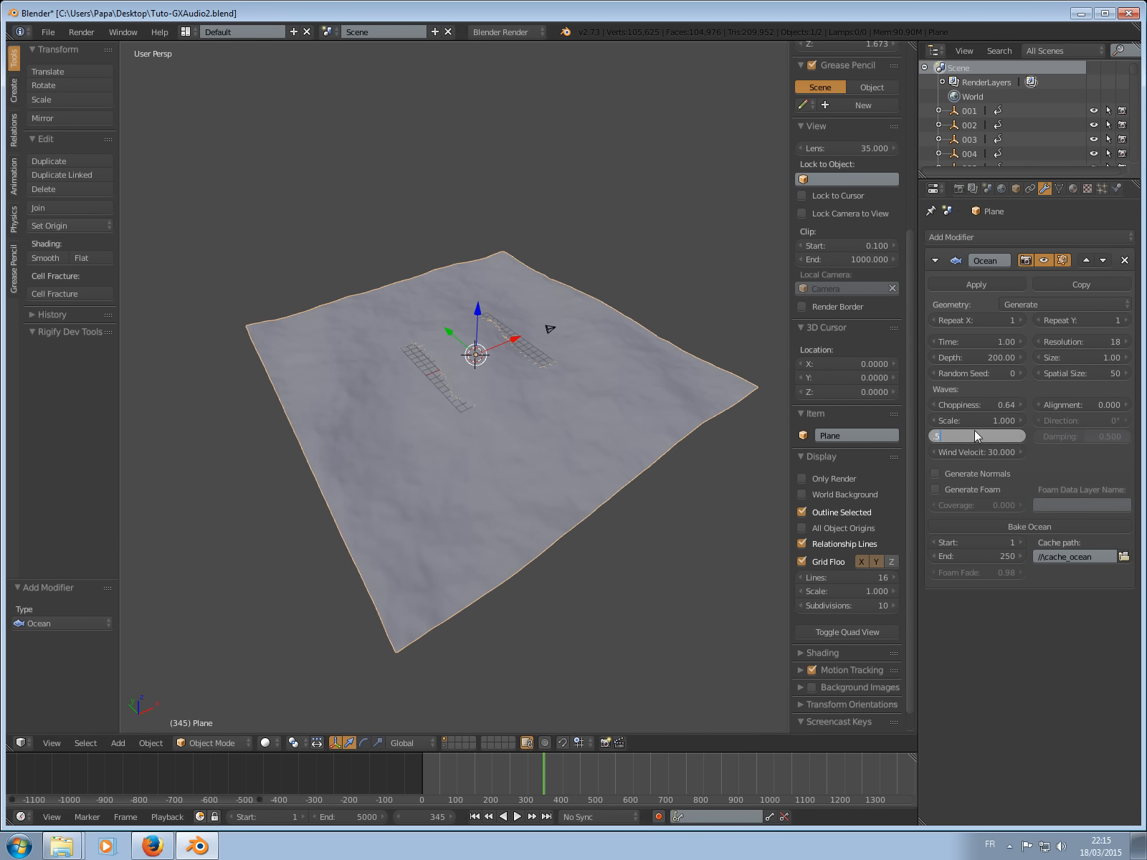
pyautogui.press('Return')
pyautogui.moveTo(549, 333); pyautogui.dragTo(539, 387, button='middle')
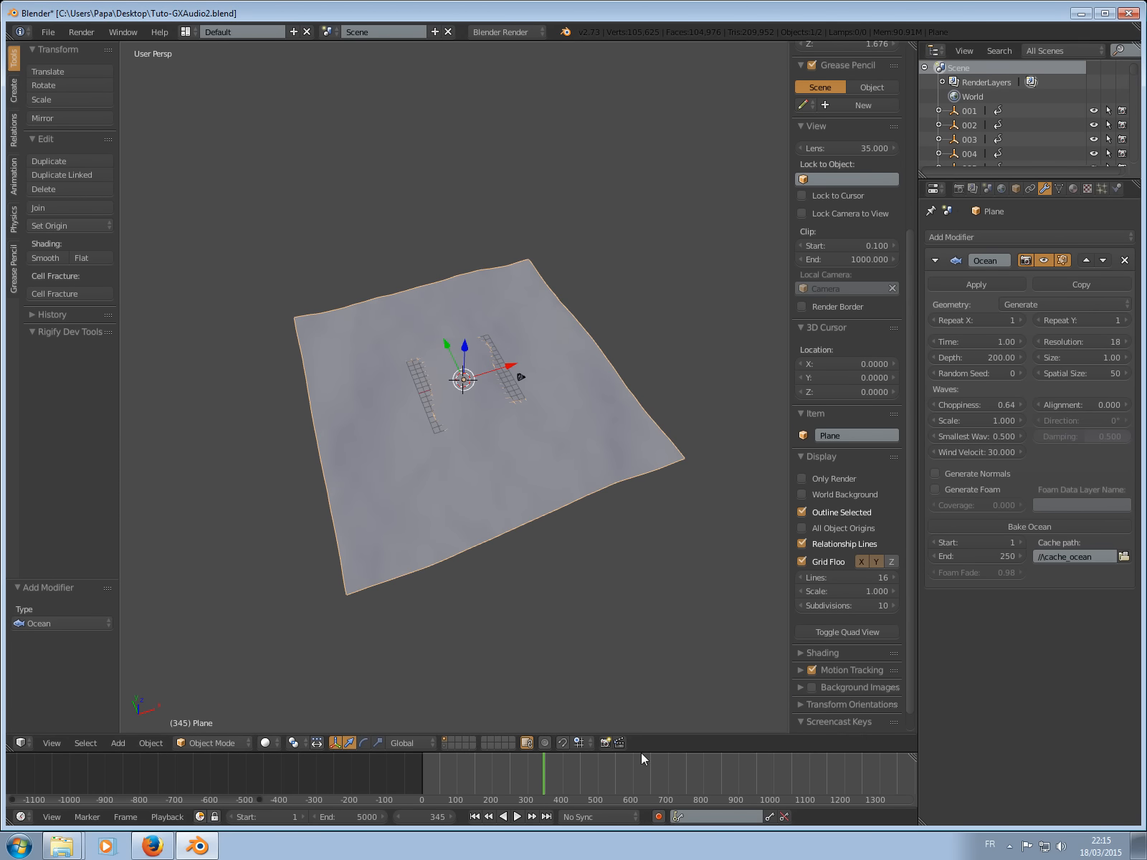
# Add a Video Sequence Editor area between the 3D view and the timeline, framing the music strip and showing its sound properties.
pyautogui.moveTo(641, 753); pyautogui.dragTo(635, 671)
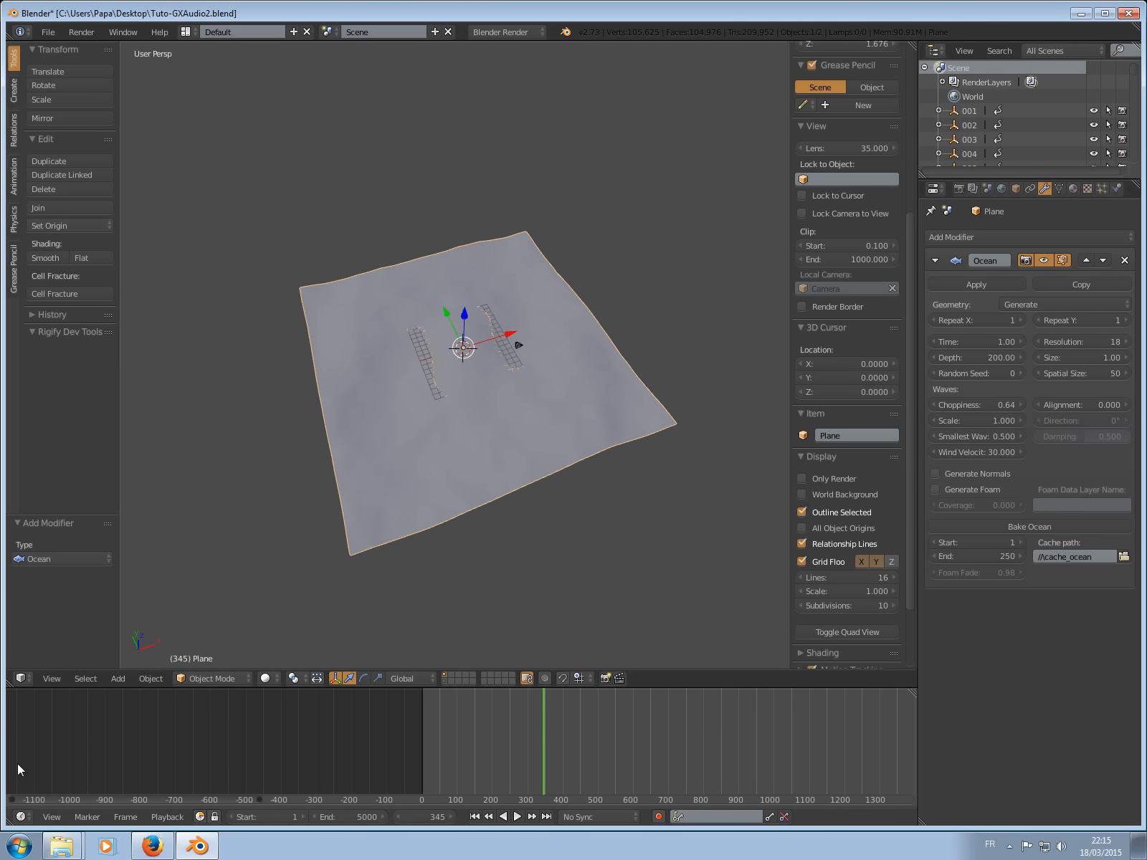
pyautogui.moveTo(12, 687); pyautogui.dragTo(14, 533)
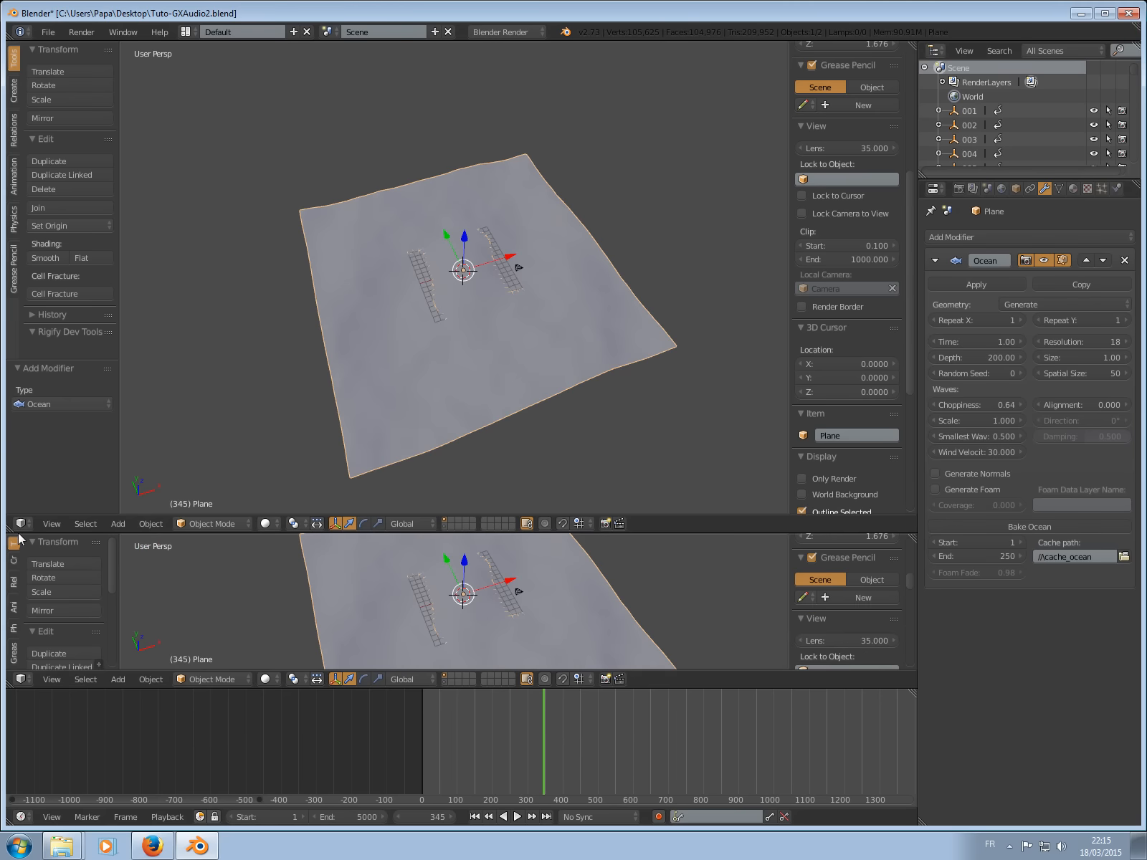
pyautogui.click(20, 679)
pyautogui.click(63, 551)
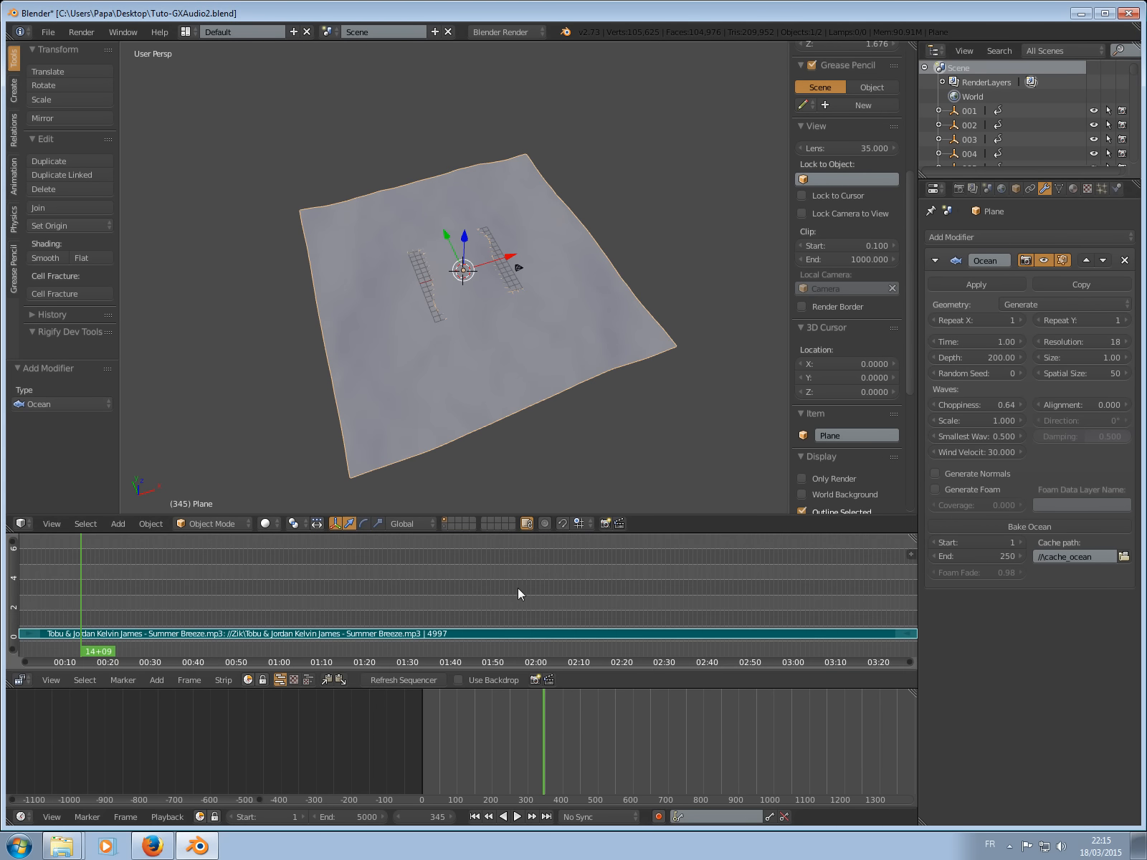
pyautogui.moveTo(575, 532); pyautogui.dragTo(584, 388)
pyautogui.press('Home')
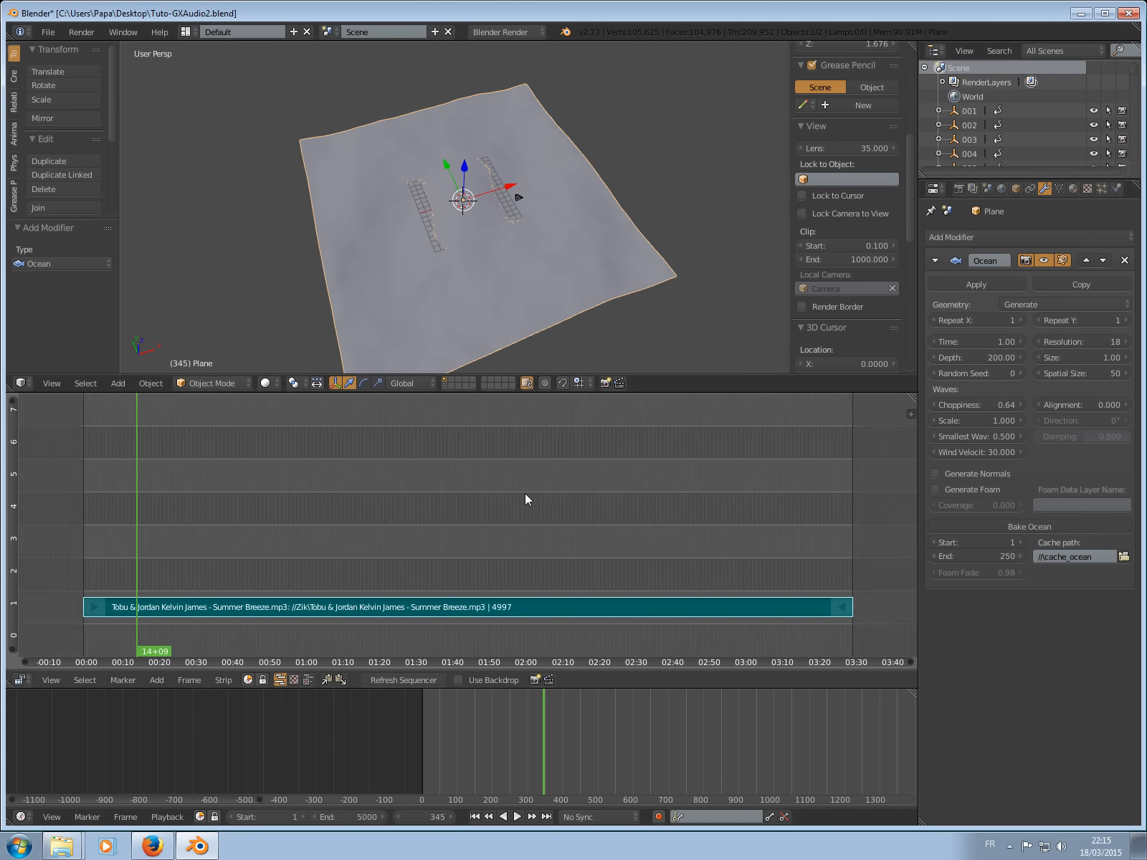
pyautogui.click(911, 414)
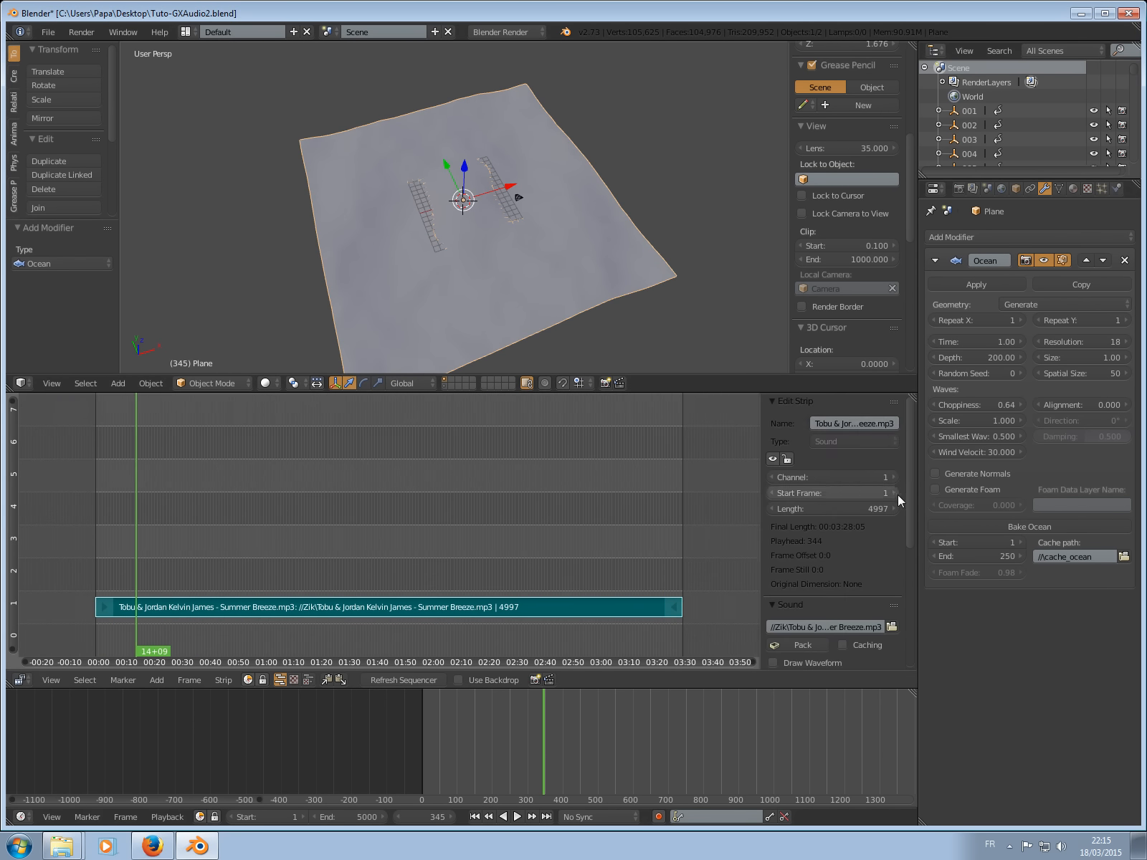
pyautogui.scroll(-5, 908, 495)
pyautogui.scroll(-4, 911, 531)
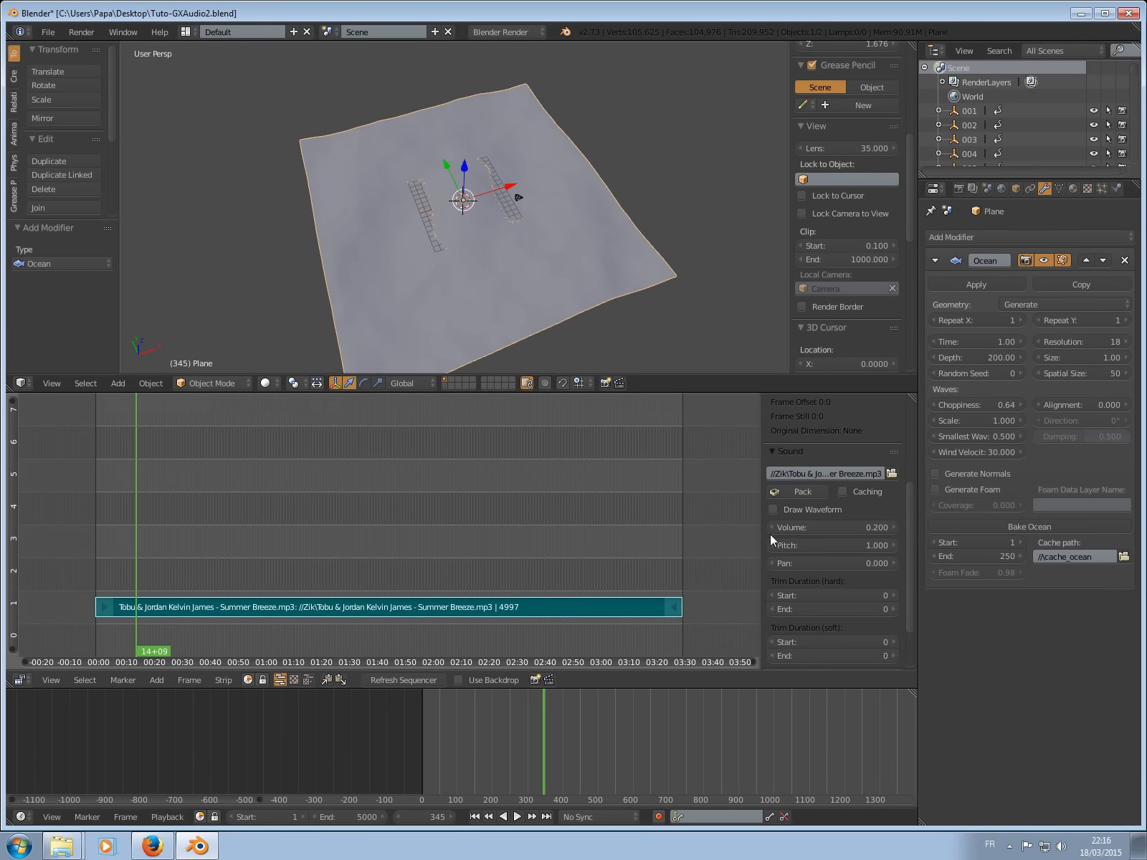
# Try a Volume of 0.1 on the music strip and return it to 0.2.
pyautogui.click(840, 527)
pyautogui.write('.1')
pyautogui.press('Return')
pyautogui.click(836, 525)
pyautogui.write('.2')
pyautogui.press('Return')
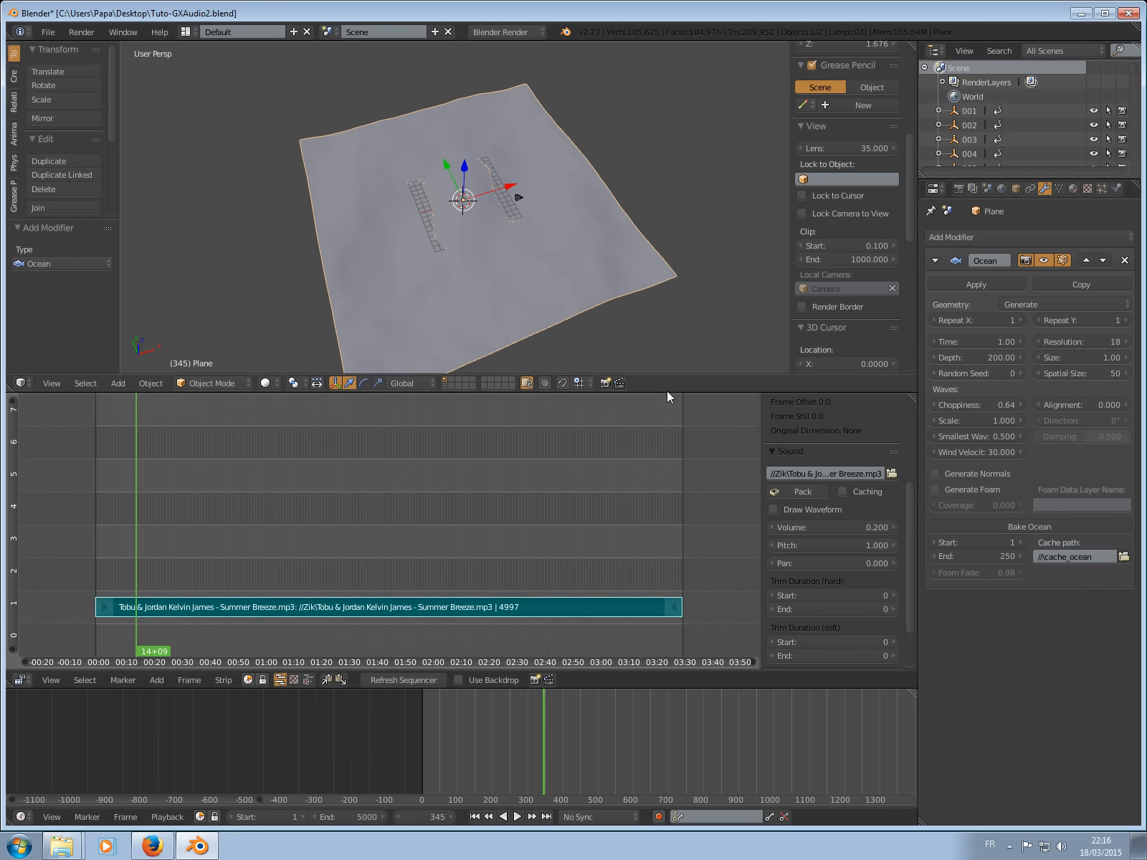
# Give the 3D view more height above the sequencer and move the playhead to frame 149.
pyautogui.moveTo(672, 392); pyautogui.dragTo(657, 525)
pyautogui.moveTo(544, 355); pyautogui.dragTo(600, 286, button='middle')
pyautogui.scroll(2, 555, 309)
pyautogui.scroll(2, 554, 310)
pyautogui.scroll(-4, 565, 301)
pyautogui.scroll(2, 595, 317)
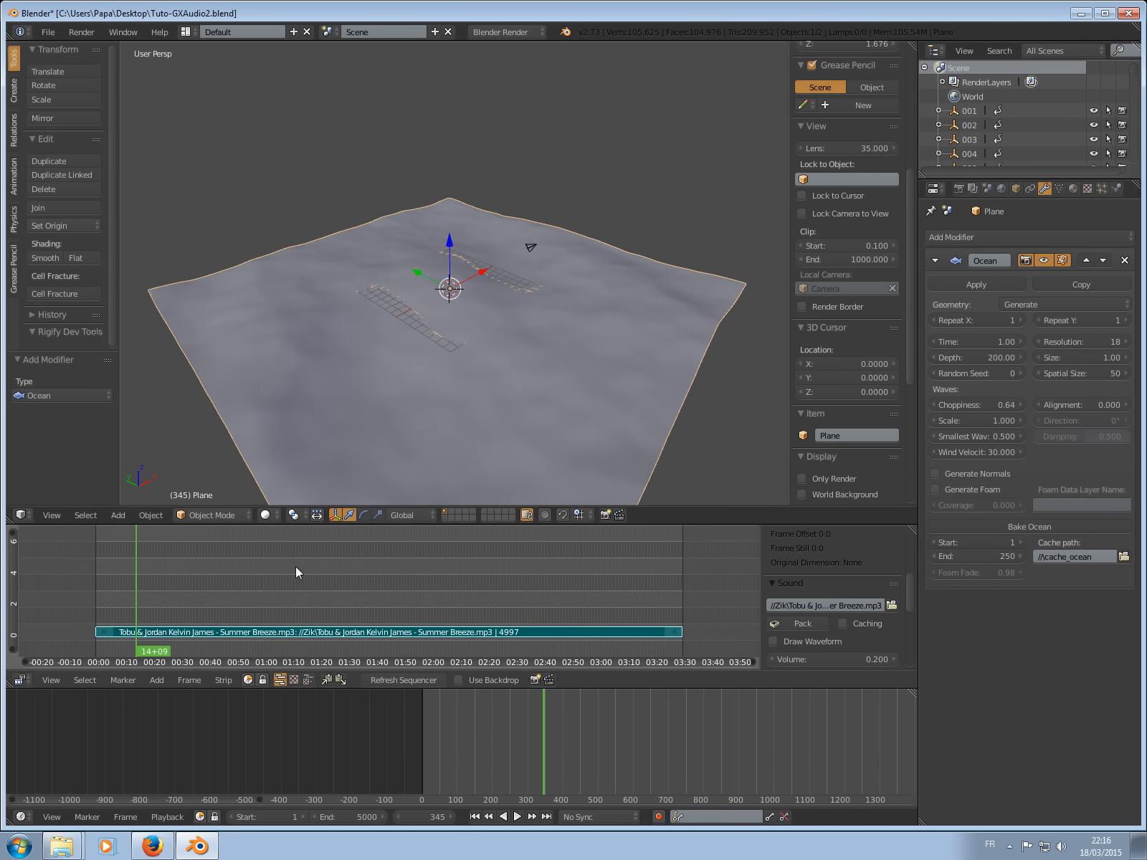
pyautogui.moveTo(156, 594); pyautogui.dragTo(113, 585)
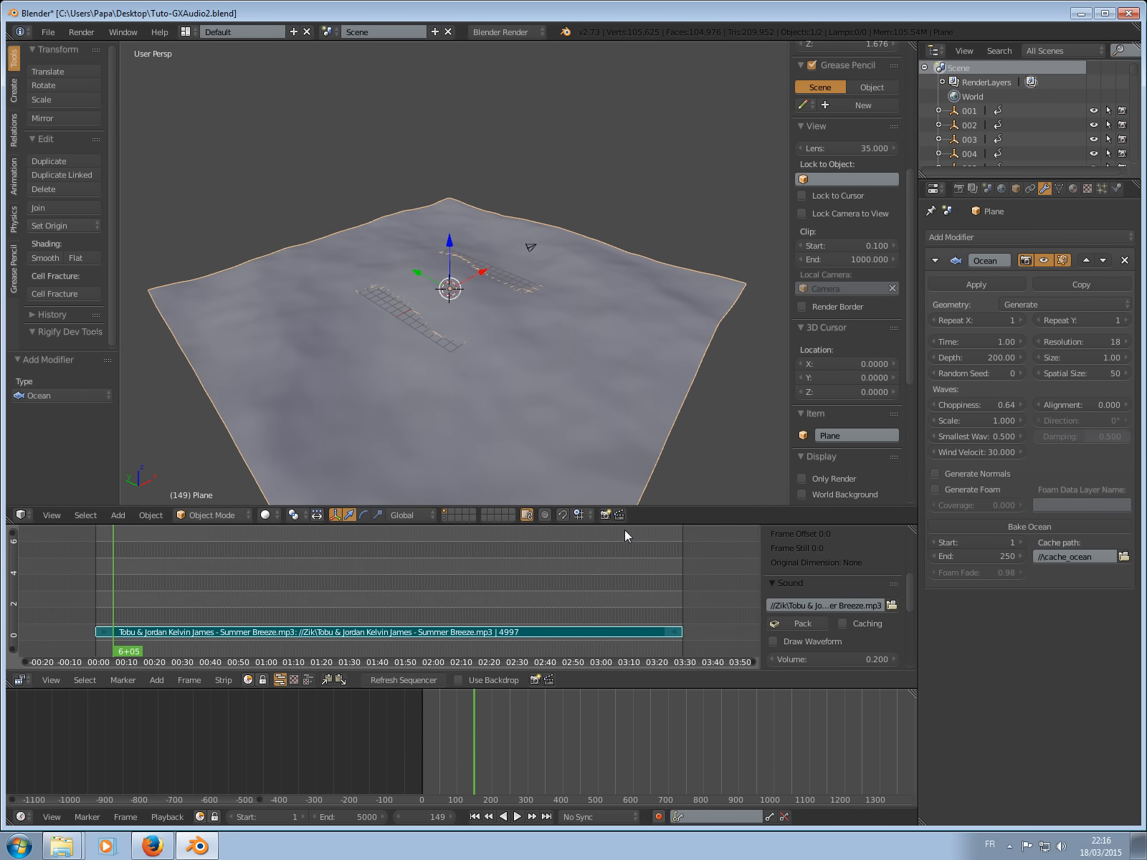
pyautogui.moveTo(636, 524); pyautogui.dragTo(637, 535)
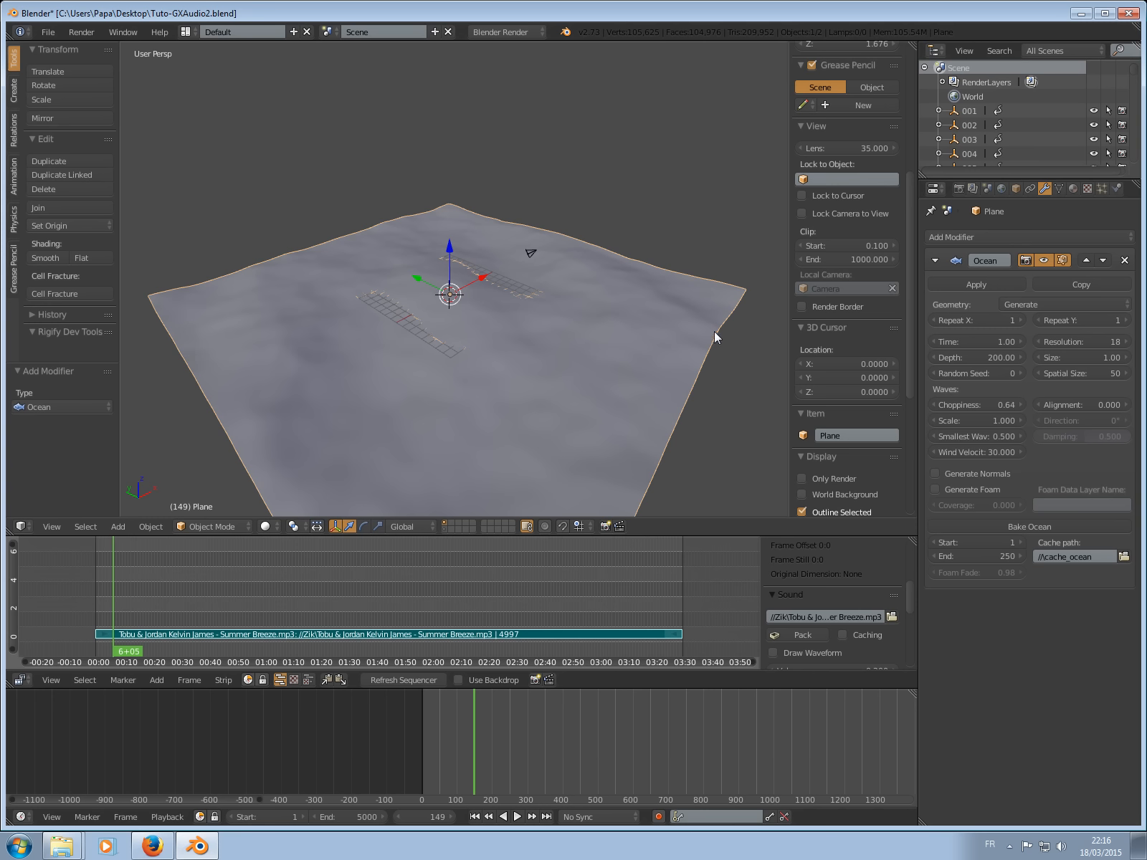
# Try different Time values on the Ocean modifier and cancel the change.
pyautogui.moveTo(641, 330)
pyautogui.mouseDown(button='middle')
pyautogui.moveTo(668, 324)
pyautogui.moveTo(643, 377)
pyautogui.moveTo(629, 317)
pyautogui.mouseUp(button='middle')
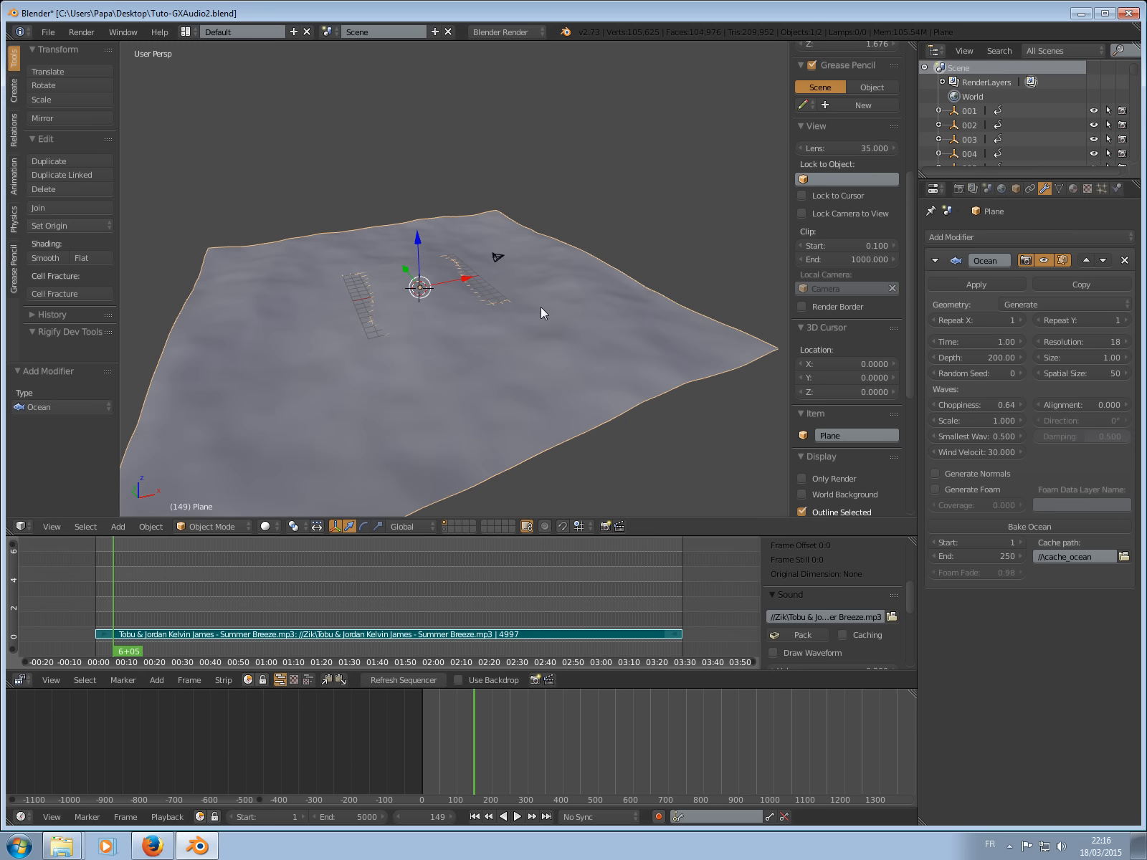
pyautogui.moveTo(540, 307); pyautogui.dragTo(537, 318, button='middle')
pyautogui.moveTo(1015, 340); pyautogui.dragTo(374, 327)
pyautogui.press('Escape')
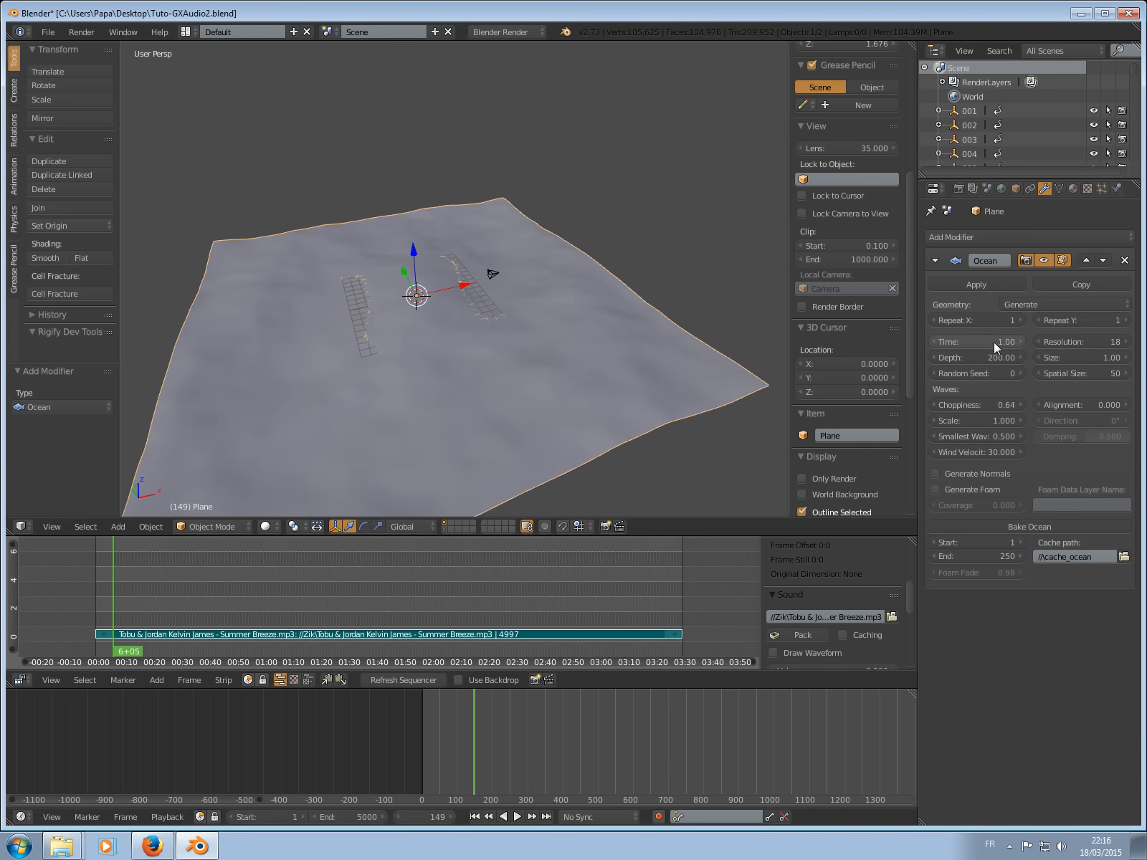
# Try an Alignment of 10.000 for the ocean's waves, previewing their motion with a cancelled Time change.
pyautogui.moveTo(1125, 406); pyautogui.dragTo(1095, 398)
pyautogui.scroll(-2, 586, 344)
pyautogui.moveTo(587, 345); pyautogui.dragTo(552, 357, button='middle')
pyautogui.moveTo(1095, 405); pyautogui.dragTo(1126, 408)
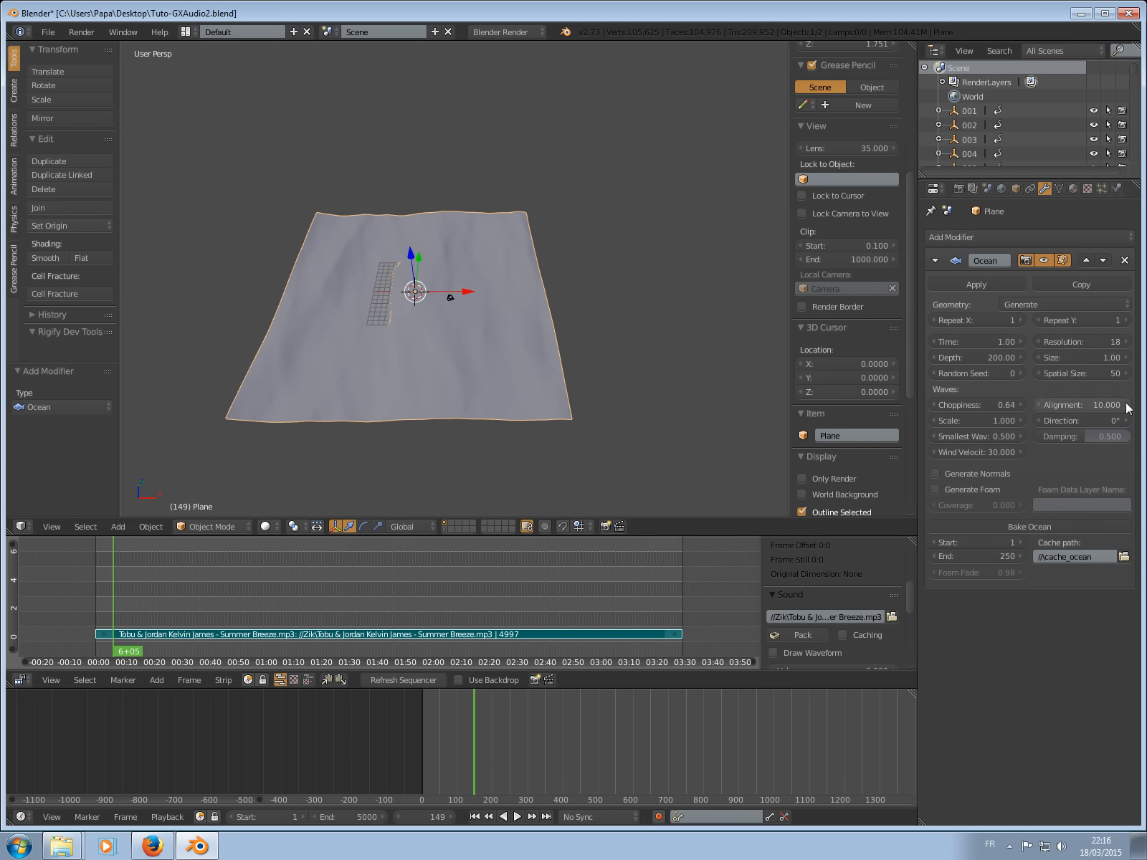
pyautogui.moveTo(434, 276); pyautogui.dragTo(482, 236, button='middle')
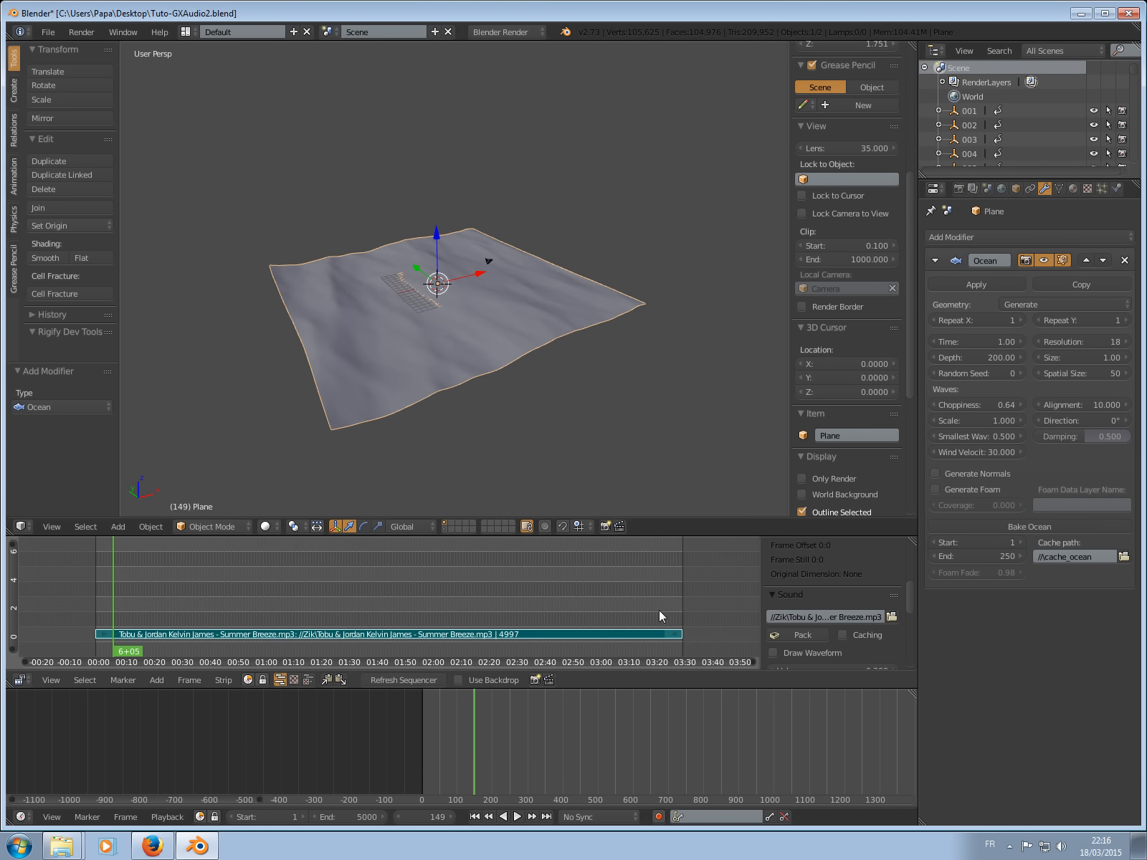
pyautogui.moveTo(1017, 342)
pyautogui.mouseDown()
pyautogui.moveTo(1137, 332)
pyautogui.moveTo(73, 331)
pyautogui.moveTo(210, 321)
pyautogui.moveTo(665, 342)
pyautogui.moveTo(1019, 341)
pyautogui.mouseUp()
pyautogui.press('Escape')
# Set the waves' Alignment to 5 and inspect the ocean surface.
pyautogui.click(1088, 404)
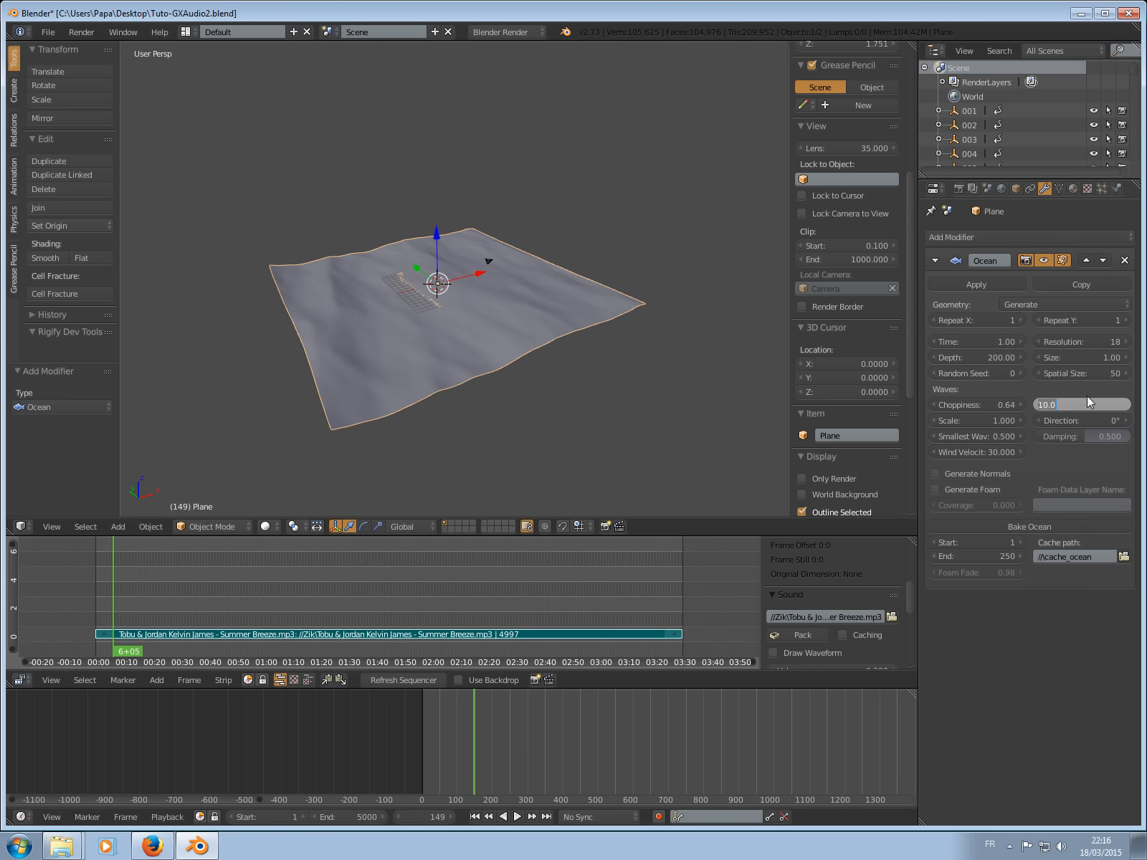
pyautogui.write('5')
pyautogui.press('Return')
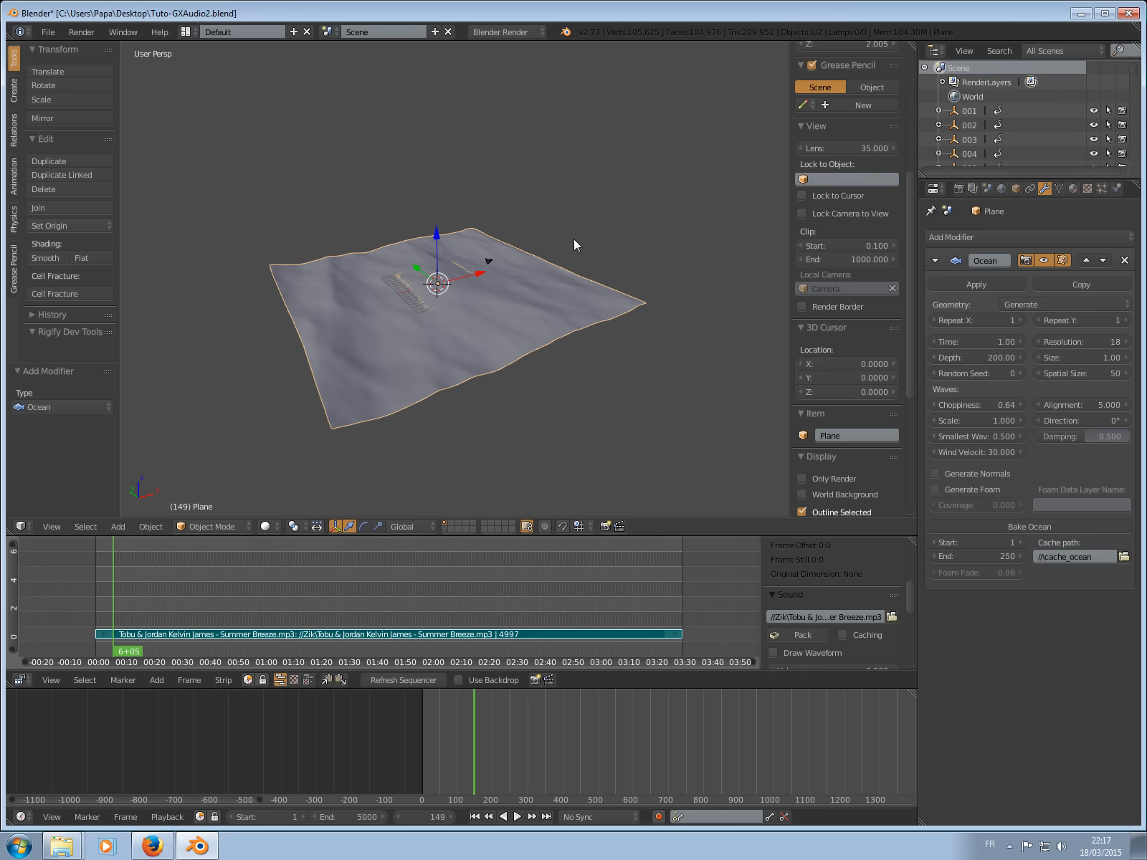
pyautogui.moveTo(573, 240); pyautogui.dragTo(558, 266, button='middle')
pyautogui.scroll(4, 558, 265)
pyautogui.moveTo(403, 422); pyautogui.dragTo(407, 381, button='middle')
pyautogui.scroll(-3, 407, 380)
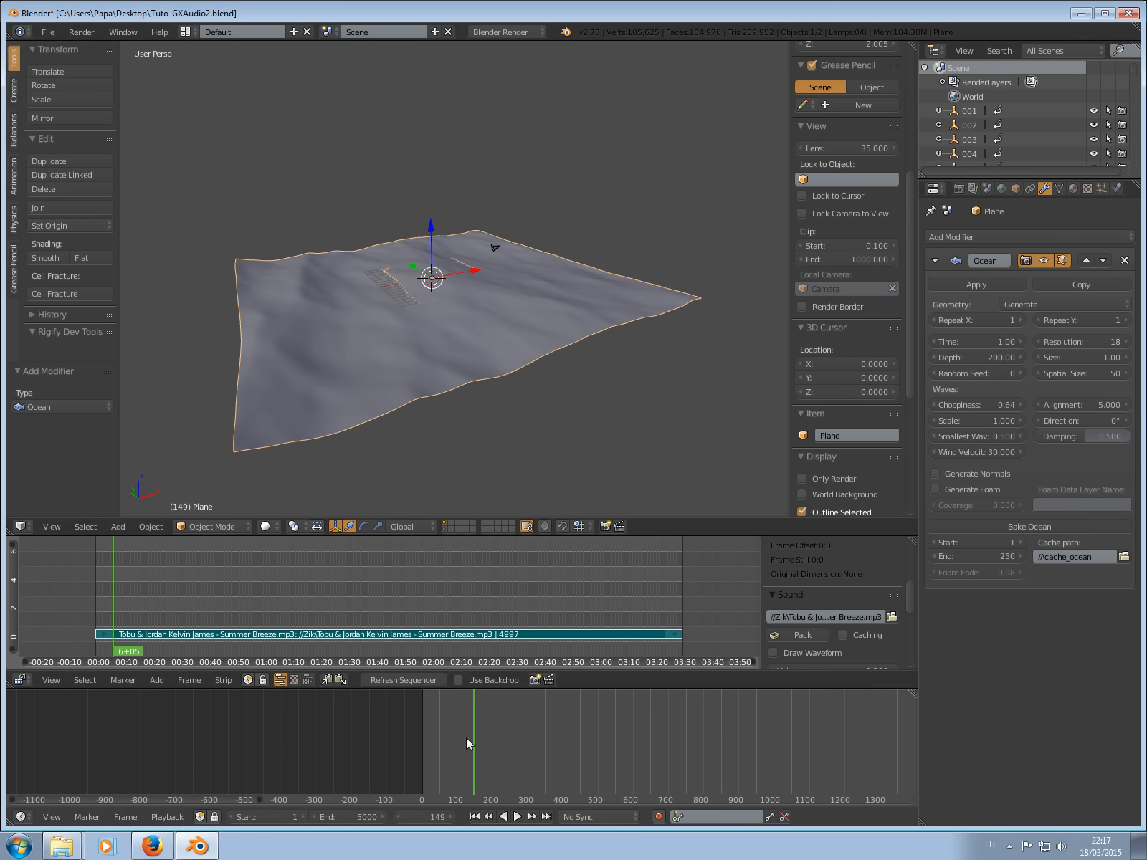
# Move the playhead to frame 346 and preview the ocean's motion with other Time values, cancelling the Time change.
pyautogui.moveTo(467, 738); pyautogui.dragTo(543, 737)
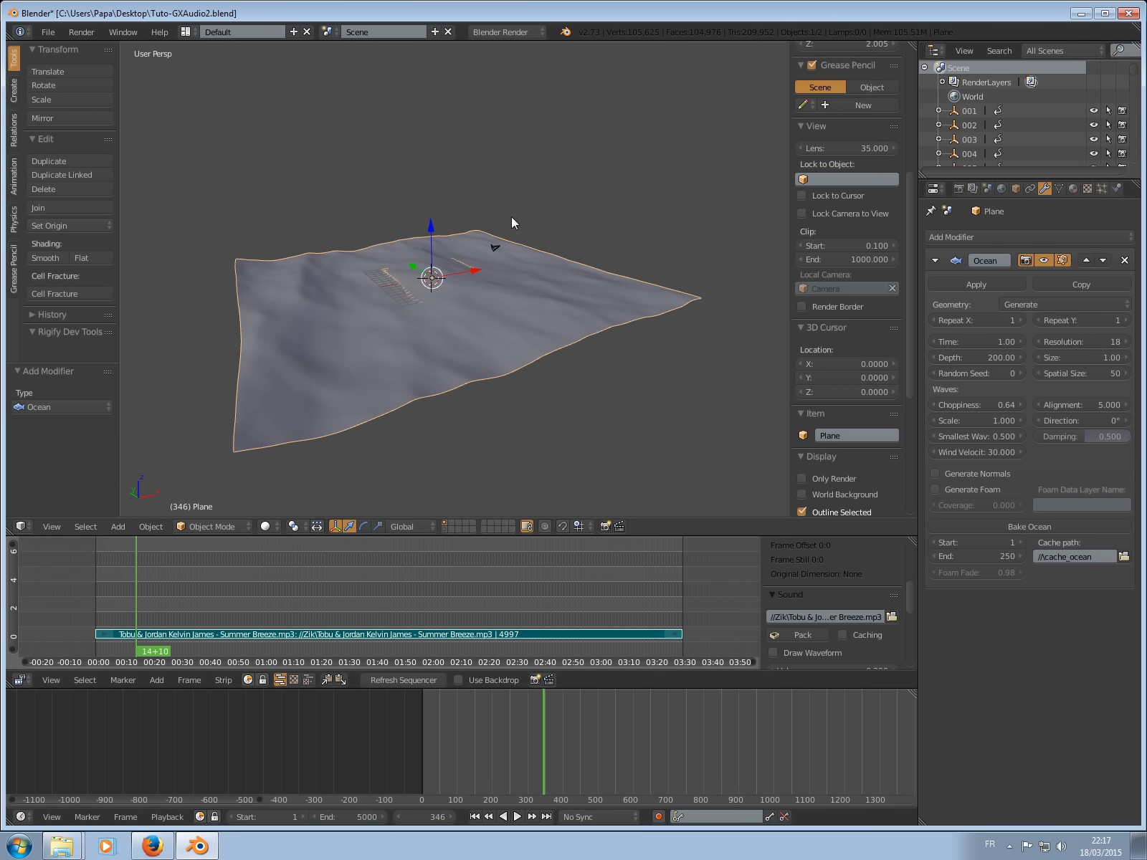
pyautogui.moveTo(1016, 341)
pyautogui.mouseDown()
pyautogui.moveTo(1119, 335)
pyautogui.moveTo(150, 348)
pyautogui.moveTo(187, 360)
pyautogui.moveTo(998, 358)
pyautogui.mouseUp()
pyautogui.press('Escape')
pyautogui.moveTo(348, 277); pyautogui.dragTo(395, 262, button='middle')
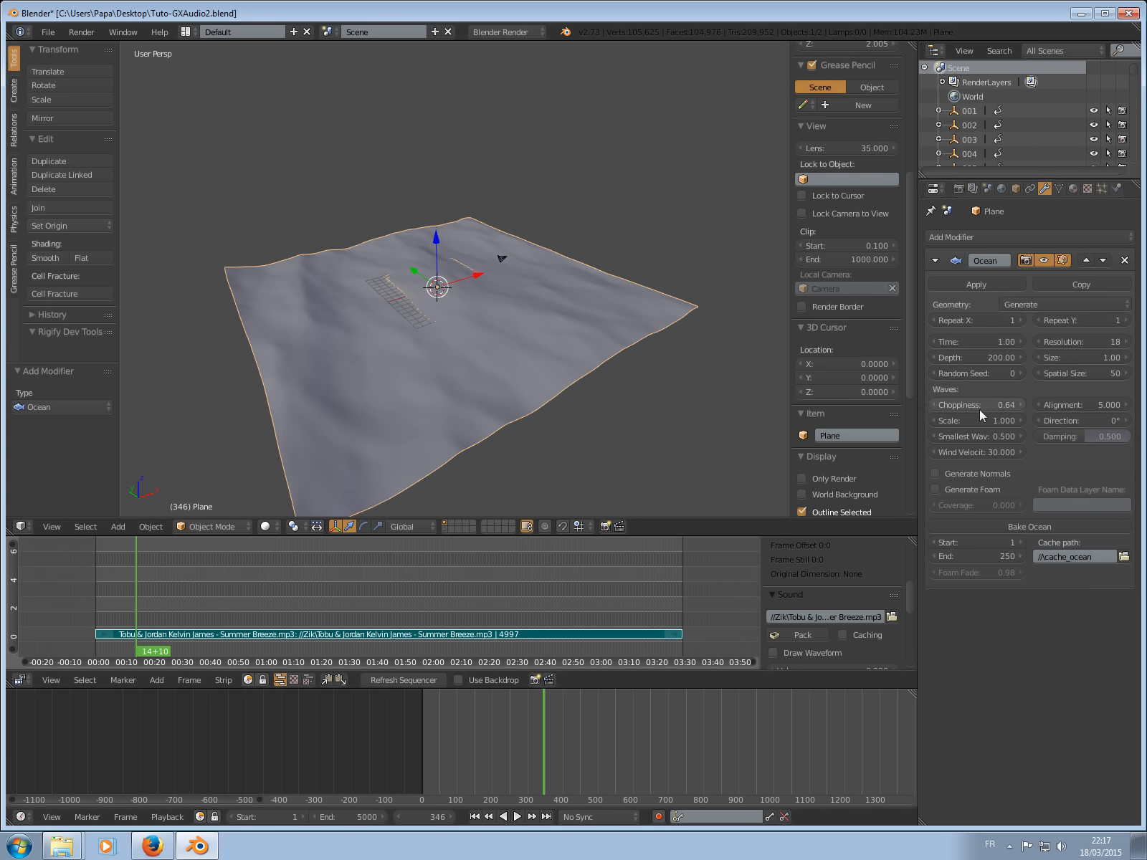
# Try stronger waves on the Ocean modifier with a Choppiness of 4.00 and a Scale of 2.500.
pyautogui.moveTo(486, 304); pyautogui.dragTo(436, 301, button='middle')
pyautogui.scroll(1, 437, 300)
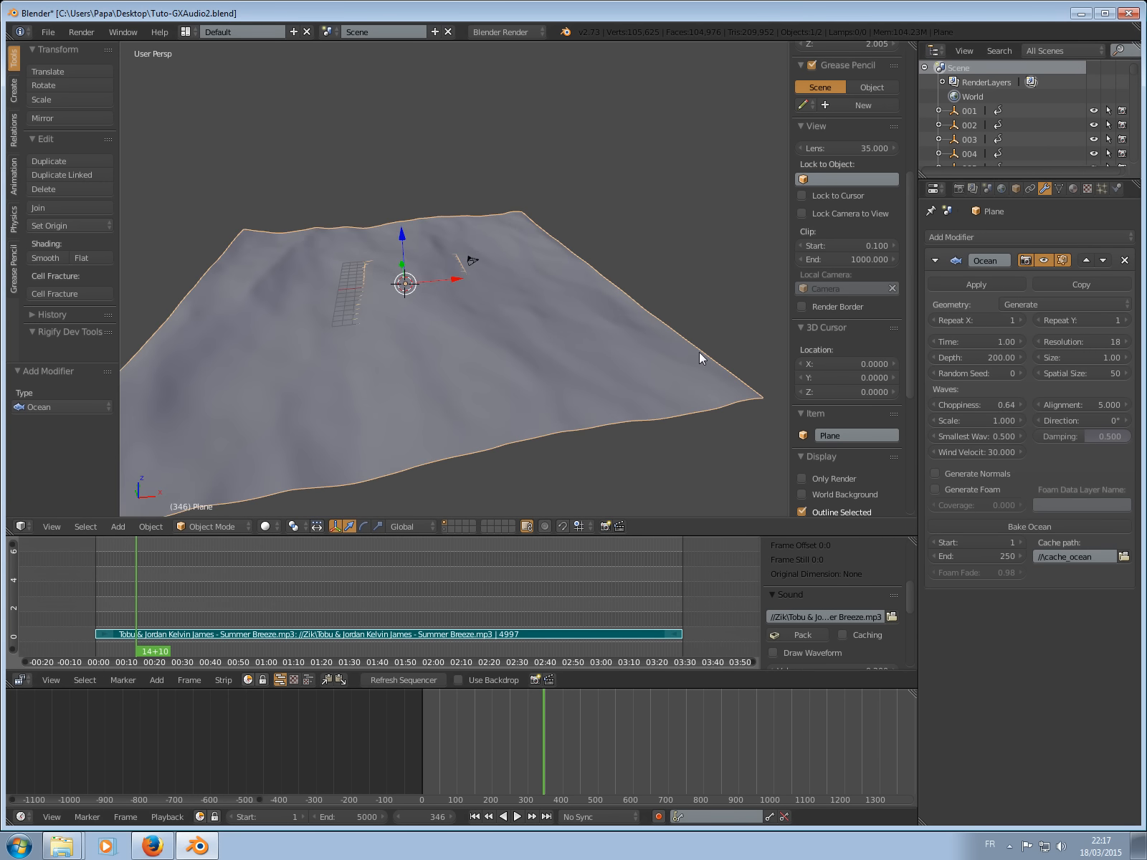
pyautogui.moveTo(1009, 401); pyautogui.dragTo(1049, 388)
pyautogui.press('Escape')
pyautogui.scroll(-5, 472, 210)
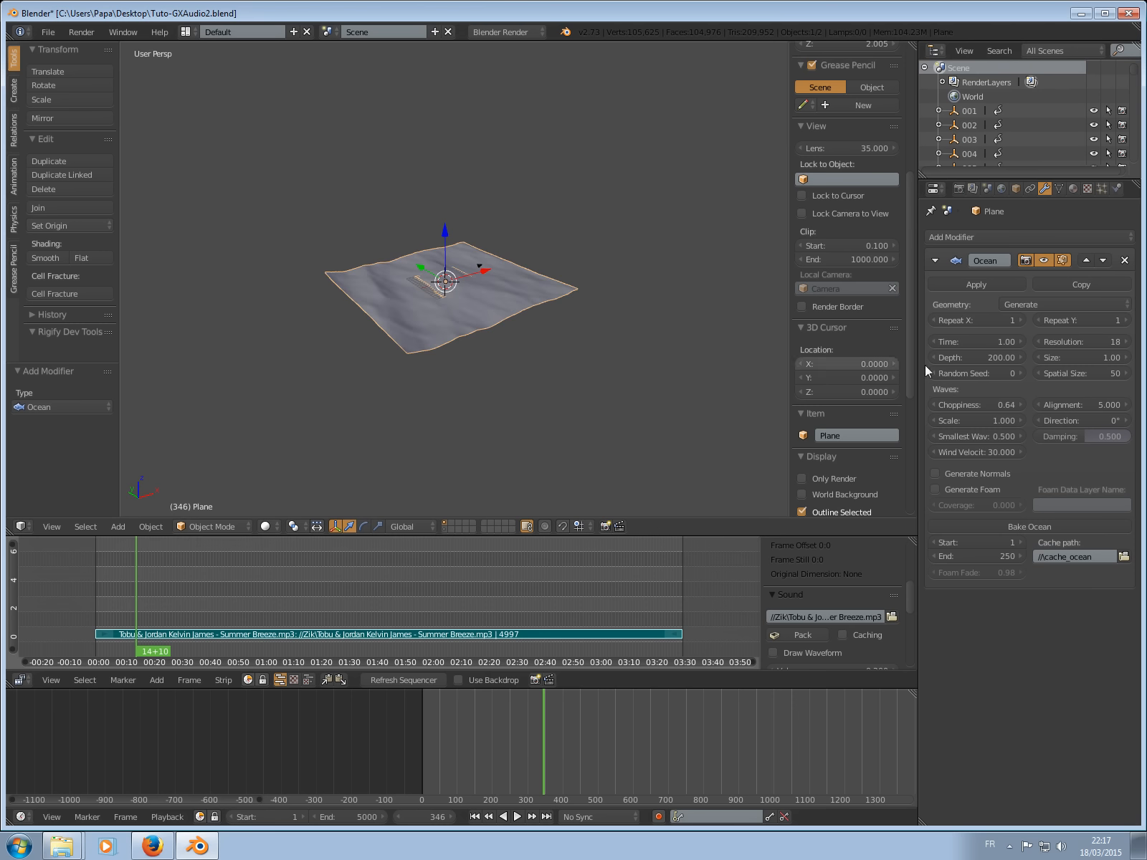
pyautogui.moveTo(1017, 405); pyautogui.dragTo(453, 362)
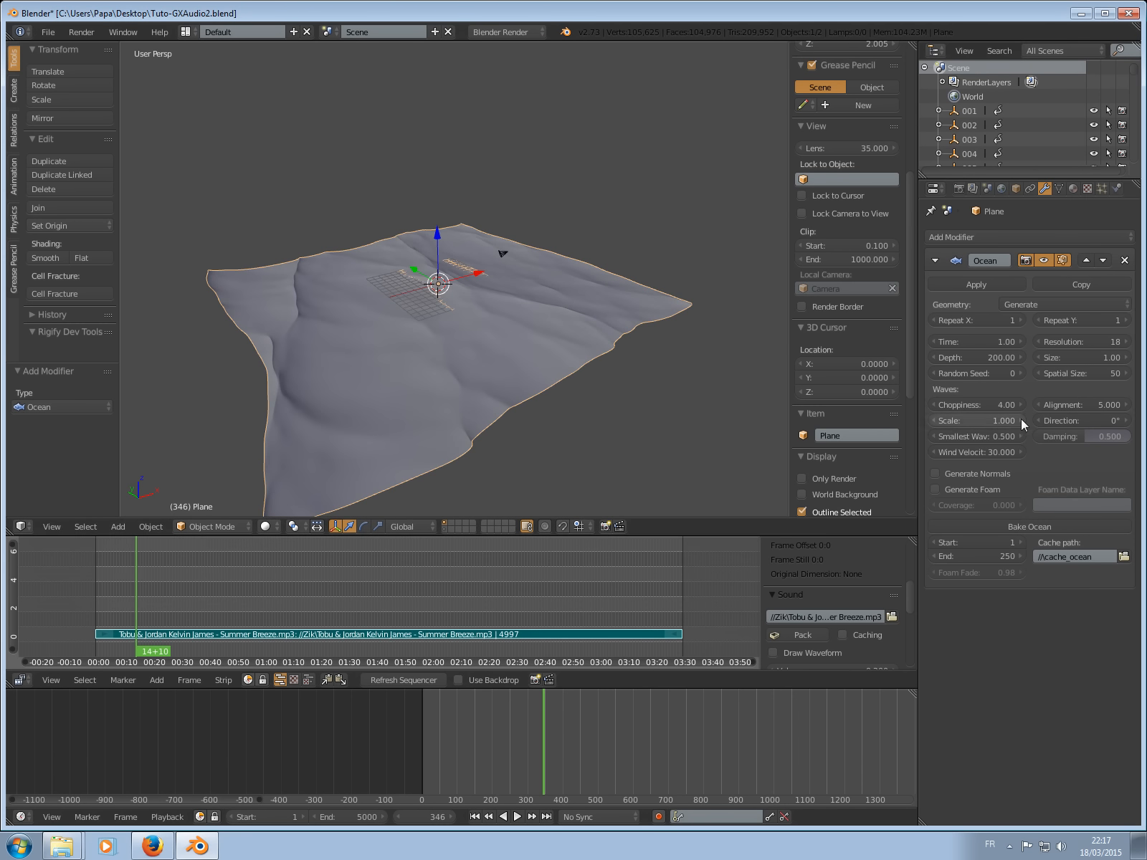
pyautogui.moveTo(1021, 420)
pyautogui.mouseDown()
pyautogui.moveTo(1050, 421)
pyautogui.moveTo(1028, 417)
pyautogui.mouseUp()
pyautogui.moveTo(436, 319); pyautogui.dragTo(502, 320, button='middle')
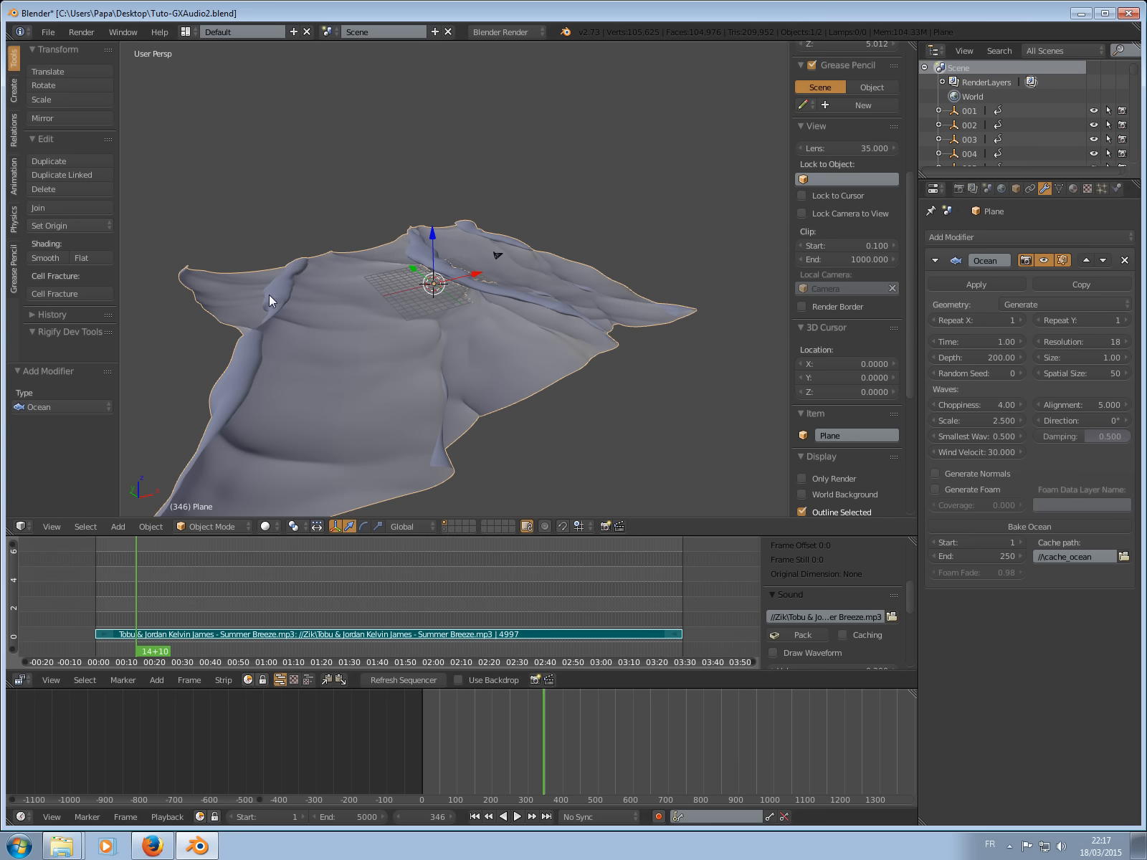
# Set the ocean's wave Scale to 1 and Choppiness to 1.
pyautogui.click(982, 420)
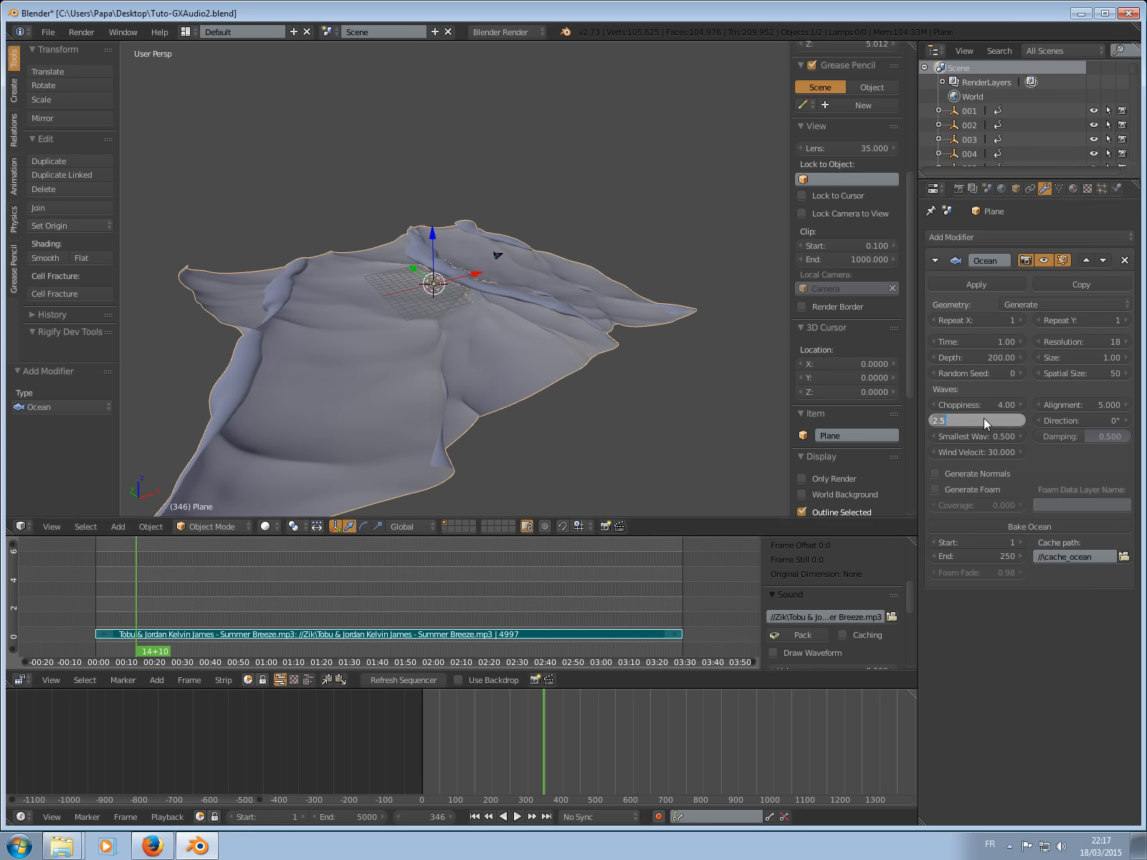
pyautogui.write('1')
pyautogui.press('Return')
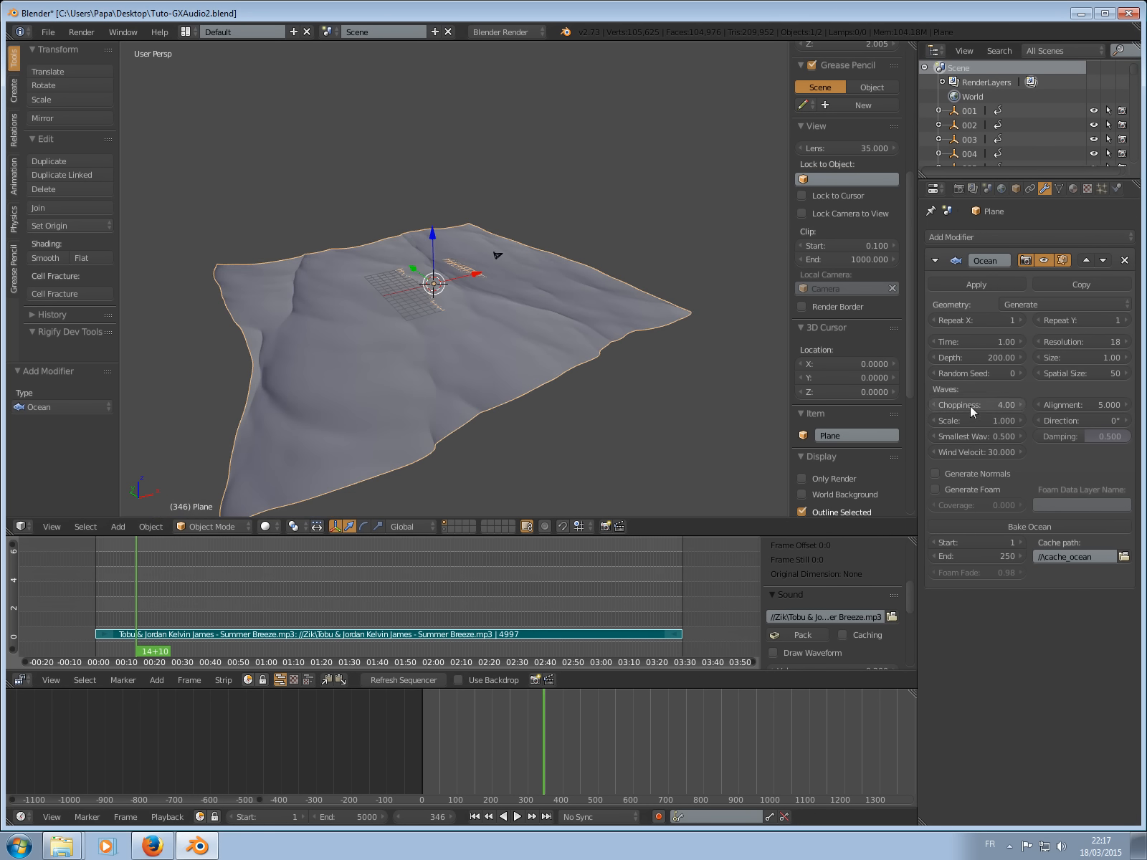
pyautogui.click(970, 405)
pyautogui.write('1')
pyautogui.press('Return')
pyautogui.moveTo(364, 243); pyautogui.dragTo(413, 223, button='middle')
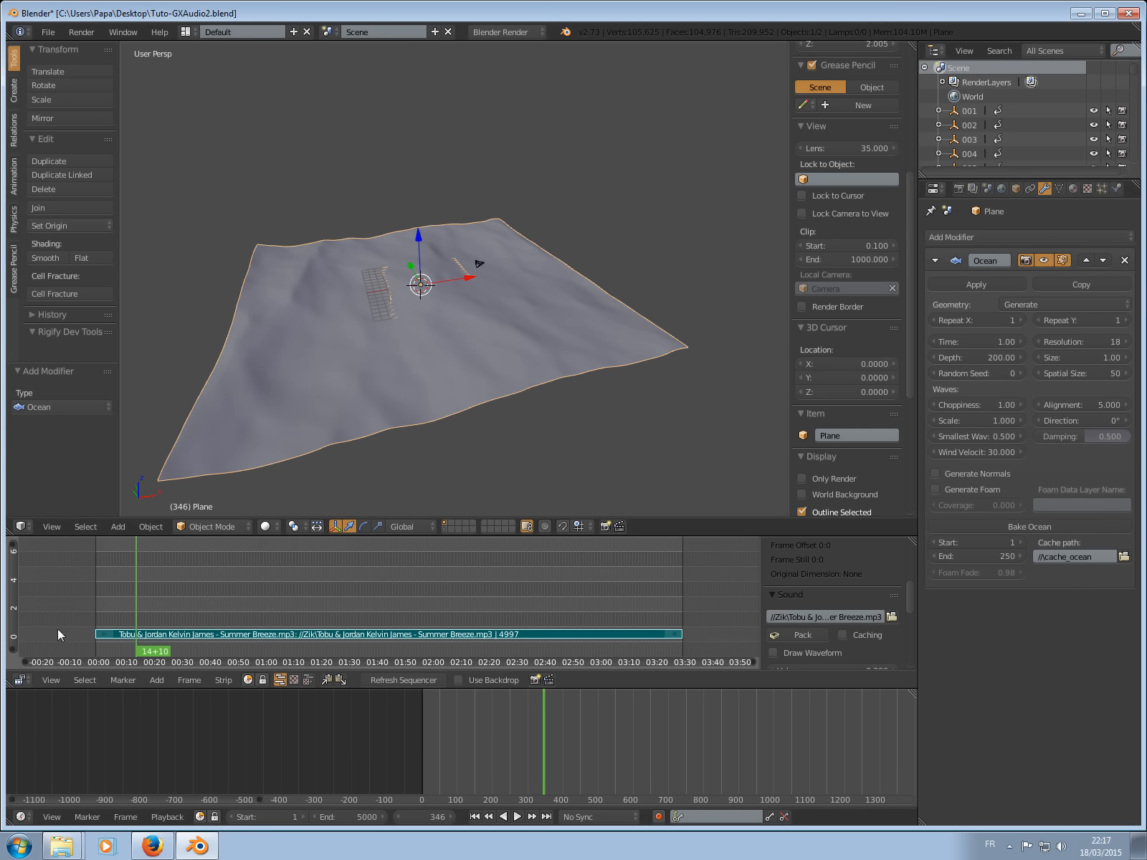
# Change the sequencer area into a Graph Editor, enlarge it upward and show its properties region.
pyautogui.click(20, 680)
pyautogui.click(48, 622)
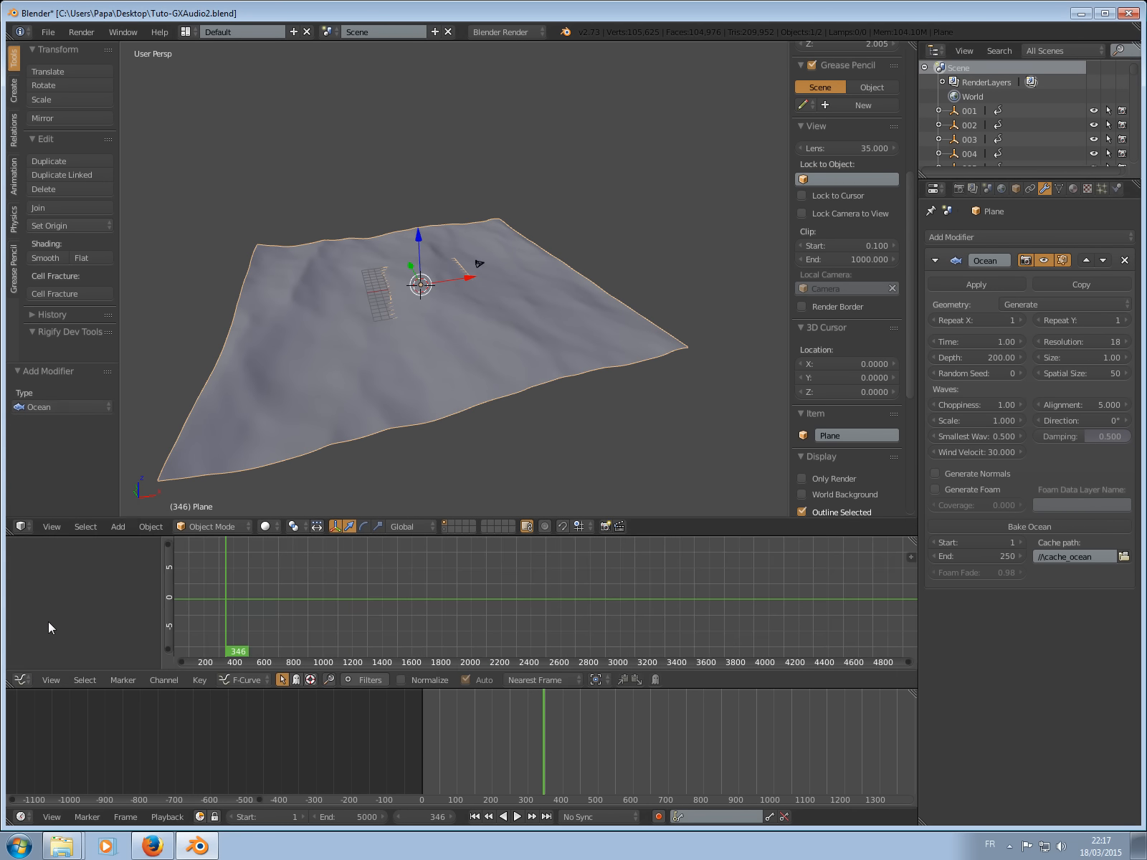
pyautogui.moveTo(517, 536); pyautogui.dragTo(518, 396)
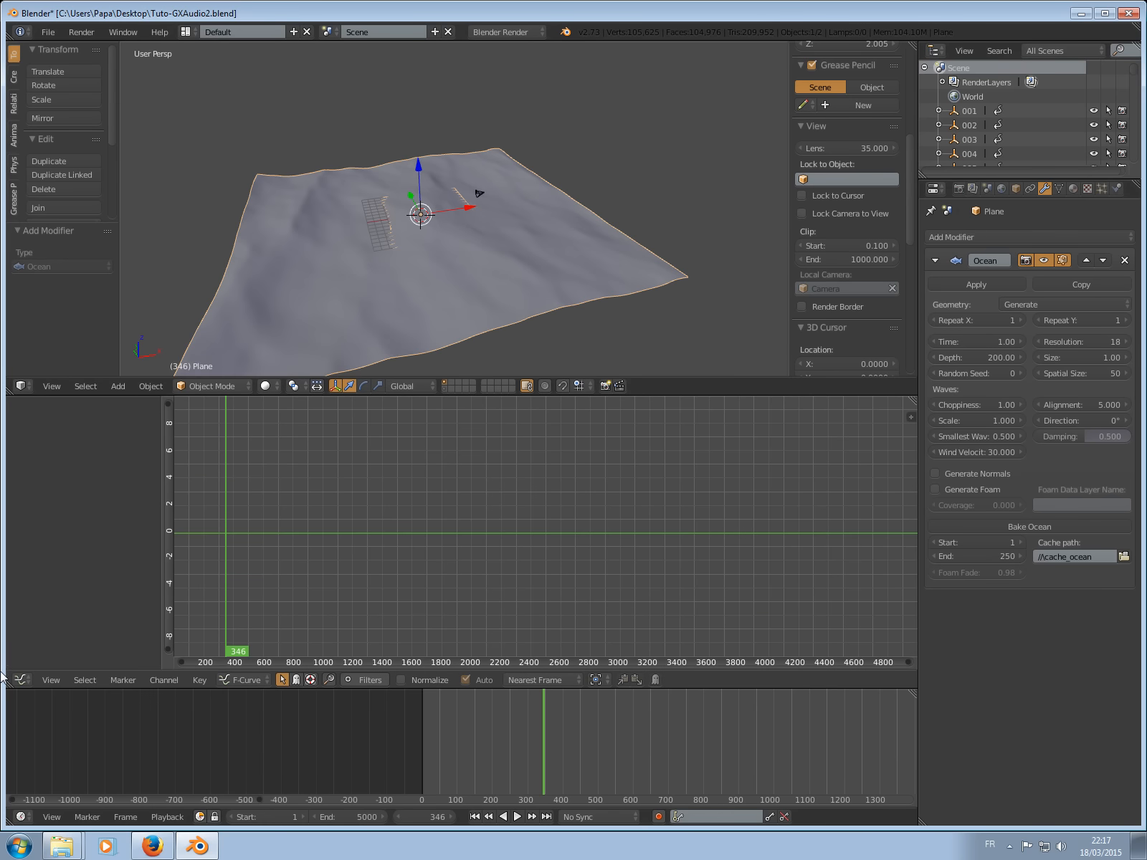
pyautogui.click(911, 416)
pyautogui.click(25, 680)
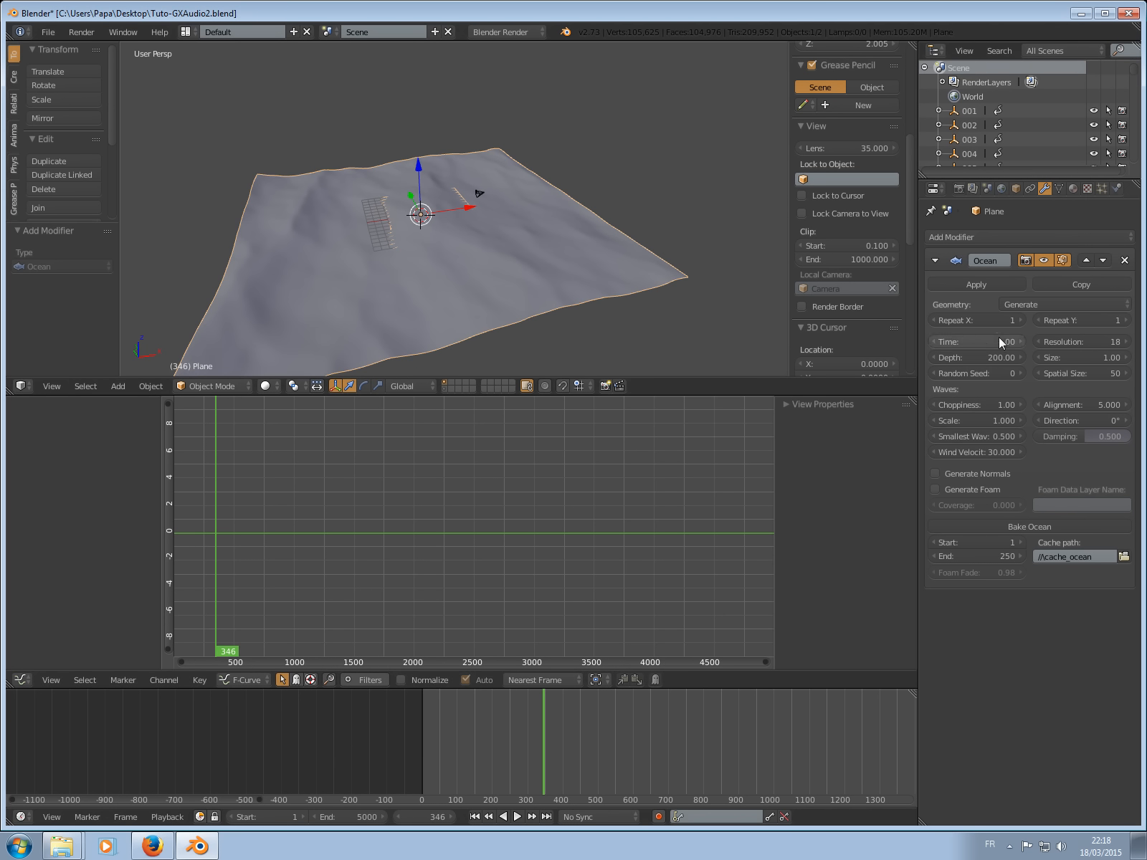
# Add a driver to the Ocean modifier's Time value and select that driver in the Graph Editor's Drivers mode.
pyautogui.rightClick(979, 343)
pyautogui.click(926, 366)
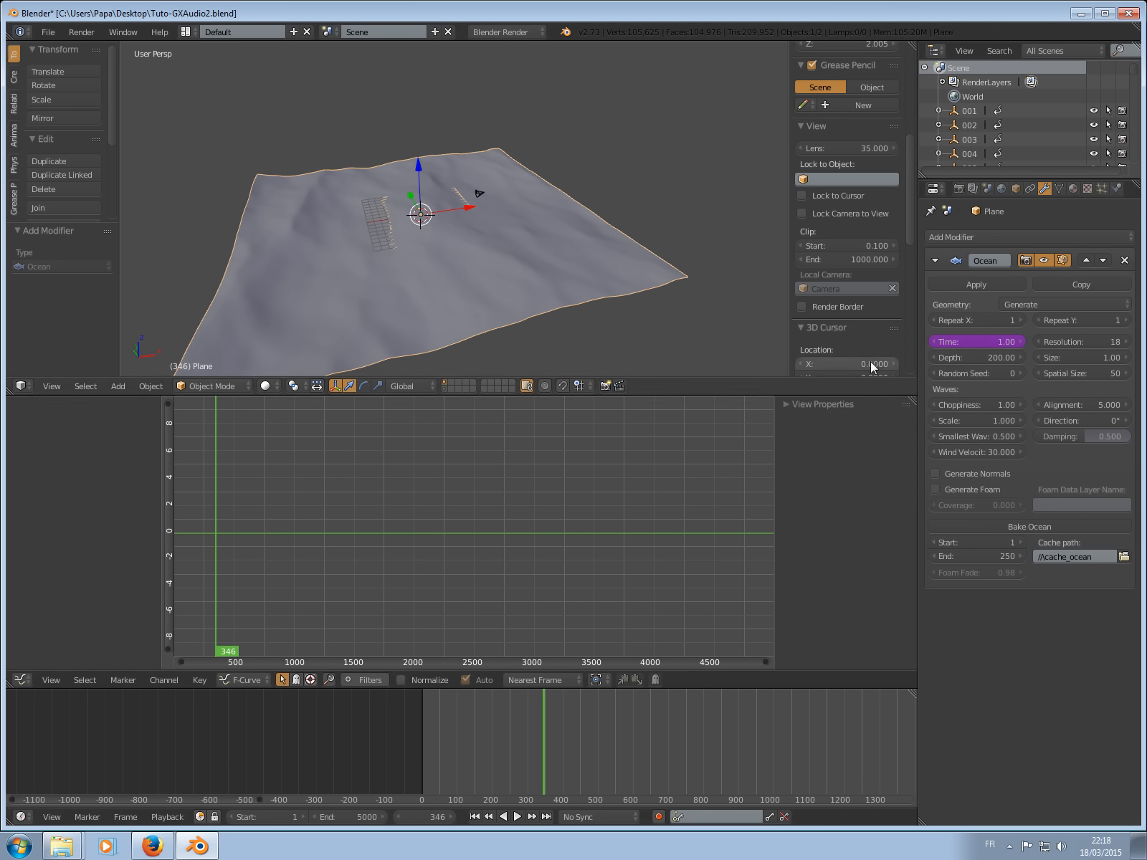
pyautogui.click(231, 678)
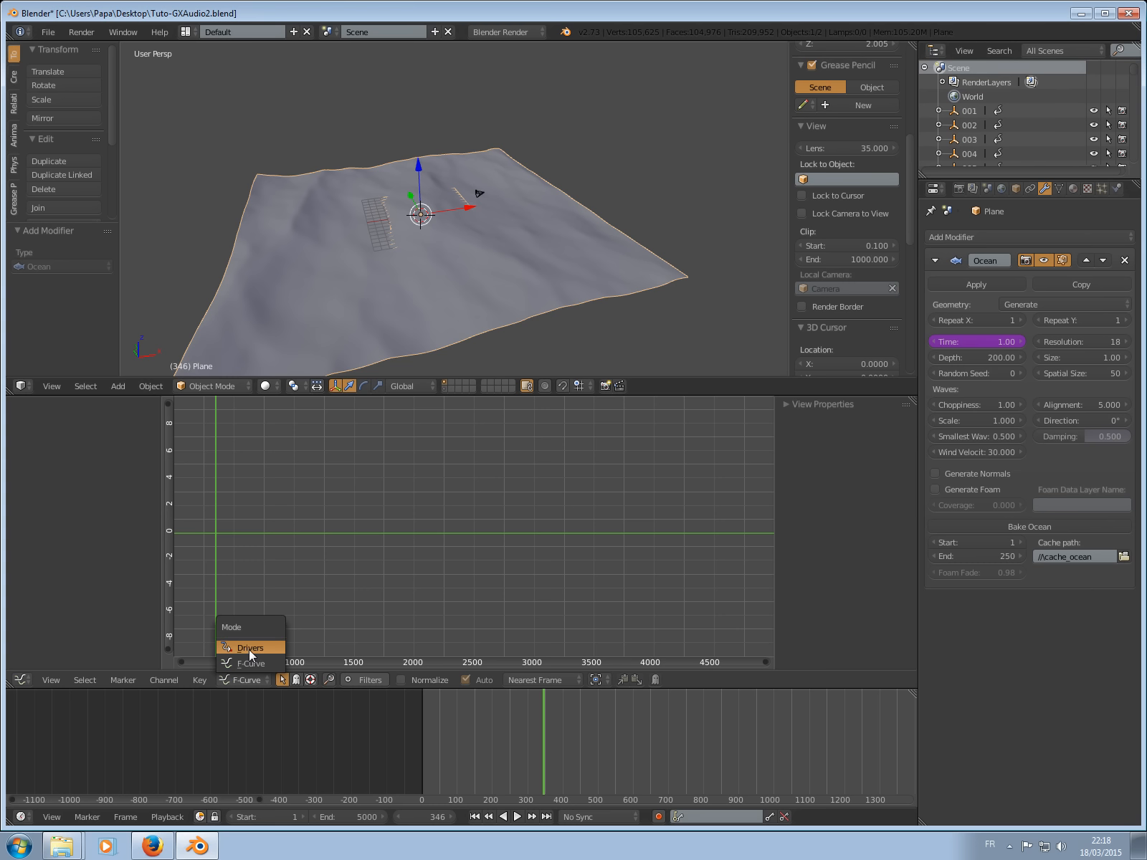
pyautogui.click(250, 651)
pyautogui.click(58, 434)
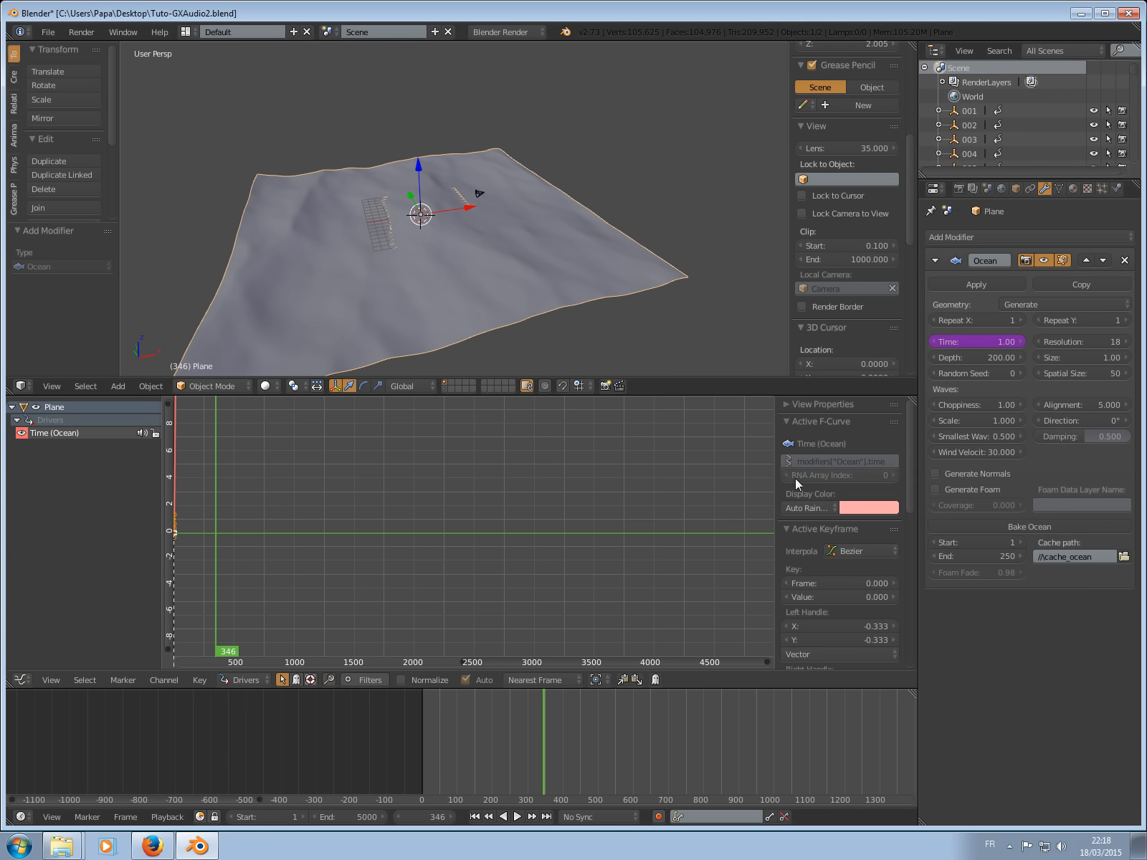
# Widen the driver properties region and set the Time driver's scripted expression to var.
pyautogui.moveTo(773, 478); pyautogui.dragTo(623, 480)
pyautogui.moveTo(908, 441); pyautogui.dragTo(913, 571)
pyautogui.click(733, 492)
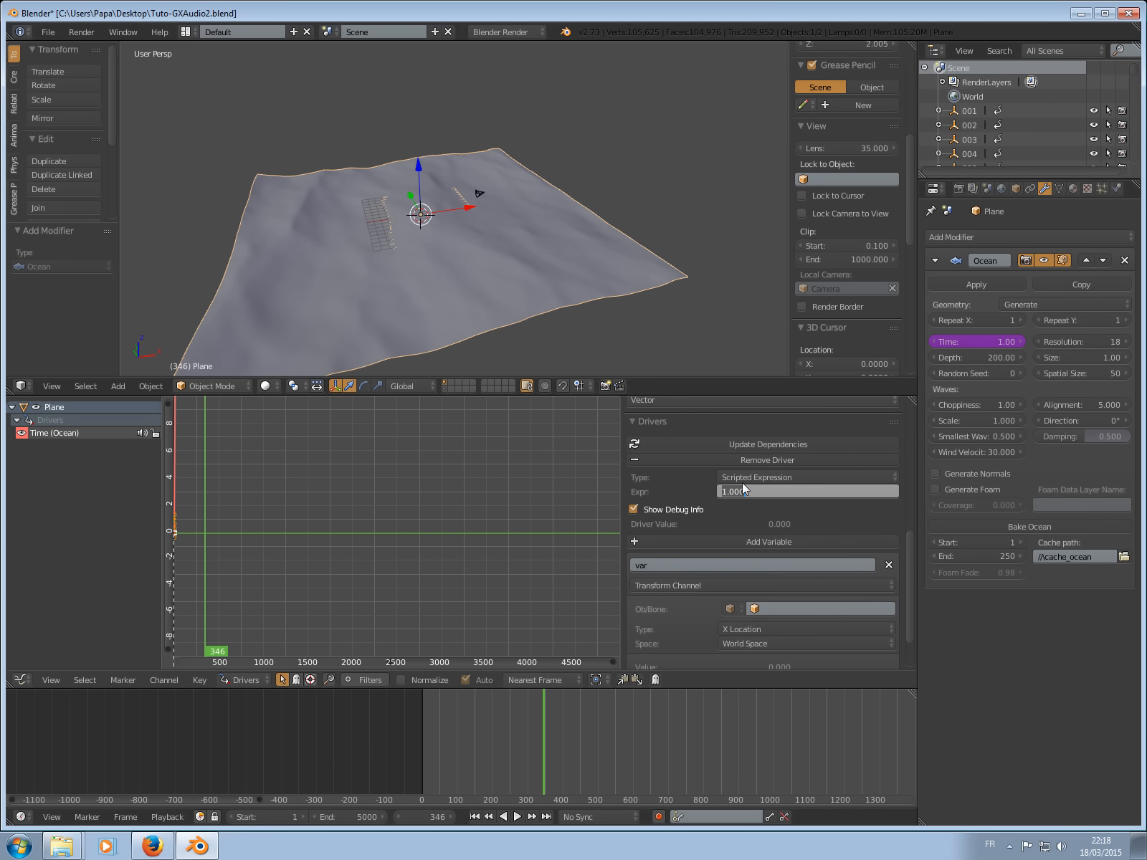
pyautogui.write('var')
pyautogui.press('Return')
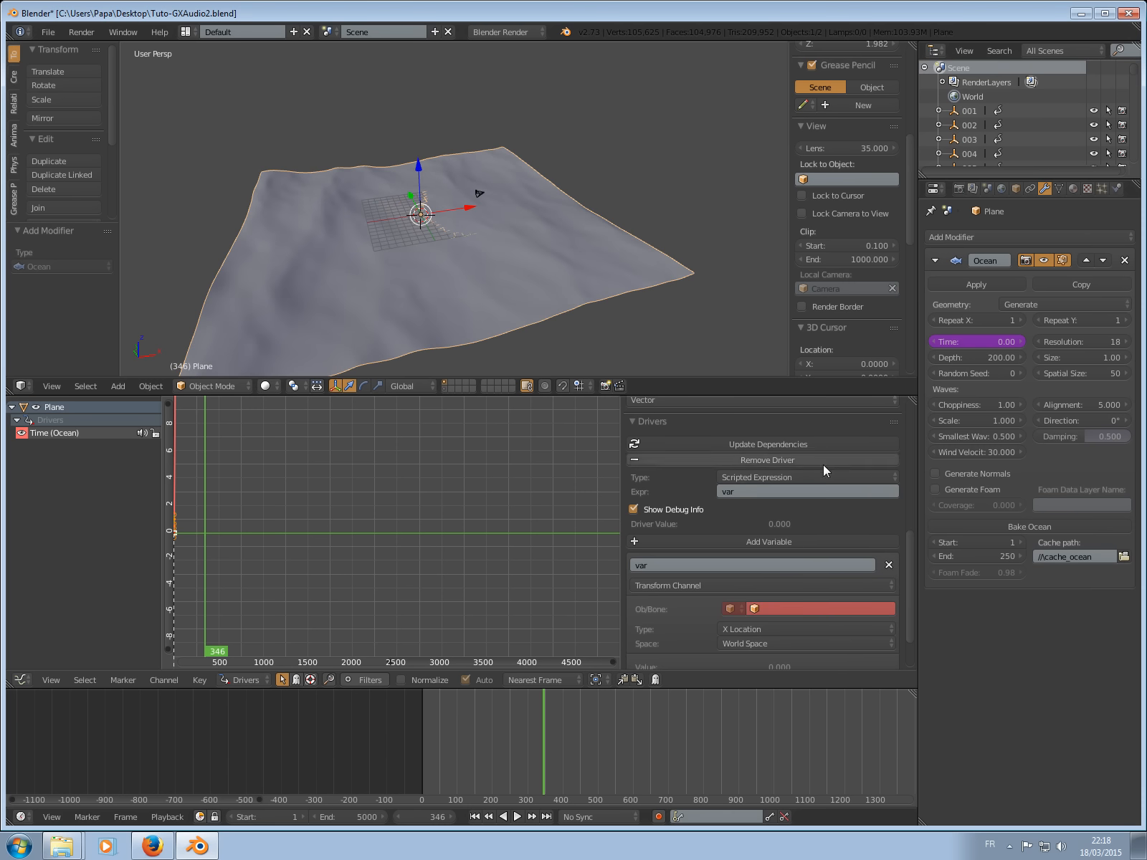
# Make the driver variable var read the Z Scale of the object Obj.rot.
pyautogui.click(794, 609)
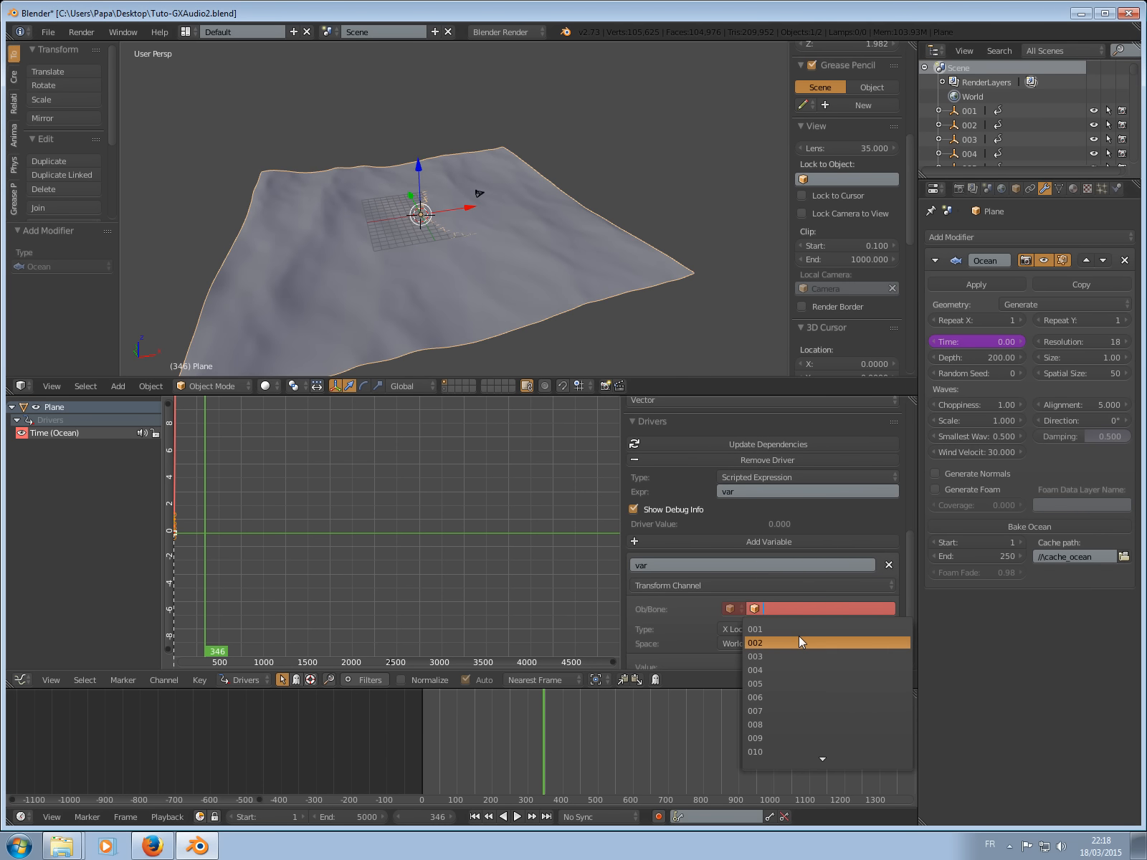
pyautogui.write('rot')
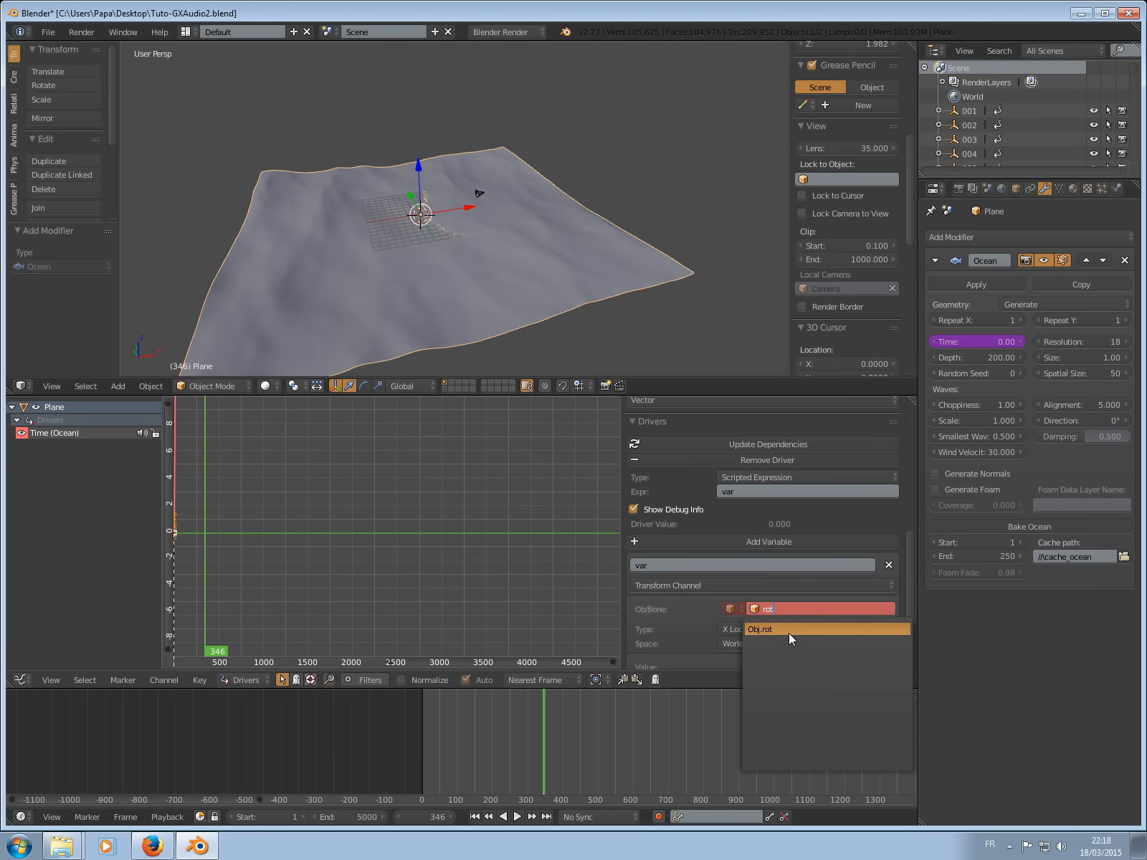
pyautogui.click(789, 631)
pyautogui.scroll(-2, 820, 561)
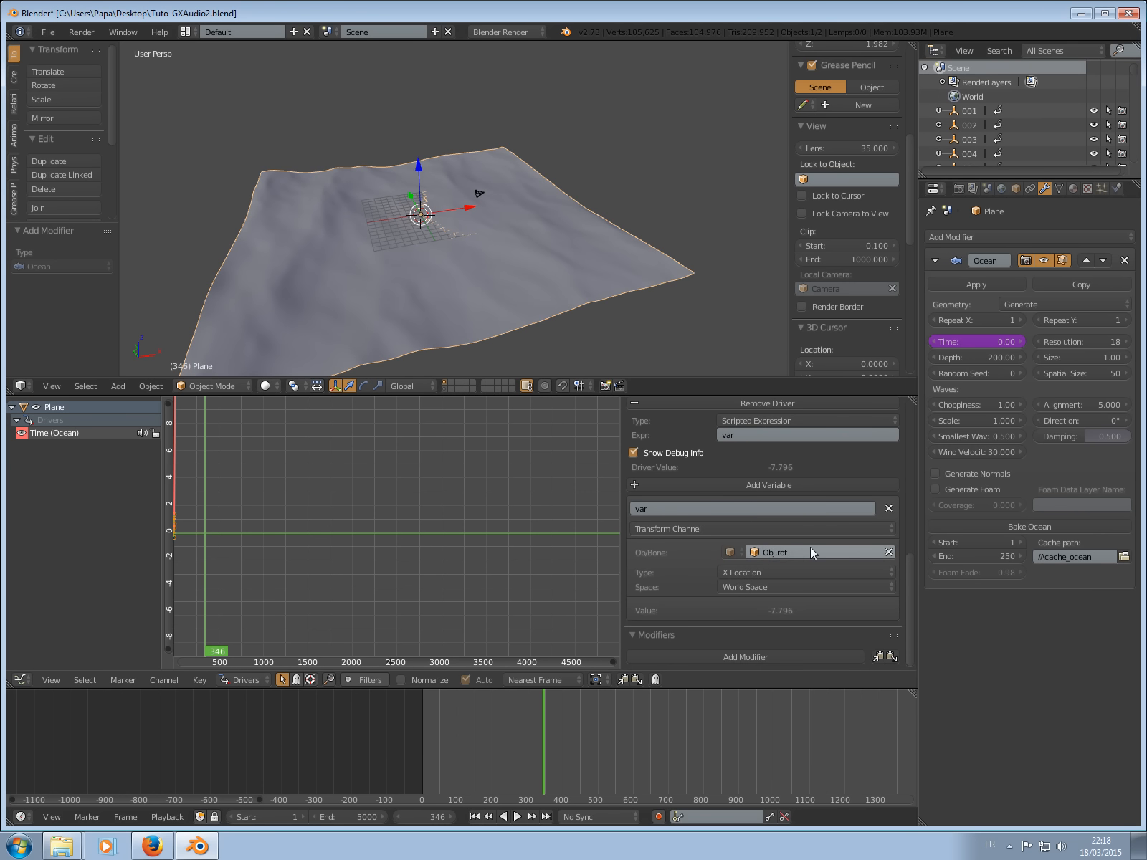
pyautogui.click(740, 572)
pyautogui.click(742, 432)
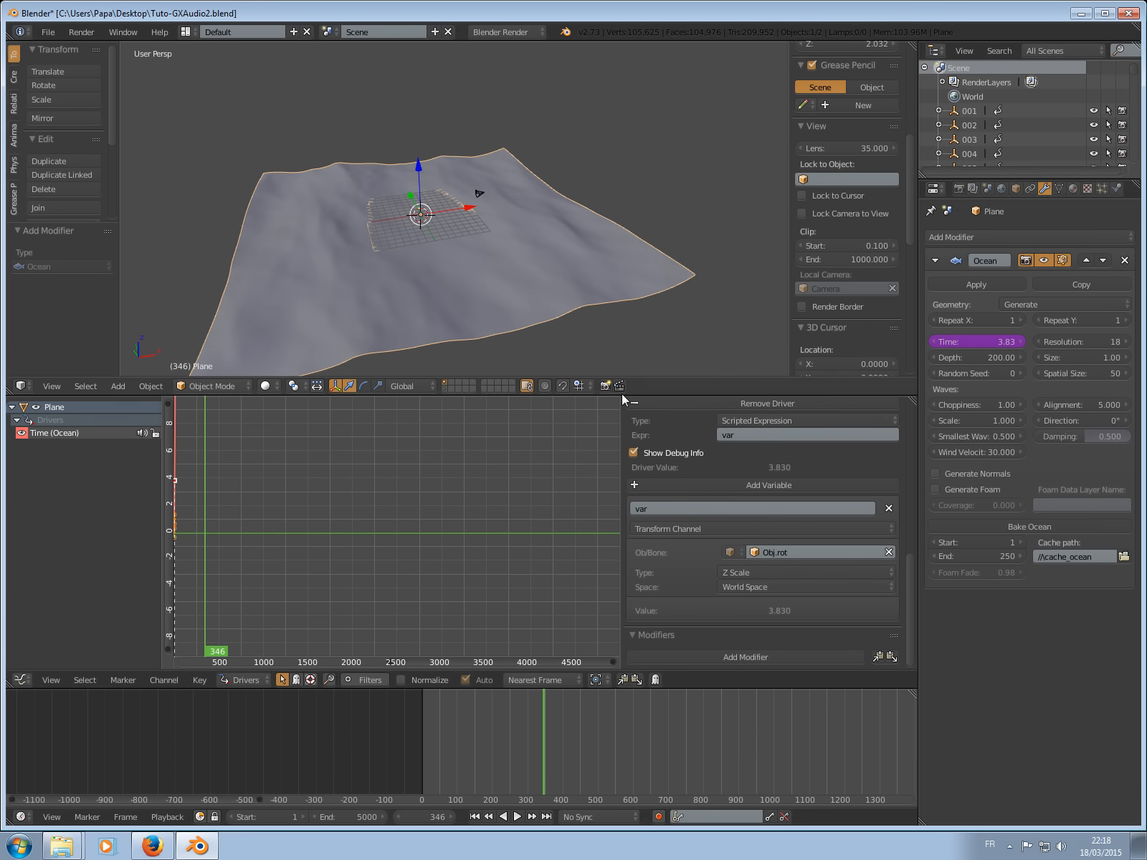
# Play the animation to preview the driven ocean motion, stop it and inspect the surface.
pyautogui.scroll(-2, 520, 249)
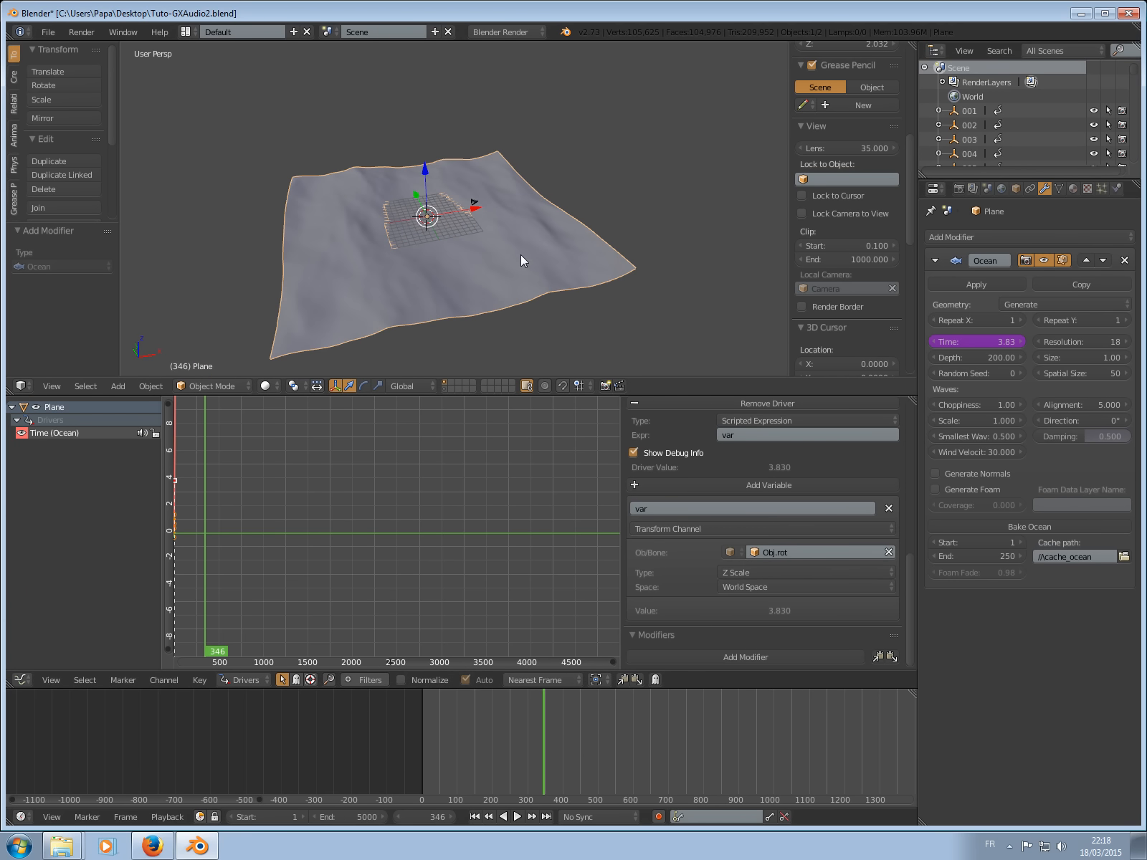
pyautogui.hotkey('alt', 'a')
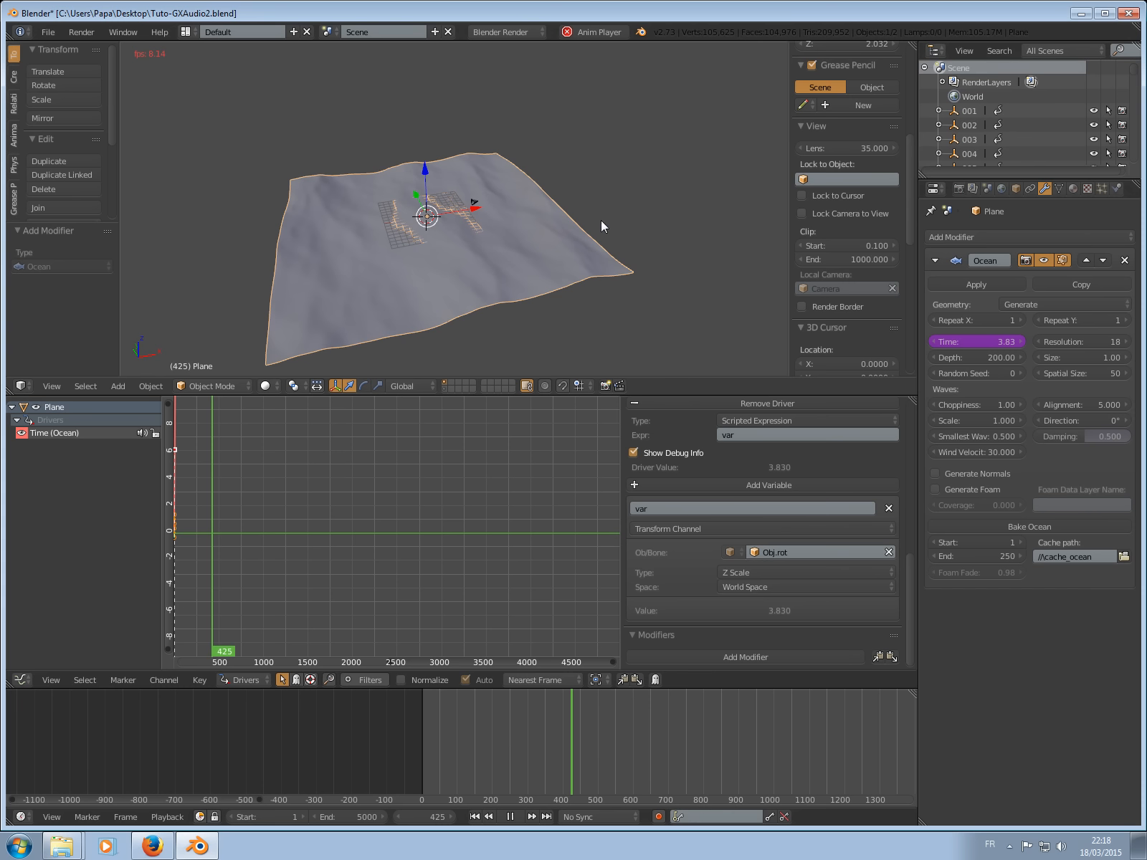
pyautogui.click(510, 816)
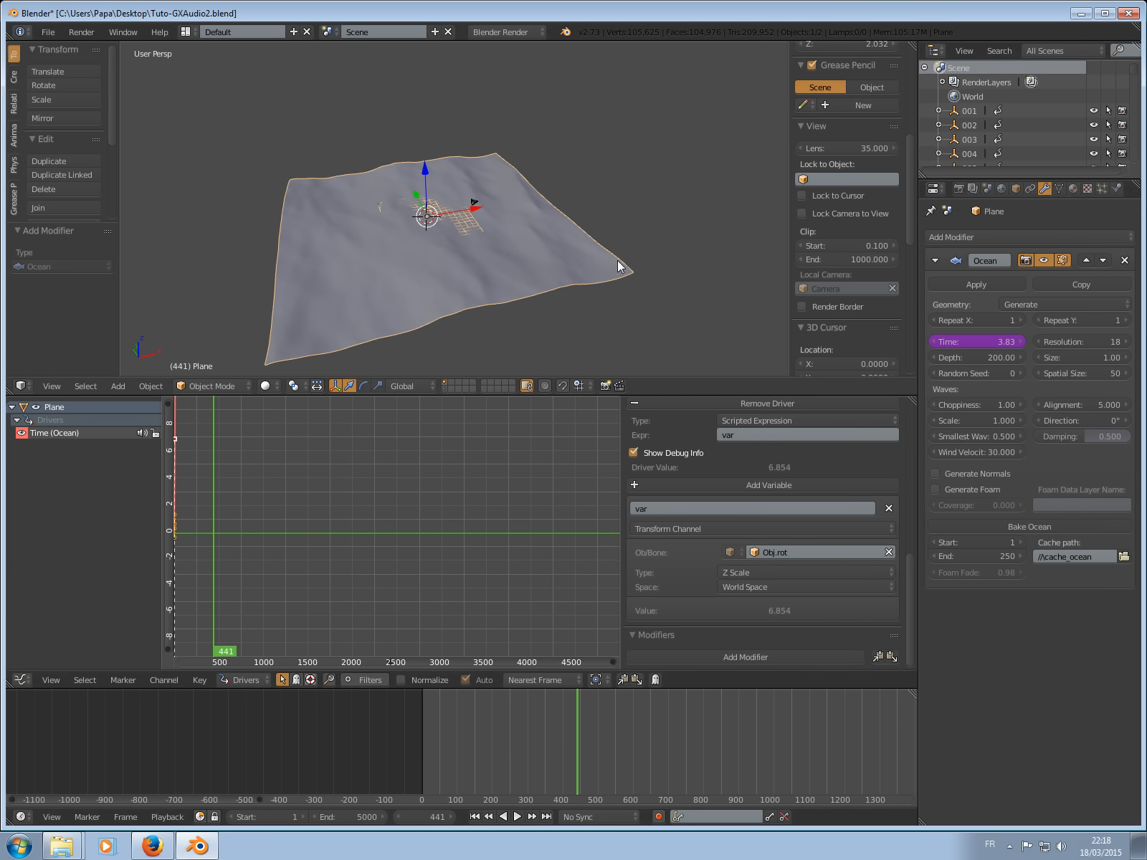
pyautogui.moveTo(618, 266); pyautogui.dragTo(592, 256, button='middle')
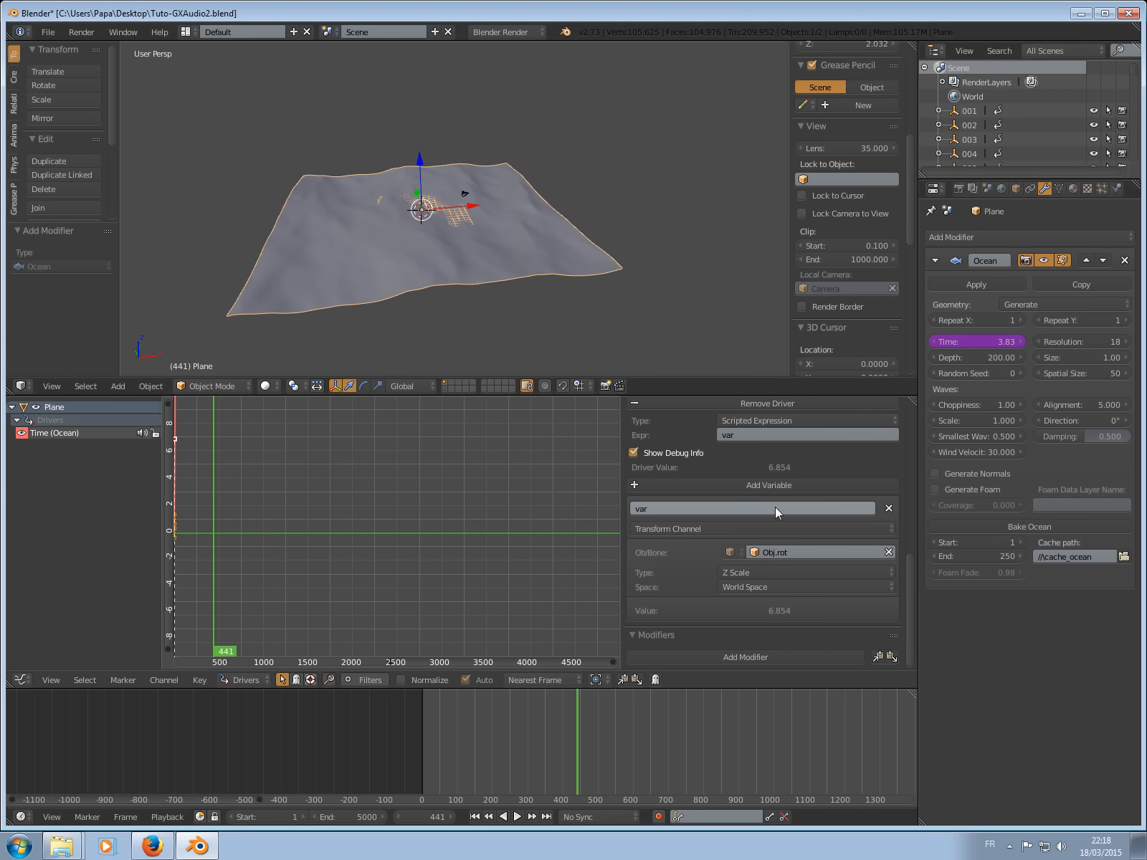
# Add a second variable to the Time driver and name it time.
pyautogui.click(766, 483)
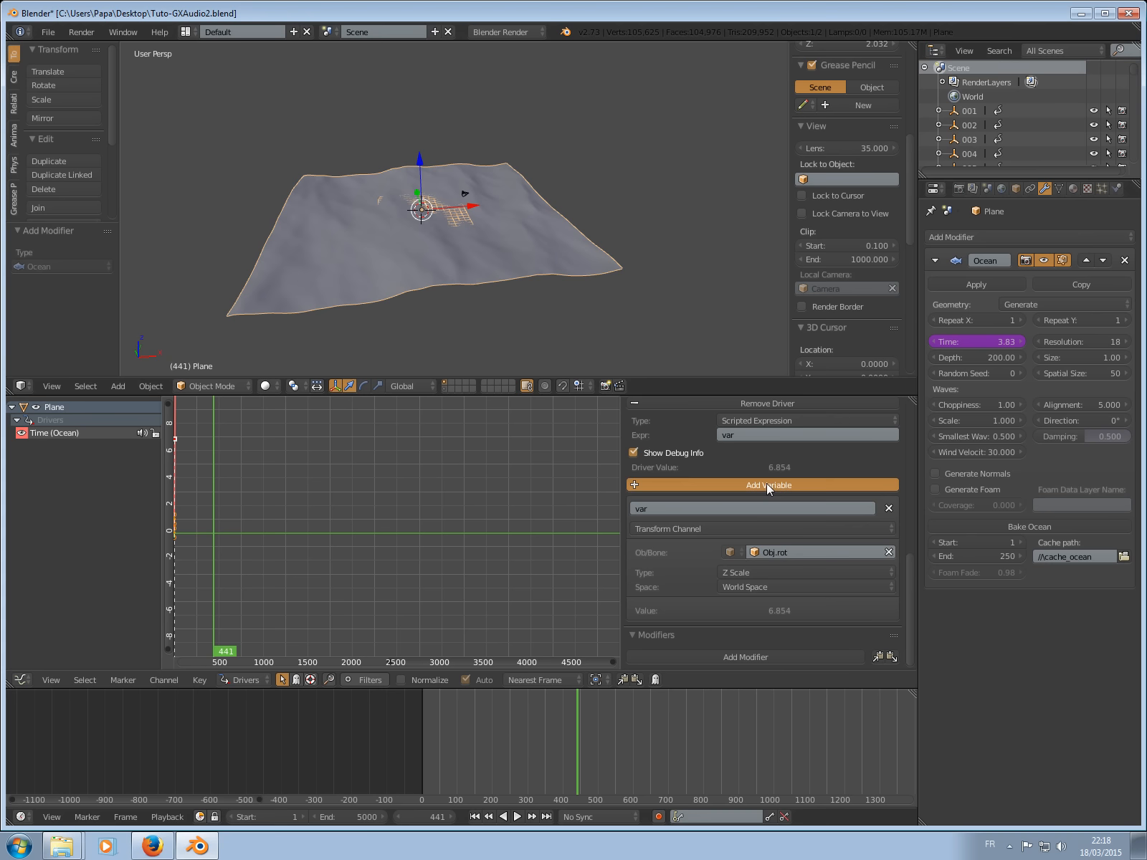
pyautogui.scroll(-3, 711, 496)
pyautogui.click(707, 543)
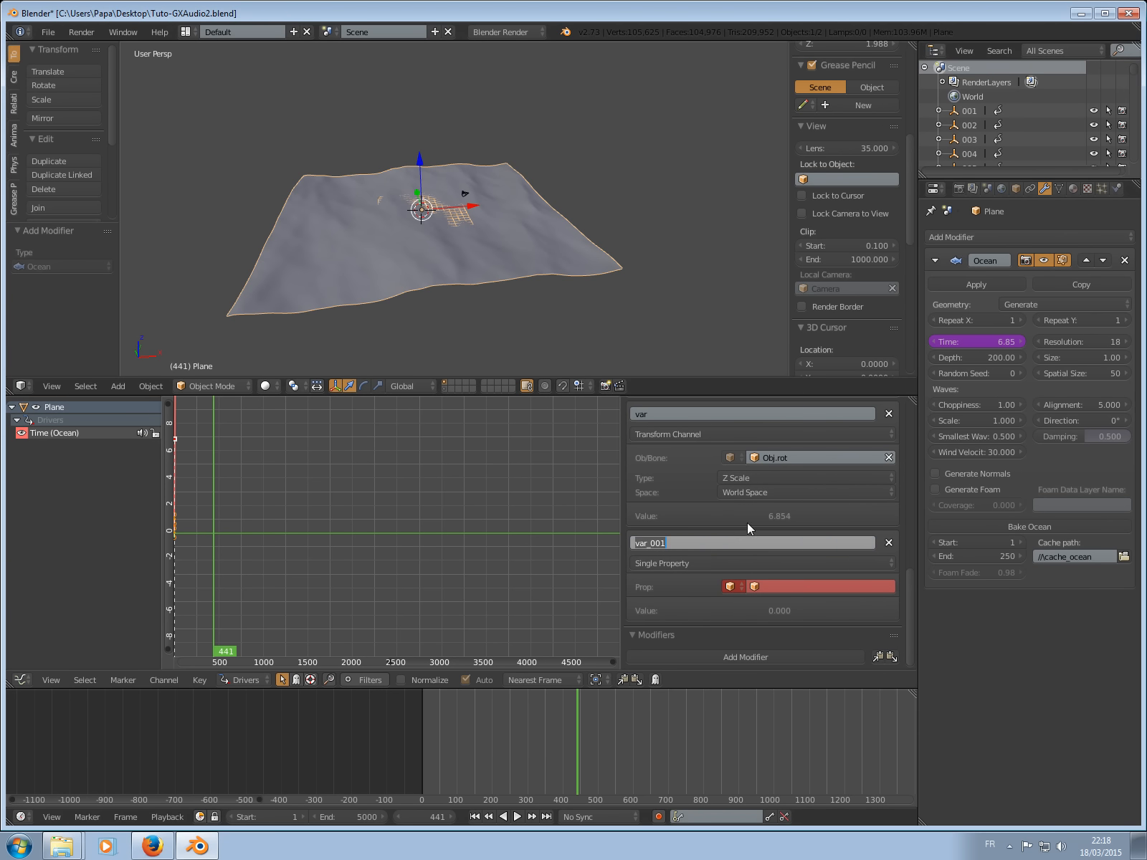
pyautogui.write('time')
pyautogui.press('Return')
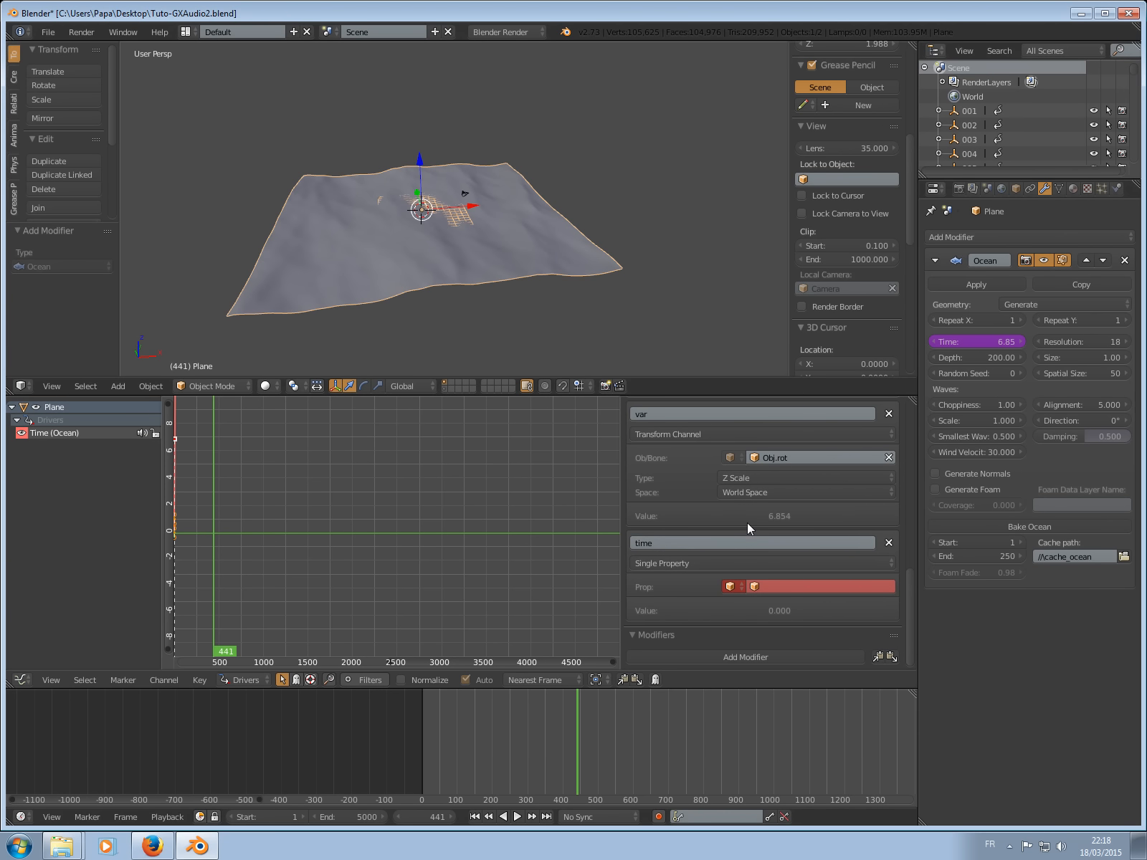
# Target the Cube object with the time variable and set the variable's type to Transform Channel.
pyautogui.click(787, 588)
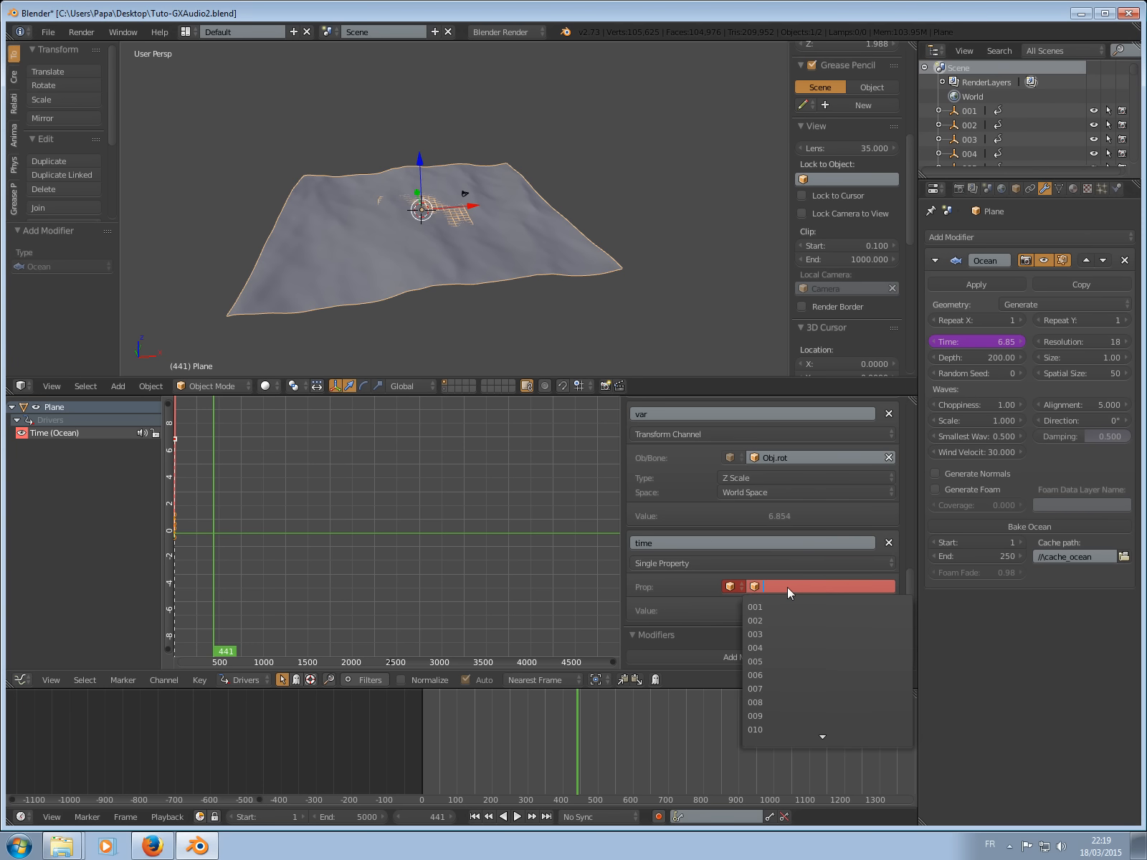
pyautogui.write('cube')
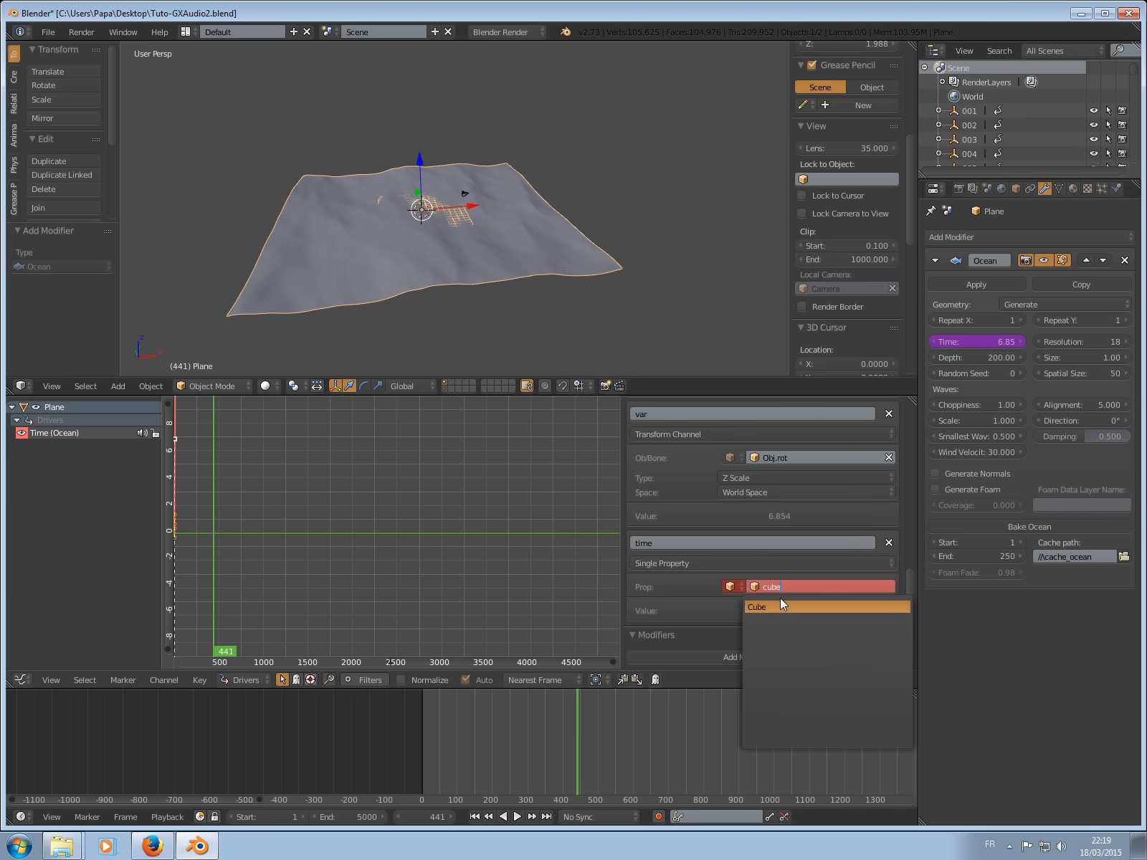
pyautogui.click(773, 608)
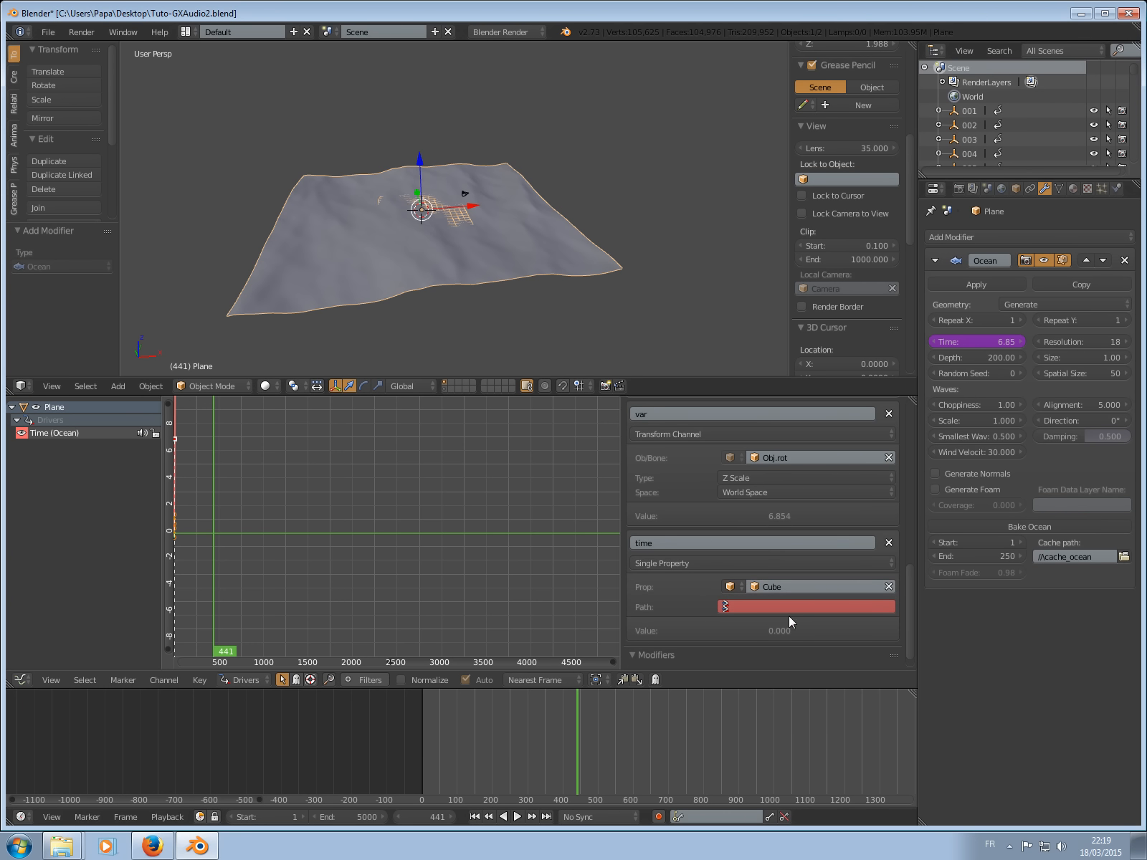
pyautogui.click(676, 561)
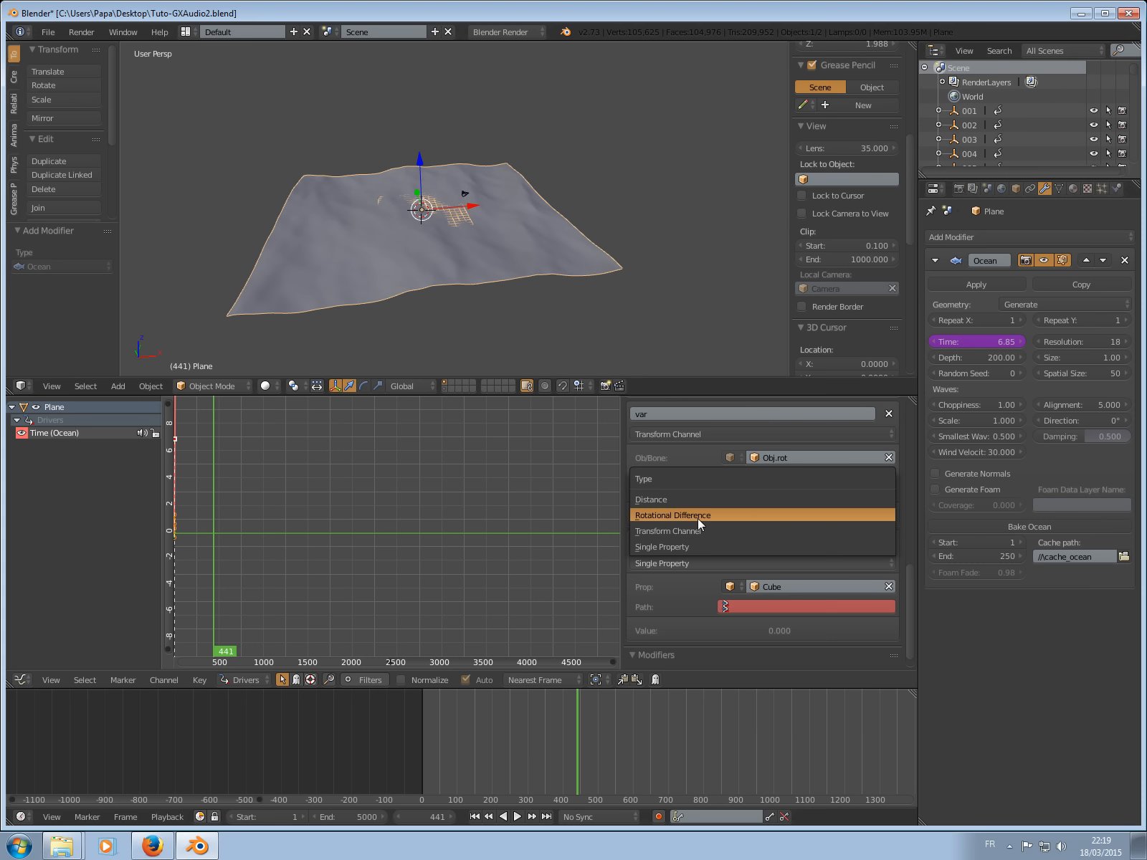
pyautogui.click(693, 531)
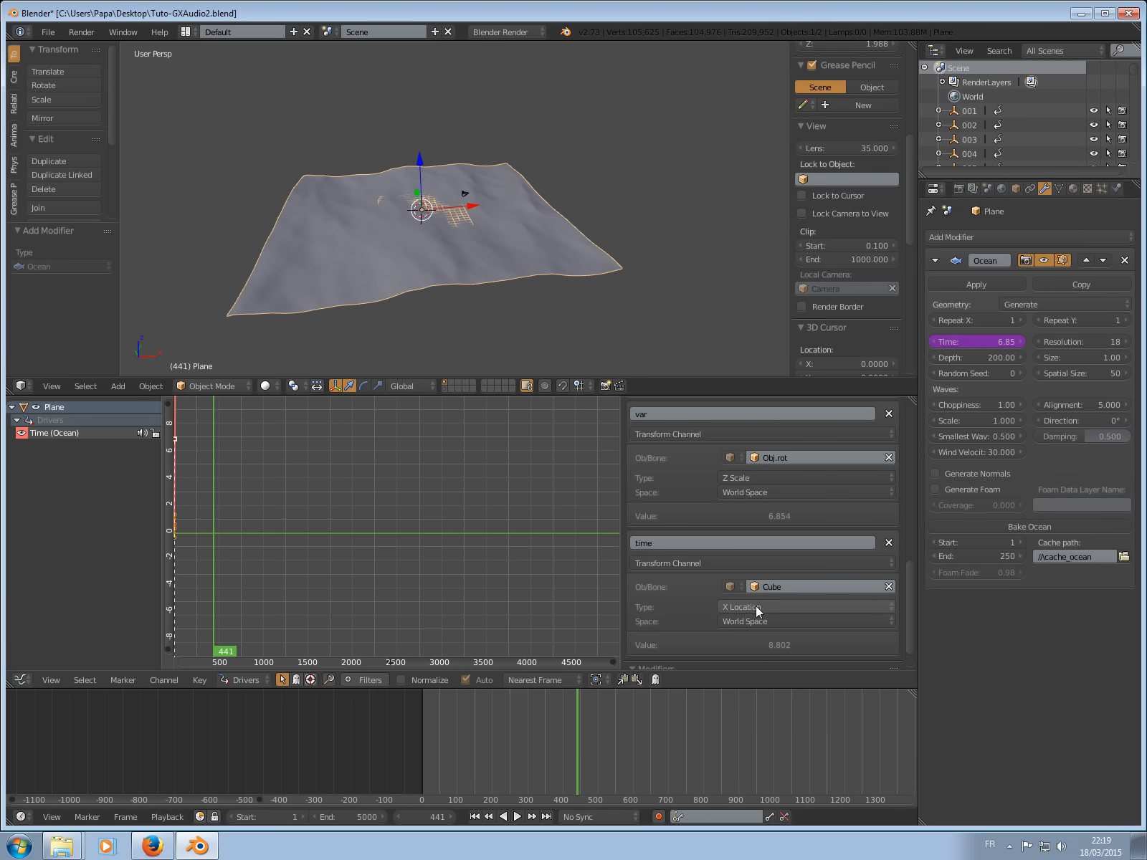
# Check the moving cube on the first layer by scrubbing to frame 2238, and return to the ocean plane's layer with the plane selected.
pyautogui.click(442, 387)
pyautogui.rightClick(468, 203)
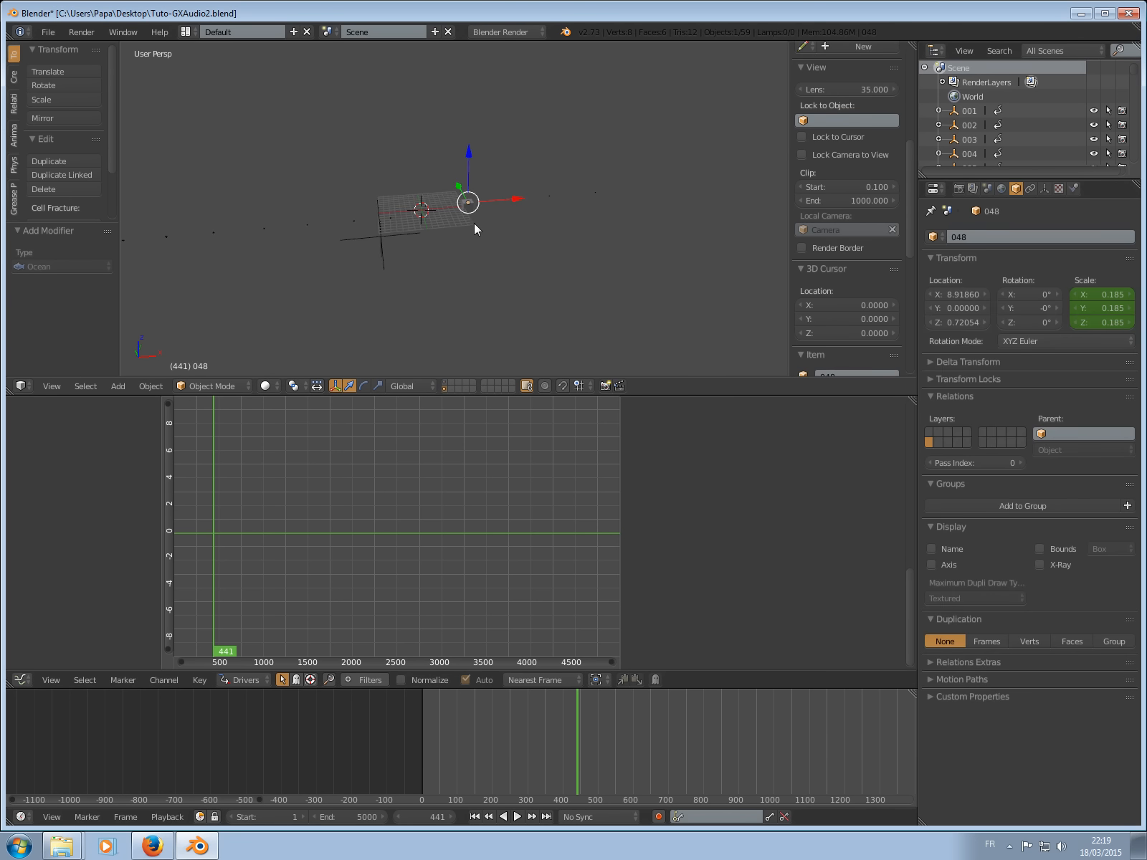
pyautogui.moveTo(260, 511); pyautogui.dragTo(373, 504)
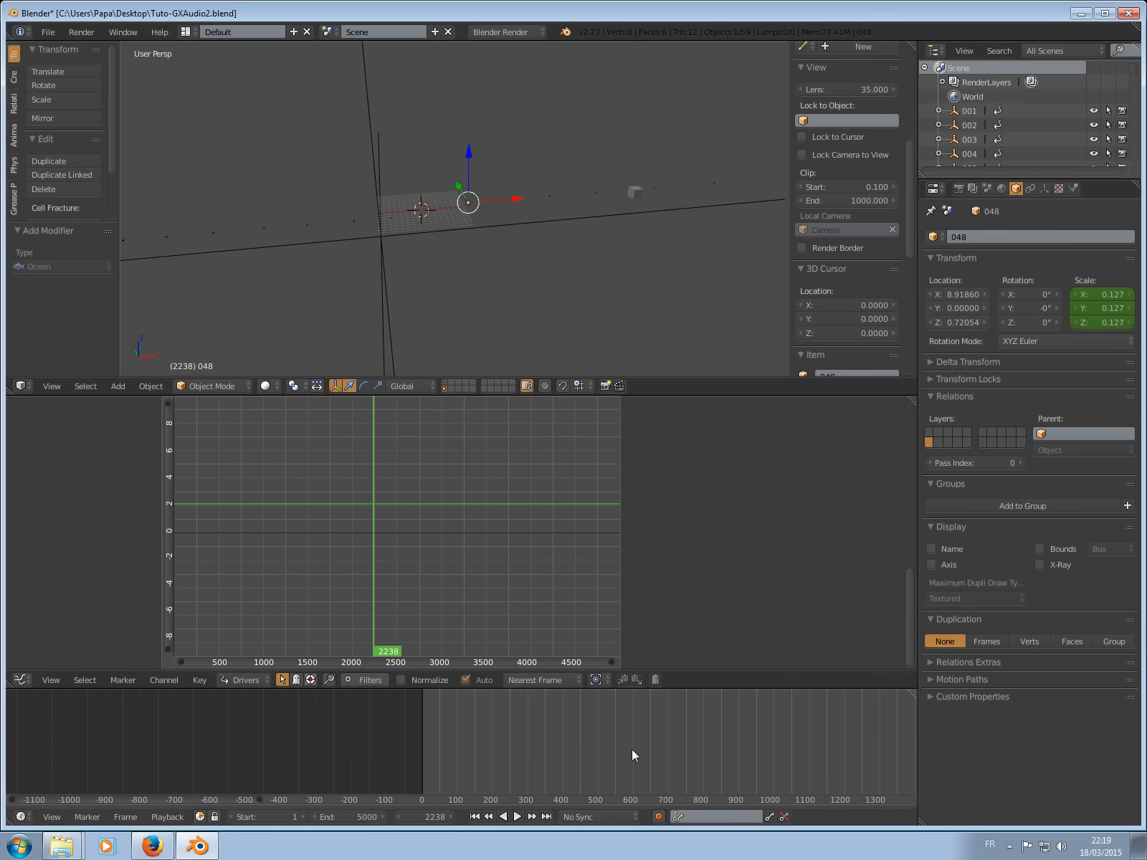
pyautogui.scroll(4, 487, 226)
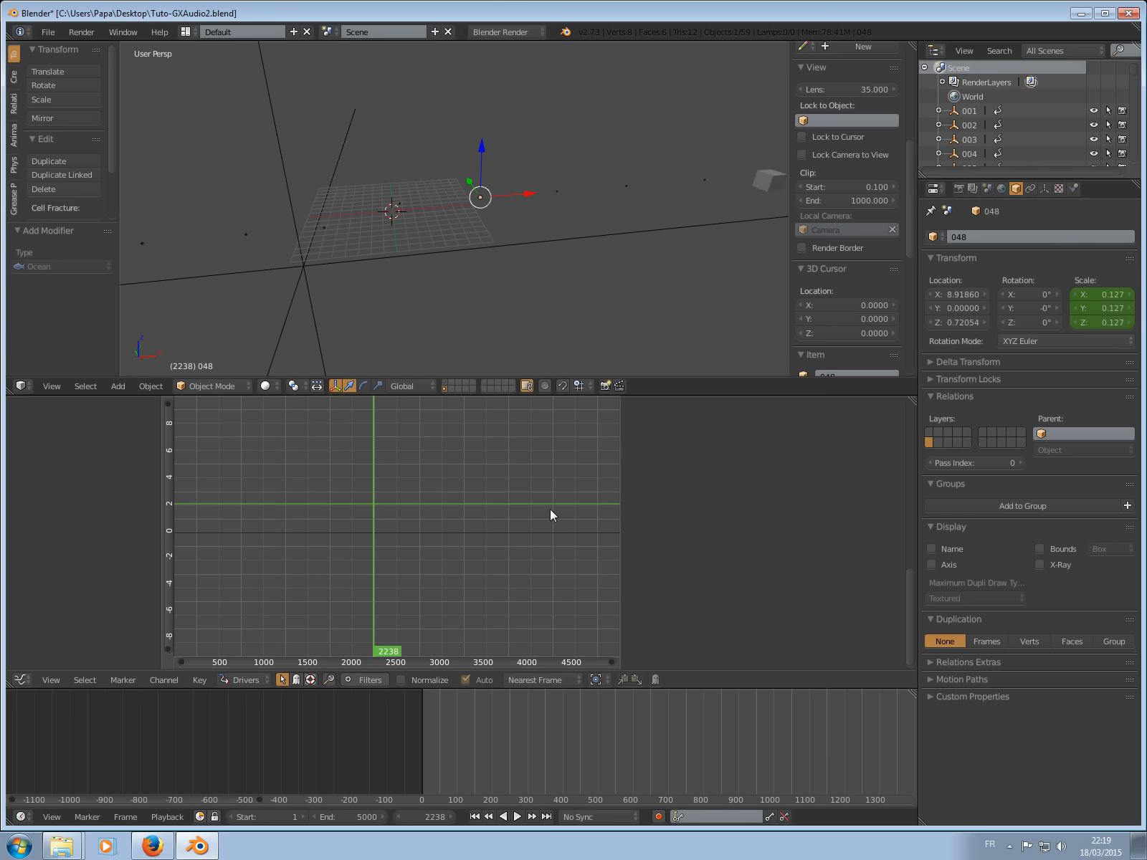
pyautogui.click(450, 383)
pyautogui.rightClick(521, 257)
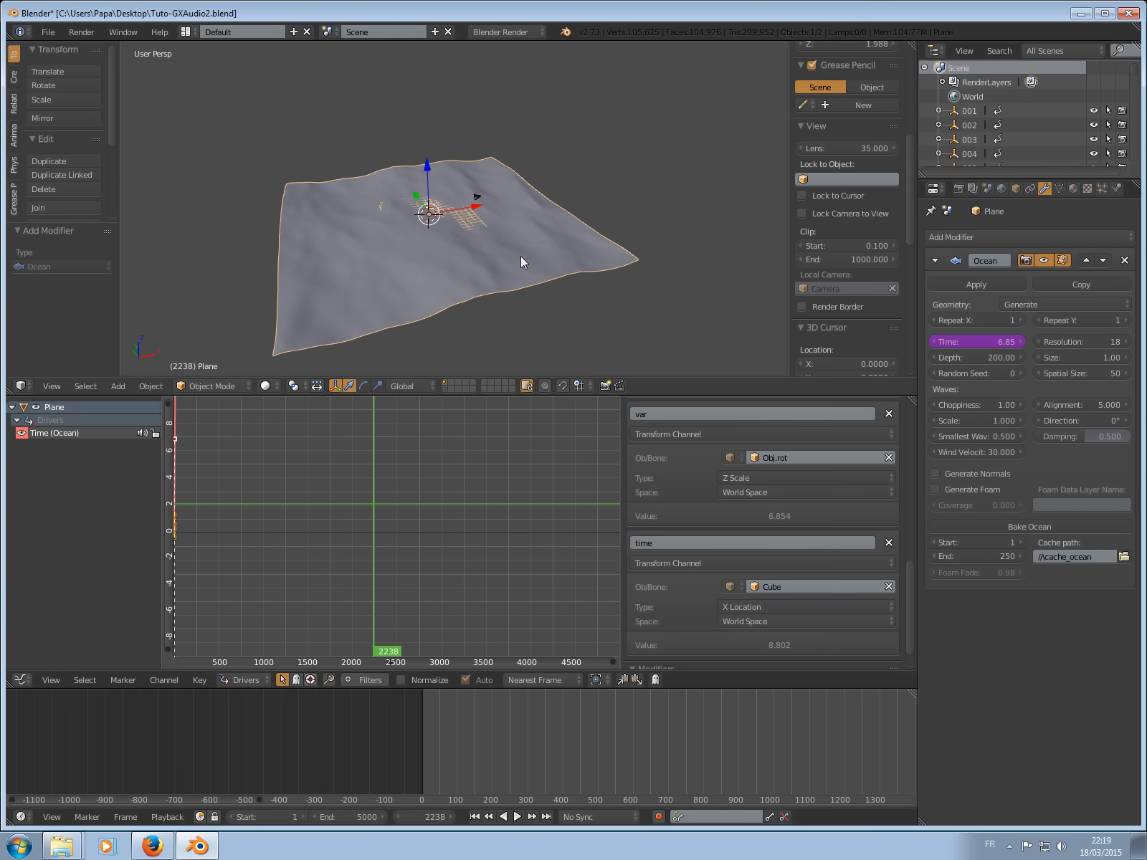
# Set the Time driver's scripted expression to var+time.
pyautogui.scroll(-2, 728, 529)
pyautogui.scroll(8, 806, 571)
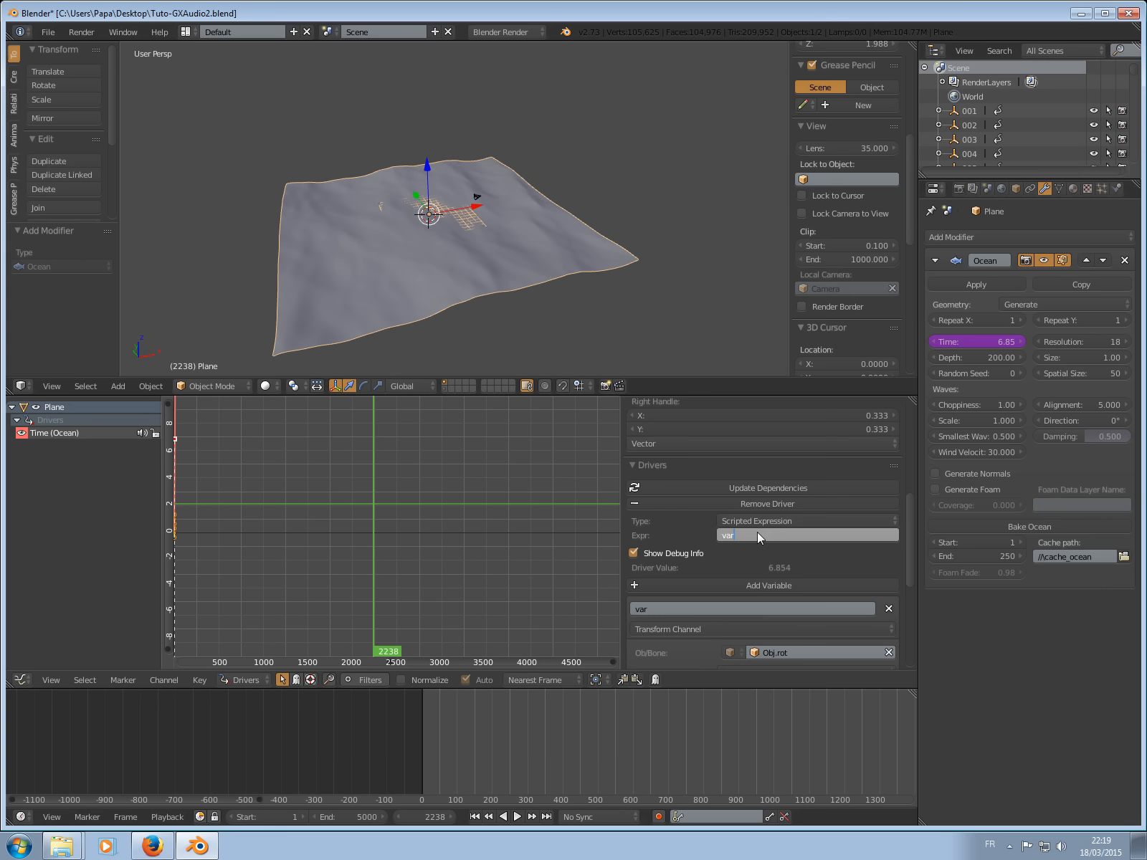
pyautogui.write('me')
pyautogui.press('Return')
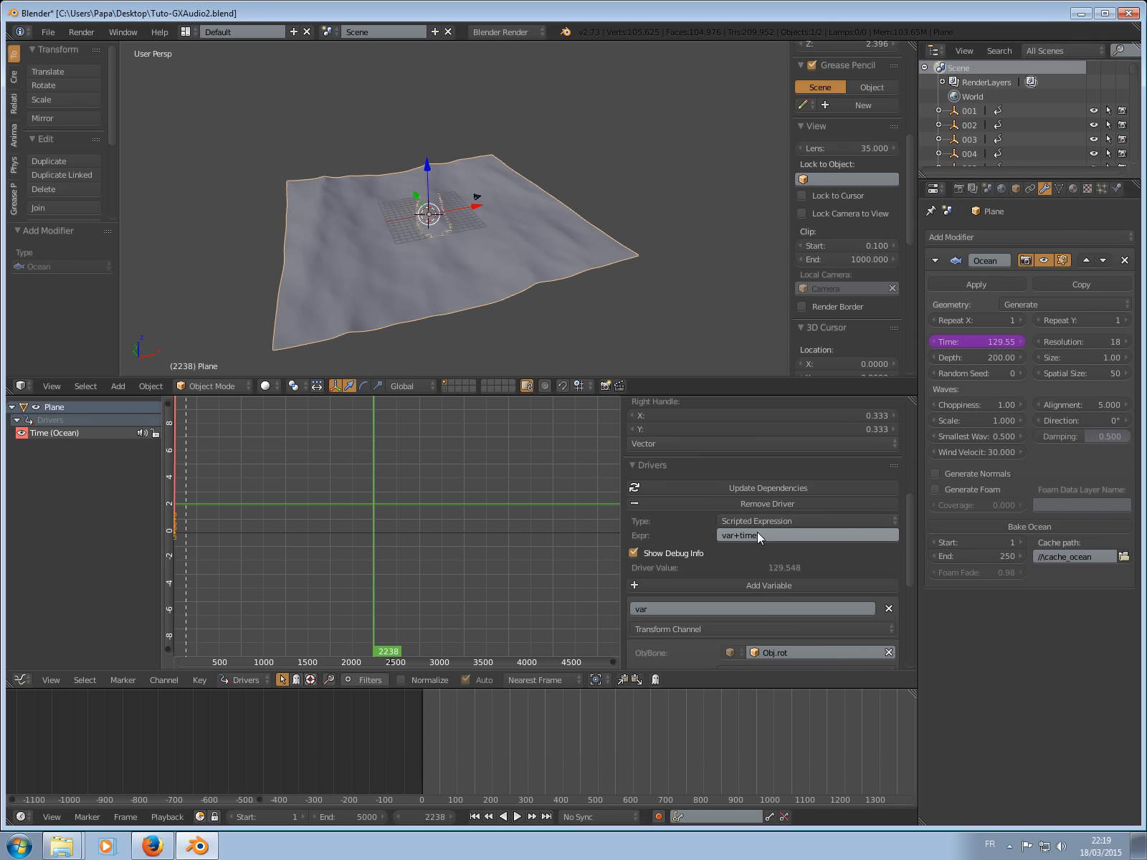
# Extend the Time driver's expression to var+time*2 and inspect the resulting ocean surface.
pyautogui.click(758, 533)
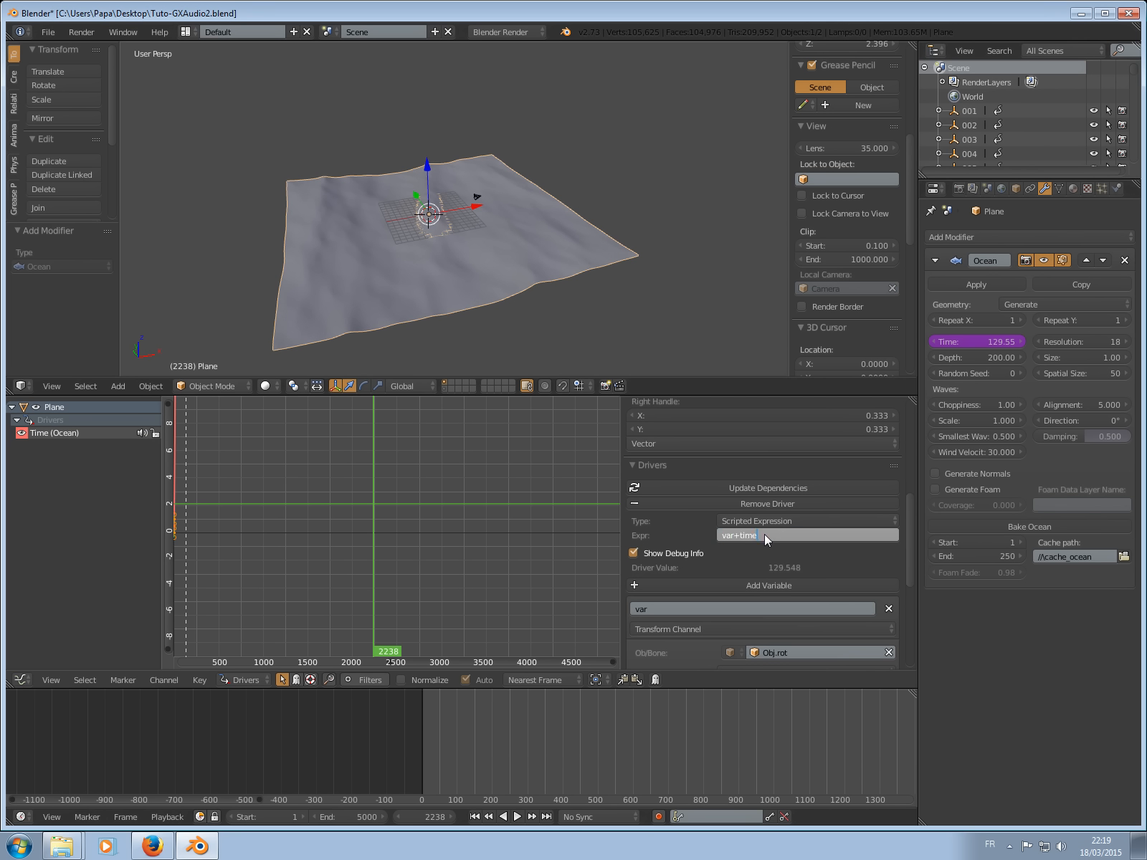
pyautogui.write('*2')
pyautogui.press('Return')
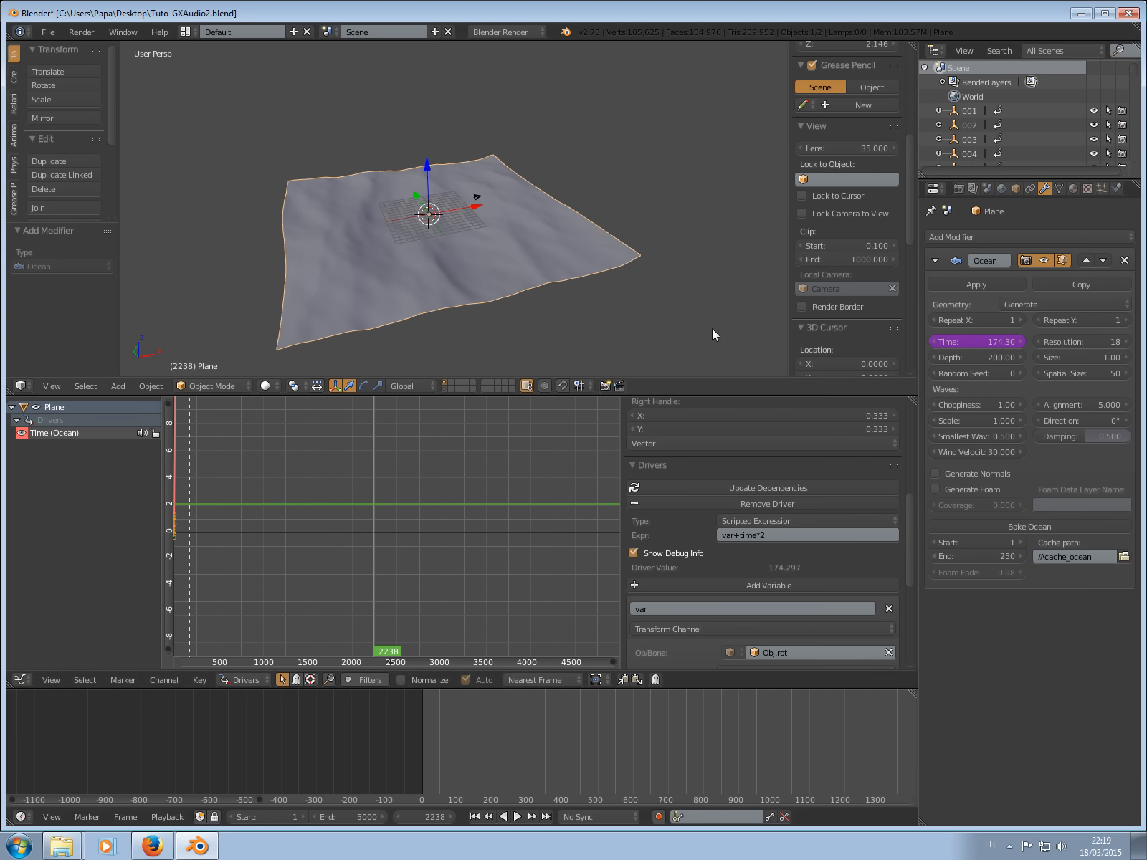
pyautogui.click(740, 536)
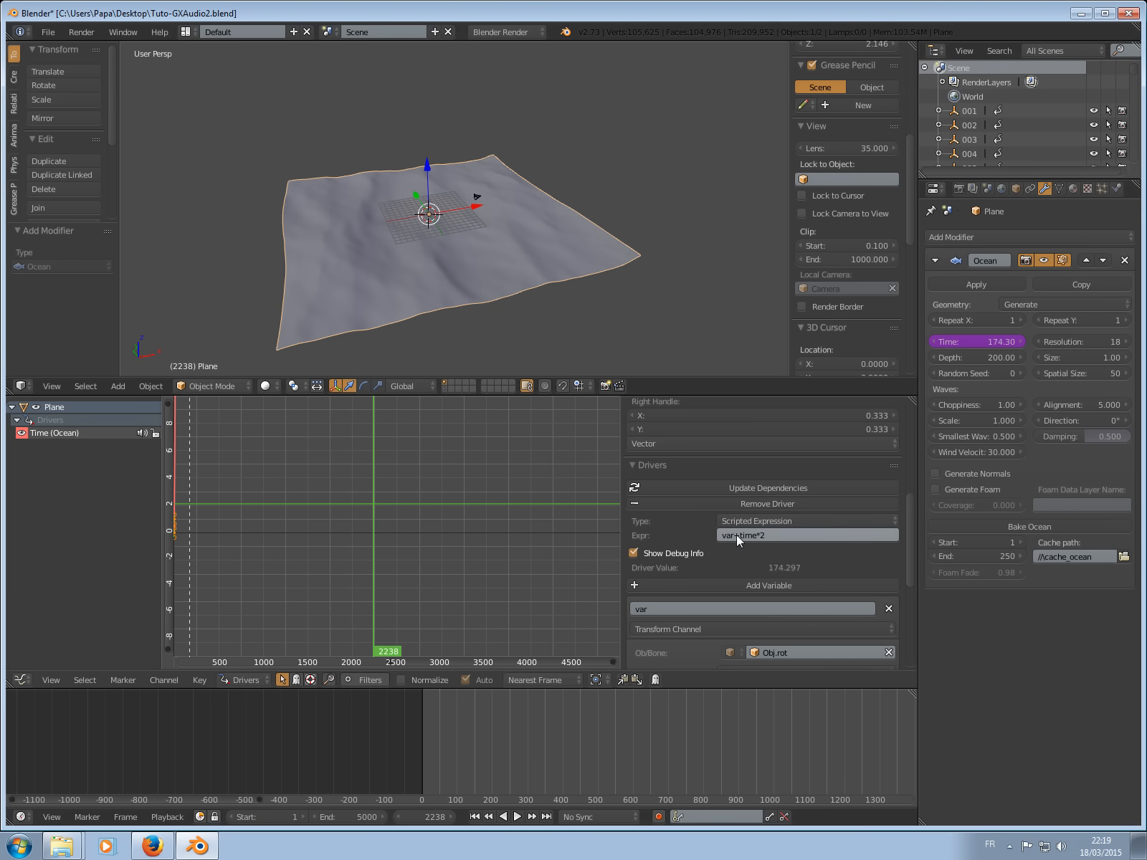
pyautogui.moveTo(446, 164); pyautogui.dragTo(461, 175, button='middle')
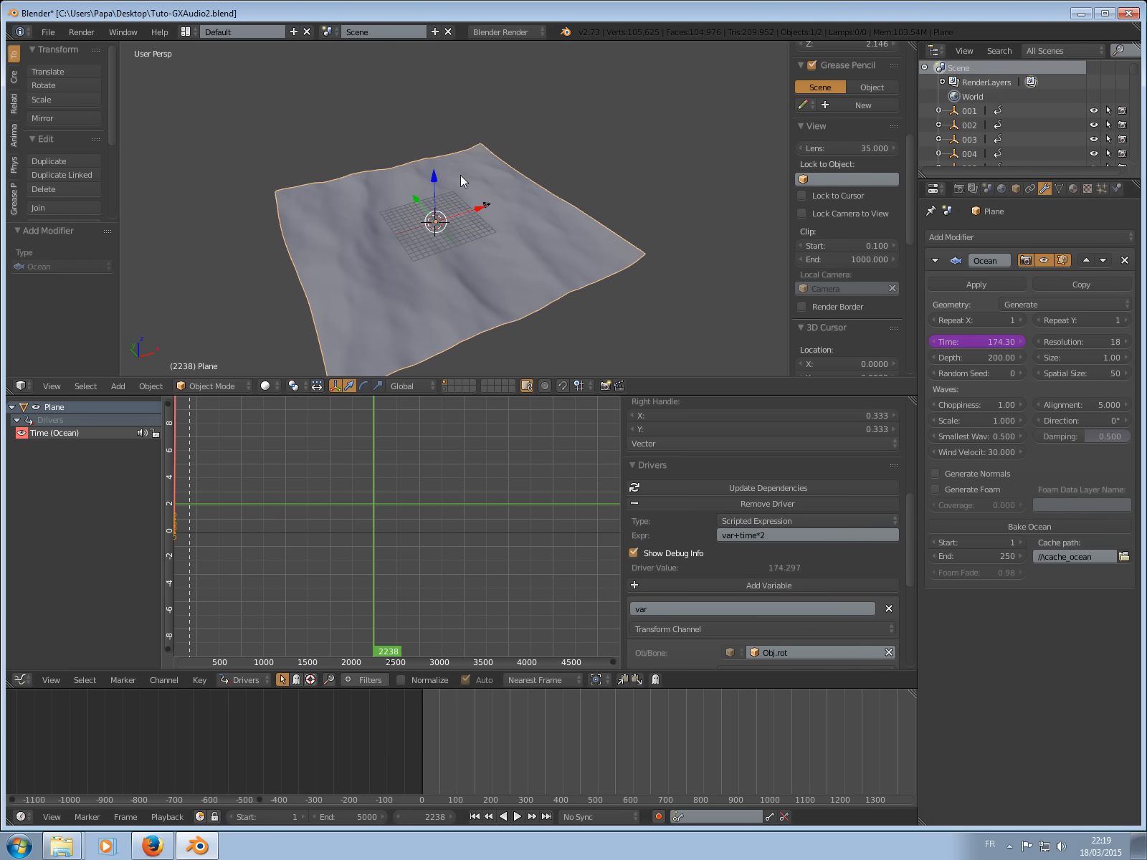
pyautogui.moveTo(612, 255)
pyautogui.mouseDown(button='middle')
pyautogui.moveTo(598, 281)
pyautogui.moveTo(596, 221)
pyautogui.moveTo(614, 248)
pyautogui.mouseUp(button='middle')
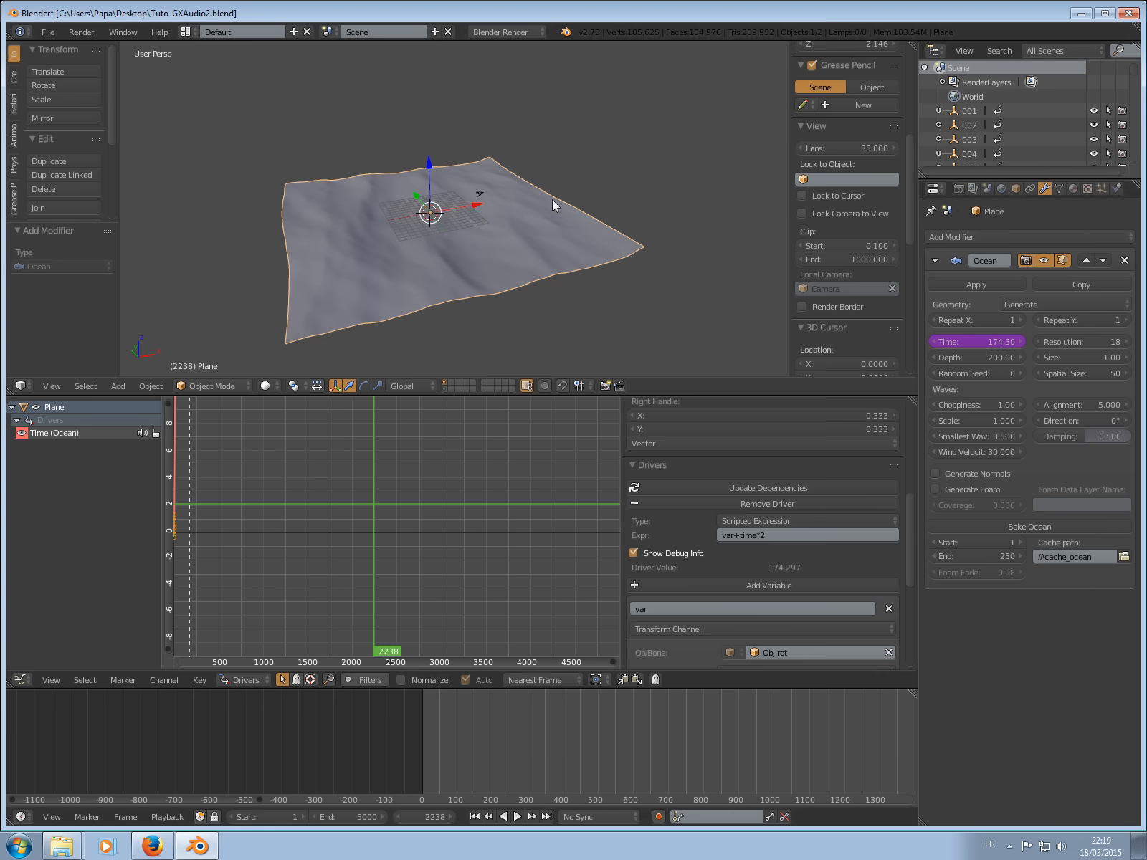
# Set the Time driver's expression to var+time*5 during playback and check the ocean's motion again from about frame 200.
pyautogui.hotkey('alt', 'a')
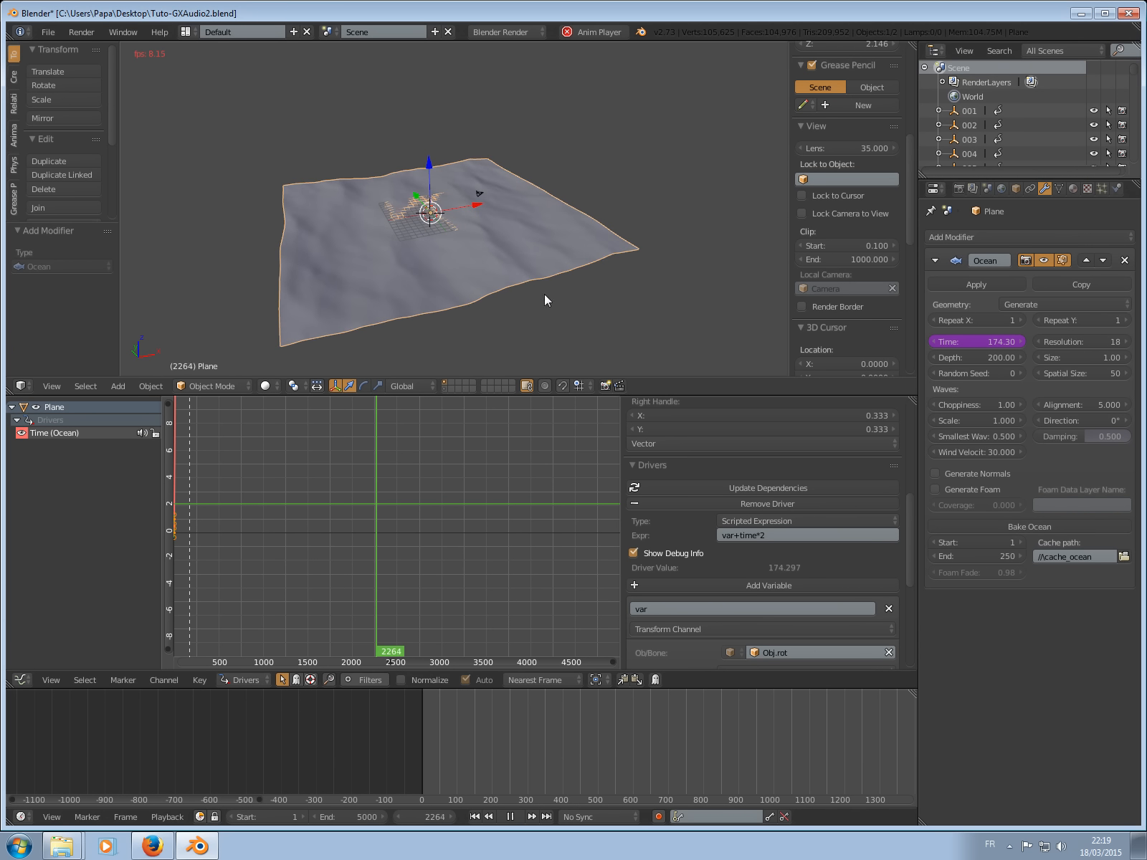
pyautogui.click(775, 534)
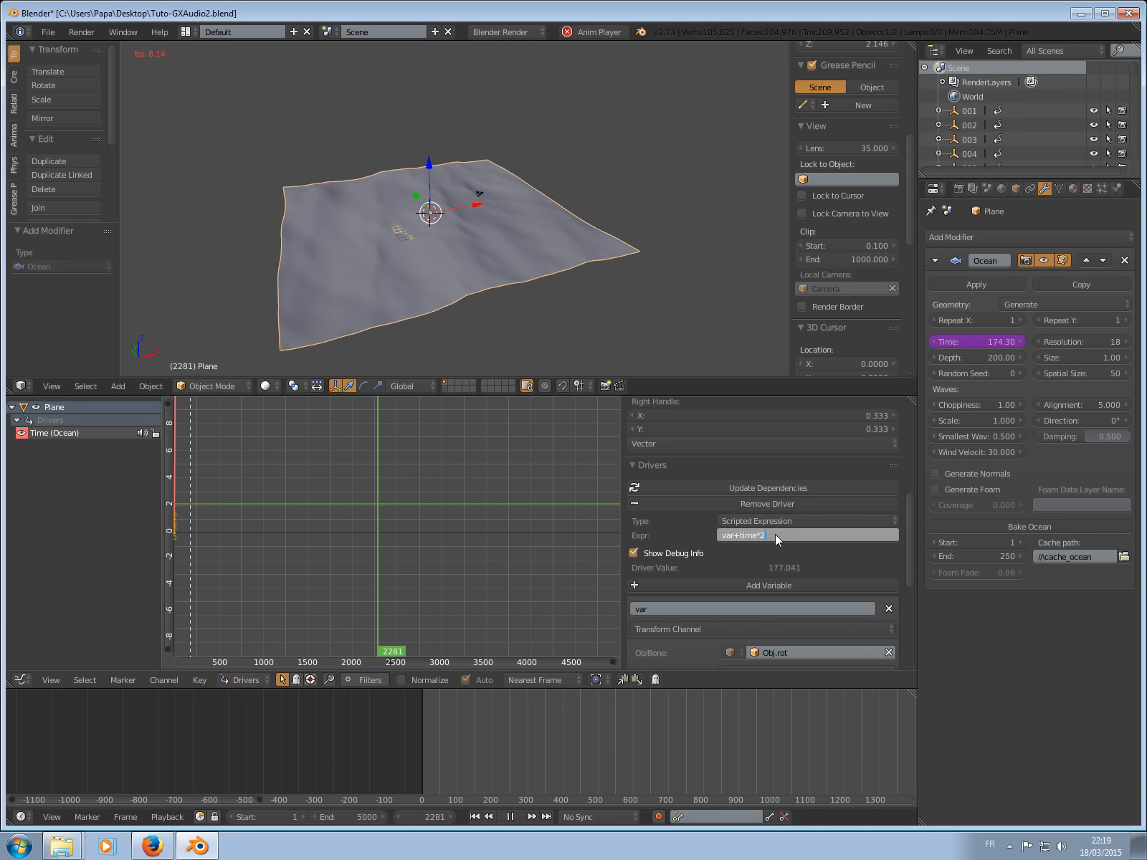
pyautogui.write('5')
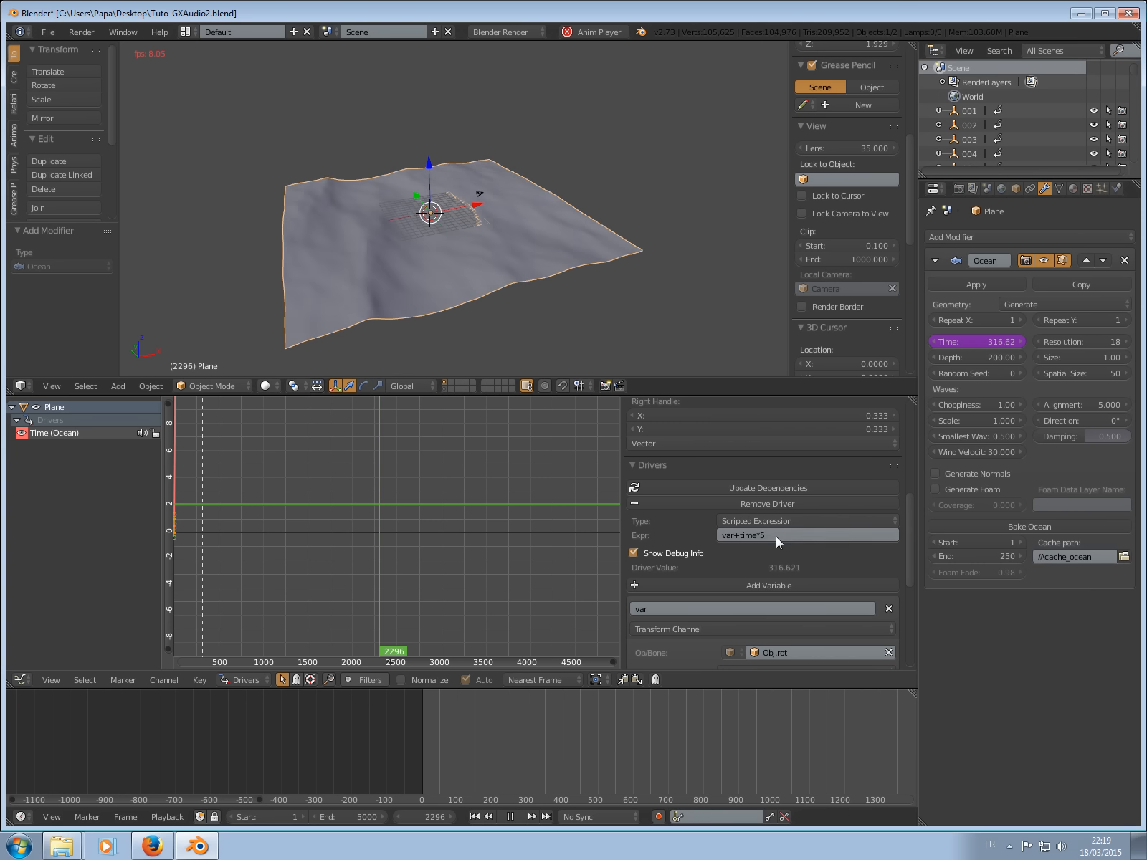
pyautogui.press('Return')
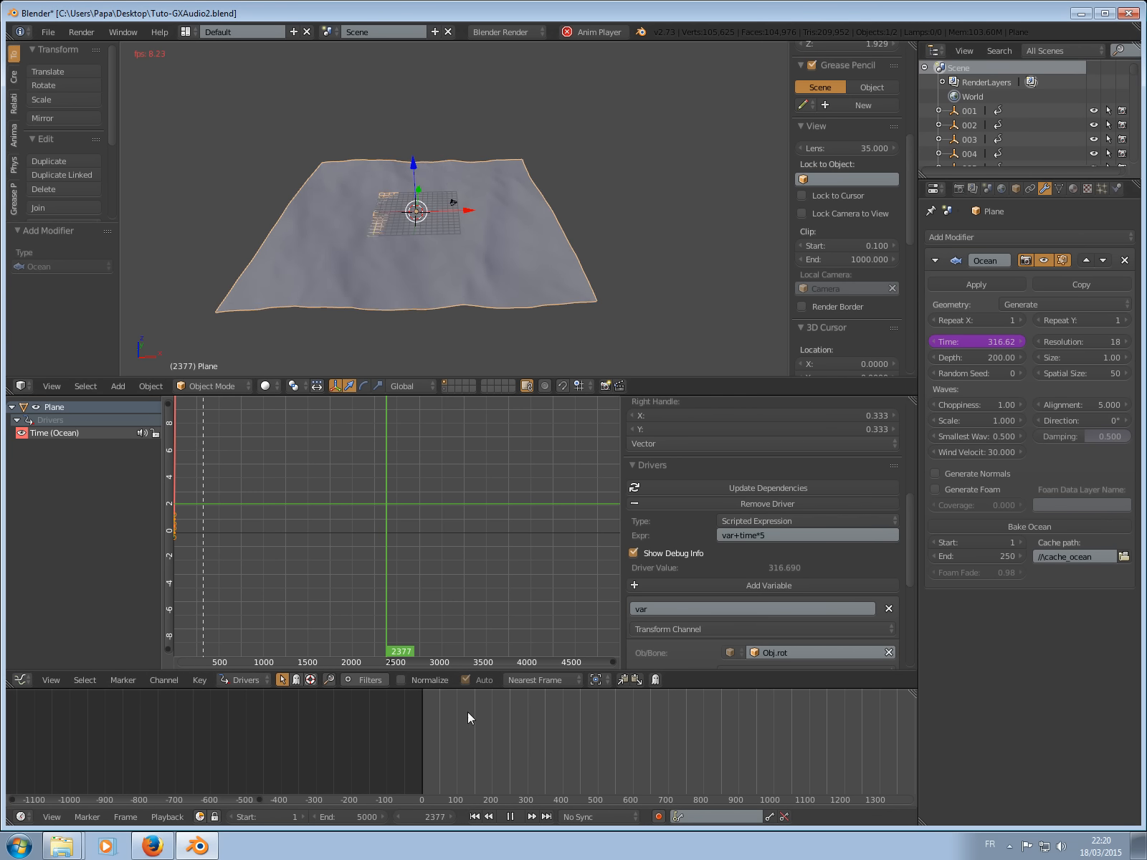
pyautogui.click(504, 725)
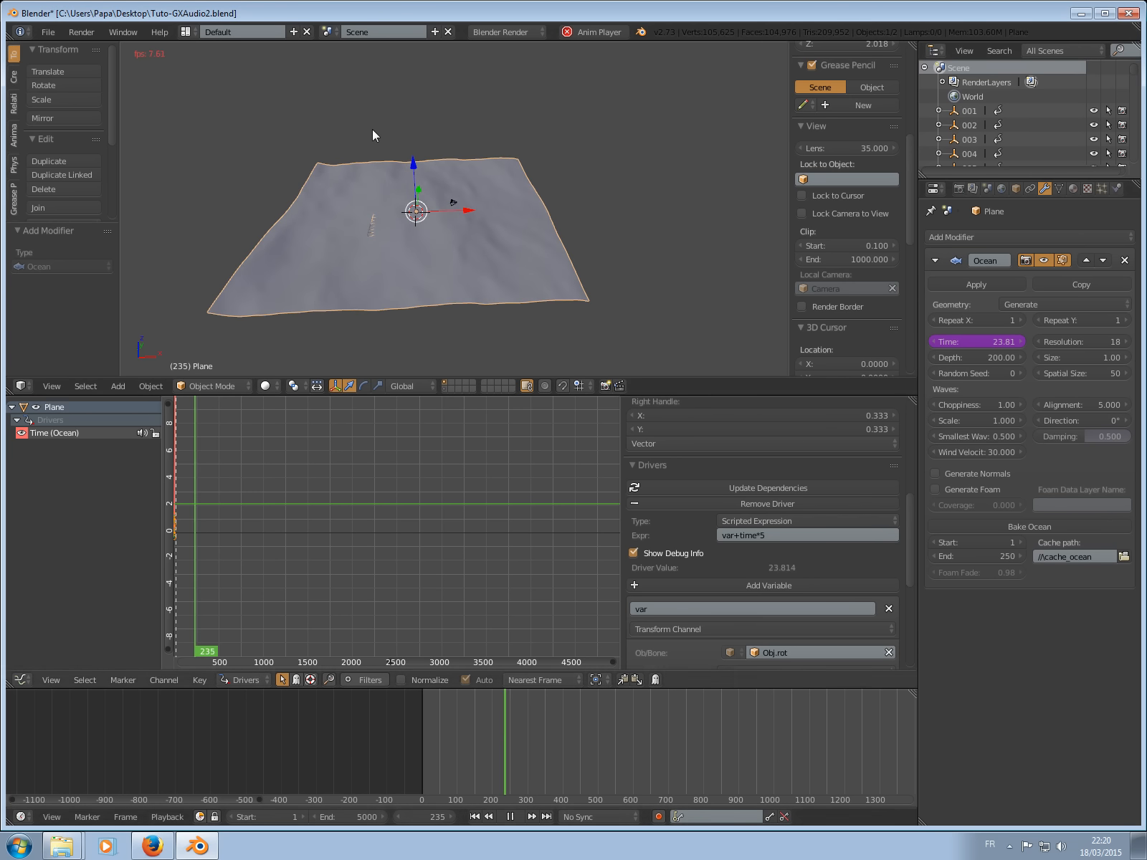
pyautogui.moveTo(354, 224); pyautogui.dragTo(449, 280, button='middle')
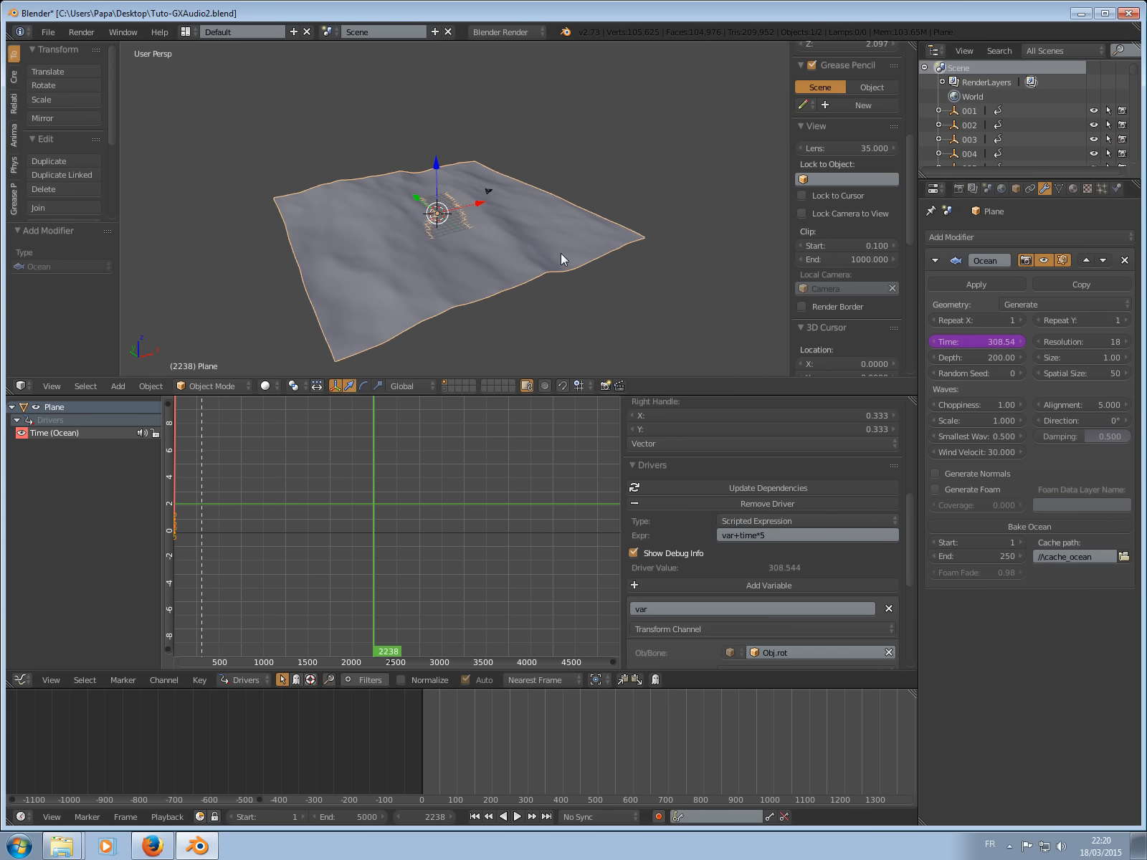
# Set the Ocean modifier's resolution to 7 and play the animation to check the surface.
pyautogui.click(1082, 342)
pyautogui.write('7')
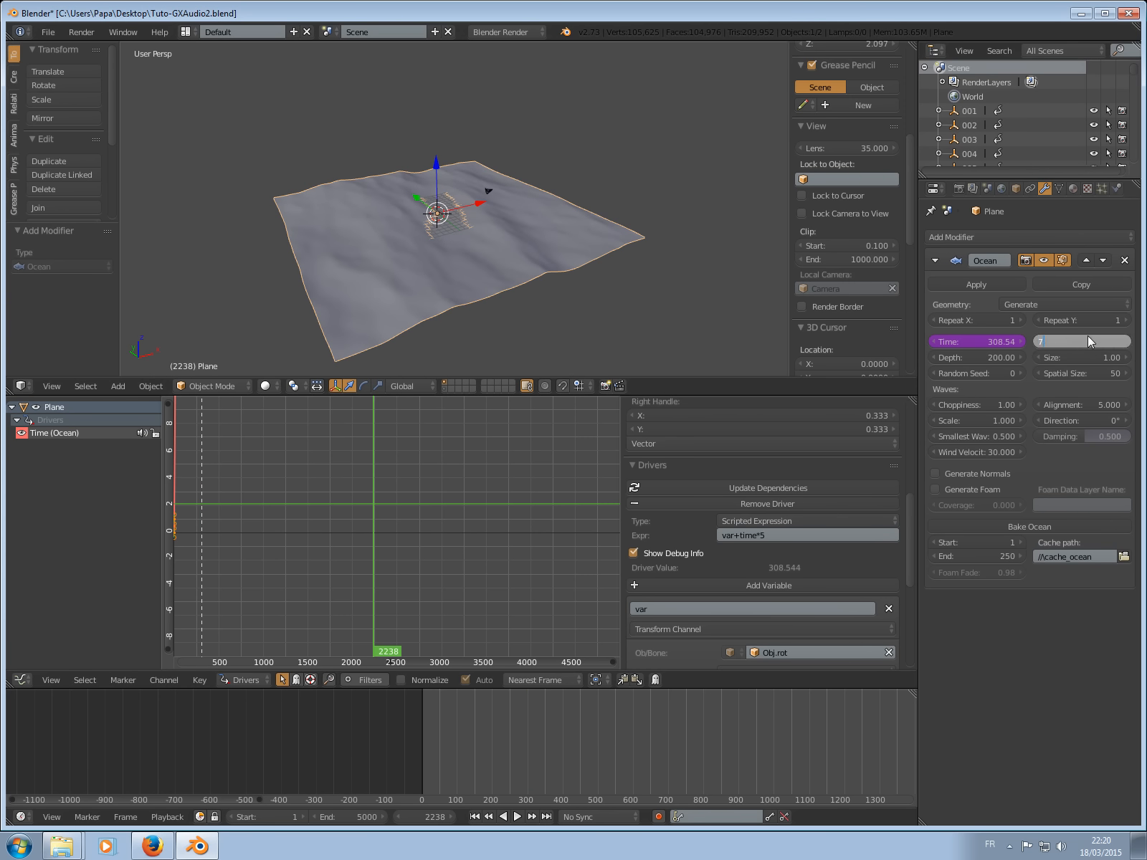
pyautogui.press('Return')
pyautogui.moveTo(416, 204)
pyautogui.mouseDown(button='middle')
pyautogui.moveTo(415, 236)
pyautogui.moveTo(416, 199)
pyautogui.mouseUp(button='middle')
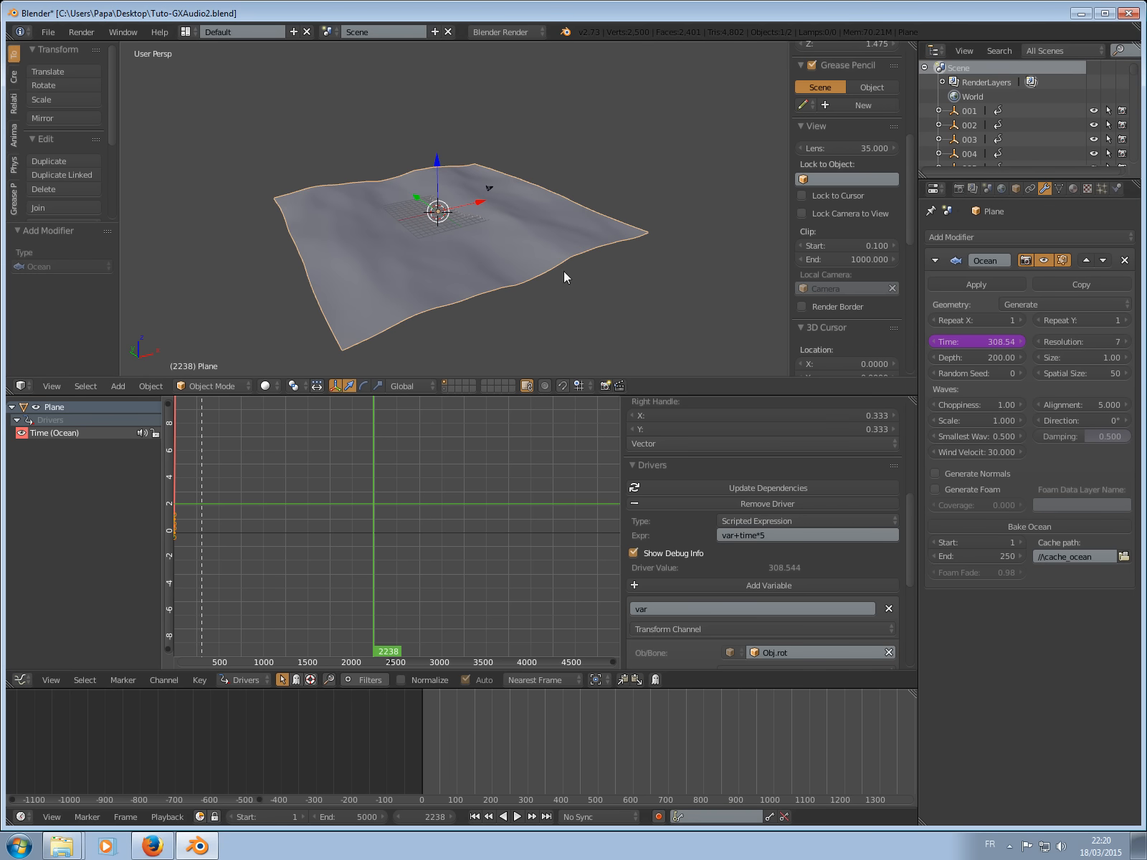
pyautogui.hotkey('alt', 'a')
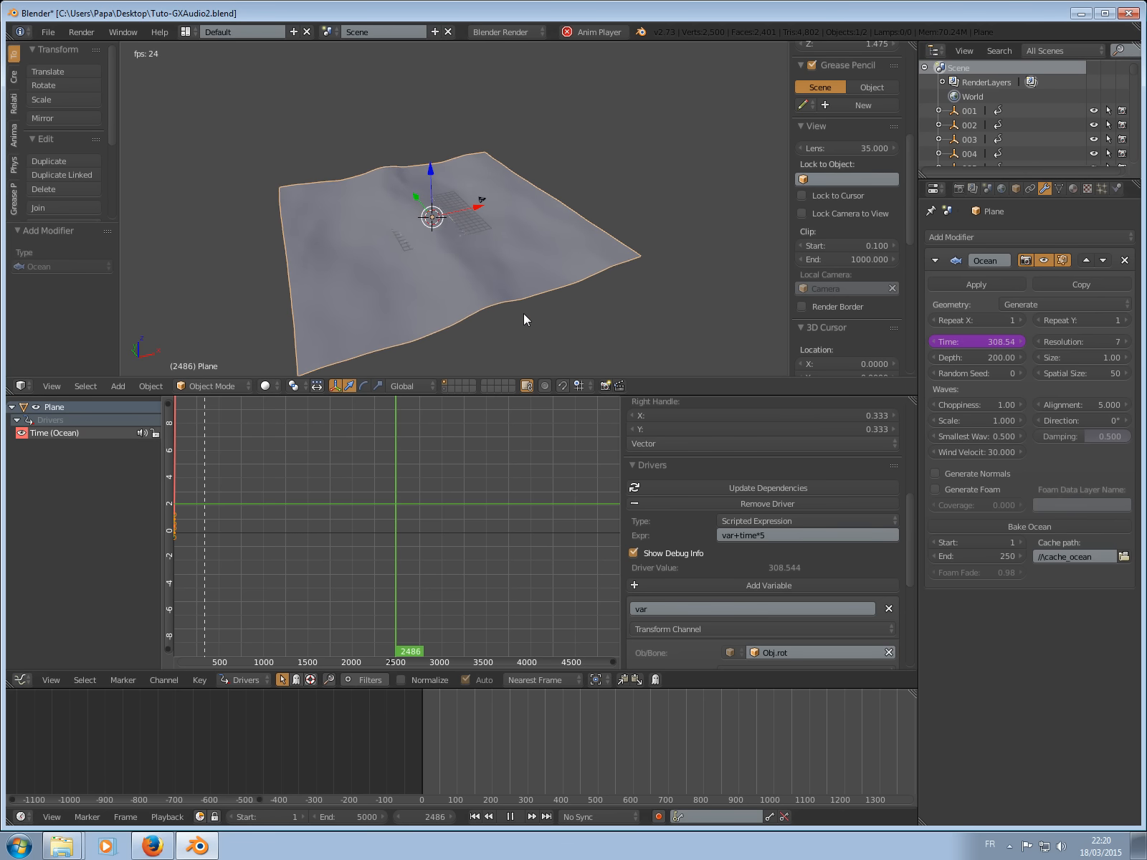
# Add a driver to the Ocean modifier's wave Scale and set its scripted expression to var.
pyautogui.rightClick(974, 421)
pyautogui.click(937, 441)
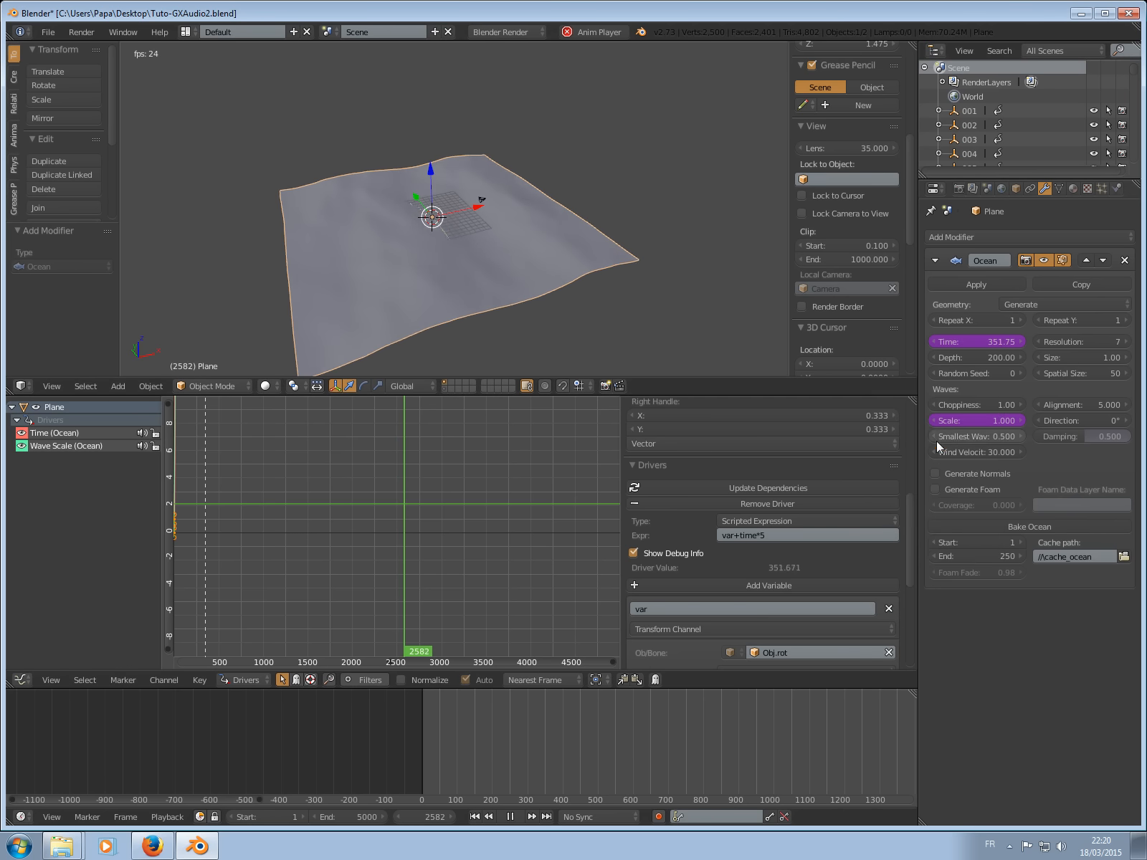
pyautogui.click(46, 447)
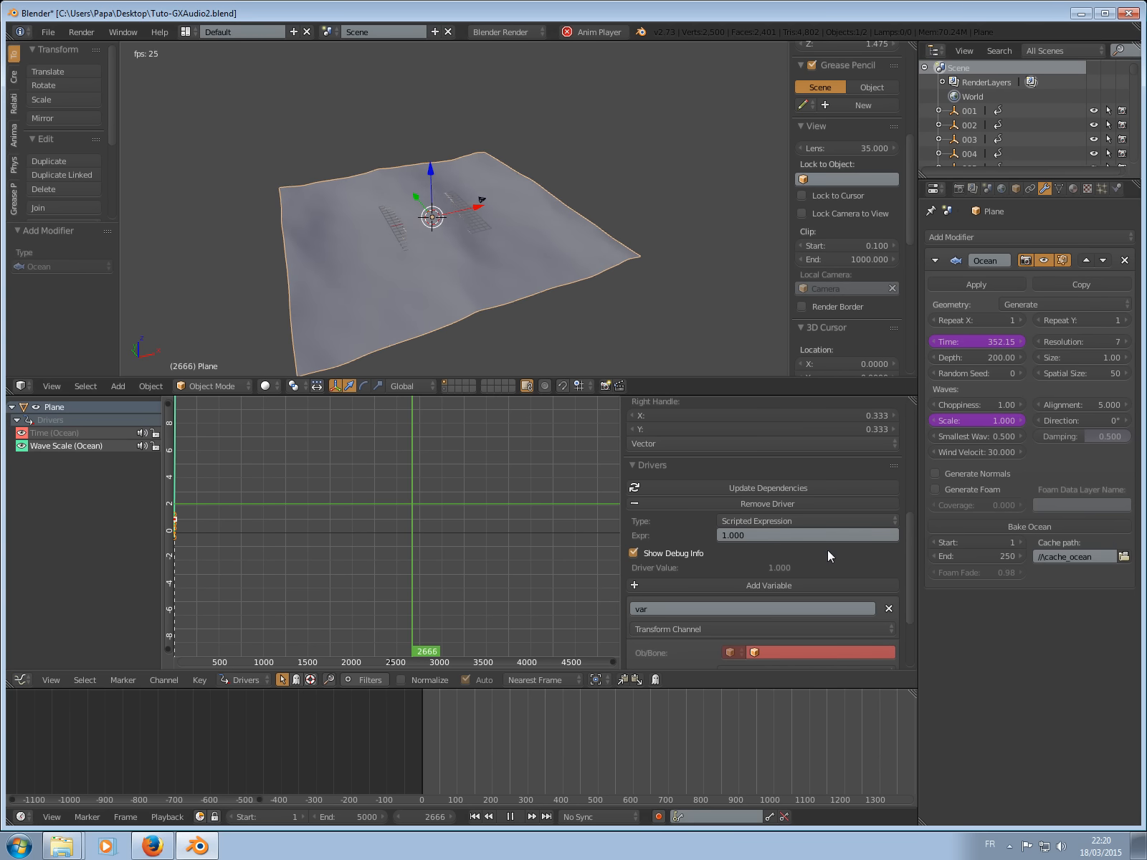
pyautogui.click(780, 535)
pyautogui.write('var')
pyautogui.press('Return')
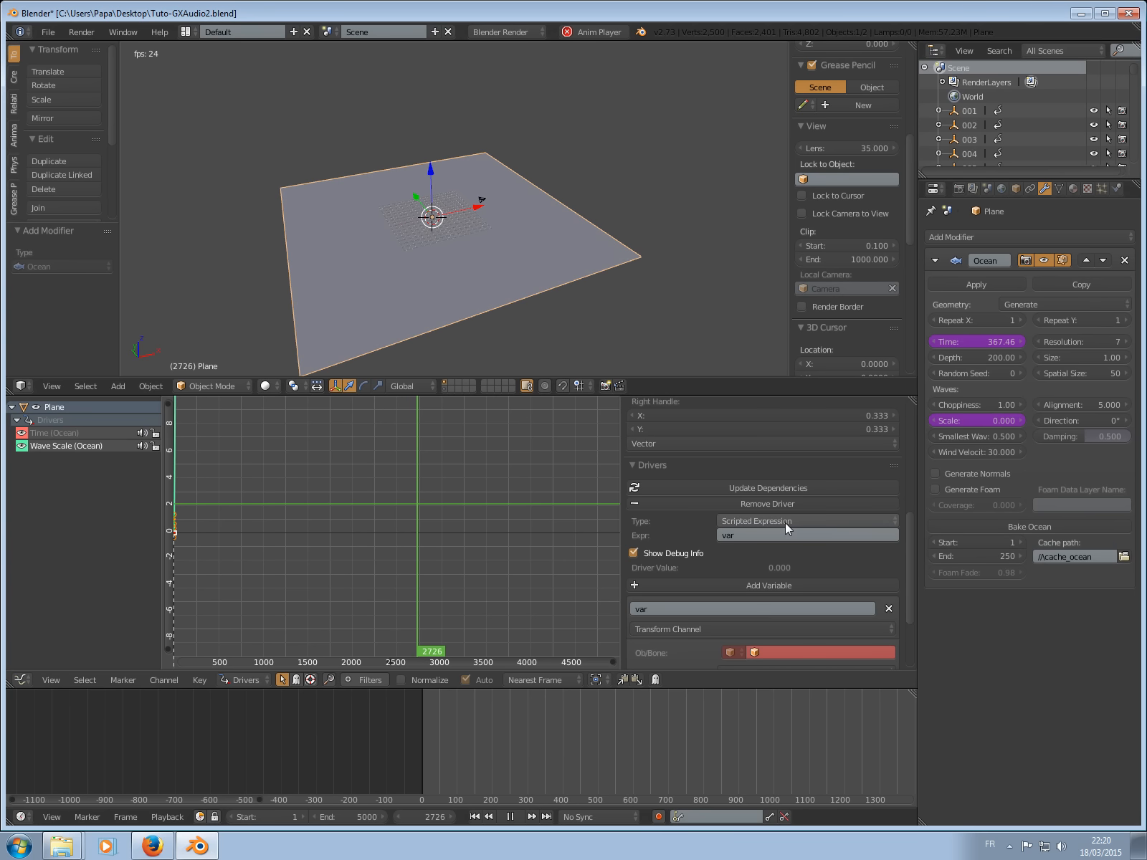
# Target object 033 with the Wave Scale driver's variable and set the transform type to Z Scale.
pyautogui.scroll(-2, 836, 507)
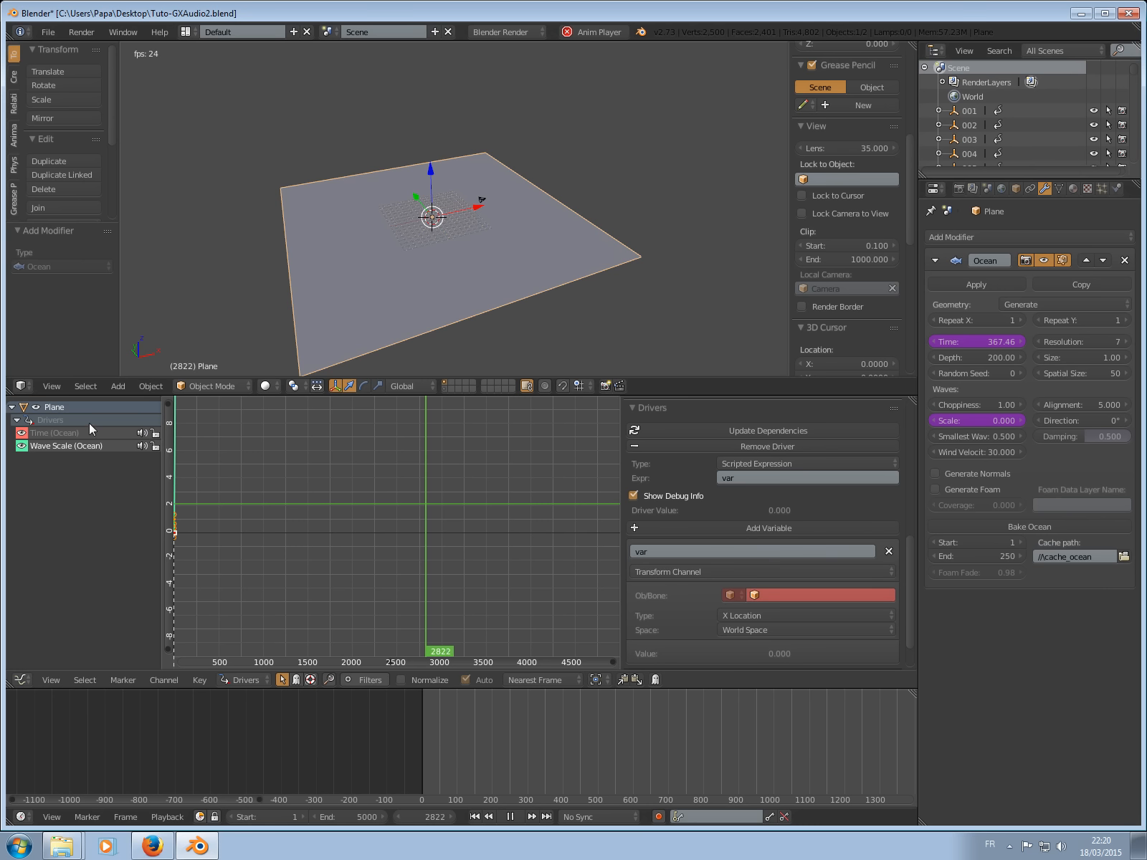
pyautogui.scroll(-2, 732, 489)
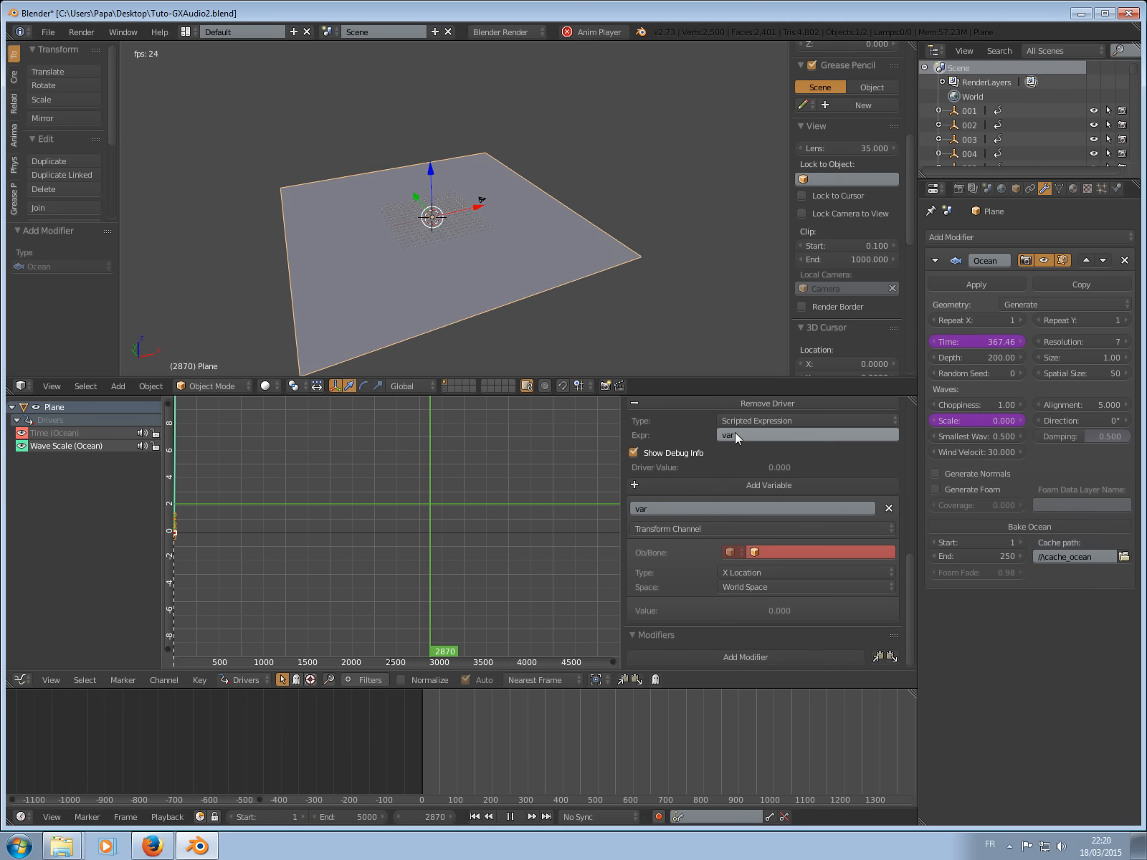
pyautogui.click(789, 553)
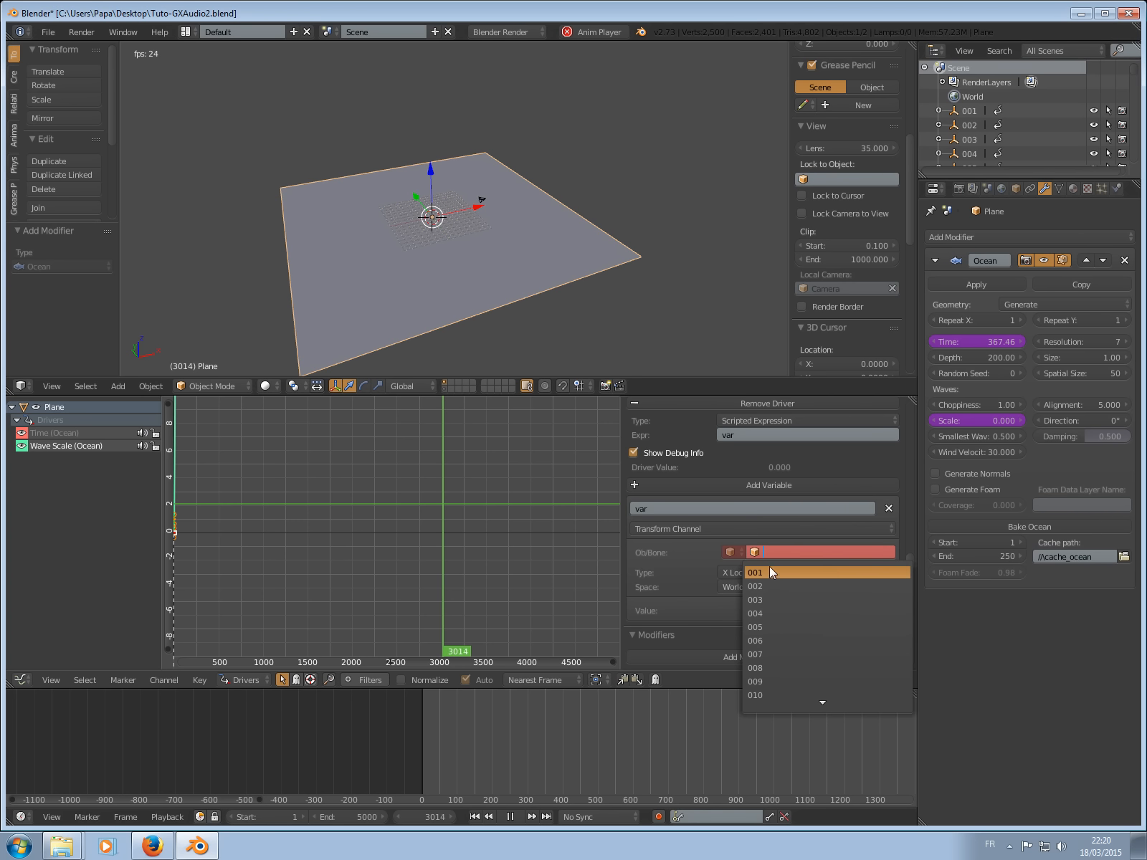
pyautogui.scroll(-9, 789, 697)
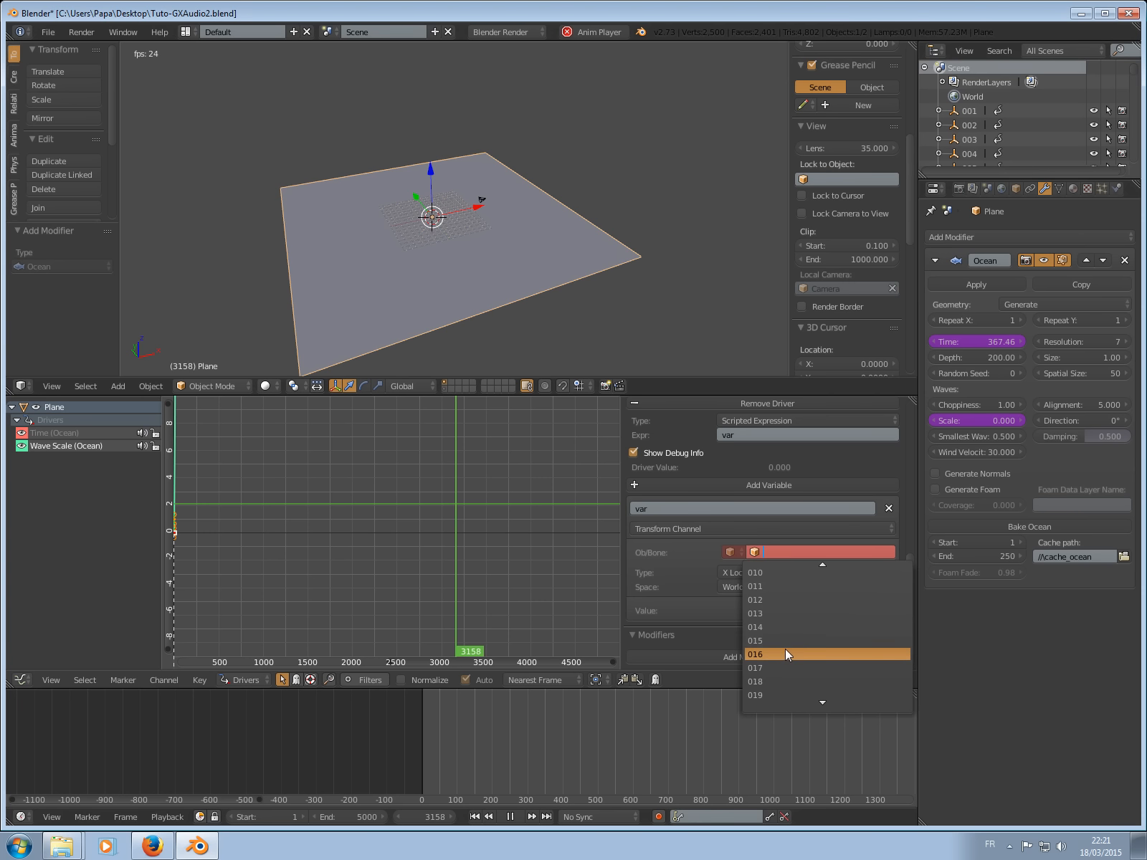
pyautogui.scroll(-8, 806, 694)
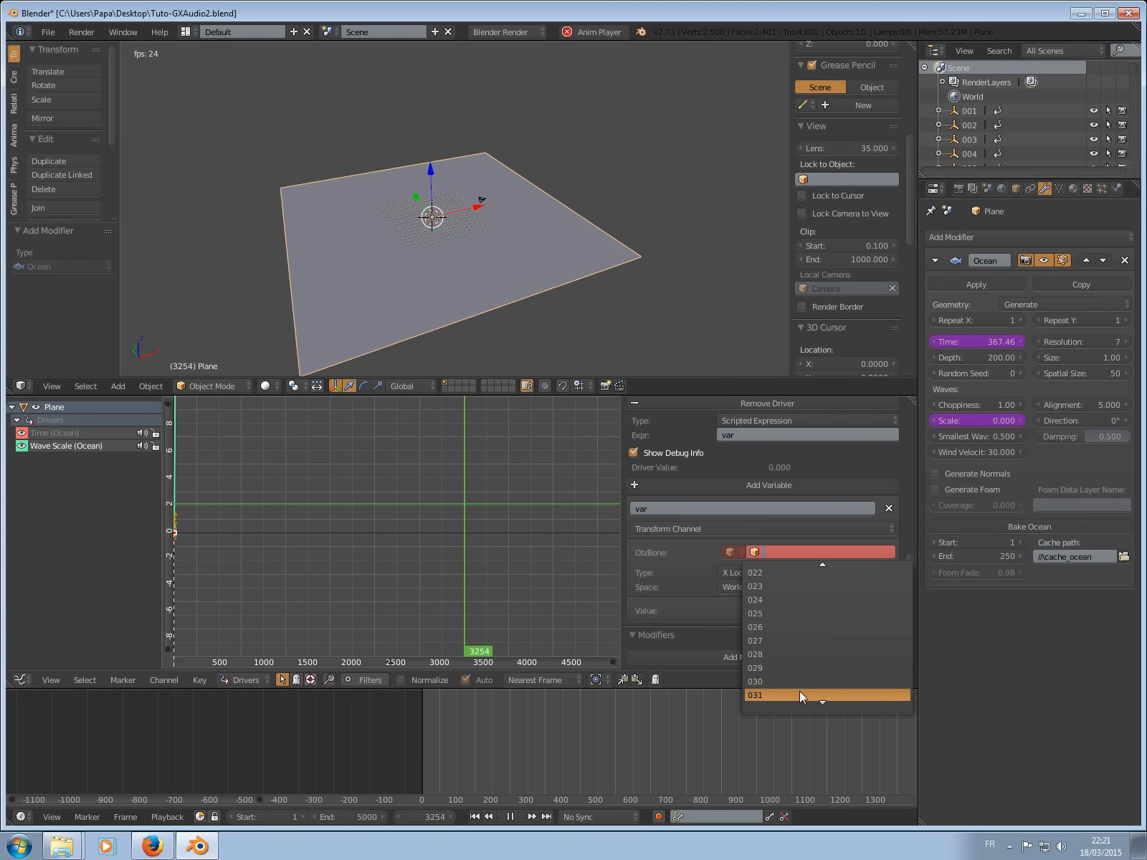
pyautogui.scroll(-2, 789, 686)
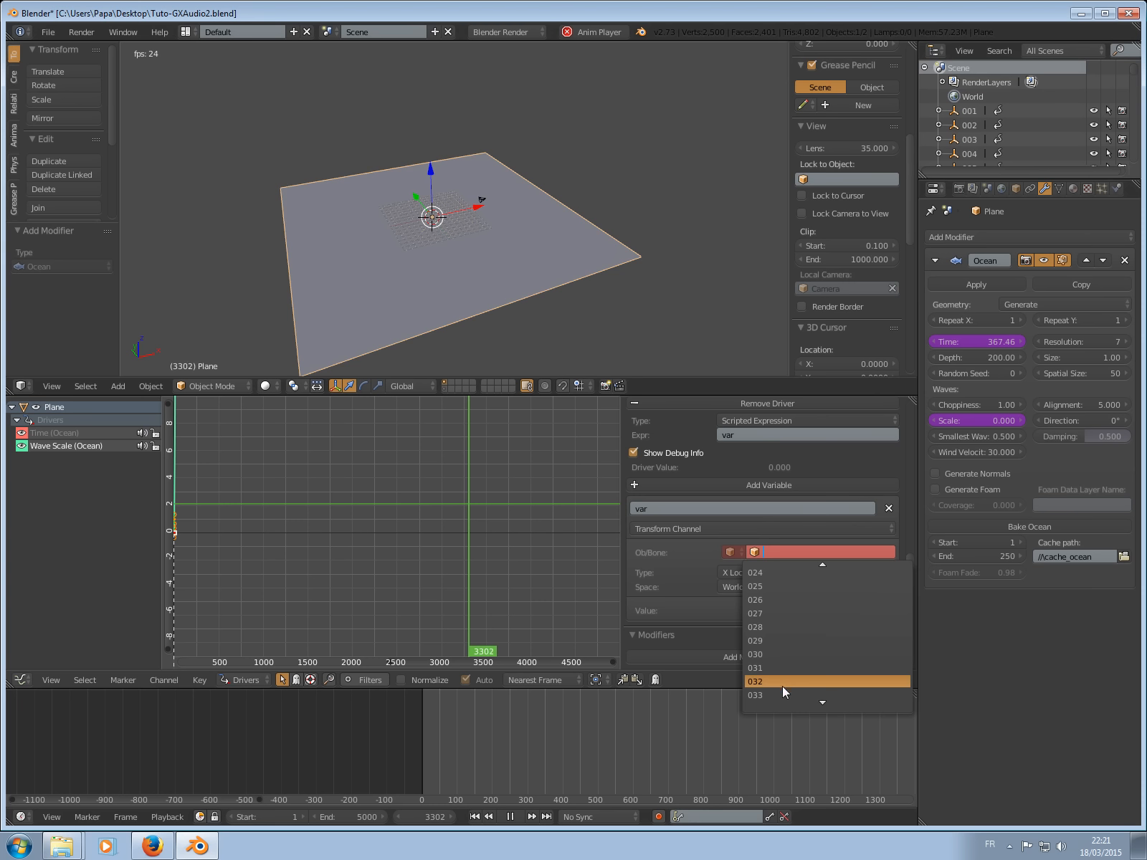
pyautogui.click(776, 692)
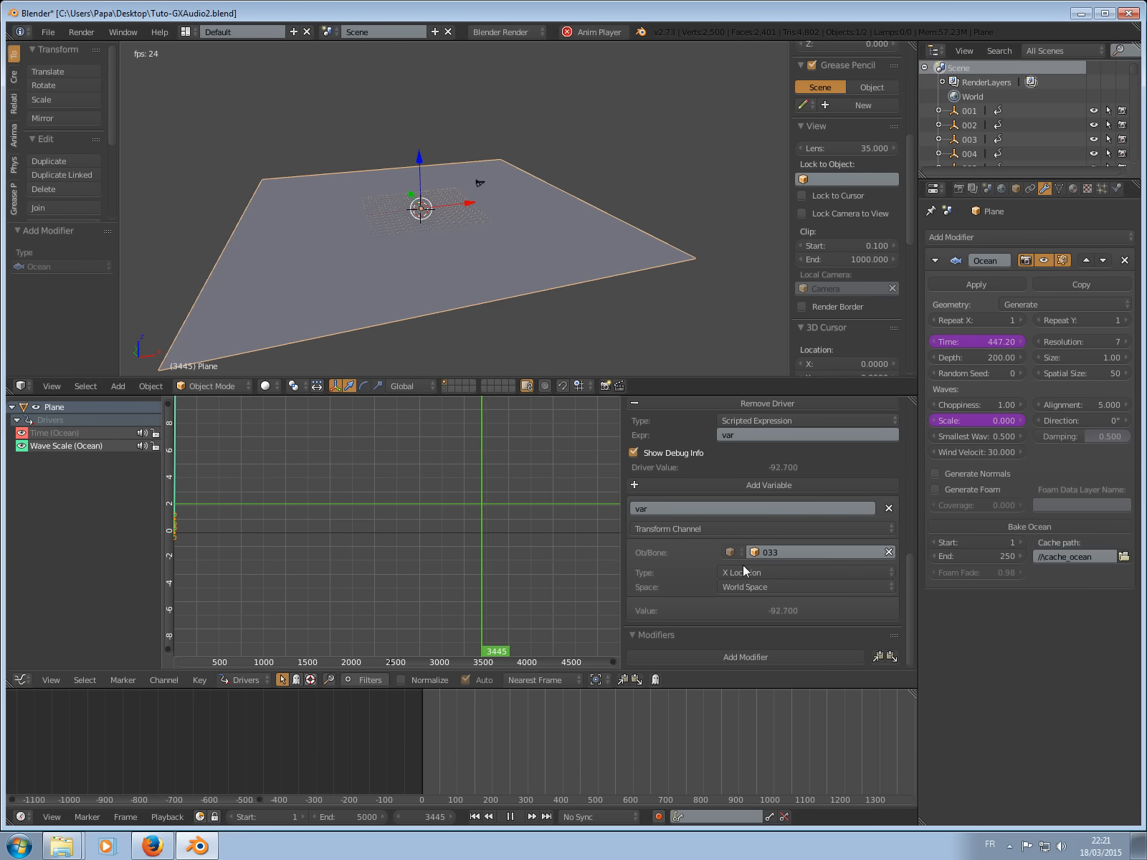
pyautogui.click(746, 573)
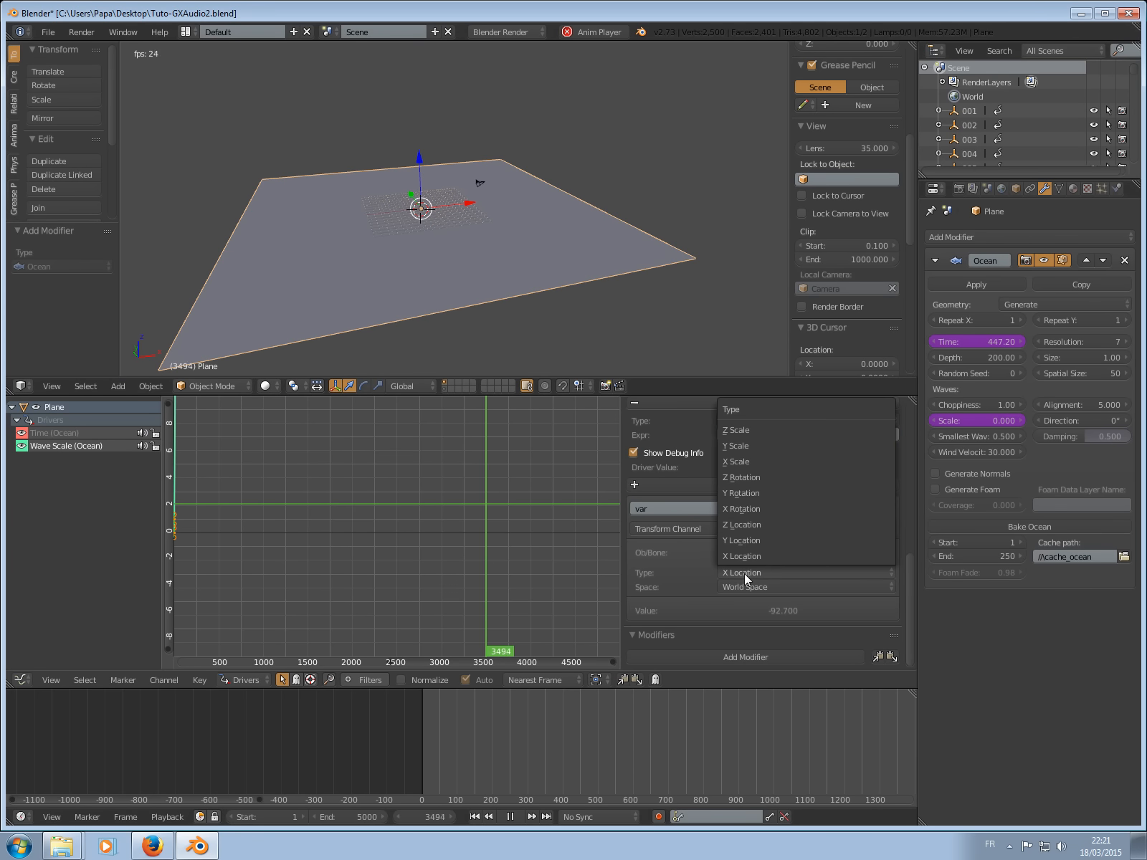
pyautogui.click(741, 438)
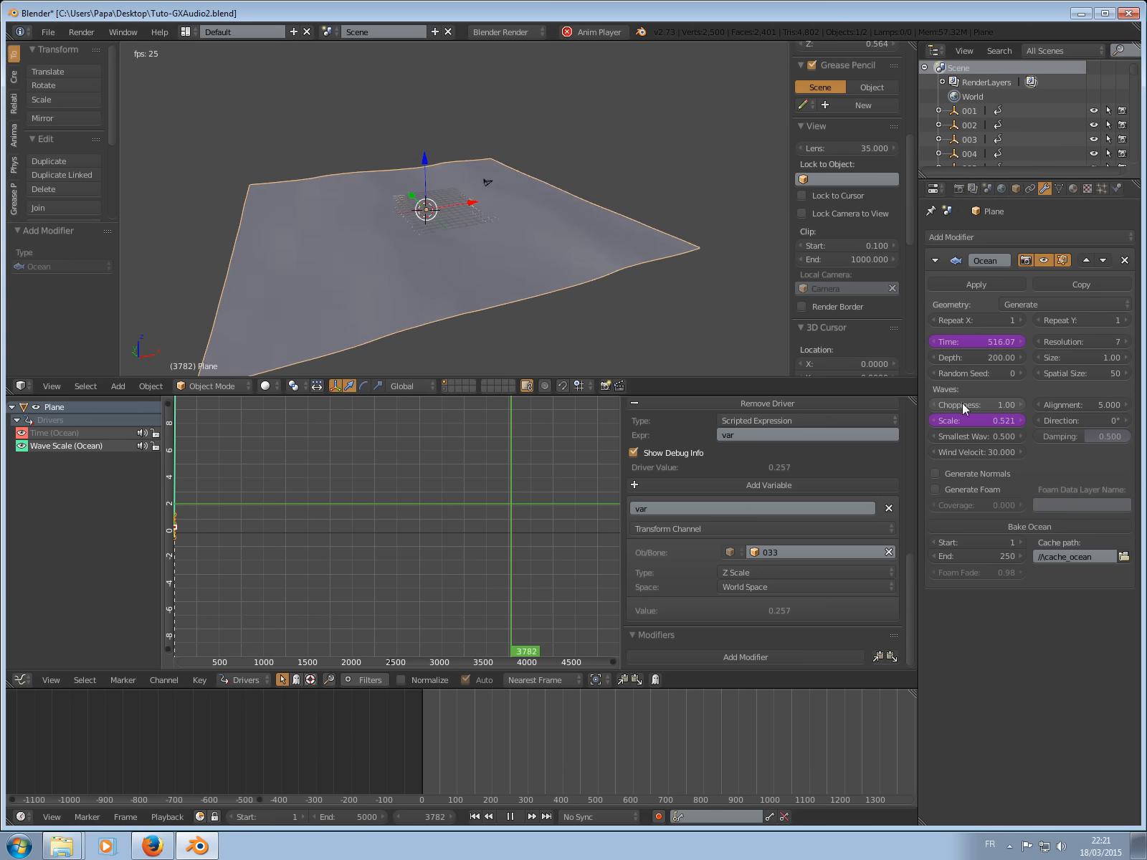
# Set the Wave Scale driver's expression to var+.5, inspect the moving ocean surface and stop the playback.
pyautogui.click(742, 436)
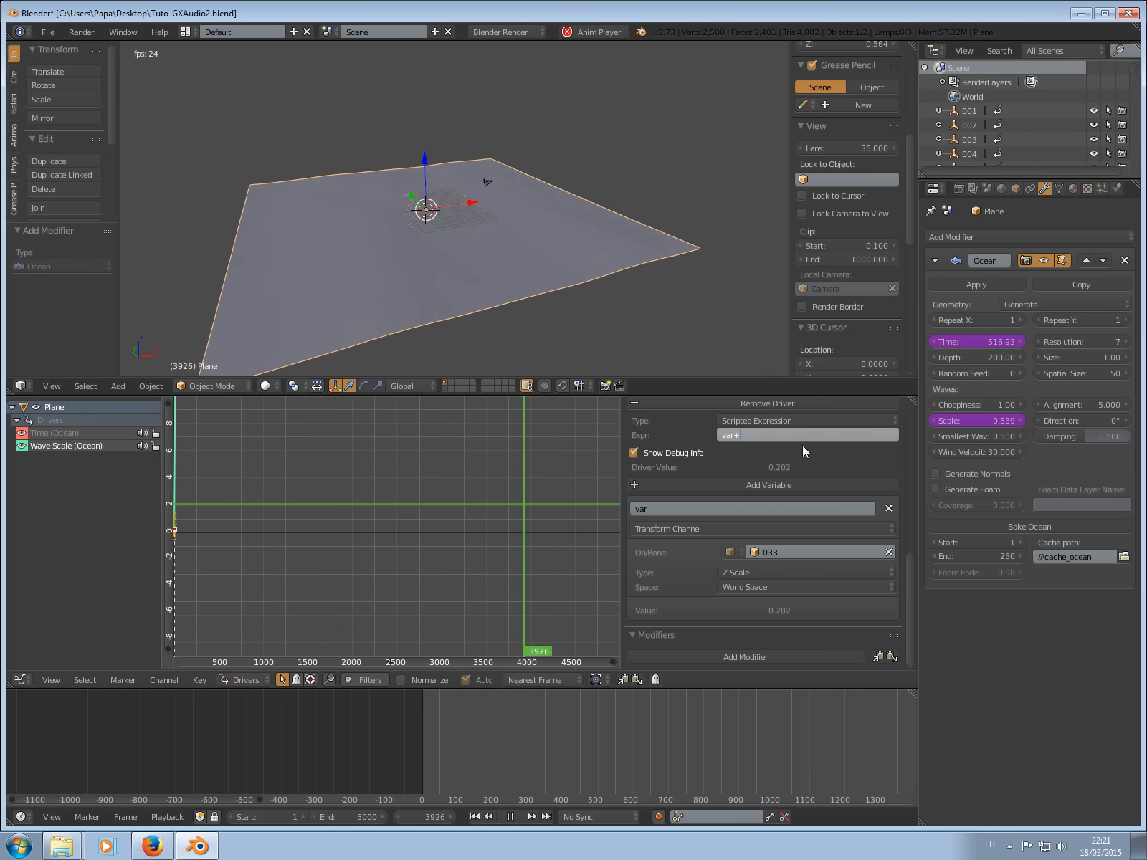
pyautogui.write('+.5')
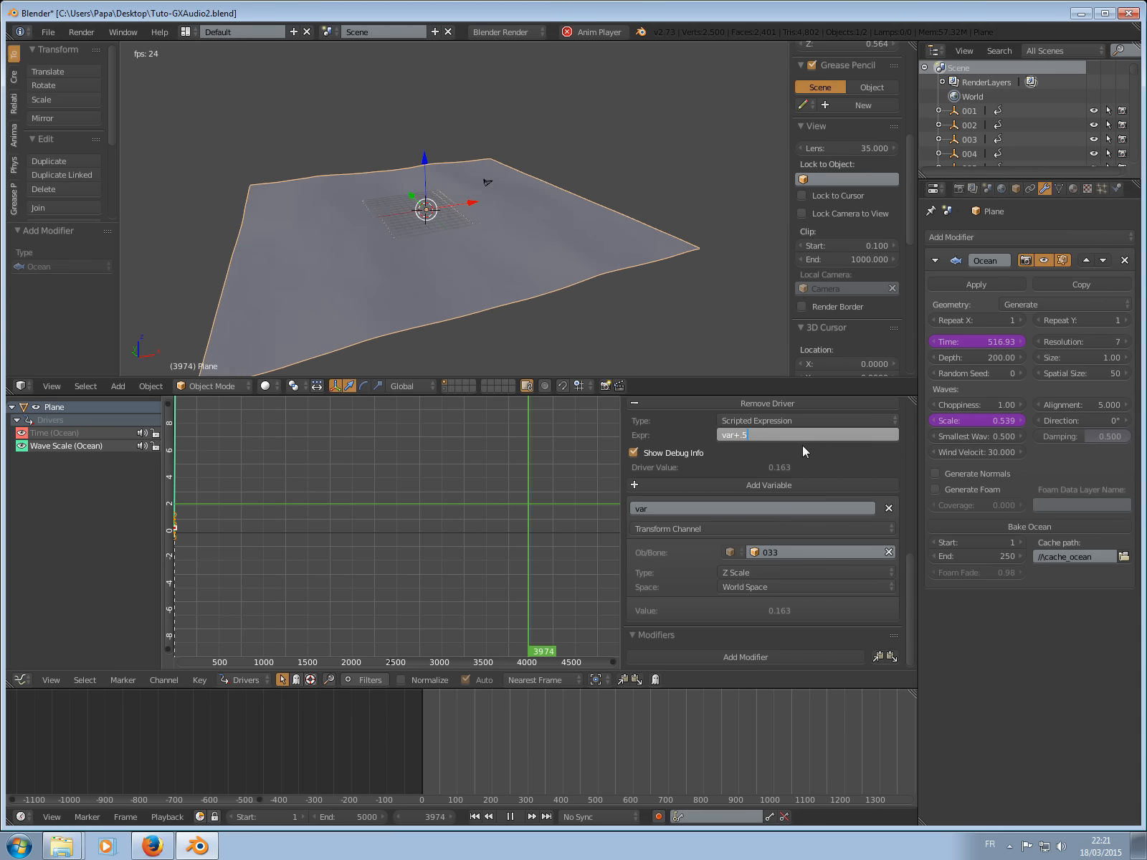
pyautogui.press('Return')
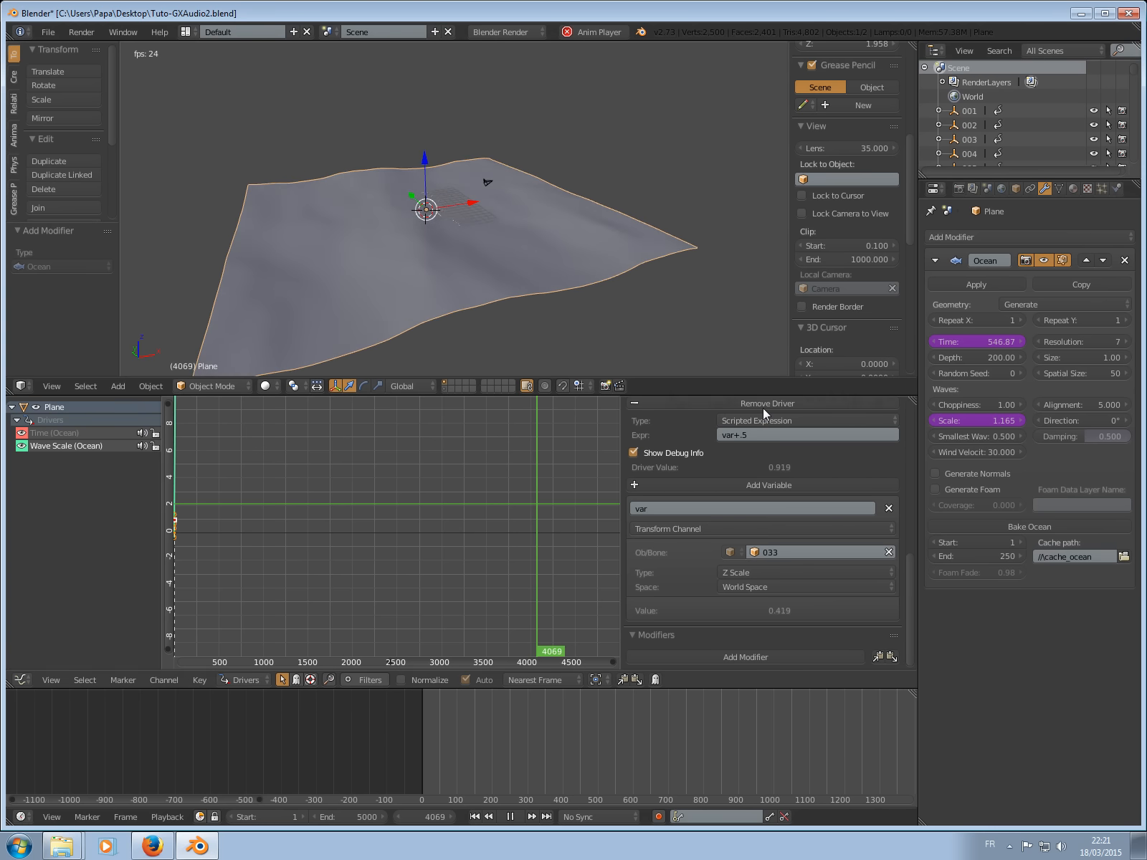
pyautogui.moveTo(622, 269)
pyautogui.mouseDown(button='middle')
pyautogui.moveTo(543, 287)
pyautogui.moveTo(592, 255)
pyautogui.moveTo(611, 263)
pyautogui.moveTo(624, 296)
pyautogui.moveTo(635, 256)
pyautogui.mouseUp(button='middle')
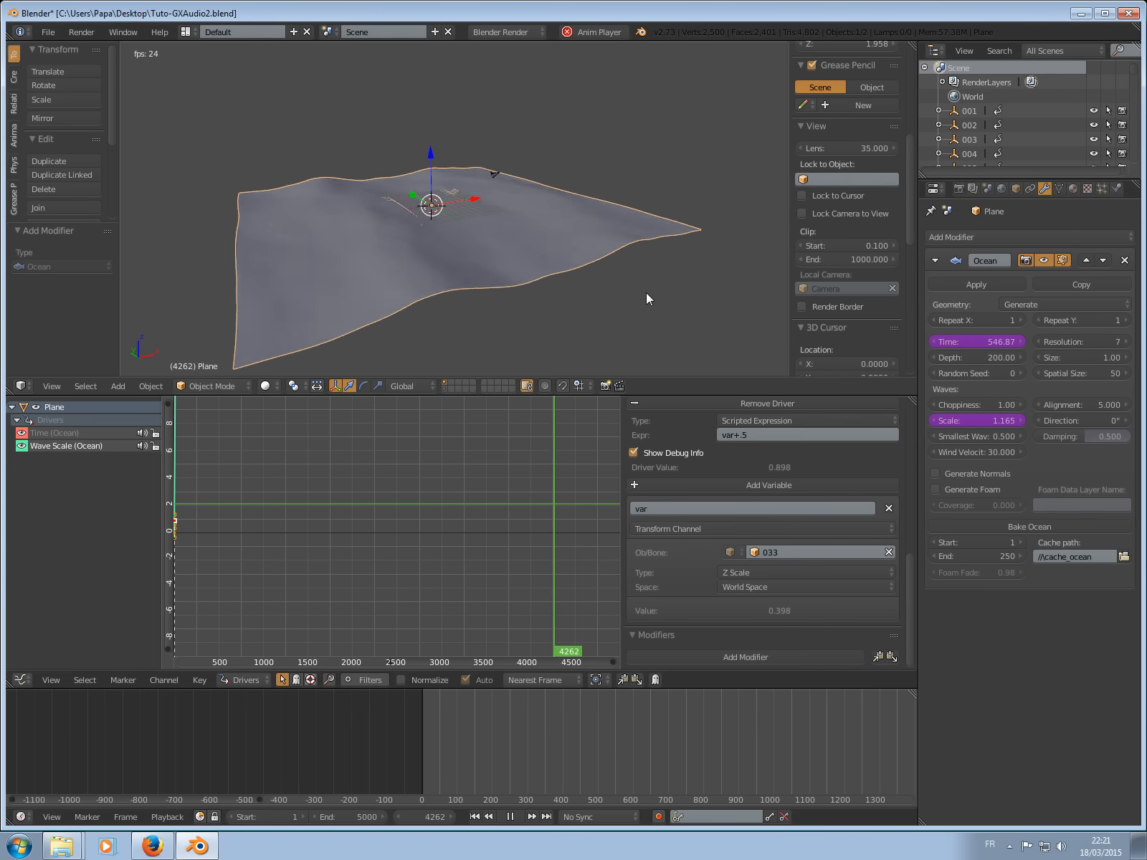
pyautogui.click(509, 817)
pyautogui.moveTo(475, 265)
pyautogui.mouseDown(button='middle')
pyautogui.moveTo(466, 302)
pyautogui.moveTo(497, 281)
pyautogui.moveTo(510, 231)
pyautogui.moveTo(441, 265)
pyautogui.moveTo(477, 245)
pyautogui.moveTo(482, 291)
pyautogui.mouseUp(button='middle')
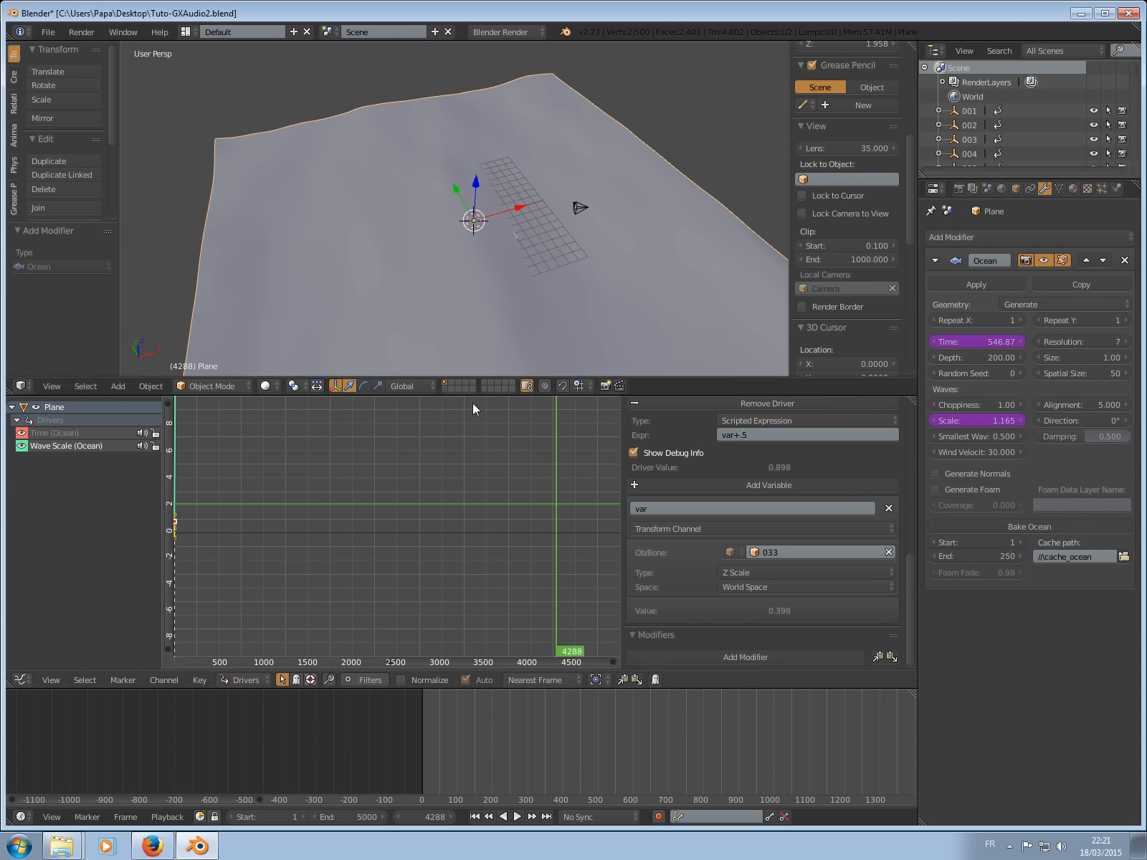
# Move the ocean plane to the second layer and add a cube at the origin of the first layer.
pyautogui.press('m')
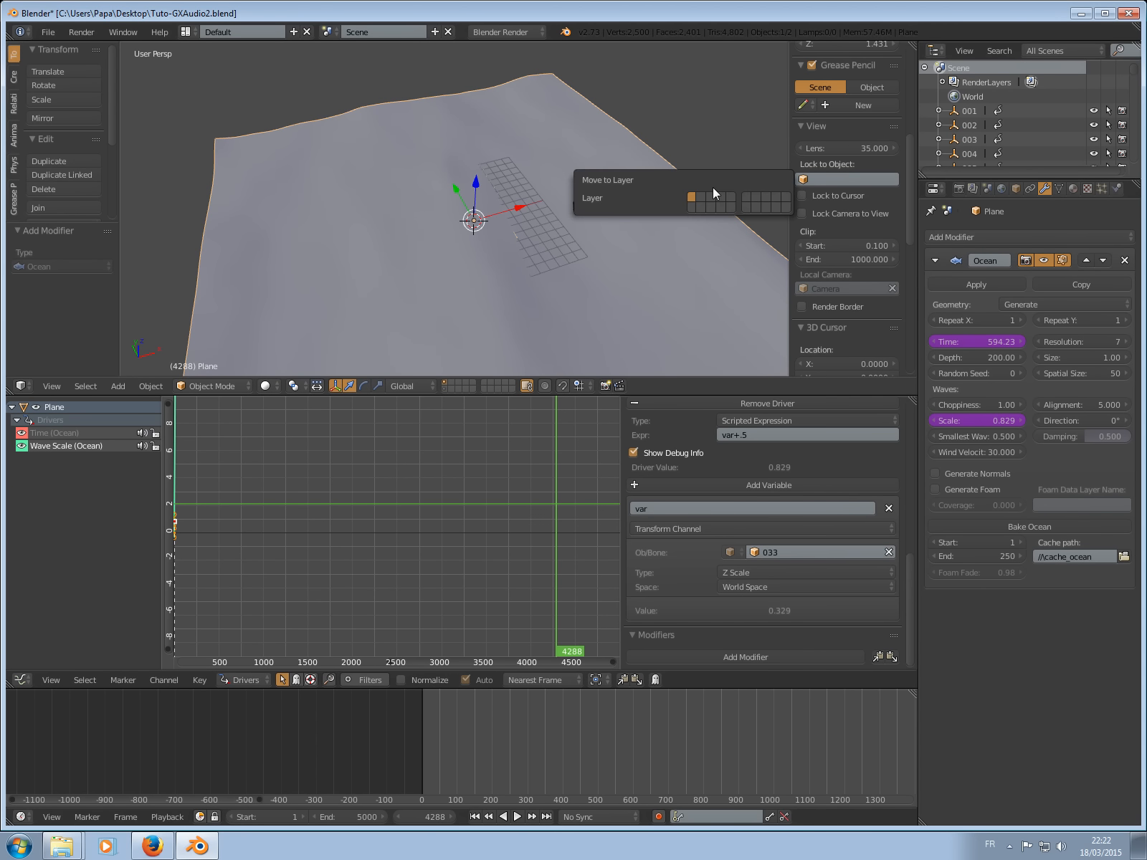
pyautogui.click(699, 194)
pyautogui.moveTo(372, 269); pyautogui.dragTo(374, 235, button='middle')
pyautogui.hotkey('shift', 'a')
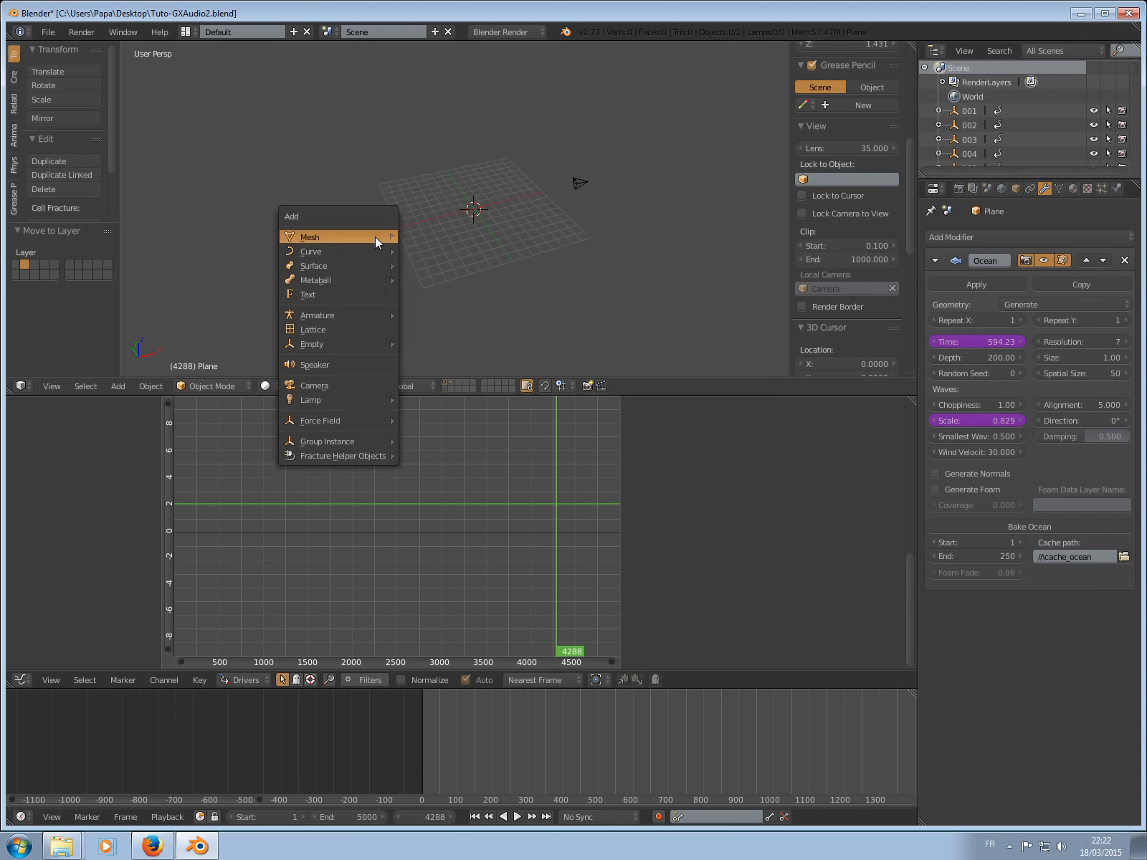
pyautogui.moveTo(371, 237)
pyautogui.click(434, 251)
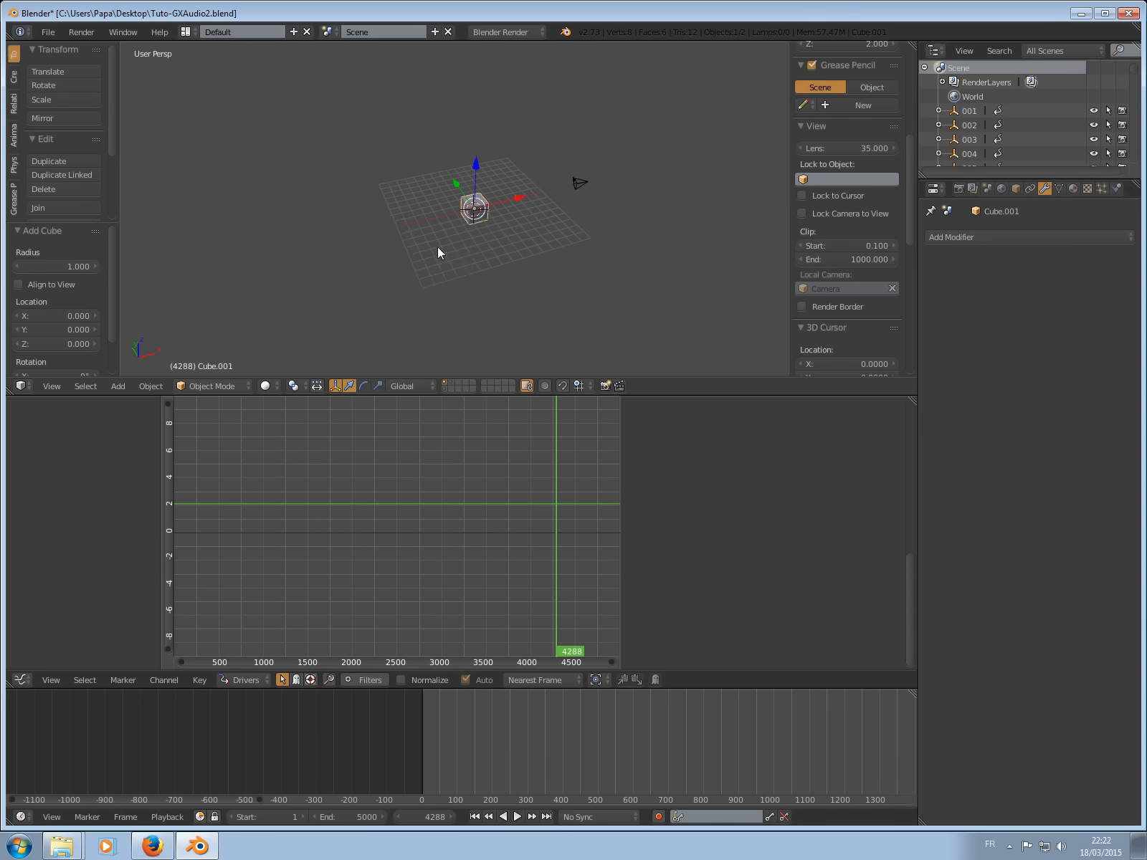
# In Edit Mode, raise the new cube's mesh 1 unit along global Z so its origin sits at the base.
pyautogui.scroll(3, 450, 244)
pyautogui.moveTo(450, 245); pyautogui.dragTo(510, 246, button='middle')
pyautogui.press('Tab')
pyautogui.press('s')
pyautogui.press('z')
pyautogui.press('2')
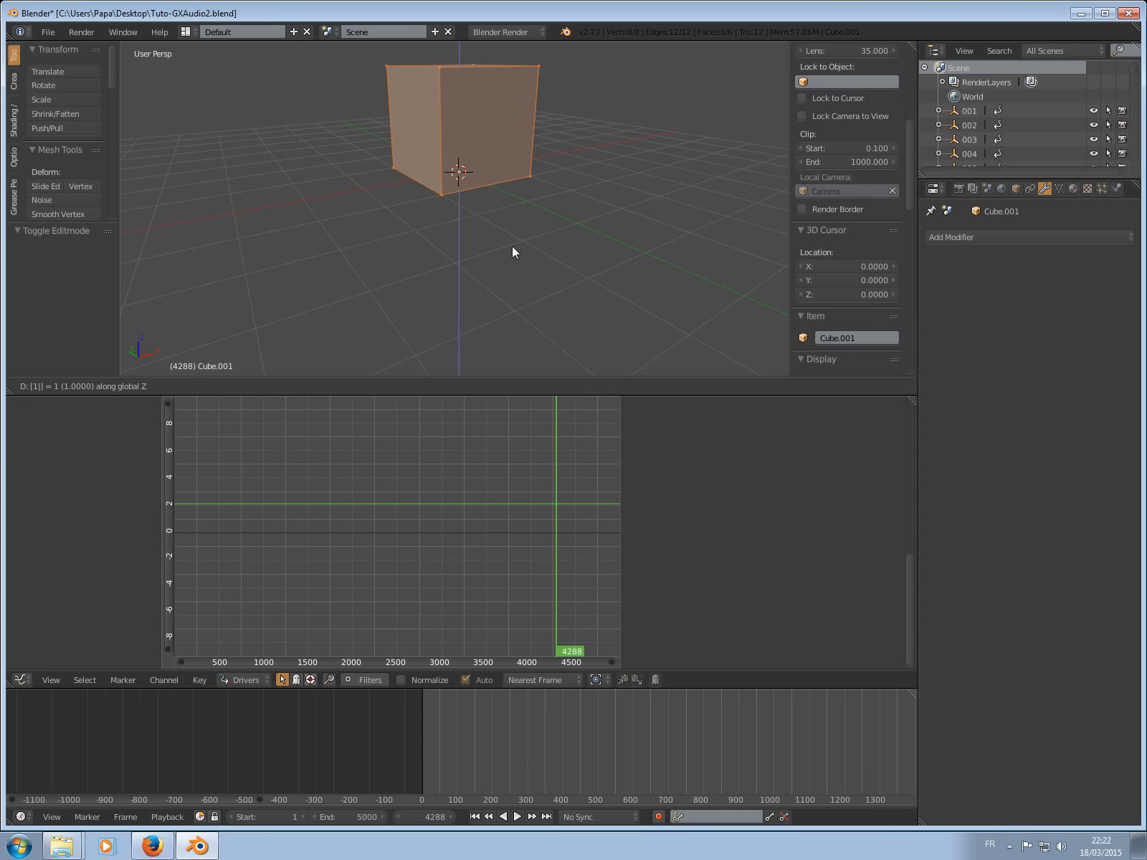
pyautogui.press('Return')
pyautogui.press('Tab')
pyautogui.moveTo(512, 245)
pyautogui.mouseDown(button='middle')
pyautogui.moveTo(409, 198)
pyautogui.moveTo(479, 75)
pyautogui.moveTo(474, 156)
pyautogui.moveTo(493, 186)
pyautogui.moveTo(492, 226)
pyautogui.moveTo(509, 244)
pyautogui.mouseUp(button='middle')
pyautogui.scroll(-4, 492, 227)
pyautogui.scroll(6, 510, 245)
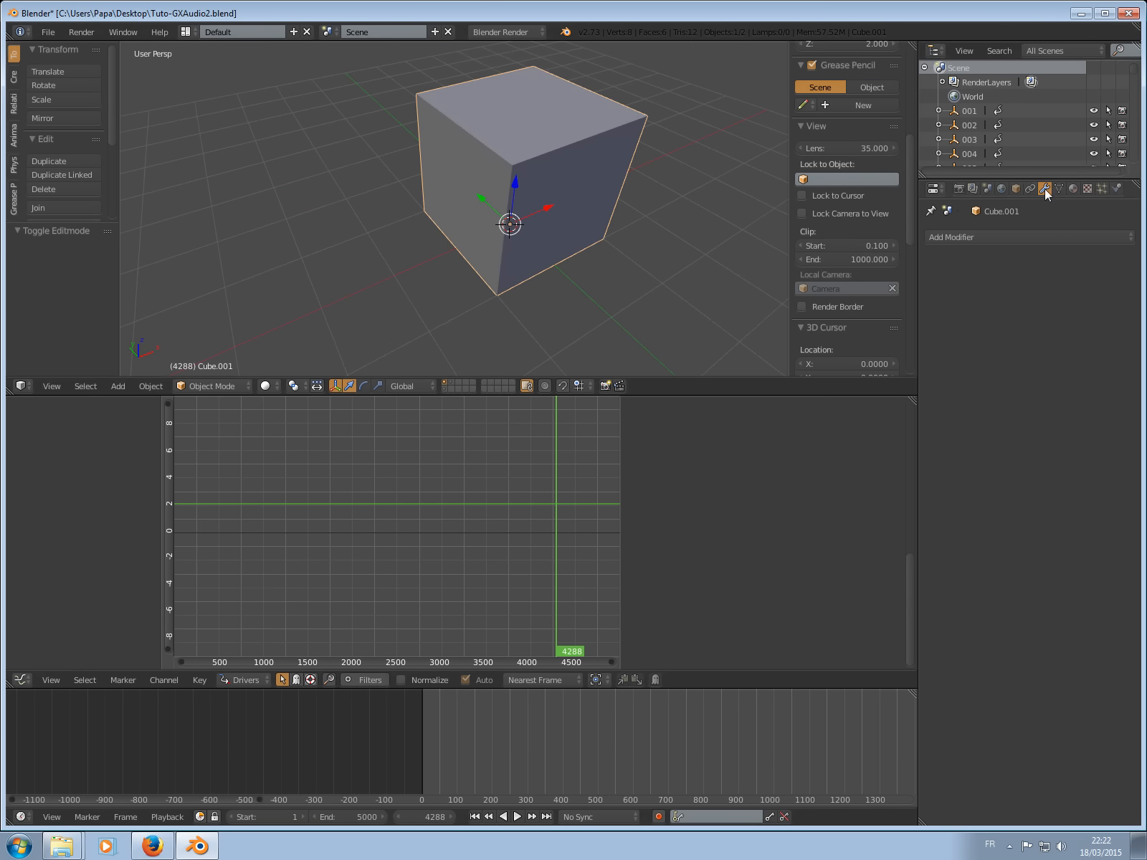
# Rename the plane on the second layer to Ocean and return to the cube's layer.
pyautogui.click(451, 383)
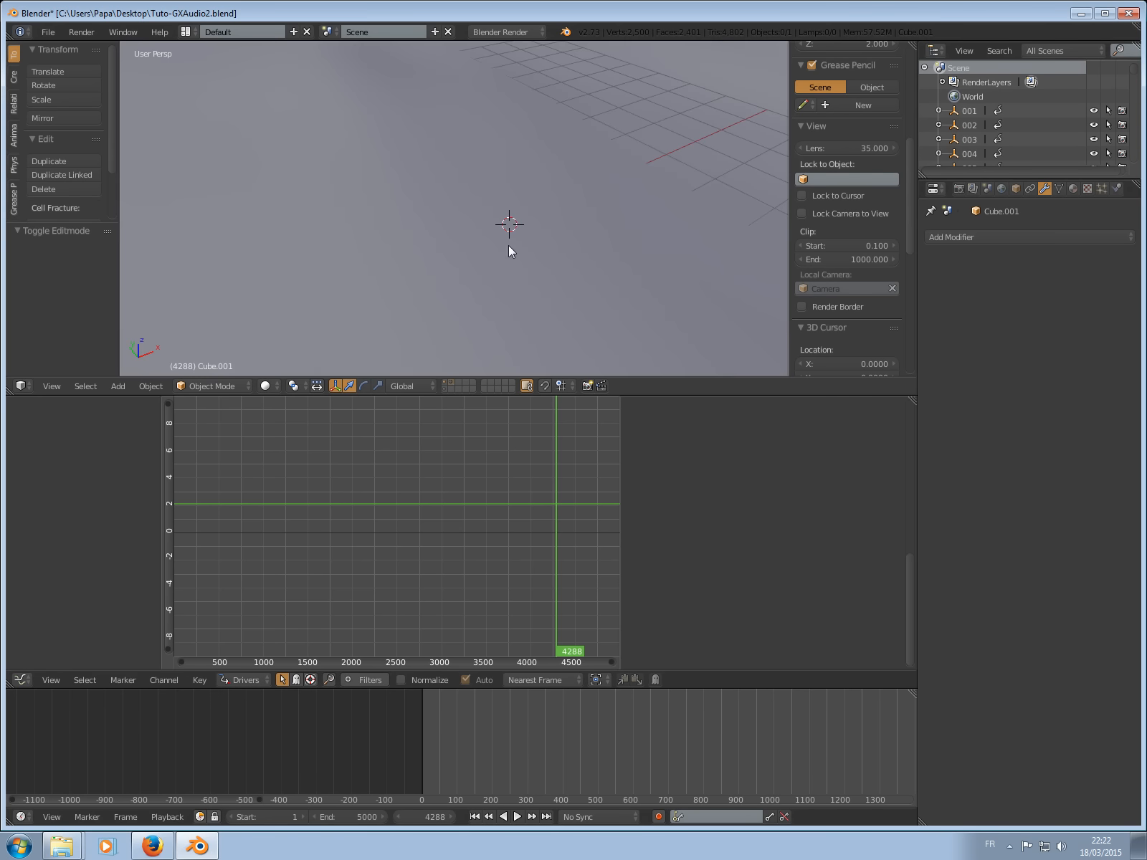
pyautogui.scroll(-8, 864, 213)
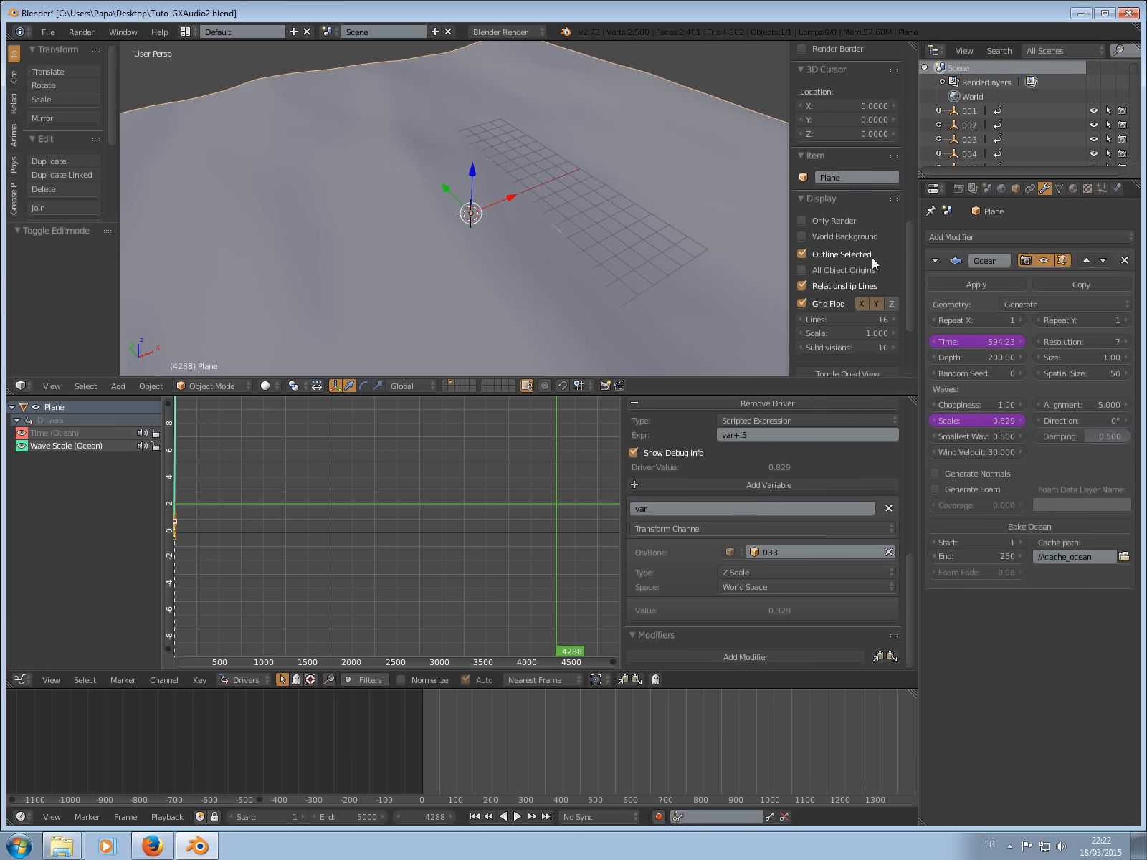
pyautogui.click(848, 181)
pyautogui.write('Ocean')
pyautogui.press('Return')
pyautogui.scroll(-4, 479, 222)
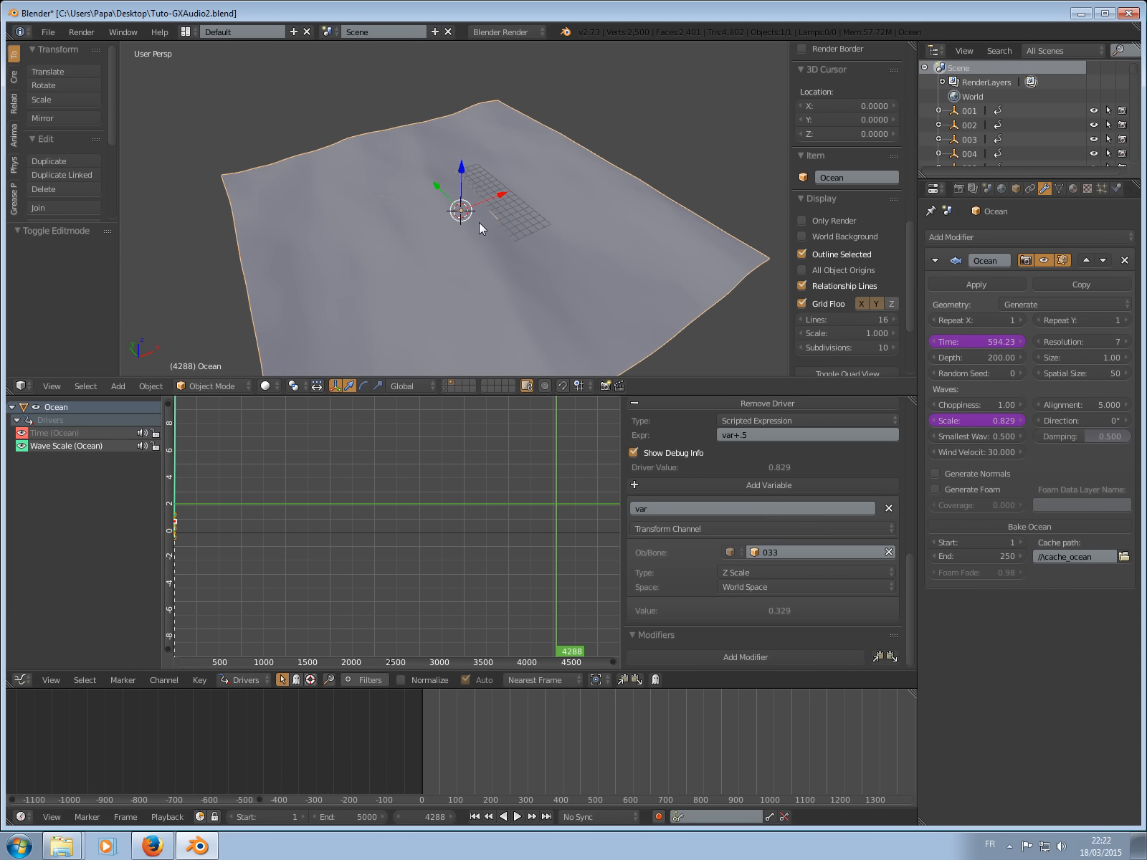
pyautogui.click(444, 382)
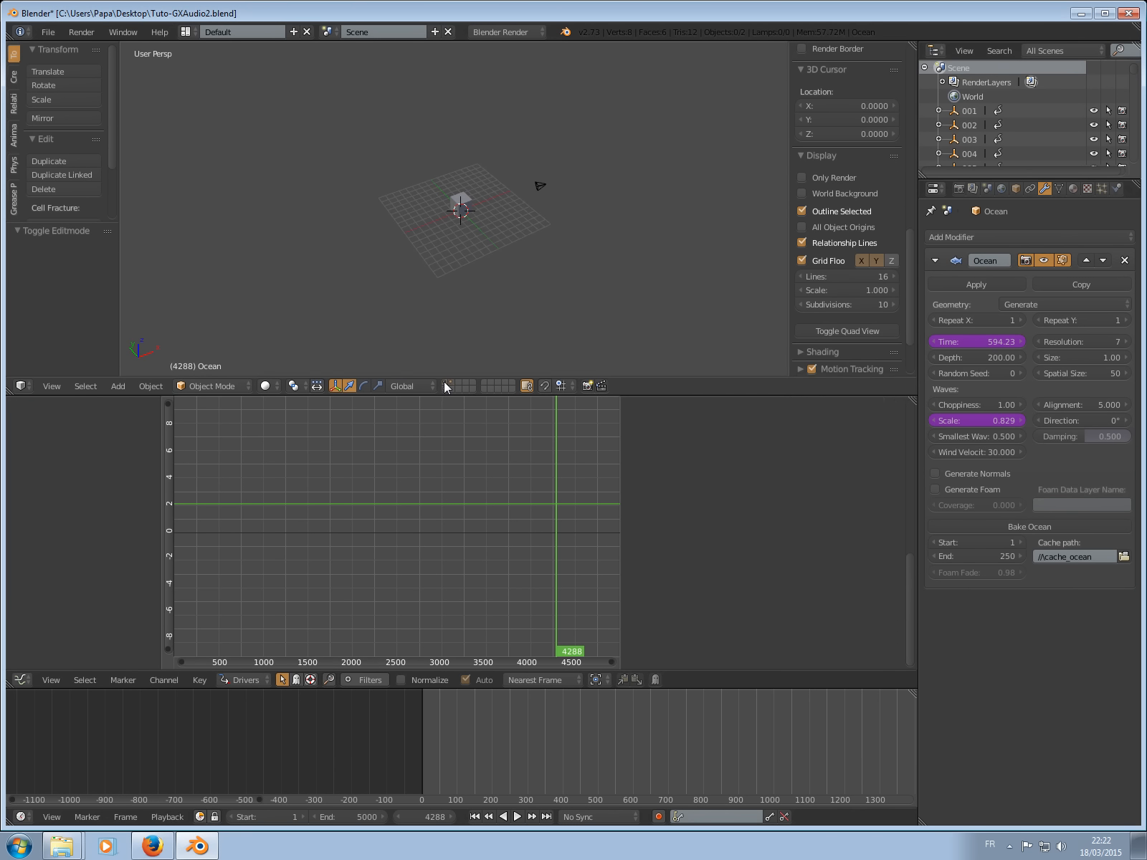
# Add a Shrinkwrap constraint to the Ocean object.
pyautogui.click(1030, 188)
pyautogui.click(1018, 237)
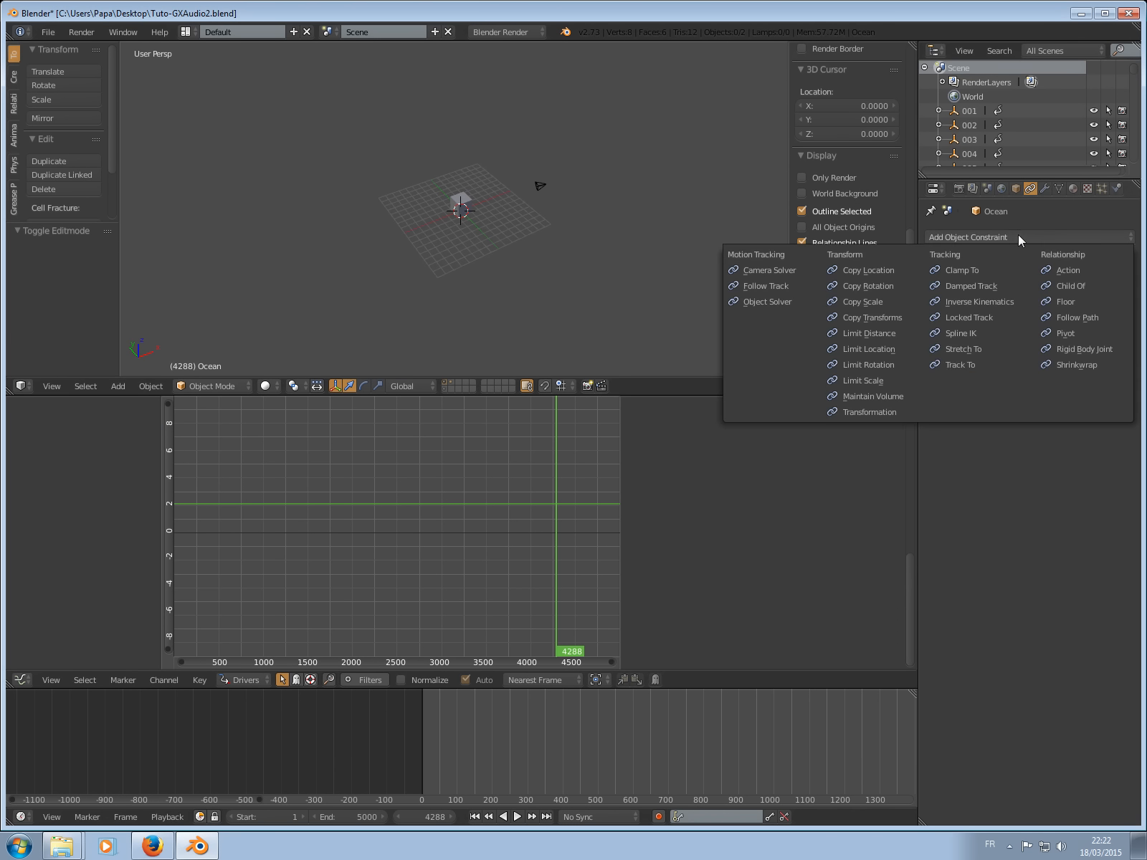
pyautogui.click(1074, 364)
pyautogui.scroll(4, 495, 206)
pyautogui.click(1045, 188)
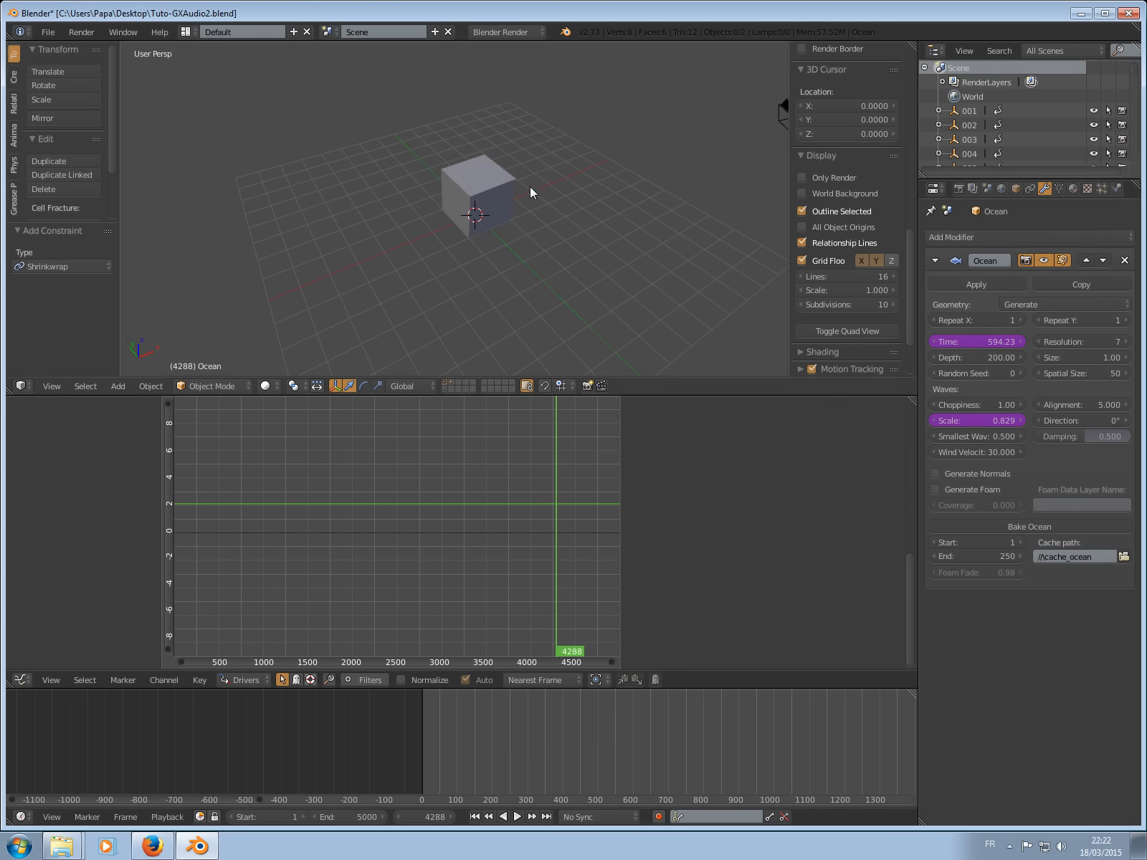
# Add a Shrinkwrap constraint to the cube at the origin and set its target to Ocean.
pyautogui.rightClick(482, 198)
pyautogui.moveTo(784, 221); pyautogui.dragTo(382, 157, button='middle')
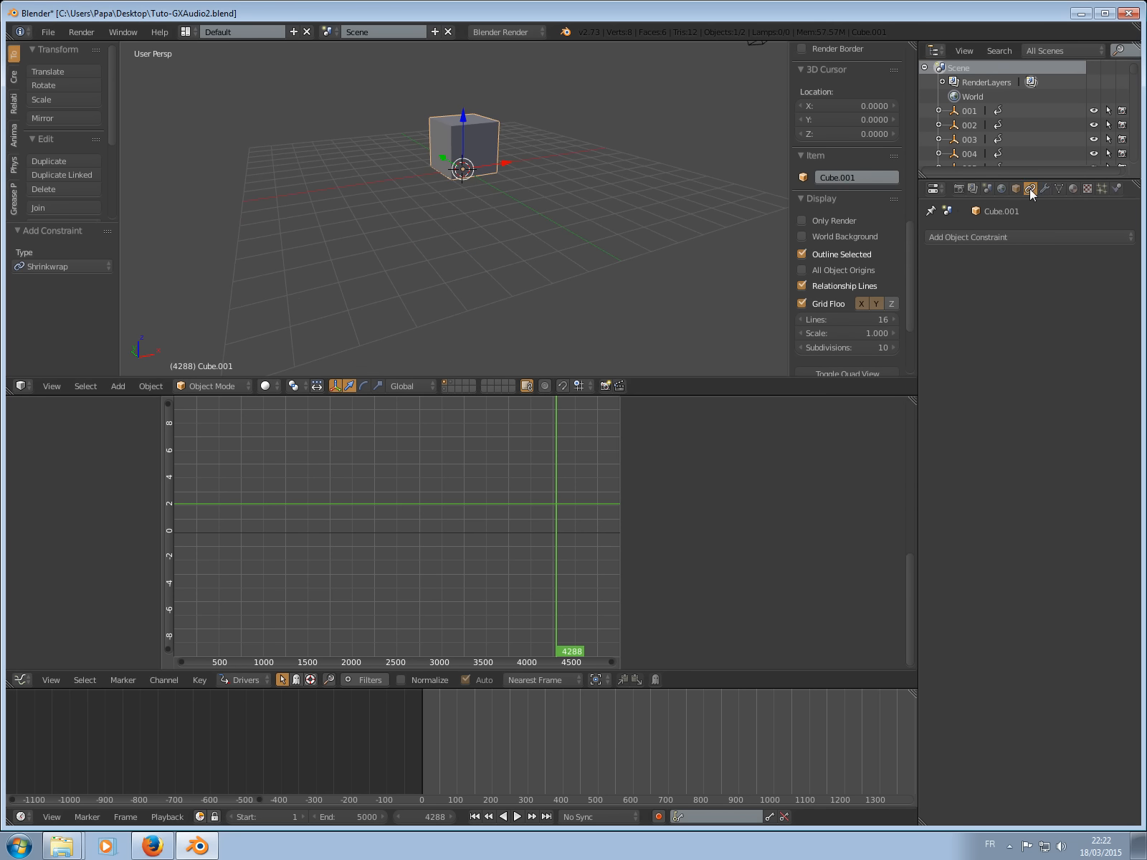
pyautogui.click(987, 236)
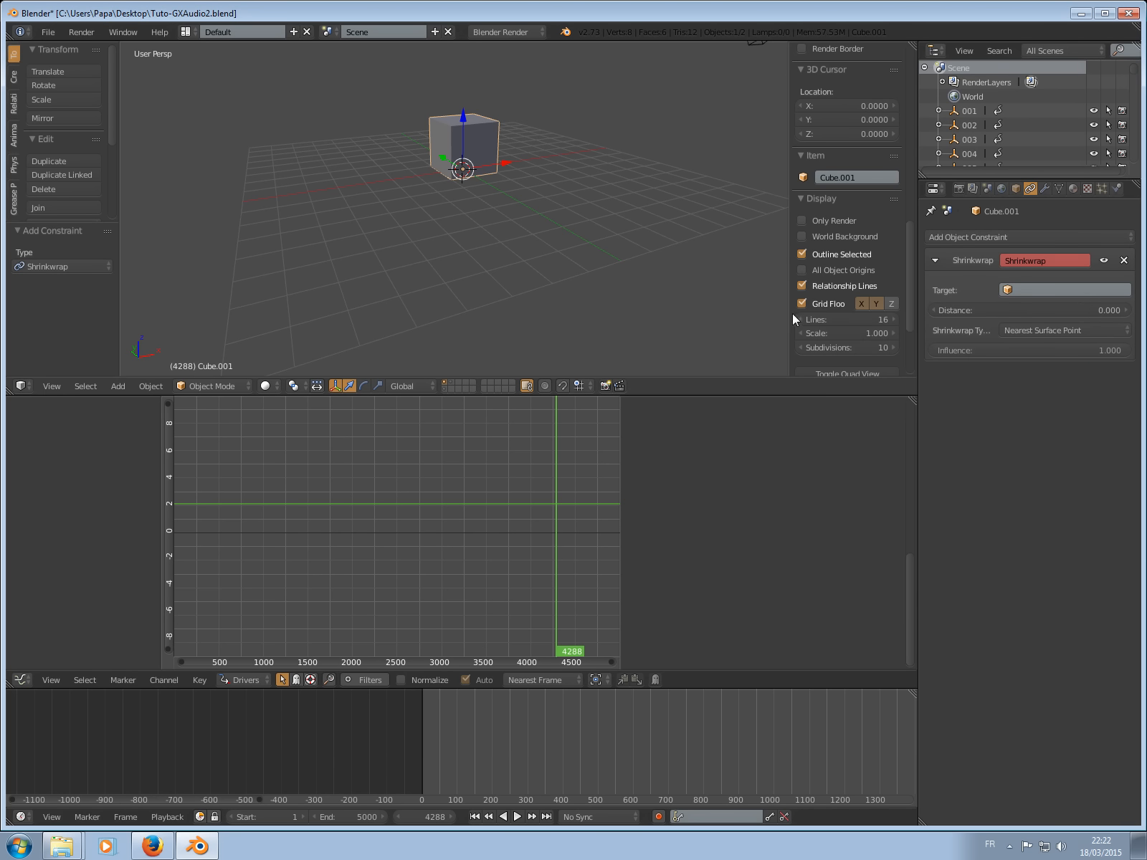
pyautogui.moveTo(525, 161); pyautogui.dragTo(545, 180, button='middle')
pyautogui.click(1068, 291)
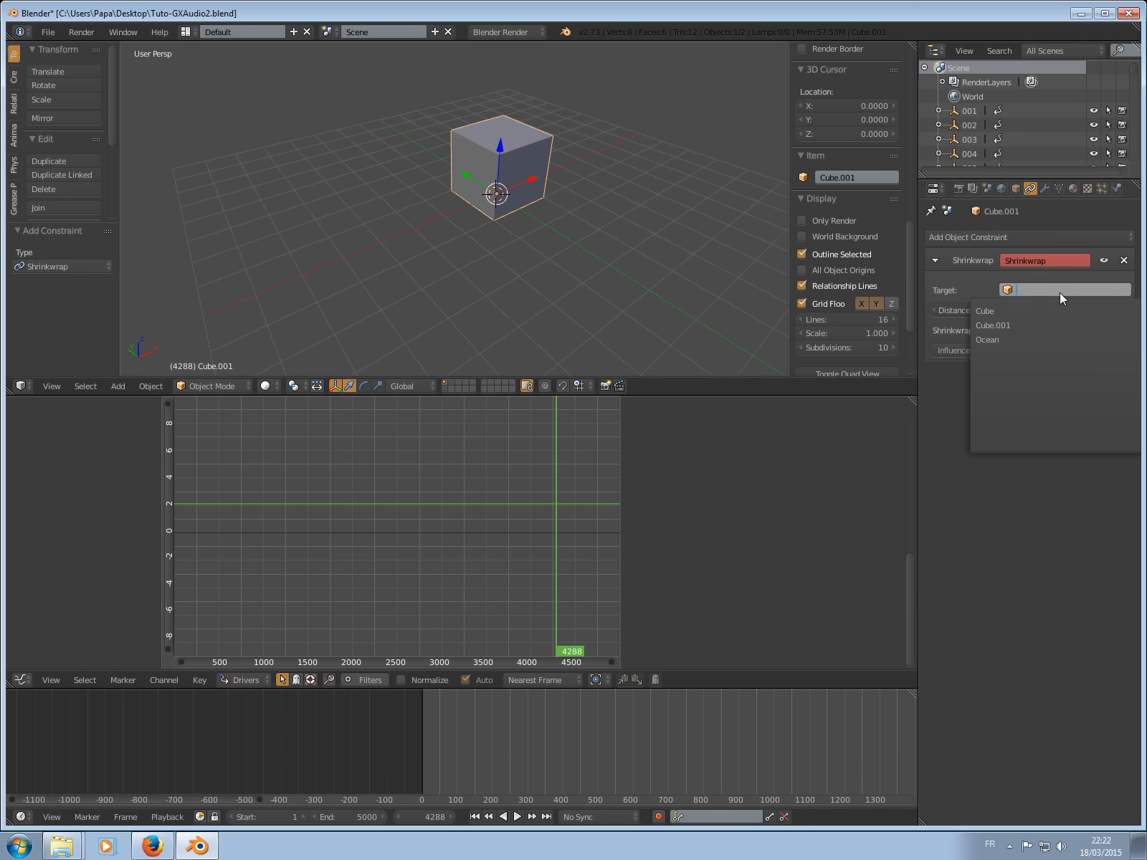
pyautogui.click(1010, 340)
pyautogui.moveTo(708, 241); pyautogui.dragTo(588, 208, button='middle')
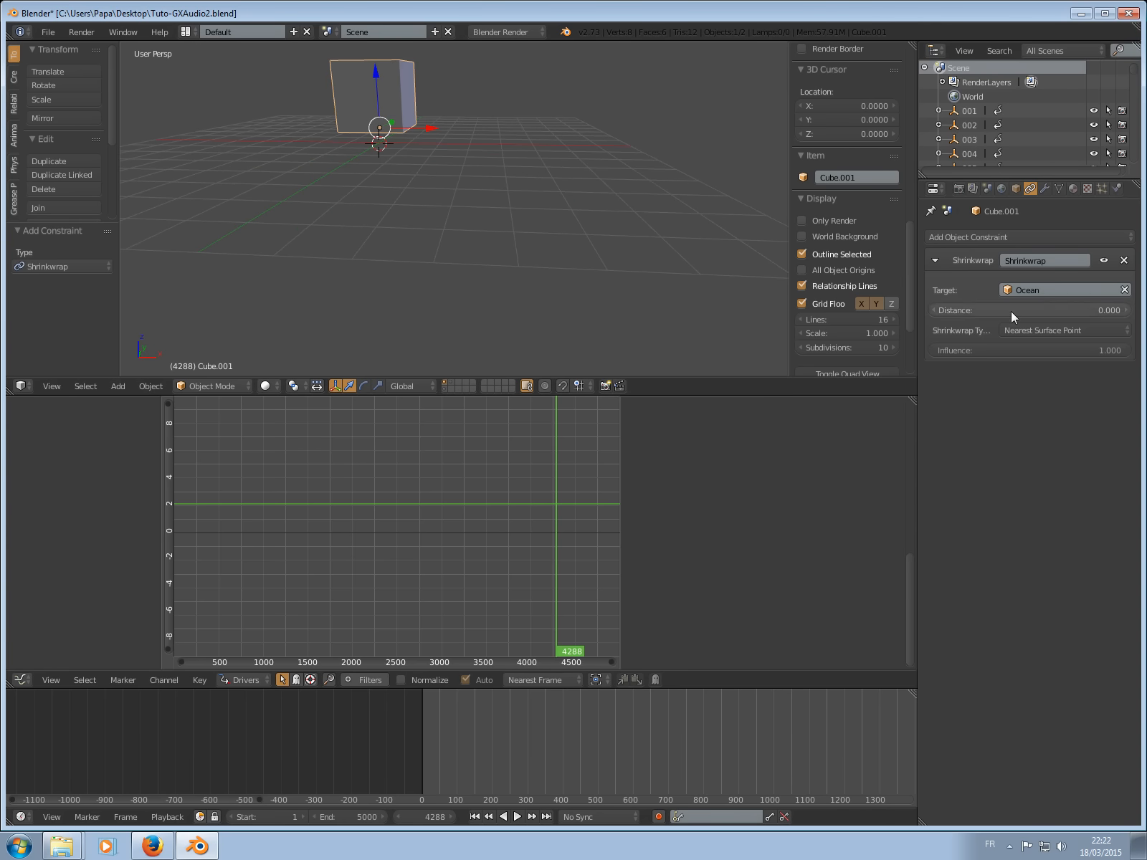
# Set the cube's Shrinkwrap type to Project along the -Z axis.
pyautogui.click(1023, 332)
pyautogui.click(1024, 300)
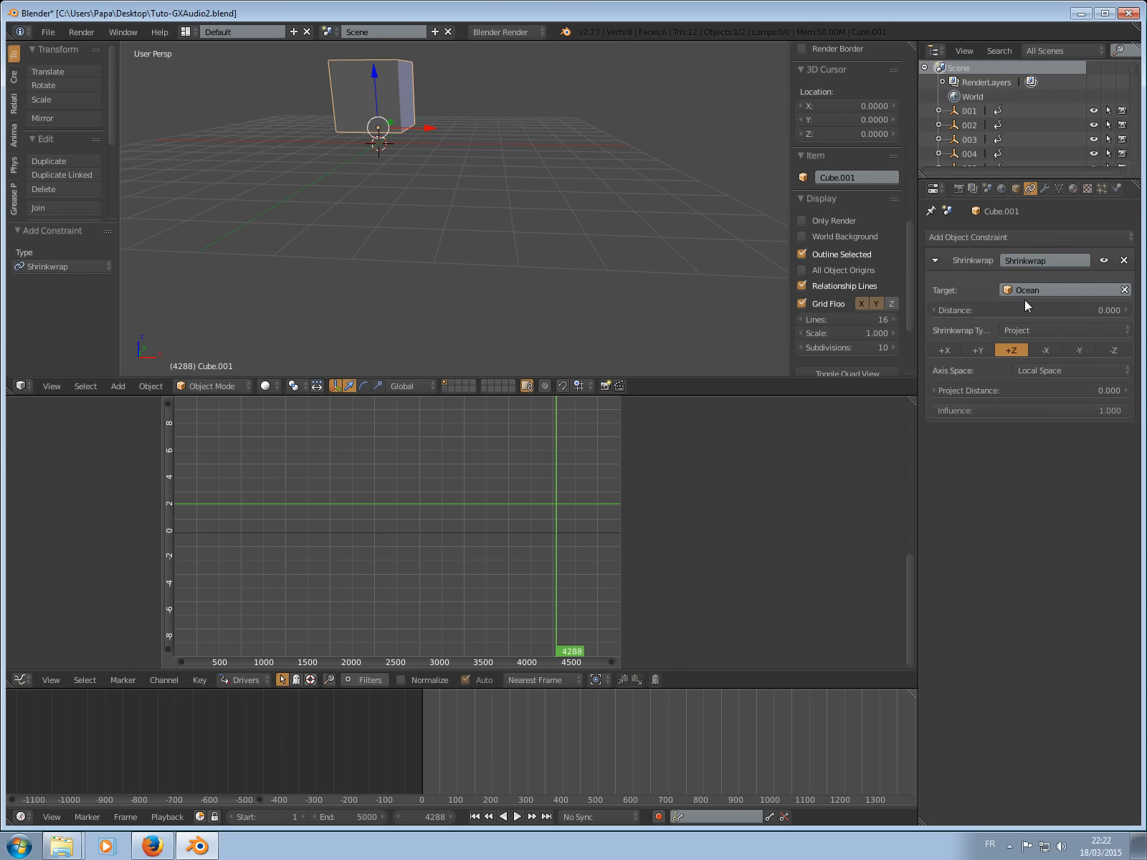
pyautogui.click(1113, 350)
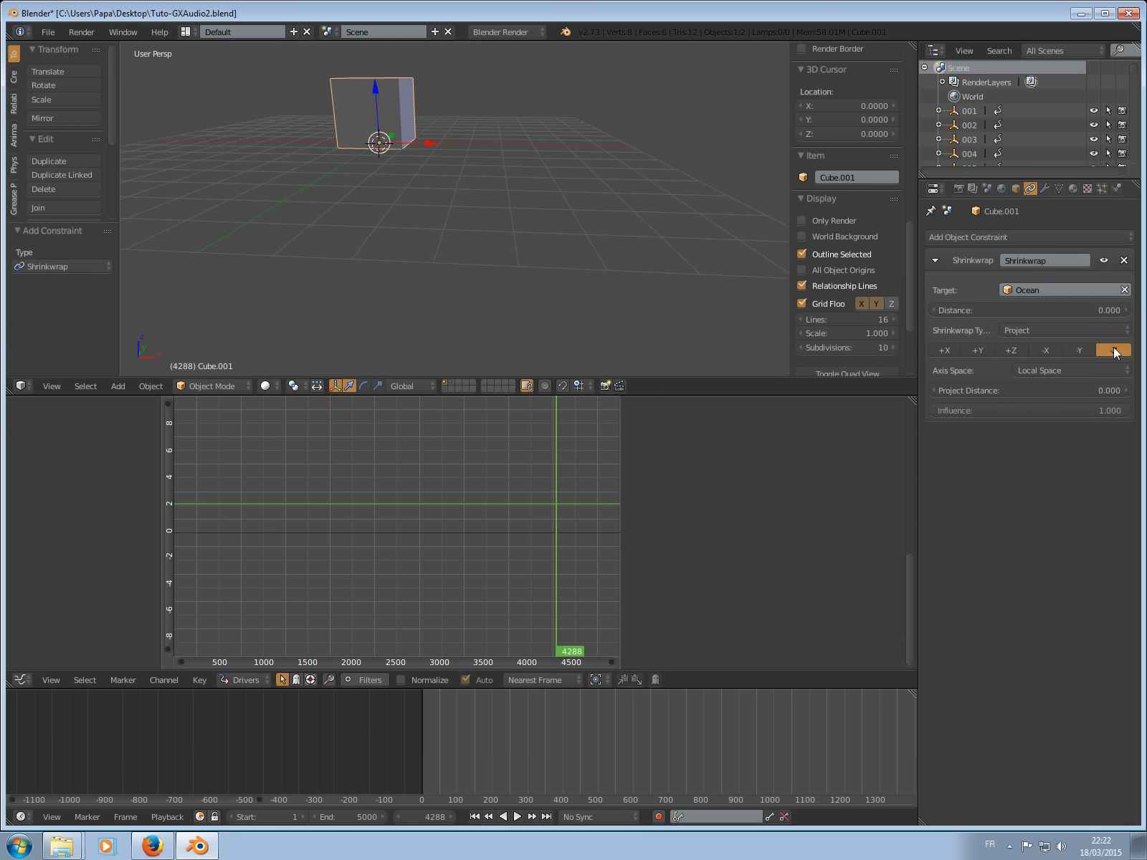
pyautogui.moveTo(474, 190); pyautogui.dragTo(523, 228, button='middle')
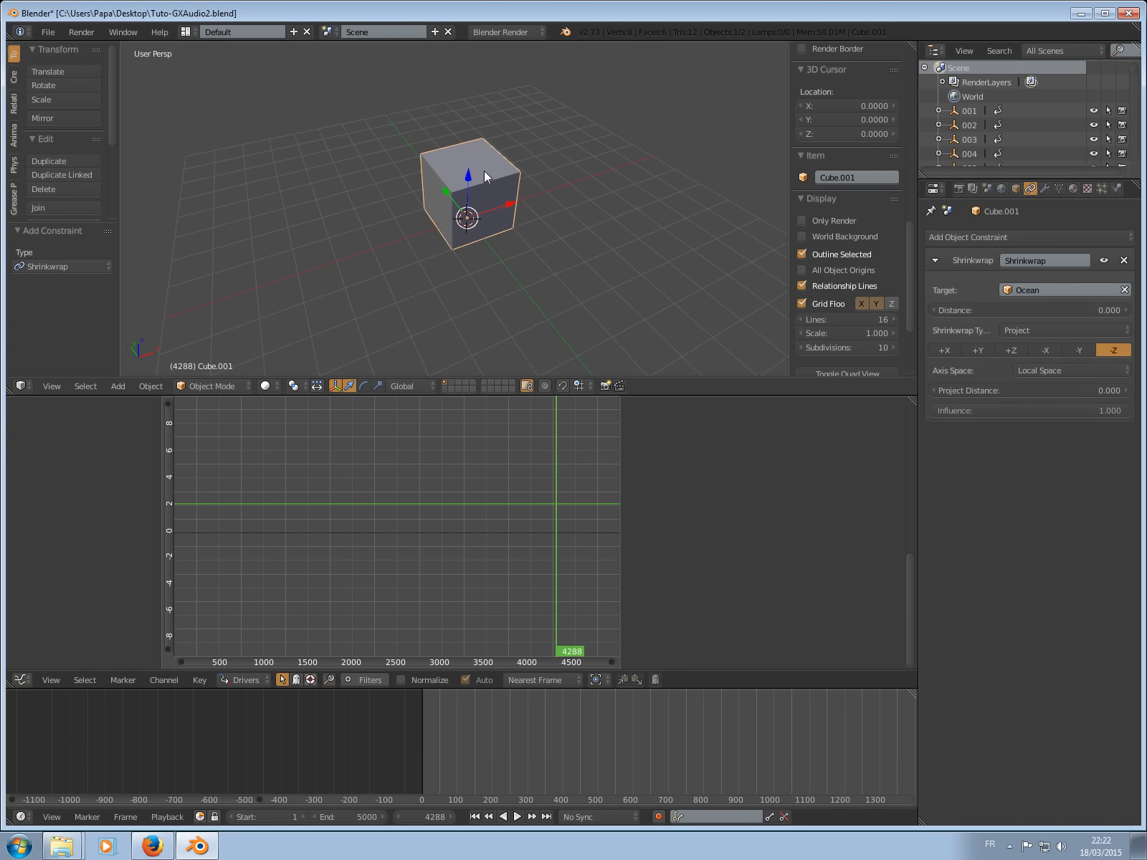
# During playback, raise the cube about 5.4 units along global Z and check its position with the Shrinkwrap constraint disabled and re-enabled.
pyautogui.hotkey('alt', 'a')
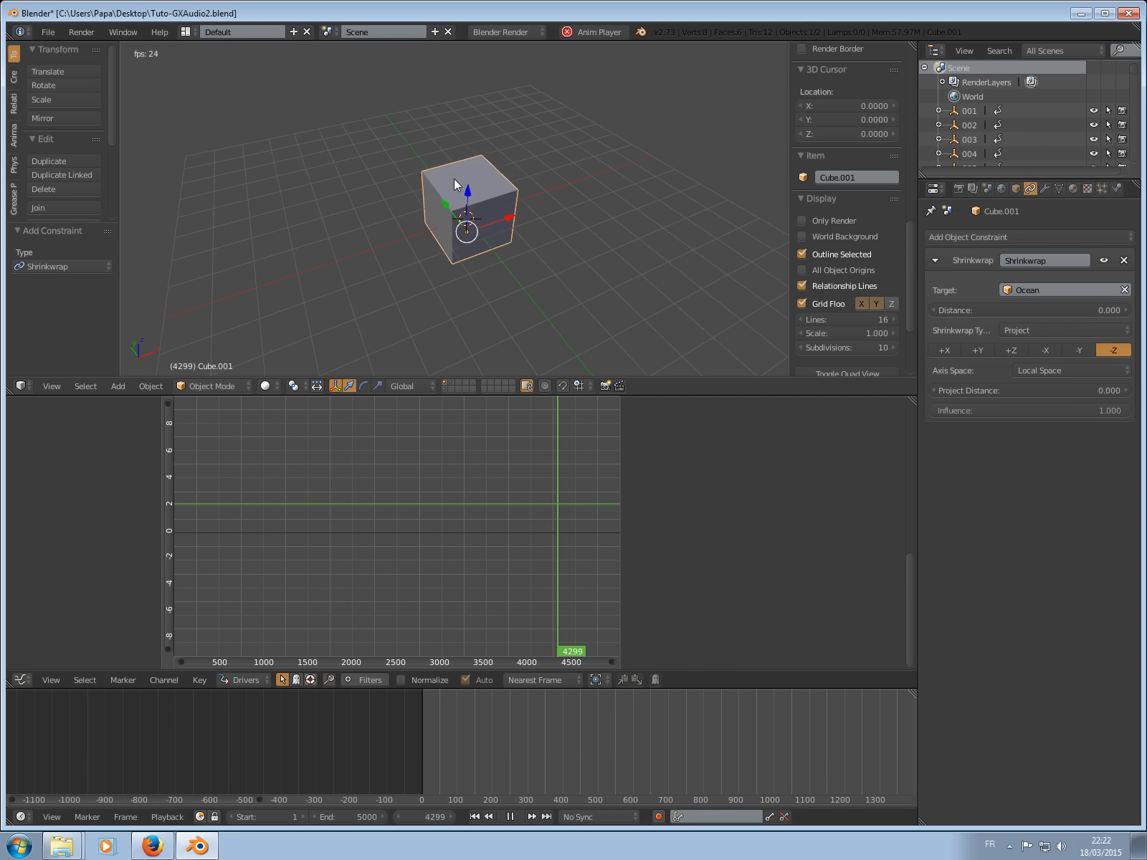
pyautogui.scroll(-2, 482, 206)
pyautogui.press('g')
pyautogui.press('z')
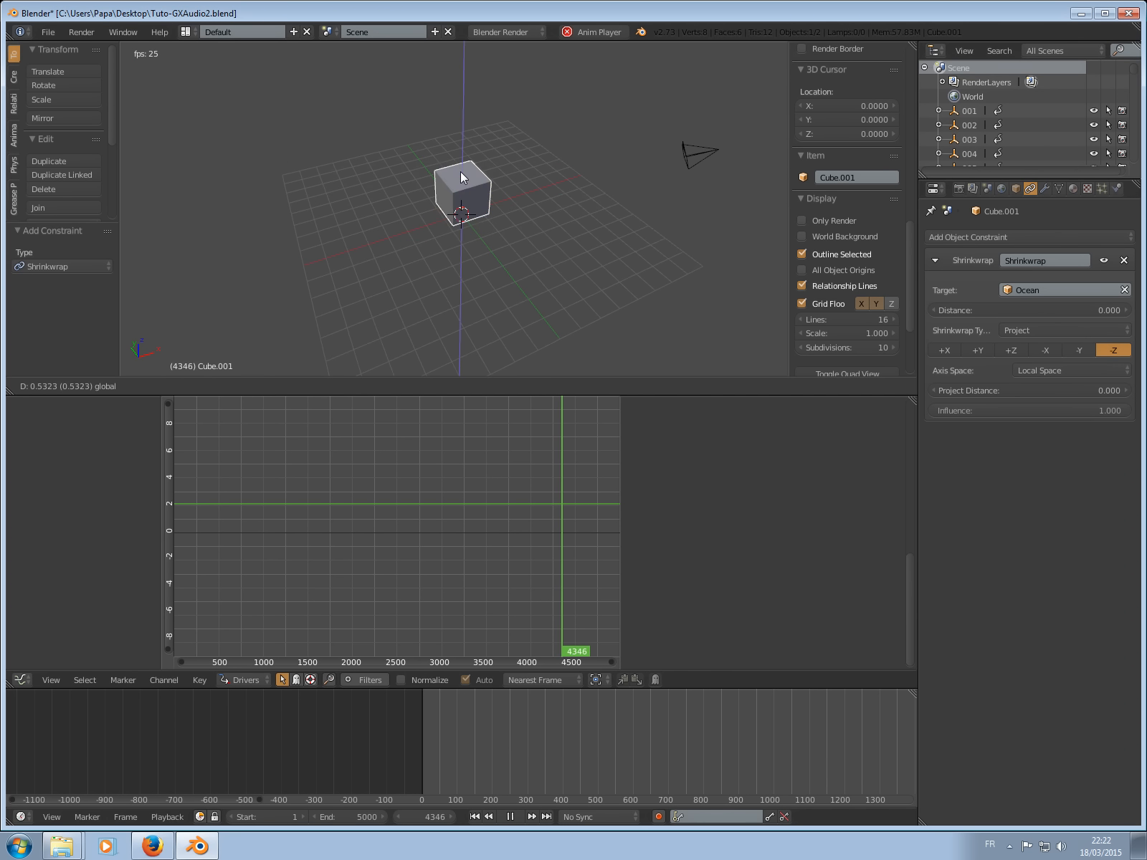
pyautogui.click(453, 87)
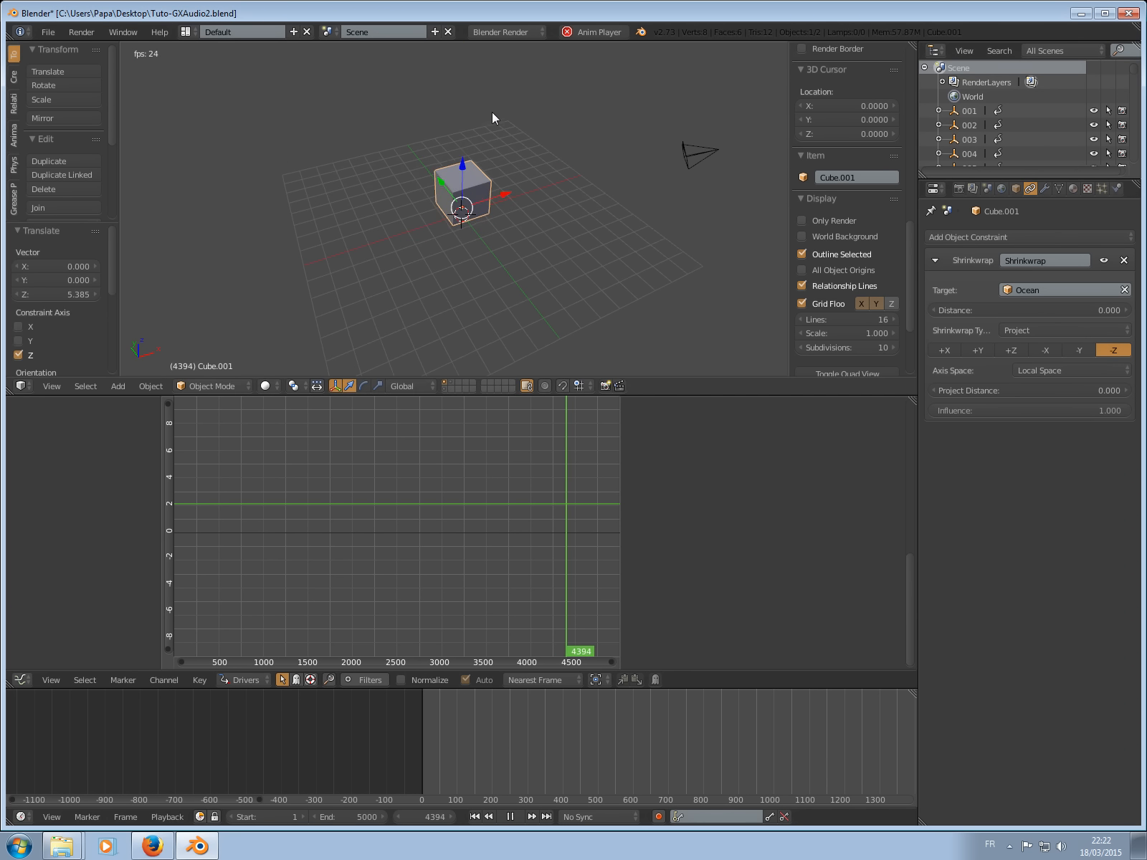
pyautogui.click(1105, 260)
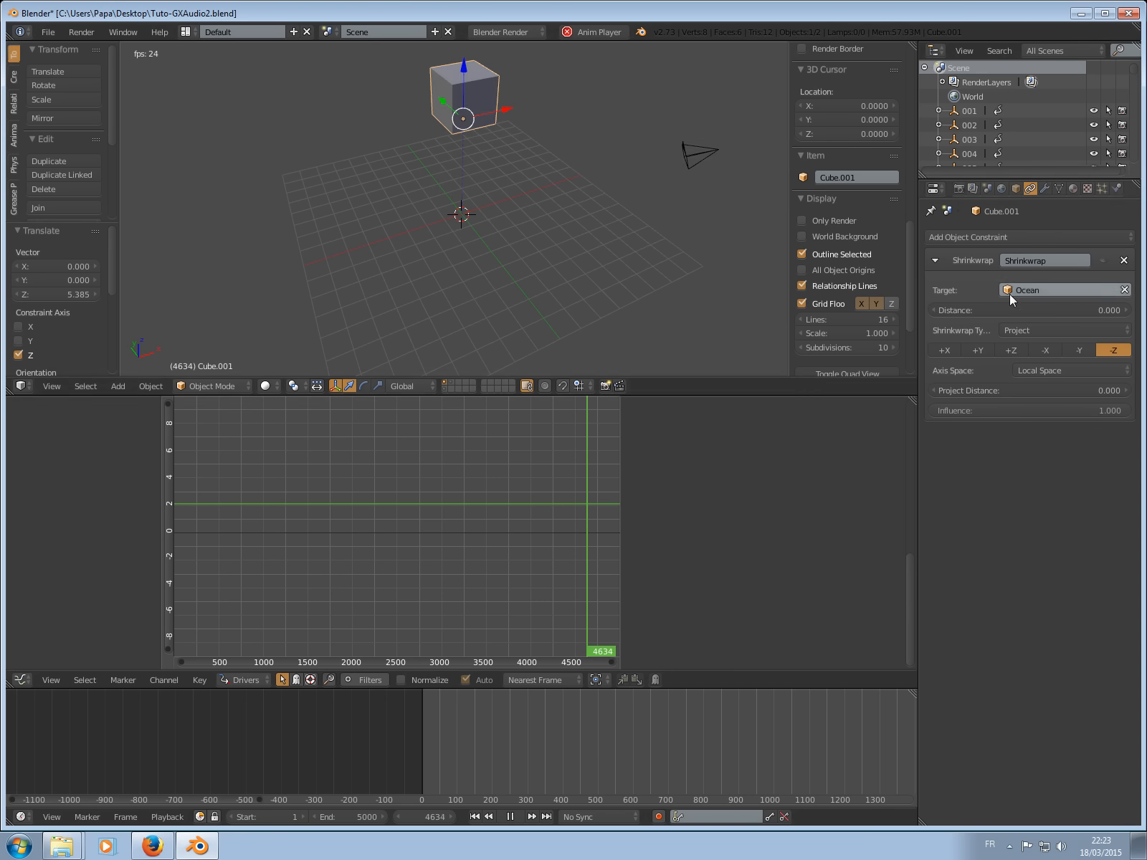
pyautogui.click(1102, 262)
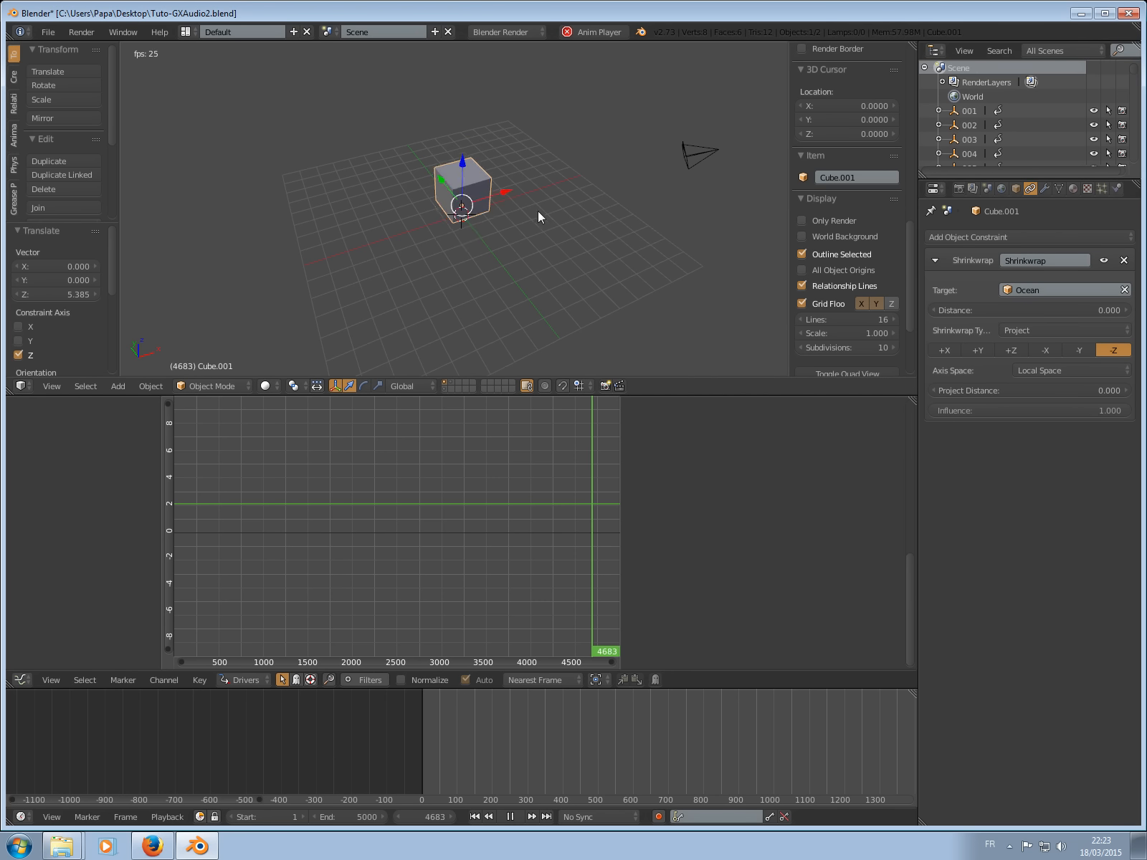
# In orthographic top view, duplicate the cube and place the copy 2 units along X beside it.
pyautogui.moveTo(538, 211); pyautogui.dragTo(578, 192, button='middle')
pyautogui.press('KP_7')
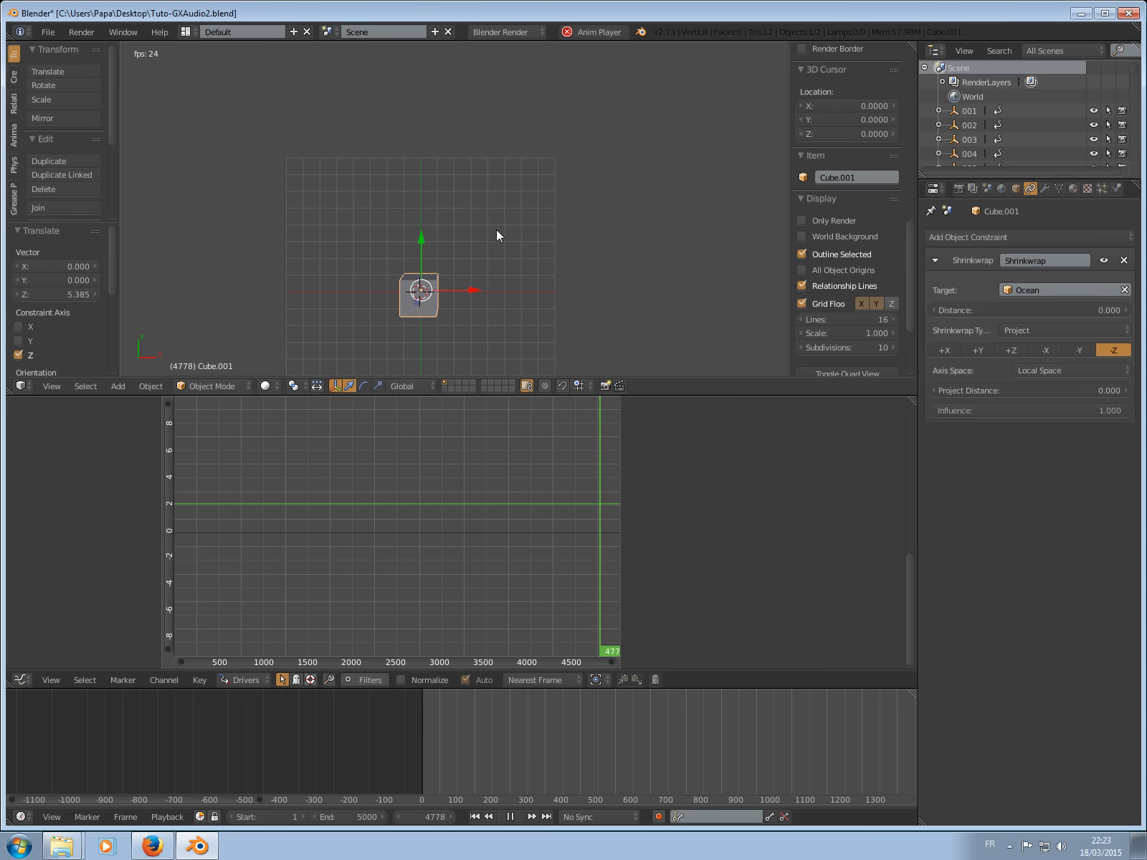
pyautogui.press('KP_5')
pyautogui.press('KP_Decimal')
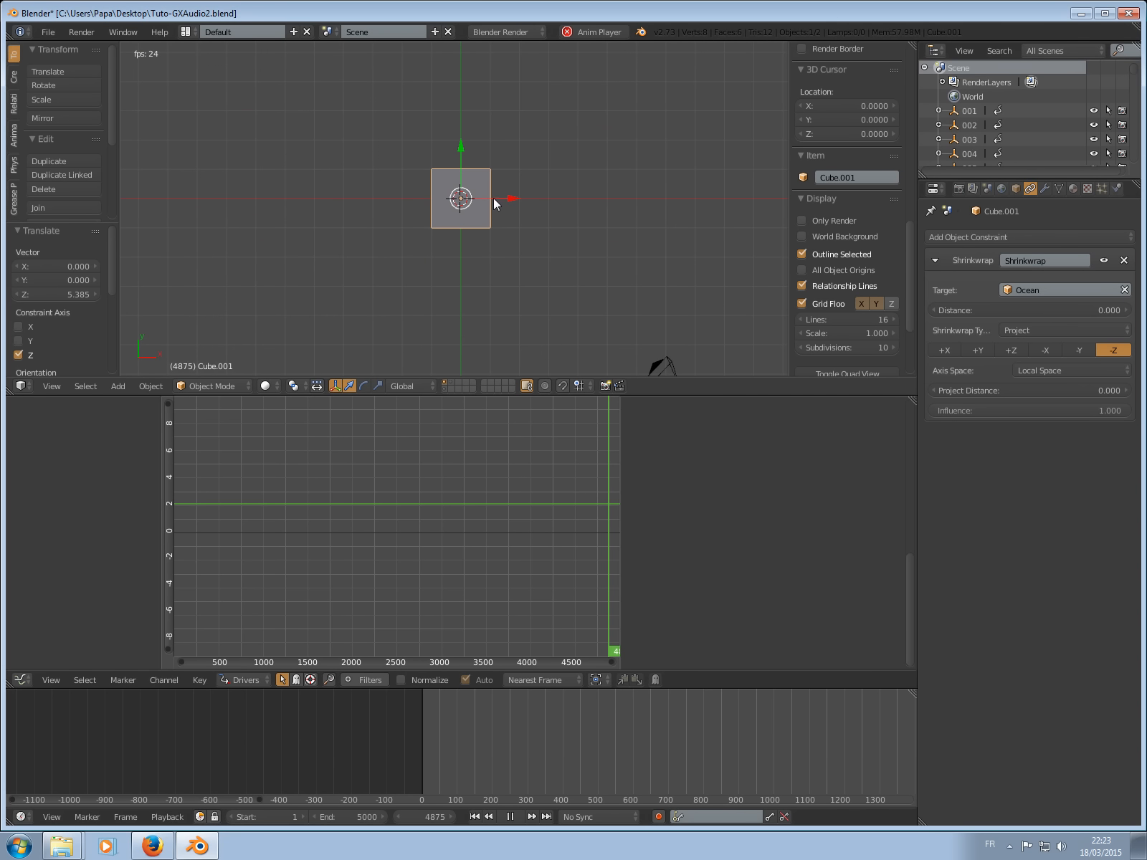
pyautogui.hotkey('shift', 'd')
pyautogui.press('x')
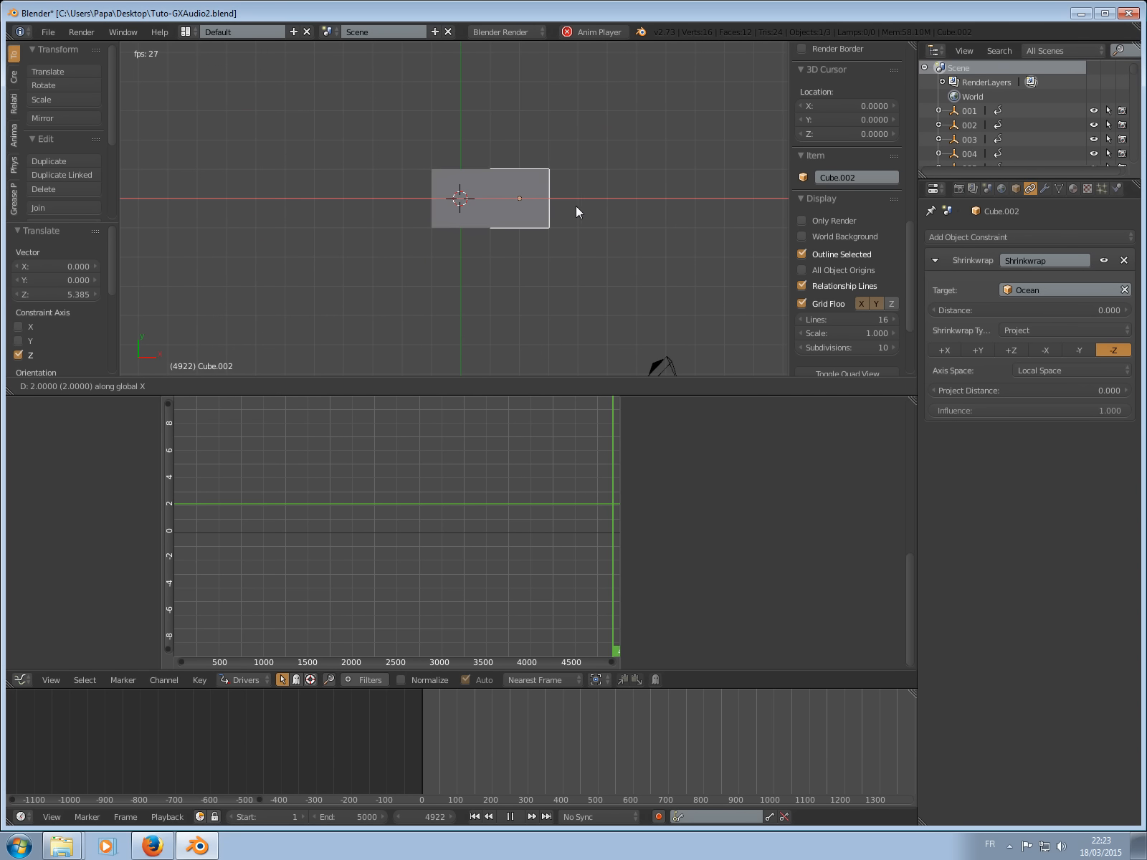
pyautogui.click(583, 207)
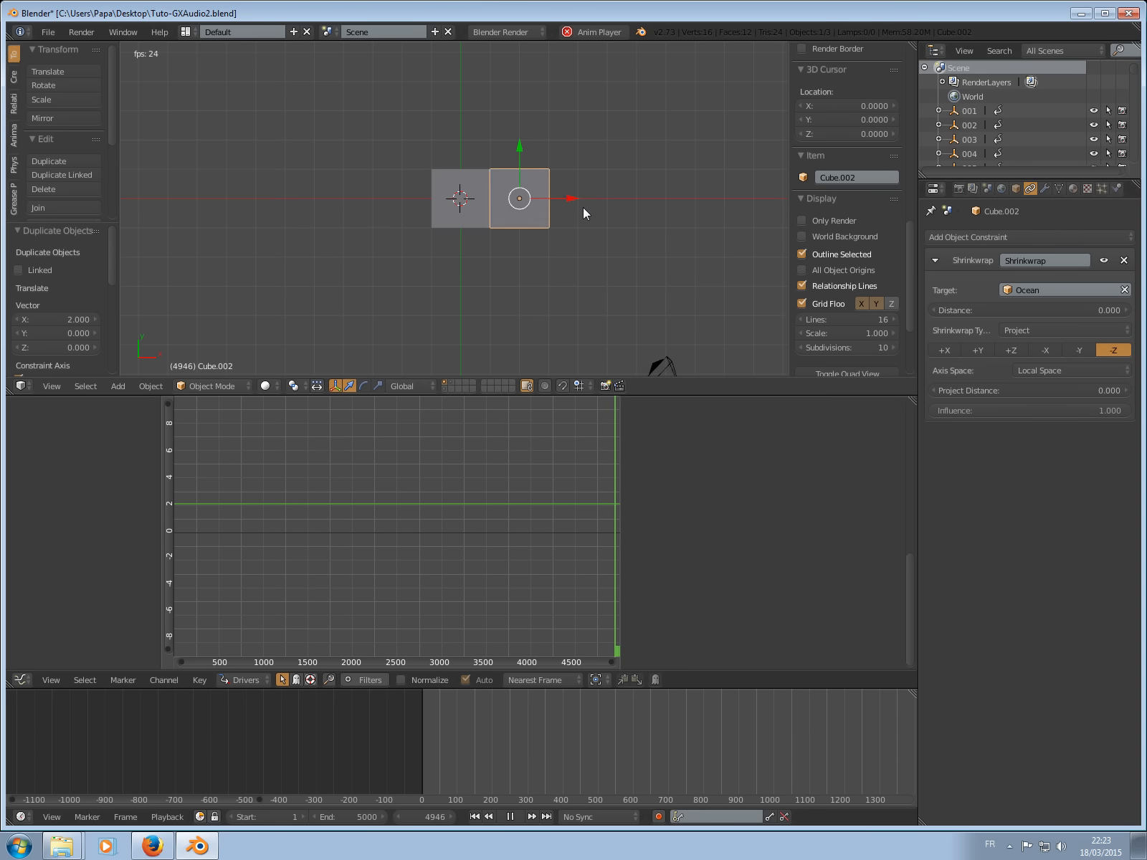
# Select both cubes and duplicate them 4 units along X to extend the row.
pyautogui.keyDown('shift'); pyautogui.rightClick(453, 206); pyautogui.keyUp('shift')
pyautogui.hotkey('shift', 'd')
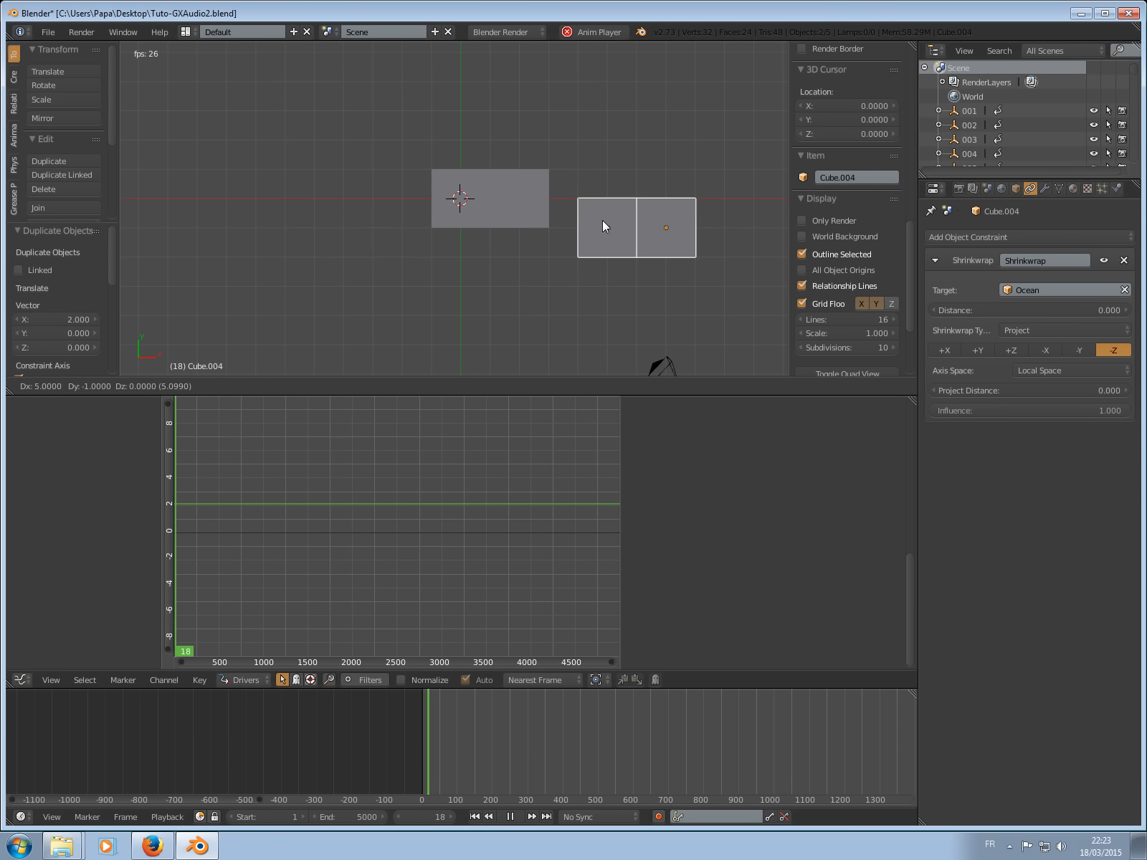
pyautogui.press('x')
pyautogui.click(578, 203)
# Select all four cubes and duplicate them -8 units along X.
pyautogui.keyDown('shift'); pyautogui.rightClick(460, 204); pyautogui.keyUp('shift')
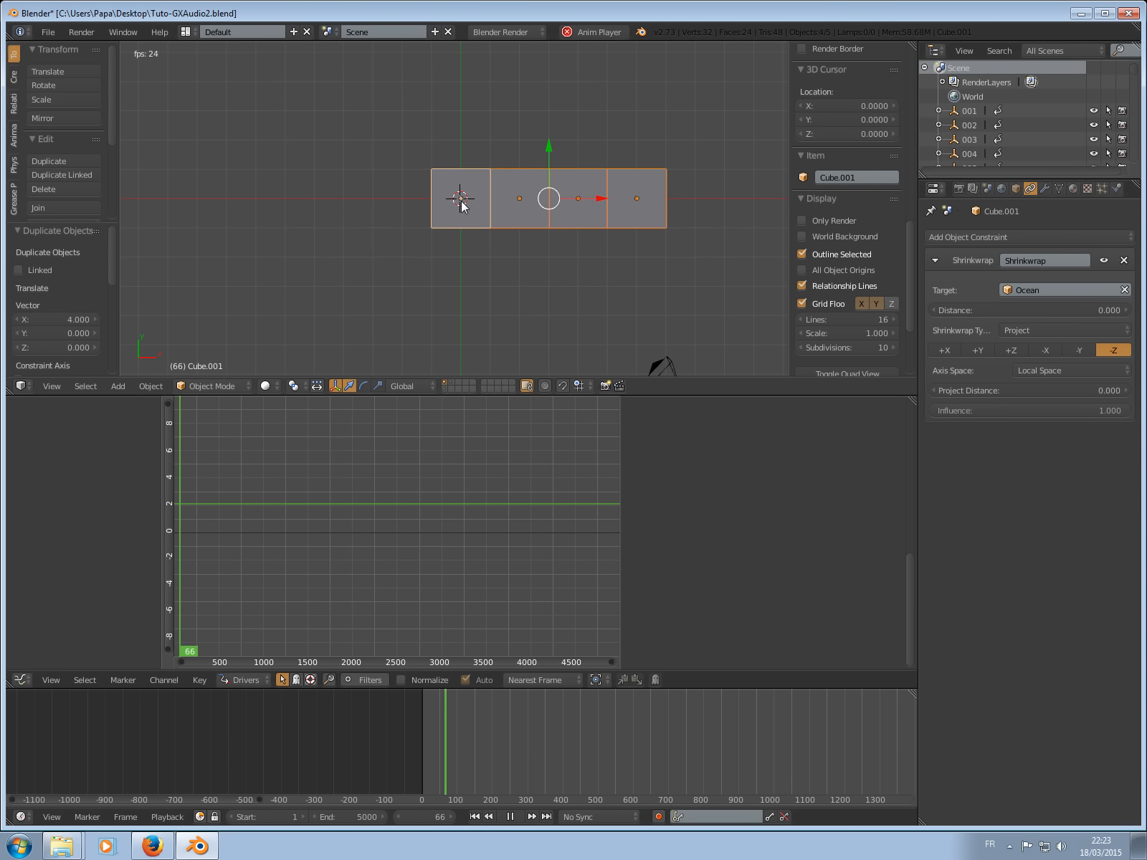
pyautogui.hotkey('shift', 'd')
pyautogui.press('x')
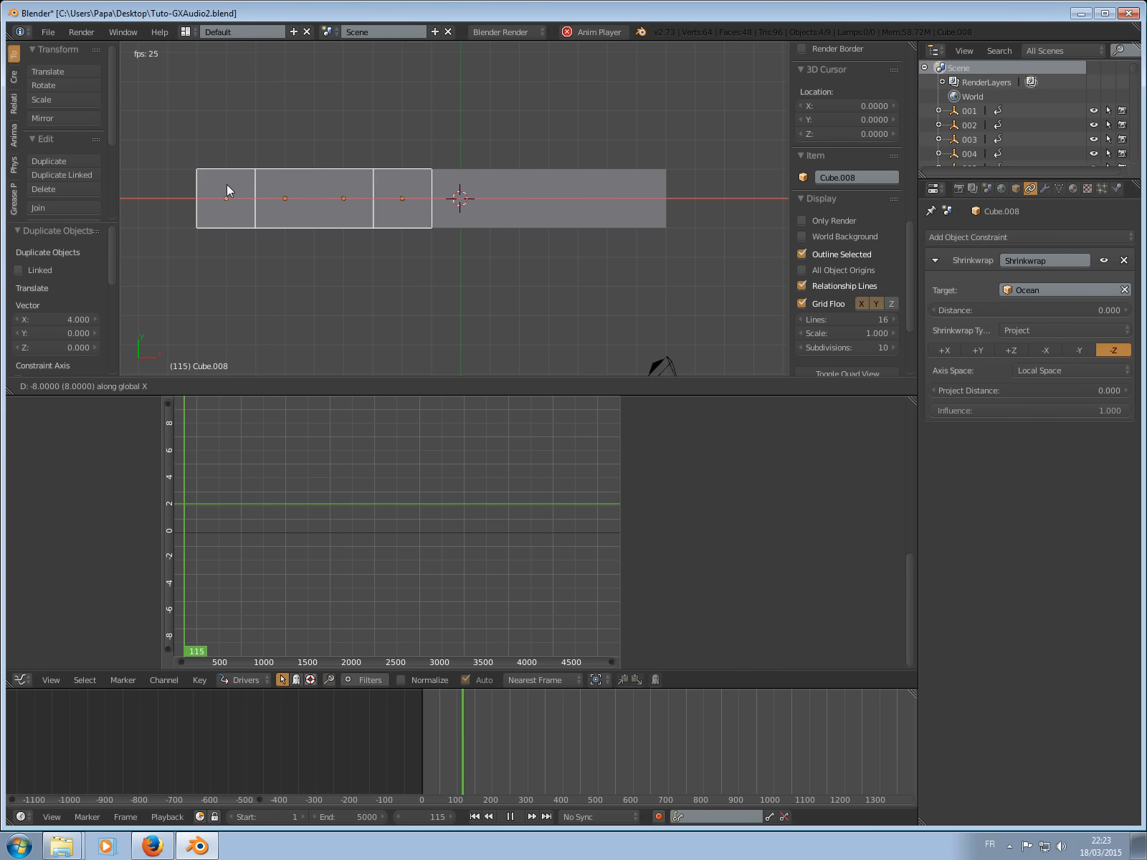
pyautogui.click(228, 185)
# Duplicate the cube at the +X end of the row 2 units along X.
pyautogui.rightClick(649, 201)
pyautogui.hotkey('shift', 'd')
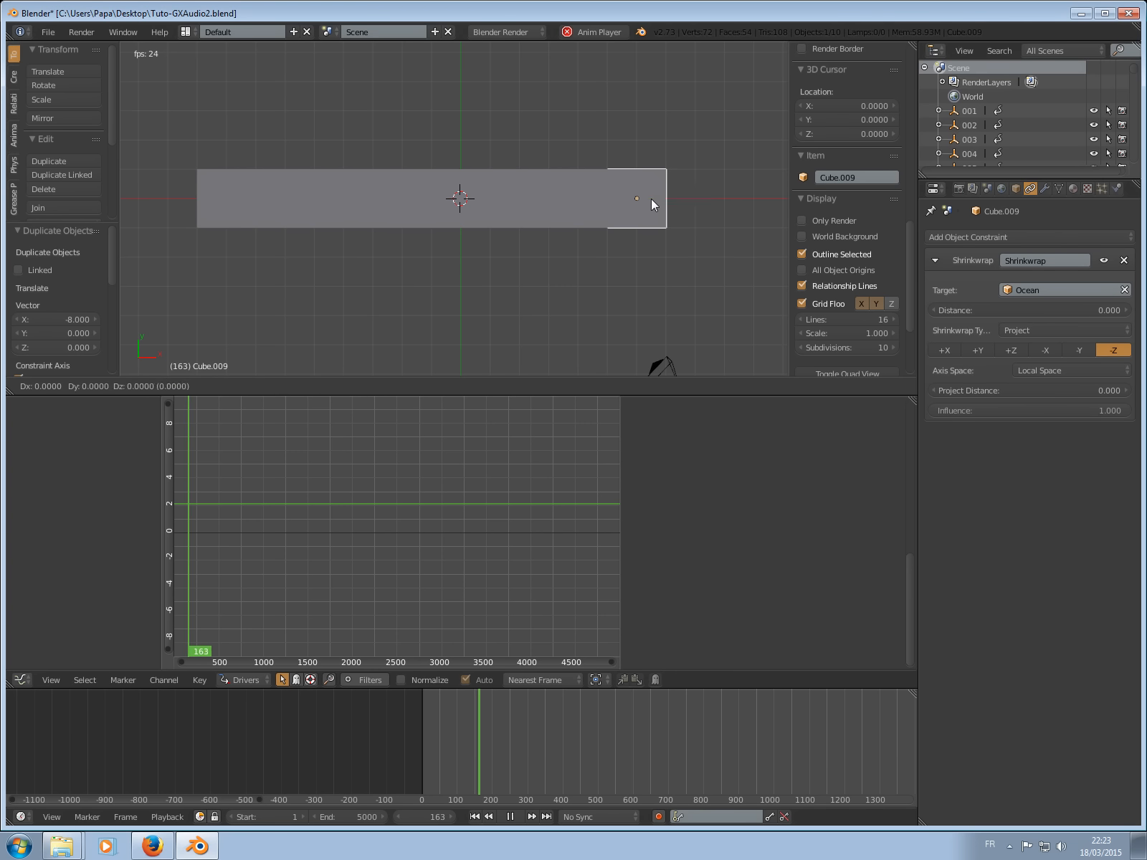
pyautogui.click(718, 199)
# Select all nine cubes of the row and duplicate them 2 units along Y.
pyautogui.scroll(-2, 538, 208)
pyautogui.rightClick(317, 195)
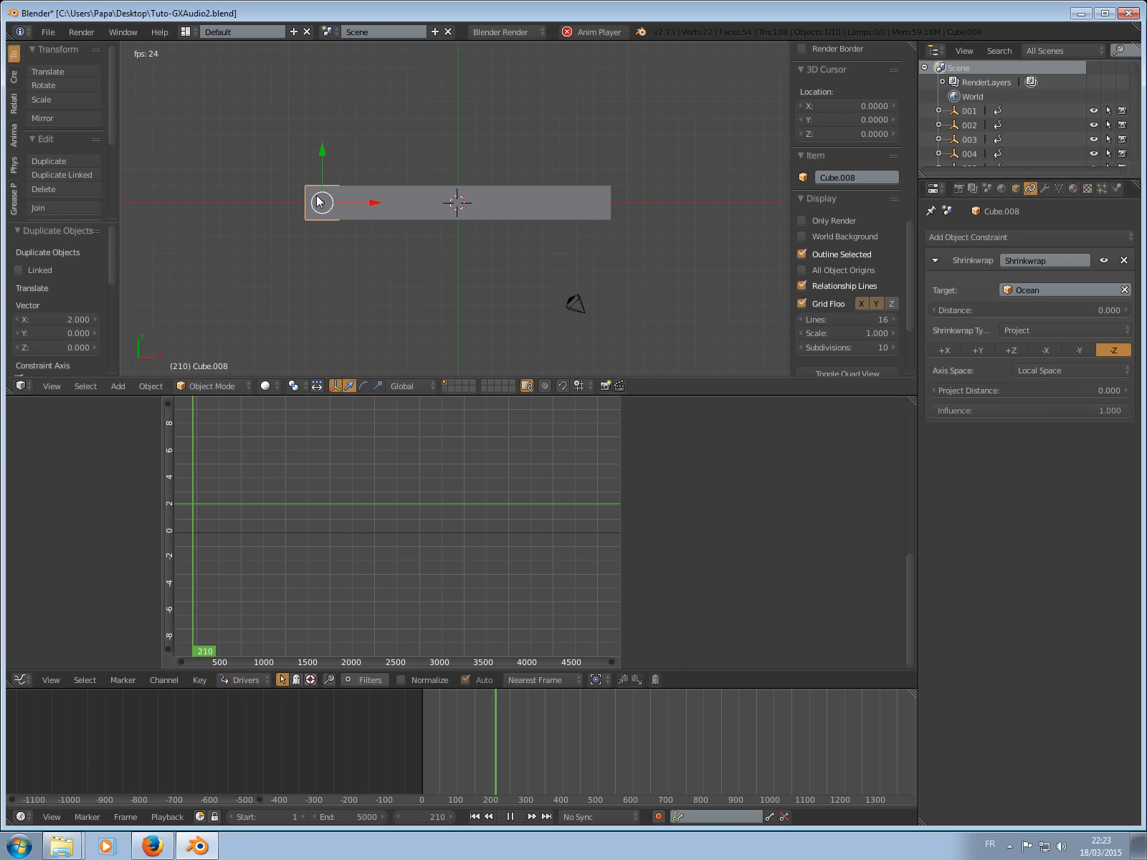
pyautogui.keyDown('shift'); pyautogui.rightClick(357, 203); pyautogui.keyUp('shift')
pyautogui.keyDown('shift'); pyautogui.rightClick(390, 203); pyautogui.keyUp('shift')
pyautogui.keyDown('shift'); pyautogui.rightClick(426, 202); pyautogui.keyUp('shift')
pyautogui.keyDown('shift'); pyautogui.rightClick(459, 202); pyautogui.keyUp('shift')
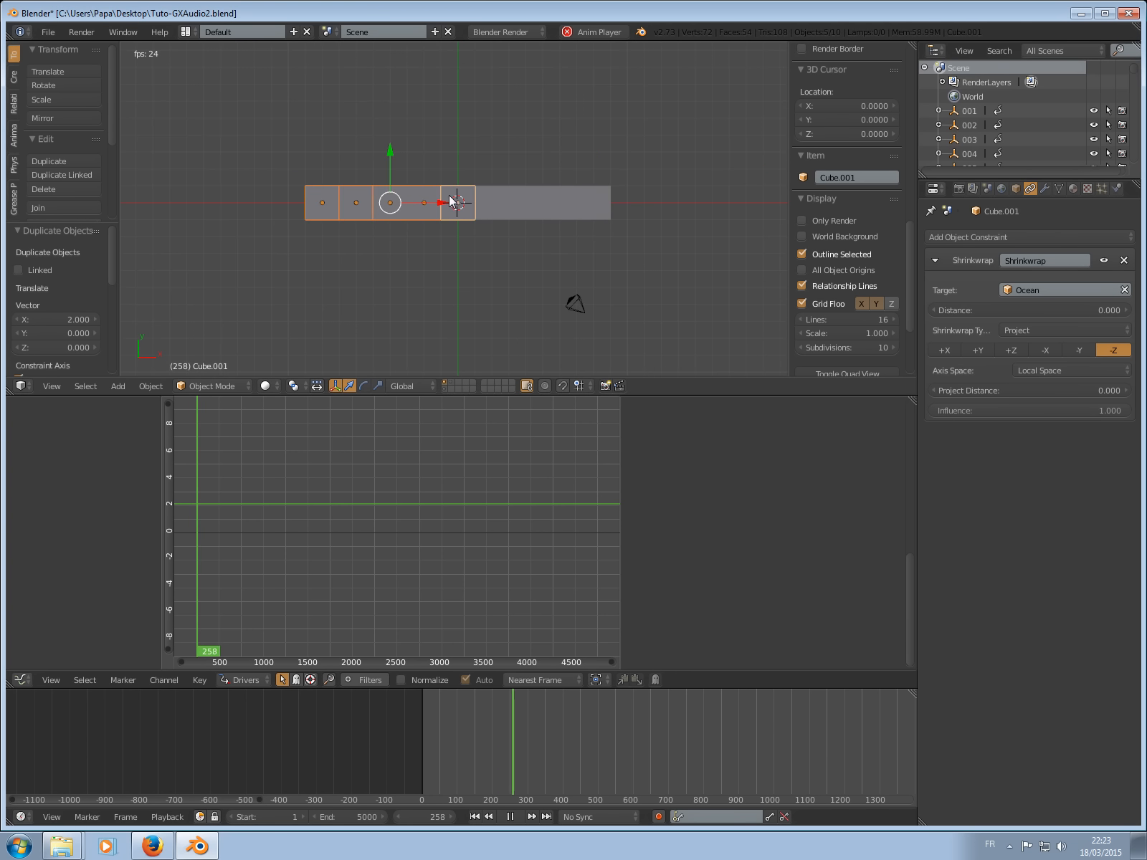
pyautogui.keyDown('shift'); pyautogui.rightClick(492, 202); pyautogui.keyUp('shift')
pyautogui.keyDown('shift'); pyautogui.rightClick(523, 198); pyautogui.keyUp('shift')
pyautogui.keyDown('shift'); pyautogui.rightClick(563, 198); pyautogui.keyUp('shift')
pyautogui.keyDown('shift'); pyautogui.rightClick(590, 202); pyautogui.keyUp('shift')
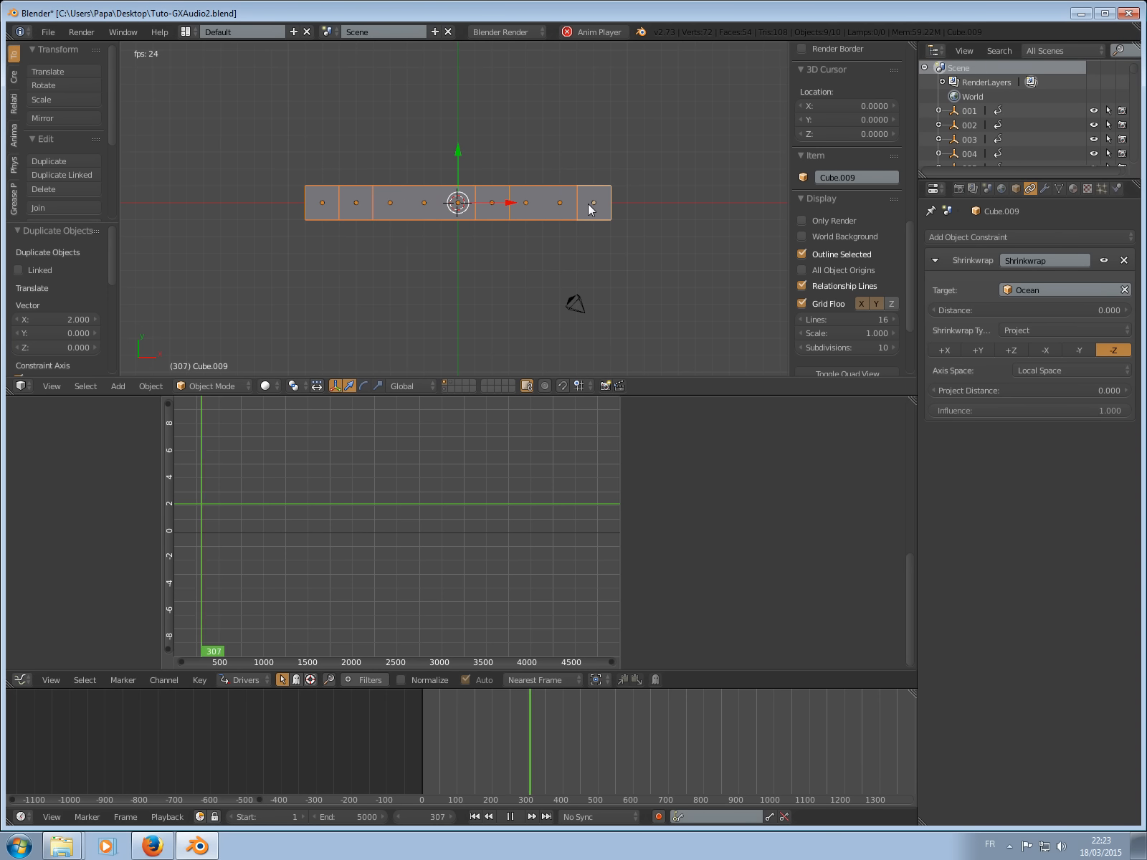
pyautogui.hotkey('shift', 'd')
pyautogui.click(588, 161)
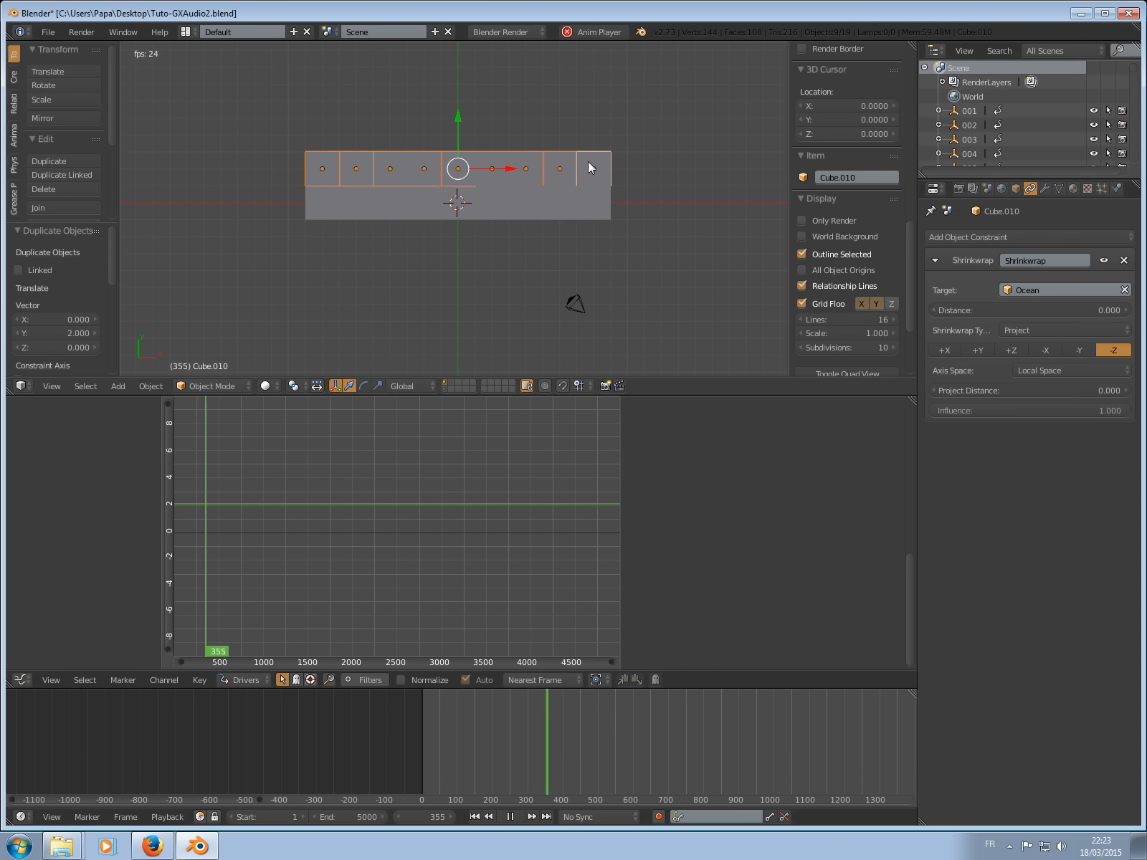
# Duplicate the newest cube row three more times, each copy 2 units further along Y.
pyautogui.hotkey('shift', 'd')
pyautogui.click(588, 124)
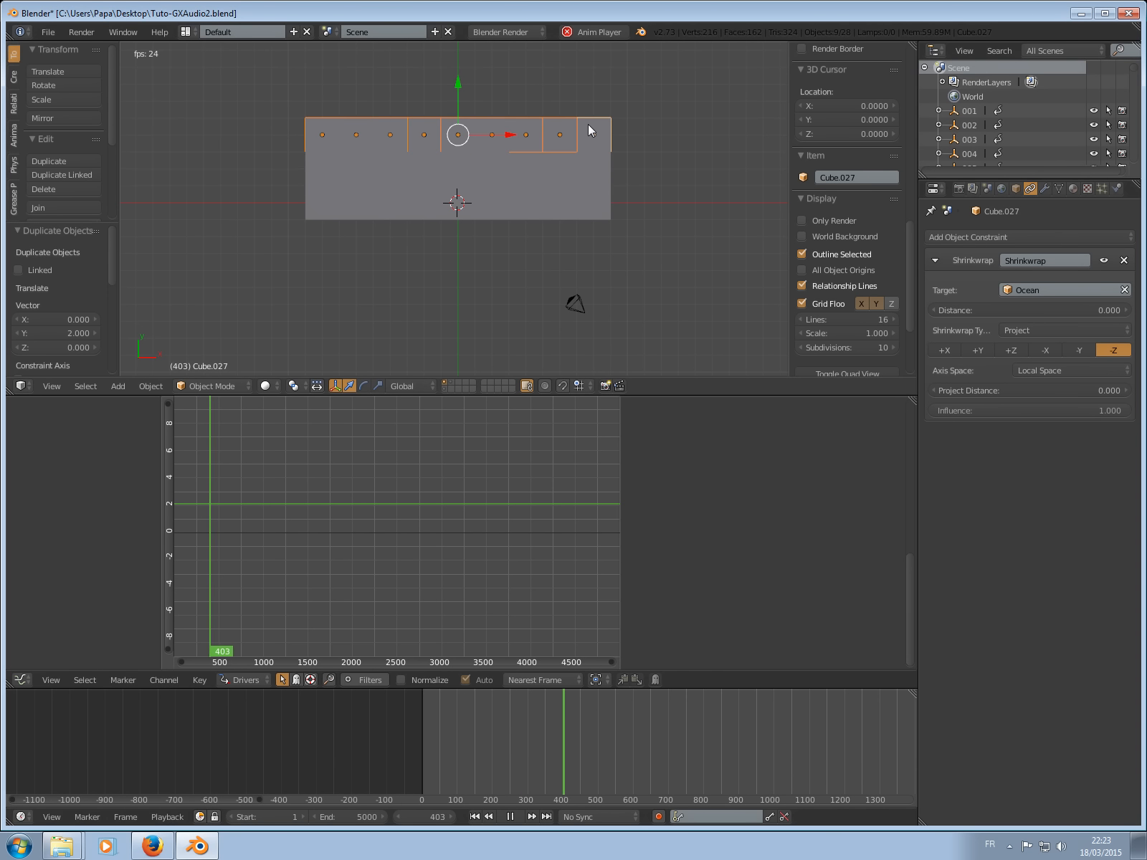
pyautogui.hotkey('shift', 'd')
pyautogui.click(589, 113)
pyautogui.keyDown('shift'); pyautogui.moveTo(589, 113); pyautogui.dragTo(589, 185, button='middle'); pyautogui.keyUp('shift')
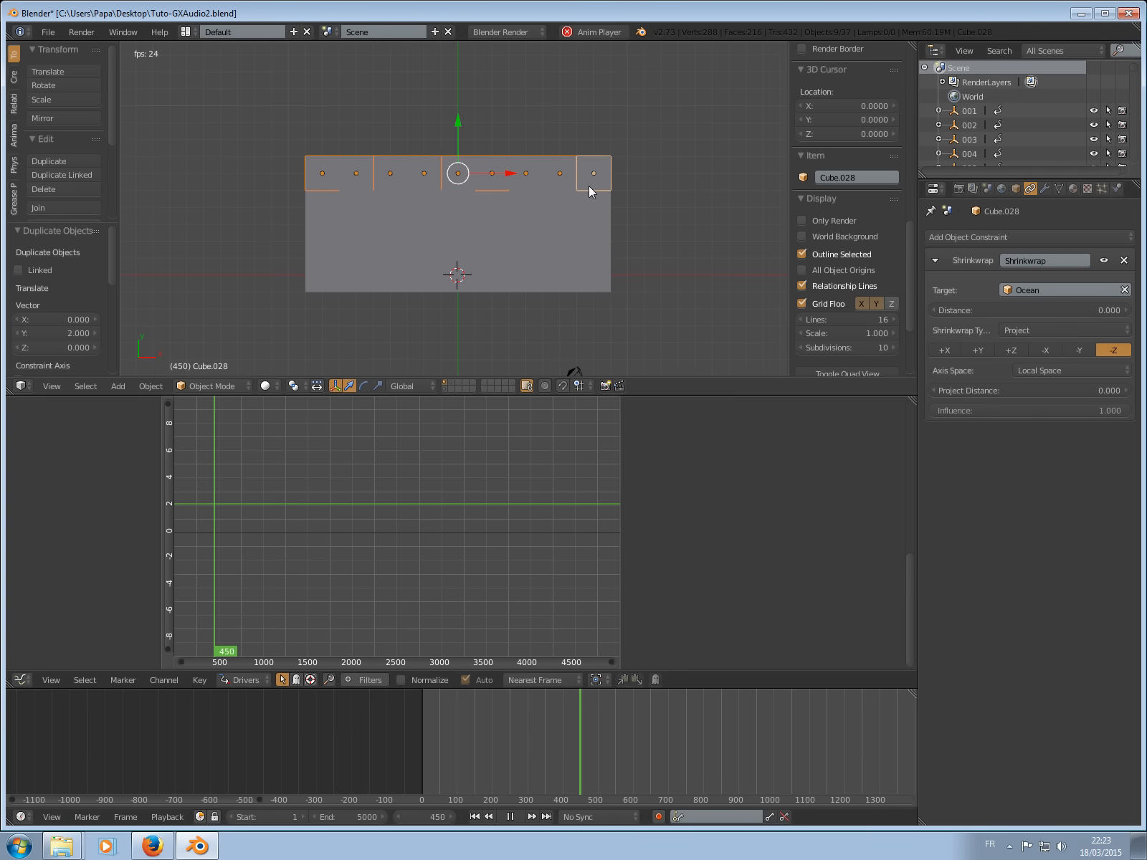
pyautogui.hotkey('shift', 'd')
pyautogui.click(594, 149)
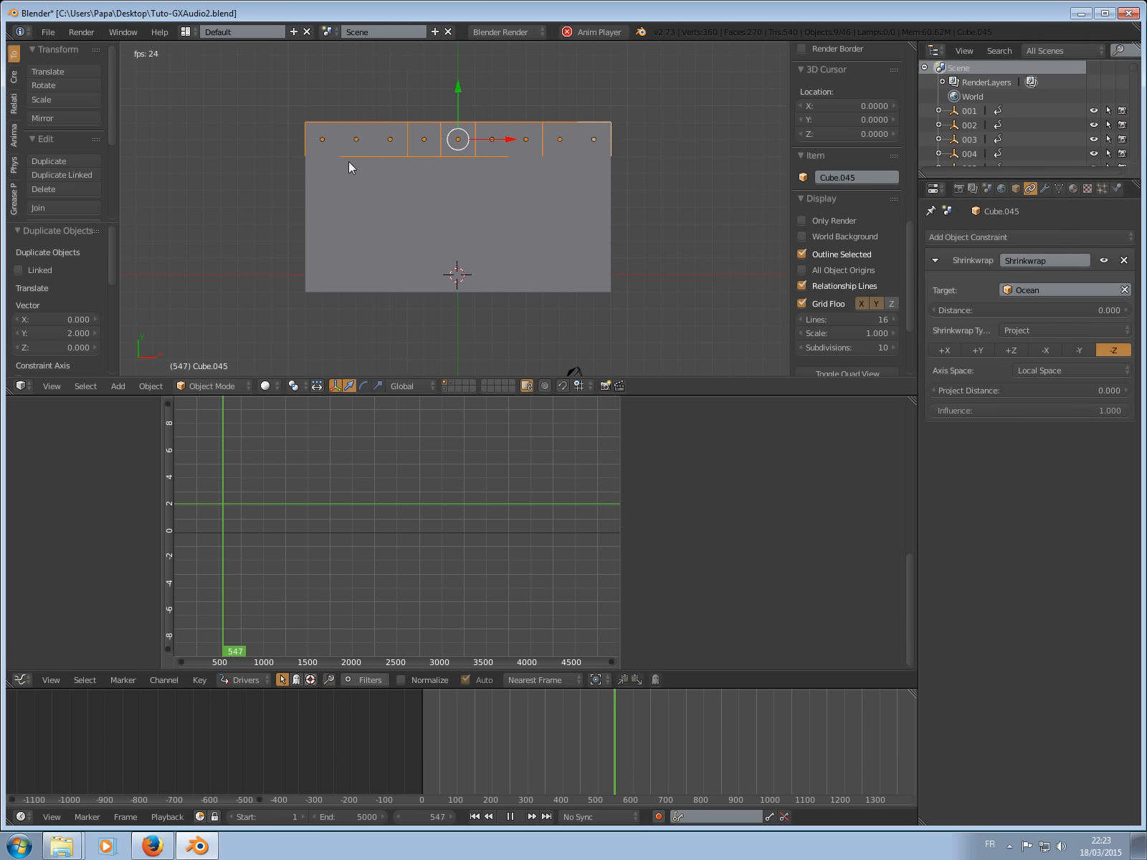
# Circle-select the remaining cubes of the five rows and duplicate the selected block -10 units along Y.
pyautogui.press('c')
pyautogui.moveTo(325, 153)
pyautogui.mouseDown()
pyautogui.moveTo(396, 275)
pyautogui.moveTo(365, 206)
pyautogui.moveTo(443, 169)
pyautogui.moveTo(482, 249)
pyautogui.moveTo(499, 174)
pyautogui.moveTo(560, 197)
pyautogui.moveTo(528, 273)
pyautogui.moveTo(575, 261)
pyautogui.moveTo(543, 286)
pyautogui.moveTo(533, 202)
pyautogui.mouseUp()
pyautogui.rightClick(532, 203)
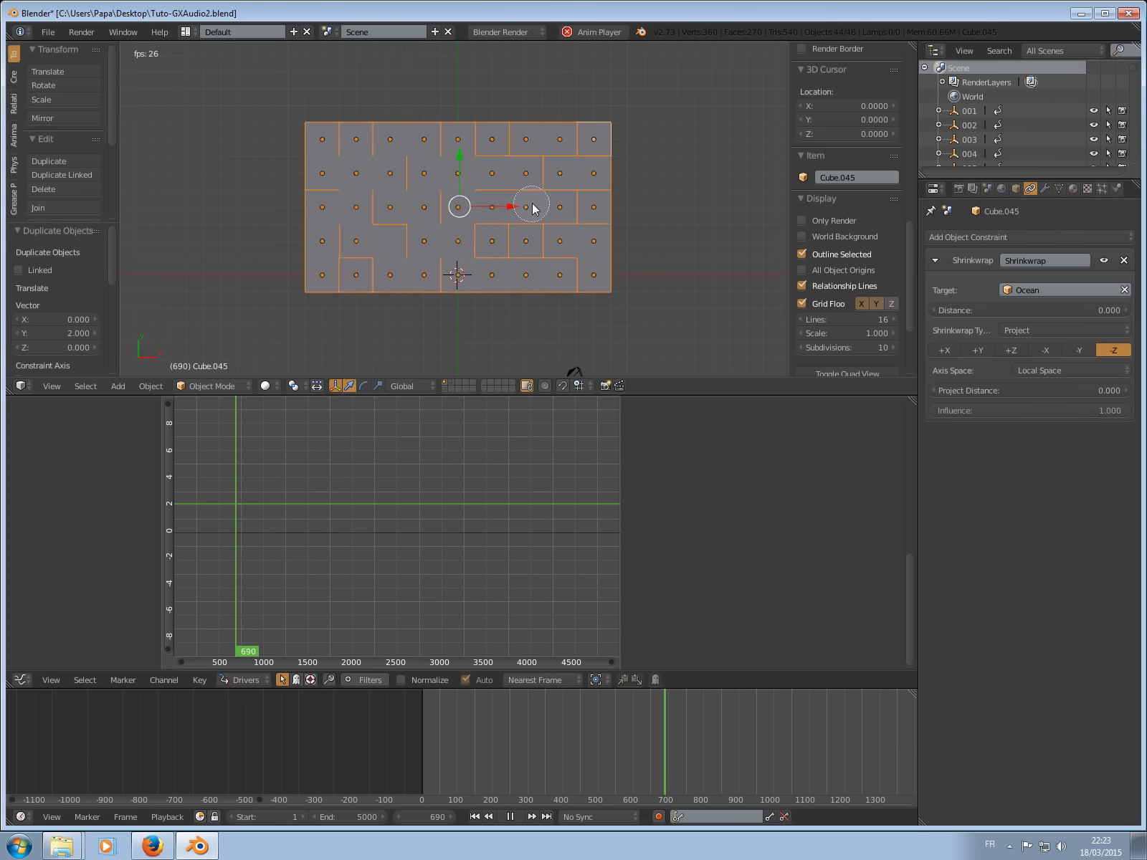
pyautogui.scroll(-3, 532, 203)
pyautogui.keyDown('shift'); pyautogui.moveTo(521, 249); pyautogui.dragTo(522, 200, button='middle'); pyautogui.keyUp('shift')
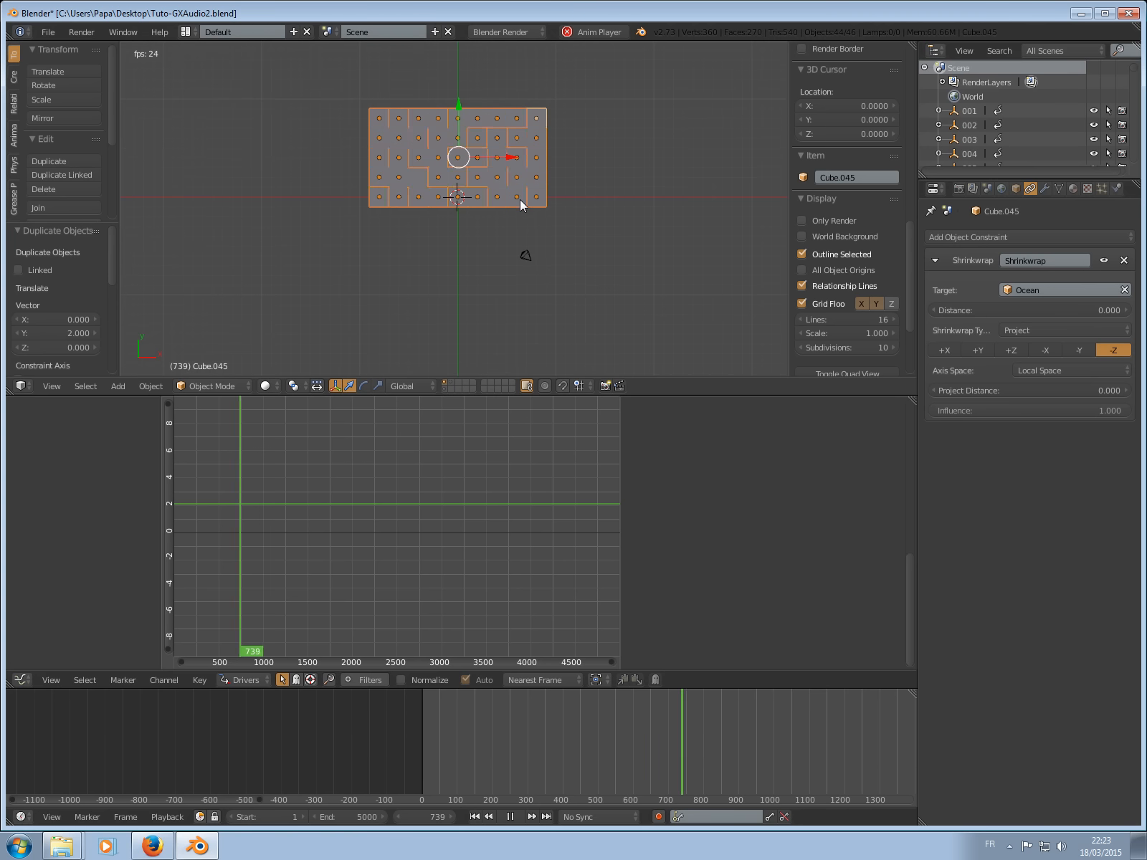
pyautogui.hotkey('shift', 'd')
pyautogui.press('y')
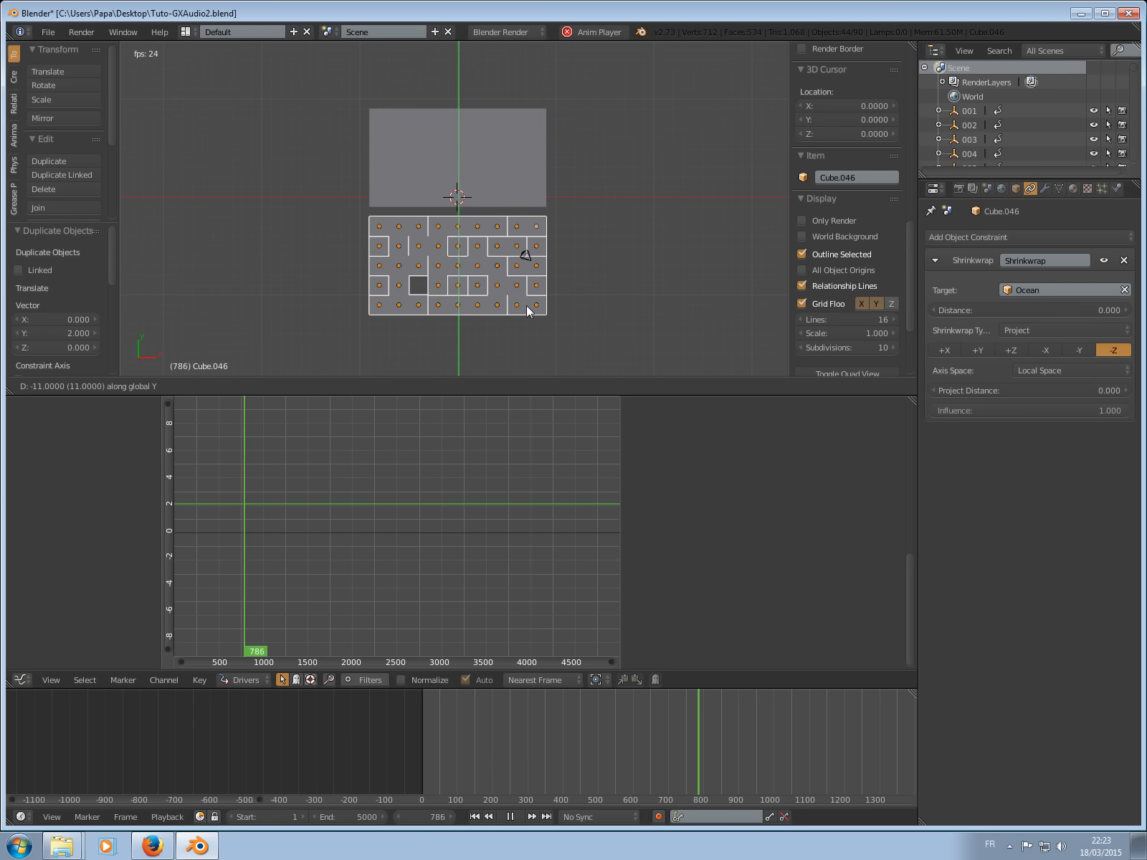
pyautogui.press('Return')
# Fill the gap in the copied block by duplicating its neighbouring cube -2 units along X, then inspect the moving grid in perspective.
pyautogui.scroll(3, 418, 276)
pyautogui.rightClick(462, 256)
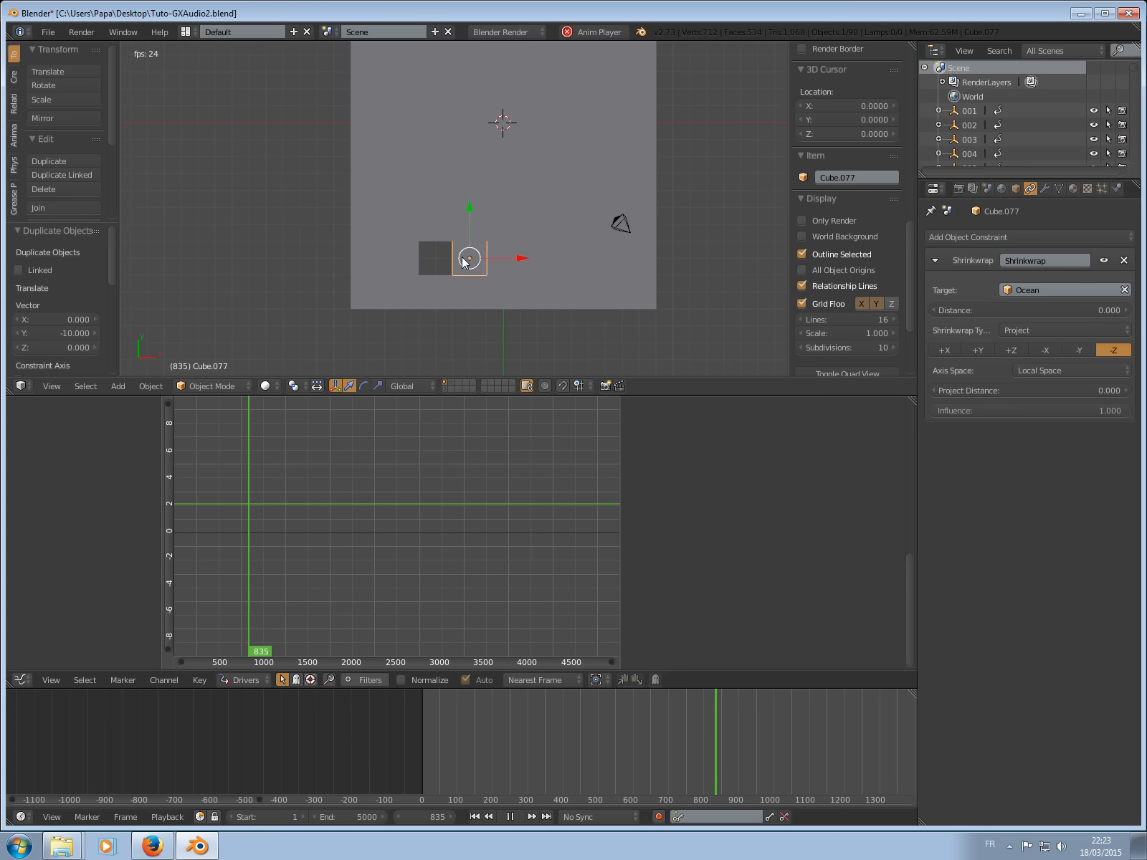
pyautogui.hotkey('shift', 'd')
pyautogui.click(422, 257)
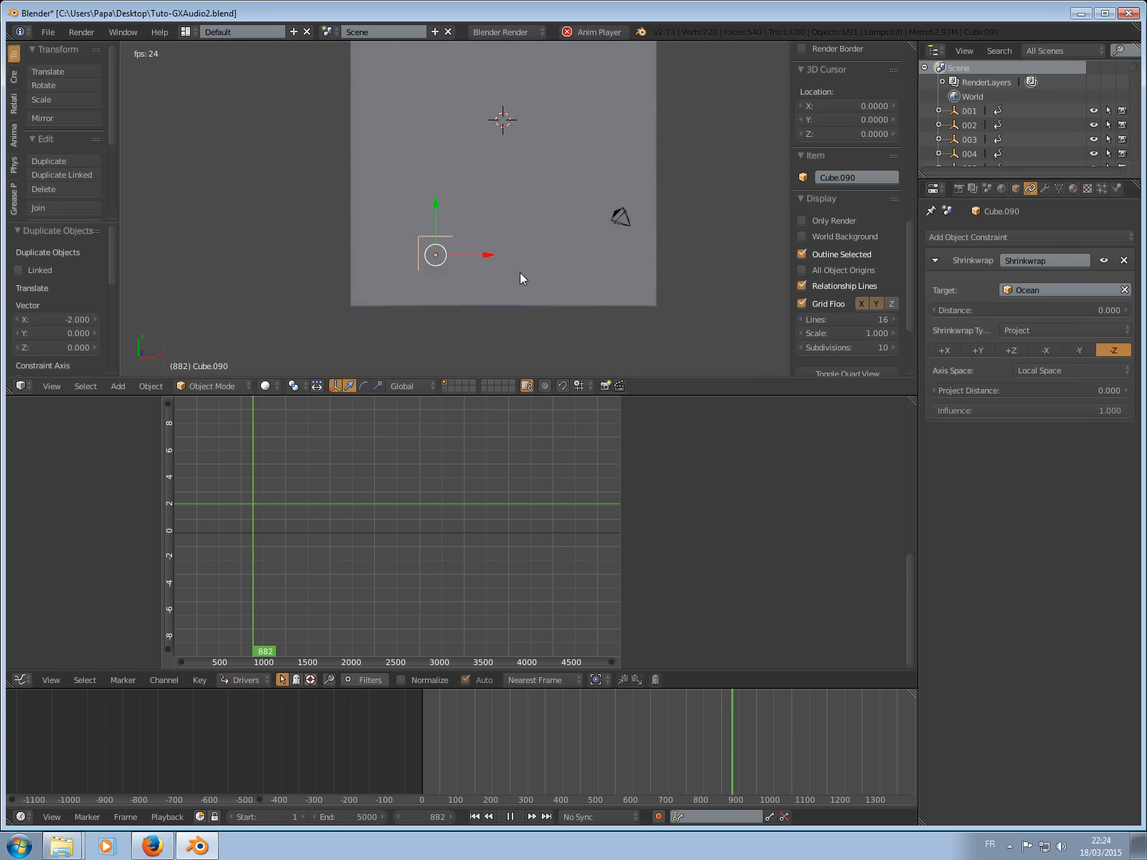
pyautogui.moveTo(520, 272); pyautogui.dragTo(573, 227, button='middle')
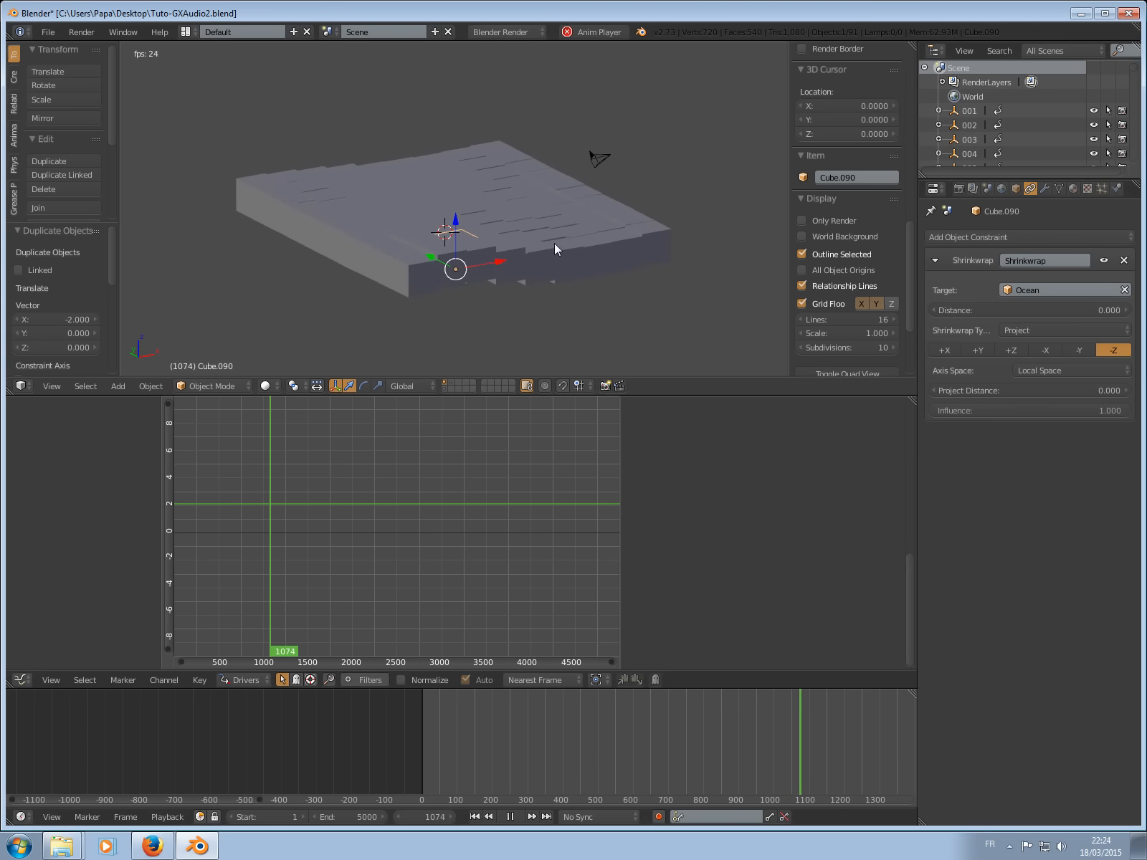
# Select twenty scattered cubes along the grid's edges and in its interior and delete them.
pyautogui.moveTo(470, 227); pyautogui.dragTo(484, 260, button='middle')
pyautogui.scroll(2, 473, 257)
pyautogui.press('Tab')
pyautogui.scroll(-3, 484, 259)
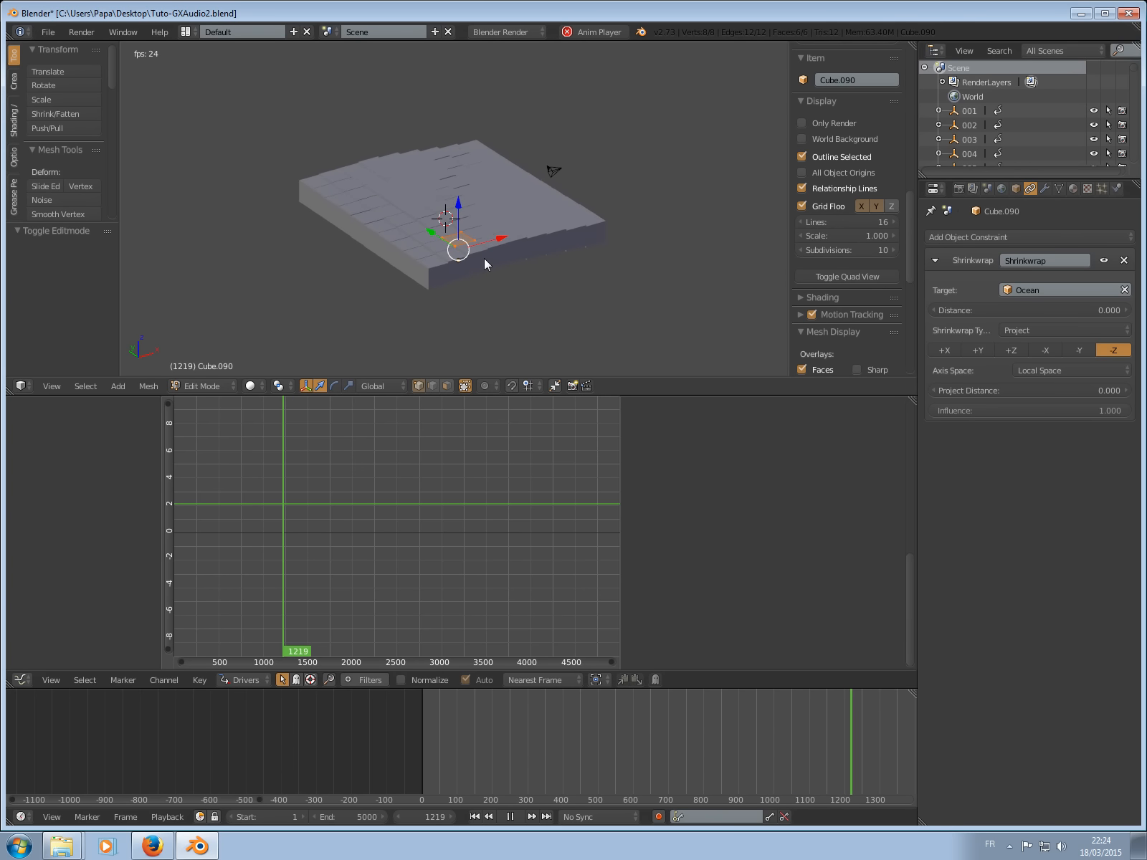
pyautogui.moveTo(479, 215); pyautogui.dragTo(490, 264, button='middle')
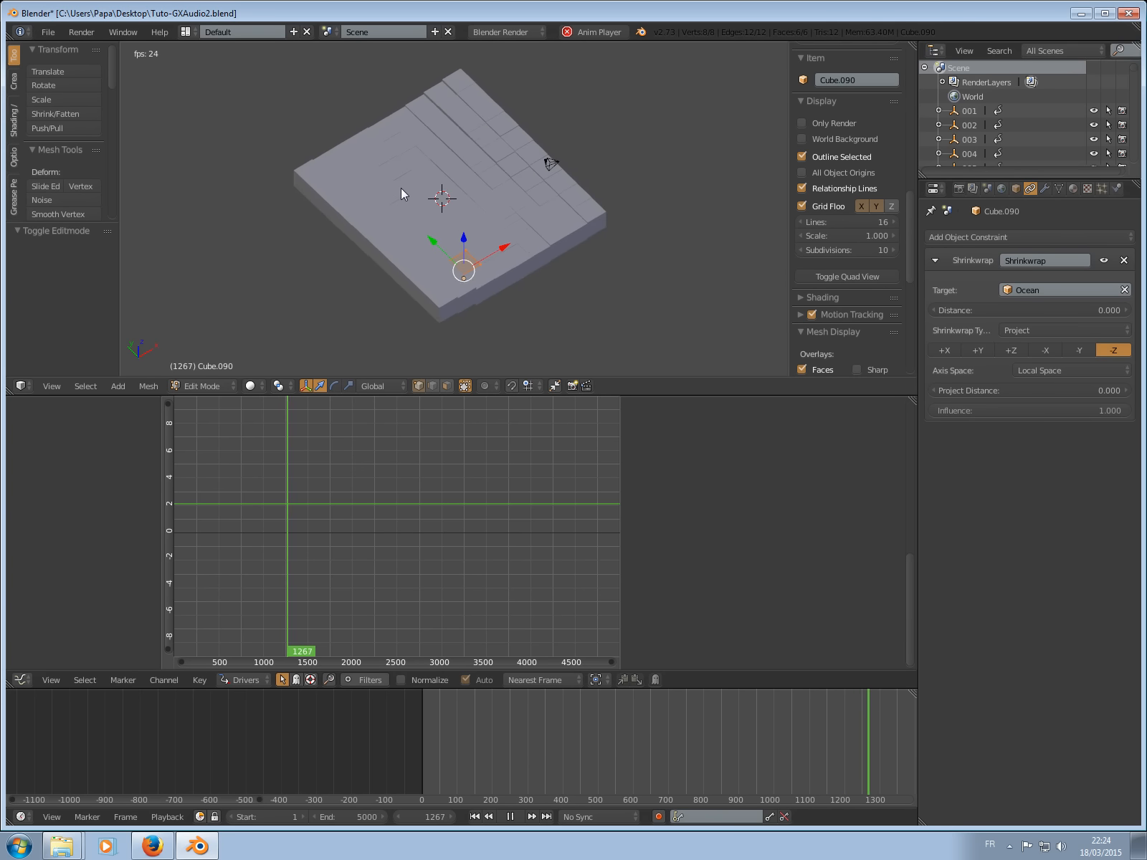
pyautogui.press('Tab')
pyautogui.rightClick(401, 119)
pyautogui.keyDown('shift'); pyautogui.rightClick(363, 138); pyautogui.keyUp('shift')
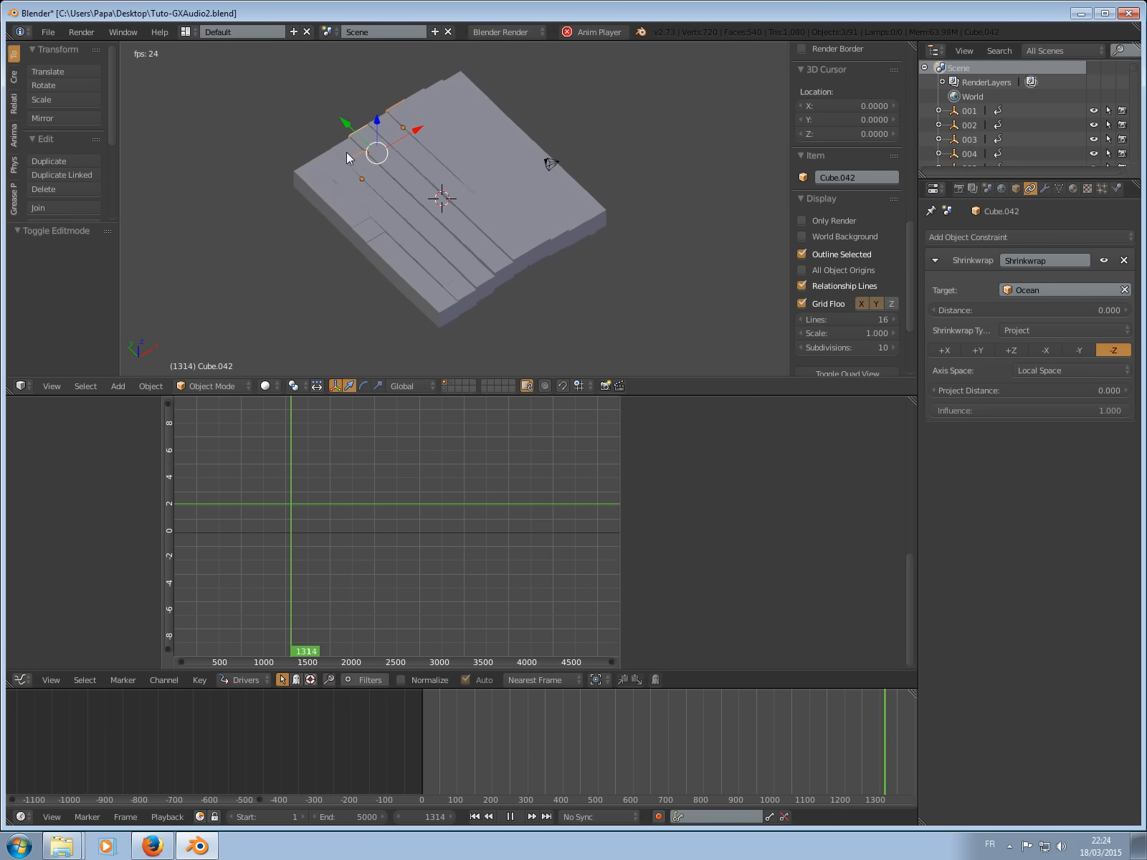
pyautogui.keyDown('shift'); pyautogui.rightClick(327, 163); pyautogui.keyUp('shift')
pyautogui.keyDown('shift'); pyautogui.rightClick(337, 200); pyautogui.keyUp('shift')
pyautogui.keyDown('shift'); pyautogui.rightClick(365, 227); pyautogui.keyUp('shift')
pyautogui.keyDown('shift'); pyautogui.rightClick(511, 157); pyautogui.keyUp('shift')
pyautogui.keyDown('shift'); pyautogui.rightClick(488, 107); pyautogui.keyUp('shift')
pyautogui.keyDown('shift'); pyautogui.rightClick(469, 82); pyautogui.keyUp('shift')
pyautogui.keyDown('shift'); pyautogui.rightClick(457, 82); pyautogui.keyUp('shift')
pyautogui.keyDown('shift'); pyautogui.rightClick(448, 155); pyautogui.keyUp('shift')
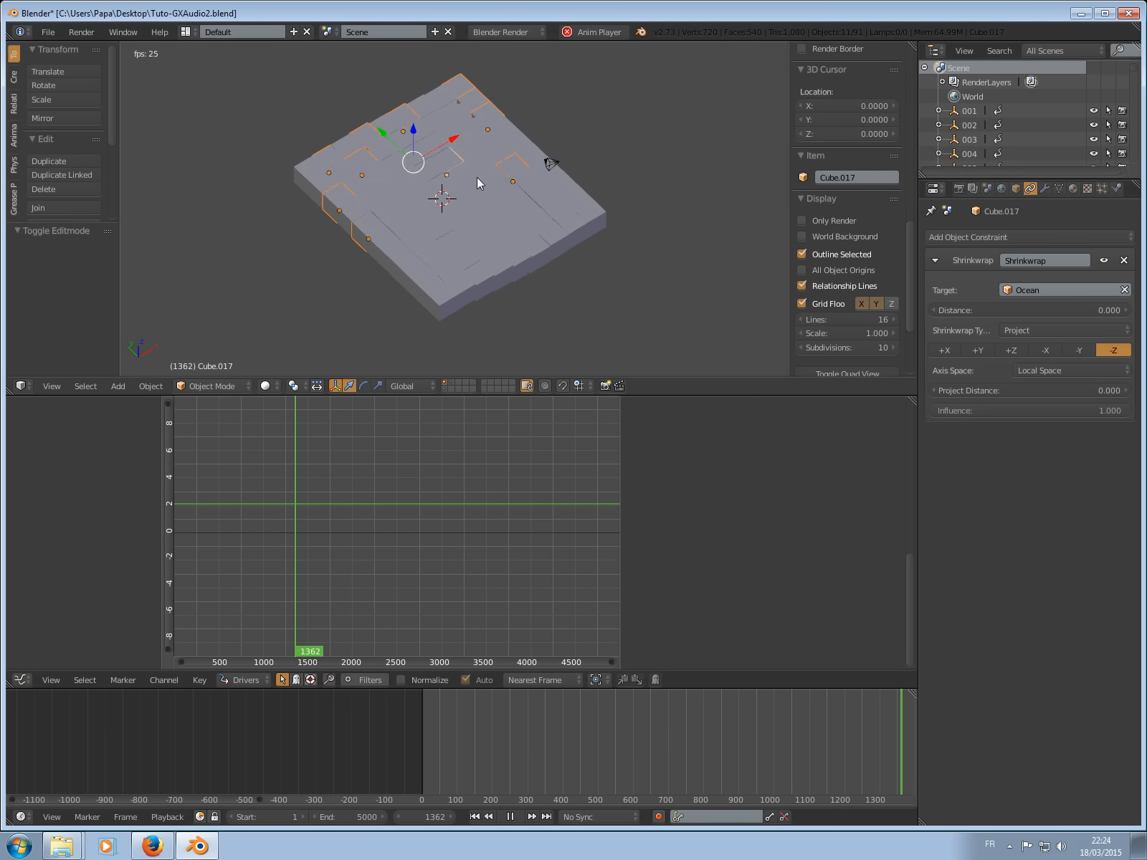
pyautogui.keyDown('shift'); pyautogui.rightClick(556, 208); pyautogui.keyUp('shift')
pyautogui.keyDown('shift'); pyautogui.rightClick(576, 196); pyautogui.keyUp('shift')
pyautogui.keyDown('shift'); pyautogui.rightClick(588, 211); pyautogui.keyUp('shift')
pyautogui.keyDown('shift'); pyautogui.rightClick(552, 238); pyautogui.keyUp('shift')
pyautogui.keyDown('shift'); pyautogui.rightClick(534, 256); pyautogui.keyUp('shift')
pyautogui.keyDown('shift'); pyautogui.rightClick(459, 290); pyautogui.keyUp('shift')
pyautogui.keyDown('shift'); pyautogui.rightClick(408, 248); pyautogui.keyUp('shift')
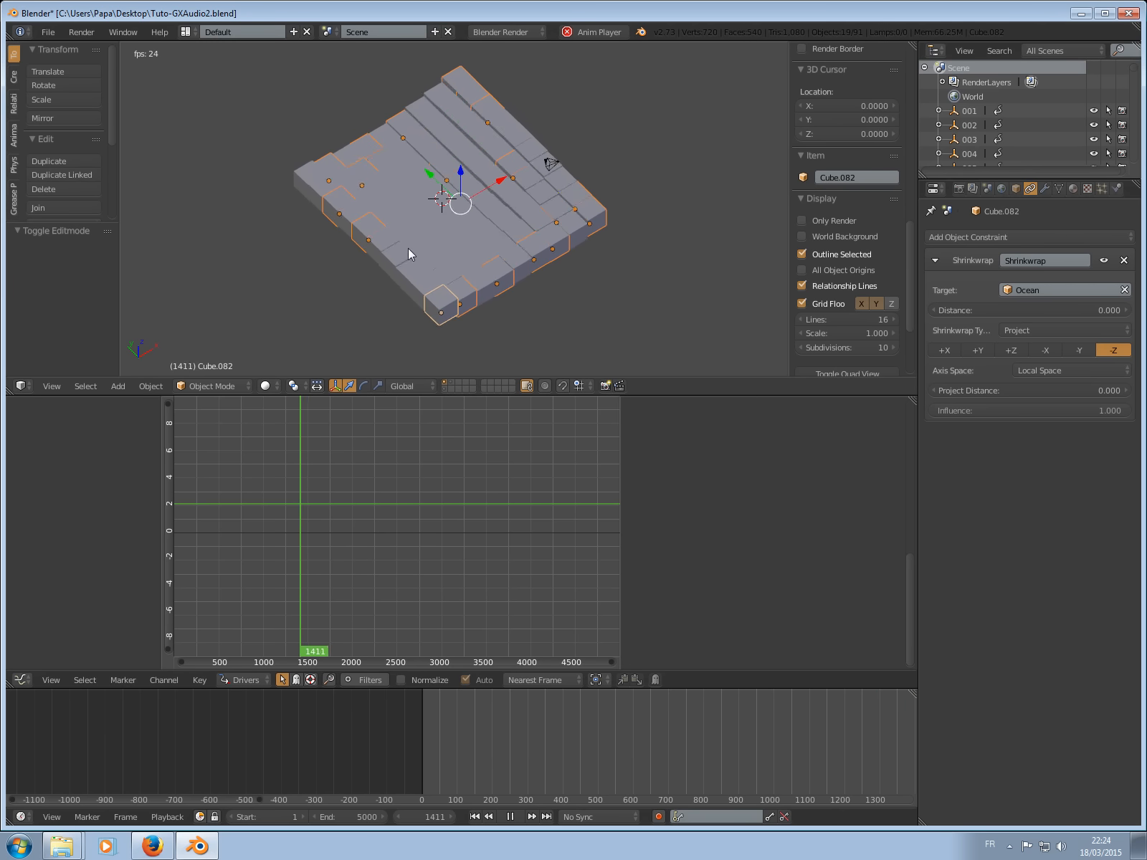
pyautogui.keyDown('shift'); pyautogui.rightClick(522, 248); pyautogui.keyUp('shift')
pyautogui.press('x')
pyautogui.click(503, 245)
# Delete seven more scattered cubes from the far and side parts of the thinned grid.
pyautogui.moveTo(502, 245)
pyautogui.mouseDown(button='middle')
pyautogui.moveTo(549, 239)
pyautogui.moveTo(510, 220)
pyautogui.mouseUp(button='middle')
pyautogui.rightClick(514, 200)
pyautogui.keyDown('shift'); pyautogui.rightClick(547, 185); pyautogui.keyUp('shift')
pyautogui.keyDown('shift'); pyautogui.rightClick(515, 166); pyautogui.keyUp('shift')
pyautogui.keyDown('shift'); pyautogui.rightClick(499, 158); pyautogui.keyUp('shift')
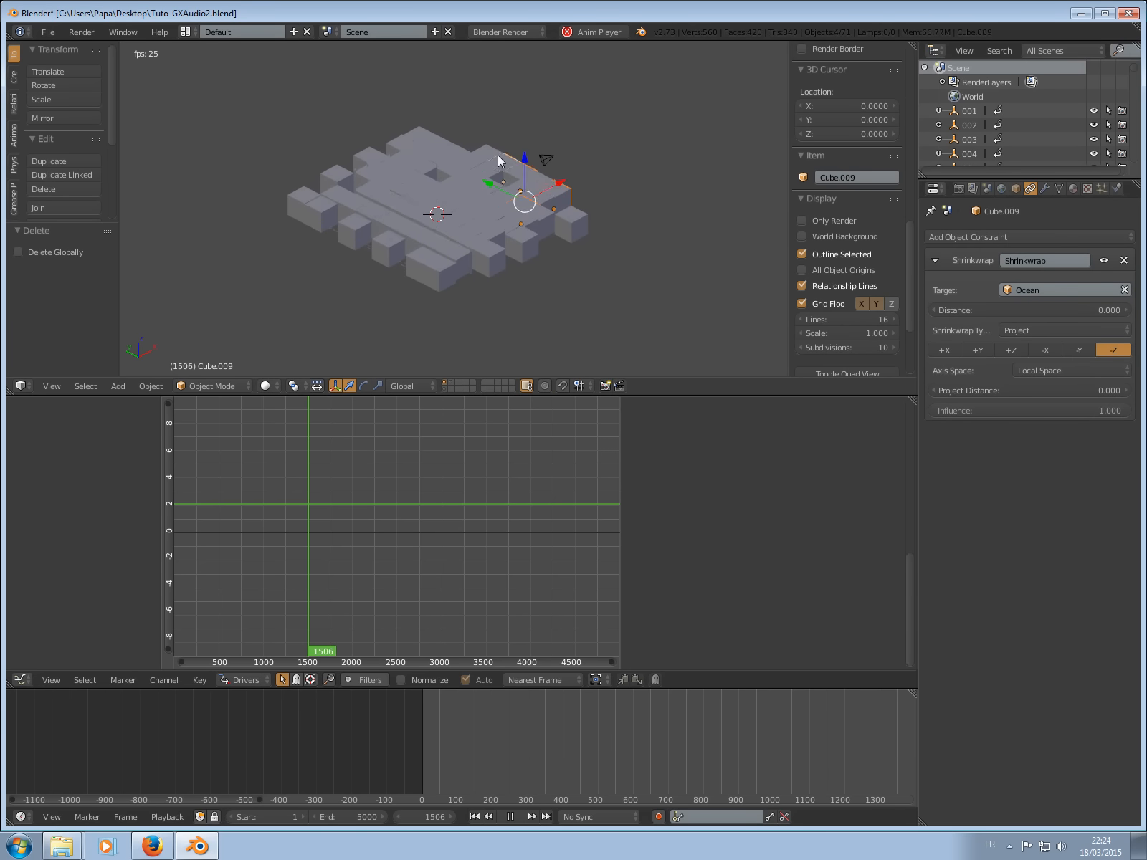
pyautogui.keyDown('shift'); pyautogui.rightClick(430, 138); pyautogui.keyUp('shift')
pyautogui.keyDown('shift'); pyautogui.rightClick(413, 129); pyautogui.keyUp('shift')
pyautogui.keyDown('shift'); pyautogui.rightClick(404, 163); pyautogui.keyUp('shift')
pyautogui.press('x')
pyautogui.click(451, 198)
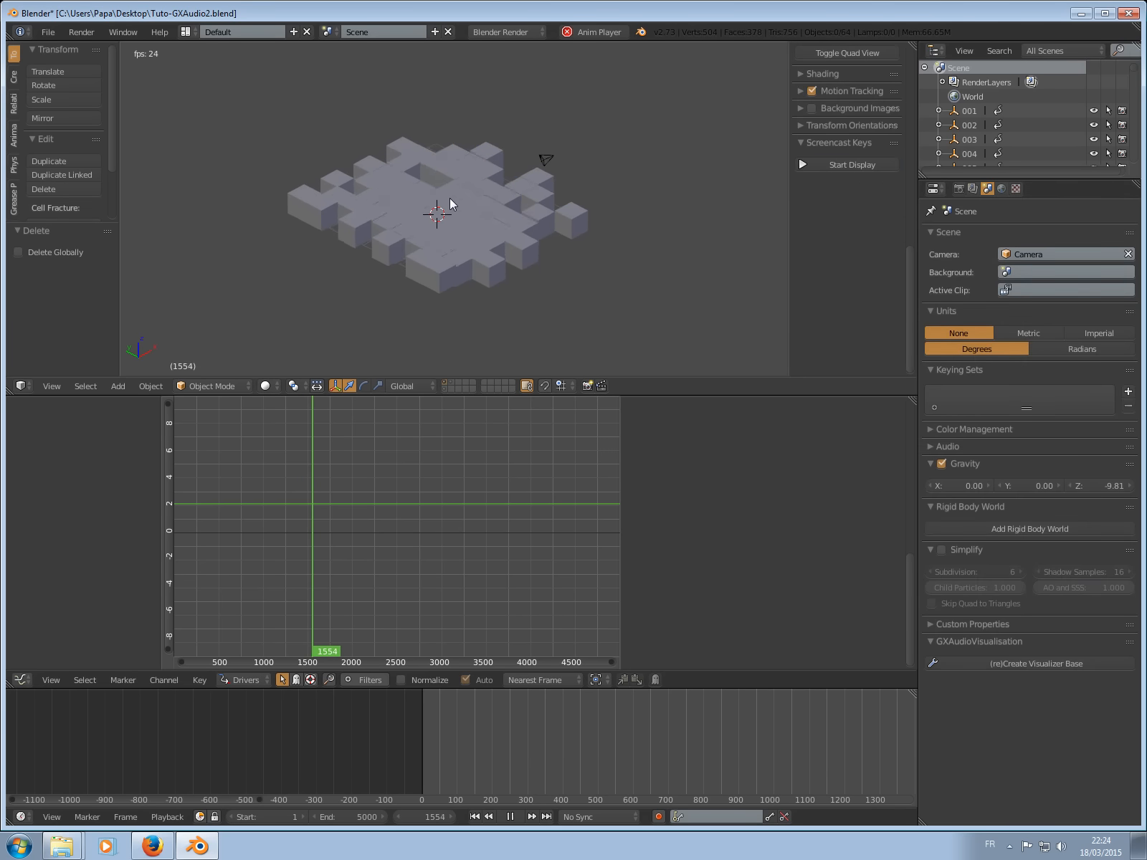
# Delete two more cubes from the middle of the grid and another single cube near its front edge.
pyautogui.moveTo(450, 198); pyautogui.dragTo(454, 164, button='middle')
pyautogui.rightClick(405, 177)
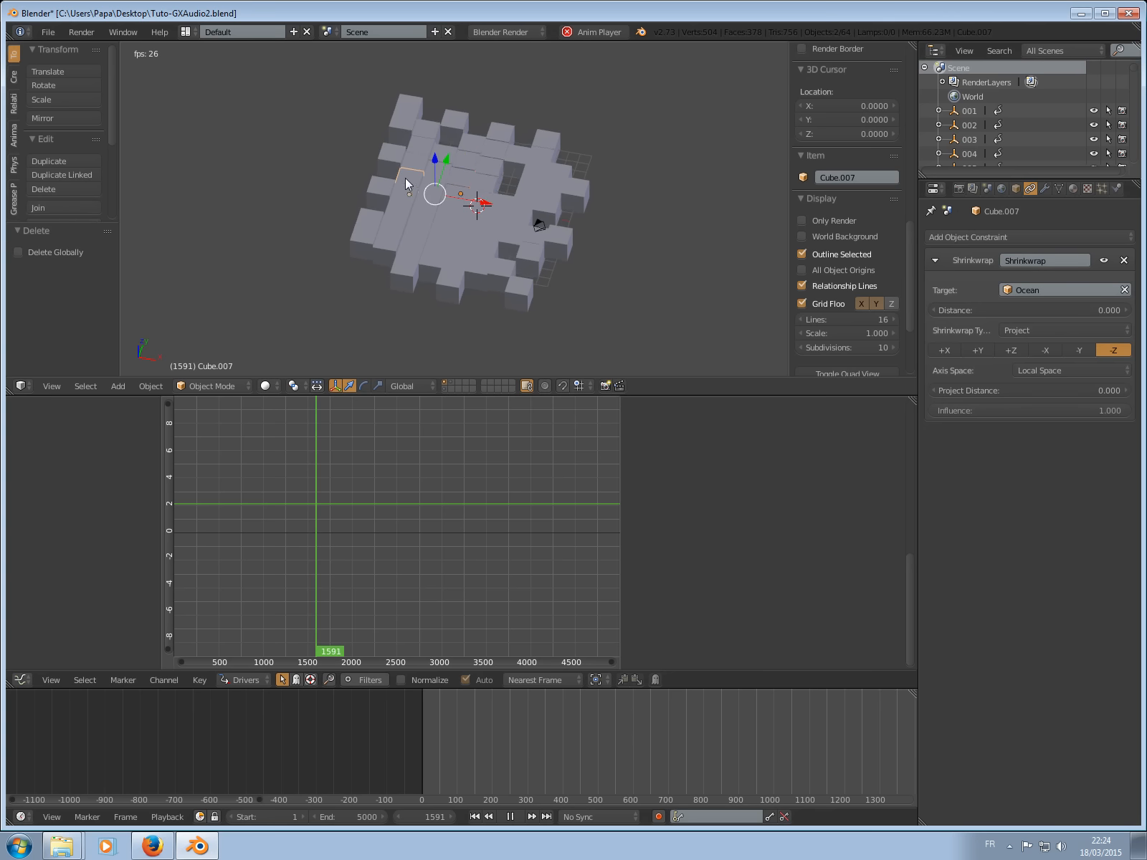
pyautogui.press('x')
pyautogui.click(437, 234)
pyautogui.moveTo(530, 223); pyautogui.dragTo(522, 249, button='middle')
pyautogui.rightClick(494, 255)
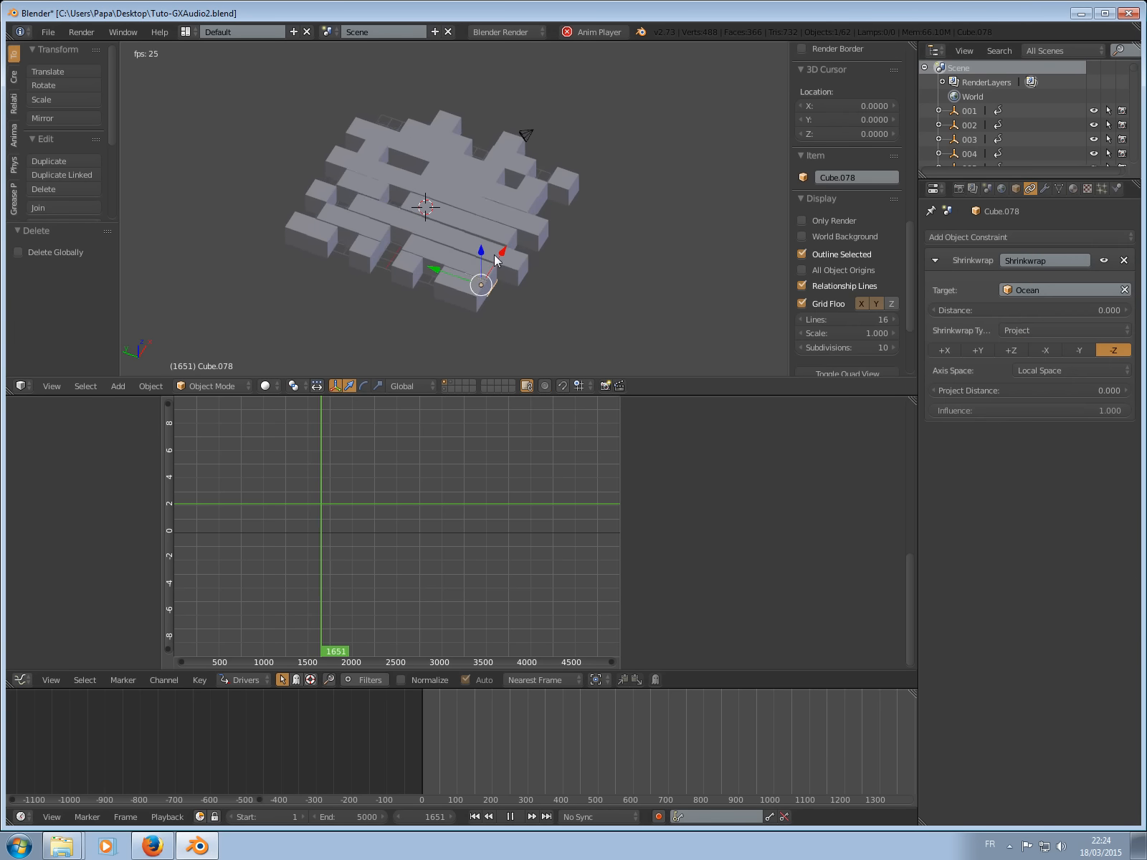
pyautogui.press('x')
pyautogui.click(483, 206)
# Try to raise the outer cube Cube.029 at the grid's corner along Z.
pyautogui.moveTo(483, 205); pyautogui.dragTo(303, 219, button='middle')
pyautogui.rightClick(303, 219)
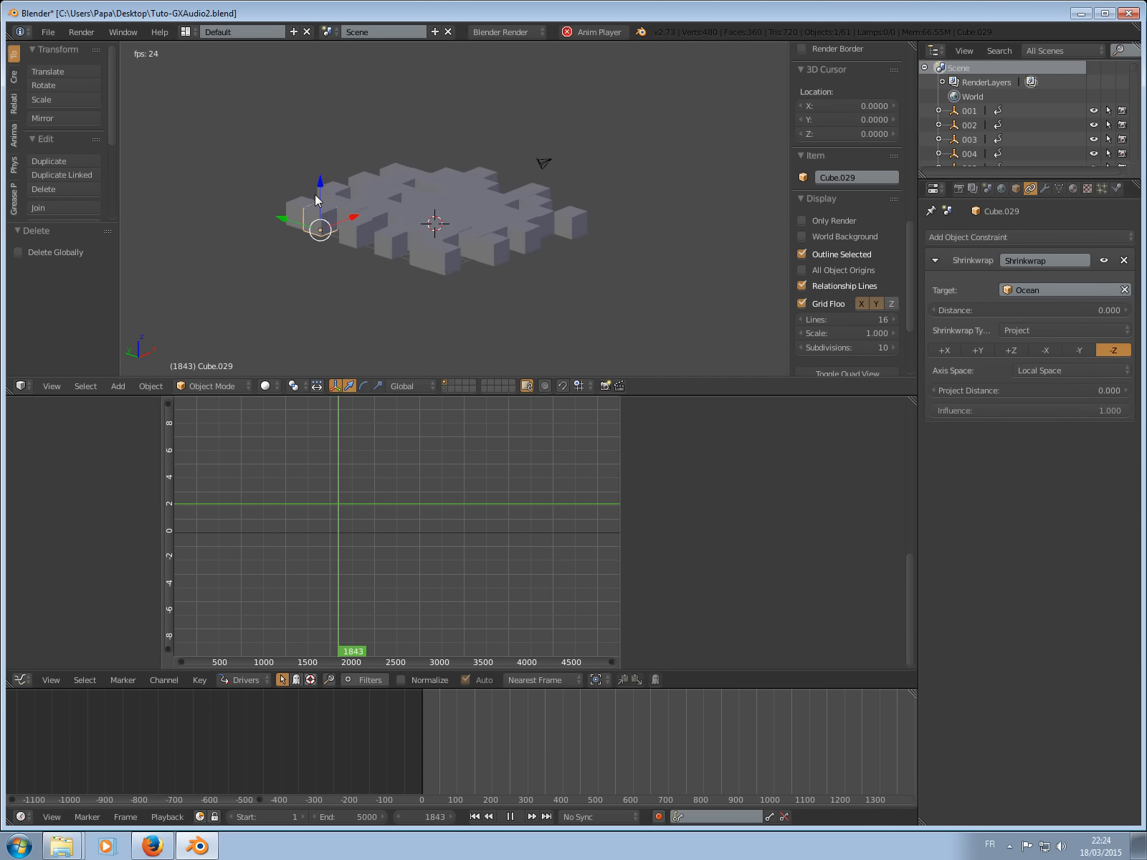
pyautogui.moveTo(320, 183)
pyautogui.mouseDown()
pyautogui.moveTo(319, 99)
pyautogui.moveTo(323, 172)
pyautogui.mouseUp()
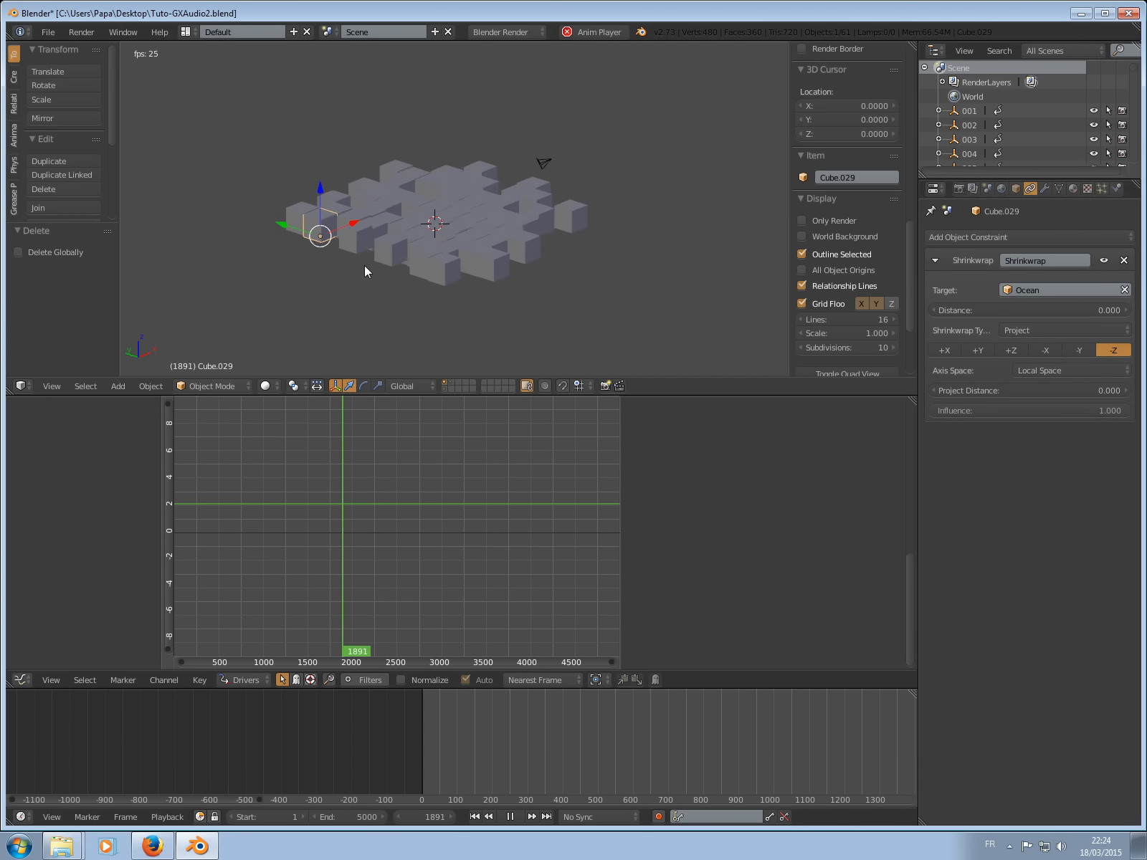
pyautogui.keyDown('shift'); pyautogui.moveTo(373, 287); pyautogui.dragTo(450, 256, button='middle'); pyautogui.keyUp('shift')
pyautogui.scroll(3, 445, 251)
pyautogui.keyDown('shift'); pyautogui.moveTo(353, 200); pyautogui.dragTo(461, 245, button='middle'); pyautogui.keyUp('shift')
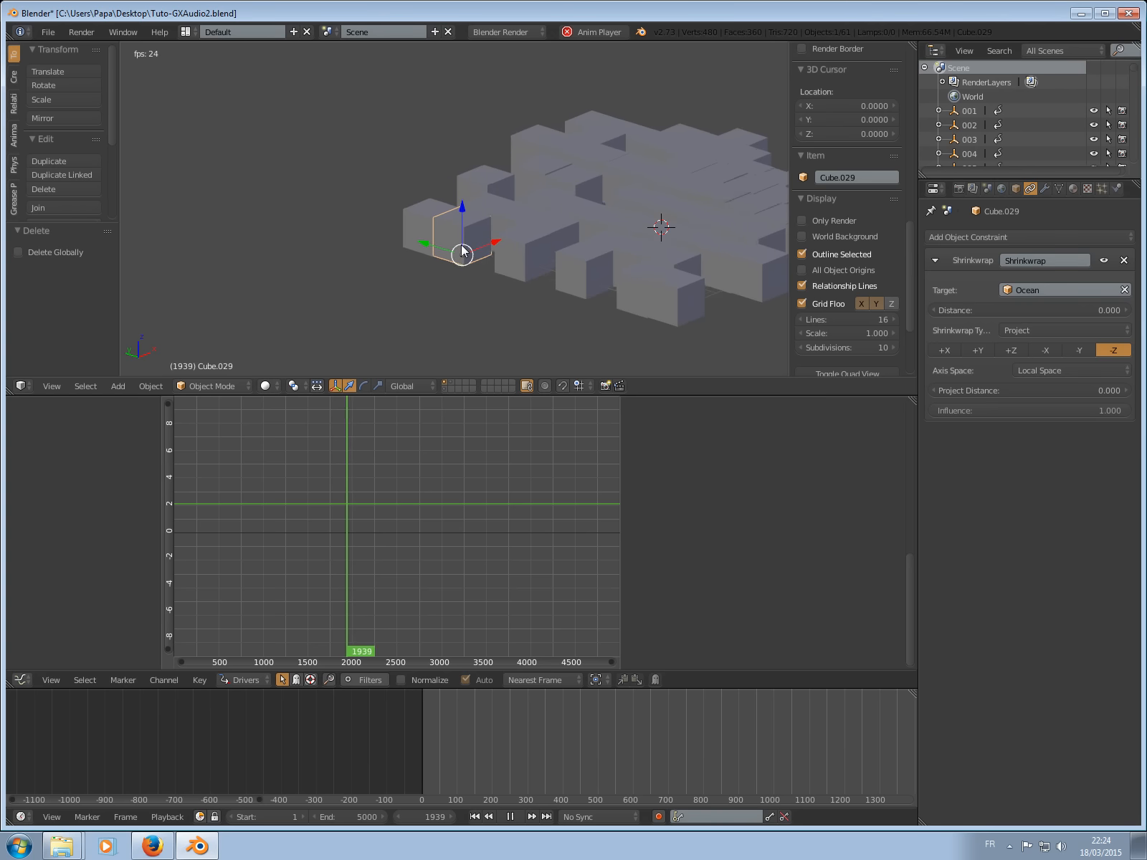
# Stop the playback and duplicate Cube.029, moving the copy 0.895 units up along Z.
pyautogui.press('Escape')
pyautogui.scroll(2, 486, 244)
pyautogui.rightClick(472, 228)
pyautogui.rightClick(467, 243)
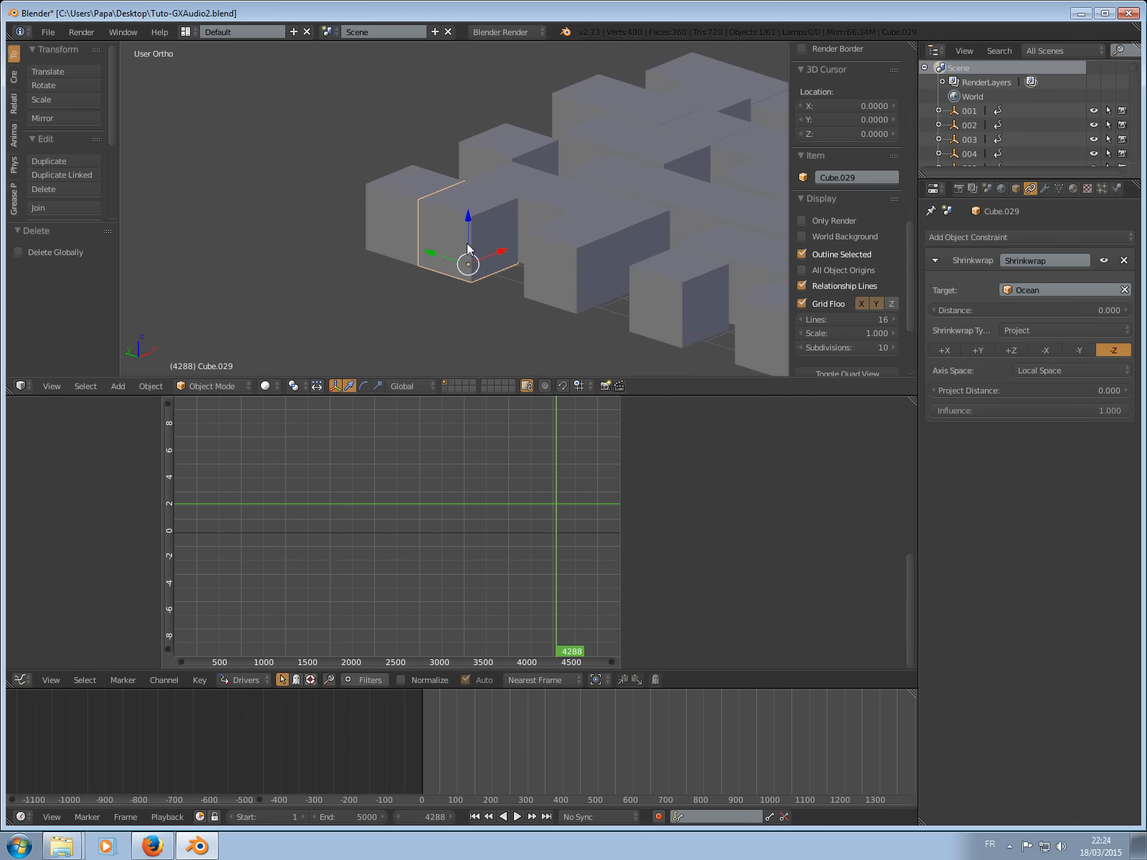
pyautogui.hotkey('shift', 'd')
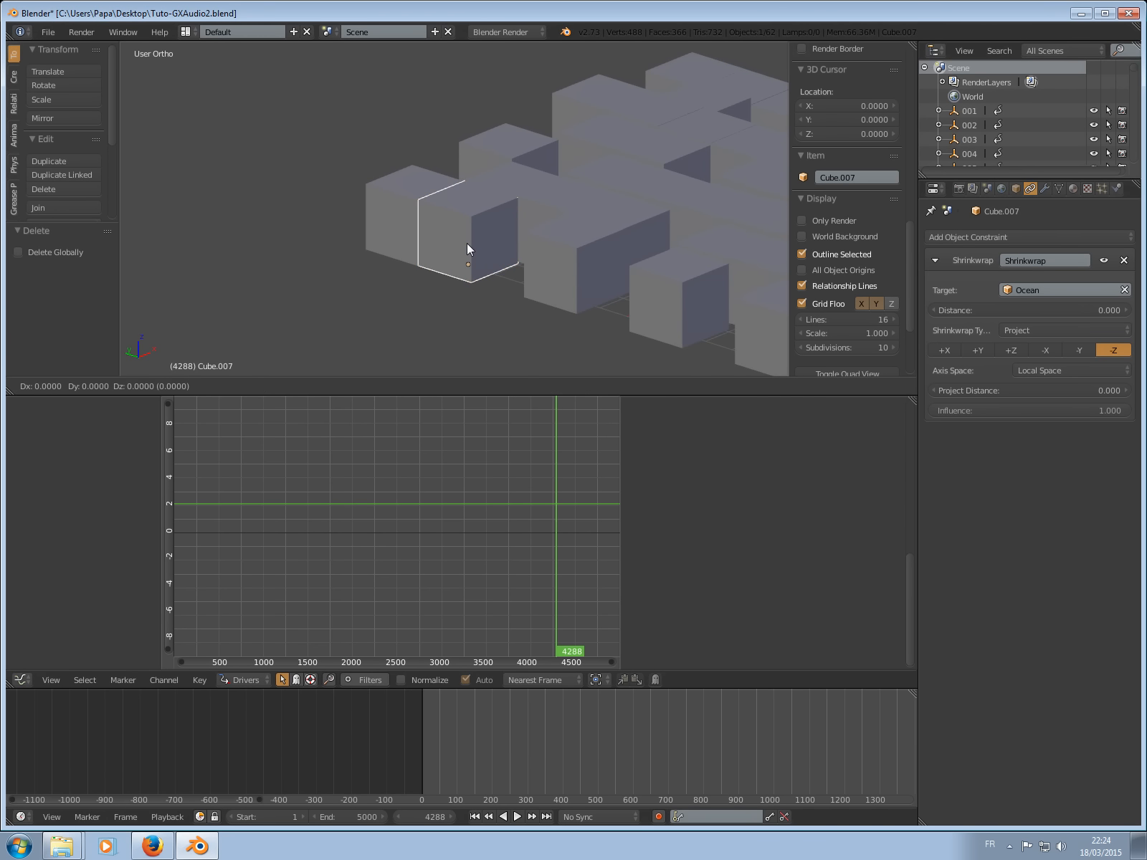
pyautogui.press('z')
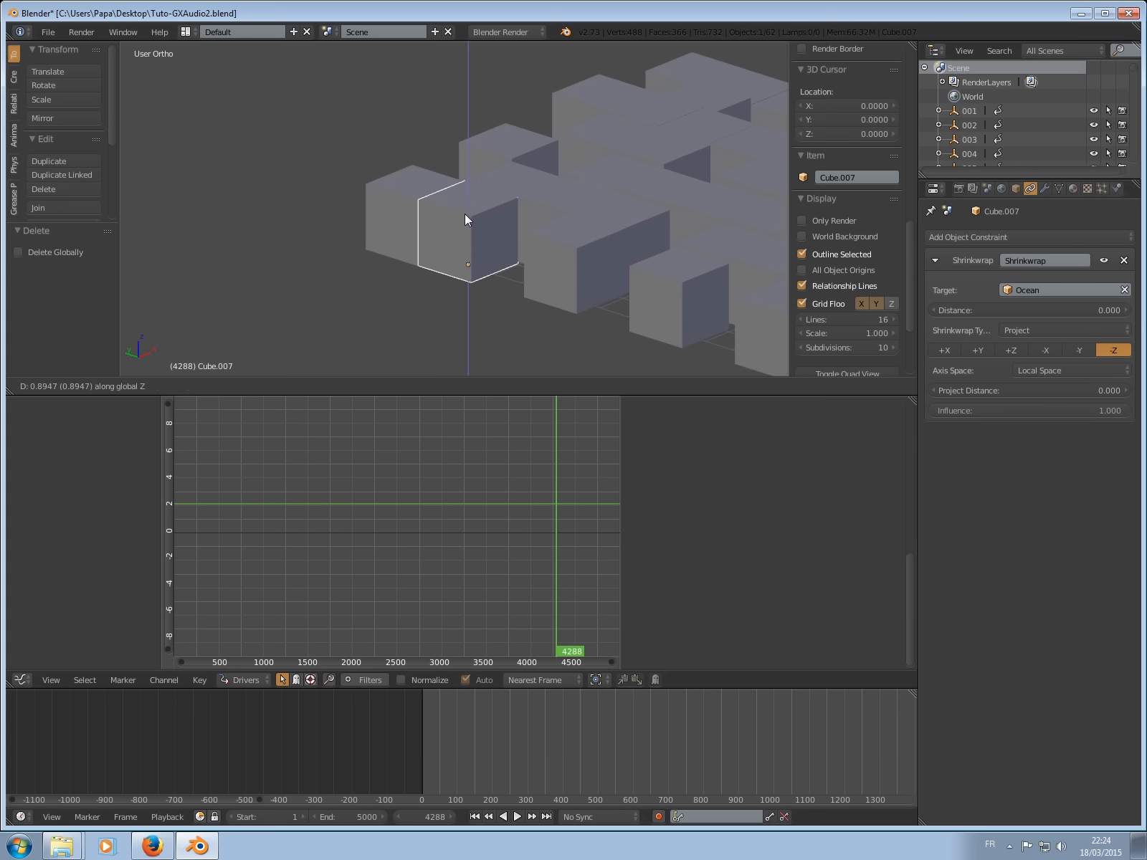
pyautogui.click(464, 213)
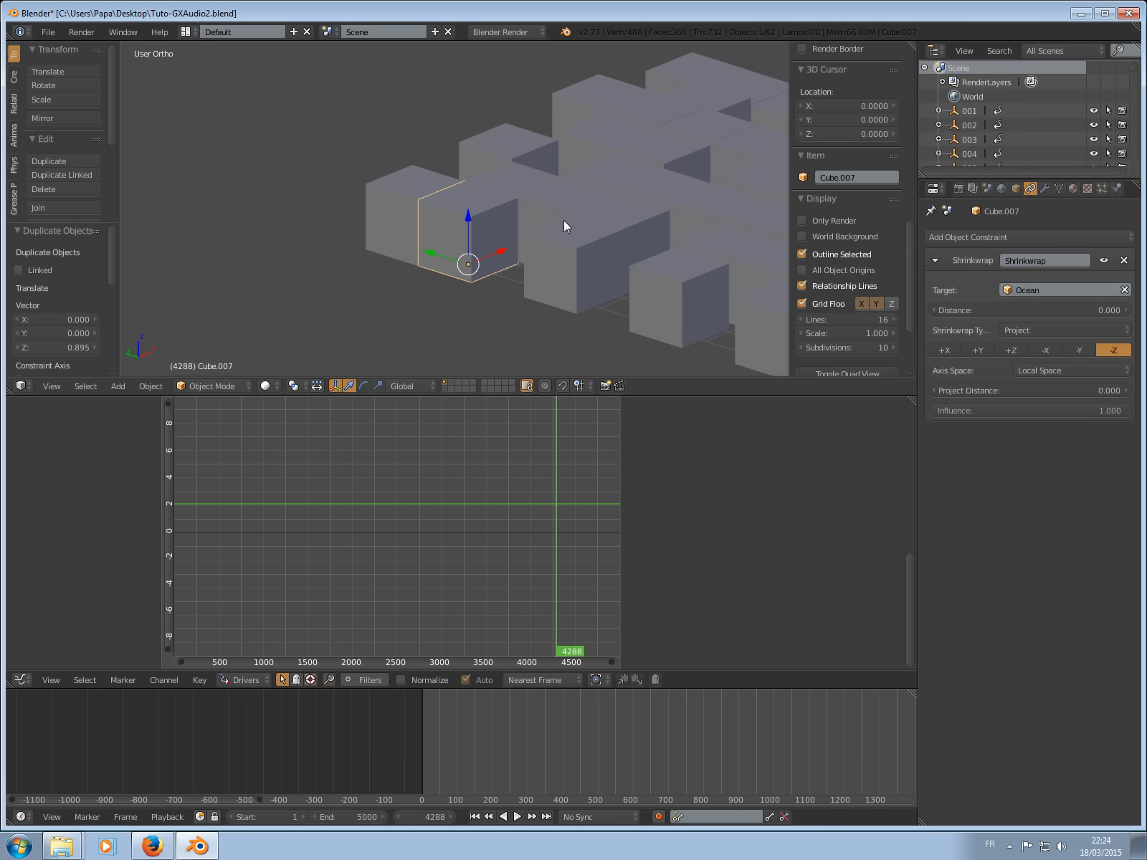
# Disable the copy's Shrinkwrap constraint and move it -4.148 units along Z so it sits on the original cube.
pyautogui.click(1106, 260)
pyautogui.scroll(-3, 529, 206)
pyautogui.keyDown('shift'); pyautogui.moveTo(463, 108); pyautogui.dragTo(462, 149, button='middle'); pyautogui.keyUp('shift')
pyautogui.moveTo(464, 119); pyautogui.dragTo(462, 202)
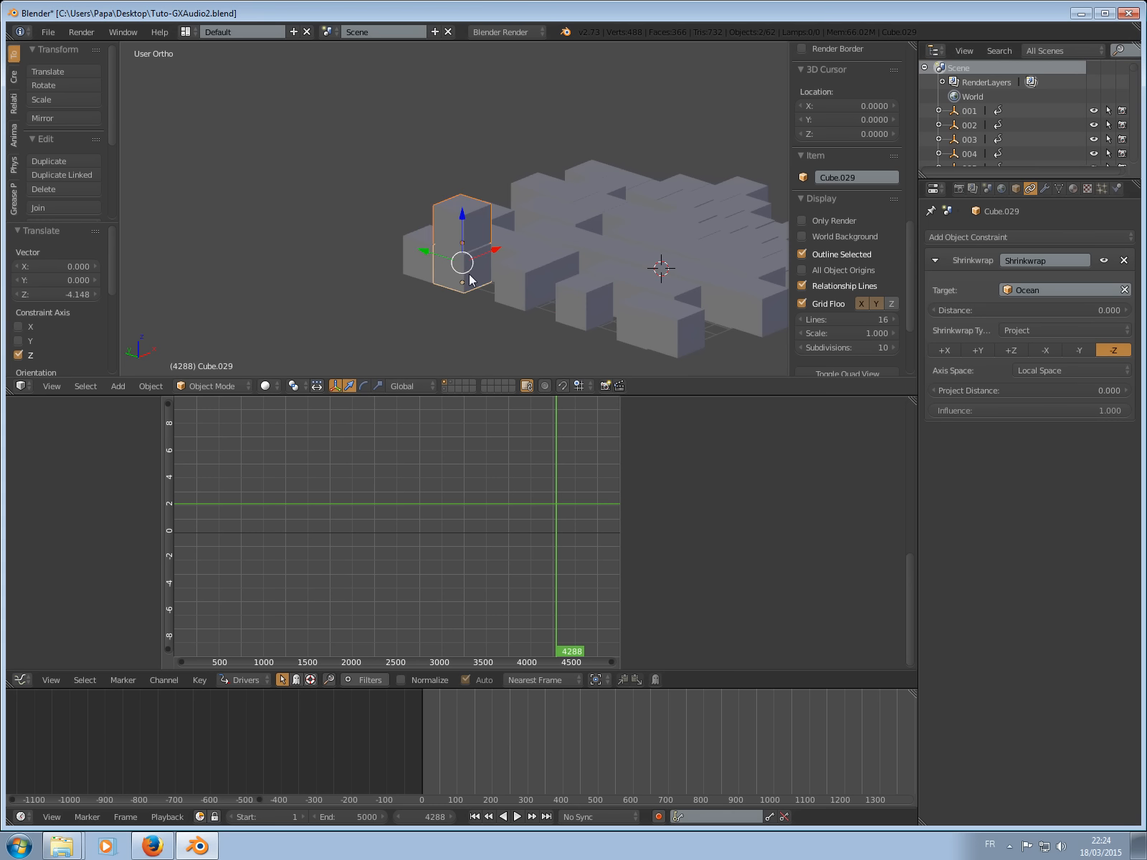
# Parent the upper cube to Cube.029 beneath it as Object with Keep Transform, and restart the playback.
pyautogui.hotkey('ctrl', 'p')
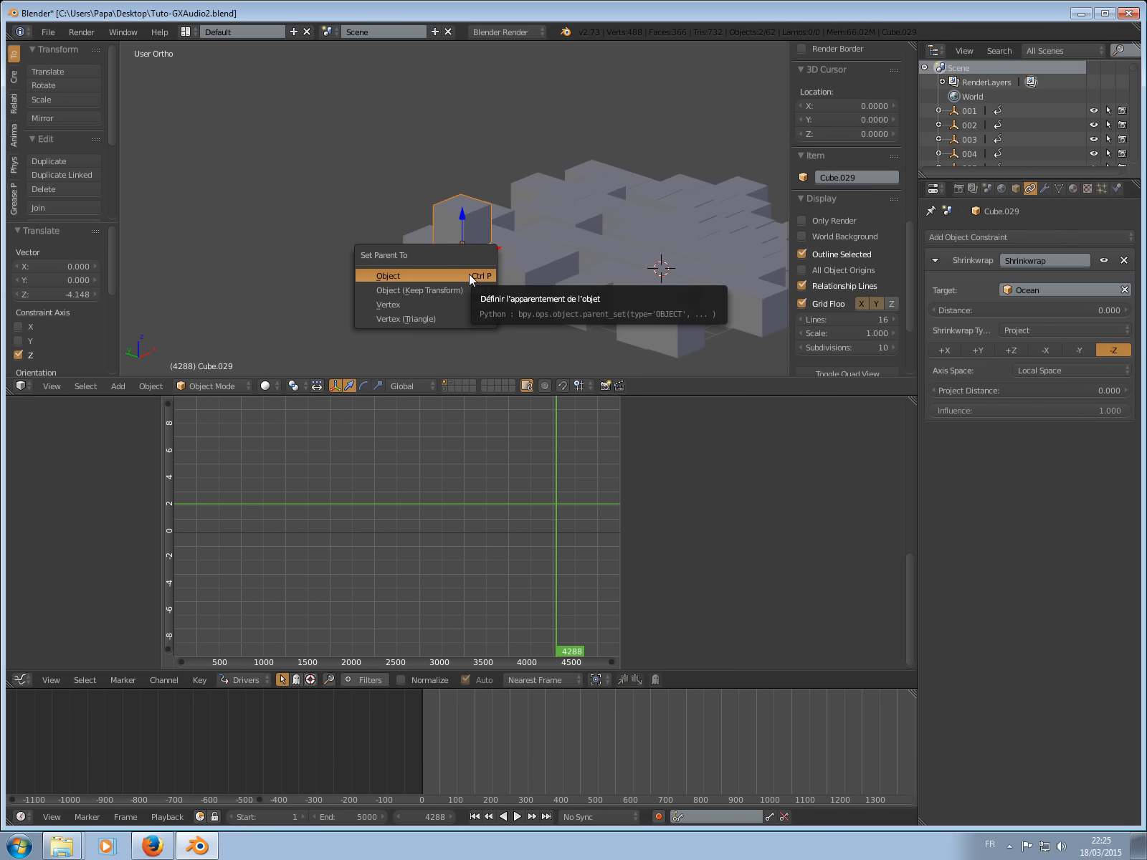
pyautogui.click(470, 278)
pyautogui.scroll(4, 453, 252)
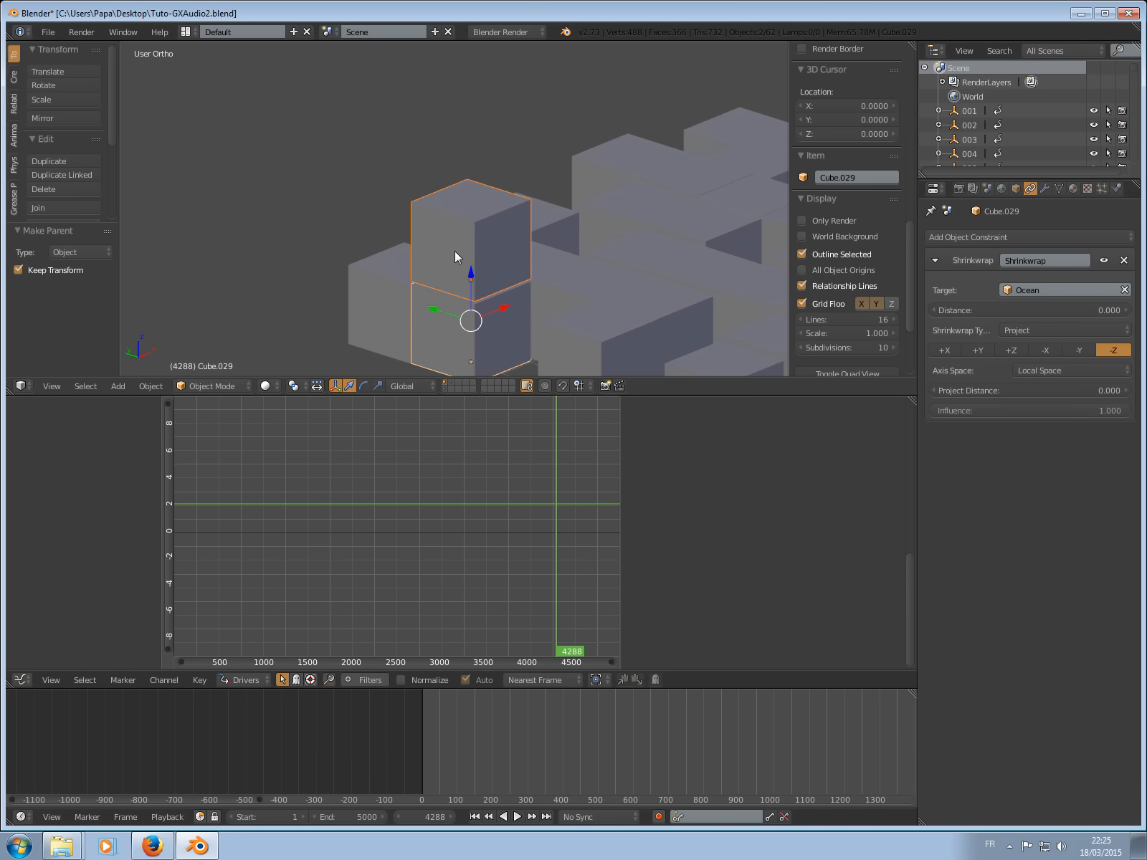
pyautogui.rightClick(472, 252)
pyautogui.hotkey('ctrl', 'a')
pyautogui.hotkey('alt', 'a')
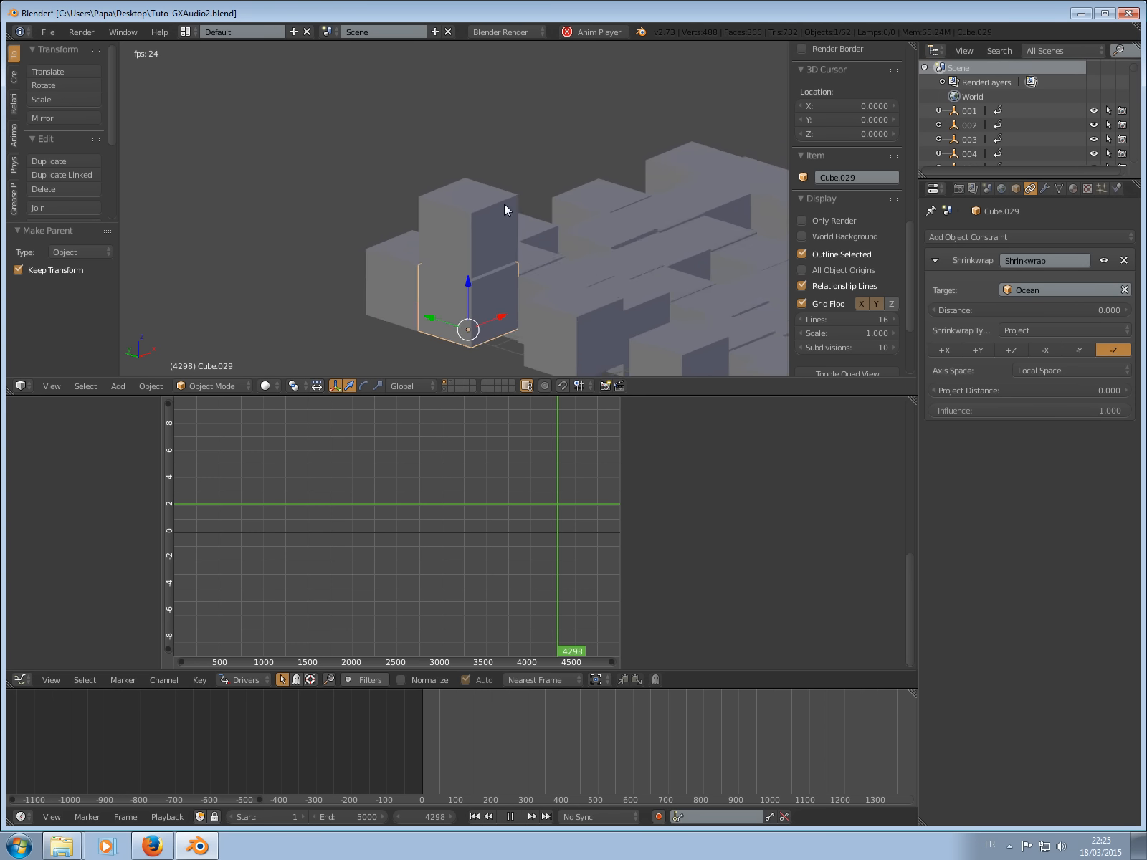
# Raise the upper cube 5.158 units along Z and duplicate it with an offset of 2 along X and -2 along Z.
pyautogui.scroll(-1, 502, 209)
pyautogui.rightClick(494, 210)
pyautogui.scroll(-4, 456, 184)
pyautogui.moveTo(456, 171); pyautogui.dragTo(455, 88)
pyautogui.moveTo(507, 98); pyautogui.dragTo(505, 180, button='middle')
pyautogui.hotkey('shift', 'd')
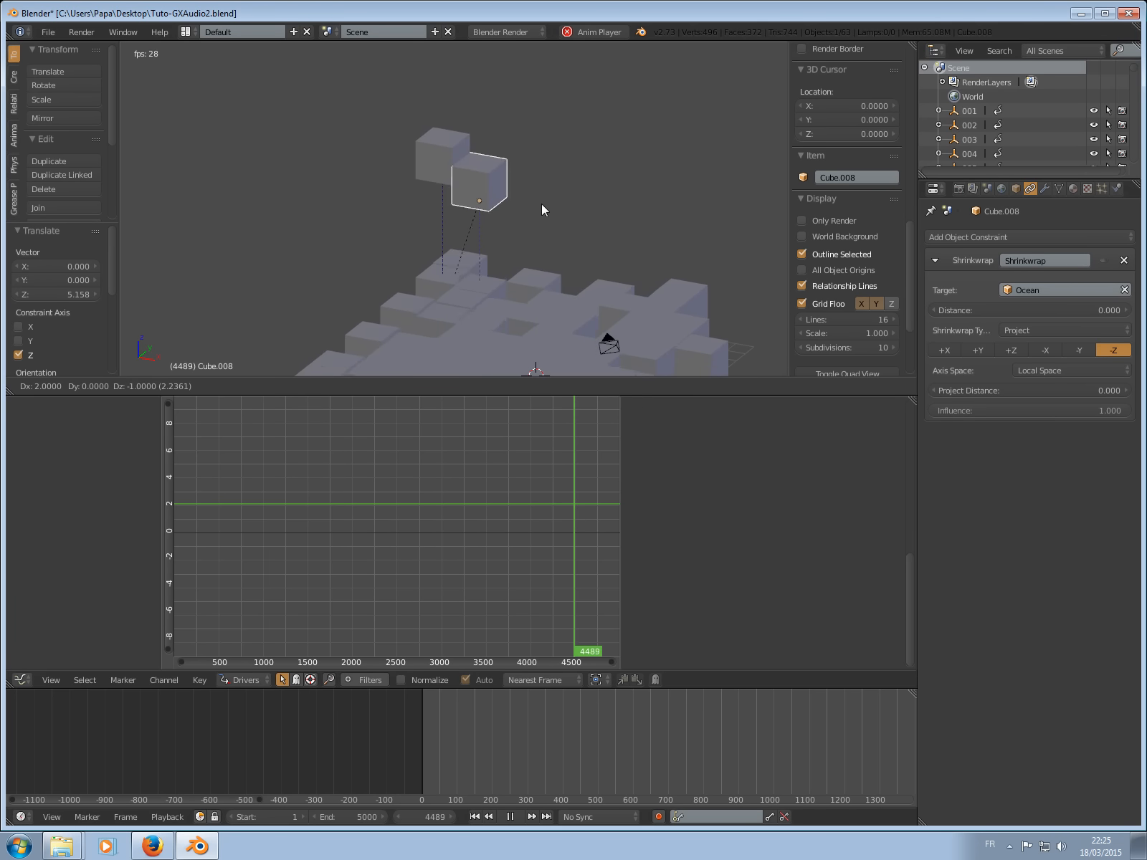
pyautogui.click(551, 224)
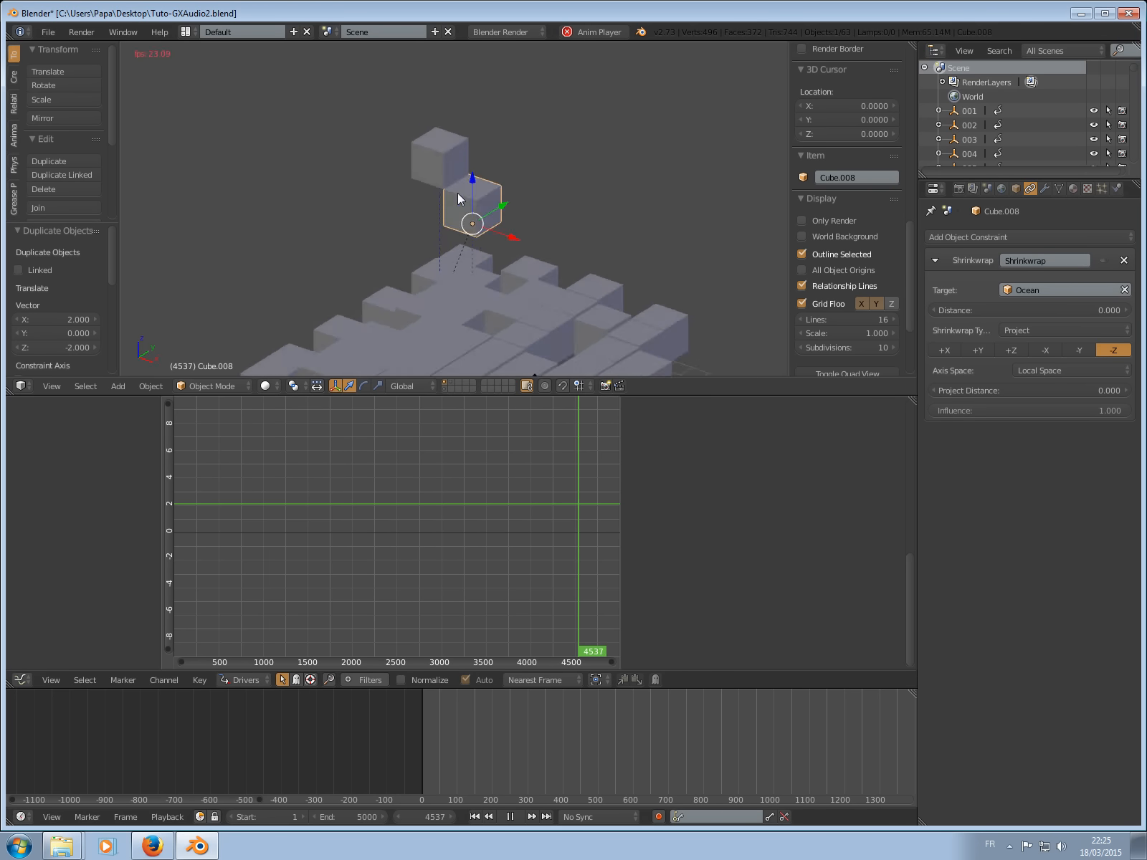
# Parent the new floating copy to Cube.030 beneath it using Object (Keep Transform), and check their motion during playback.
pyautogui.moveTo(459, 199); pyautogui.dragTo(504, 185, button='middle')
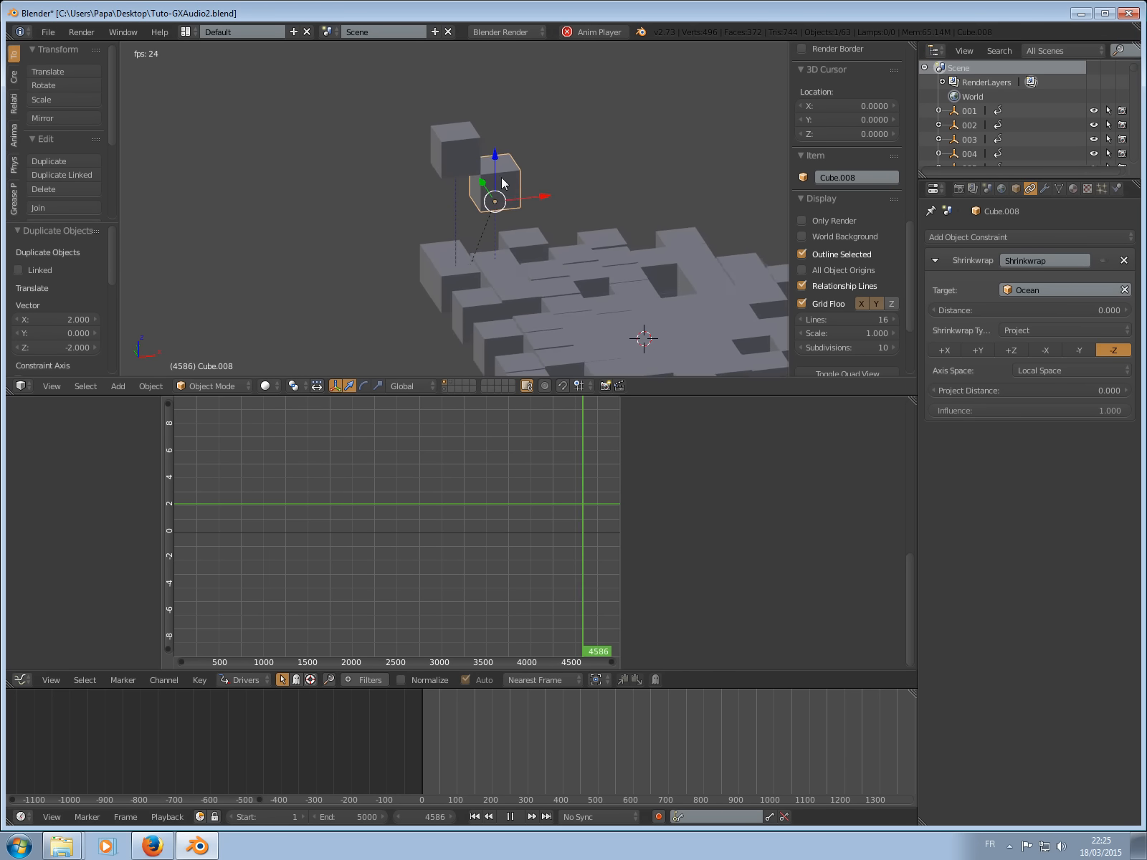
pyautogui.keyDown('shift'); pyautogui.rightClick(501, 267); pyautogui.keyUp('shift')
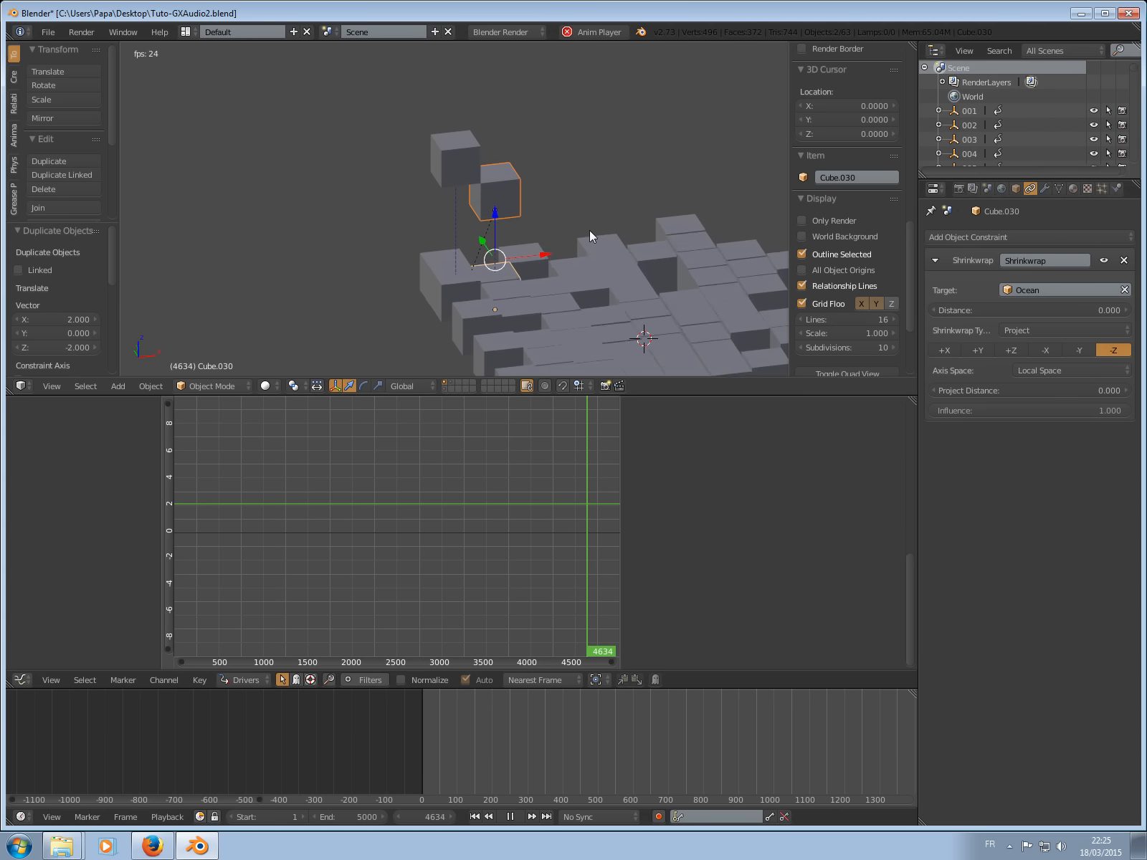
pyautogui.hotkey('ctrl', 'p')
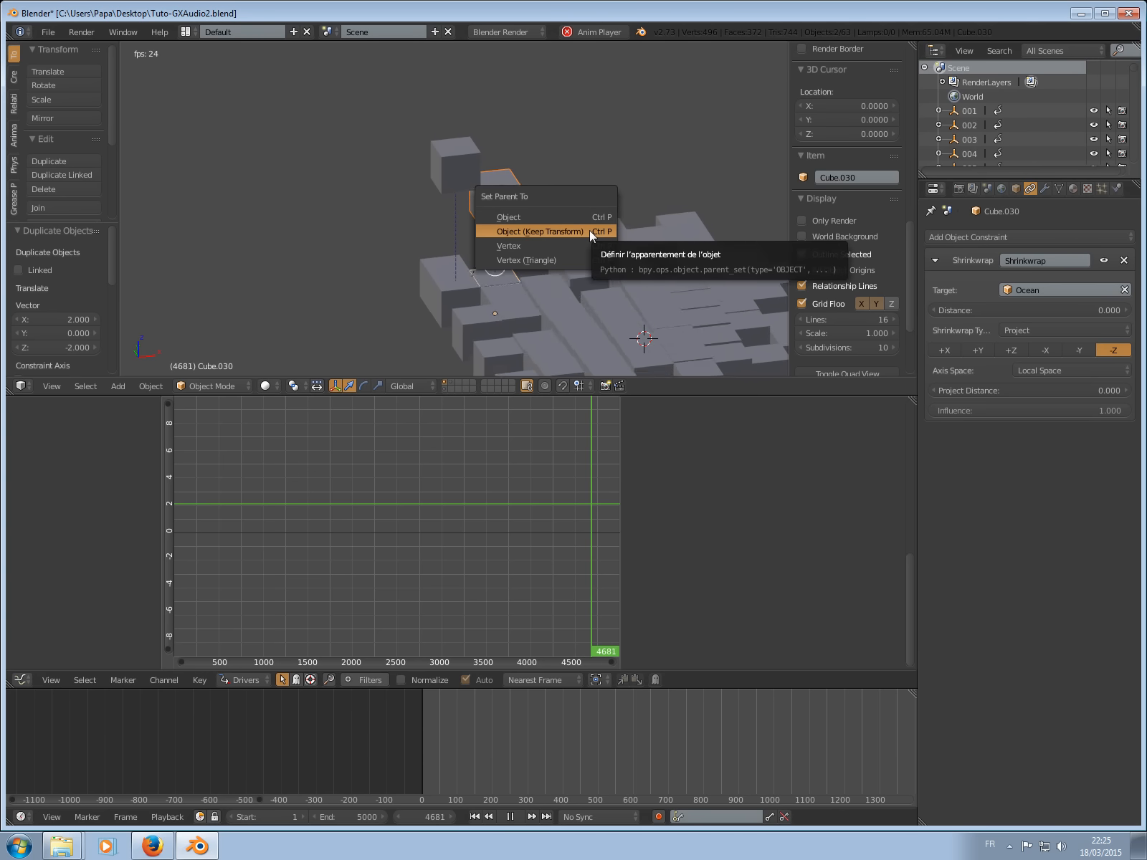
pyautogui.click(590, 230)
pyautogui.moveTo(582, 213); pyautogui.dragTo(504, 283, button='middle')
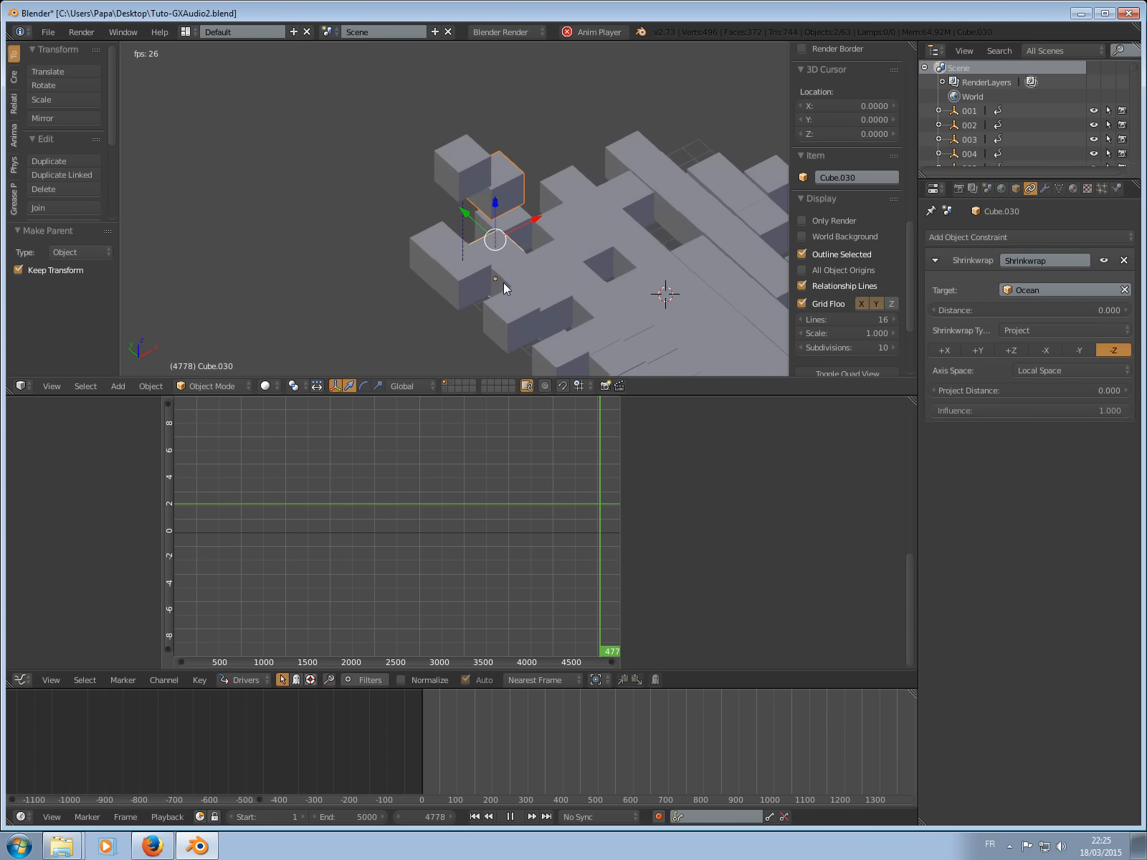
pyautogui.moveTo(537, 235)
pyautogui.mouseDown(button='middle')
pyautogui.moveTo(344, 236)
pyautogui.moveTo(469, 262)
pyautogui.moveTo(462, 248)
pyautogui.moveTo(523, 249)
pyautogui.mouseUp(button='middle')
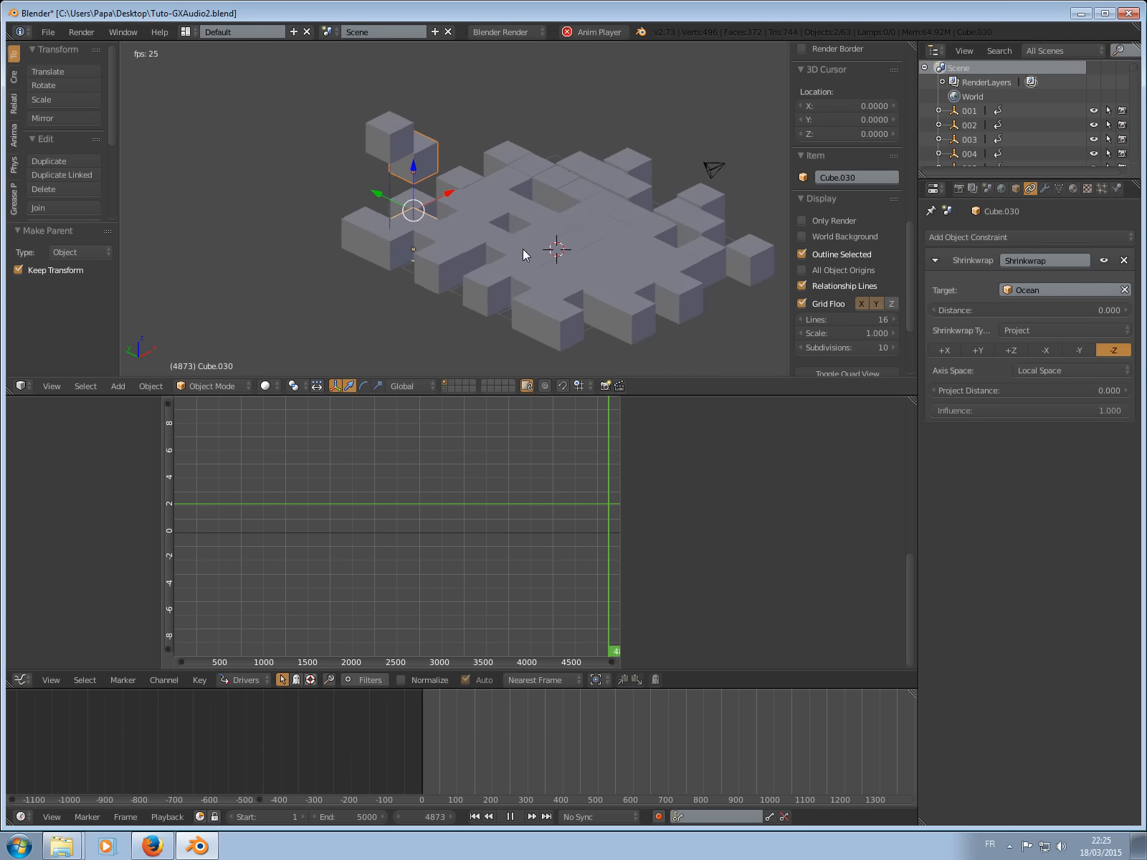
# Delete the two floating cubes above the grid.
pyautogui.scroll(2, 523, 250)
pyautogui.keyDown('shift'); pyautogui.moveTo(434, 167); pyautogui.dragTo(436, 210, button='middle'); pyautogui.keyUp('shift')
pyautogui.rightClick(405, 182)
pyautogui.keyDown('shift'); pyautogui.rightClick(363, 153); pyautogui.keyUp('shift')
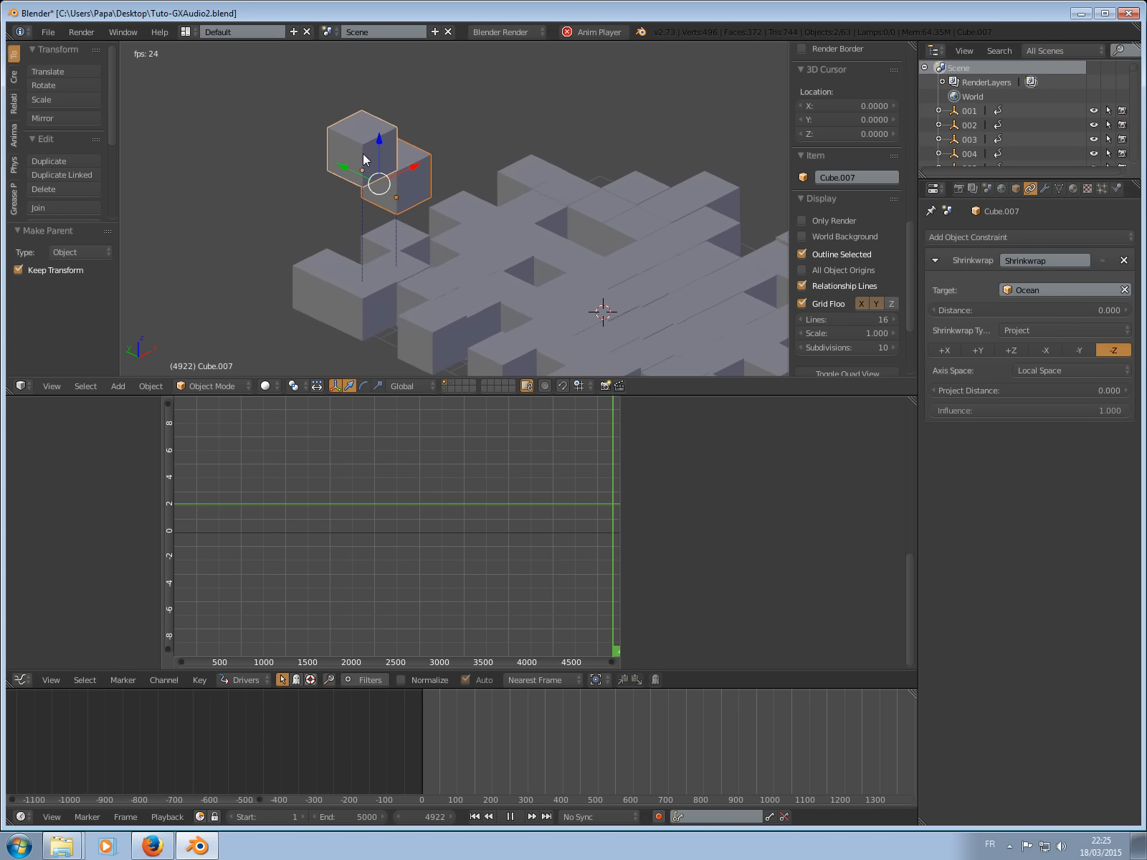
pyautogui.press('x')
pyautogui.click(363, 153)
# Stop the animation playback with the whole cube grid in view.
pyautogui.moveTo(507, 228)
pyautogui.mouseDown(button='middle')
pyautogui.moveTo(471, 169)
pyautogui.moveTo(480, 227)
pyautogui.moveTo(535, 223)
pyautogui.moveTo(508, 226)
pyautogui.mouseUp(button='middle')
pyautogui.scroll(3, 479, 227)
pyautogui.scroll(-5, 479, 227)
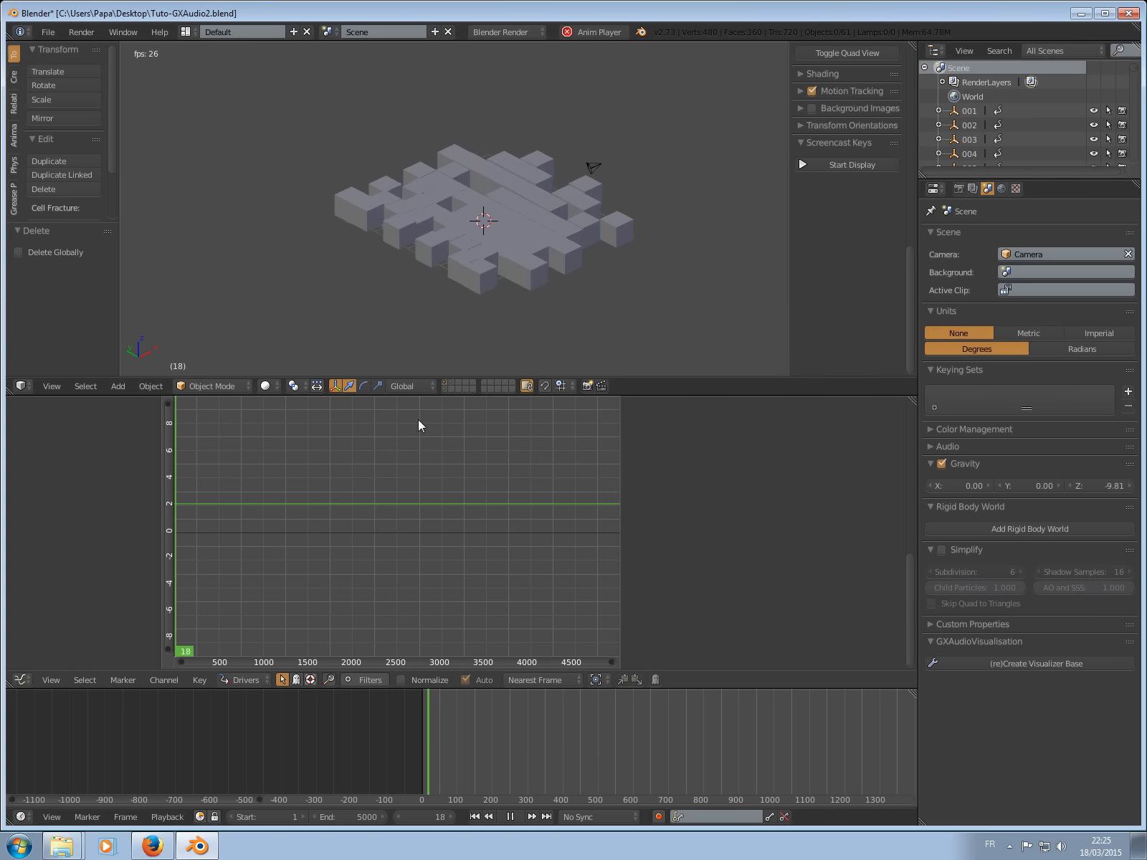
pyautogui.click(510, 817)
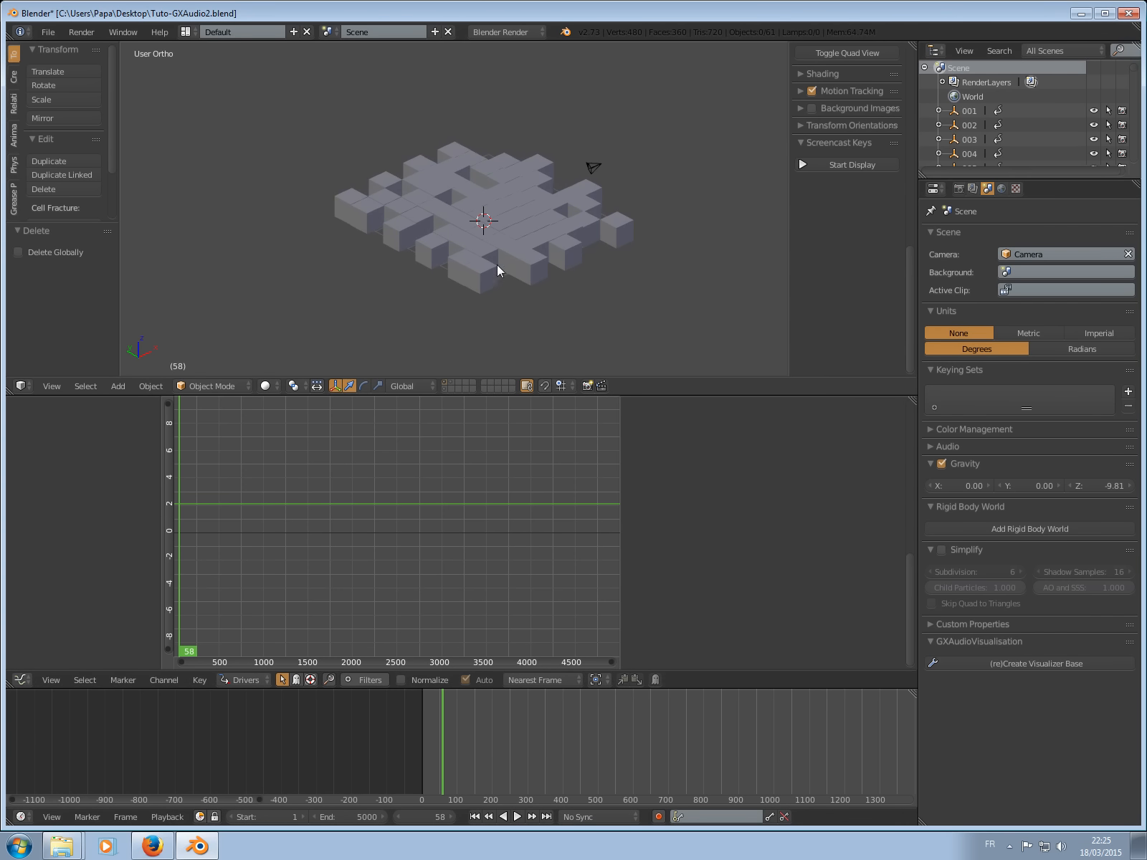
pyautogui.keyDown('shift'); pyautogui.moveTo(496, 195); pyautogui.dragTo(499, 233, button='middle'); pyautogui.keyUp('shift')
pyautogui.moveTo(518, 306); pyautogui.dragTo(589, 254, button='middle')
pyautogui.scroll(3, 501, 327)
pyautogui.scroll(-3, 511, 251)
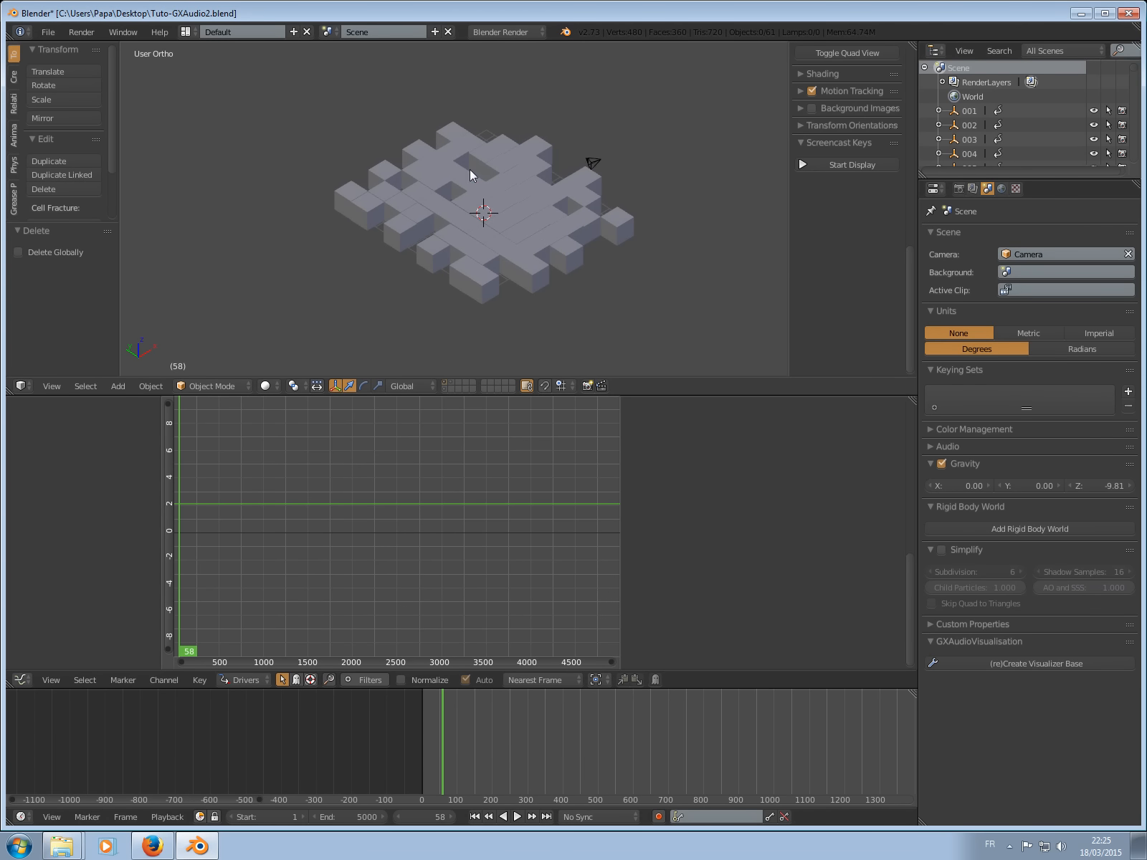
# Circle-select most of the grid's cubes and move them to layer 12, and select one of the cubes left behind.
pyautogui.rightClick(453, 145)
pyautogui.press('c')
pyautogui.moveTo(456, 149)
pyautogui.mouseDown()
pyautogui.moveTo(369, 195)
pyautogui.moveTo(486, 288)
pyautogui.mouseUp()
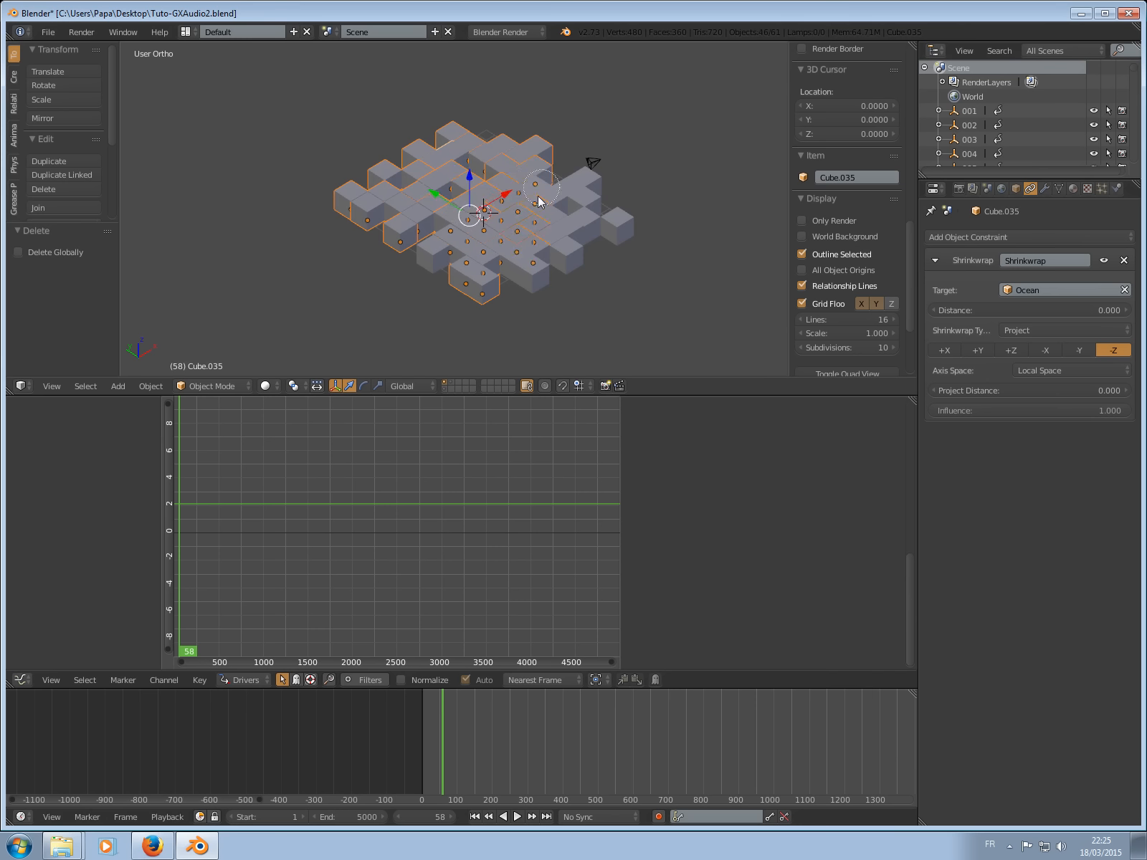
pyautogui.moveTo(540, 201); pyautogui.dragTo(586, 200)
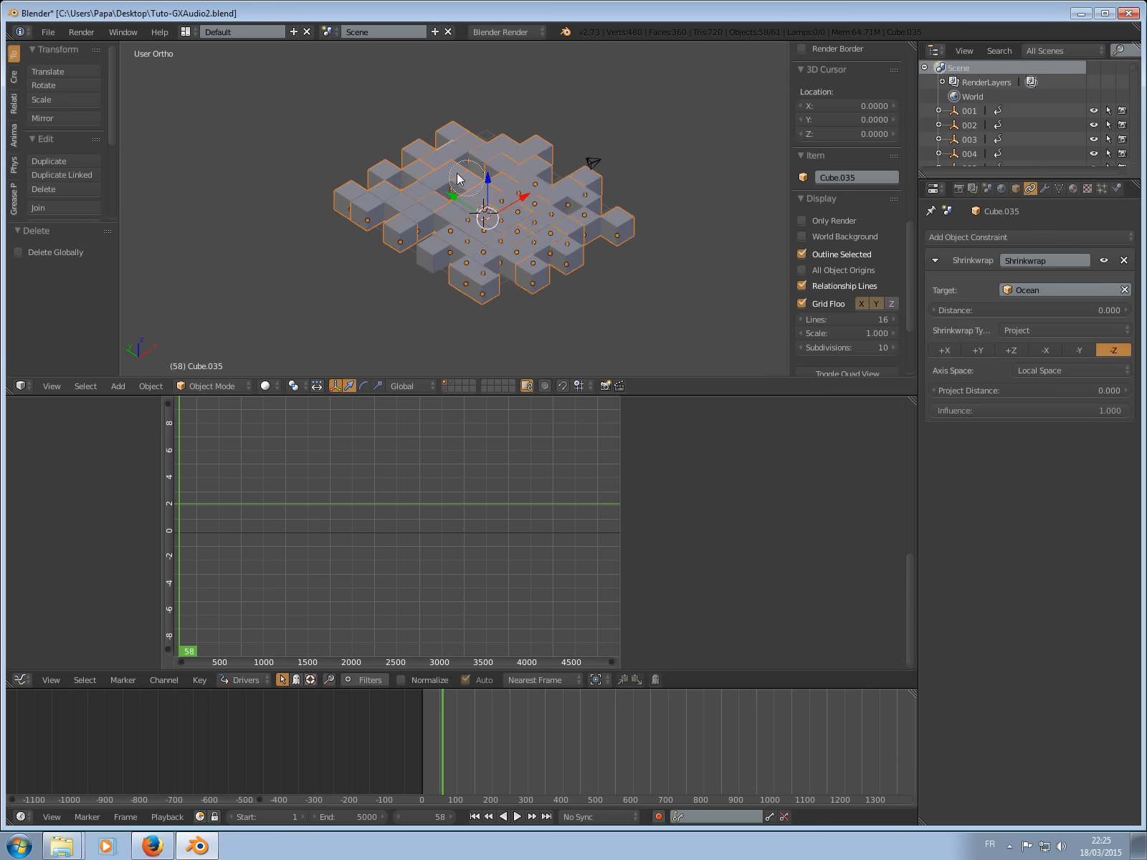
pyautogui.press('m')
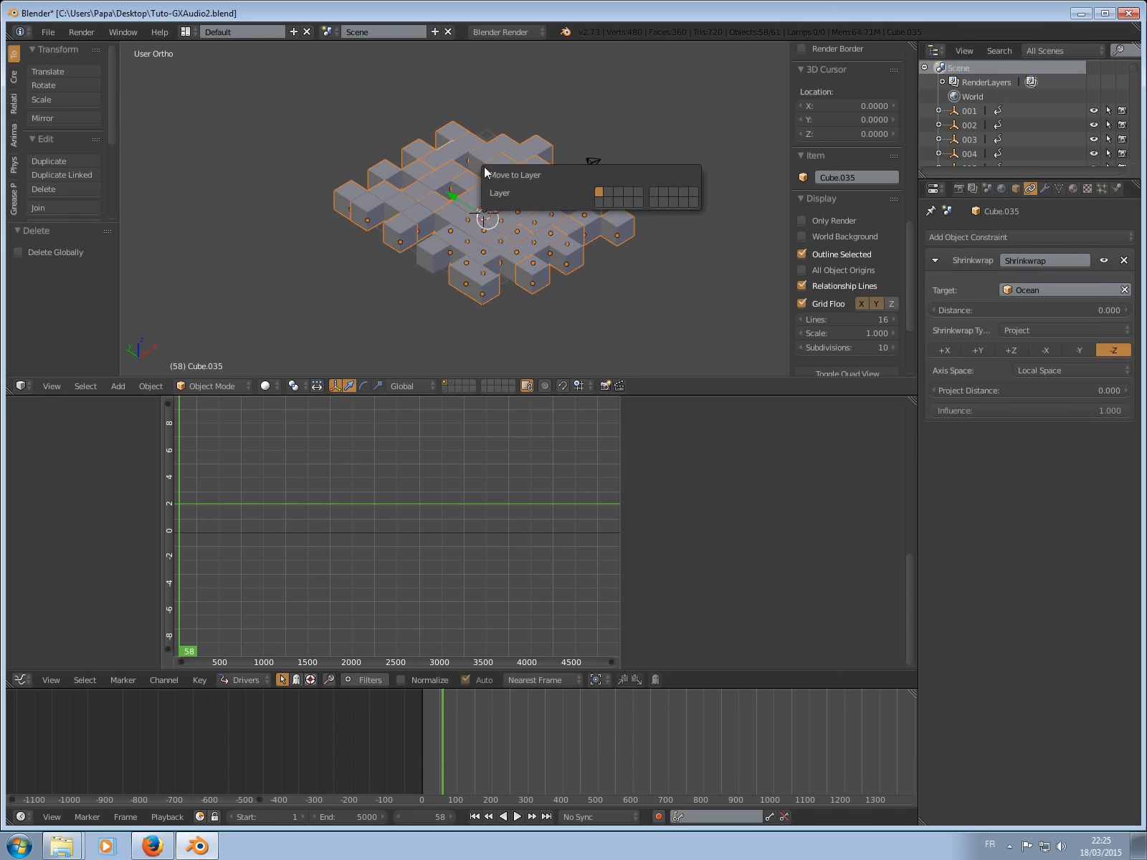
pyautogui.click(609, 203)
pyautogui.rightClick(420, 250)
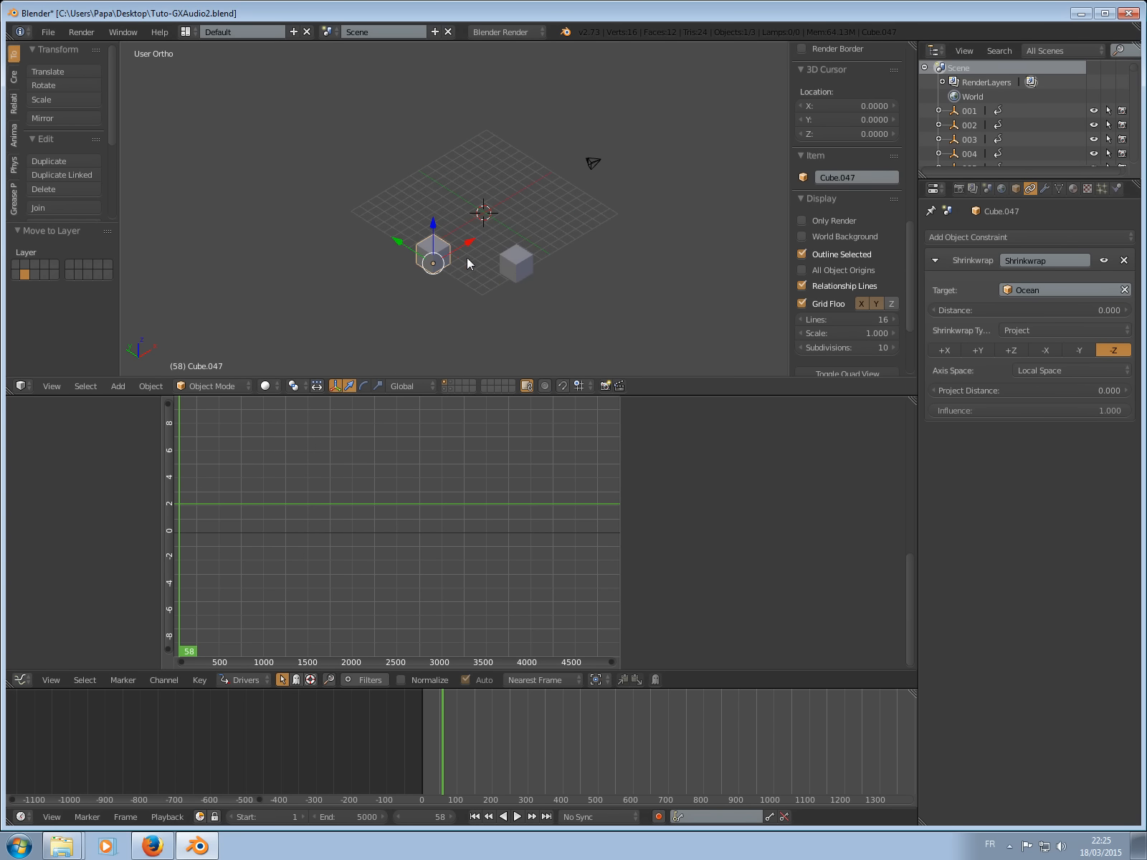
# Move the leftover cubes to layer 12 and display layer 2 with the Ocean surface.
pyautogui.press('m')
pyautogui.click(636, 296)
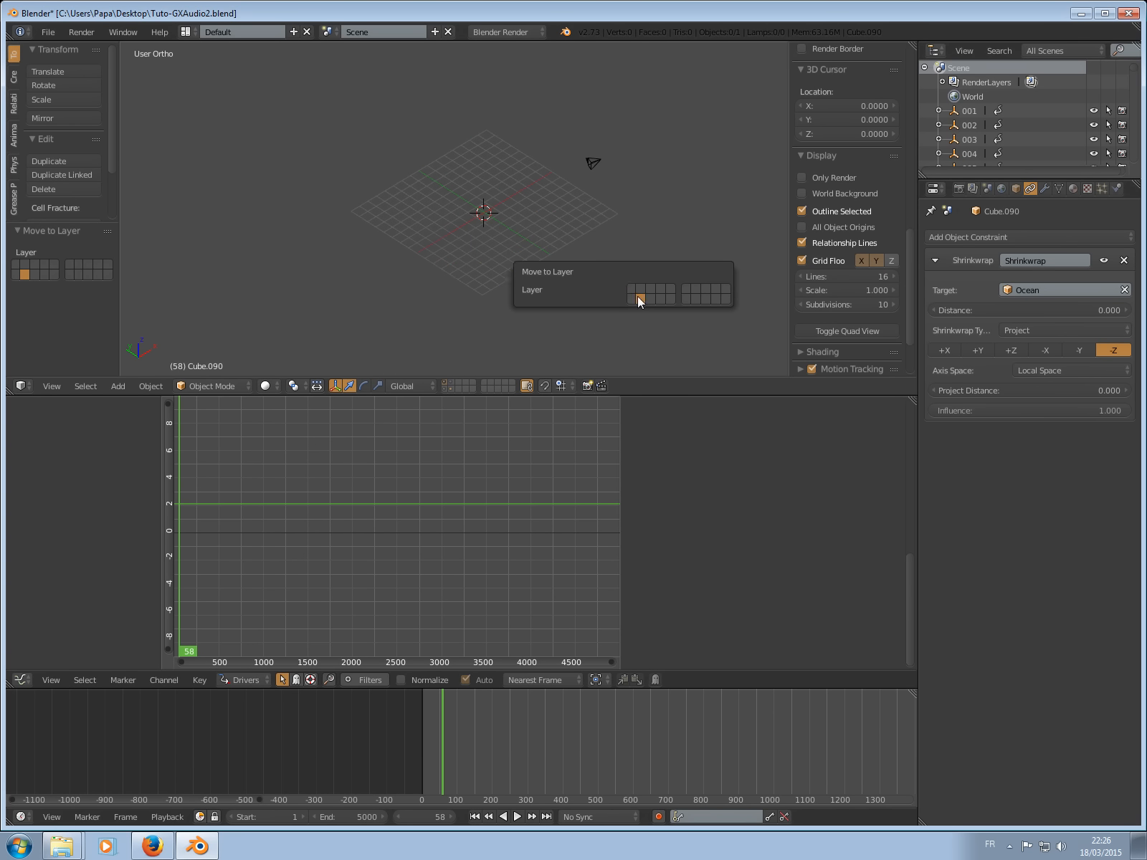
pyautogui.scroll(3, 531, 209)
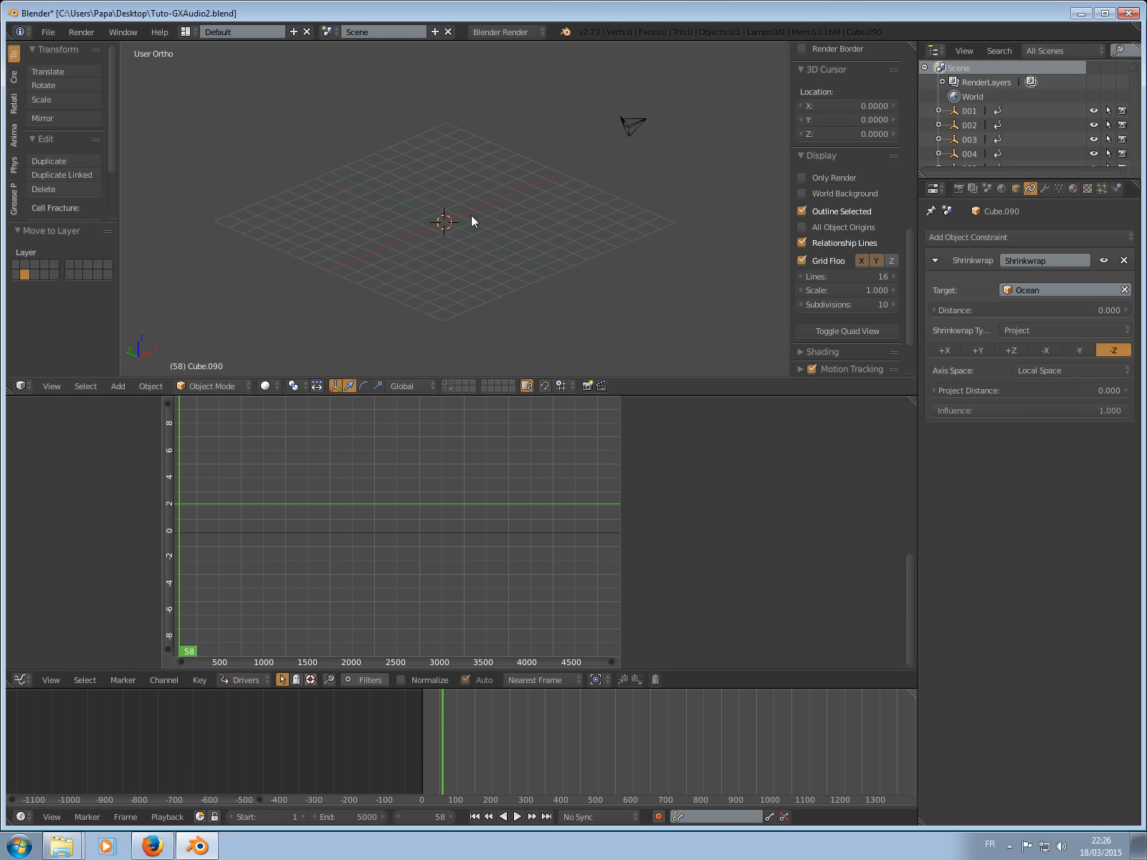
pyautogui.click(449, 381)
pyautogui.moveTo(484, 183); pyautogui.dragTo(497, 221, button='middle')
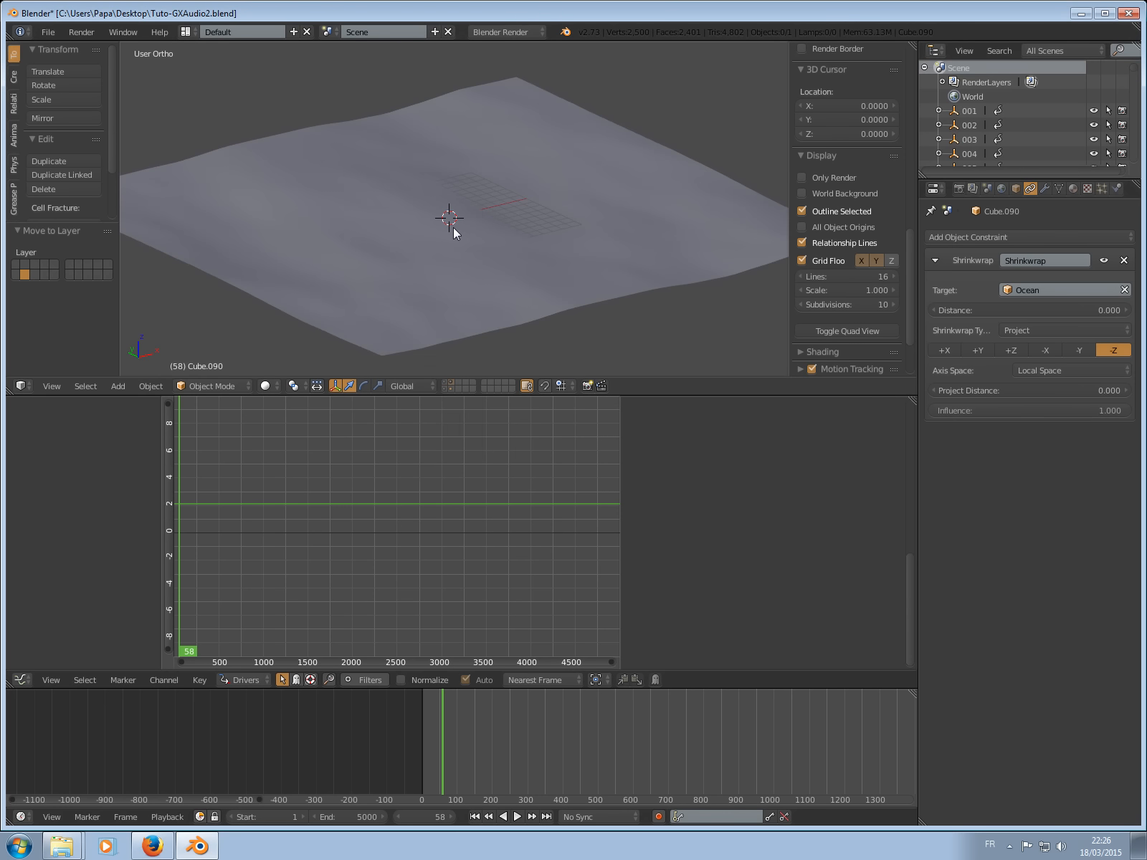
# Add a plane at the centre of the Ocean surface and raise it about 1.99 units along Z.
pyautogui.hotkey('shift', 'a')
pyautogui.click(507, 230)
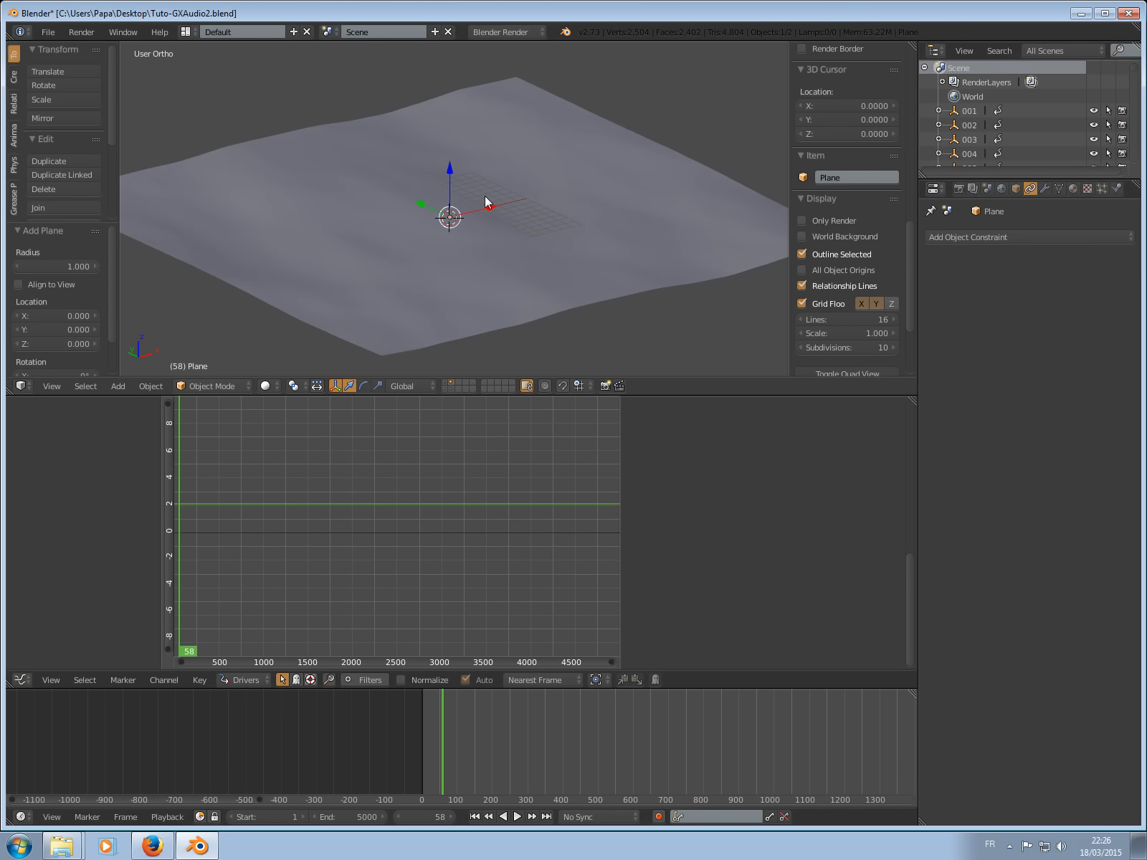
pyautogui.moveTo(451, 172); pyautogui.dragTo(451, 147)
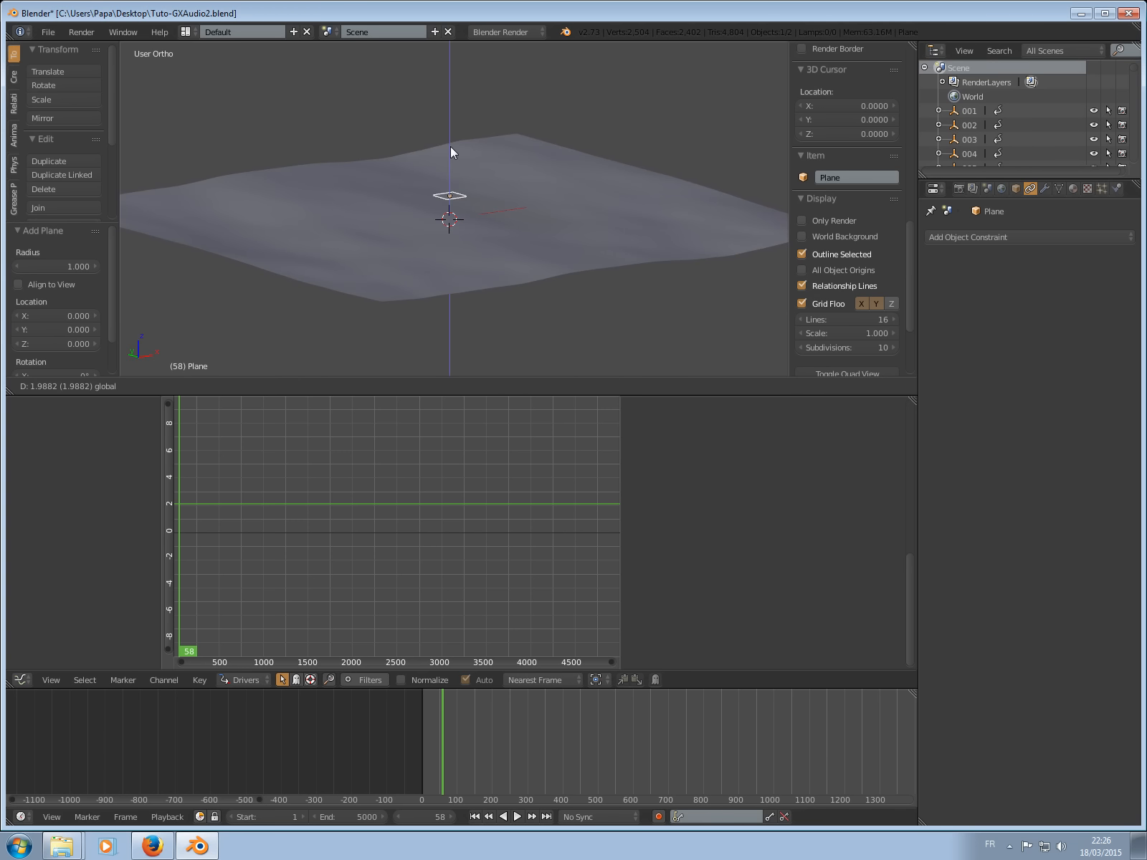
# Scale the plane by 16 and enlarge it further freehand to an overall scale of about 21.3.
pyautogui.moveTo(449, 146); pyautogui.dragTo(470, 233, button='middle')
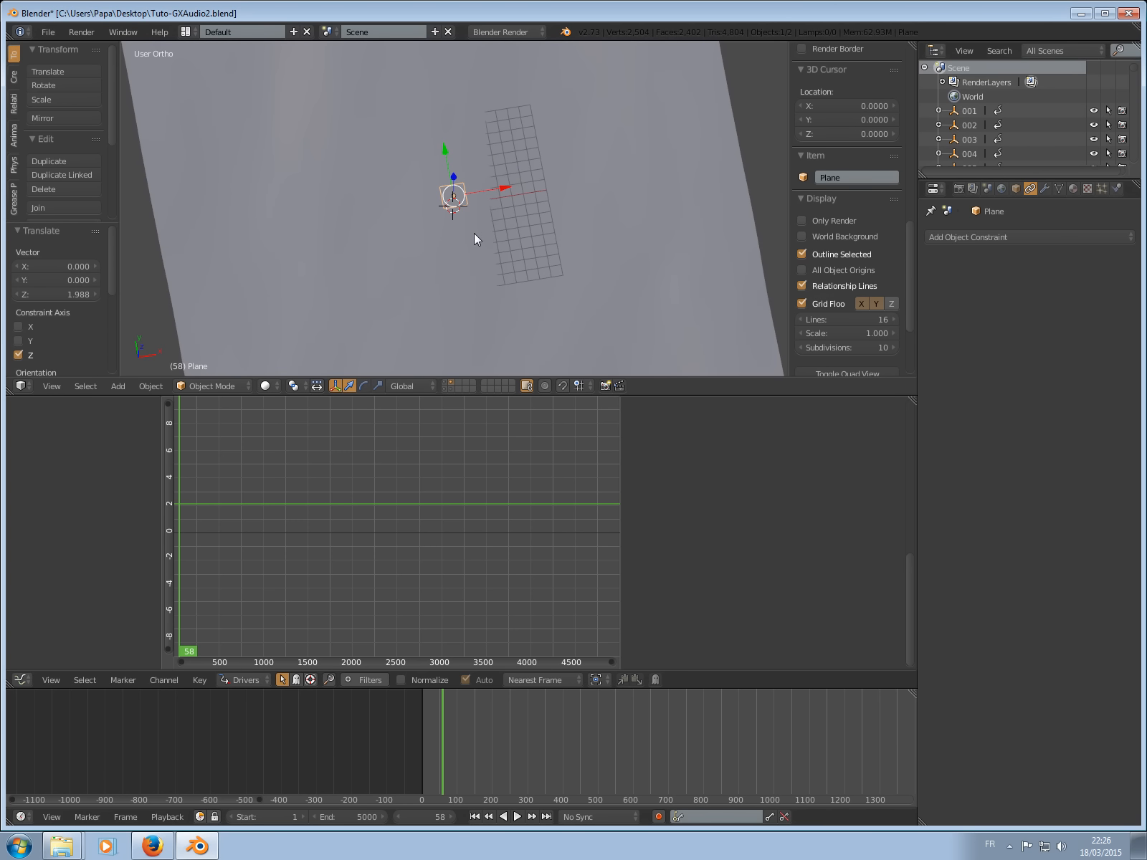
pyautogui.press('s')
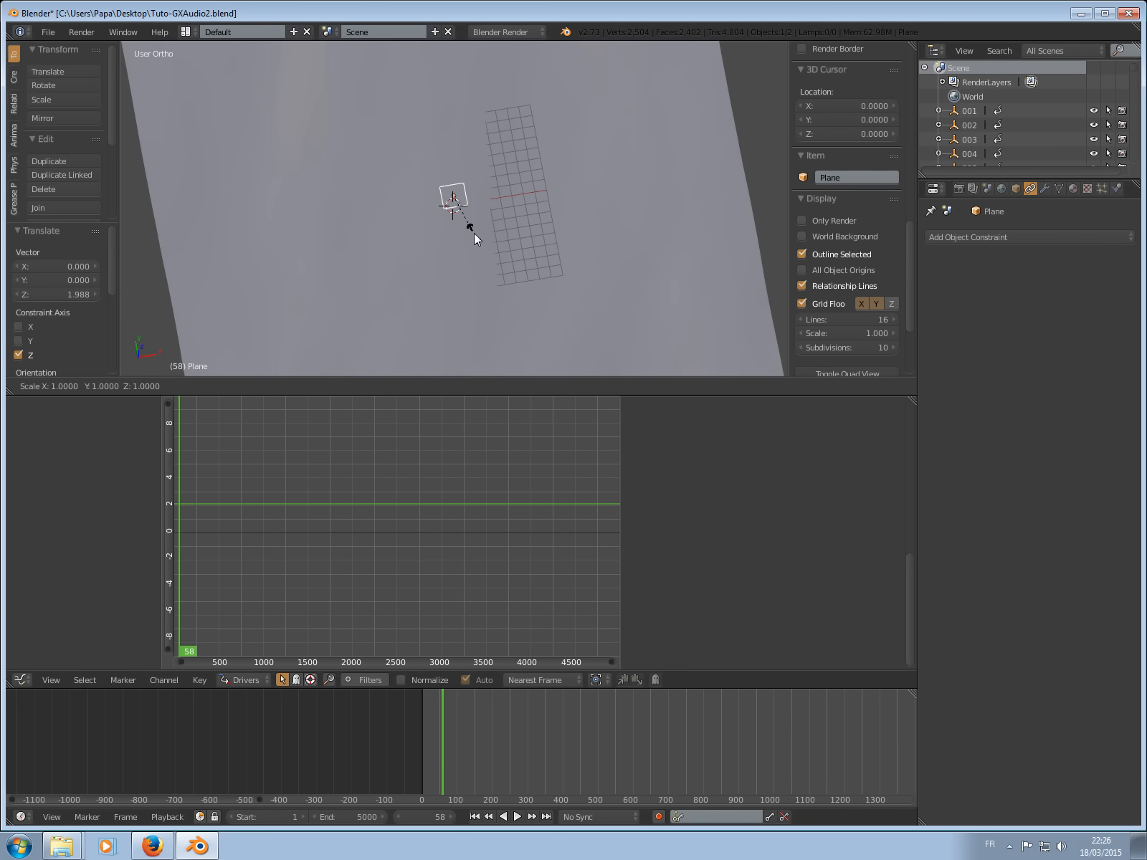
pyautogui.write('16')
pyautogui.press('Return')
pyautogui.scroll(-2, 475, 233)
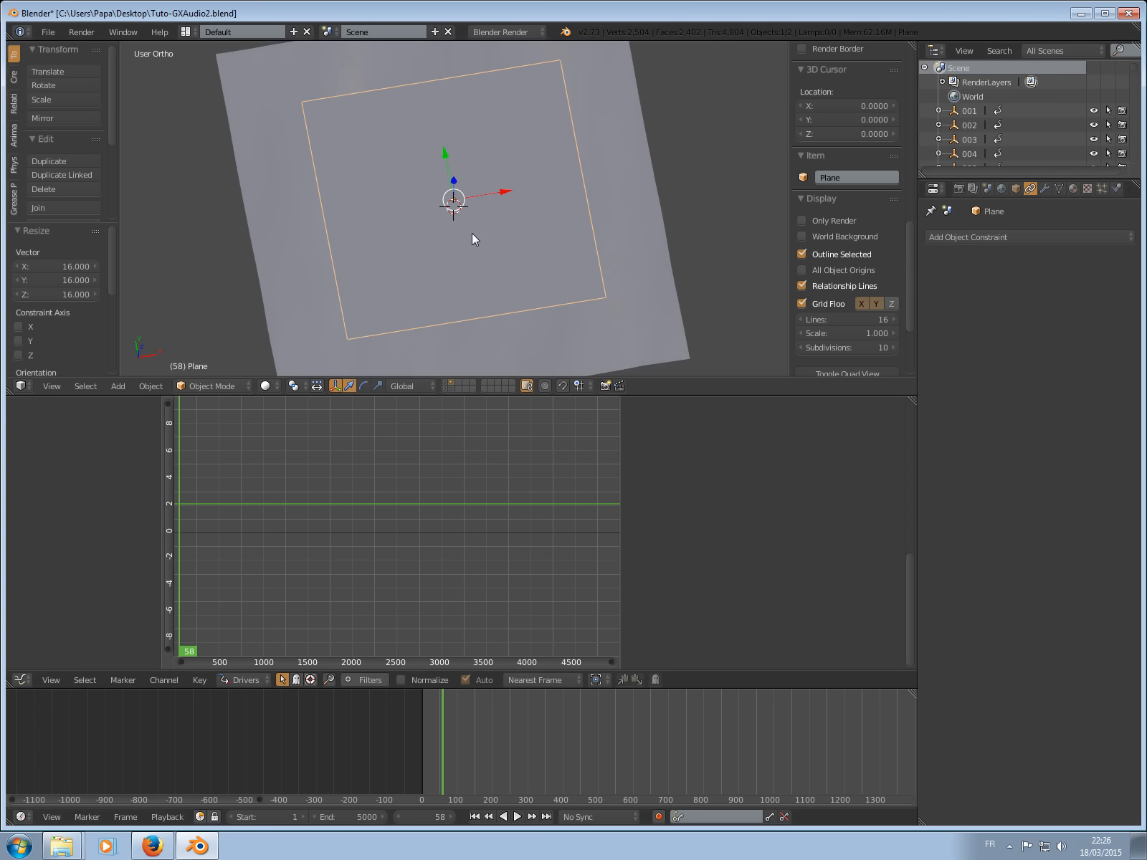
pyautogui.moveTo(471, 233); pyautogui.dragTo(476, 207, button='middle')
pyautogui.press('s')
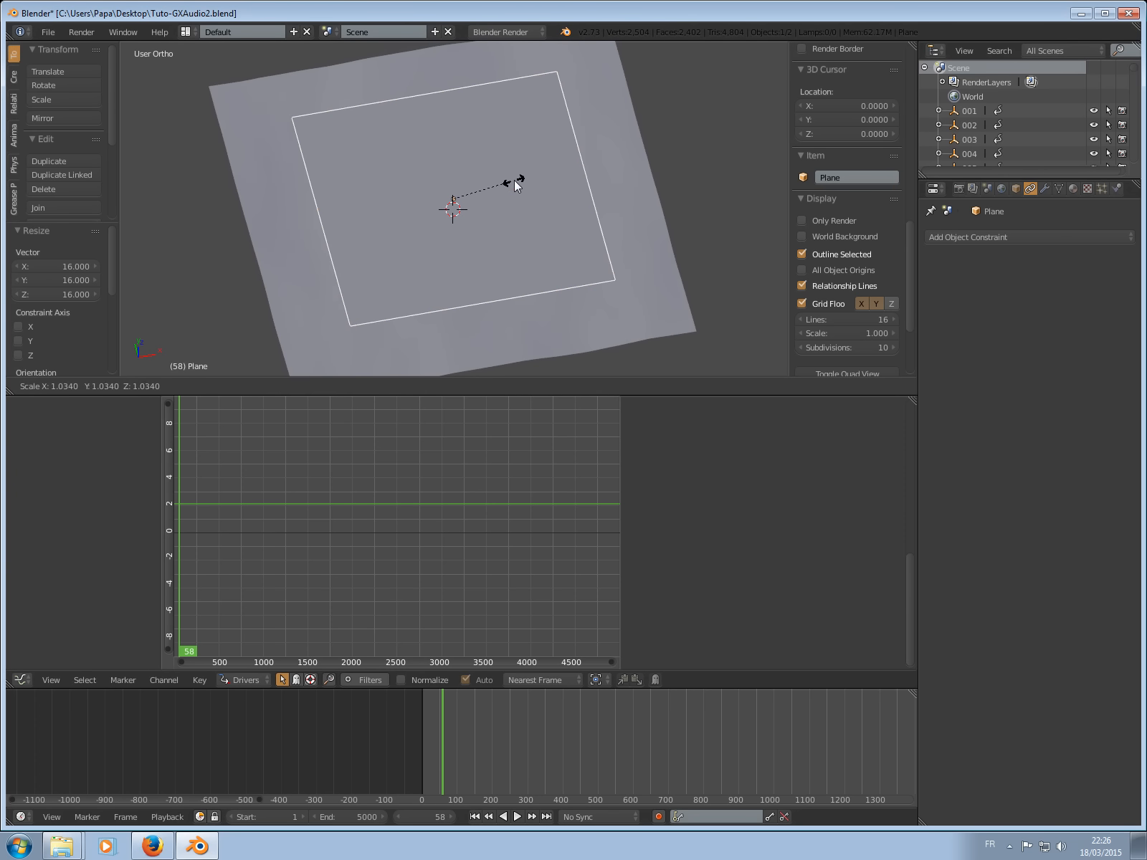
pyautogui.click(529, 173)
pyautogui.moveTo(530, 173); pyautogui.dragTo(549, 132, button='middle')
# Subdivide the whole plane into a dense grid with a high number of cuts and return to Object Mode.
pyautogui.press('Tab')
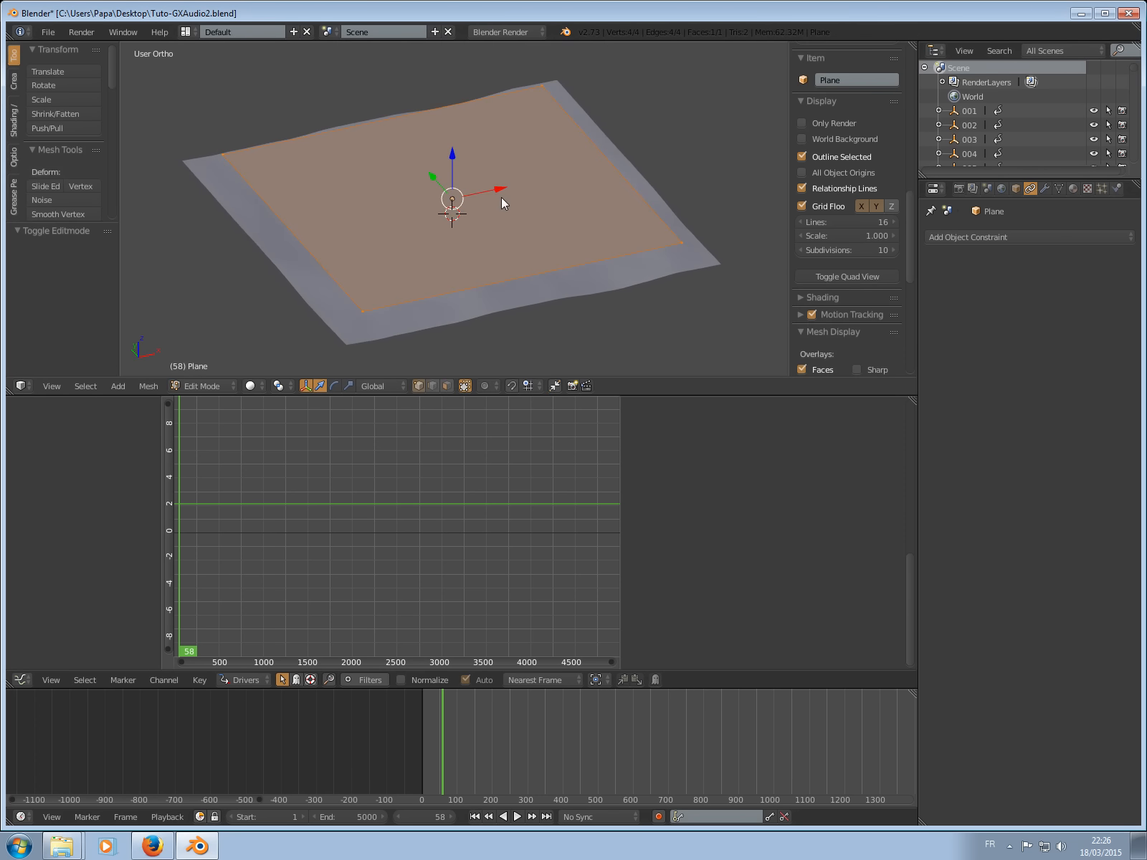
pyautogui.moveTo(501, 197); pyautogui.dragTo(509, 260, button='middle')
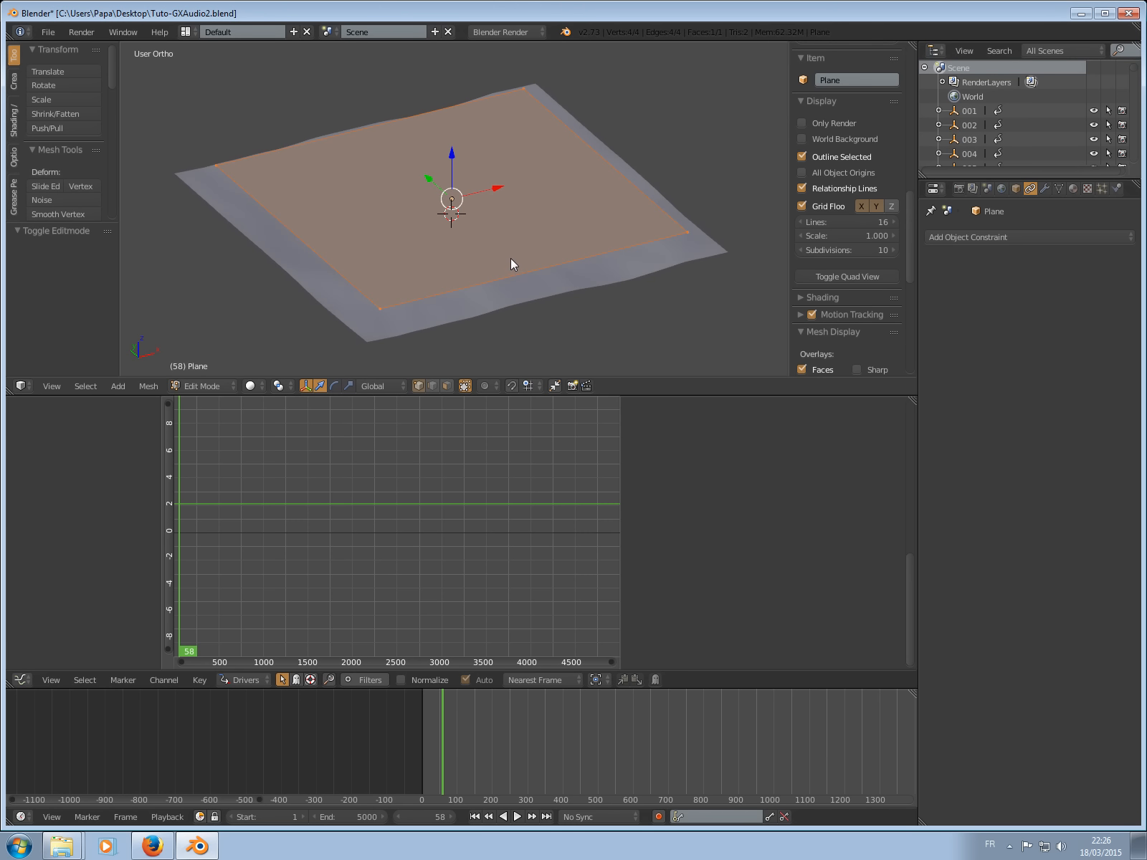
pyautogui.press('w')
pyautogui.moveTo(511, 260)
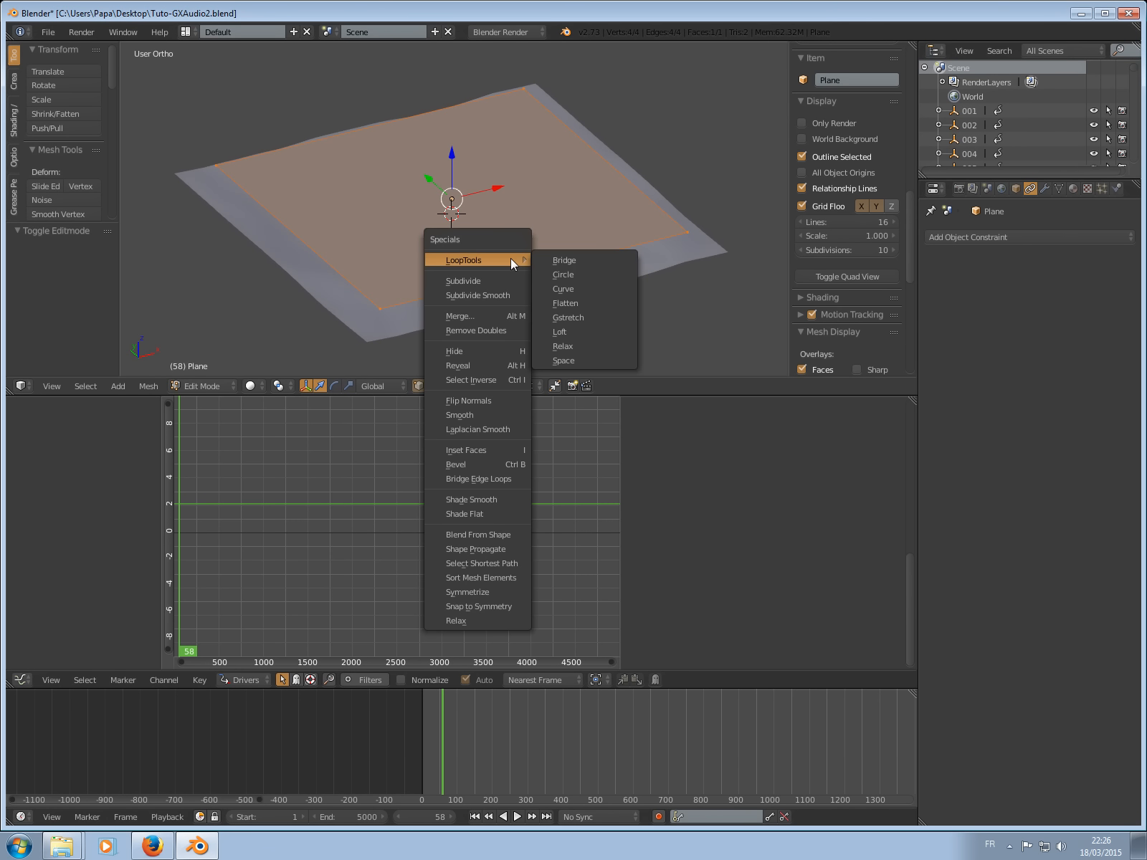
pyautogui.click(476, 281)
pyautogui.click(52, 266)
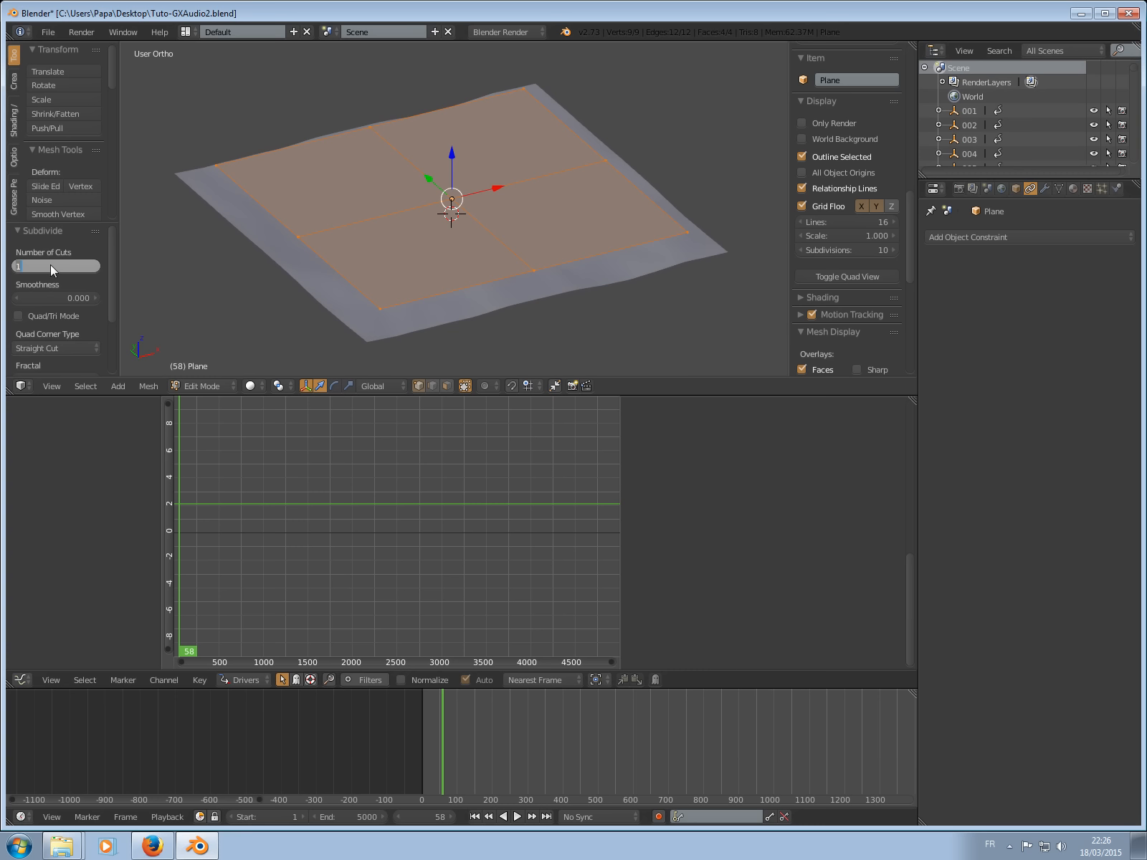
pyautogui.press('Return')
pyautogui.moveTo(410, 149); pyautogui.dragTo(474, 267, button='middle')
pyautogui.press('Tab')
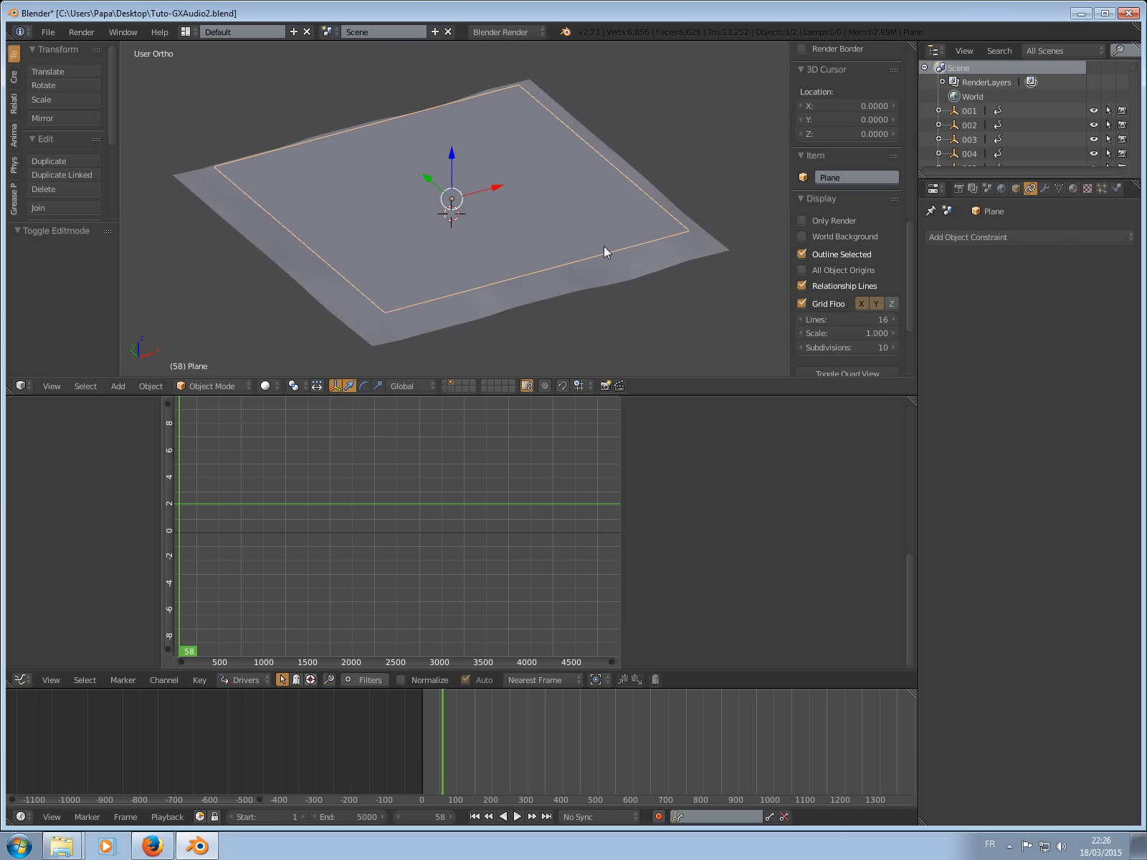
# Add a Shrinkwrap modifier to the plane with Ocean as its target.
pyautogui.moveTo(605, 245); pyautogui.dragTo(831, 257, button='middle')
pyautogui.click(1030, 238)
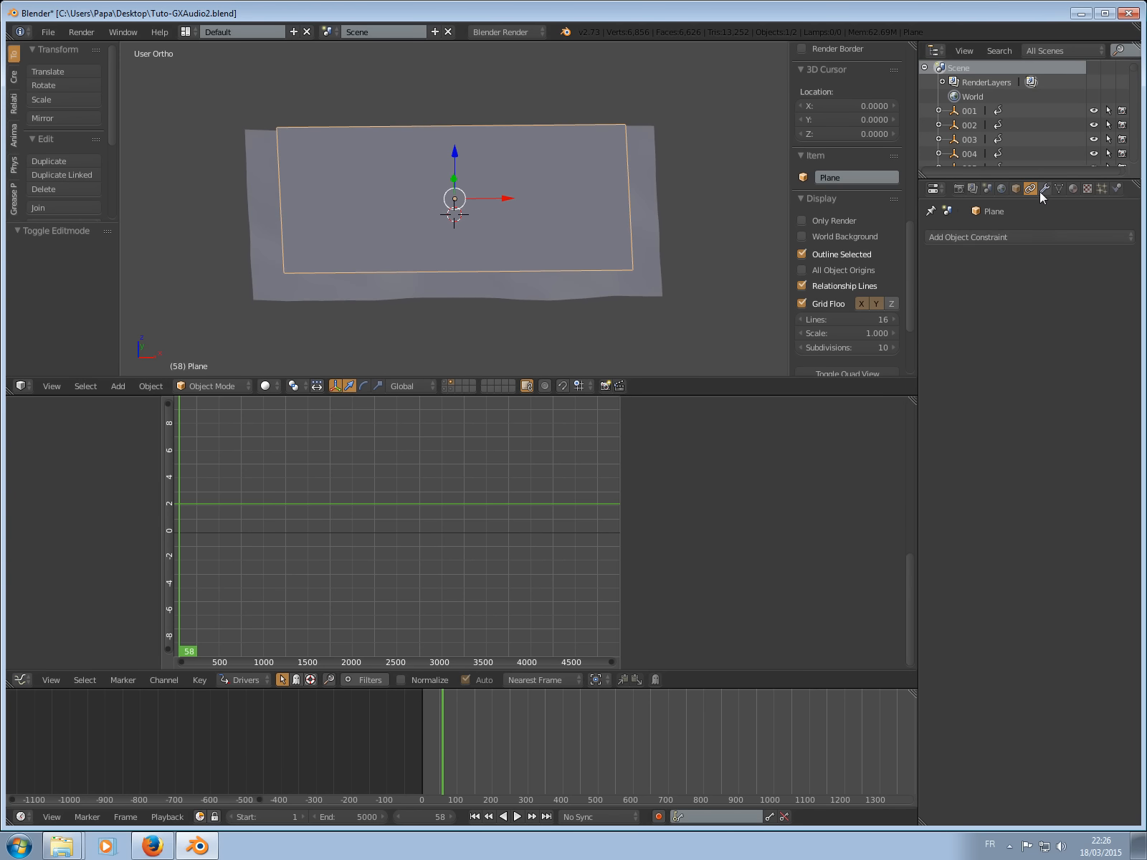
pyautogui.click(1043, 188)
pyautogui.click(1009, 238)
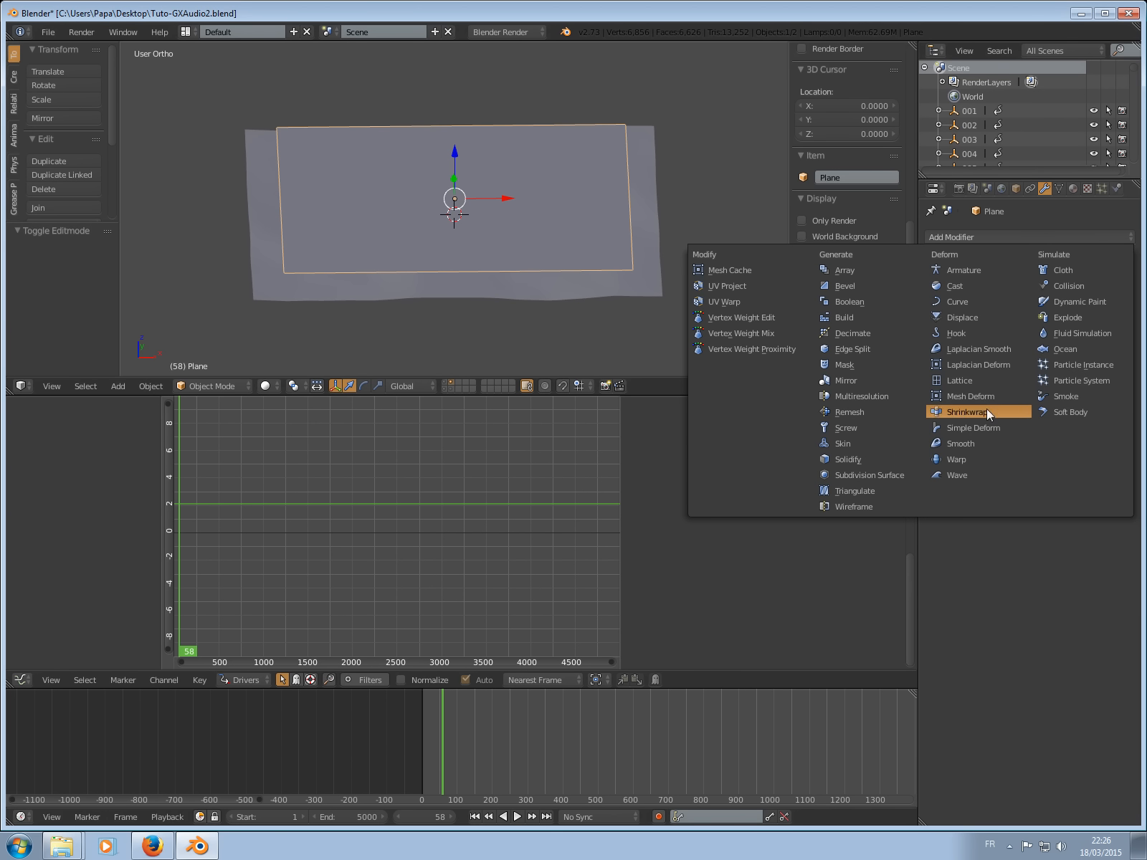
pyautogui.click(968, 413)
pyautogui.moveTo(527, 201); pyautogui.dragTo(894, 322, button='middle')
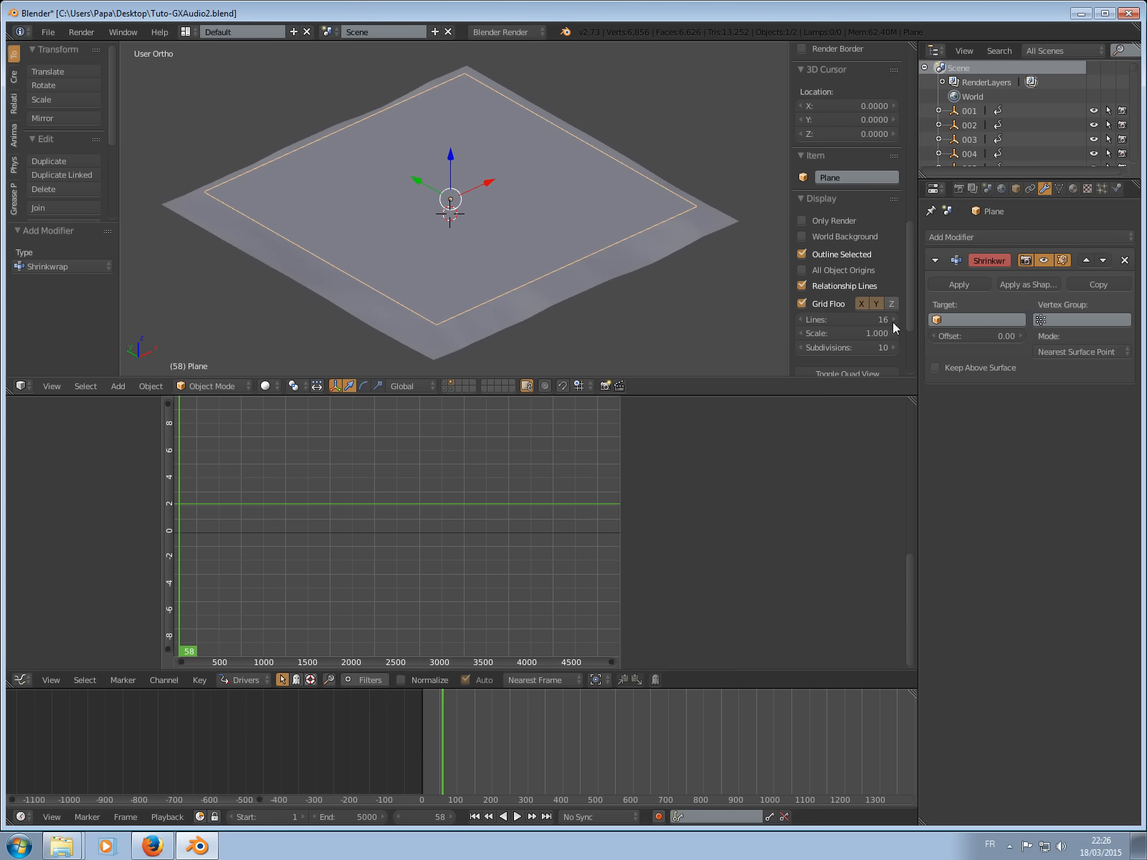
pyautogui.click(965, 321)
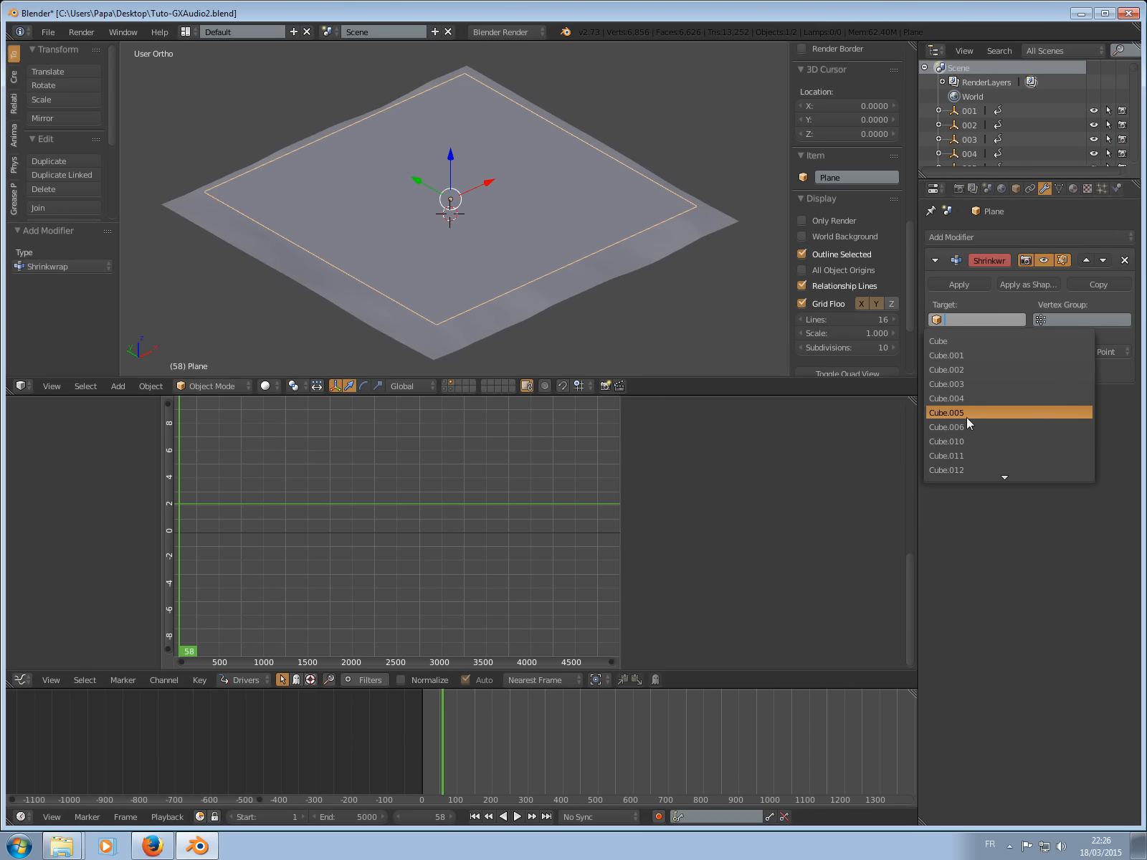
pyautogui.write('oce')
pyautogui.click(962, 343)
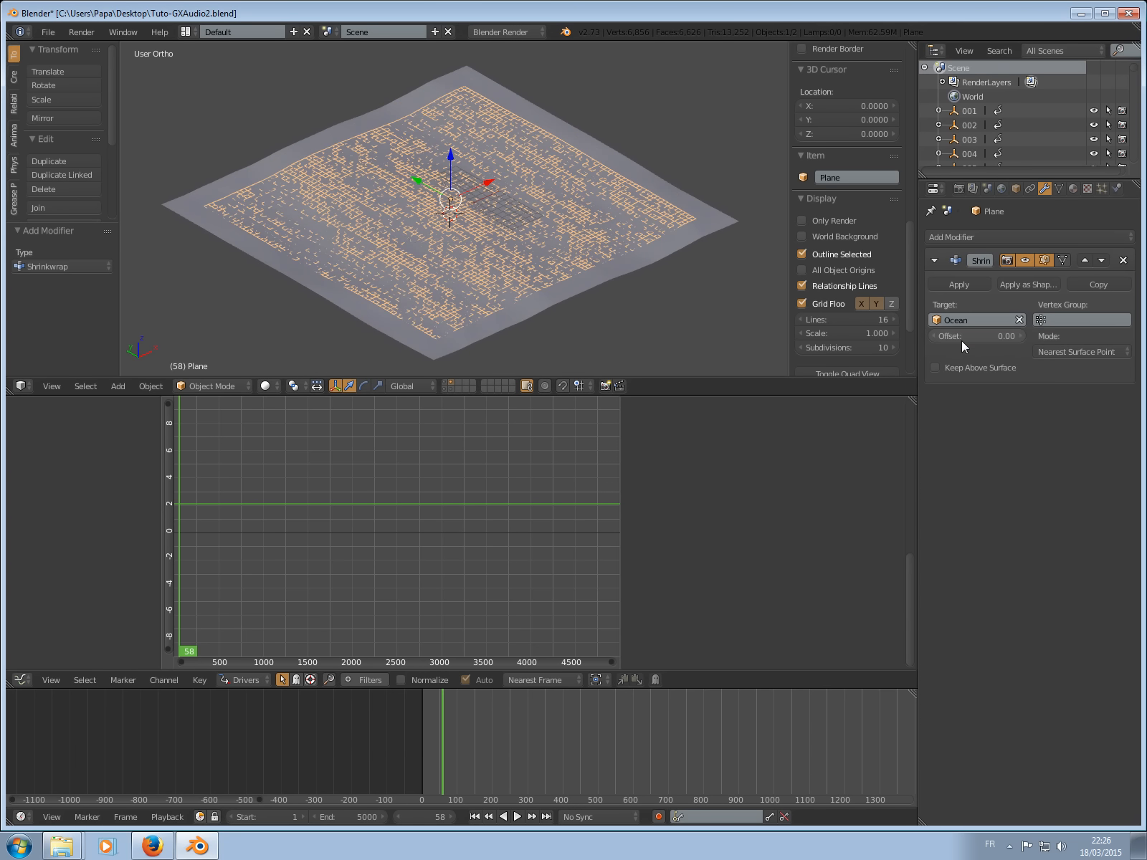
# Scrub to frame 179 and isolate the plane in local view, seen from the top.
pyautogui.moveTo(687, 266); pyautogui.dragTo(628, 245, button='middle')
pyautogui.moveTo(557, 224); pyautogui.dragTo(898, 356, button='middle')
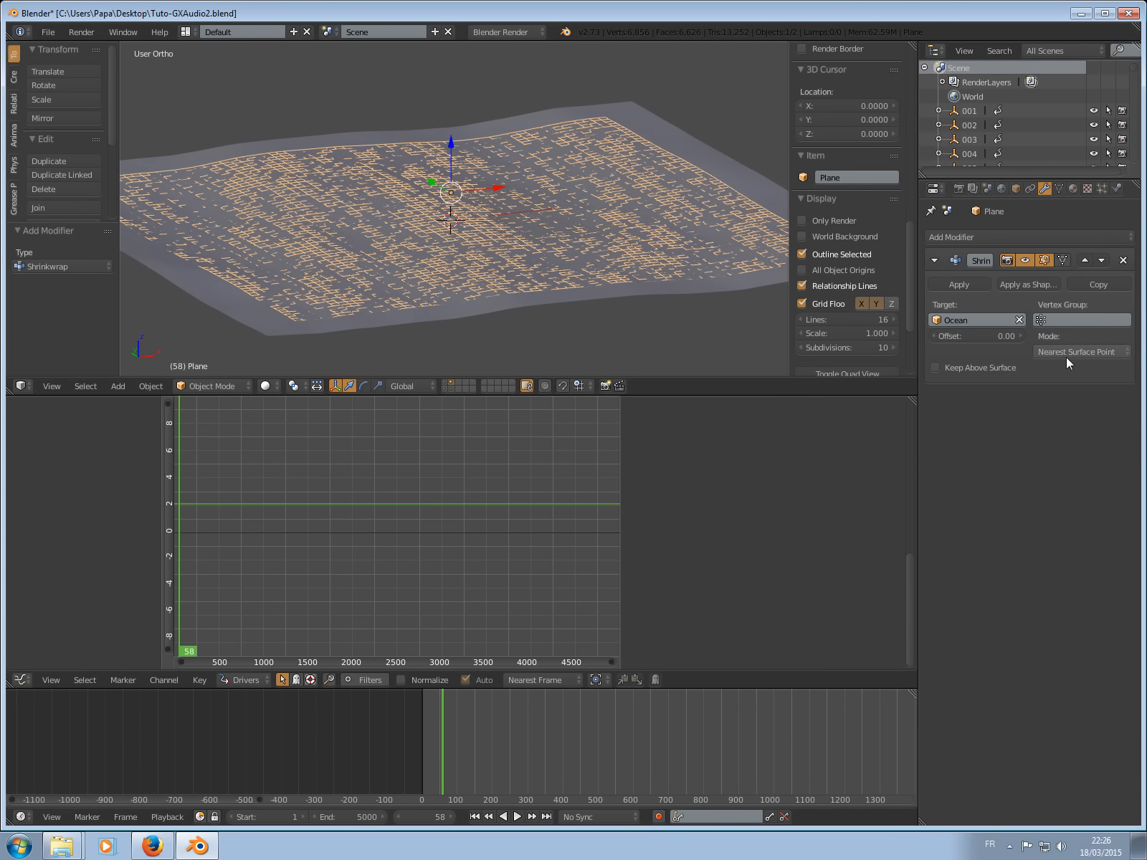
pyautogui.moveTo(522, 230); pyautogui.dragTo(510, 278, button='middle')
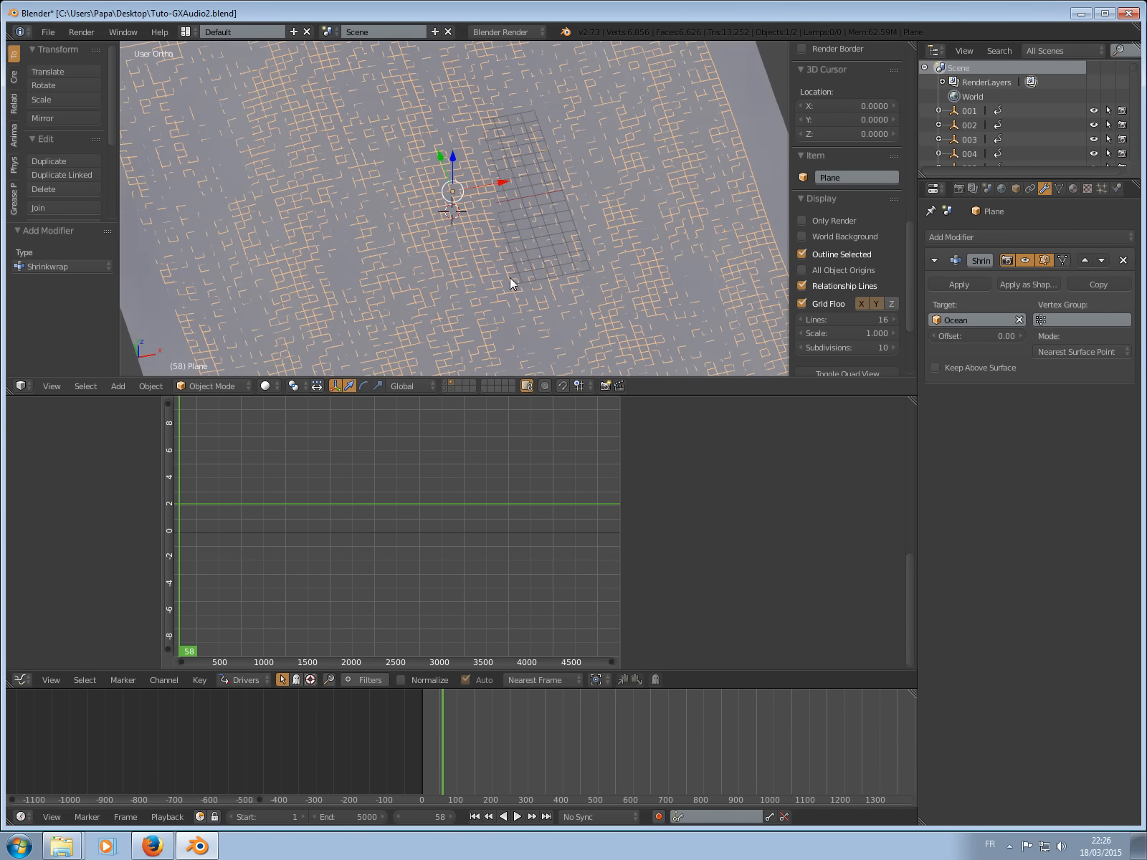
pyautogui.moveTo(437, 758); pyautogui.dragTo(485, 733)
pyautogui.press('KP_7')
pyautogui.scroll(-2, 458, 316)
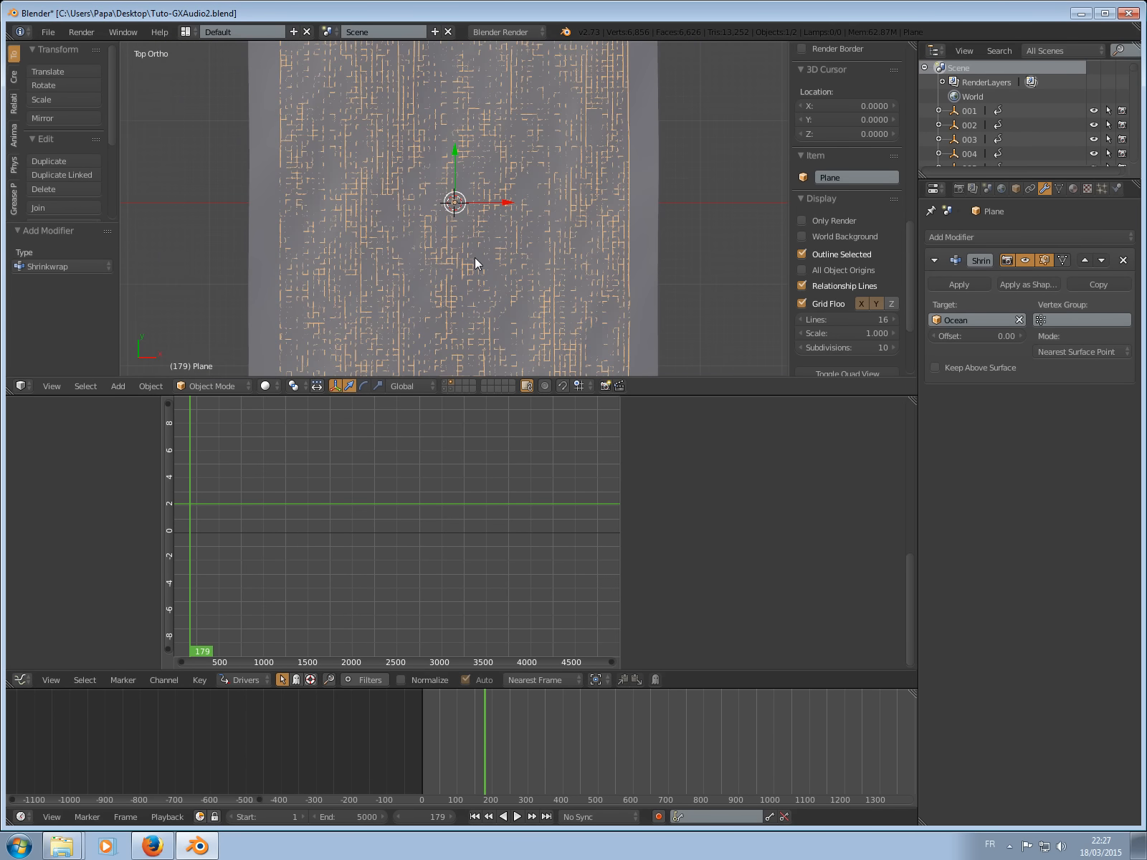
pyautogui.scroll(-1, 475, 259)
pyautogui.press('KP_Divide')
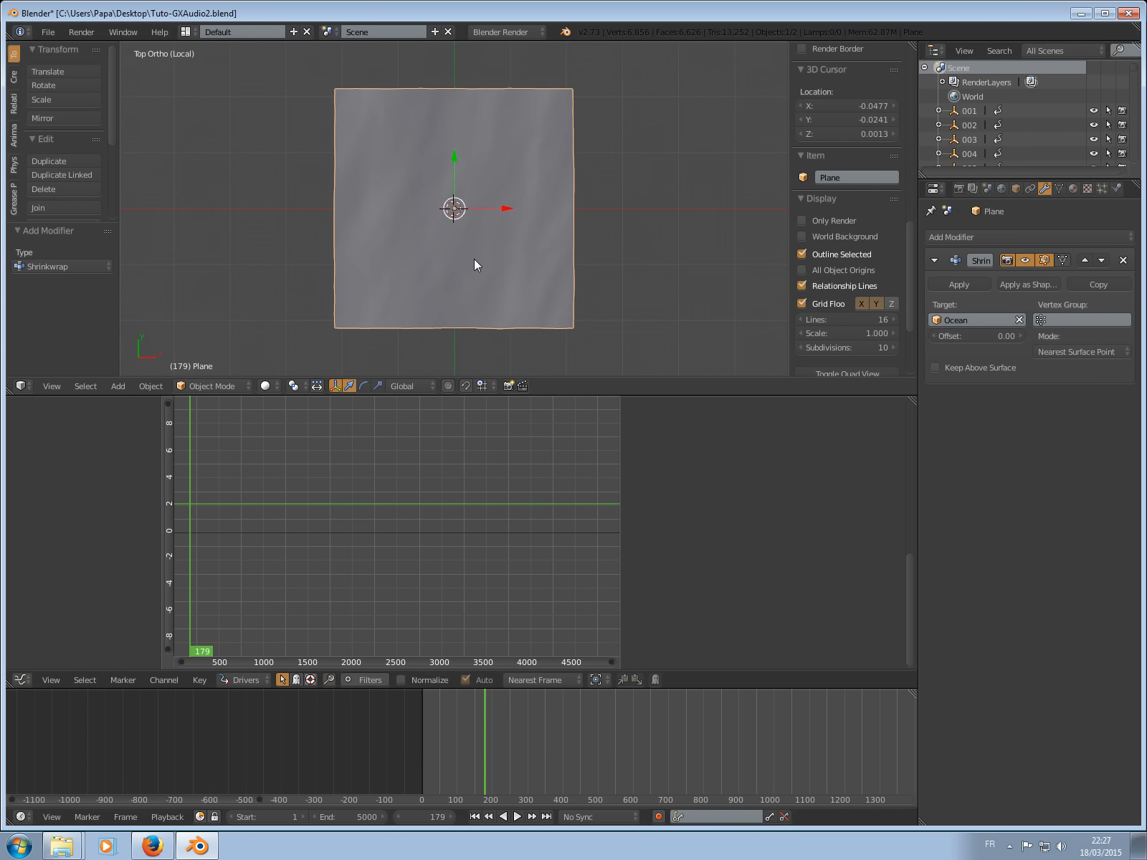
# Switch the viewport to wireframe shading and enable Wire and Draw All Edges in the plane's display settings.
pyautogui.scroll(3, 474, 261)
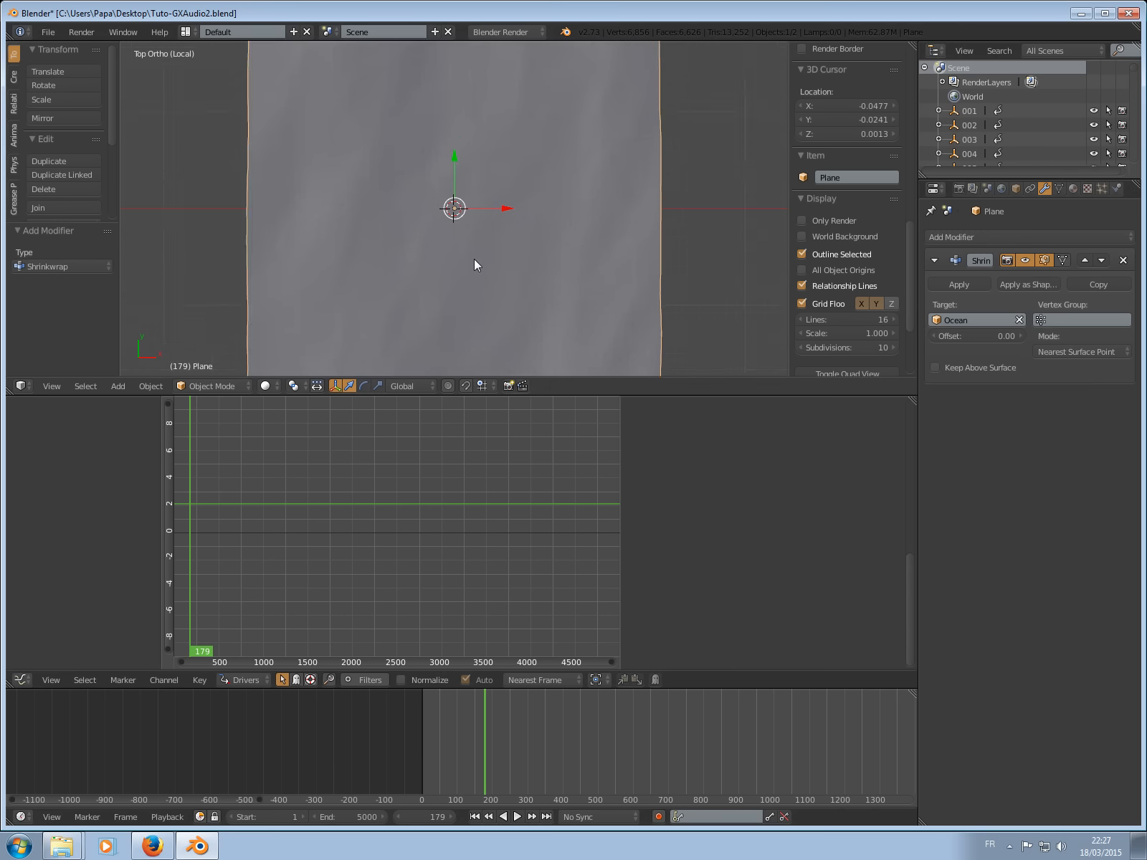
pyautogui.press('z')
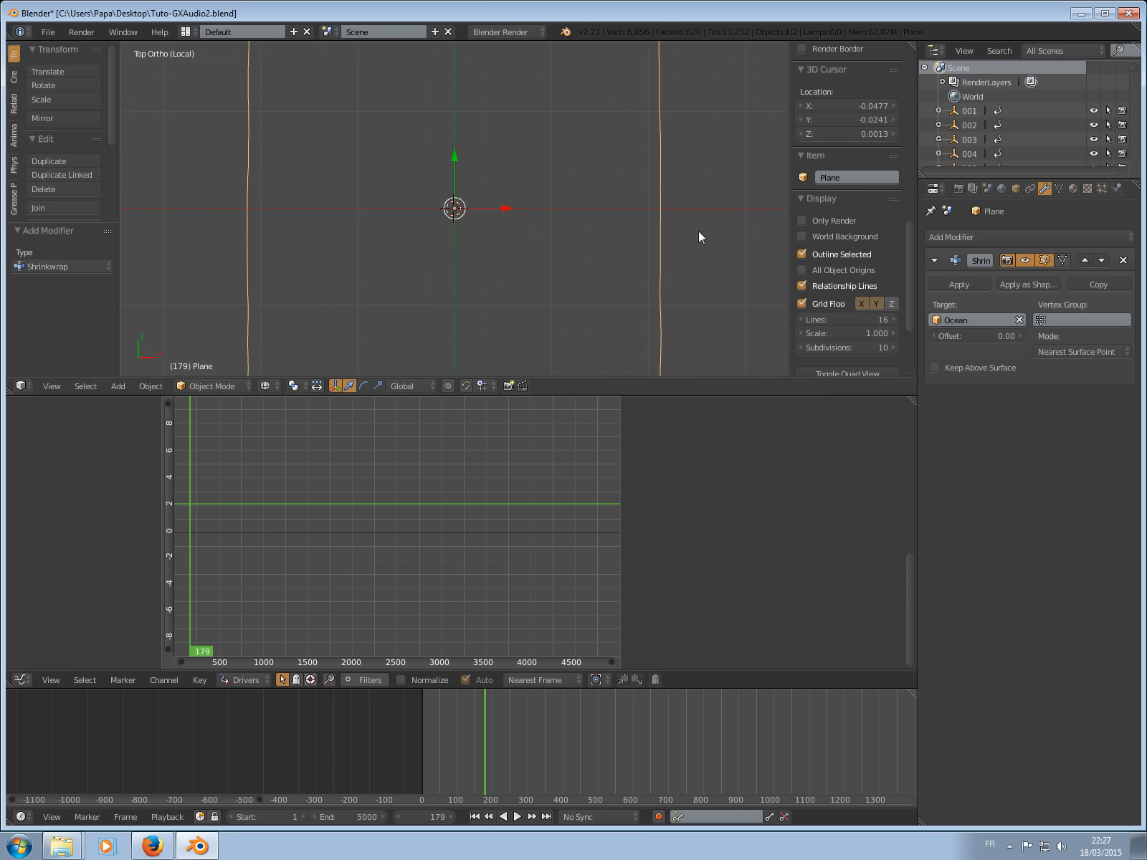
pyautogui.click(1017, 188)
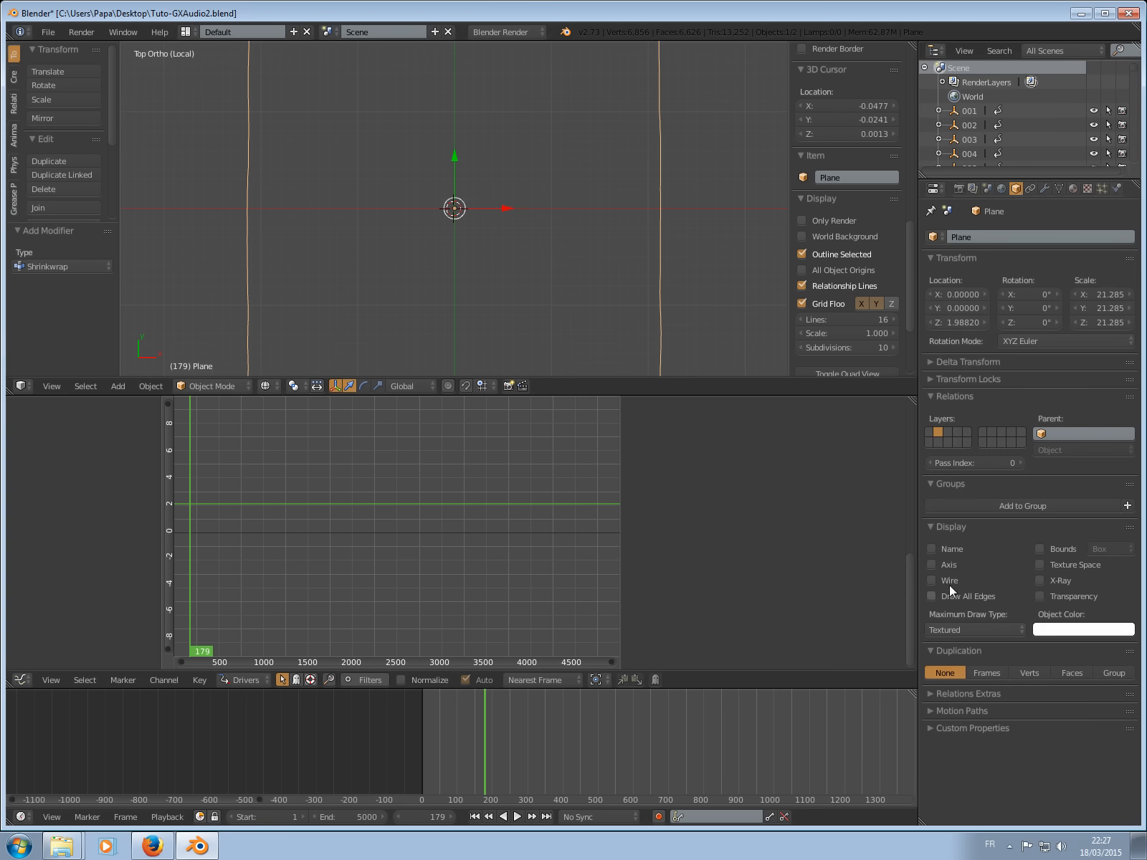
pyautogui.scroll(-2, 637, 202)
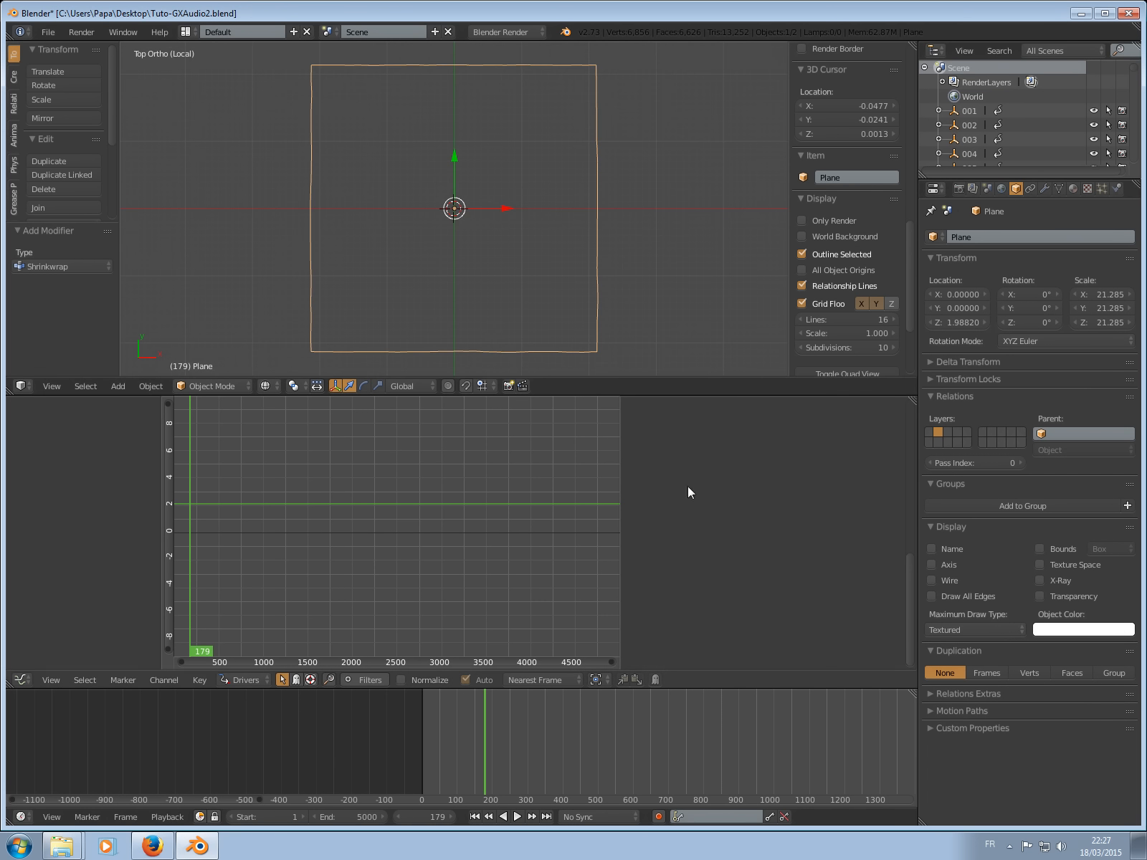
pyautogui.click(931, 581)
pyautogui.click(931, 595)
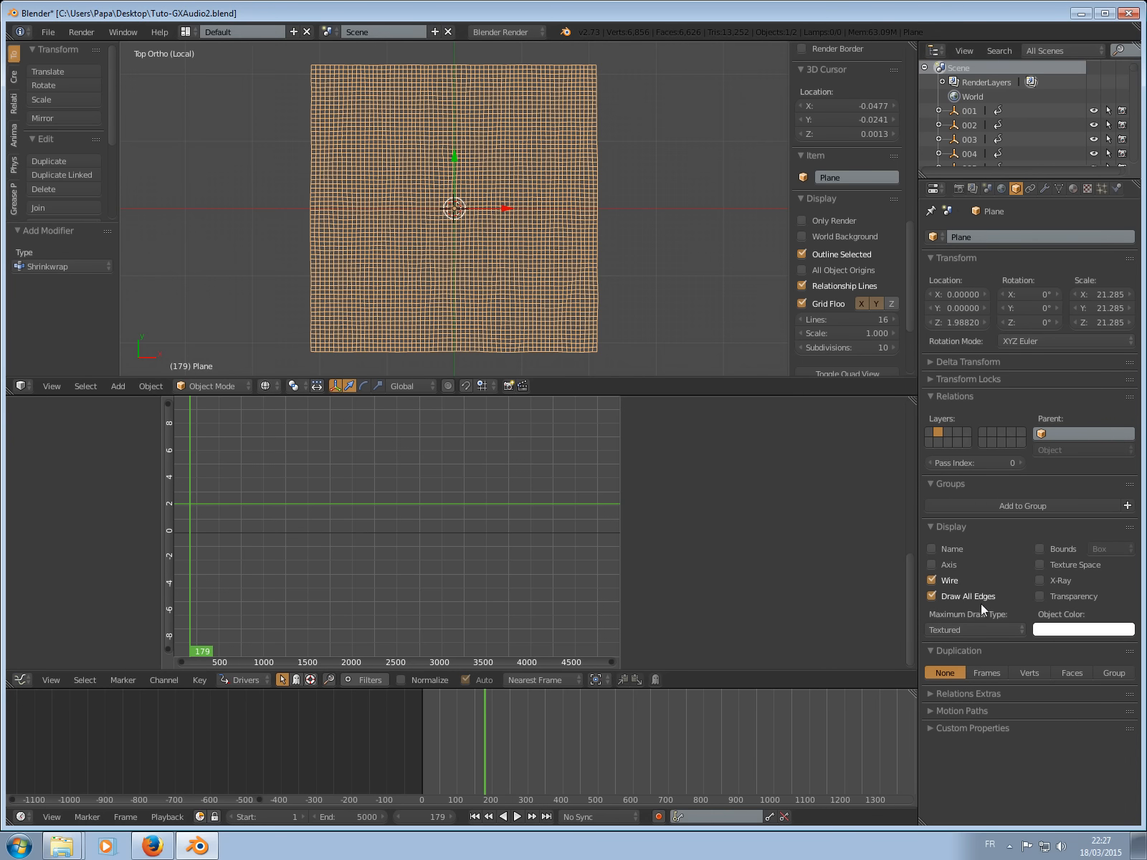
# Play the animation and examine how the plane's grid deforms from above and at an angle.
pyautogui.scroll(4, 602, 303)
pyautogui.scroll(-2, 601, 303)
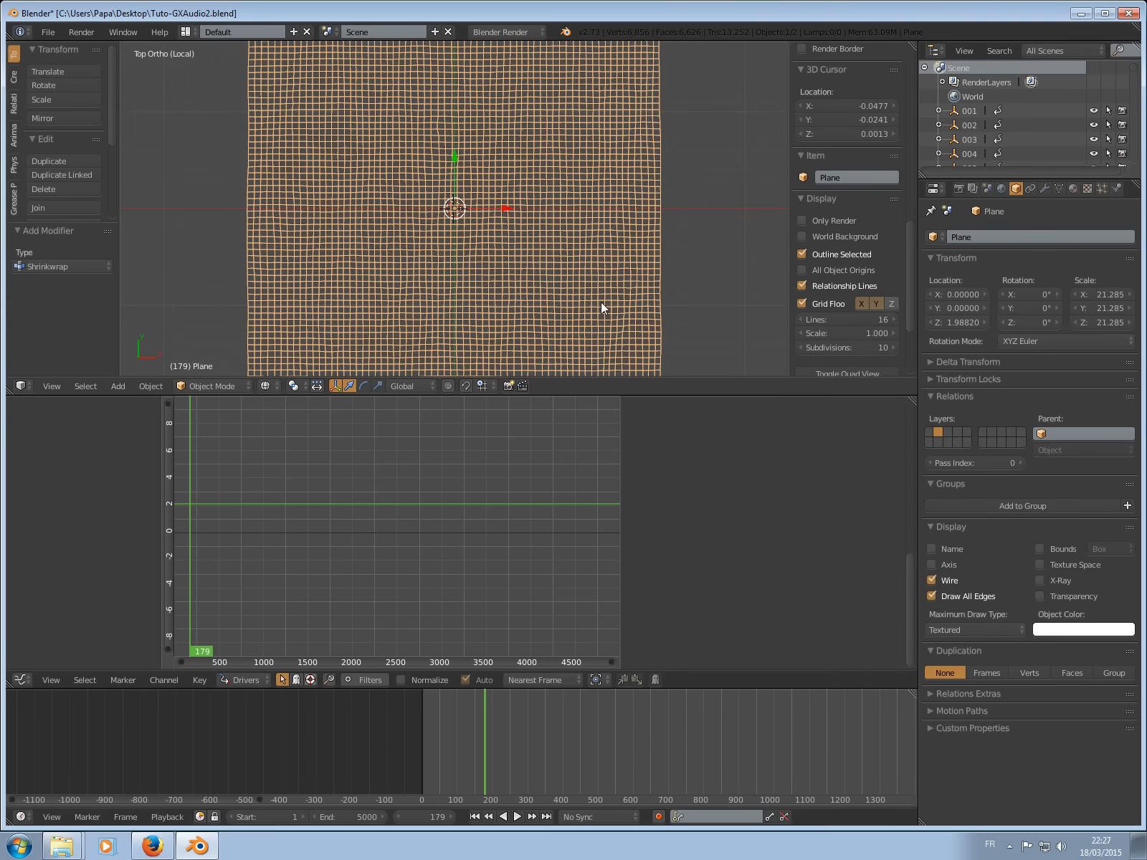
pyautogui.hotkey('alt', 'a')
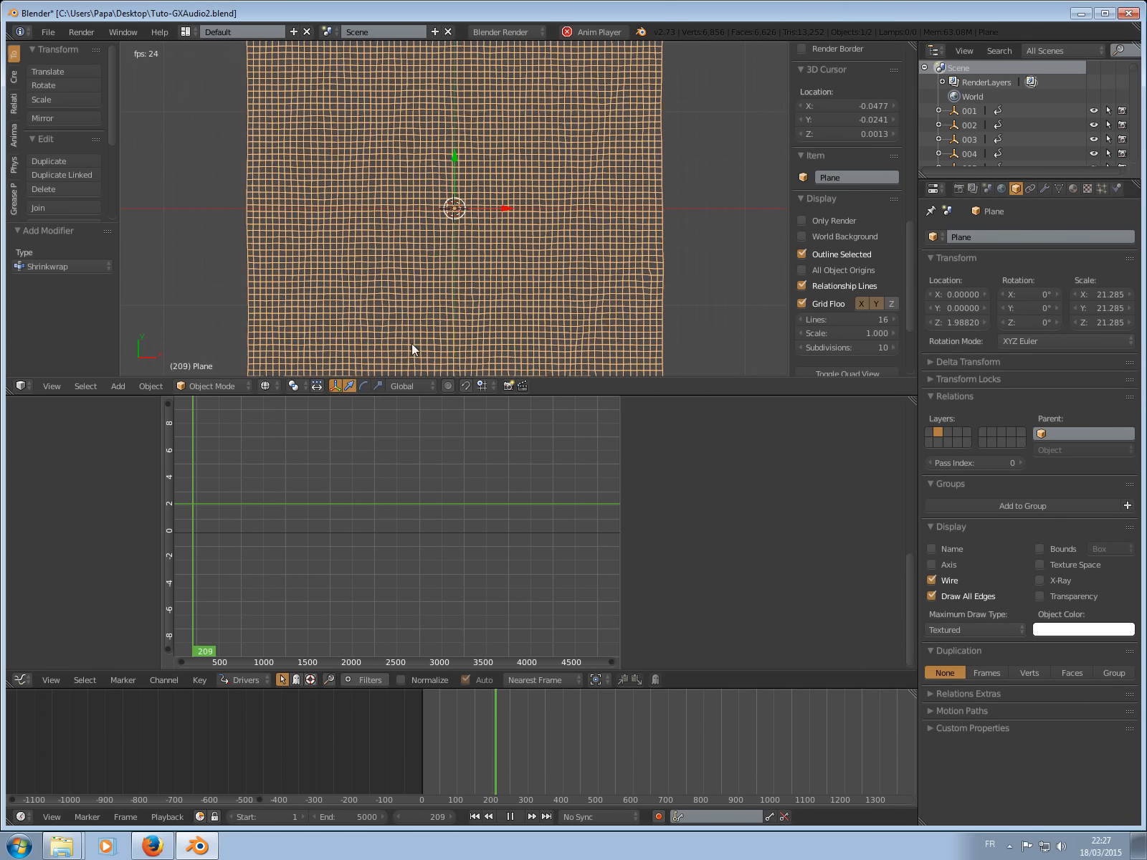
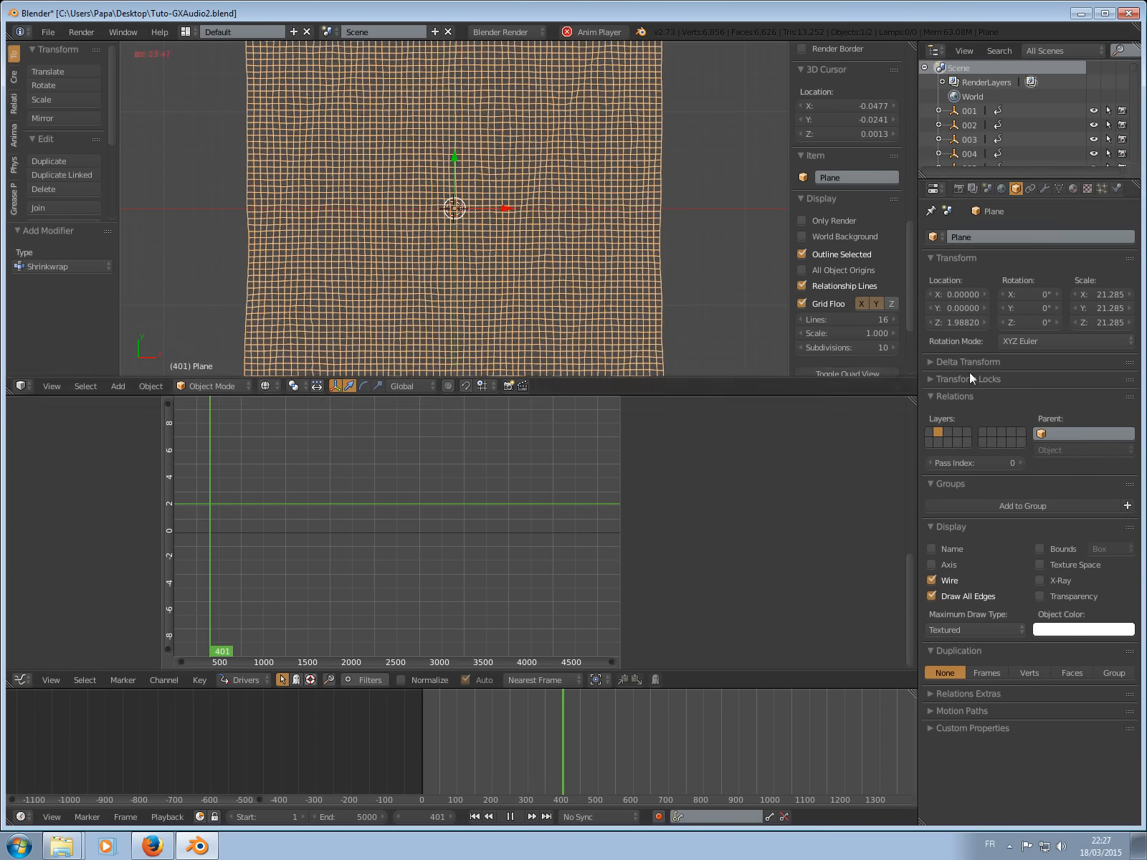
pyautogui.moveTo(302, 166); pyautogui.dragTo(486, 152, button='middle')
pyautogui.moveTo(708, 235); pyautogui.dragTo(635, 205, button='middle')
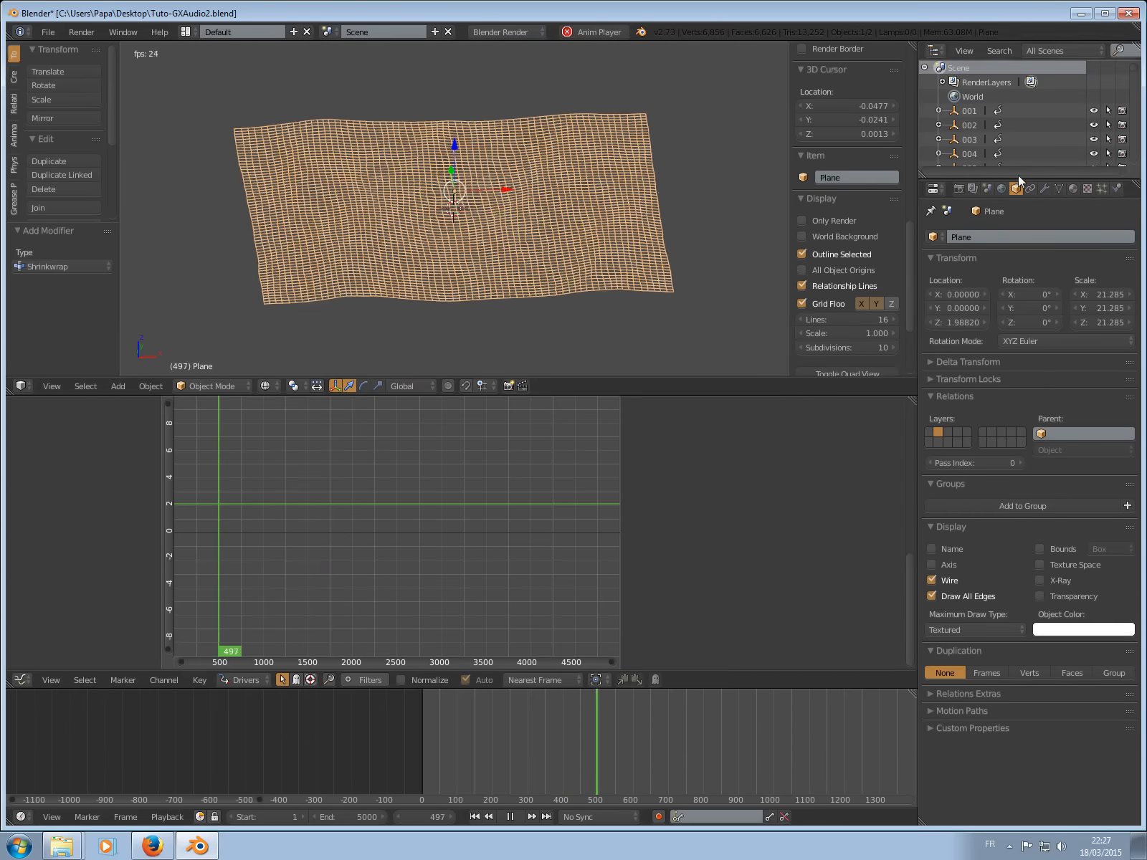
# Set the plane's Shrinkwrap mode to Project and enable the Negative direction alongside Positive.
pyautogui.click(1047, 189)
pyautogui.click(1063, 352)
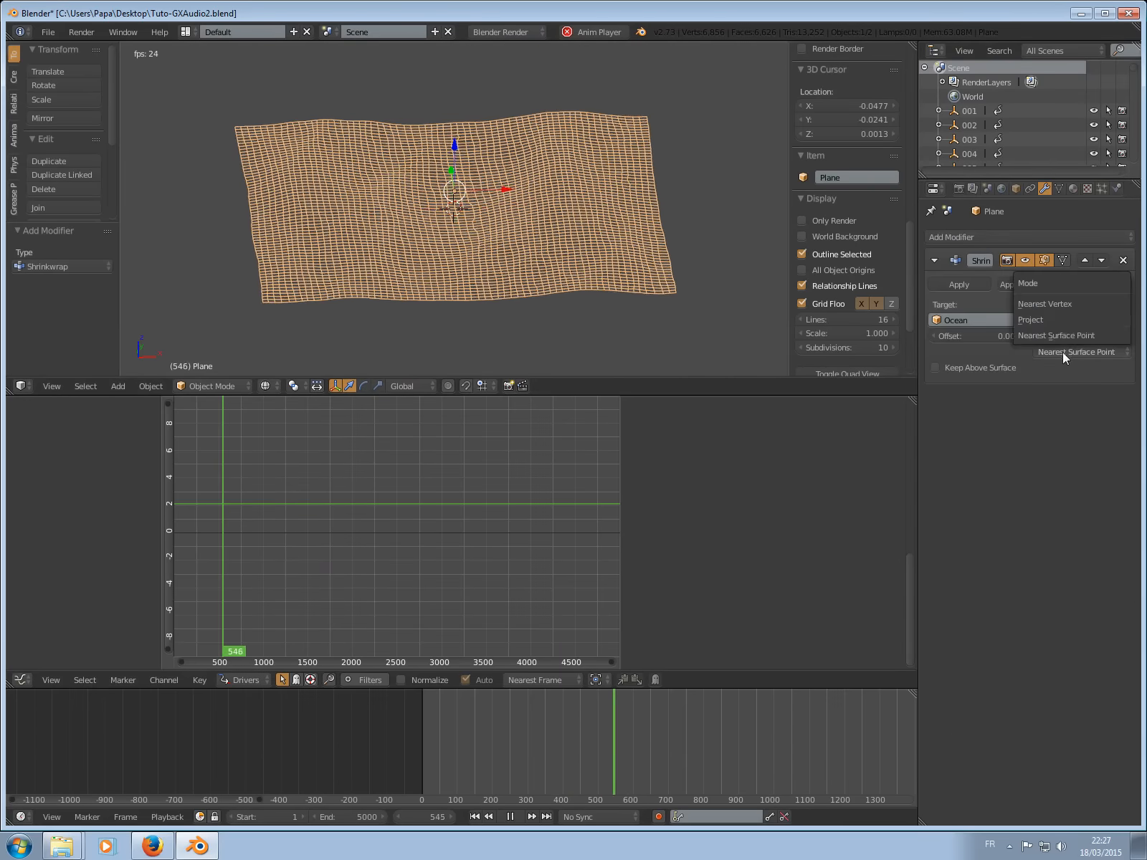
pyautogui.click(1052, 317)
pyautogui.moveTo(525, 201); pyautogui.dragTo(919, 367, button='middle')
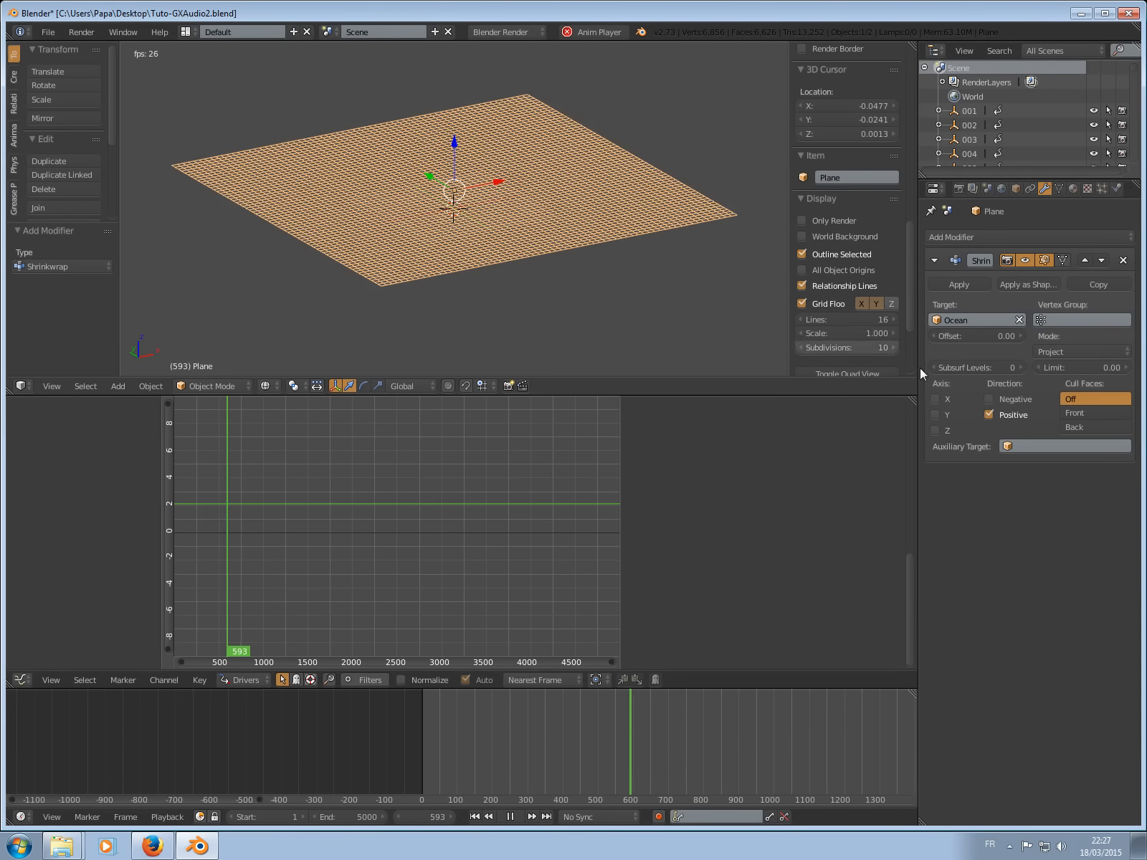
pyautogui.click(990, 398)
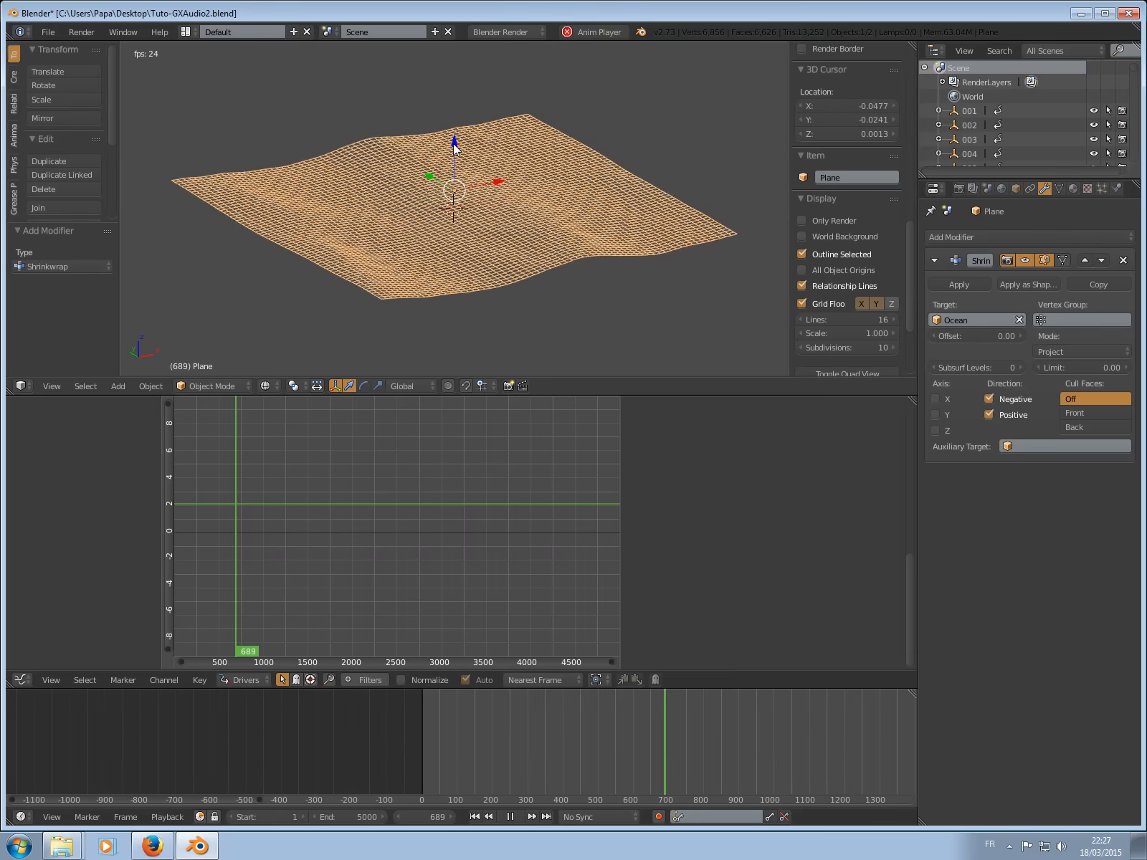
# Raise the shrinkwrapped plane about 7.9 units along Z and stop the animation playback.
pyautogui.moveTo(453, 145)
pyautogui.mouseDown()
pyautogui.moveTo(449, 71)
pyautogui.moveTo(466, 288)
pyautogui.moveTo(467, 56)
pyautogui.moveTo(473, 76)
pyautogui.mouseUp()
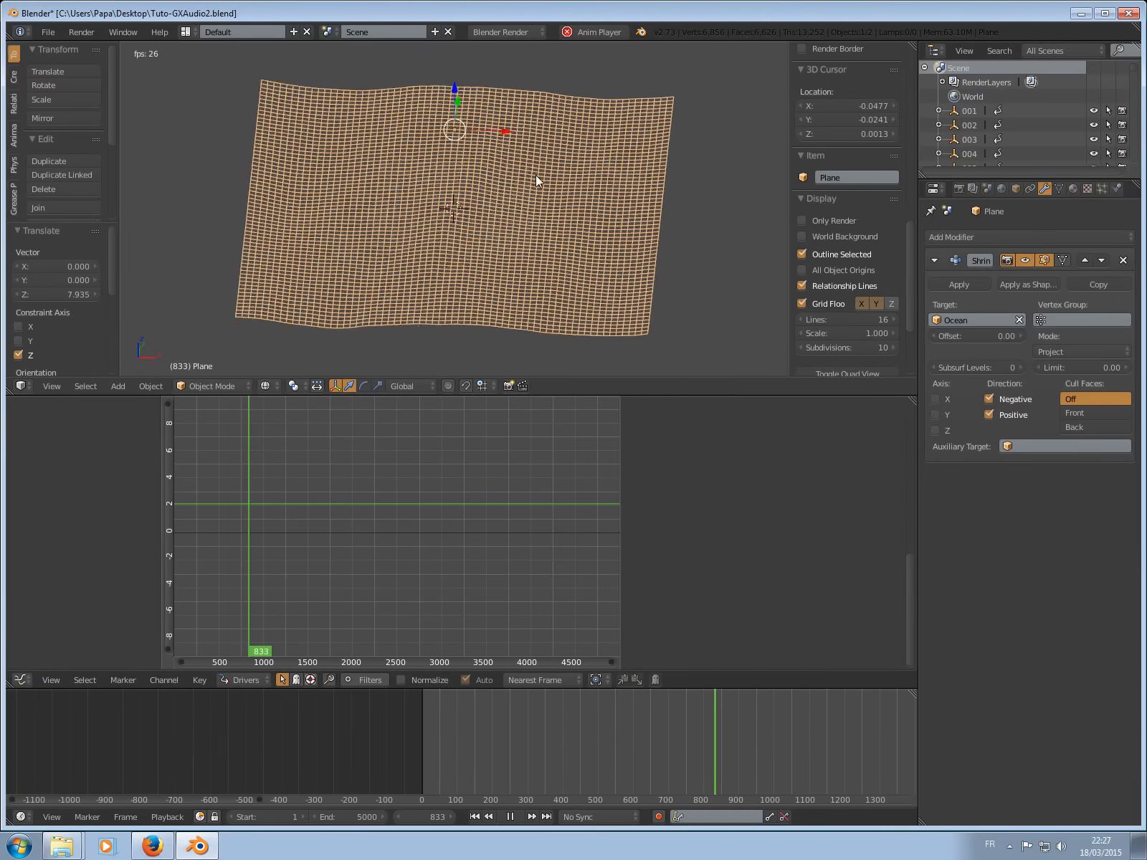
pyautogui.moveTo(536, 175); pyautogui.dragTo(578, 158, button='middle')
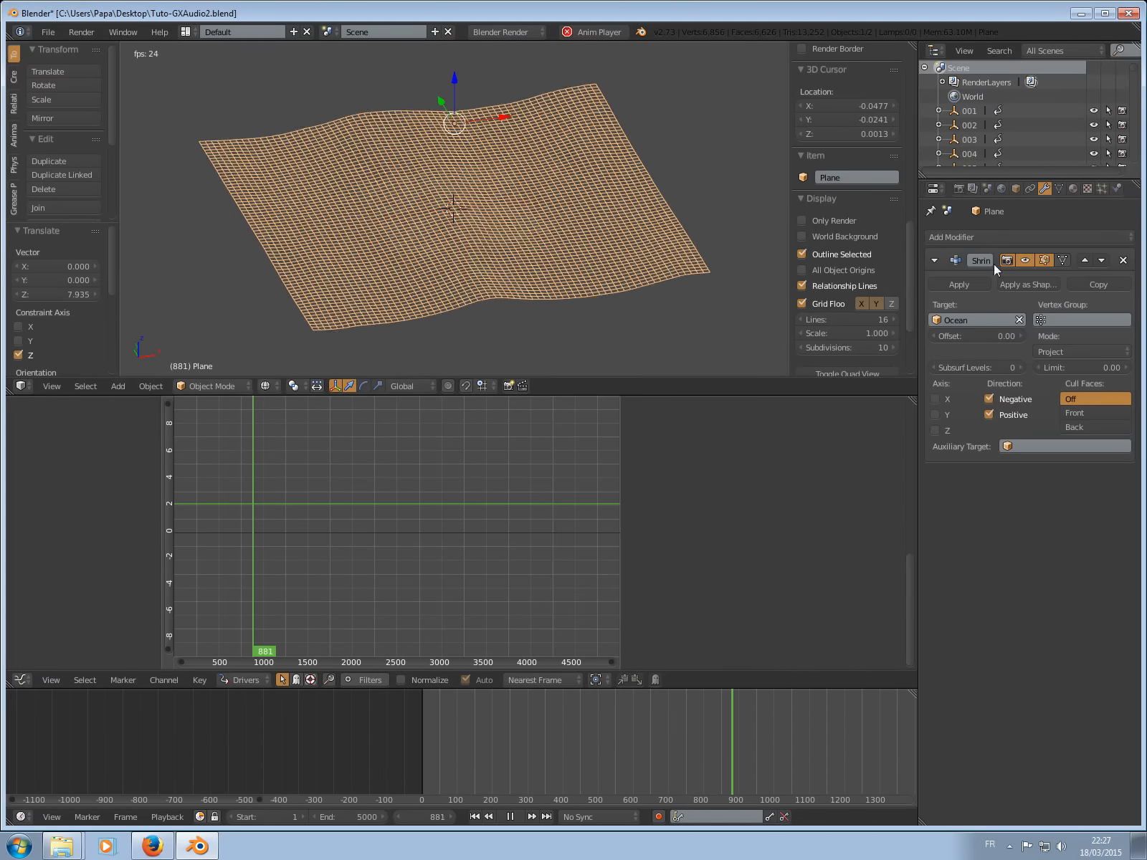
pyautogui.moveTo(546, 167); pyautogui.dragTo(536, 132, button='middle')
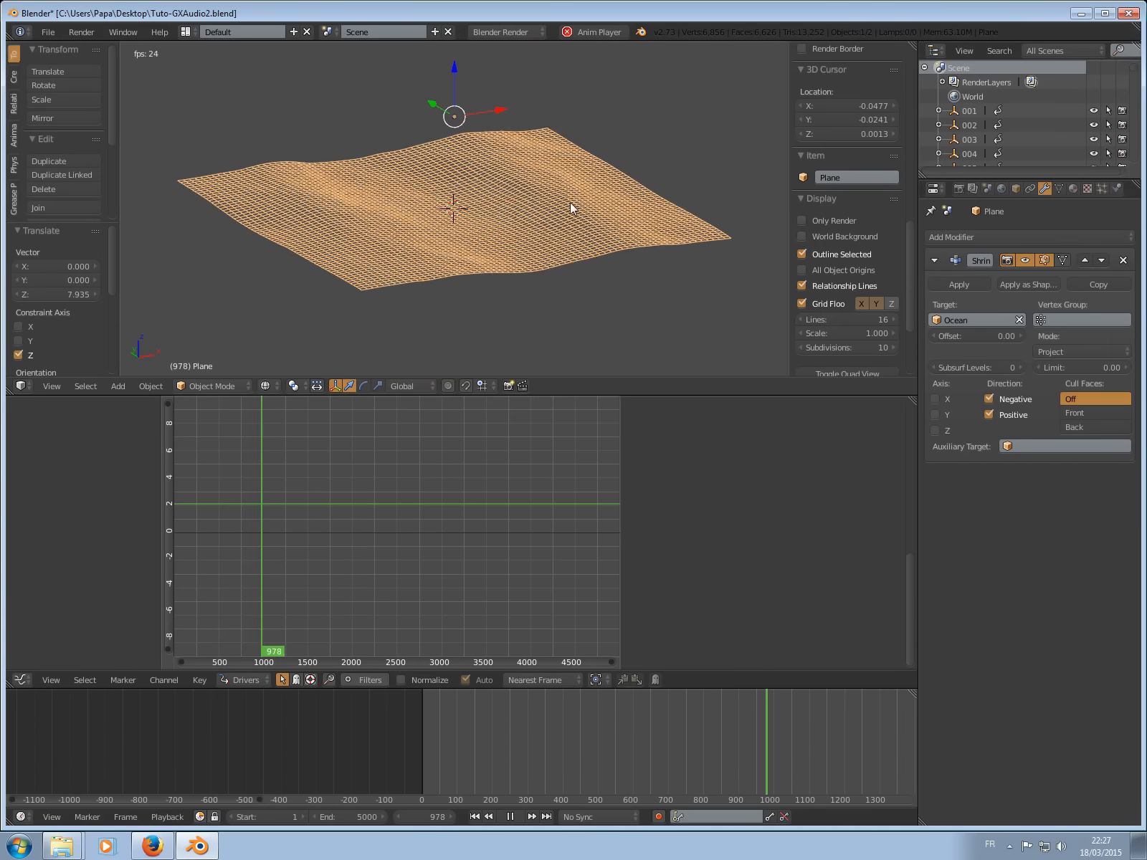
pyautogui.moveTo(572, 208); pyautogui.dragTo(546, 193, button='middle')
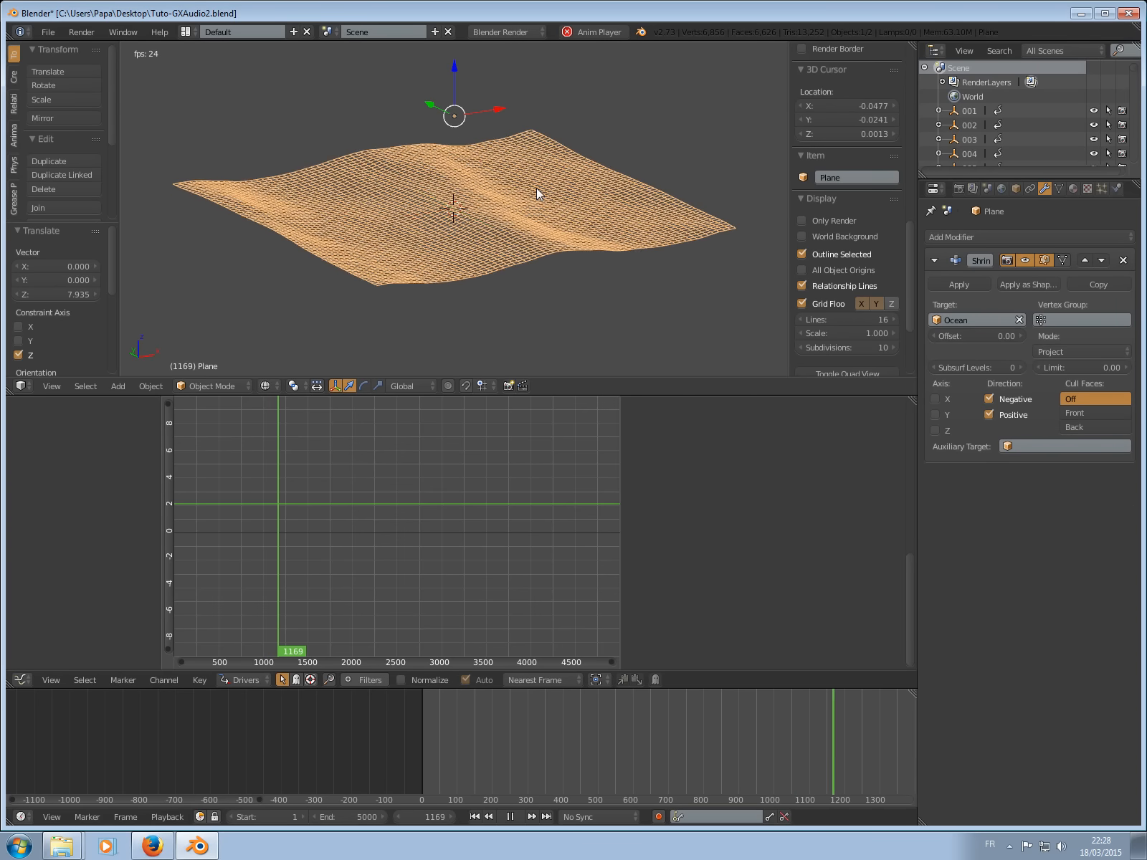
pyautogui.press('Escape')
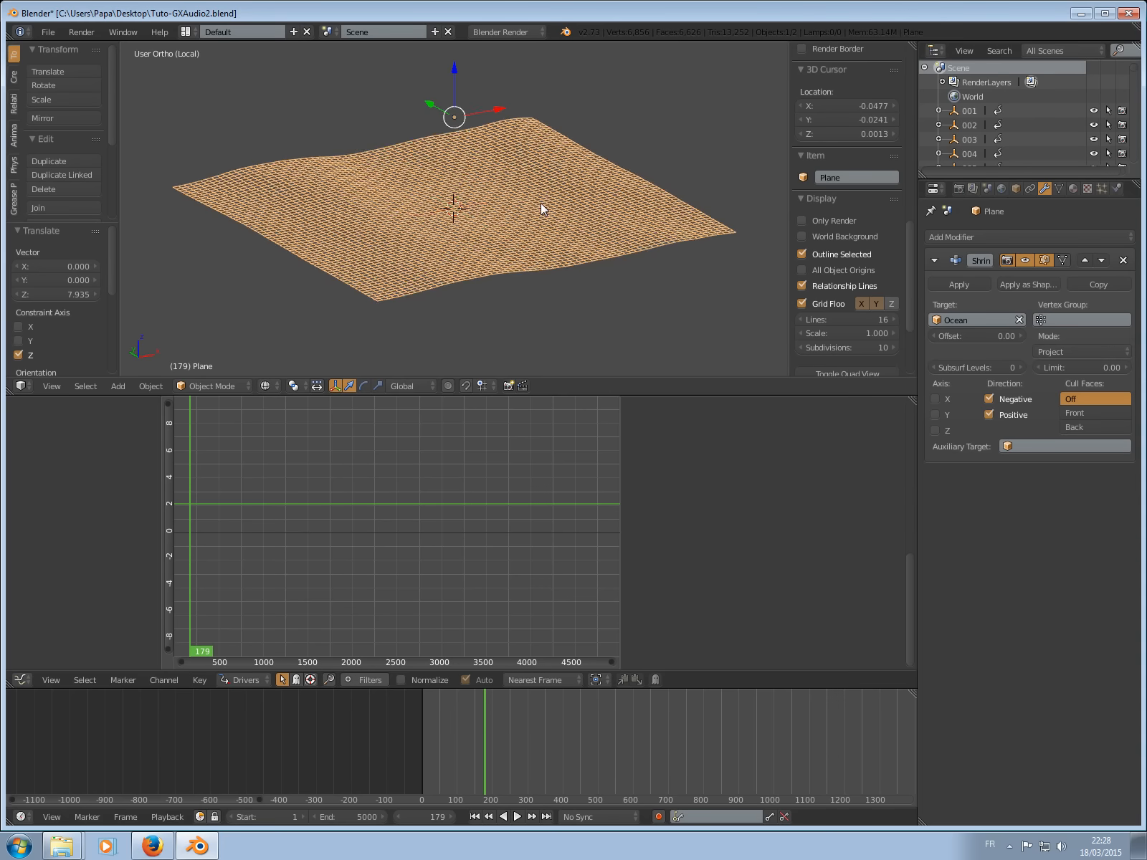
# Turn off the plane's Wire and Draw All Edges display options and switch the viewport to solid shading.
pyautogui.moveTo(541, 205); pyautogui.dragTo(538, 223, button='middle')
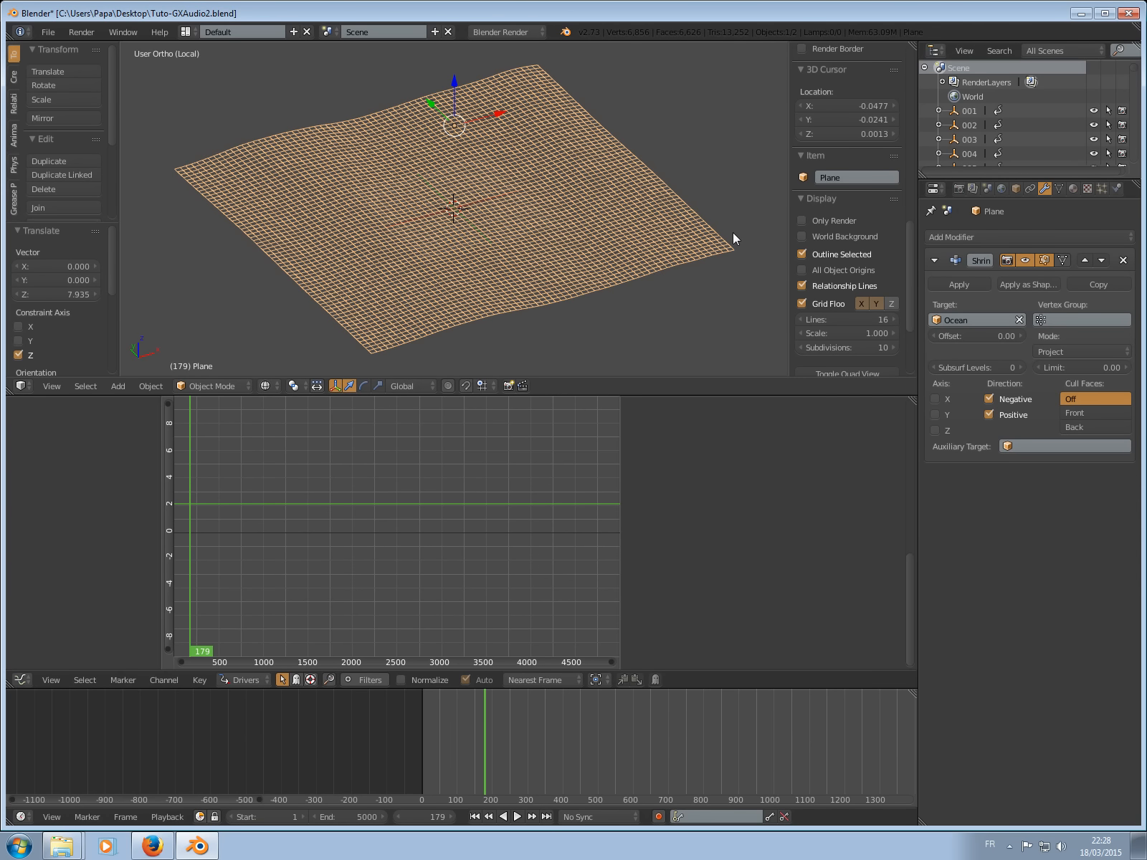
pyautogui.click(1016, 188)
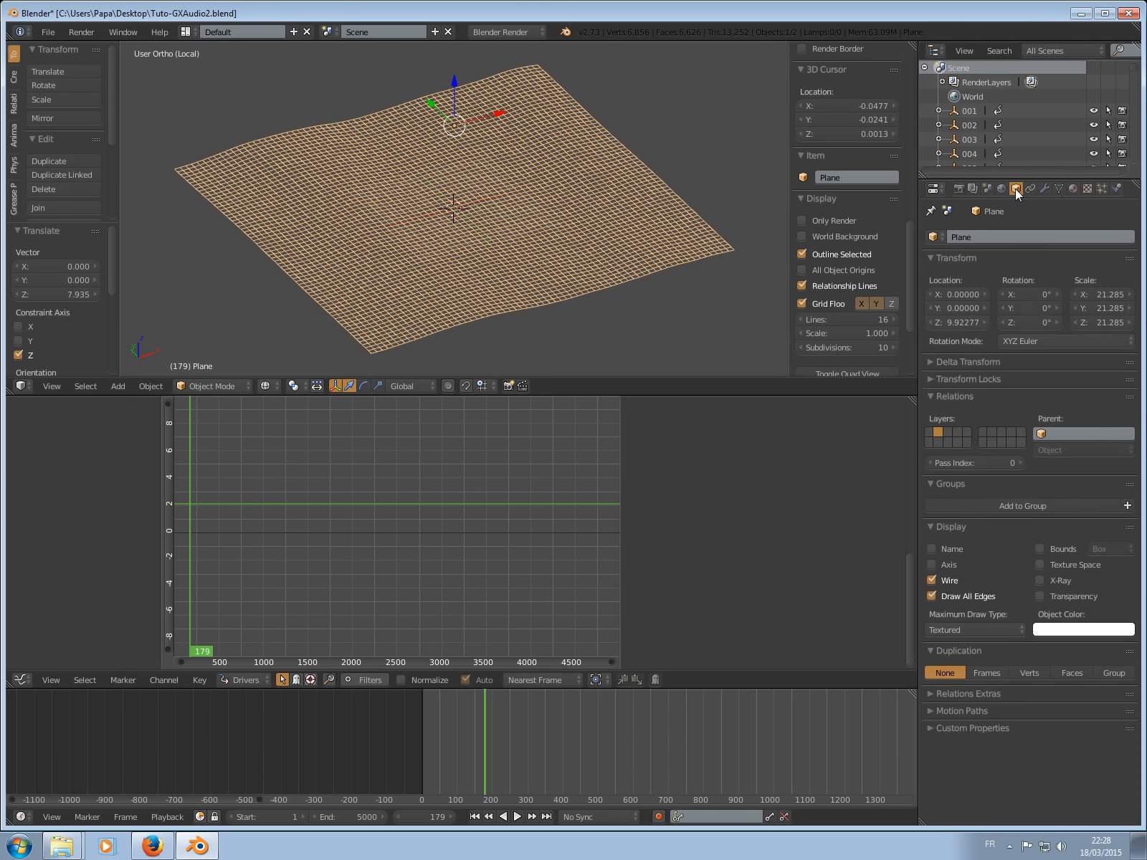
pyautogui.click(931, 580)
pyautogui.click(932, 595)
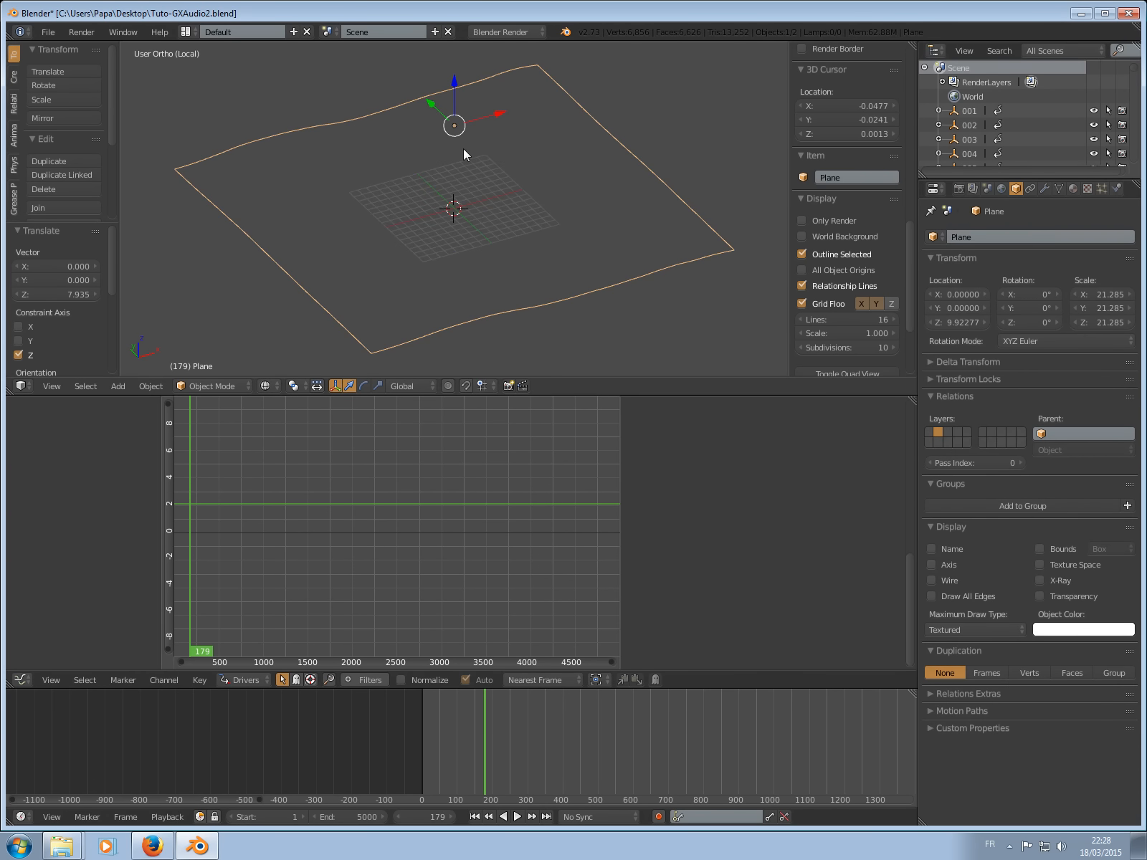
pyautogui.press('z')
pyautogui.moveTo(619, 145); pyautogui.dragTo(590, 125, button='middle')
pyautogui.scroll(2, 580, 178)
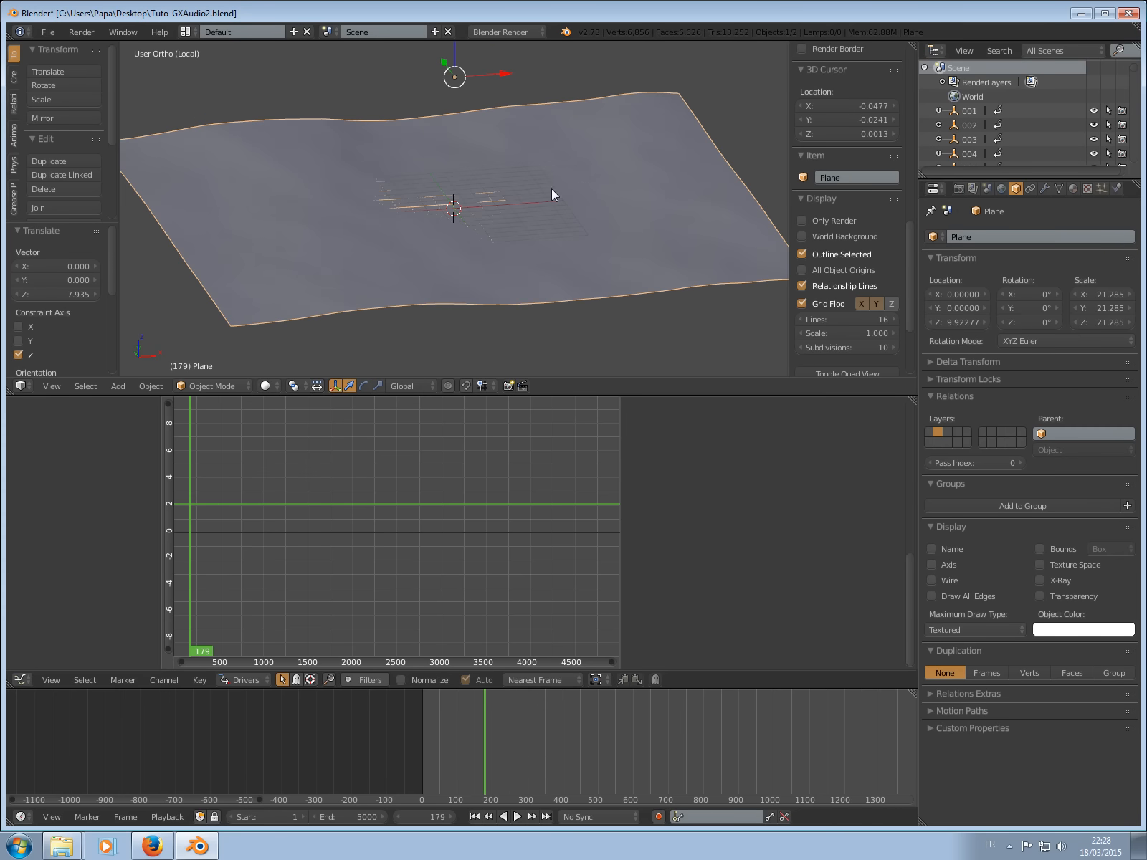
pyautogui.moveTo(550, 187); pyautogui.dragTo(566, 192, button='middle')
pyautogui.scroll(1, 567, 192)
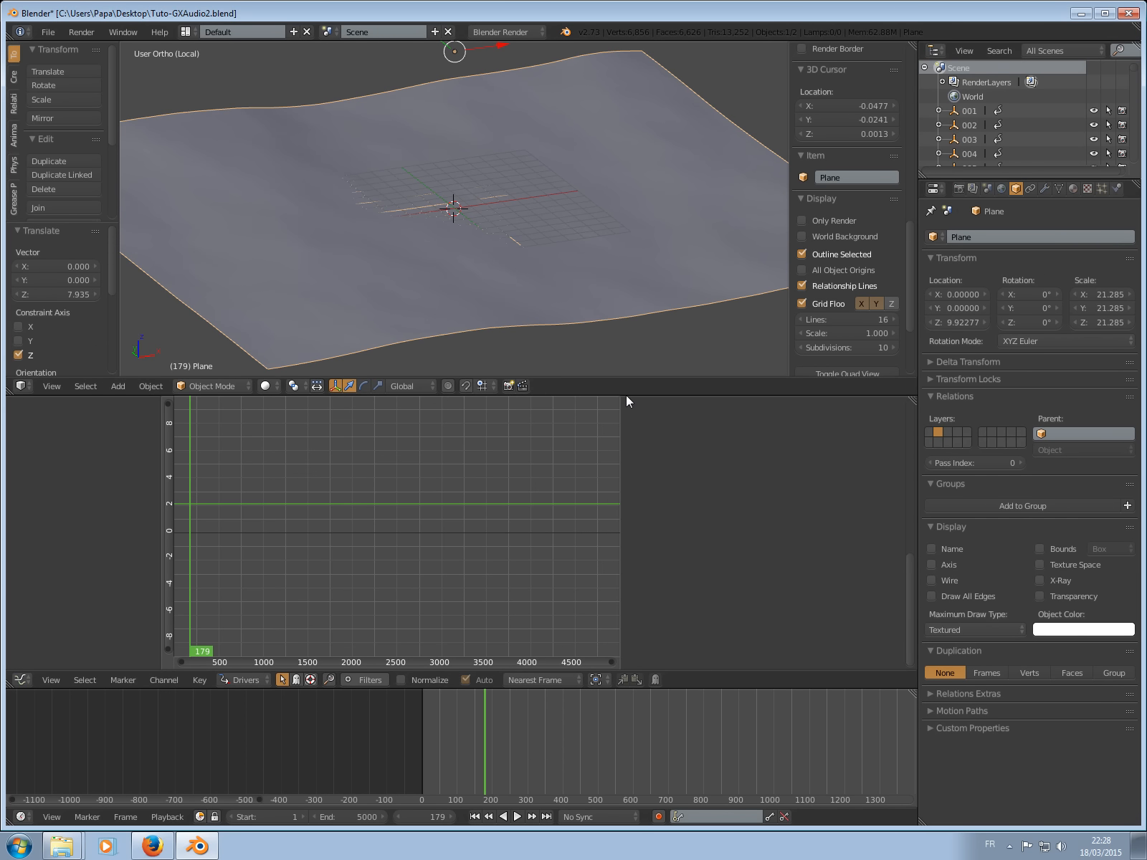
# Enlarge the 3D viewport by reducing the height of the driver graph editor below it.
pyautogui.moveTo(626, 395); pyautogui.dragTo(626, 585)
pyautogui.scroll(-2, 540, 322)
pyautogui.moveTo(536, 293)
pyautogui.mouseDown(button='middle')
pyautogui.moveTo(551, 332)
pyautogui.moveTo(536, 269)
pyautogui.mouseUp(button='middle')
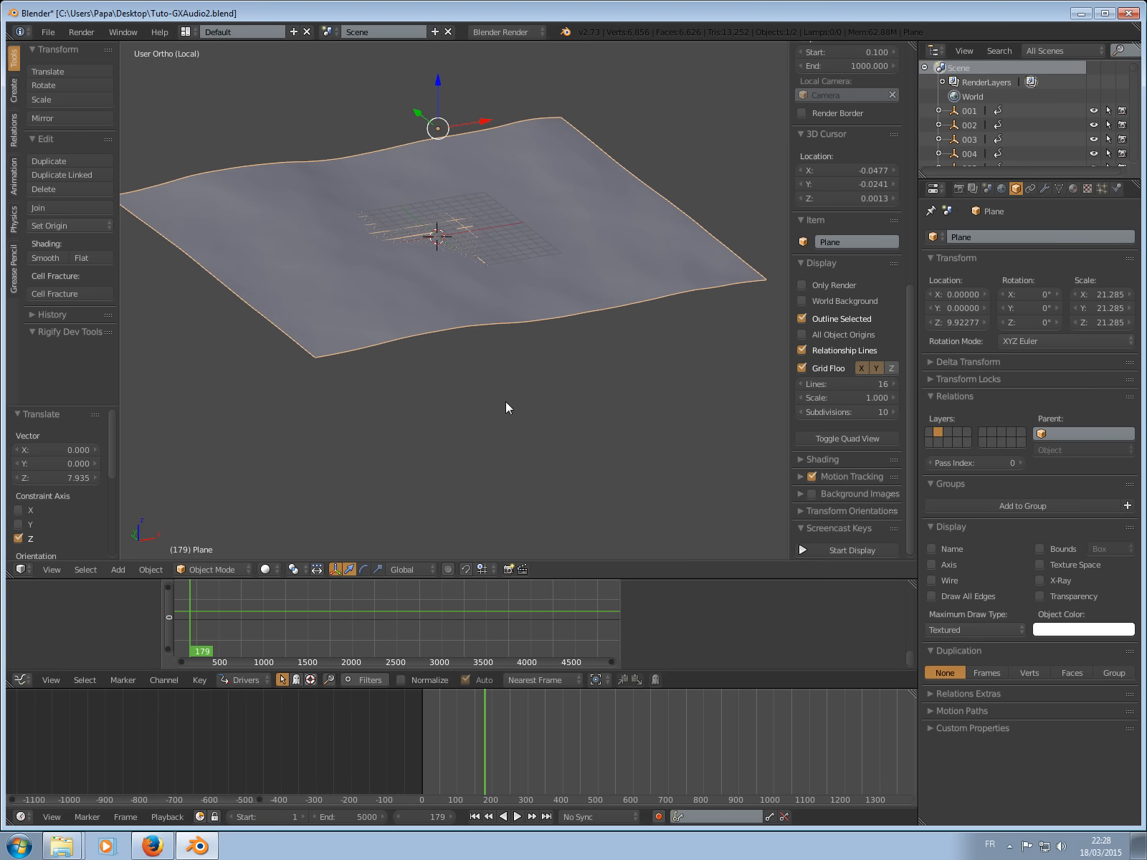
pyautogui.moveTo(508, 372)
pyautogui.mouseDown(button='middle')
pyautogui.moveTo(490, 360)
pyautogui.moveTo(458, 365)
pyautogui.moveTo(477, 387)
pyautogui.moveTo(498, 371)
pyautogui.mouseUp(button='middle')
pyautogui.moveTo(494, 308); pyautogui.dragTo(488, 281, button='middle')
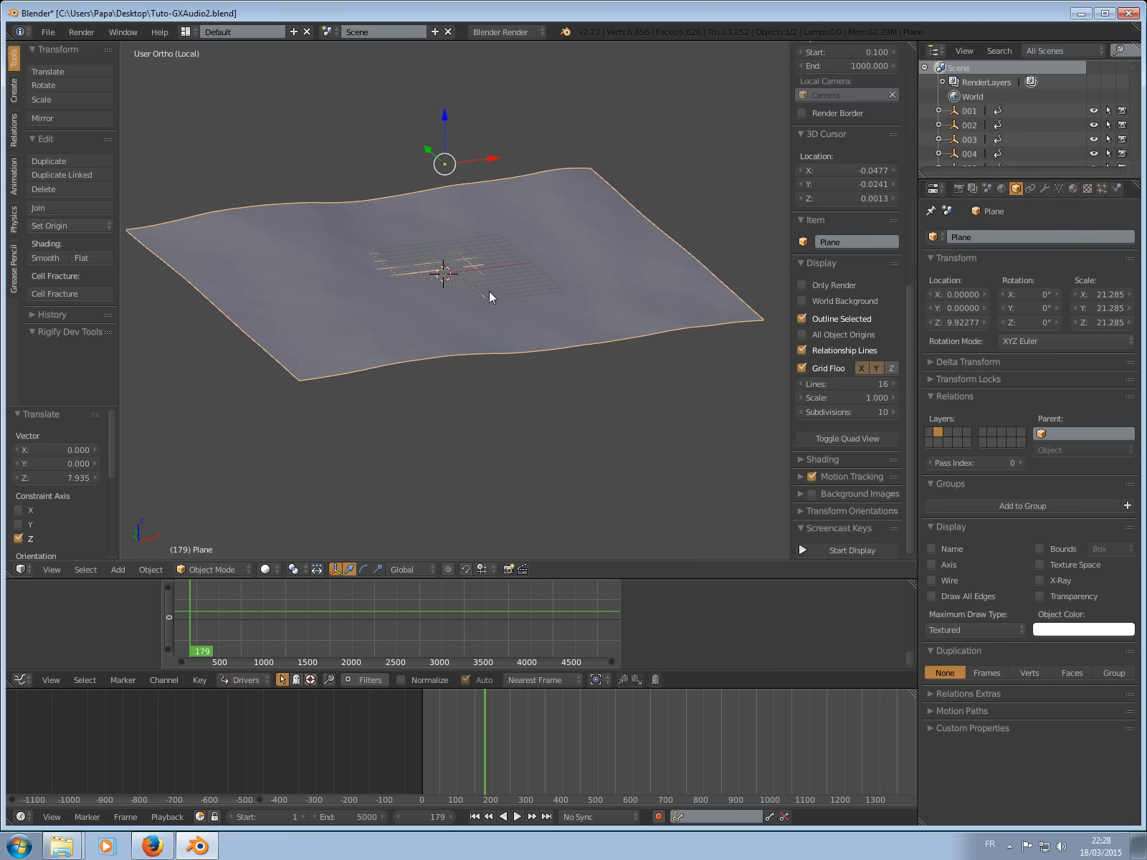
# Add a lattice object at the 3D cursor, near the centre of the plane.
pyautogui.hotkey('shift', 'a')
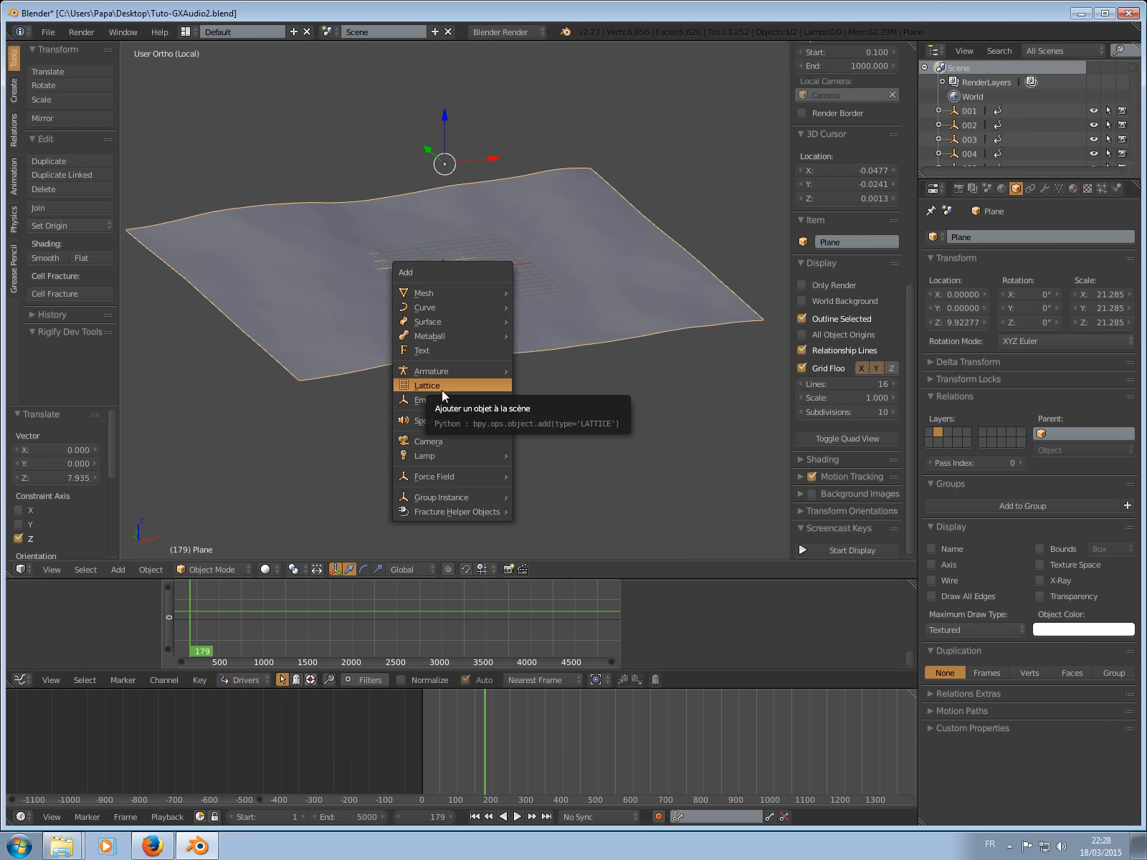
pyautogui.click(420, 388)
pyautogui.moveTo(470, 273)
pyautogui.mouseDown(button='middle')
pyautogui.moveTo(472, 344)
pyautogui.moveTo(464, 268)
pyautogui.mouseUp(button='middle')
pyautogui.scroll(3, 459, 277)
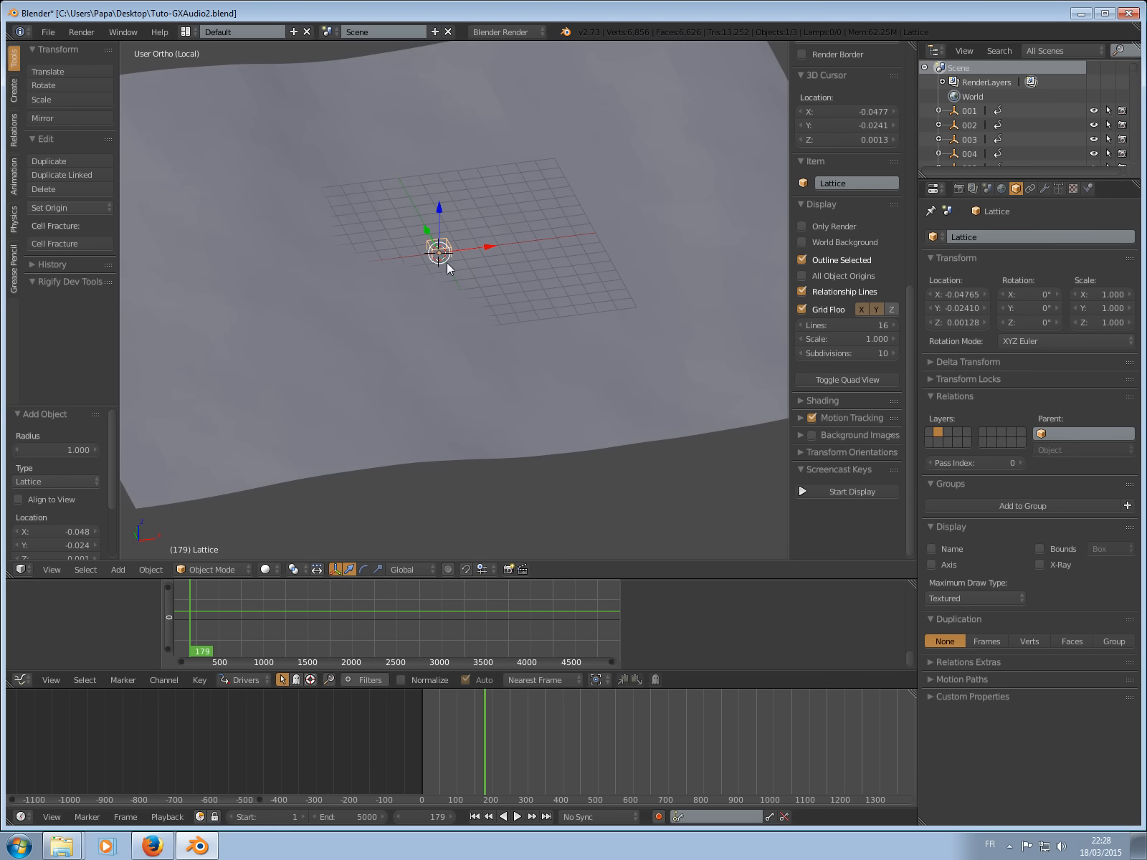
pyautogui.scroll(-3, 469, 237)
pyautogui.moveTo(469, 285); pyautogui.dragTo(484, 312, button='middle')
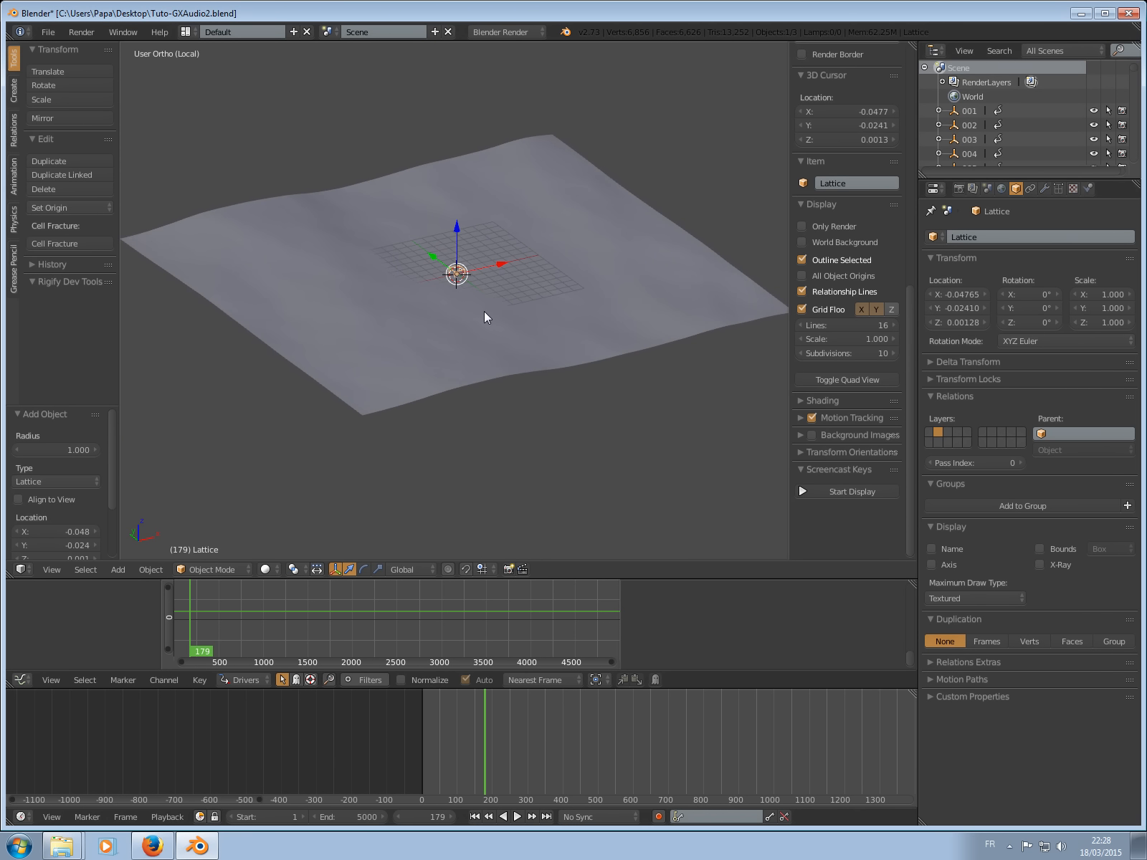
# Add a Lattice modifier to the plane and set its object to Lattice.
pyautogui.rightClick(532, 276)
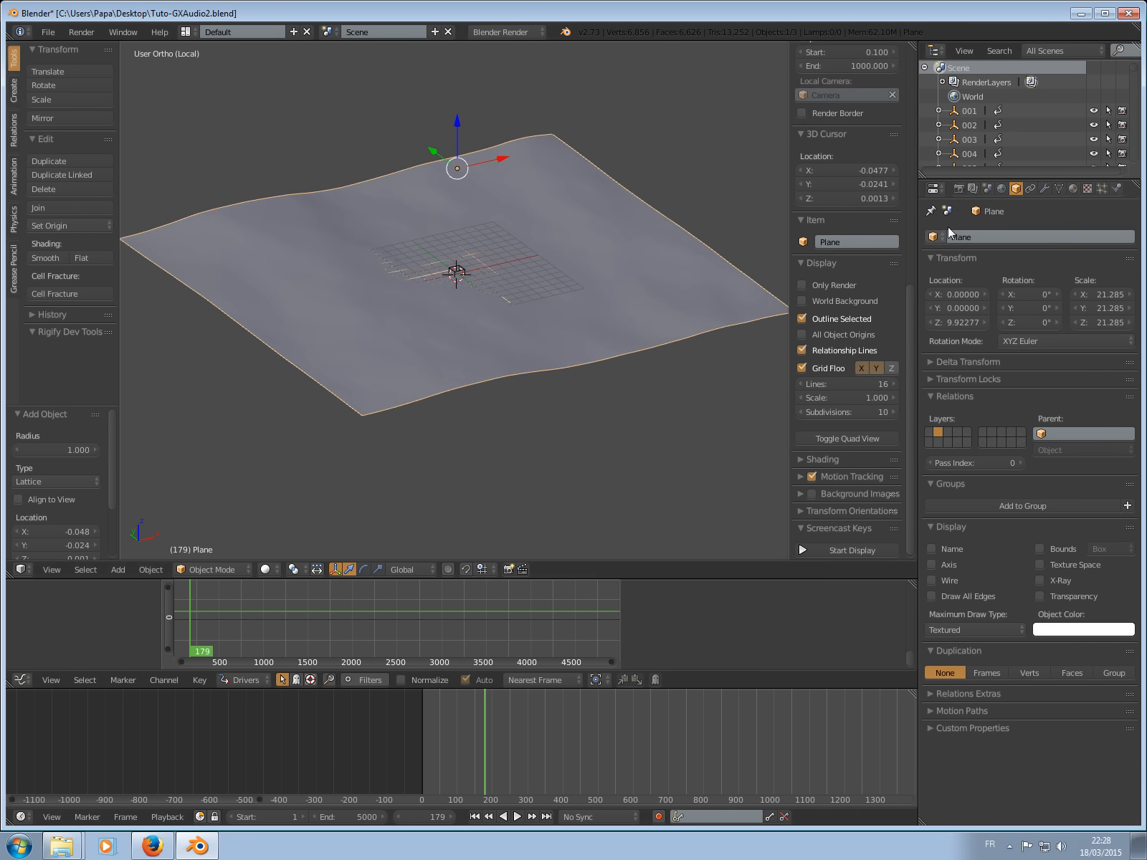
pyautogui.click(1042, 189)
pyautogui.click(1004, 239)
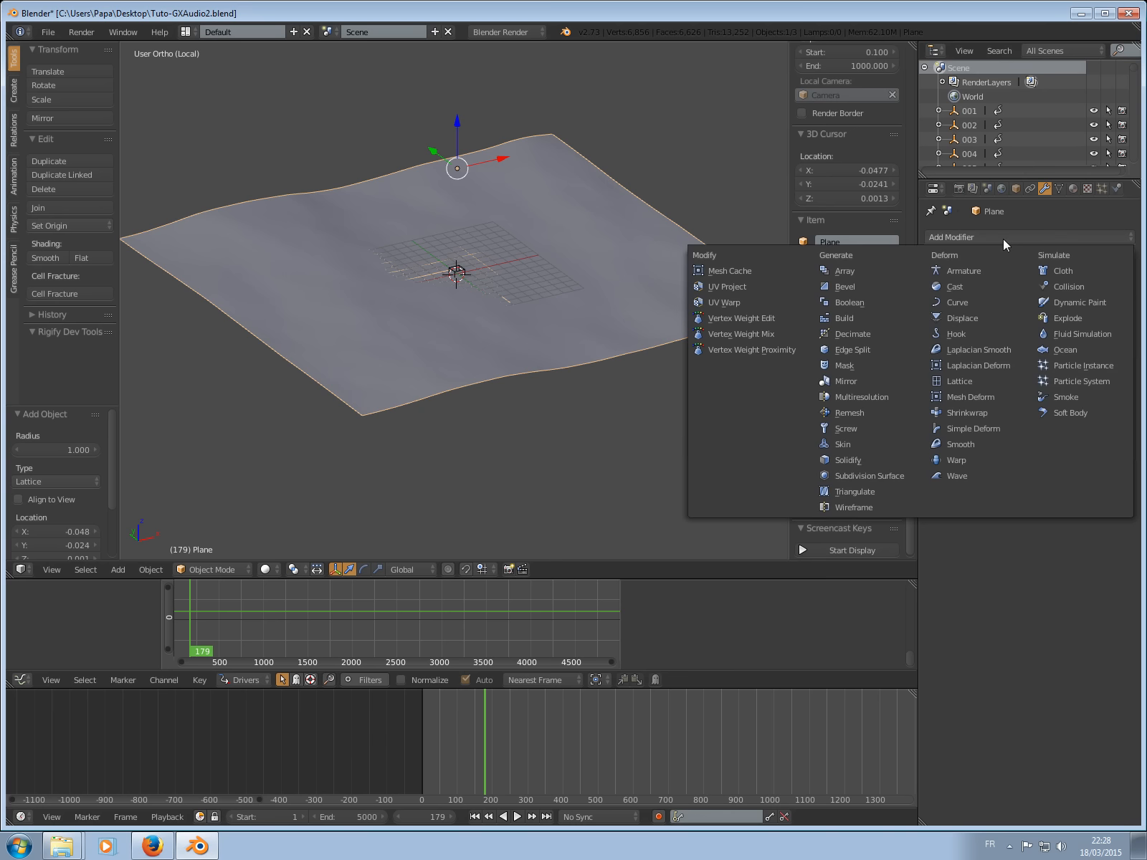
pyautogui.click(985, 378)
pyautogui.click(986, 539)
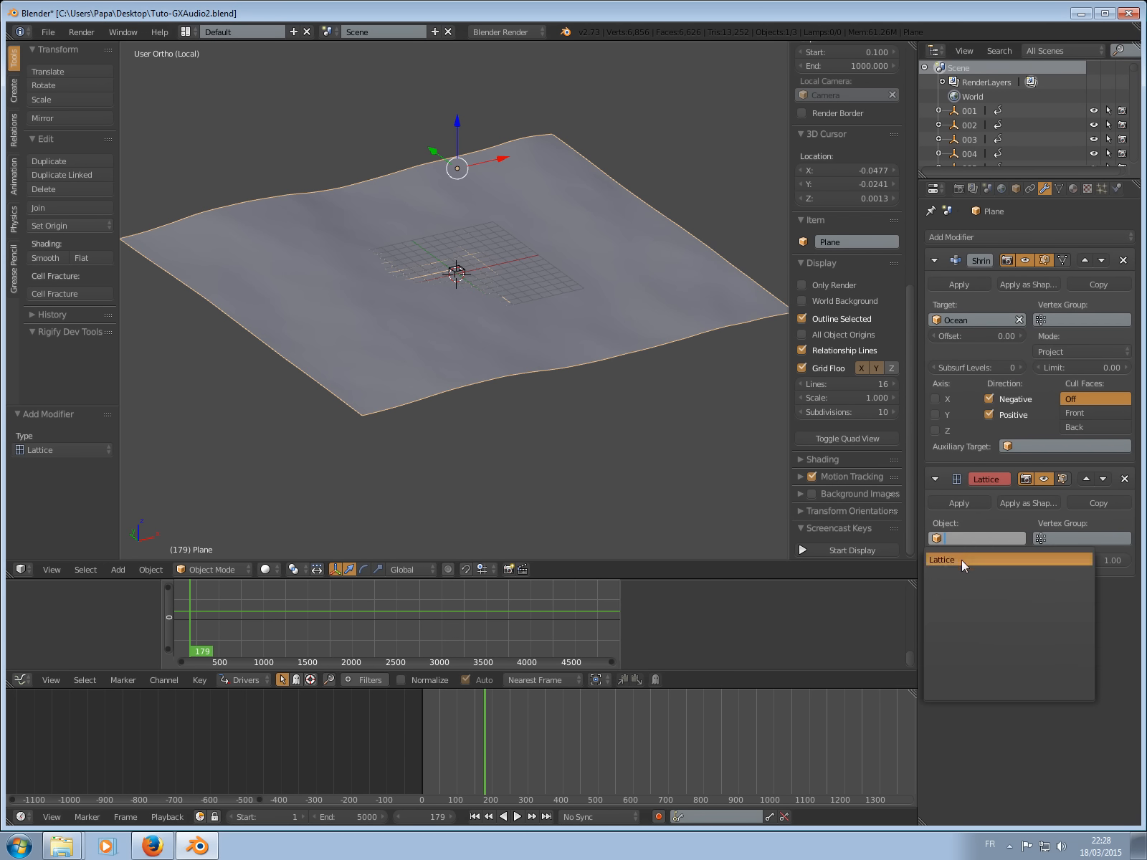
pyautogui.click(963, 561)
# Flatten the plane's relief by scaling down all of the lattice's points along Z in Edit Mode.
pyautogui.scroll(3, 493, 249)
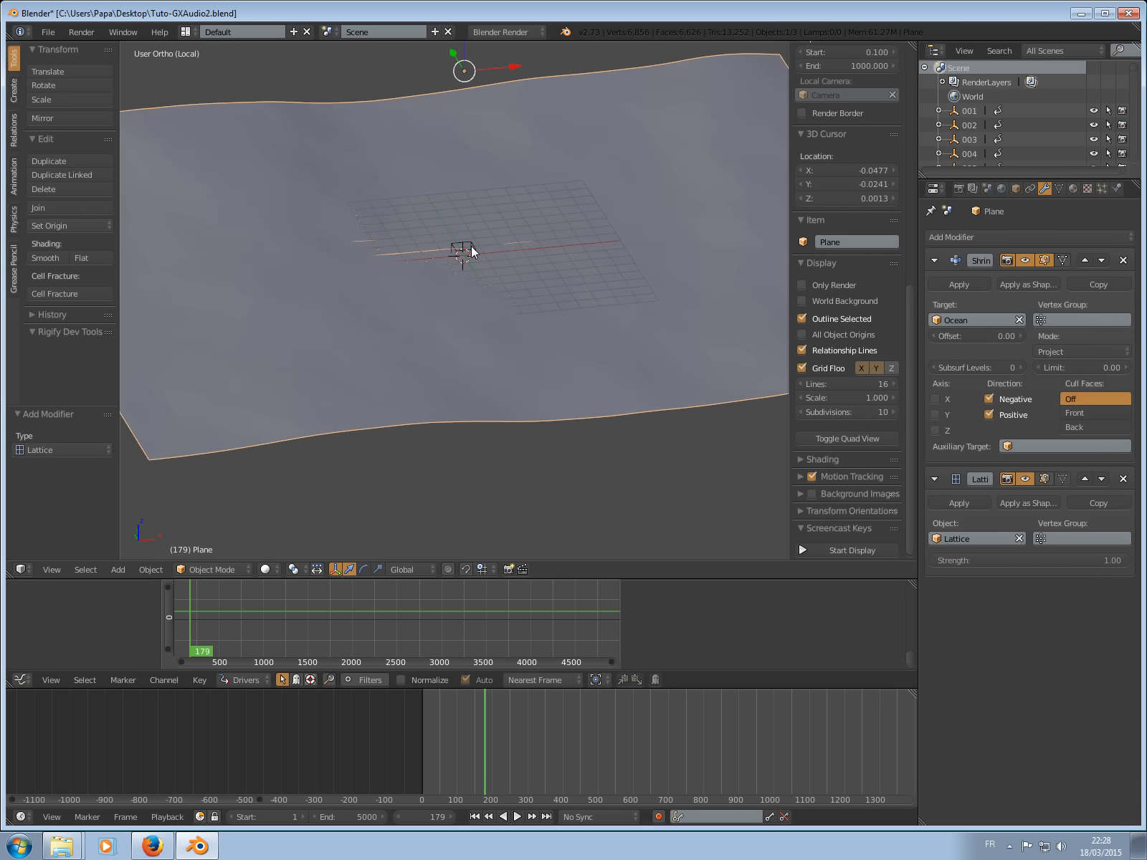
pyautogui.rightClick(471, 245)
pyautogui.scroll(-3, 512, 246)
pyautogui.press('Tab')
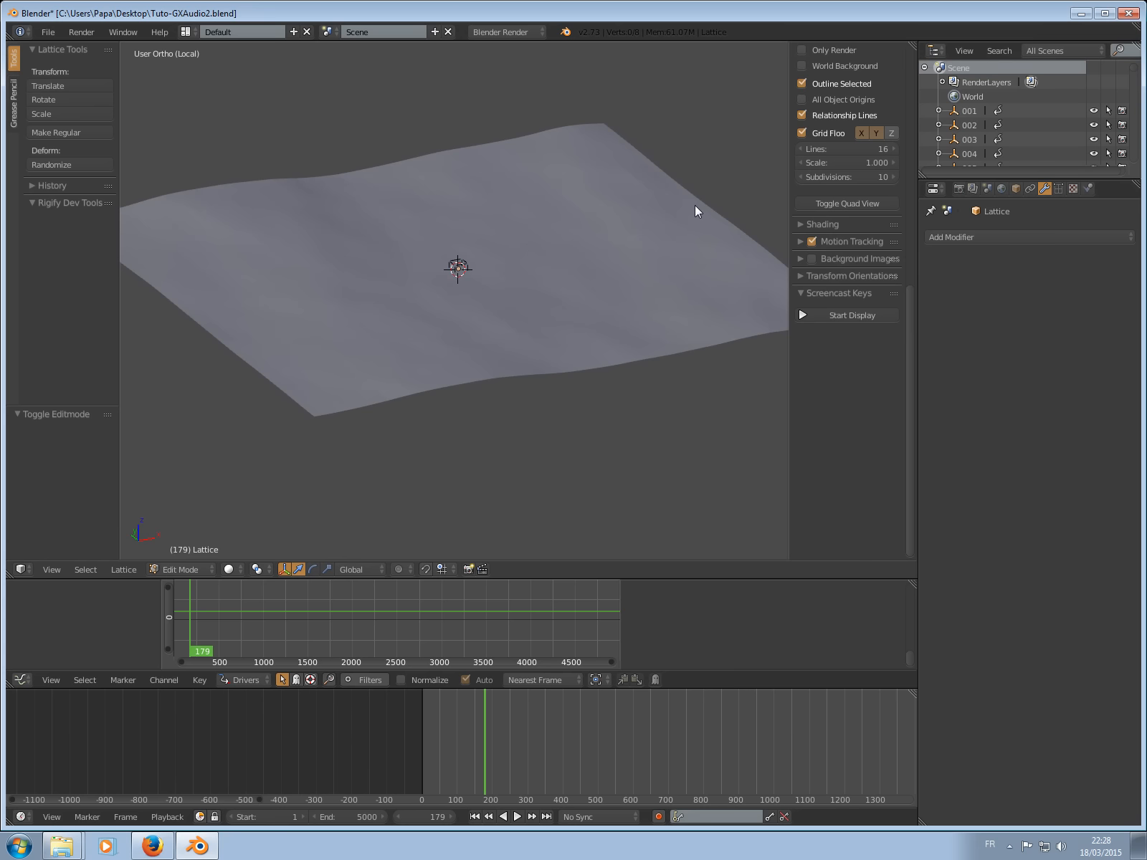
pyautogui.press('a')
pyautogui.press('s')
pyautogui.press('z')
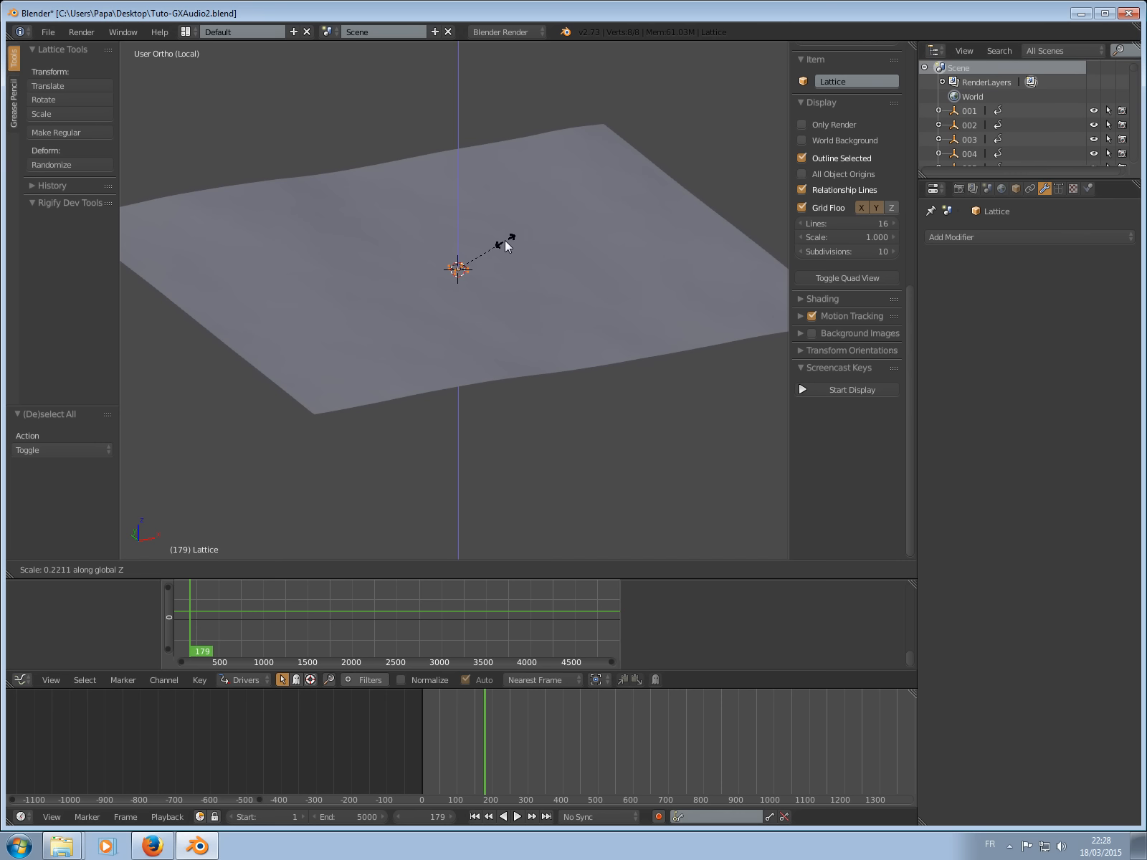
pyautogui.click(464, 254)
pyautogui.moveTo(507, 208); pyautogui.dragTo(594, 261, button='middle')
pyautogui.press('Tab')
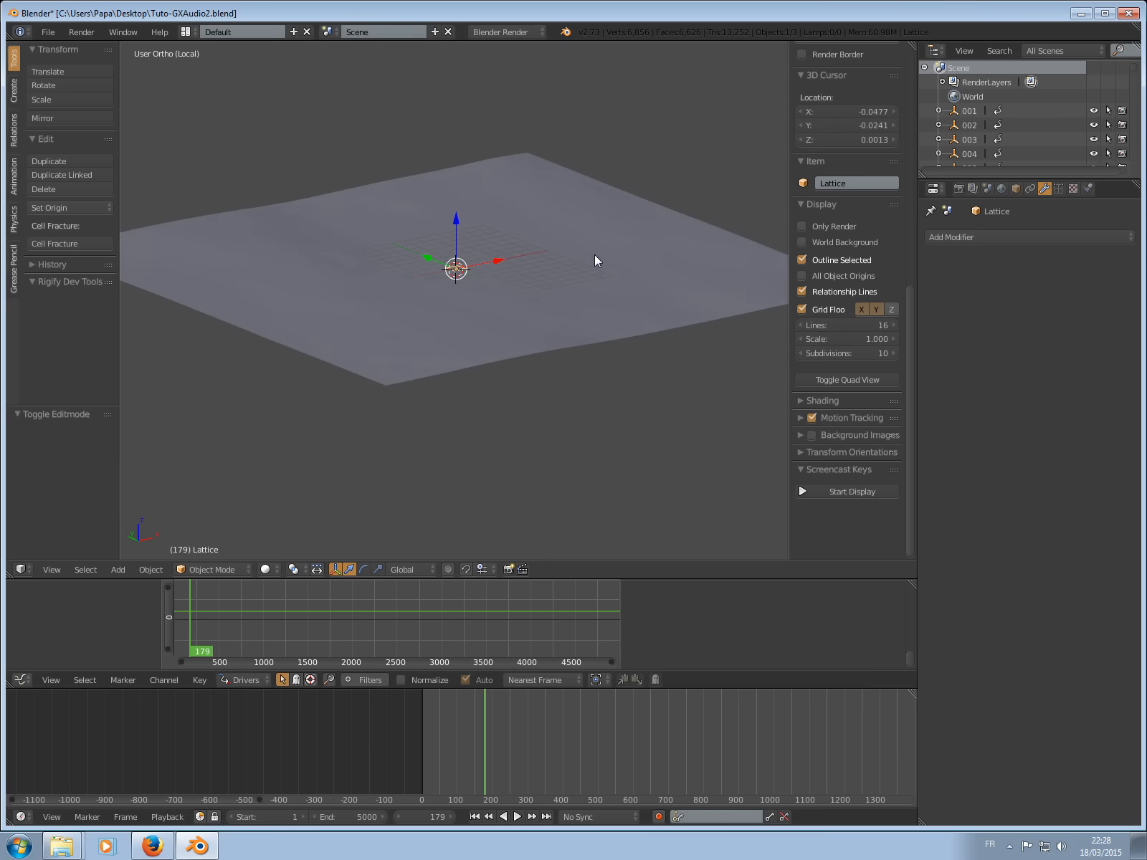
# Exit local view to show the full scene, with the plane as the selected object.
pyautogui.rightClick(478, 313)
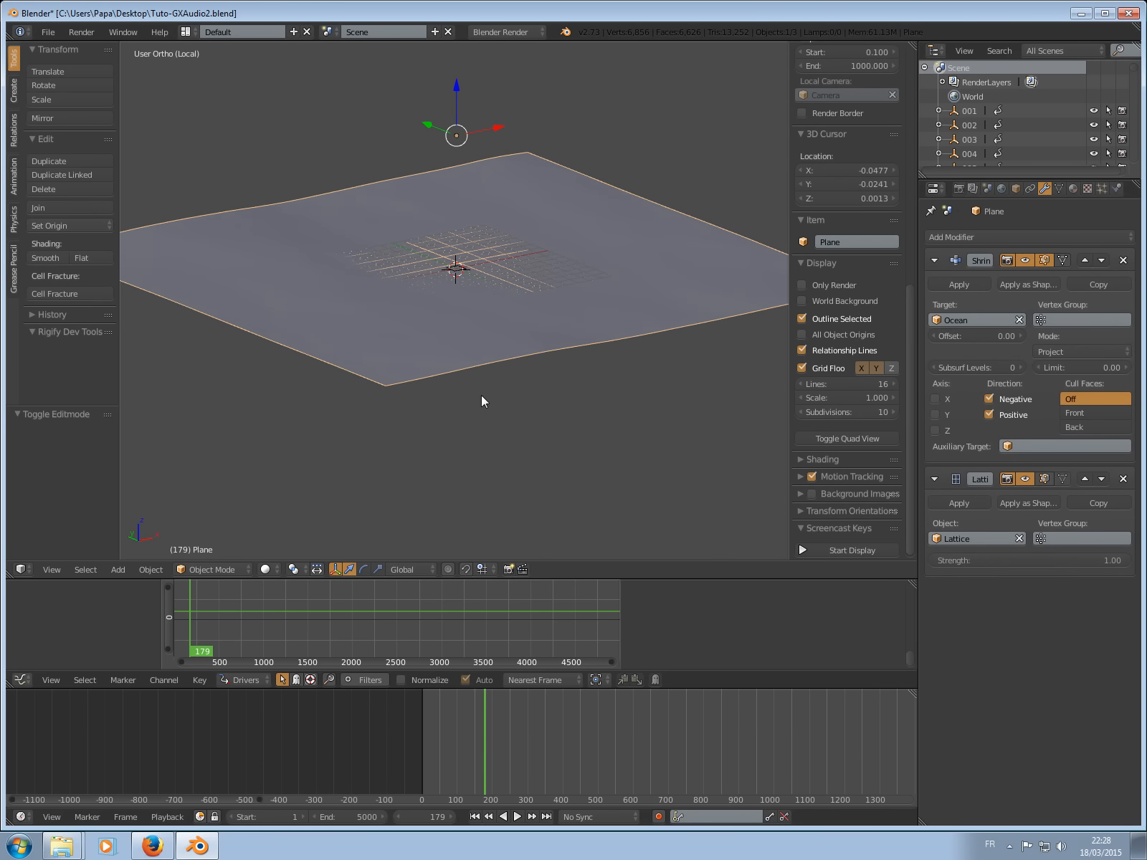
pyautogui.press('KP_Divide')
pyautogui.moveTo(470, 469); pyautogui.dragTo(489, 314, button='middle')
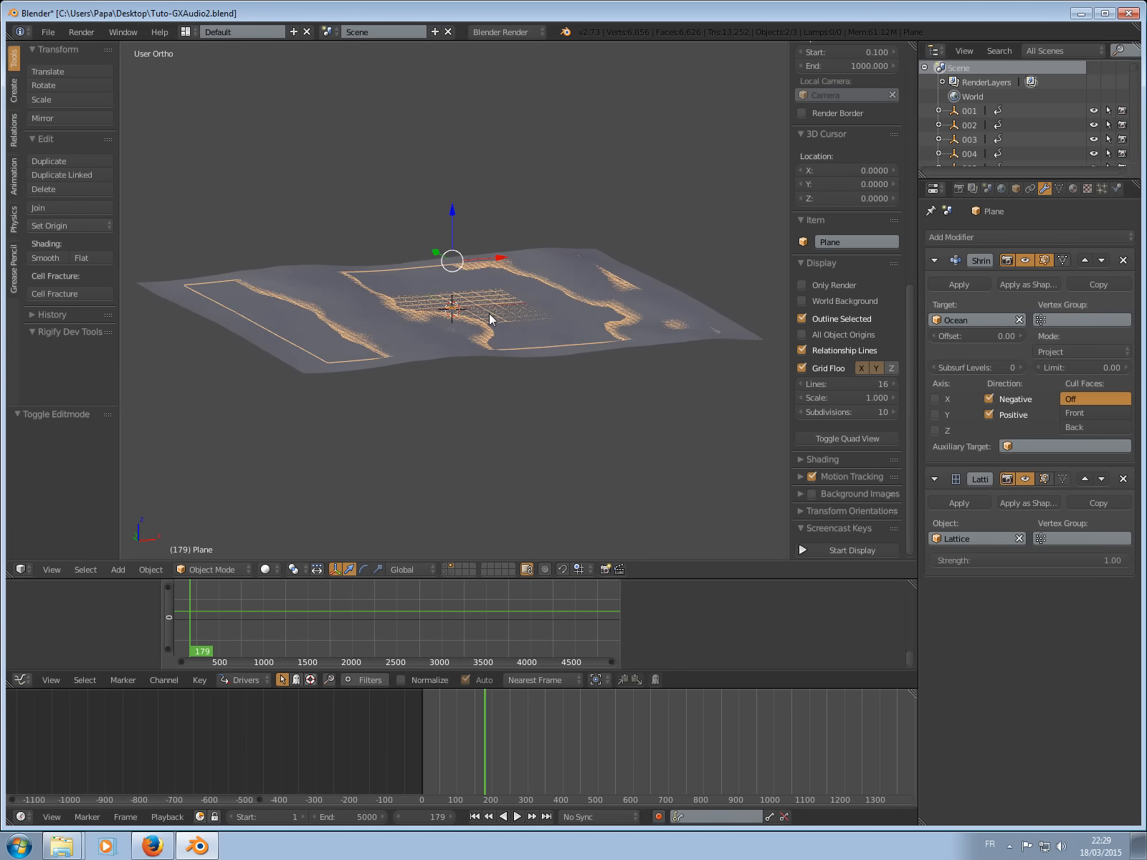
pyautogui.rightClick(539, 352)
pyautogui.rightClick(537, 350)
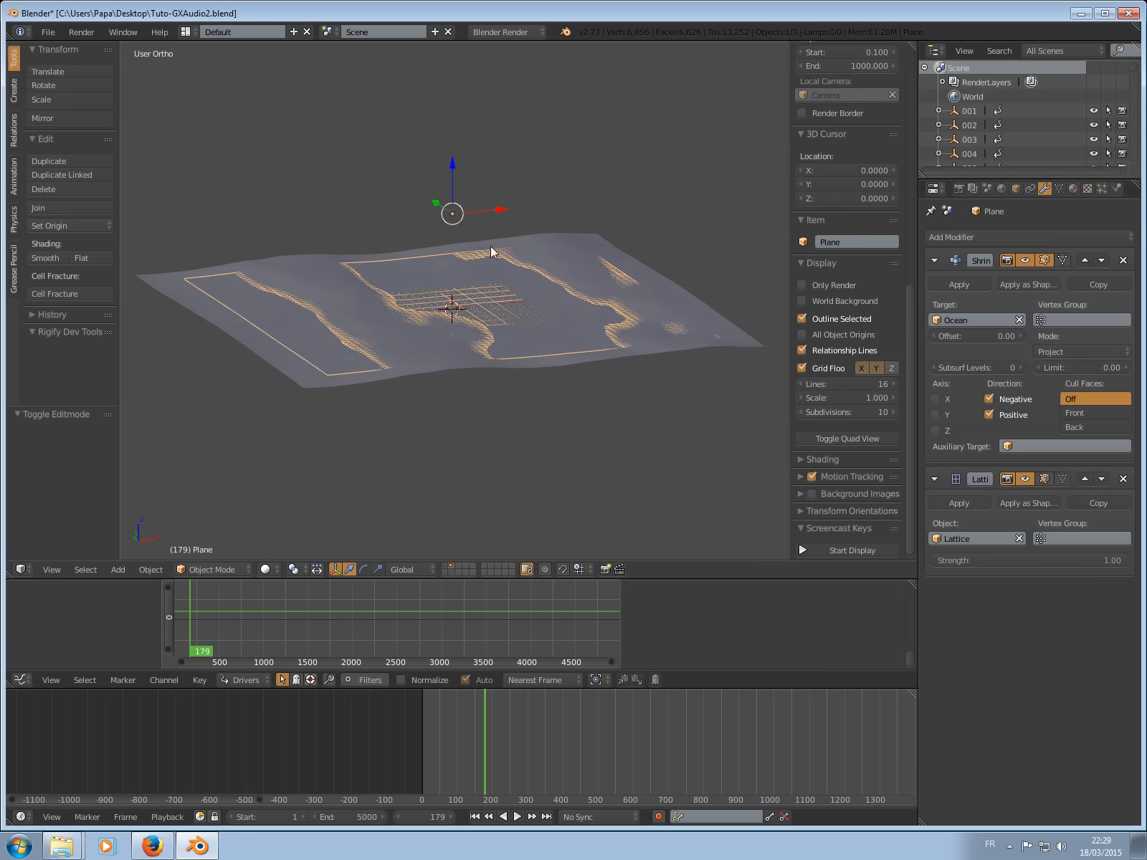
# Lower the ocean object about 0.12 units along Z and preview the wave animation against the plane.
pyautogui.moveTo(453, 165); pyautogui.dragTo(453, 162)
pyautogui.rightClick(452, 162)
pyautogui.rightClick(462, 366)
pyautogui.moveTo(450, 259); pyautogui.dragTo(450, 262)
pyautogui.moveTo(474, 300); pyautogui.dragTo(550, 314, button='middle')
pyautogui.hotkey('alt', 'a')
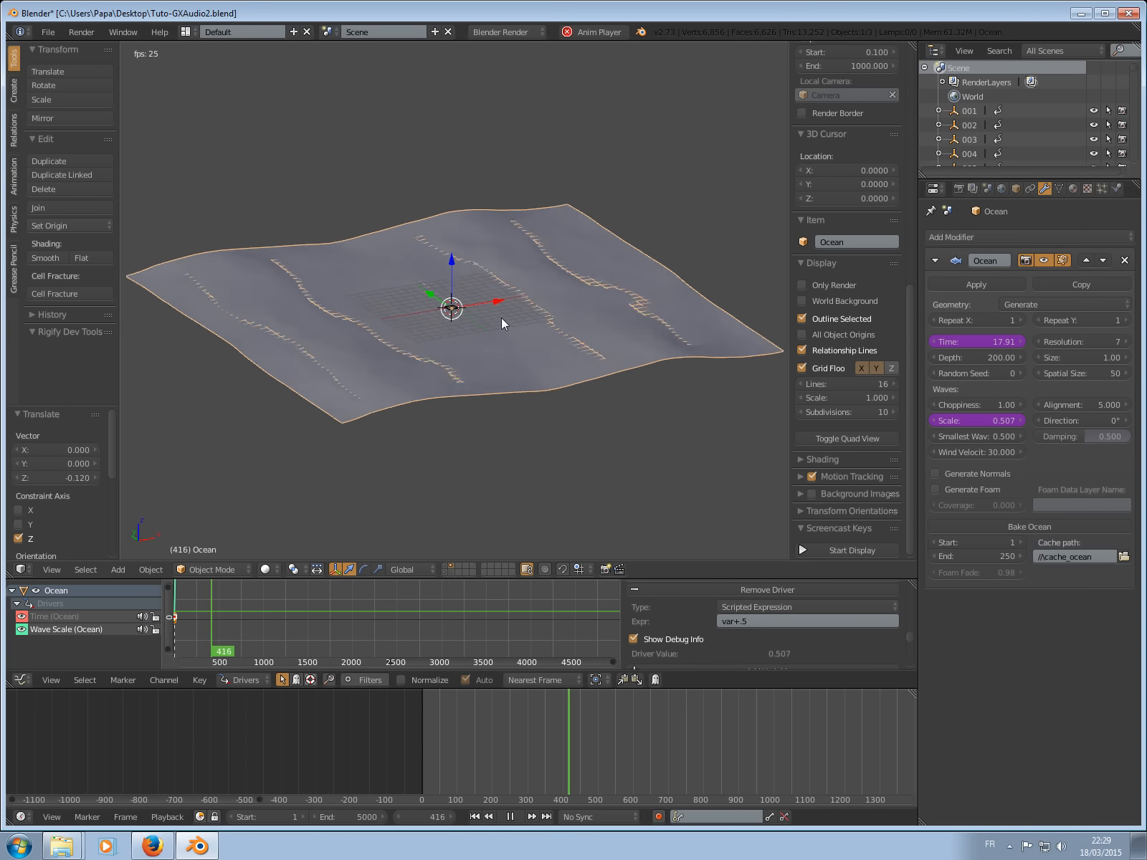
pyautogui.press('Escape')
# Widen the properties editor and show the physics settings of the plane.
pyautogui.moveTo(502, 330); pyautogui.dragTo(446, 357, button='middle')
pyautogui.rightClick(431, 375)
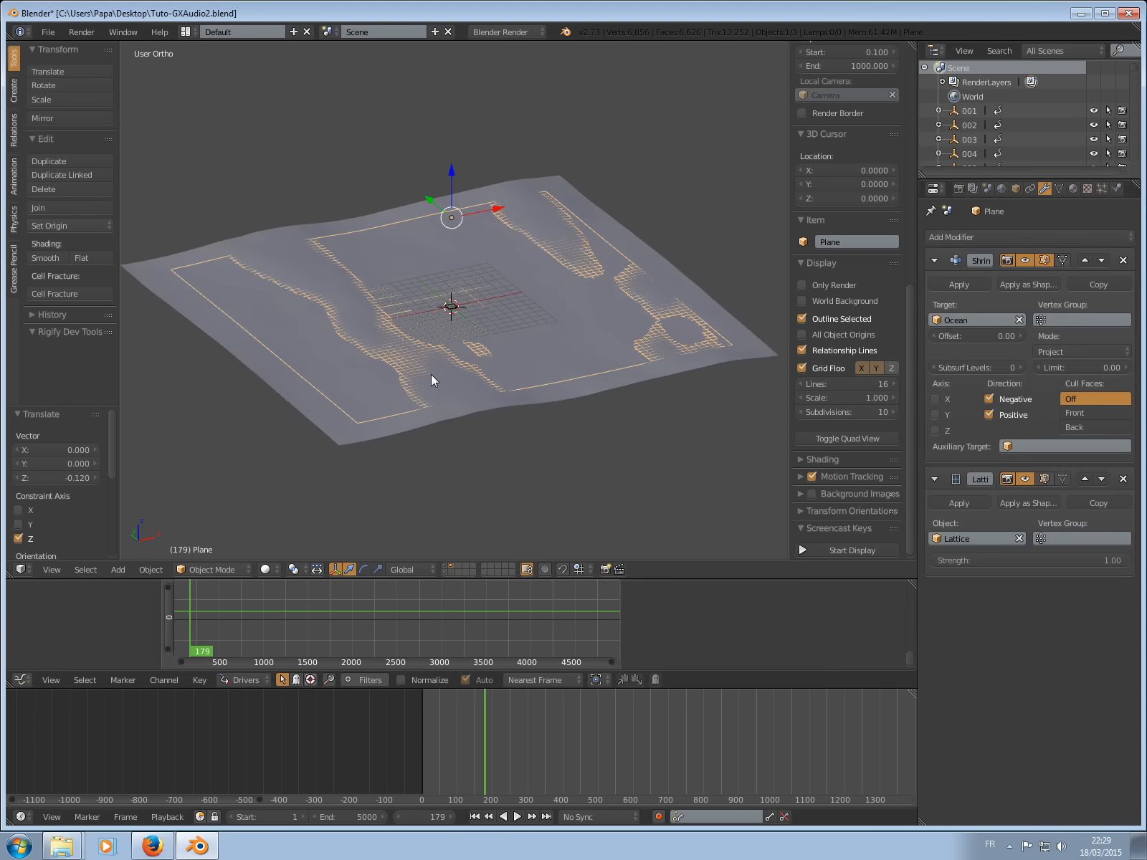
pyautogui.moveTo(716, 255); pyautogui.dragTo(723, 342, button='middle')
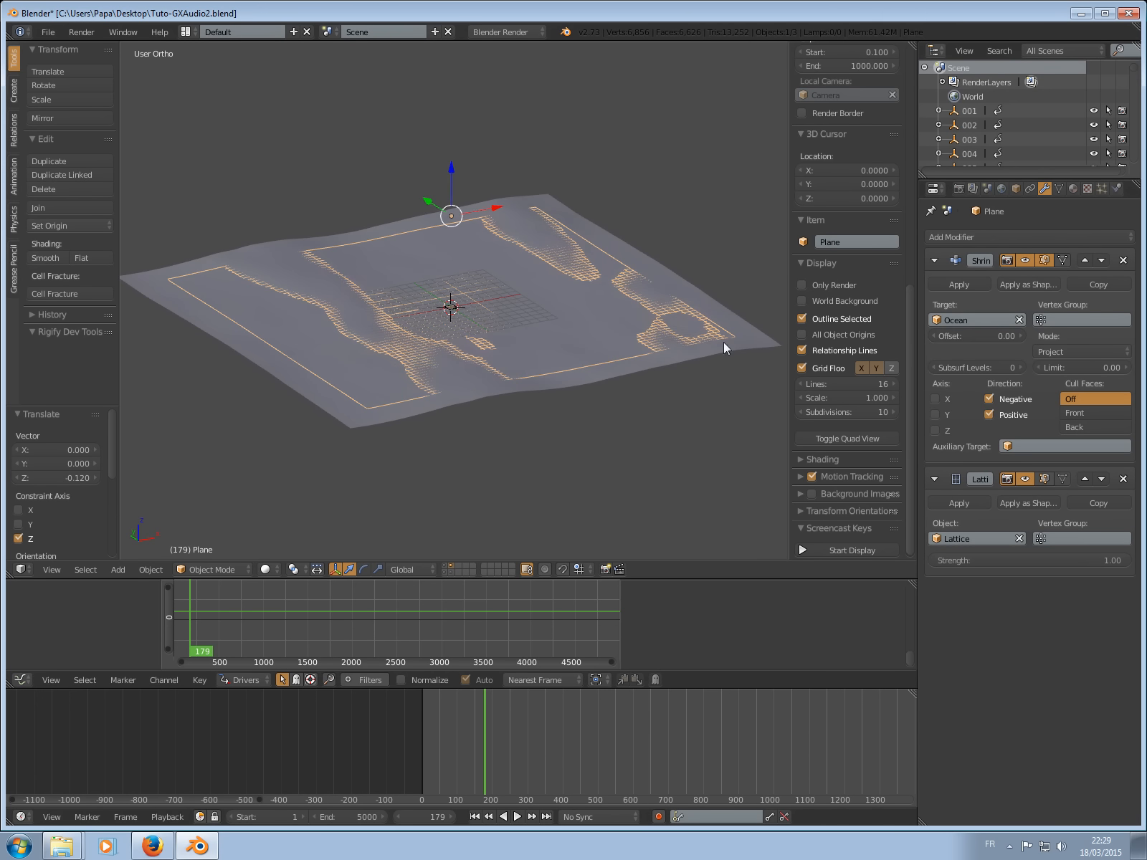
pyautogui.moveTo(920, 330); pyautogui.dragTo(805, 343)
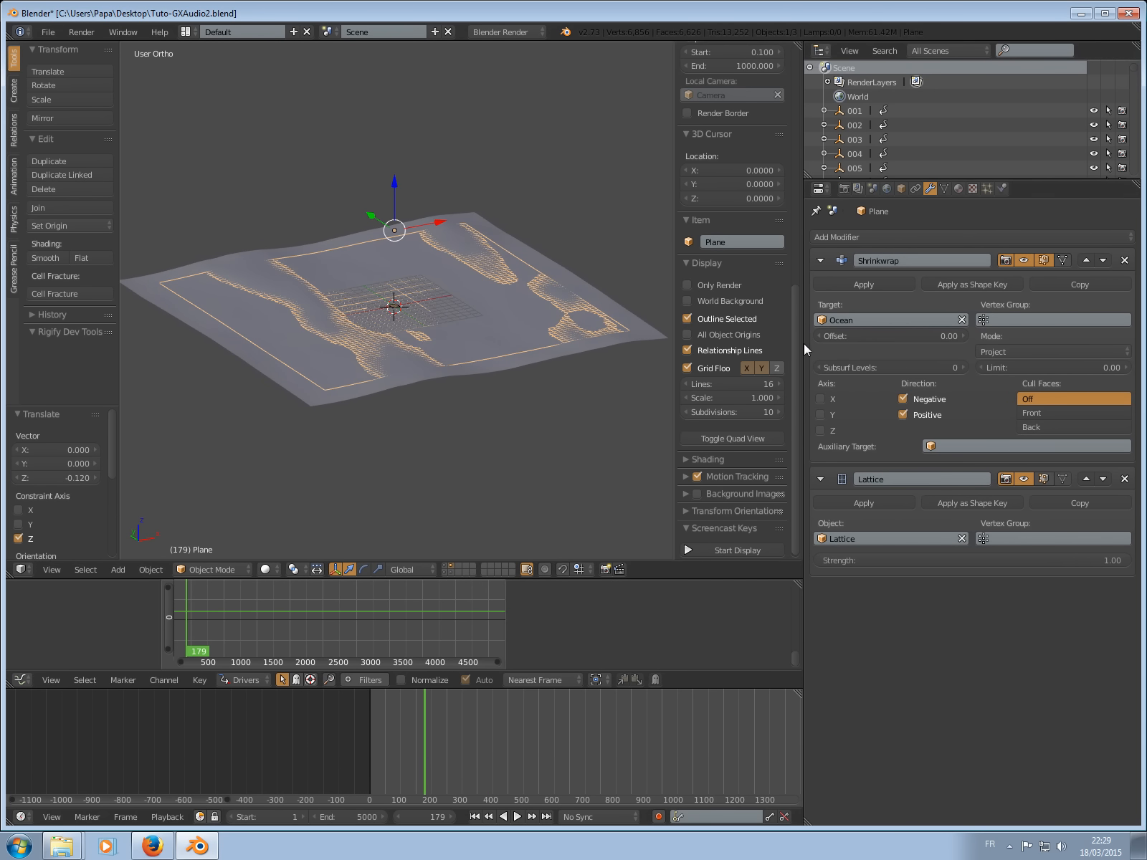
pyautogui.click(1001, 189)
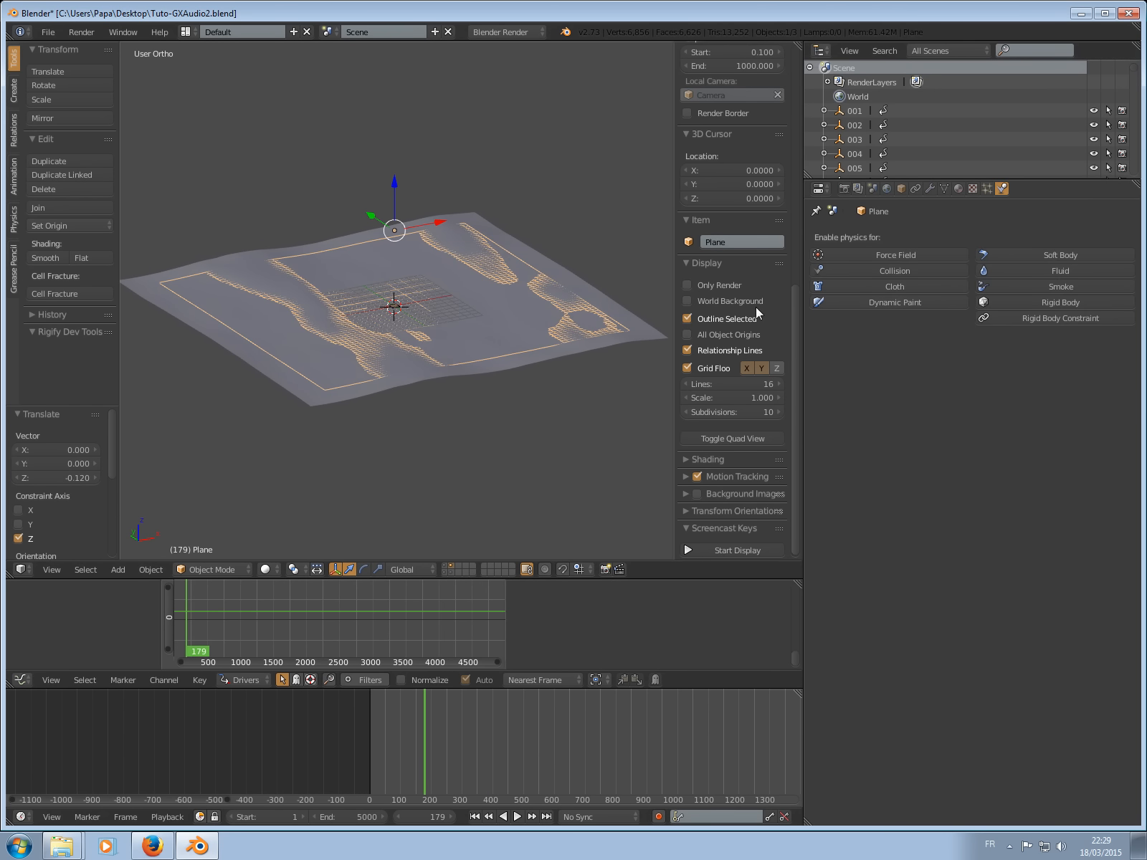
pyautogui.scroll(2, 522, 307)
pyautogui.moveTo(522, 308); pyautogui.dragTo(615, 306, button='middle')
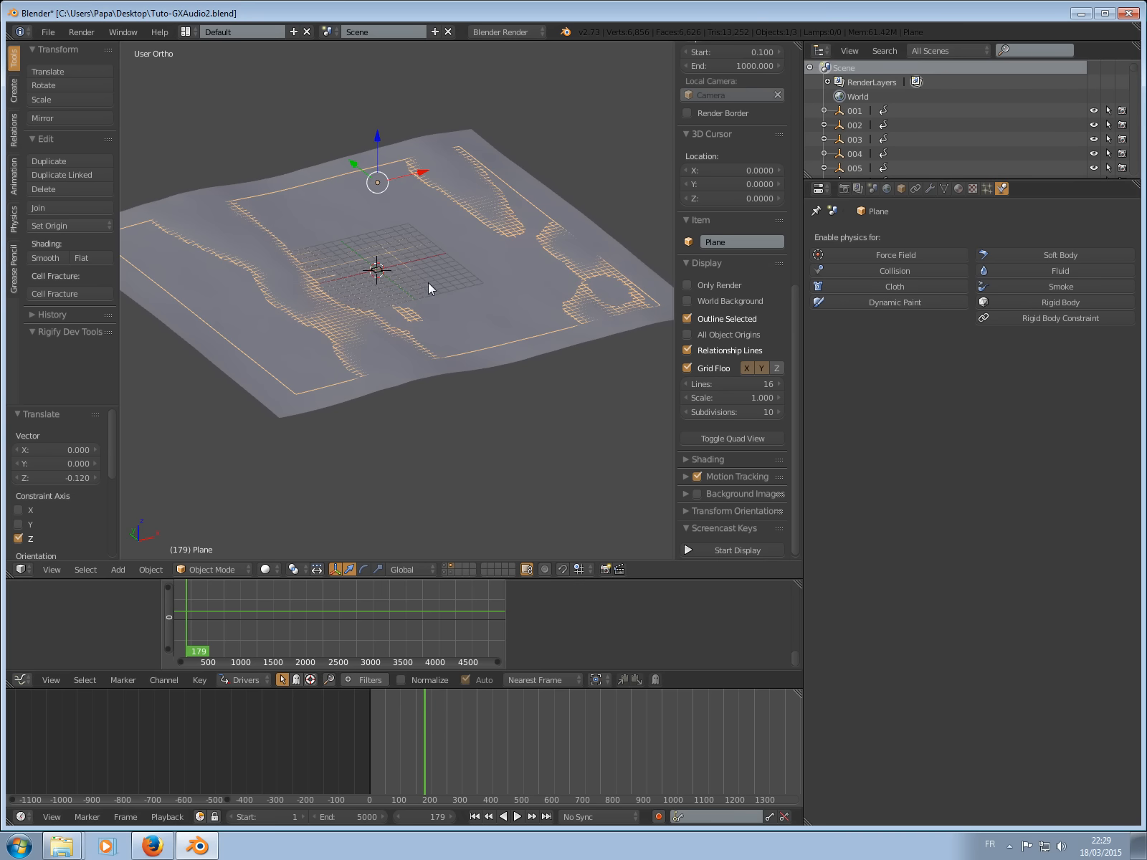
pyautogui.moveTo(428, 282); pyautogui.dragTo(426, 279, button='middle')
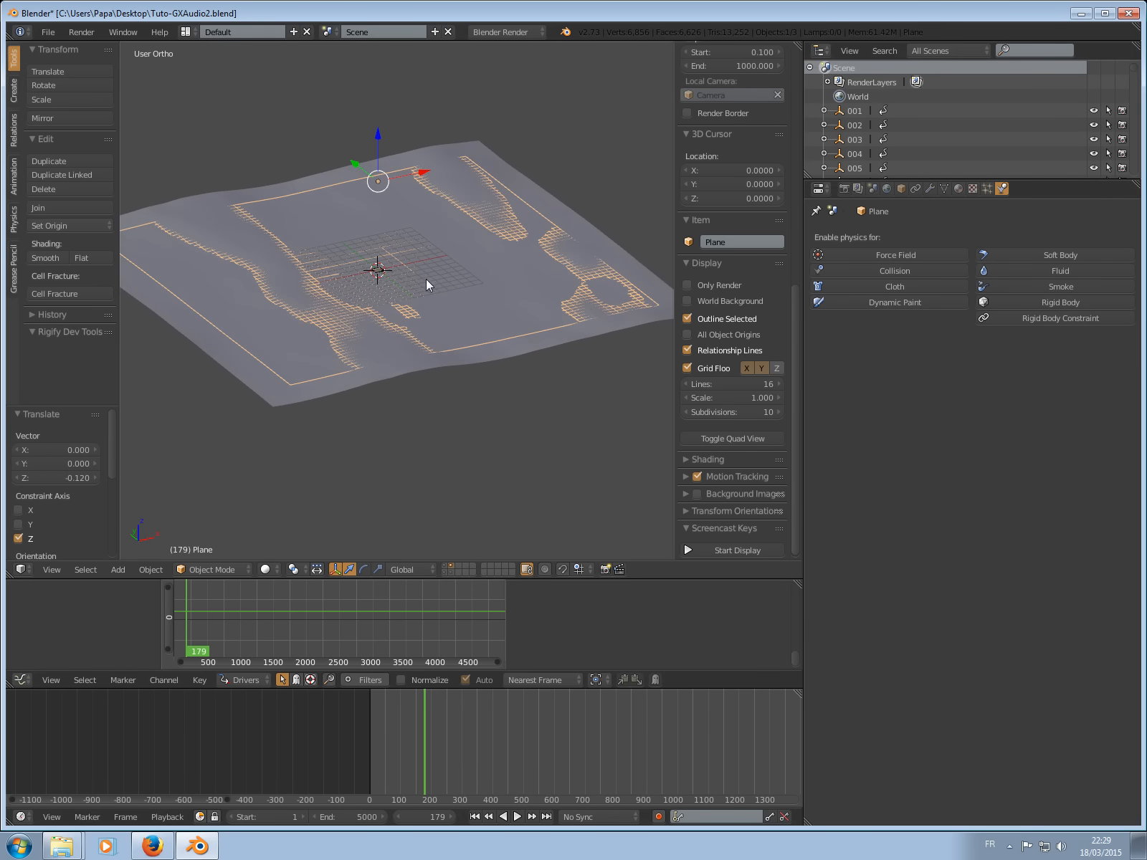
# Add Dynamic Paint to the ocean as a brush and set its paint source to Proximity.
pyautogui.rightClick(459, 364)
pyautogui.click(885, 303)
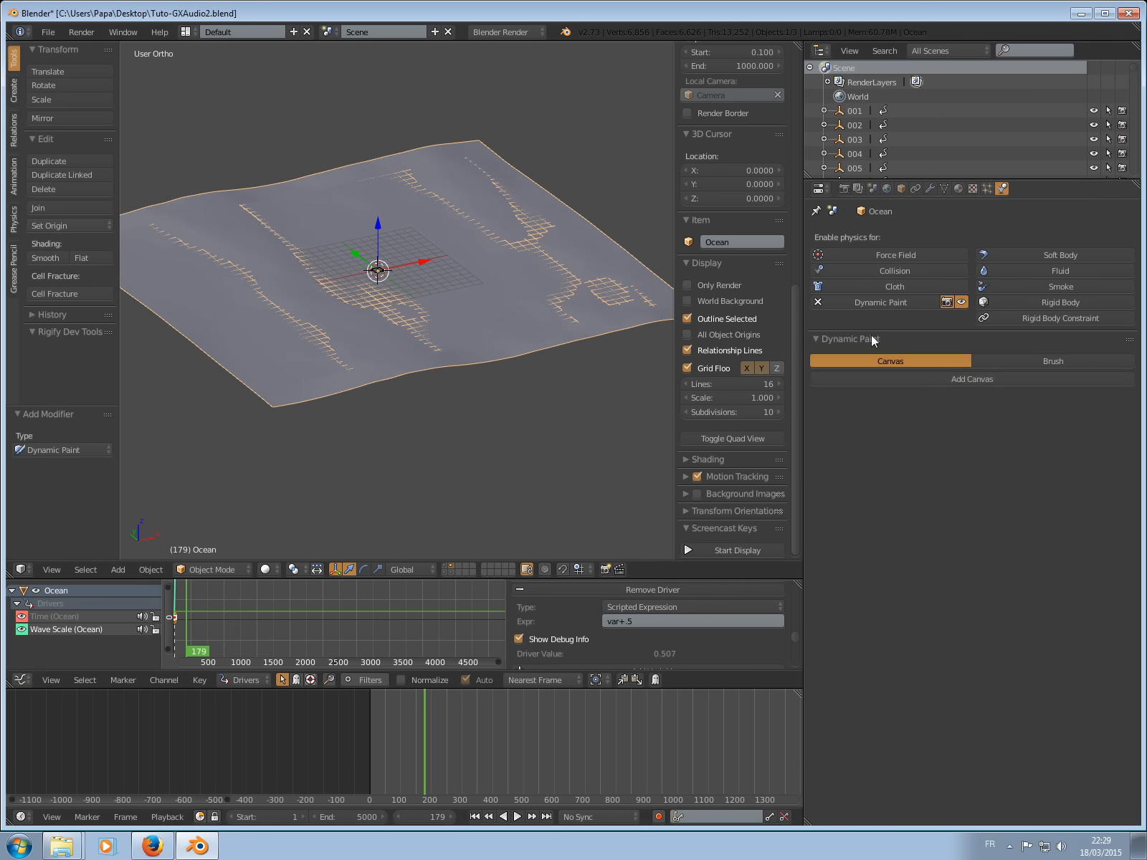
pyautogui.click(1040, 361)
pyautogui.click(974, 381)
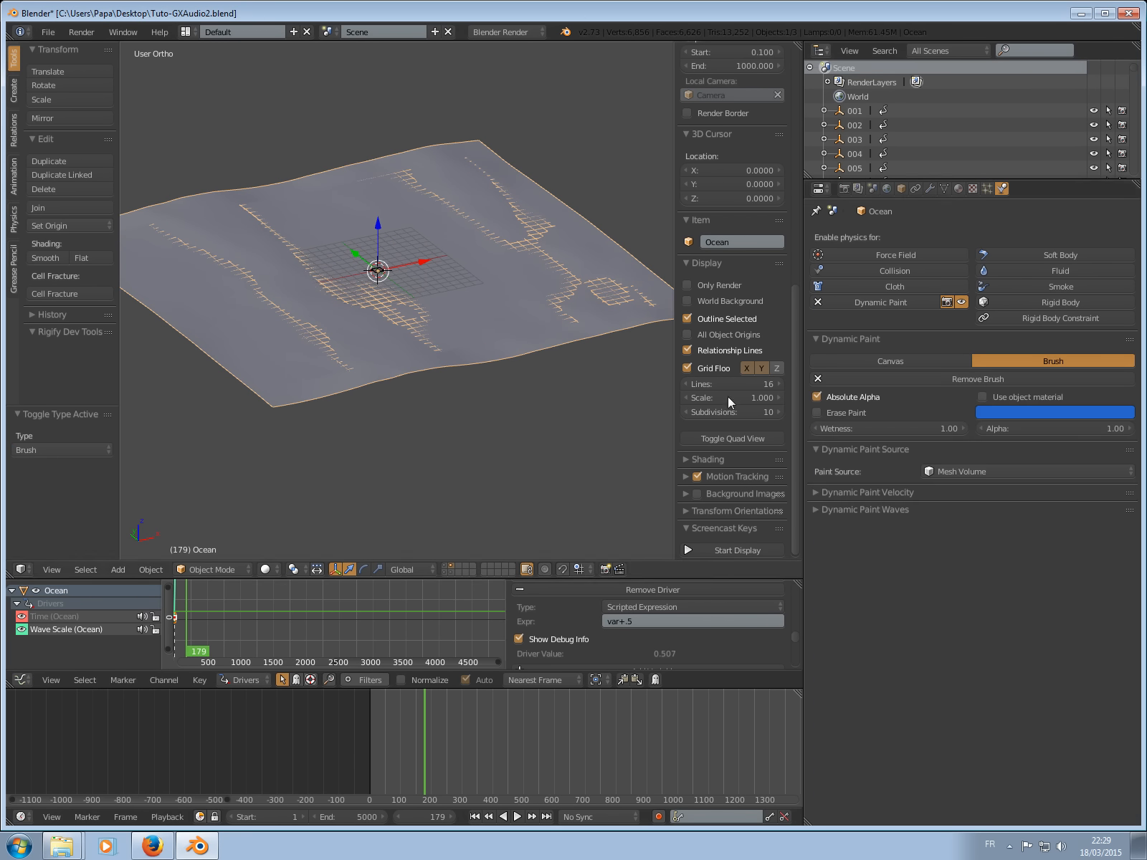
pyautogui.click(975, 472)
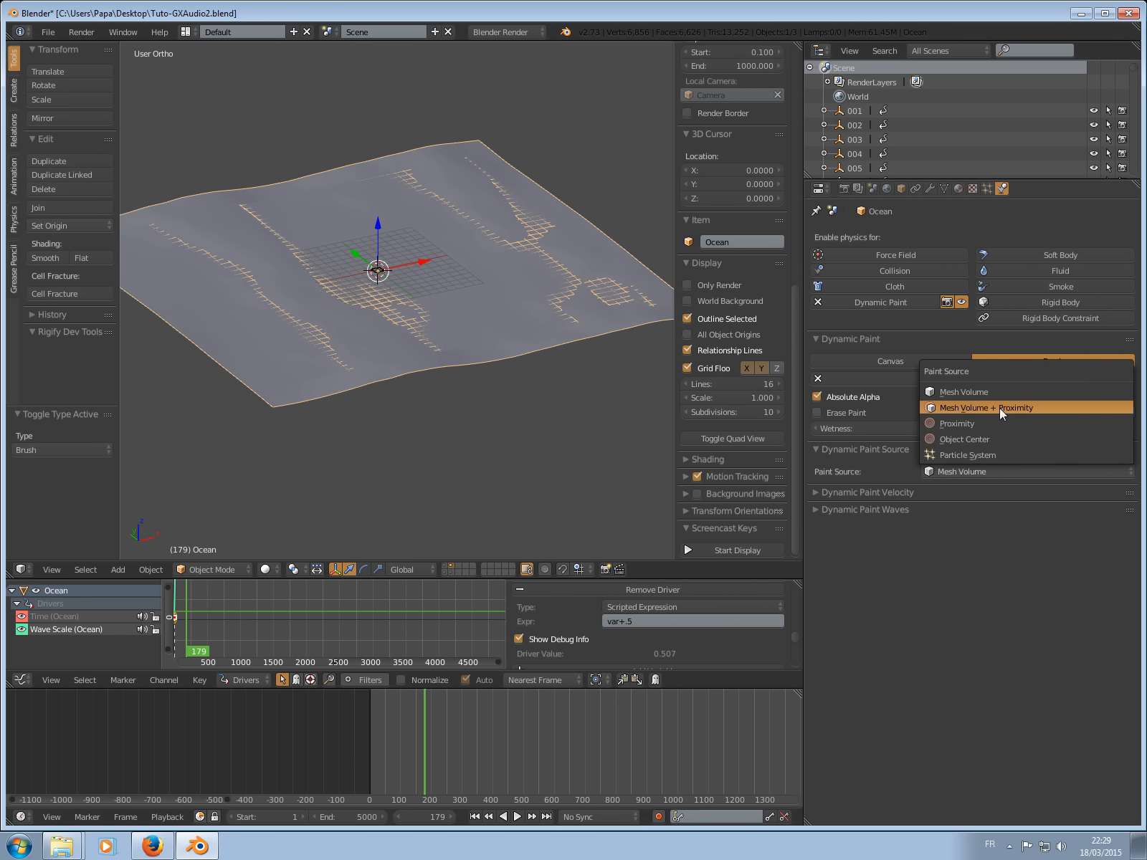
pyautogui.click(965, 421)
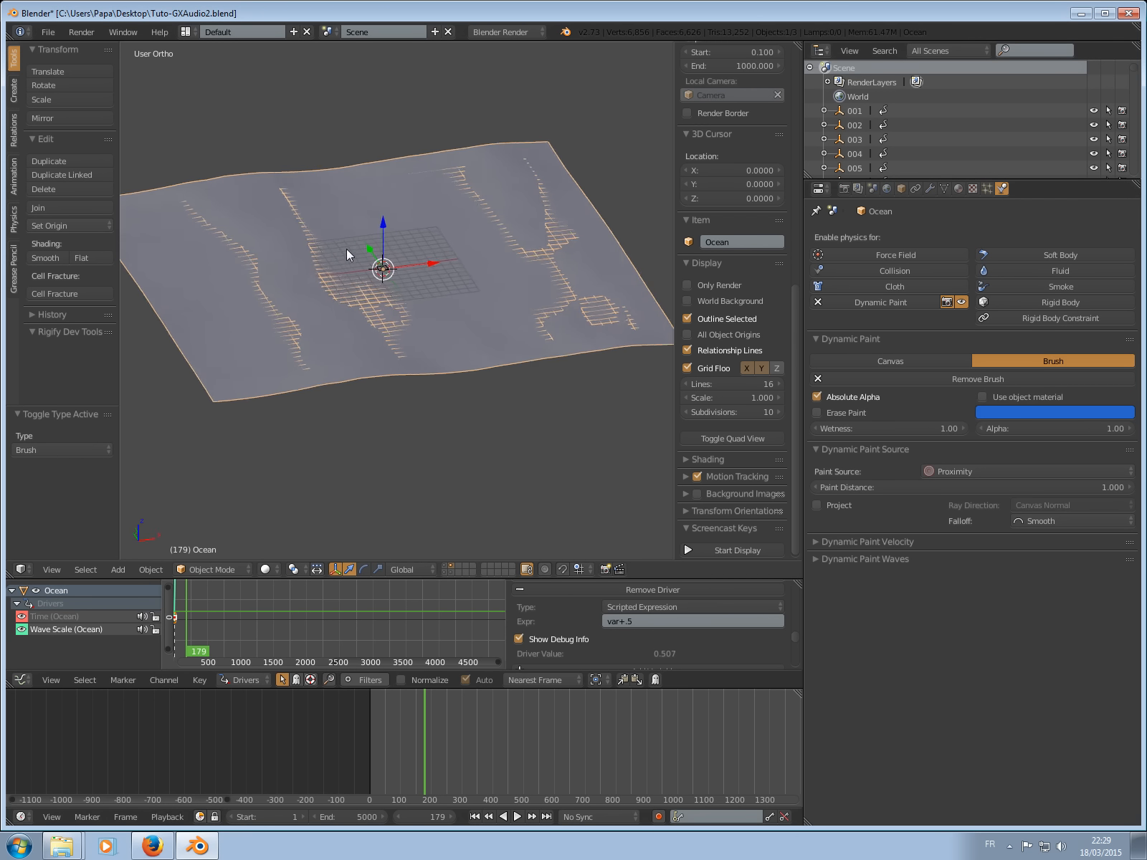
# Rename the plane object as nuages.
pyautogui.rightClick(404, 351)
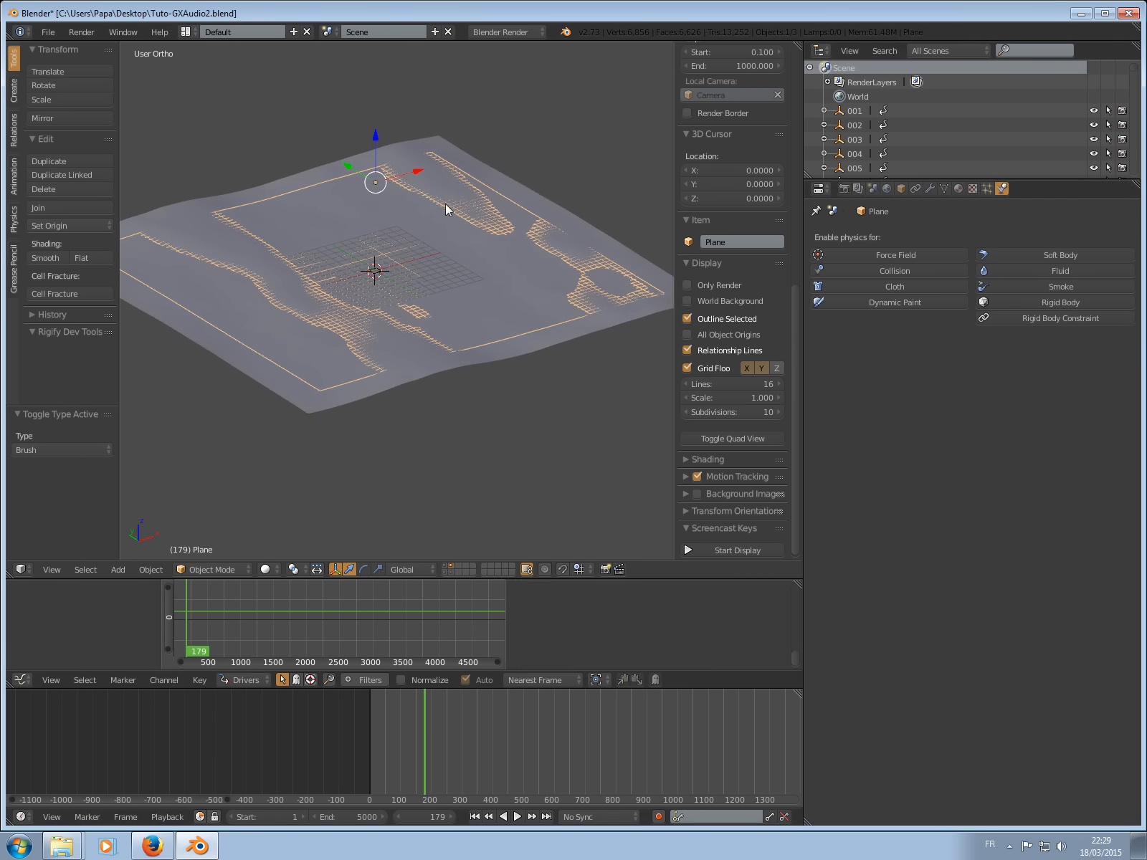
pyautogui.click(729, 242)
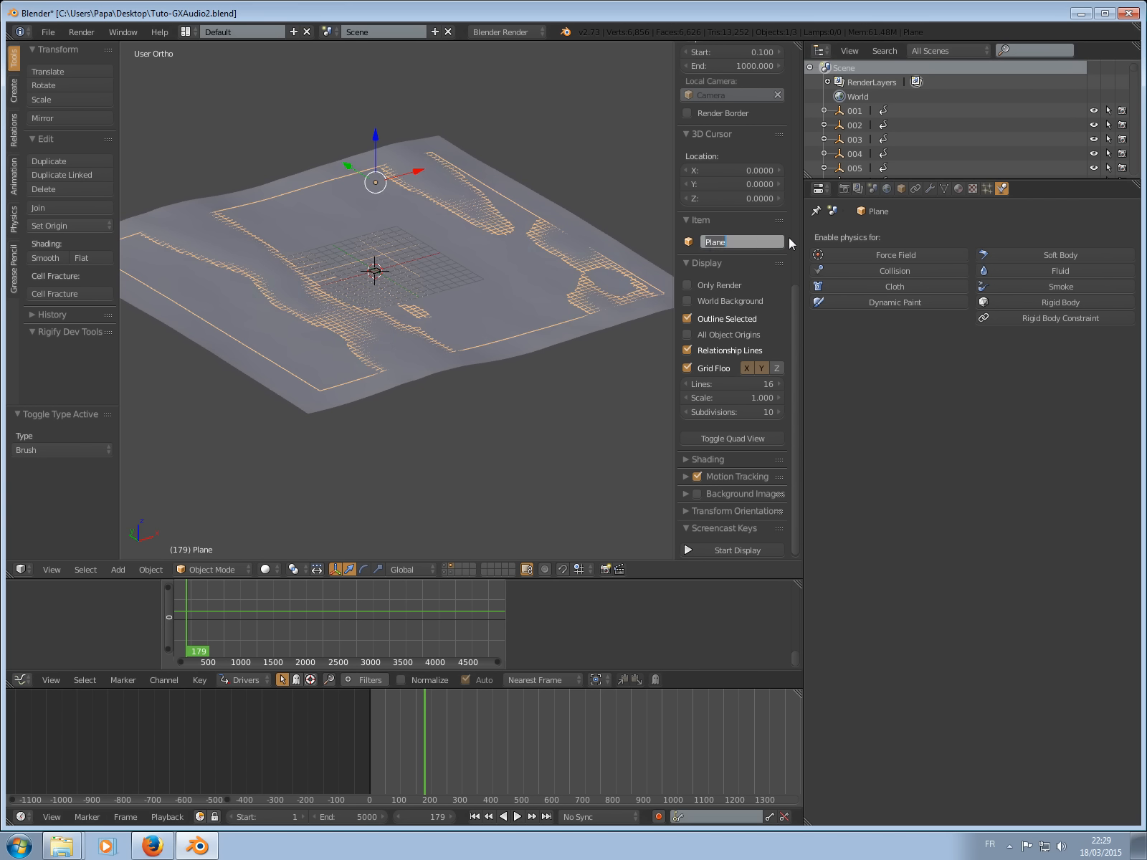
pyautogui.write('nuage')
pyautogui.press('Return')
pyautogui.write('s')
pyautogui.press('Return')
pyautogui.moveTo(555, 274)
pyautogui.mouseDown(button='middle')
pyautogui.moveTo(422, 259)
pyautogui.moveTo(427, 250)
pyautogui.moveTo(525, 309)
pyautogui.moveTo(470, 311)
pyautogui.moveTo(499, 311)
pyautogui.mouseUp(button='middle')
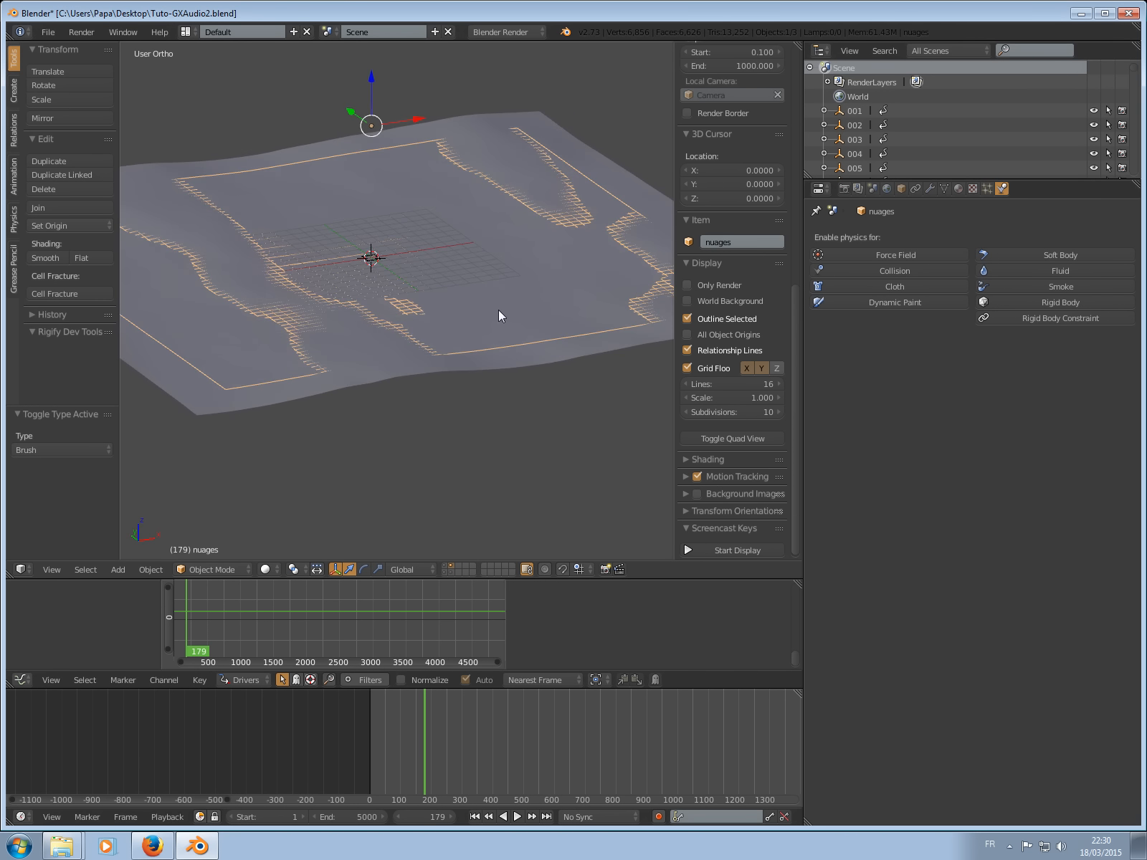
# Add Dynamic Paint to the nuages plane as a canvas.
pyautogui.click(873, 307)
pyautogui.click(920, 379)
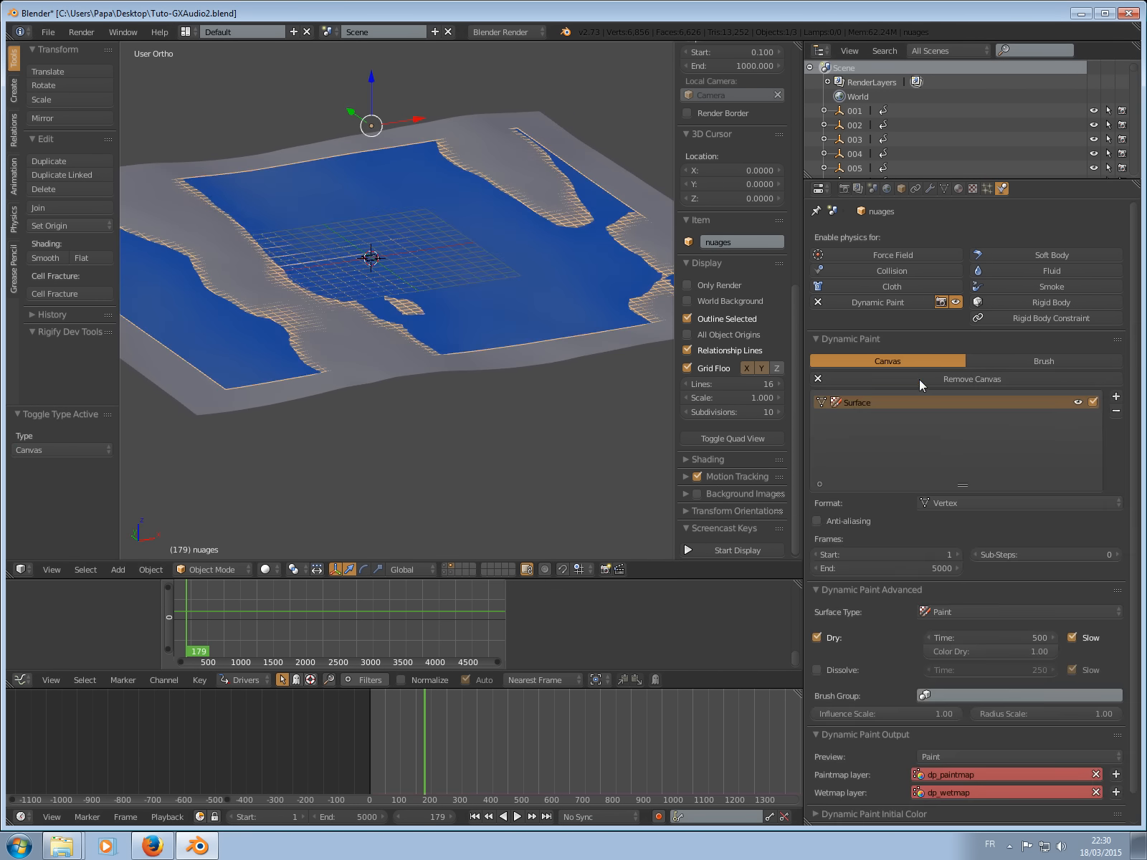
pyautogui.moveTo(496, 301); pyautogui.dragTo(439, 246, button='middle')
pyautogui.keyDown('shift'); pyautogui.moveTo(529, 271); pyautogui.dragTo(478, 277, button='middle'); pyautogui.keyUp('shift')
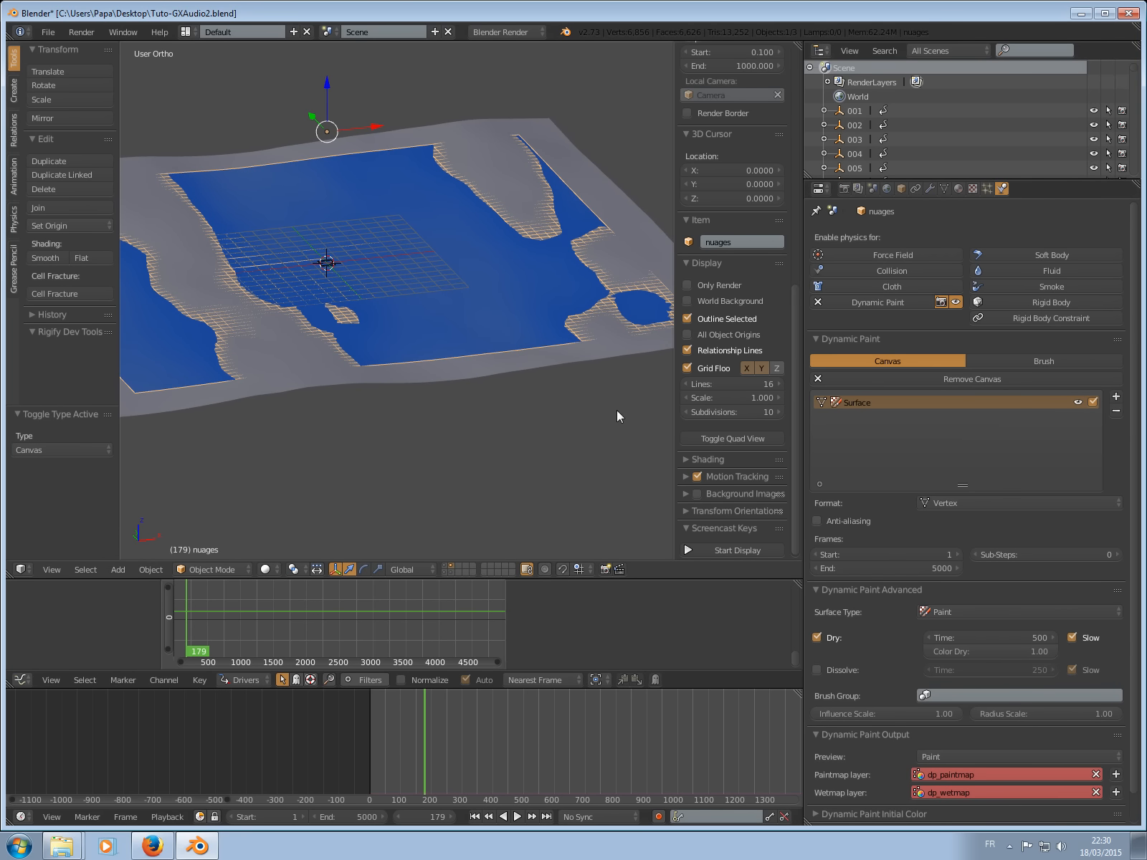
pyautogui.moveTo(618, 411); pyautogui.dragTo(667, 426, button='middle')
pyautogui.scroll(-1, 962, 493)
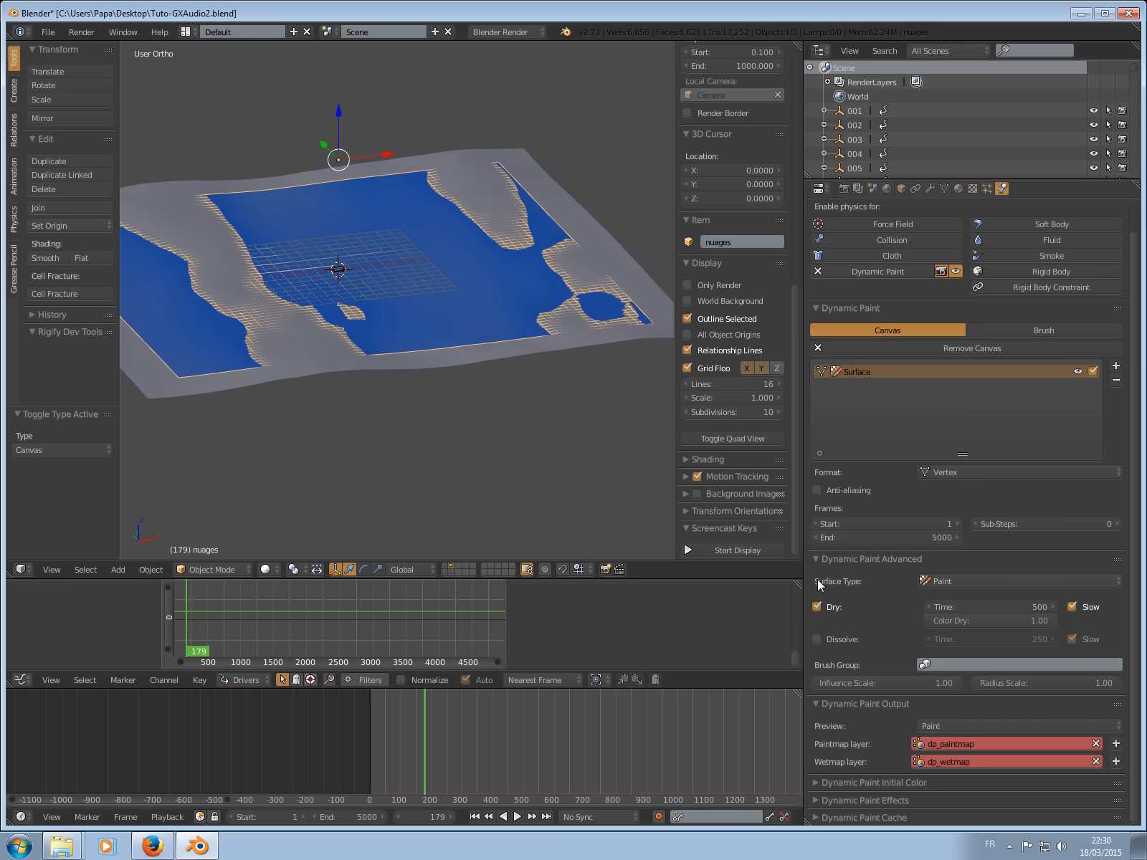
# Set the canvas's surface type to Weight and play the animation.
pyautogui.click(964, 580)
pyautogui.click(949, 533)
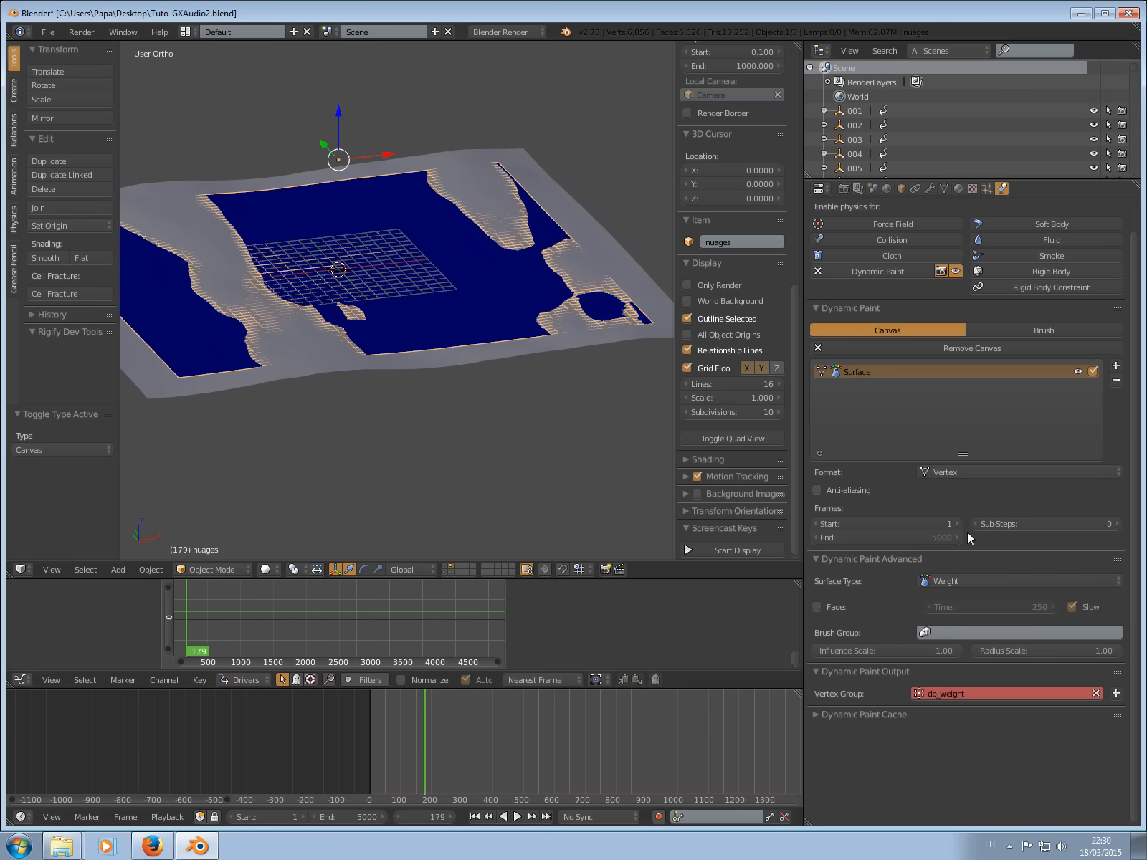
pyautogui.moveTo(499, 284); pyautogui.dragTo(498, 342, button='middle')
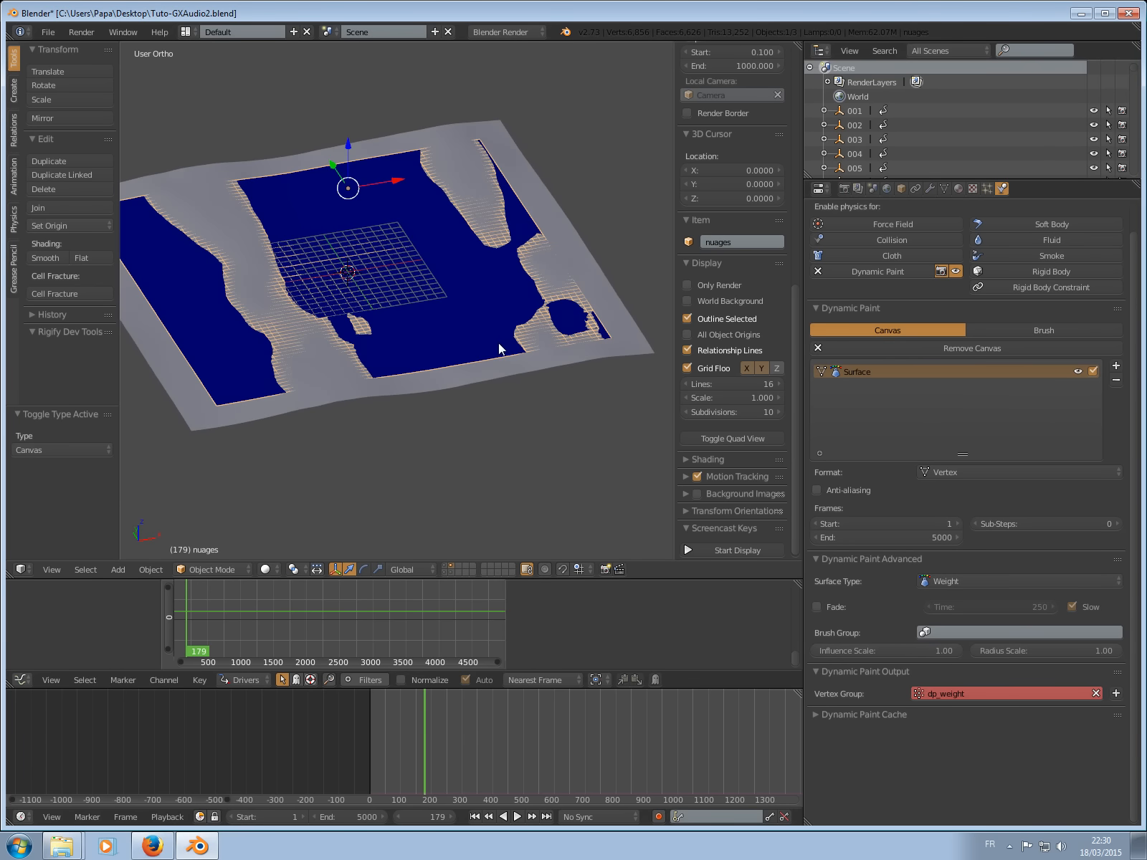
pyautogui.hotkey('alt', 'a')
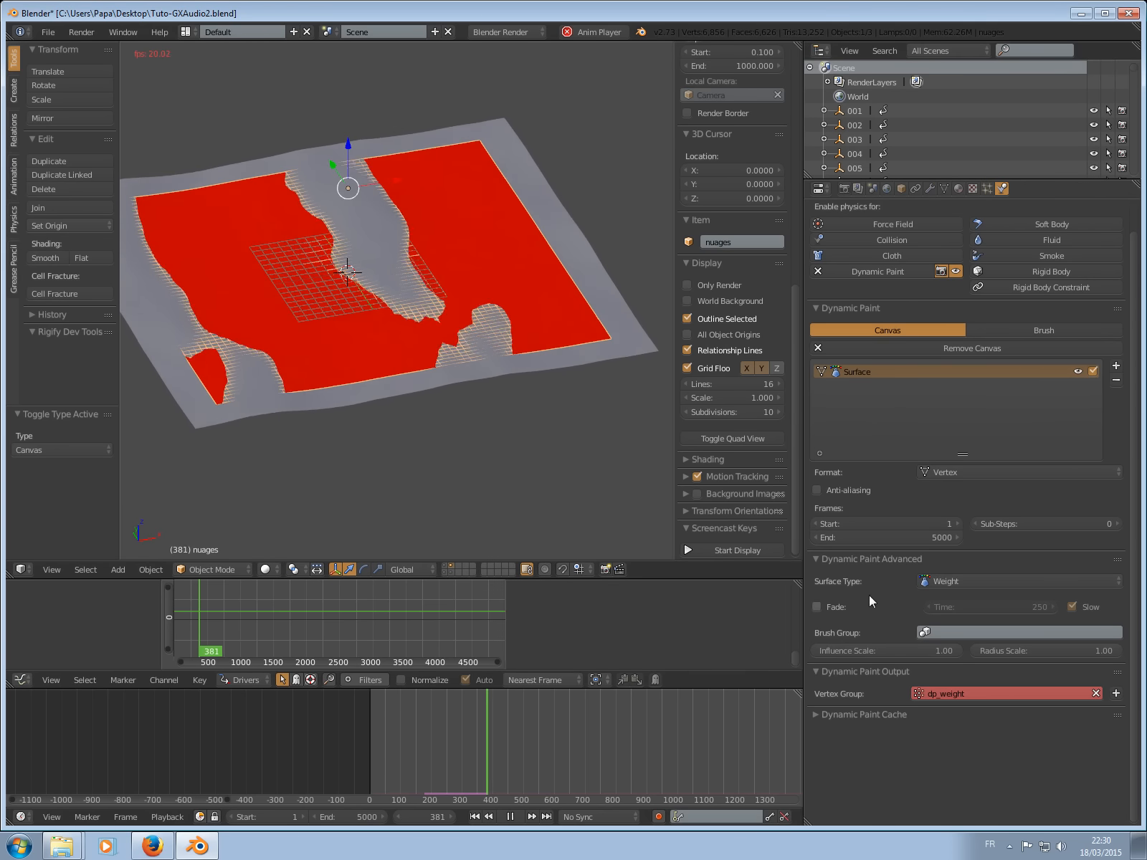
# Enable Fade with a time of 50 on the weight canvas and reduce its radius scale to 0.15.
pyautogui.click(818, 606)
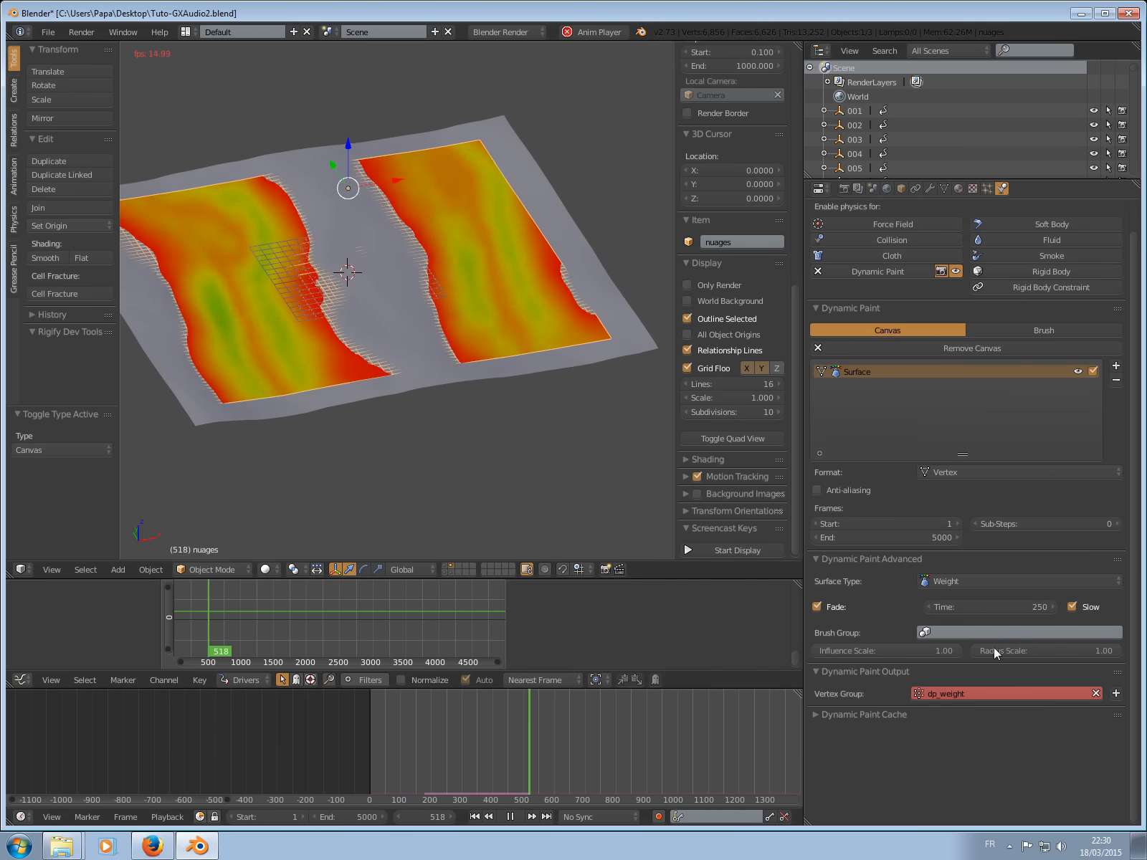
pyautogui.click(984, 608)
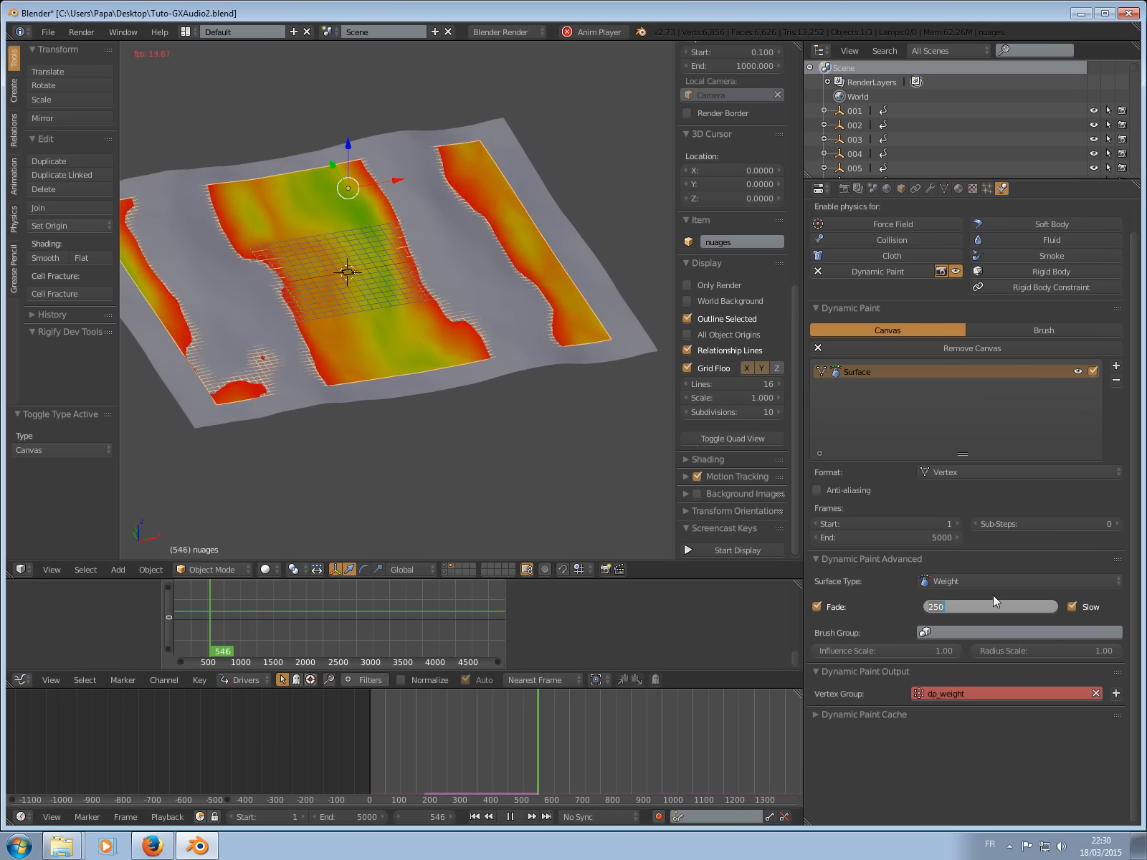
pyautogui.write('50')
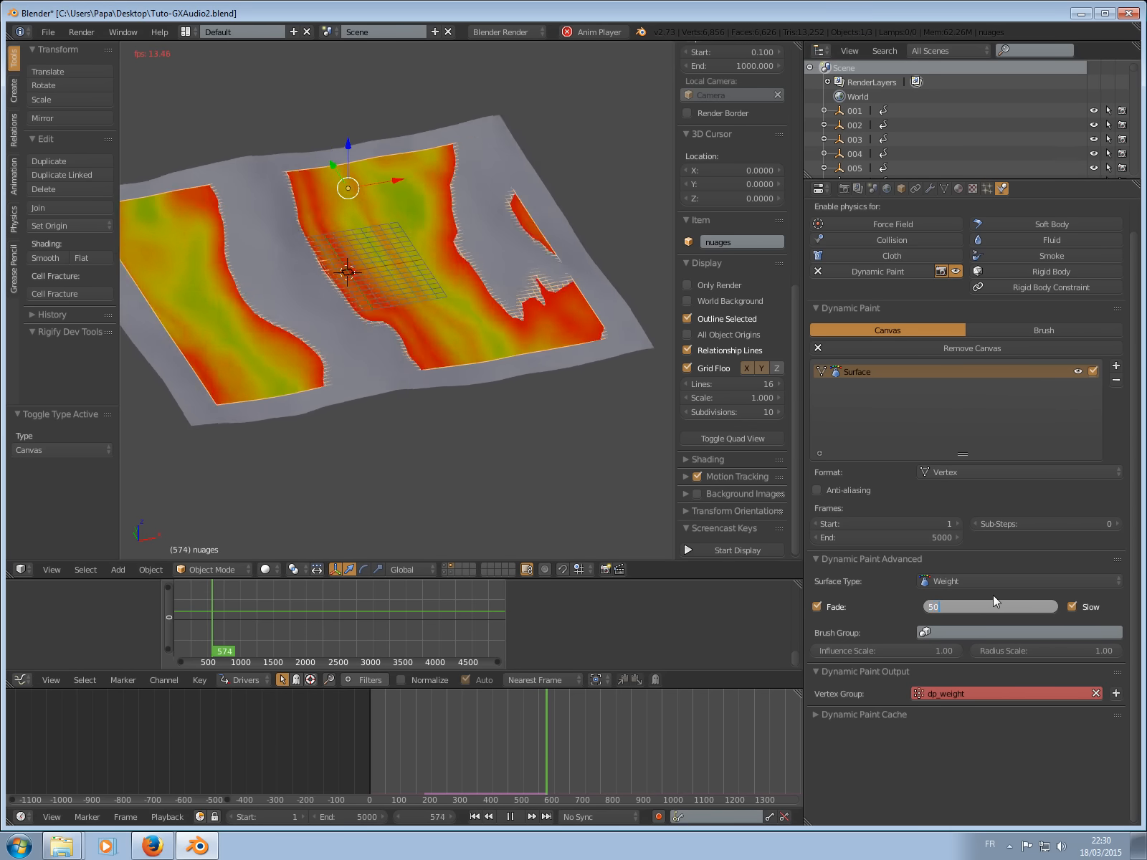
pyautogui.press('Return')
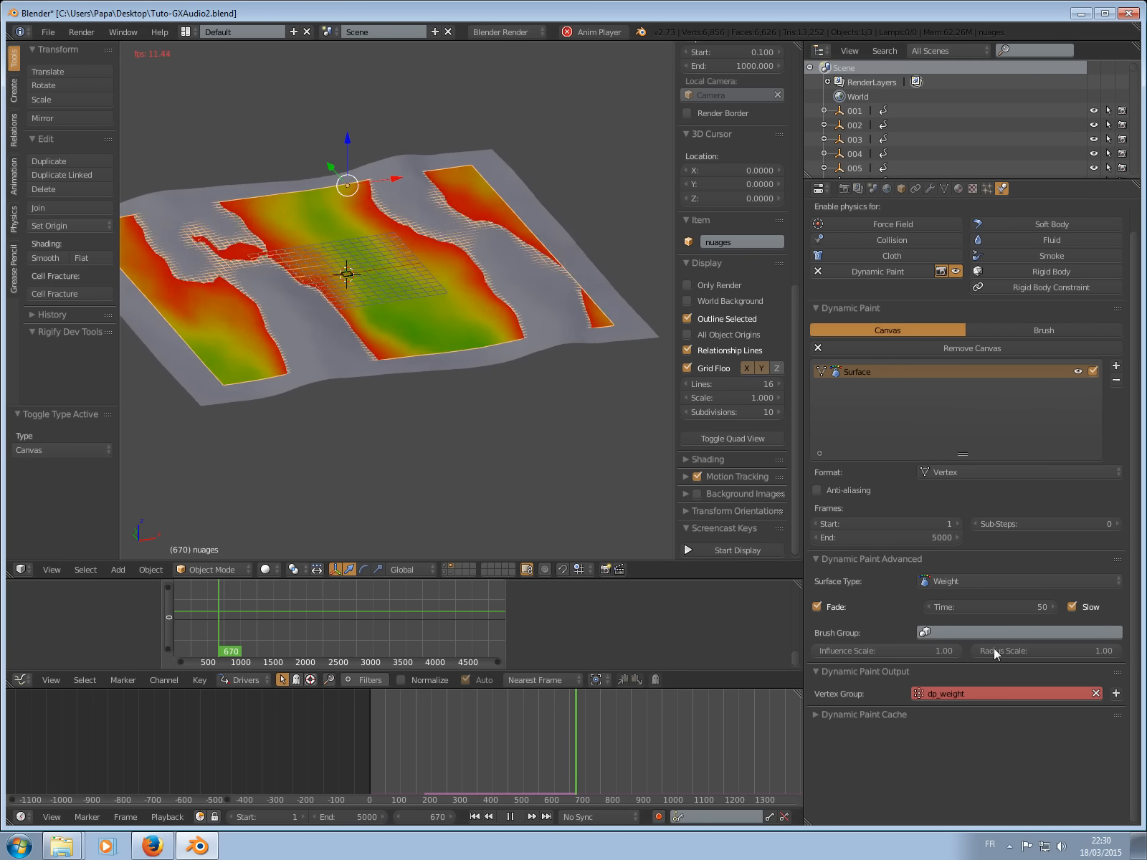
pyautogui.moveTo(1041, 645)
pyautogui.mouseDown()
pyautogui.moveTo(891, 654)
pyautogui.moveTo(920, 648)
pyautogui.mouseUp()
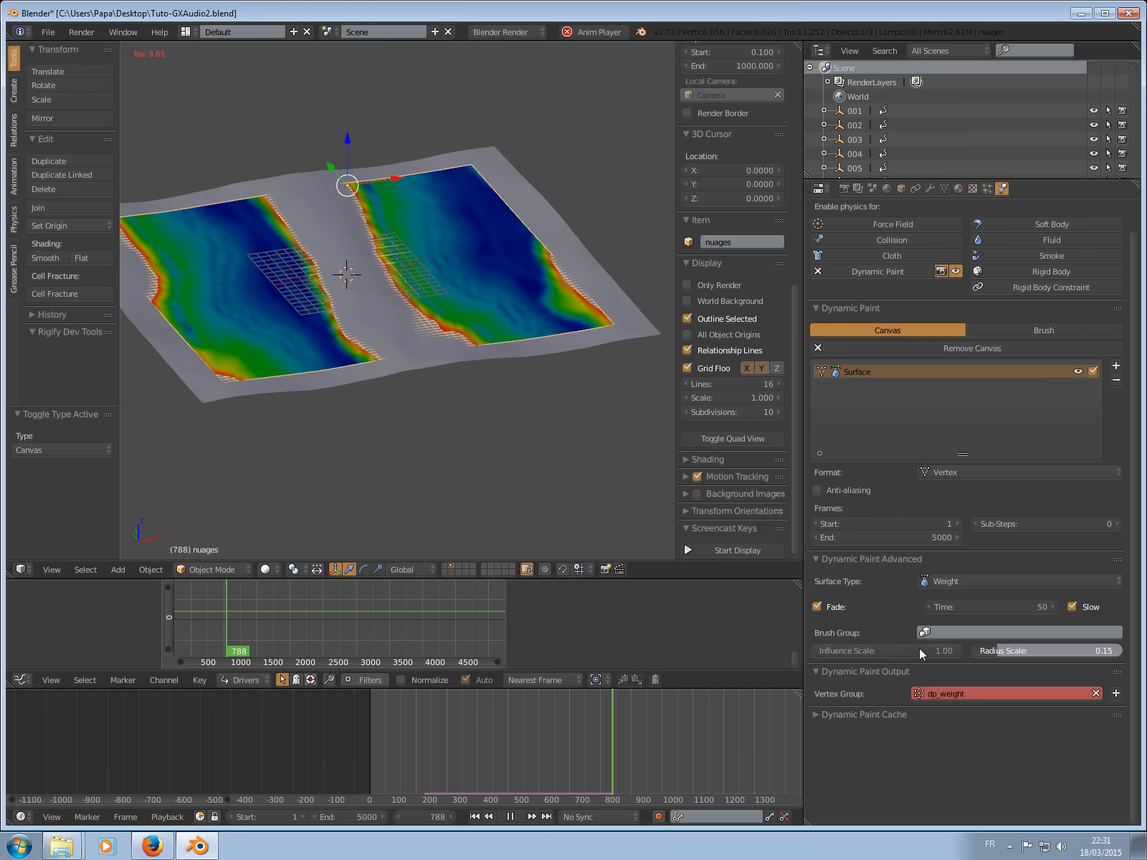
# Move the ocean to the third layer, view the weights on the nuages plane during playback, and stop the animation.
pyautogui.moveTo(563, 405); pyautogui.dragTo(574, 367, button='middle')
pyautogui.rightClick(522, 334)
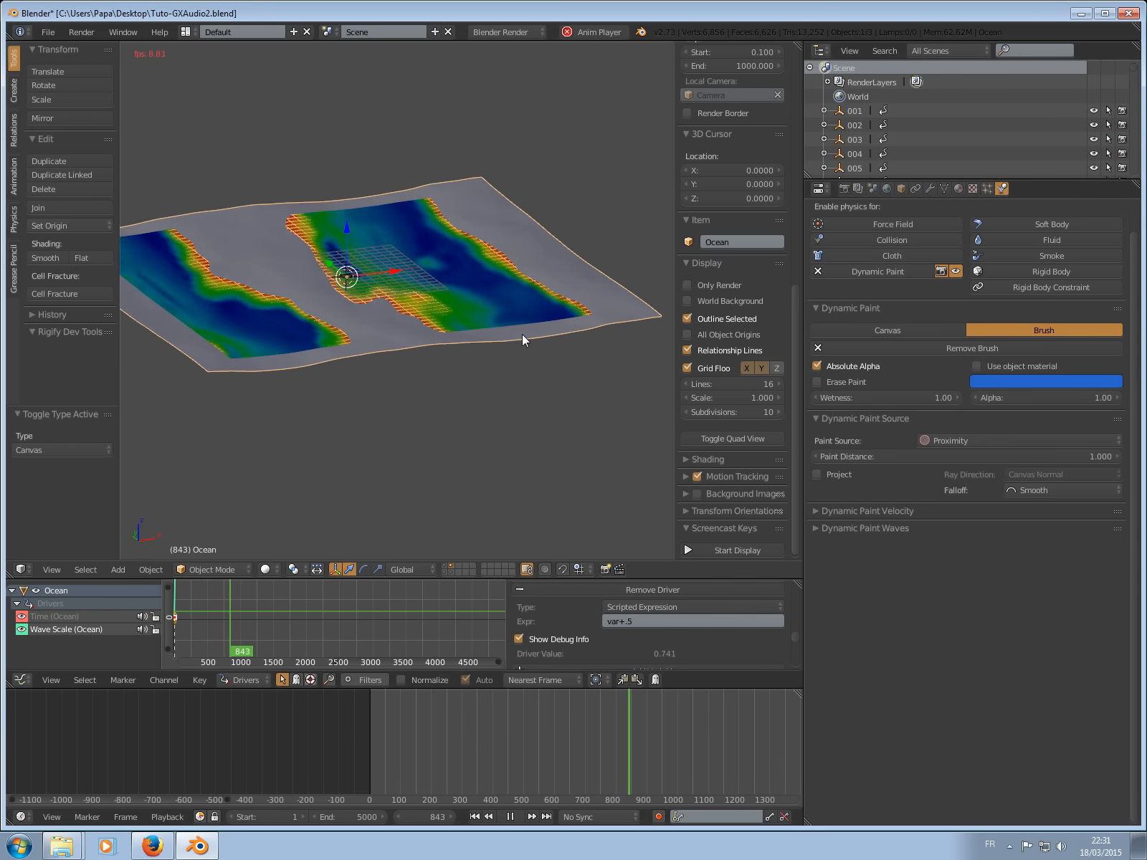
pyautogui.press('m')
pyautogui.click(657, 358)
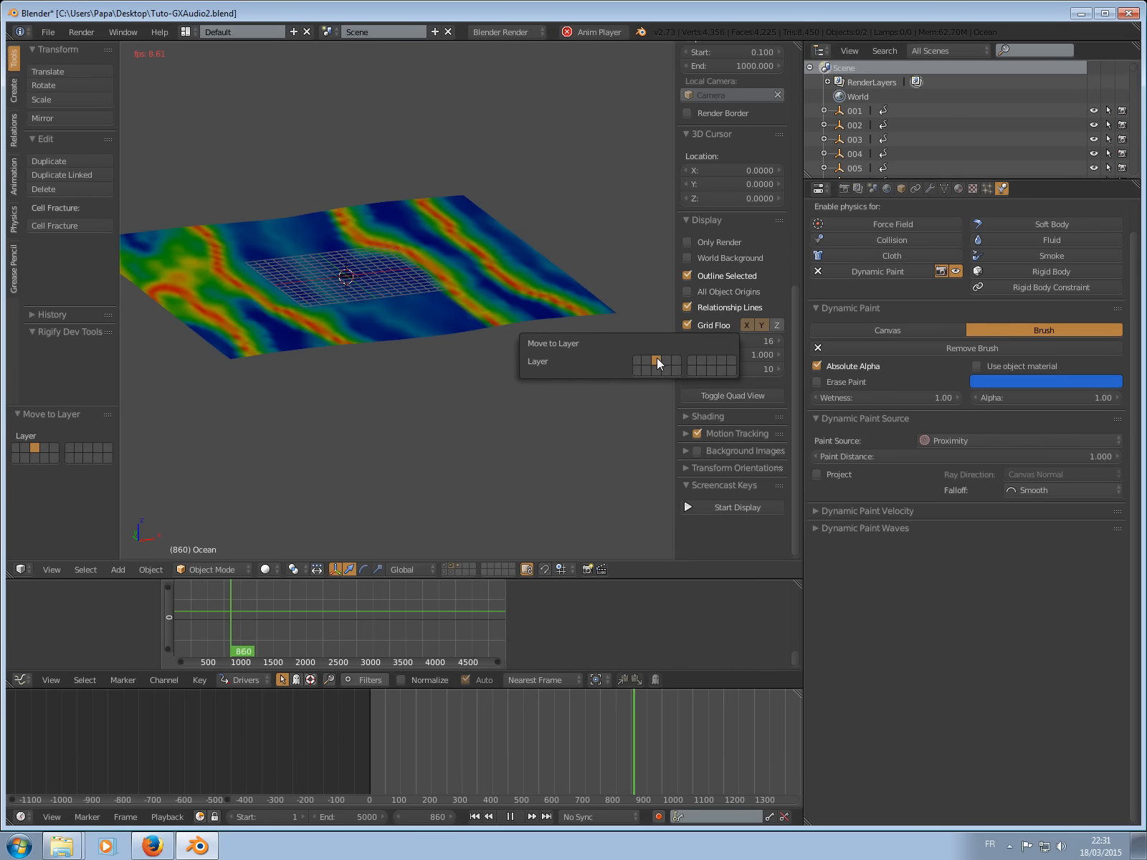
pyautogui.moveTo(485, 239); pyautogui.dragTo(385, 392, button='middle')
pyautogui.click(510, 817)
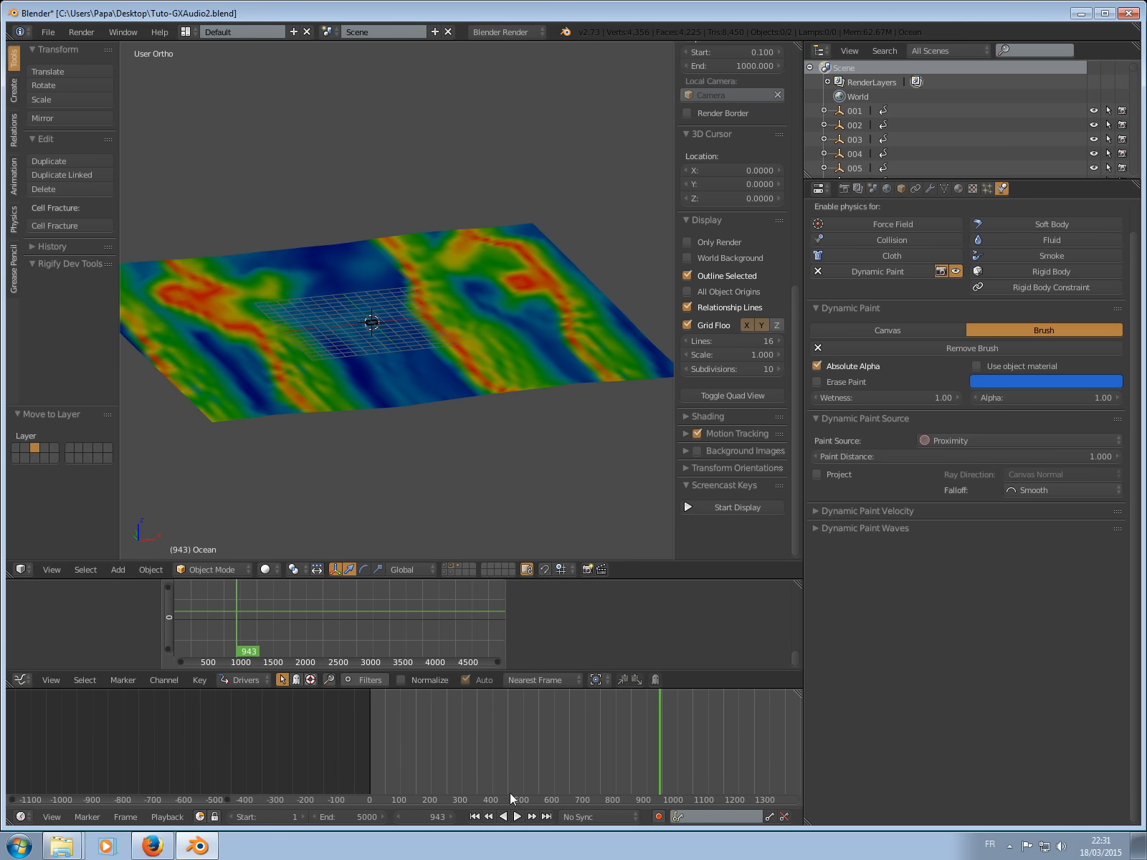
# Display the third layer together with the current one so the ocean is shown over the nuages plane.
pyautogui.keyDown('shift'); pyautogui.click(450, 571); pyautogui.keyUp('shift')
pyautogui.keyDown('shift'); pyautogui.click(451, 573); pyautogui.keyUp('shift')
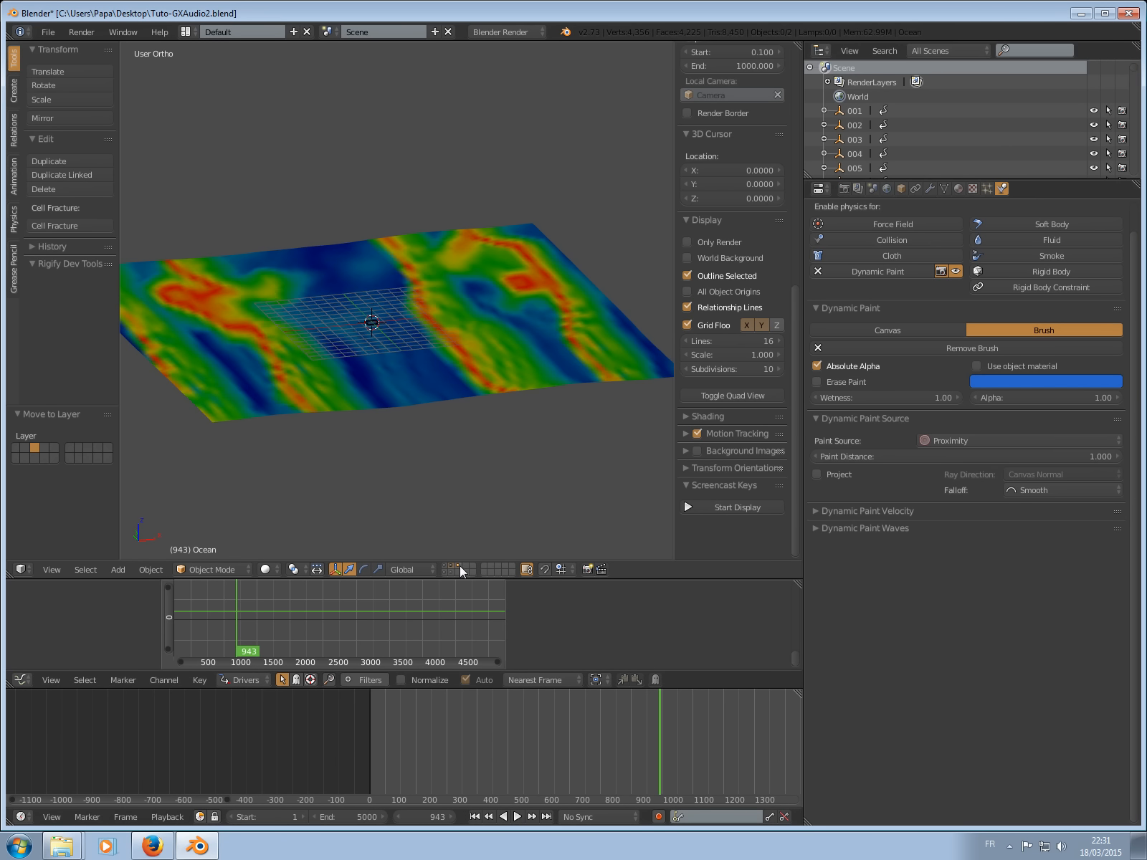
pyautogui.keyDown('shift'); pyautogui.click(460, 567); pyautogui.keyUp('shift')
pyautogui.keyDown('shift'); pyautogui.moveTo(483, 370); pyautogui.dragTo(461, 392, button='middle'); pyautogui.keyUp('shift')
pyautogui.moveTo(487, 305); pyautogui.dragTo(532, 411, button='middle')
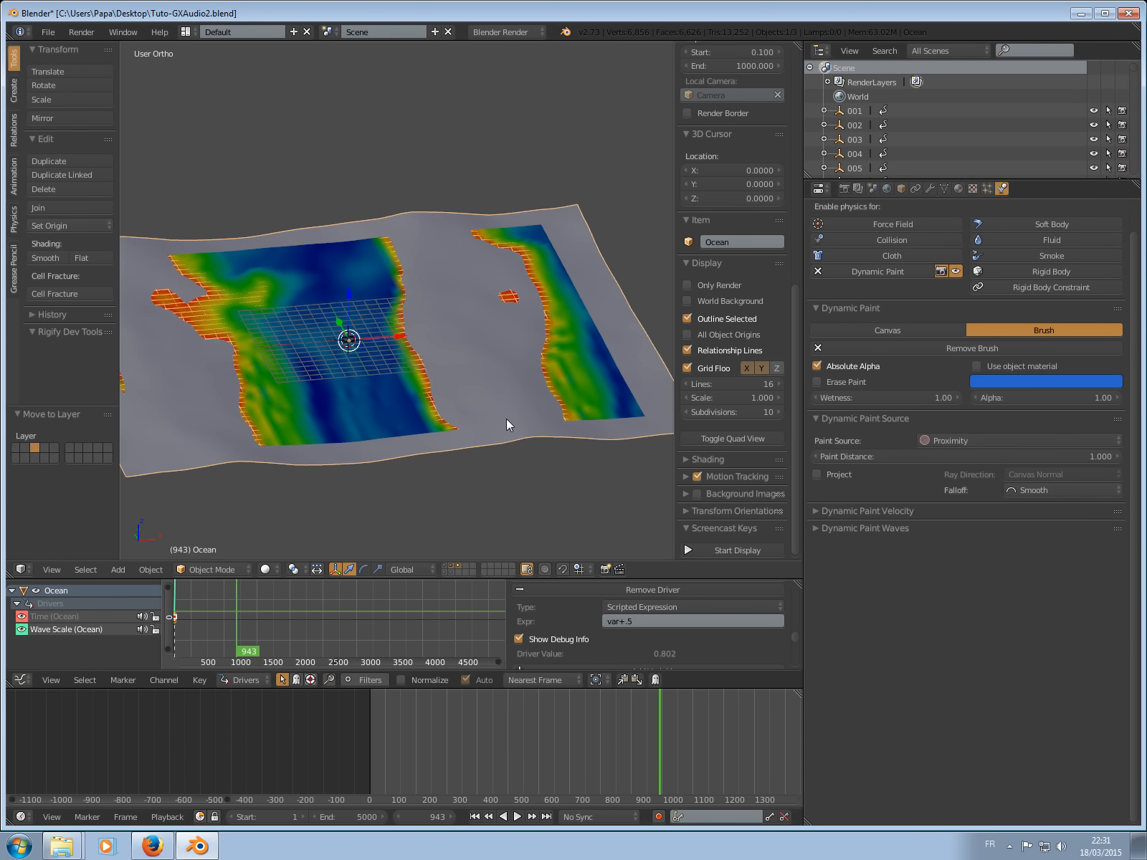
# Hide the ocean temporarily to examine the weights painted on the nuages plane, and reveal it again.
pyautogui.scroll(2, 486, 424)
pyautogui.rightClick(411, 452)
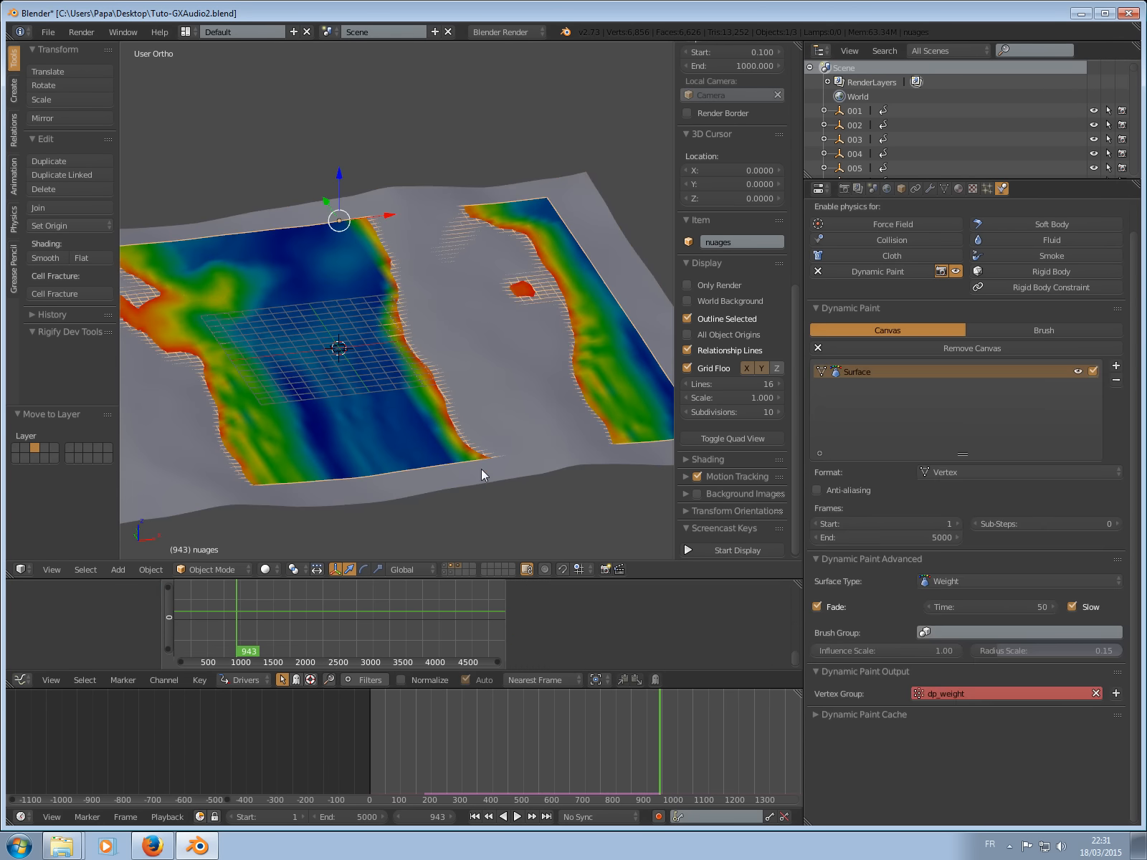
pyautogui.rightClick(482, 469)
pyautogui.press('h')
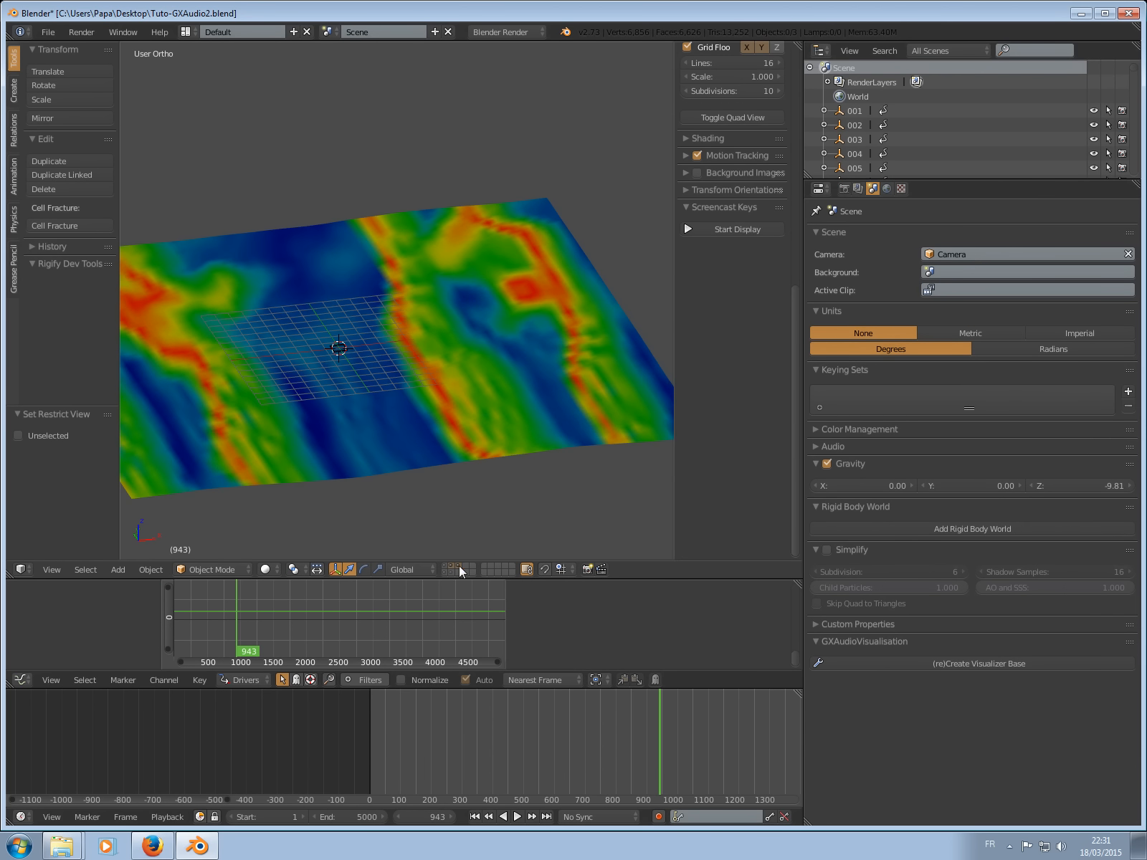
pyautogui.scroll(-2, 406, 384)
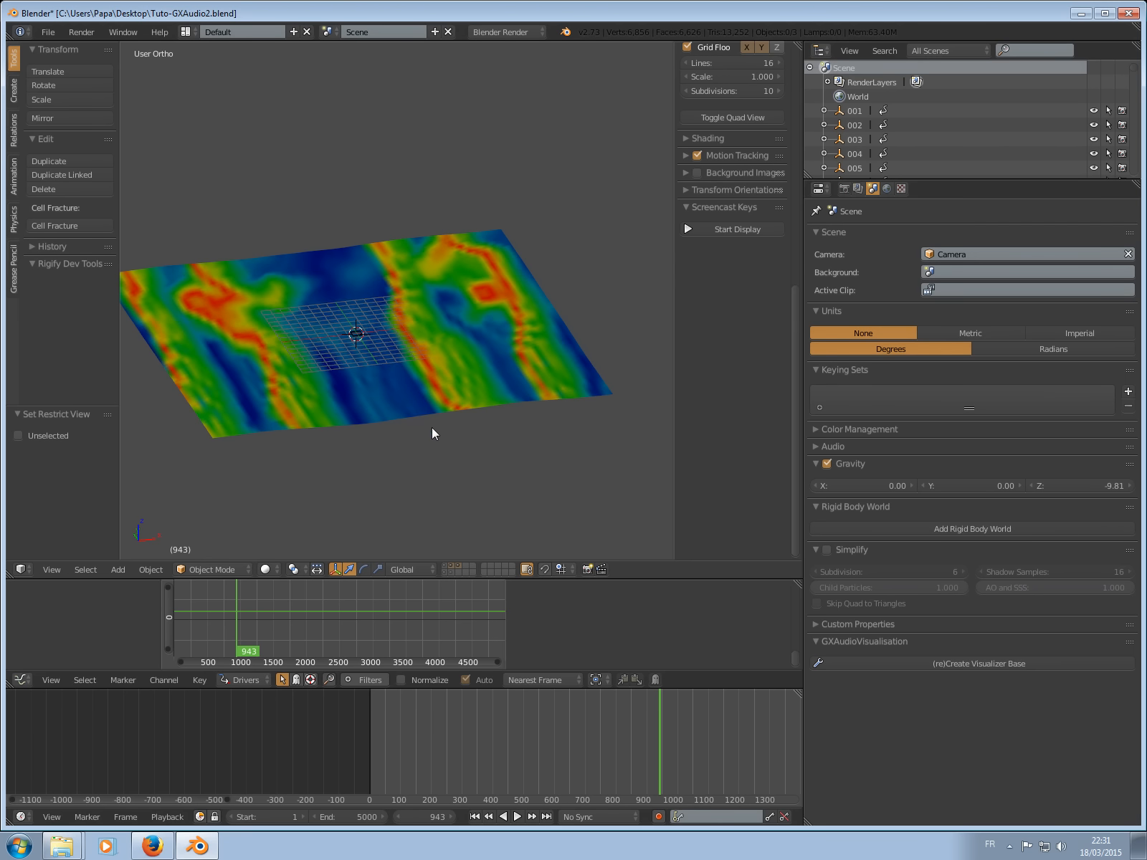
pyautogui.hotkey('alt', 'h')
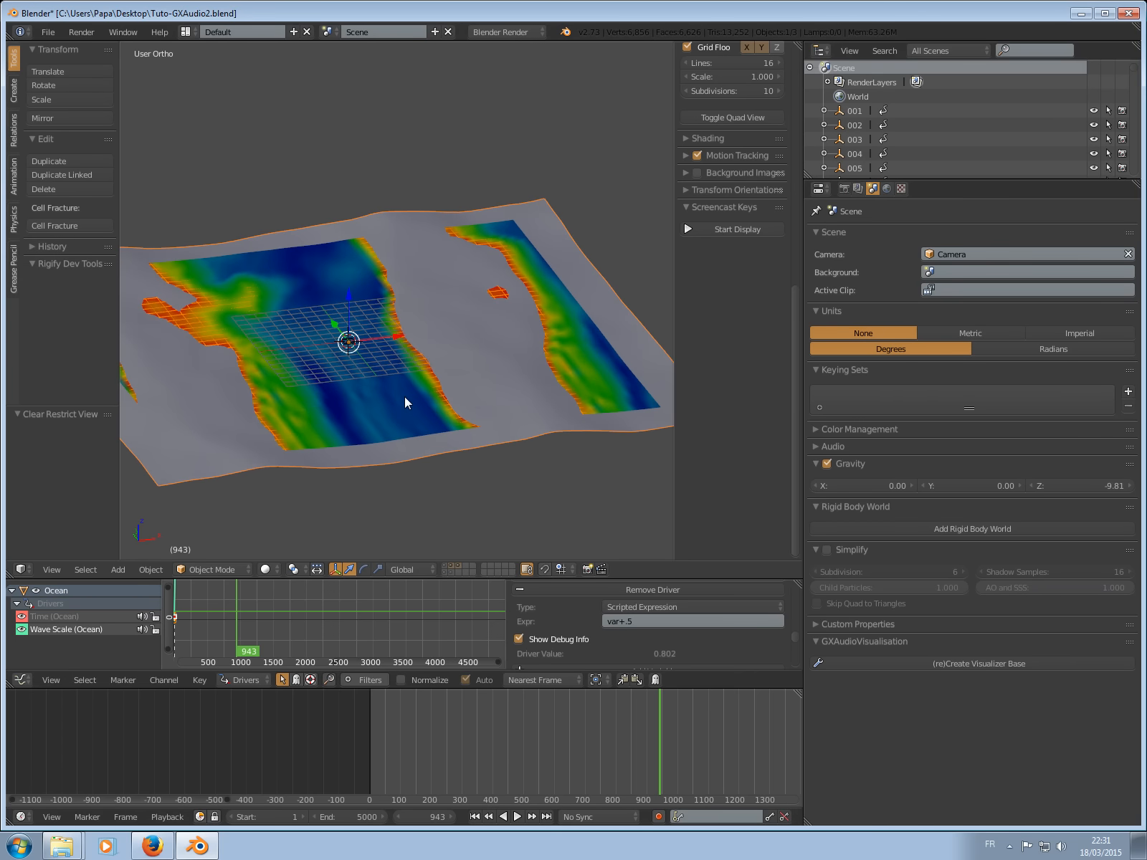
# Lower the ocean about 0.27 units along Z and scale it by about 1.35 along Z.
pyautogui.rightClick(403, 408)
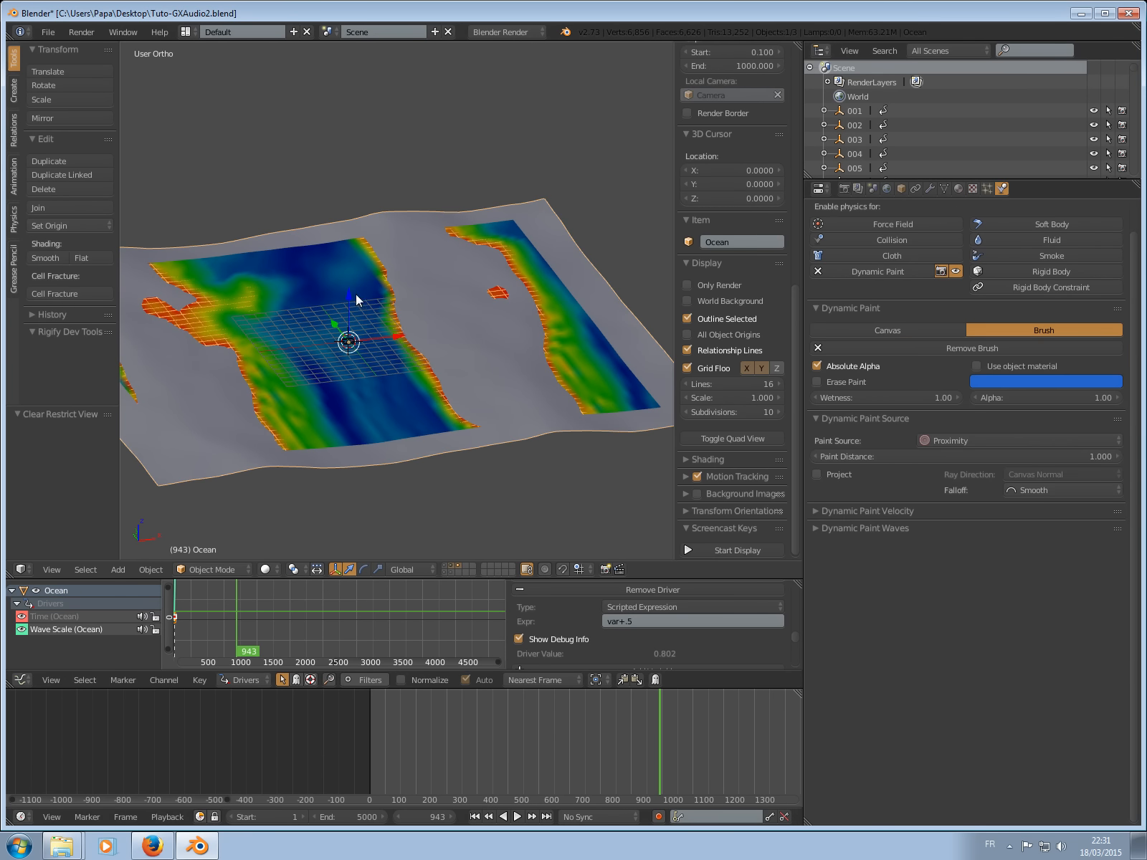
pyautogui.moveTo(349, 294); pyautogui.dragTo(351, 291)
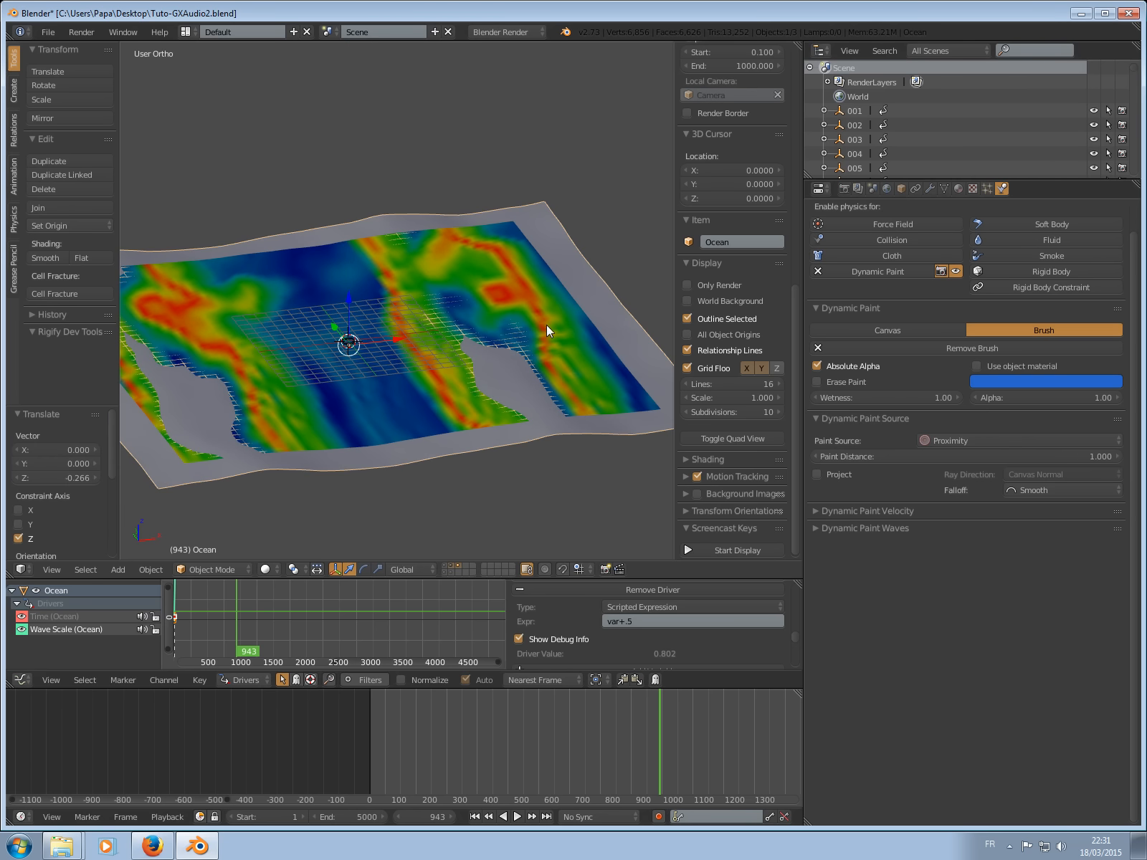
pyautogui.press('s')
pyautogui.press('z')
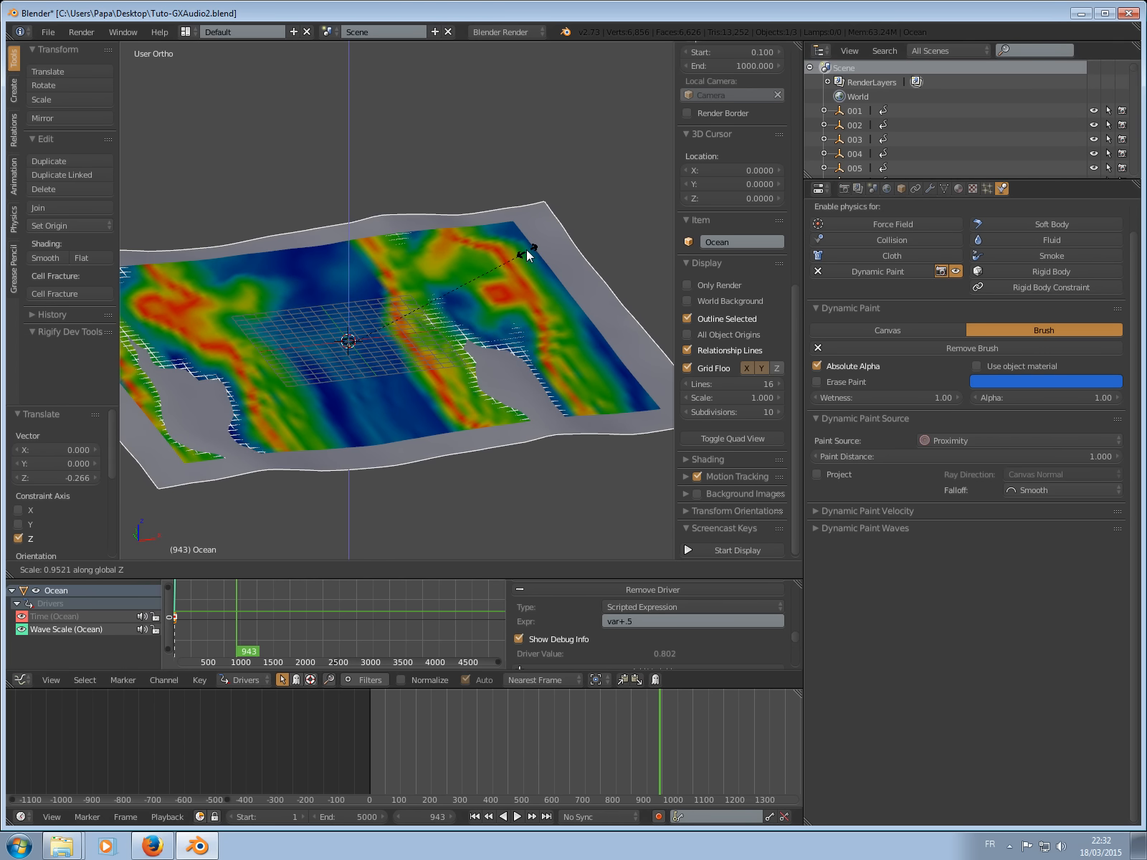
pyautogui.click(611, 230)
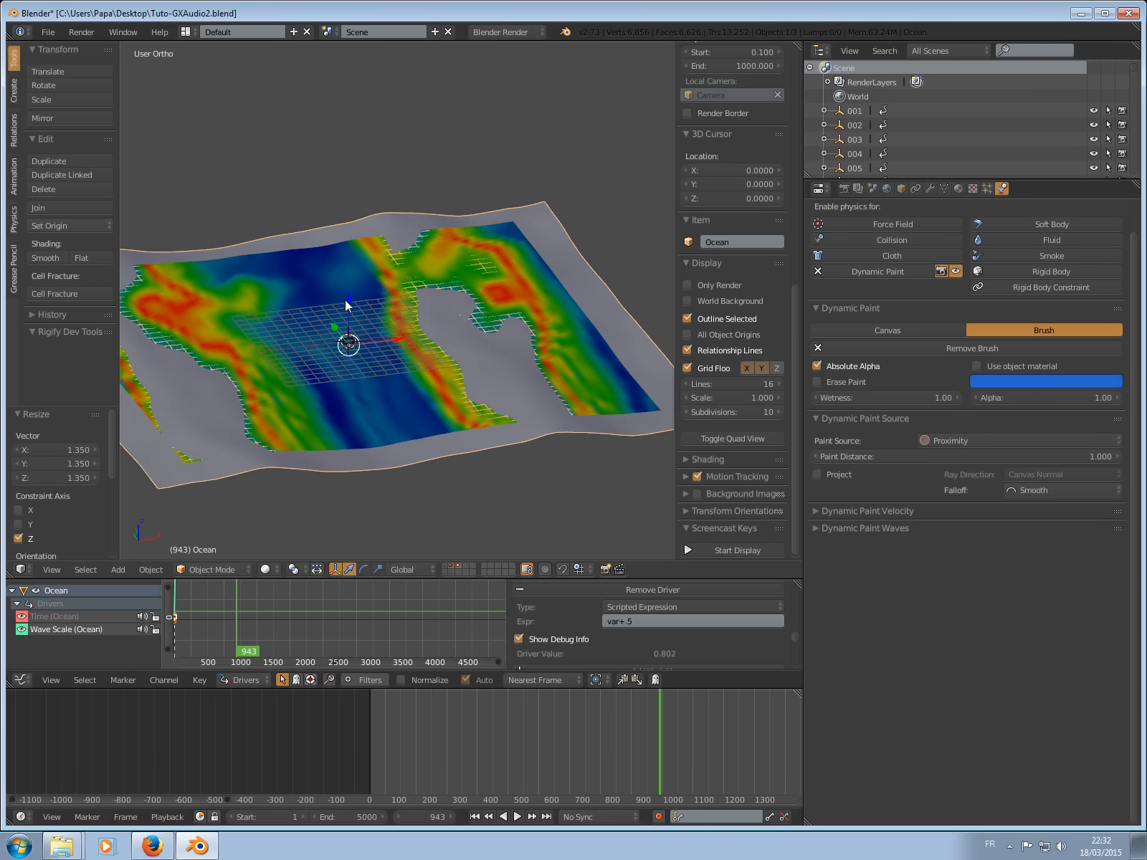
# Lower the ocean another 0.06 units or so along Z and preview the animation with the nuages plane selected.
pyautogui.press('g')
pyautogui.press('z')
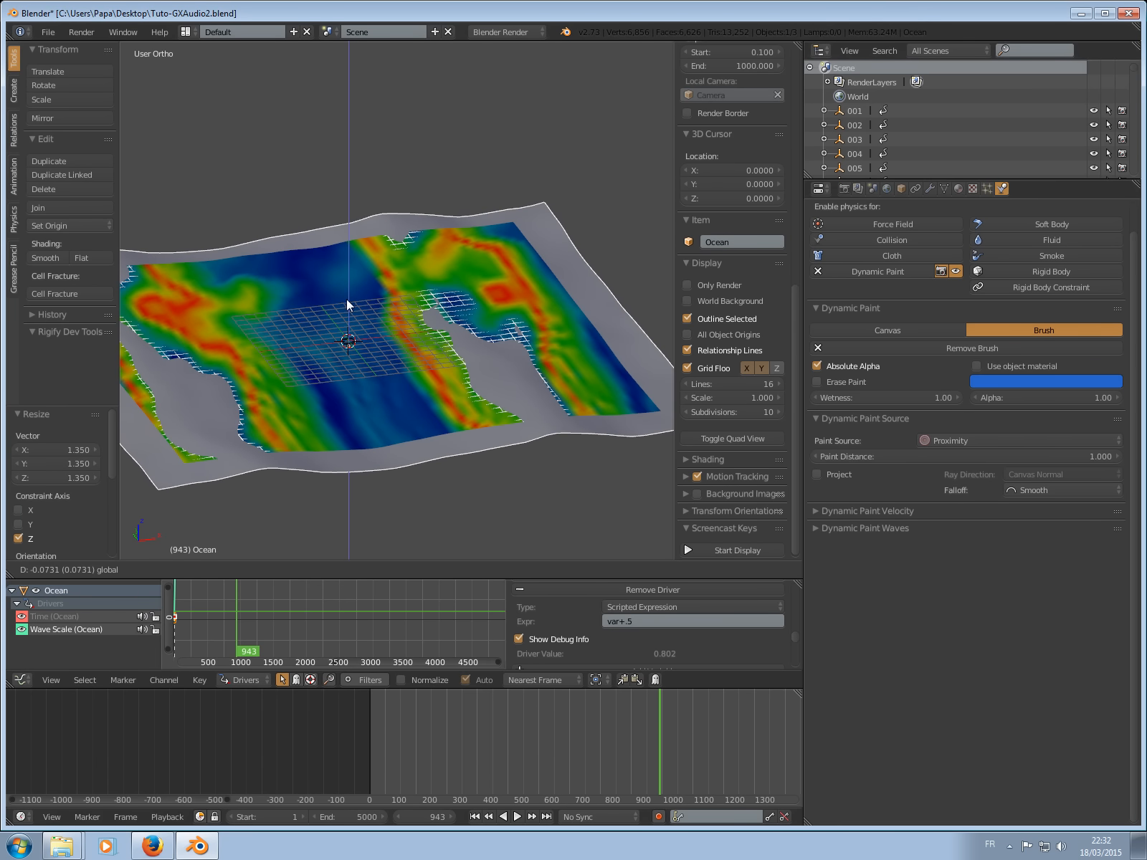
pyautogui.click(348, 298)
pyautogui.moveTo(399, 284)
pyautogui.mouseDown(button='middle')
pyautogui.moveTo(432, 258)
pyautogui.moveTo(391, 280)
pyautogui.moveTo(399, 276)
pyautogui.mouseUp(button='middle')
pyautogui.hotkey('alt', 'a')
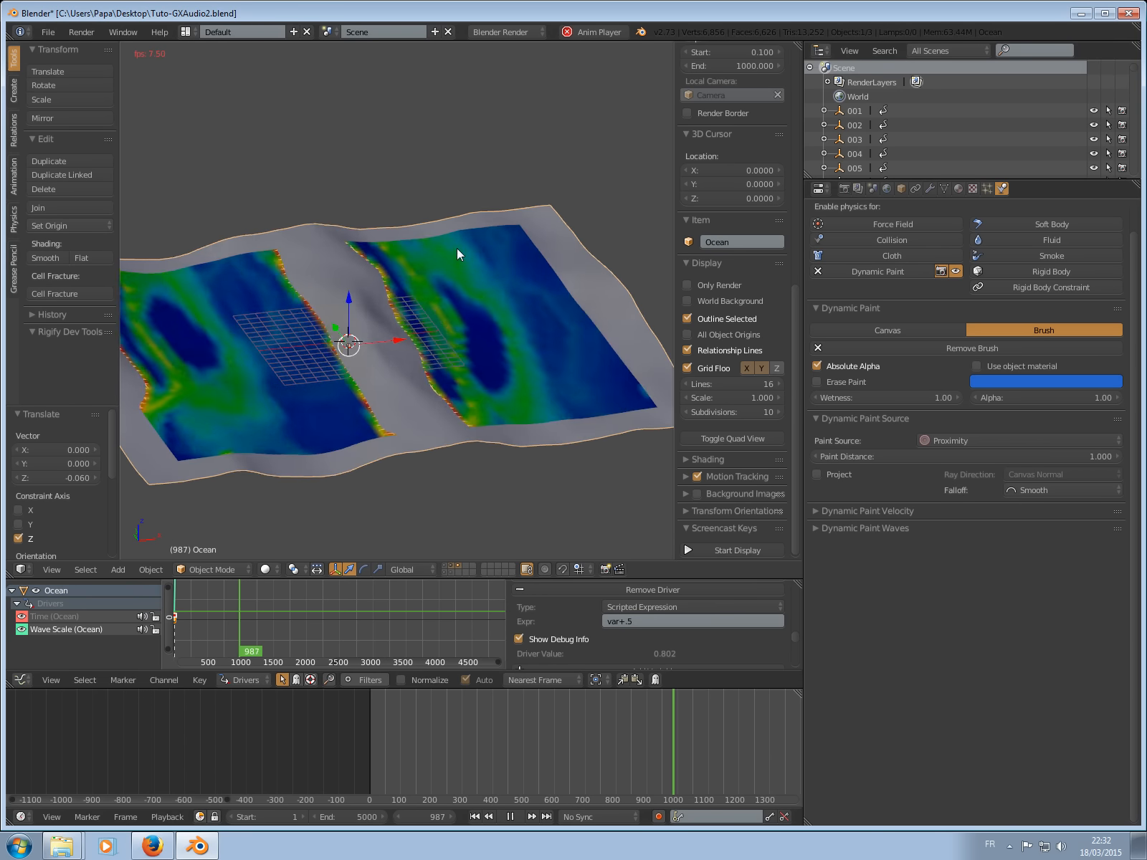
pyautogui.rightClick(546, 395)
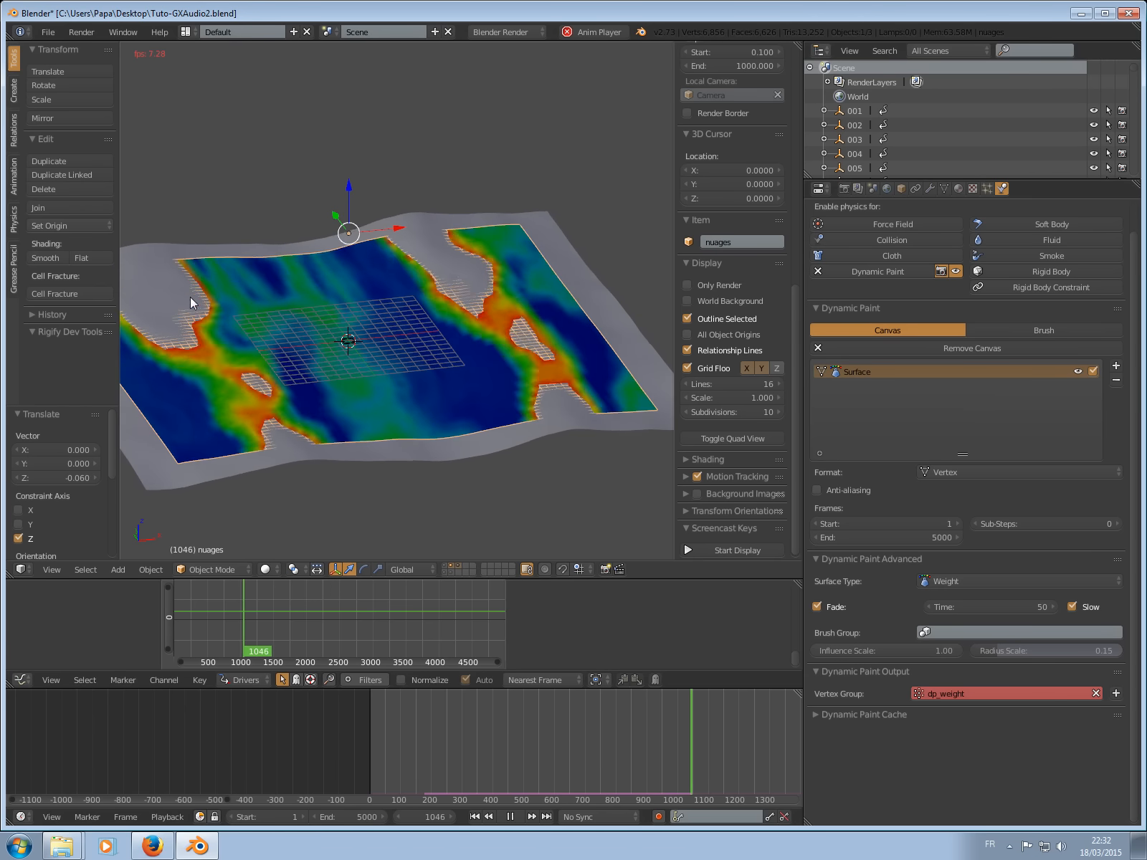
pyautogui.moveTo(392, 395); pyautogui.dragTo(432, 446, button='middle')
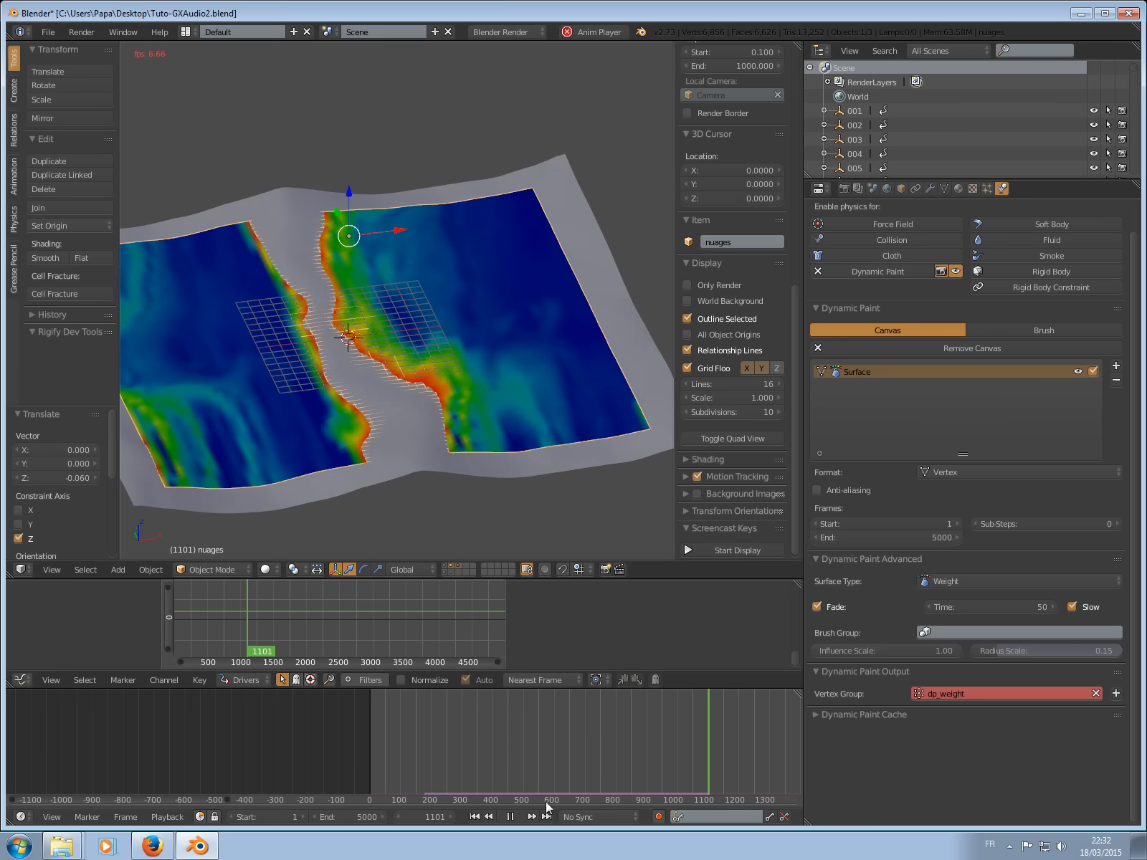
# Stop the playback, hide the ocean so only the nuages plane is displayed, and select that plane.
pyautogui.click(511, 817)
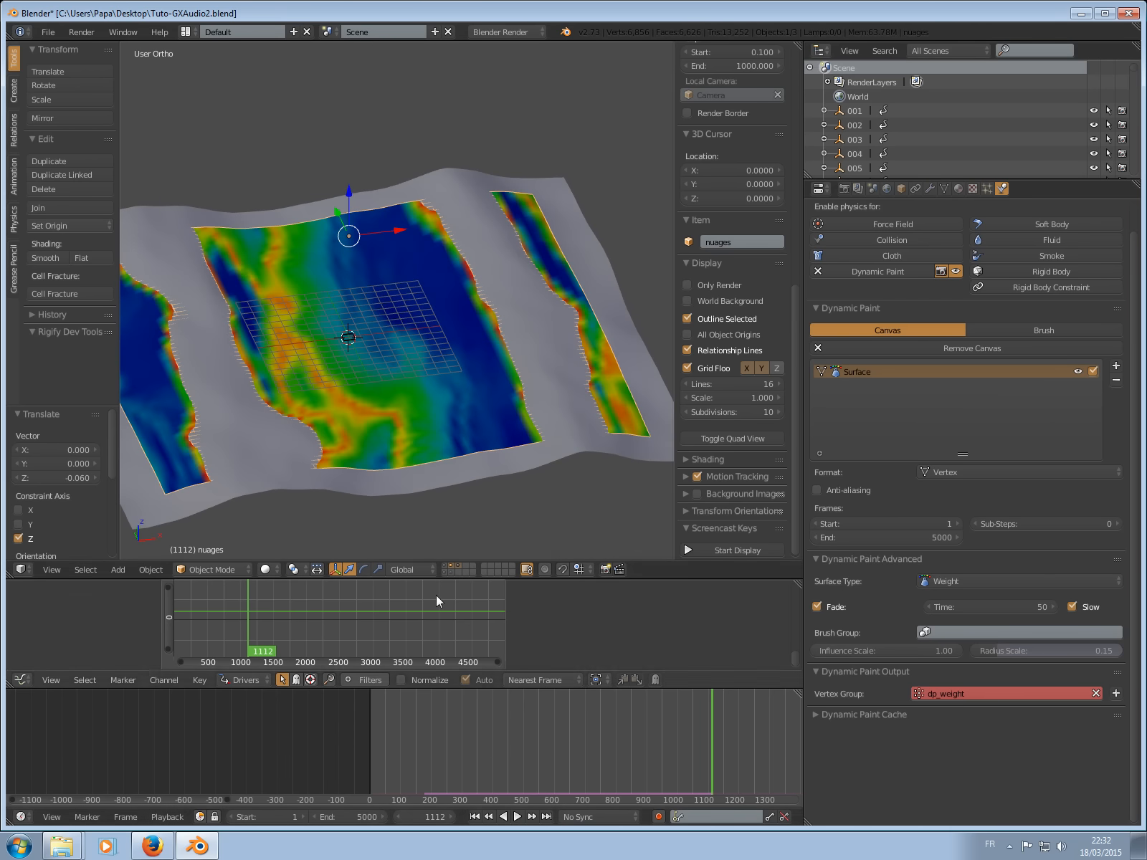
pyautogui.moveTo(421, 271)
pyautogui.mouseDown(button='middle')
pyautogui.moveTo(441, 256)
pyautogui.moveTo(482, 256)
pyautogui.moveTo(495, 276)
pyautogui.moveTo(413, 284)
pyautogui.moveTo(438, 330)
pyautogui.mouseUp(button='middle')
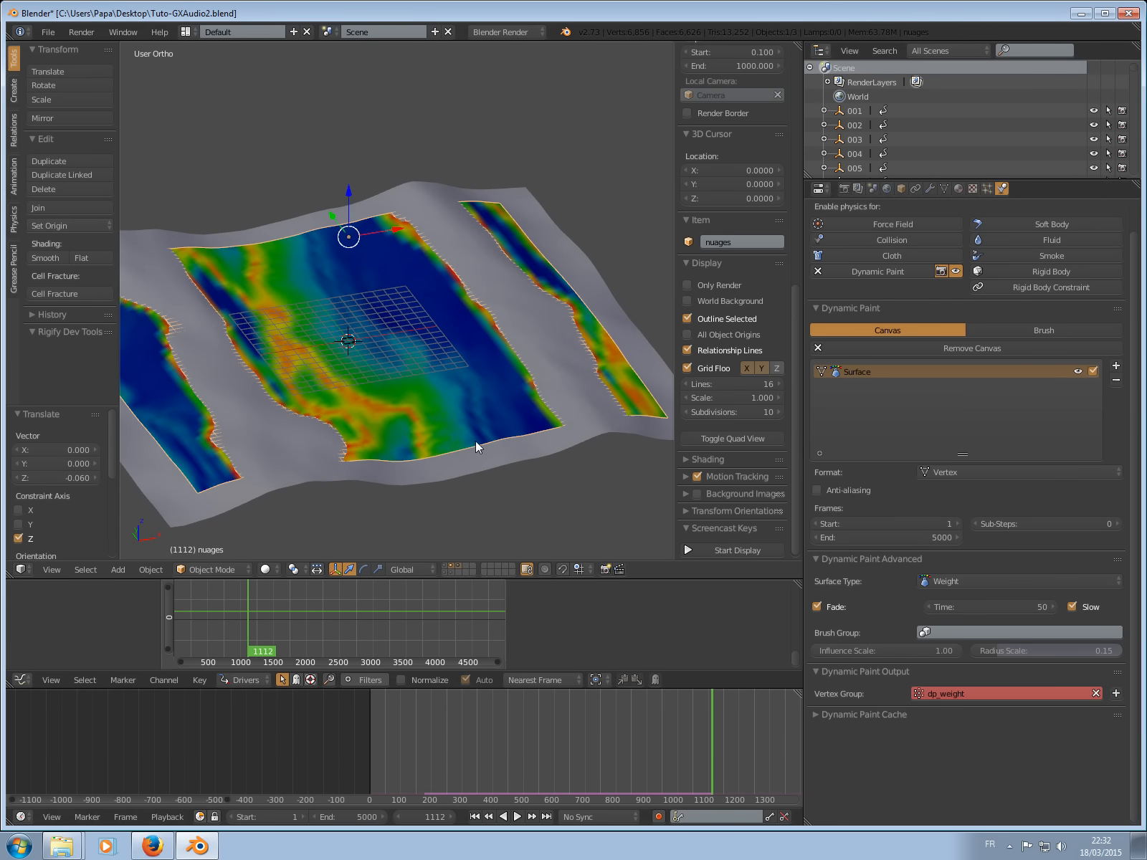
pyautogui.rightClick(475, 441)
pyautogui.rightClick(475, 441)
pyautogui.rightClick(475, 441)
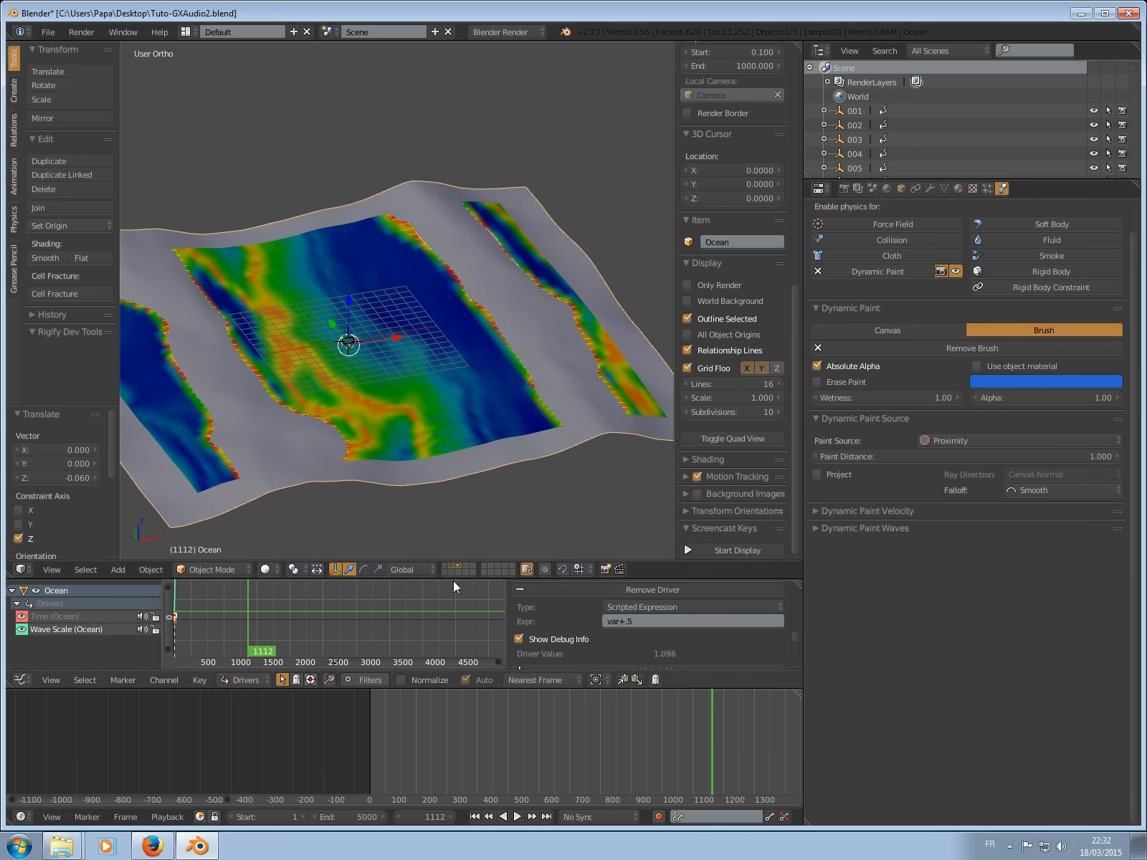
pyautogui.press('Delete')
pyautogui.rightClick(494, 312)
pyautogui.moveTo(494, 312)
pyautogui.mouseDown(button='middle')
pyautogui.moveTo(383, 242)
pyautogui.moveTo(494, 211)
pyautogui.mouseUp(button='middle')
pyautogui.moveTo(509, 396); pyautogui.dragTo(472, 467, button='middle')
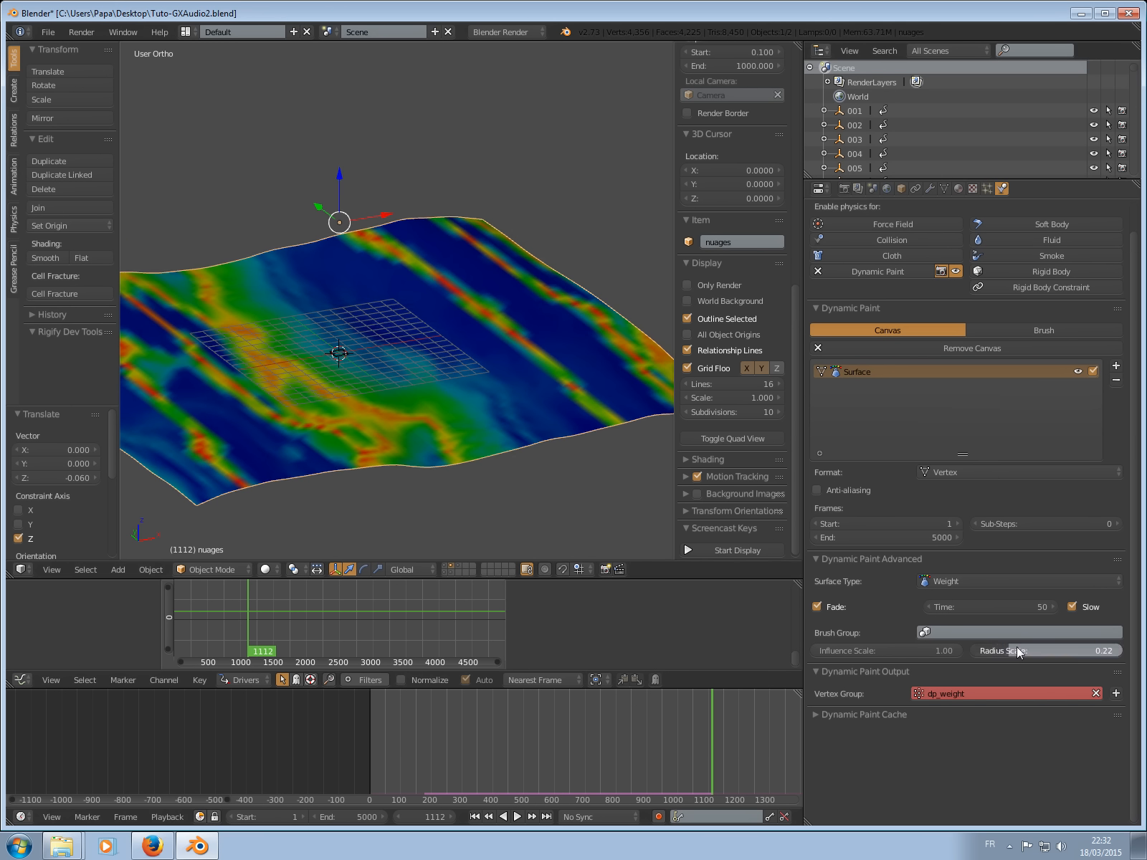
# Play the animation on the nuages plane and set the playback synchronisation to AV-sync.
pyautogui.moveTo(973, 647); pyautogui.dragTo(977, 648)
pyautogui.hotkey('alt', 'a')
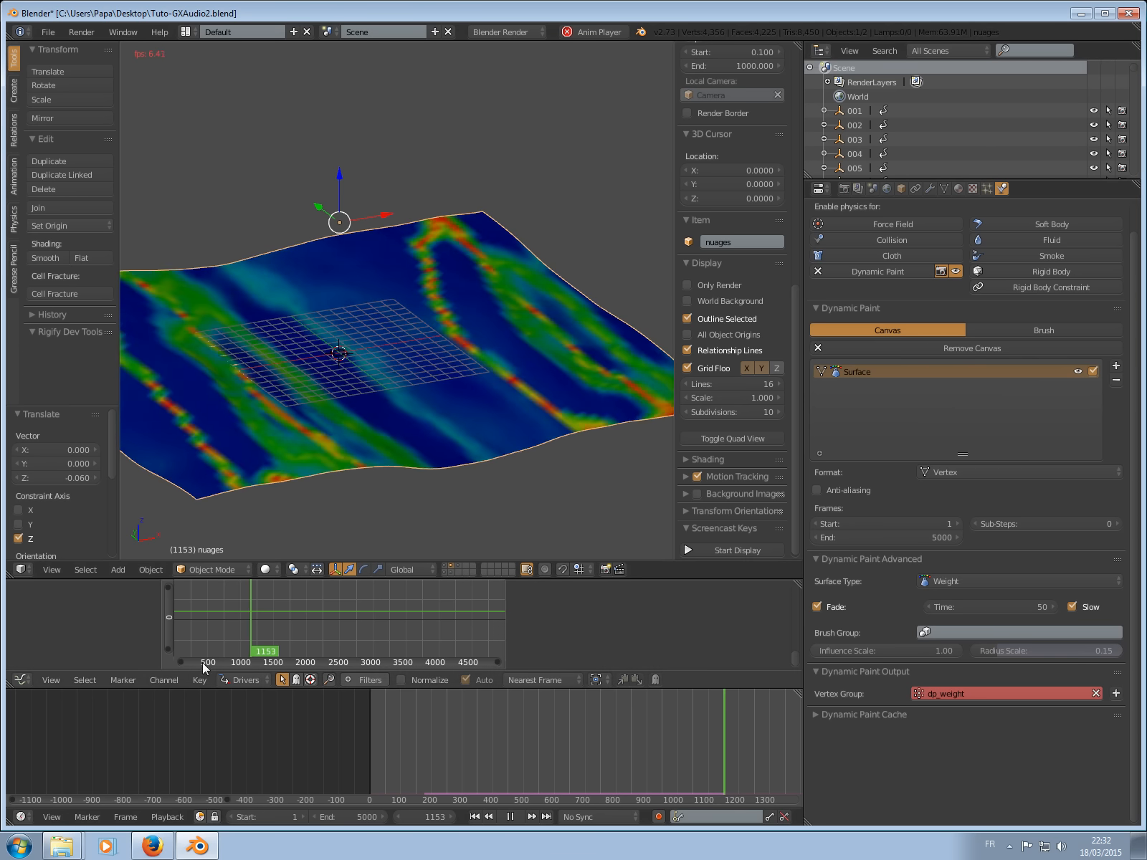
pyautogui.click(167, 818)
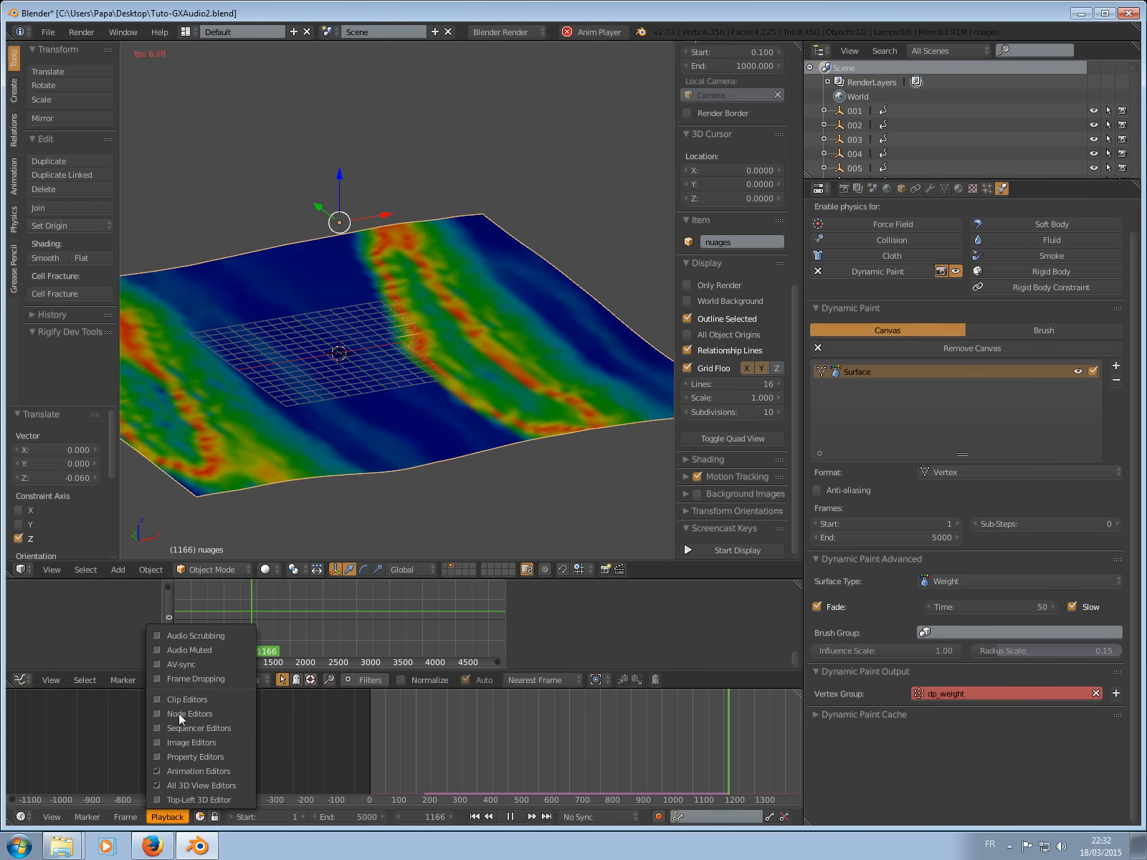
pyautogui.click(159, 678)
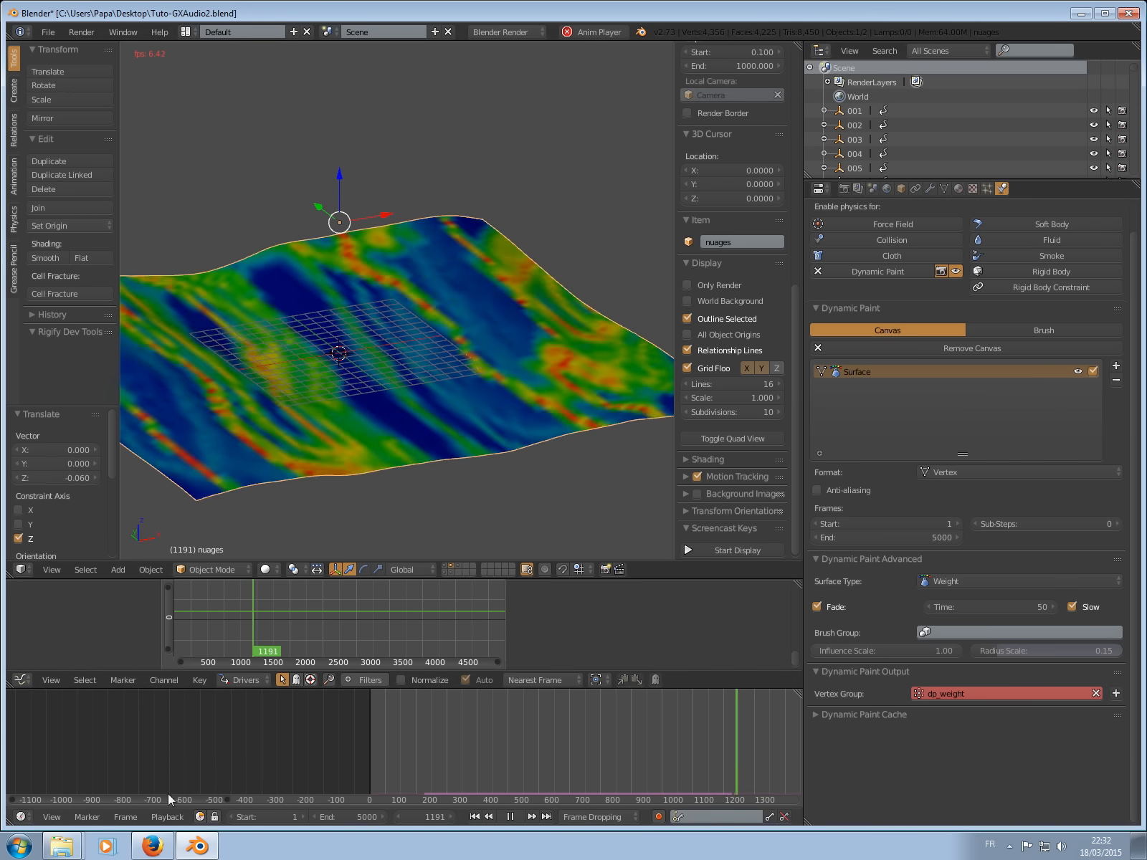
pyautogui.click(168, 817)
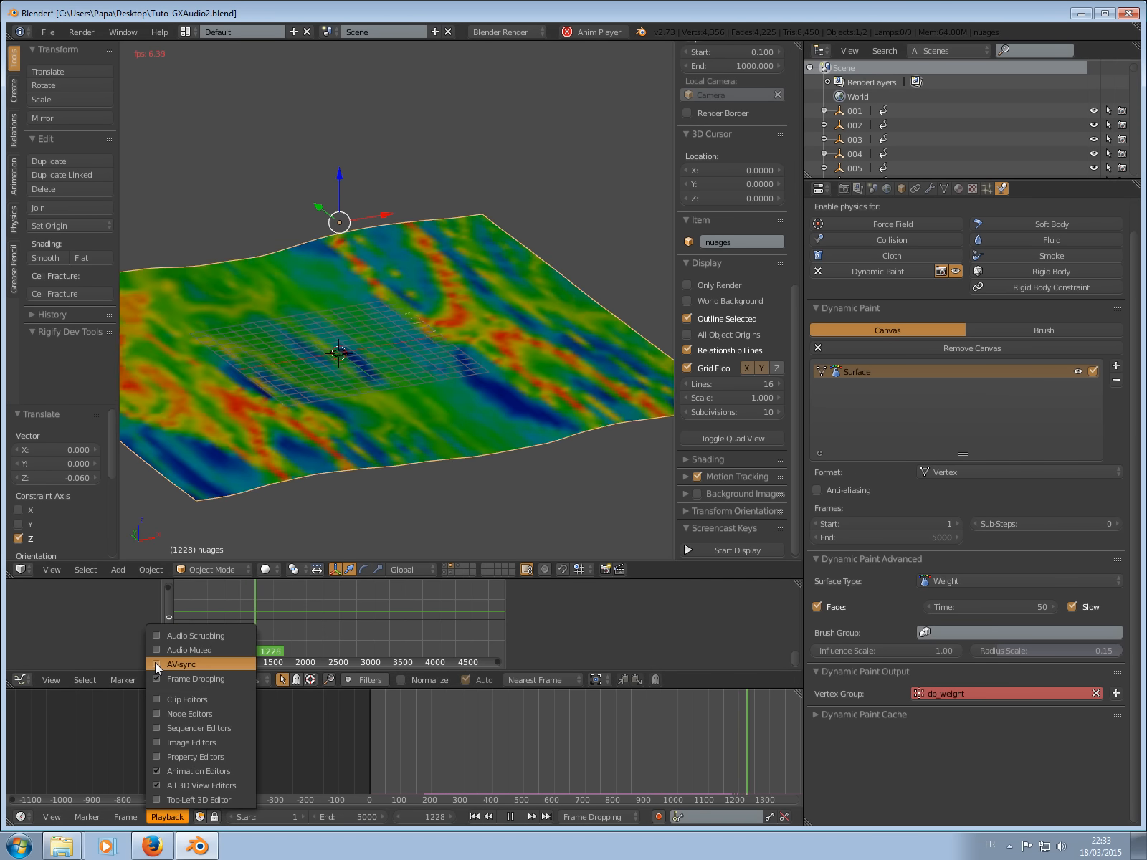
pyautogui.click(156, 662)
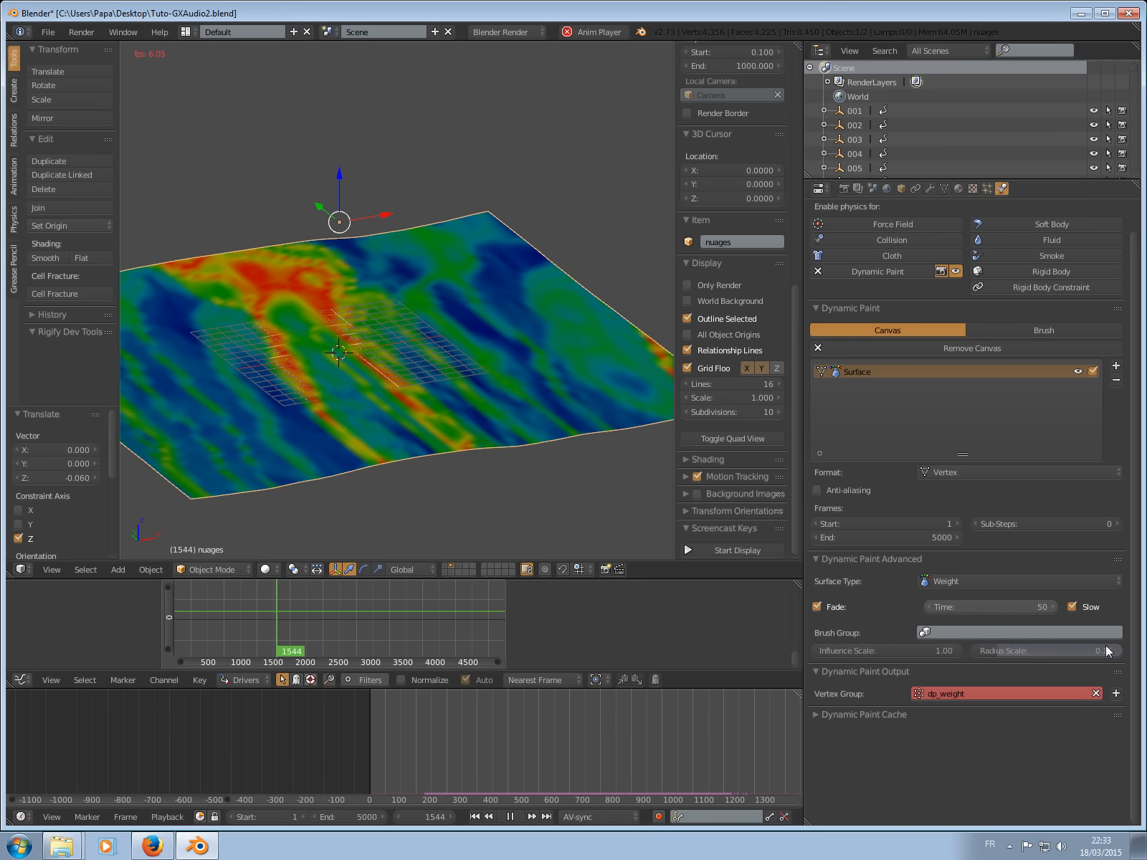
# Raise the nuages canvas's radius scale to 0.27 during playback and stop the animation.
pyautogui.moveTo(998, 651); pyautogui.dragTo(1018, 651)
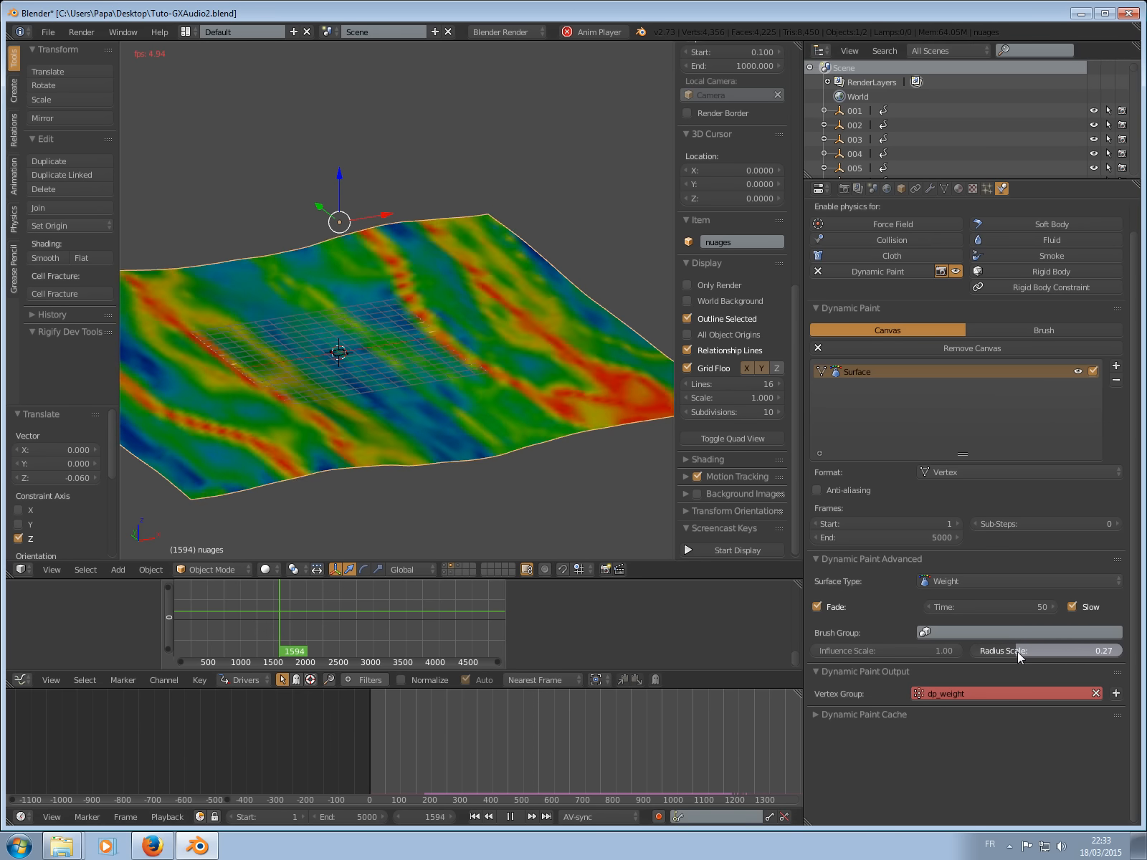
pyautogui.press('Escape')
pyautogui.moveTo(532, 294); pyautogui.dragTo(537, 423, button='middle')
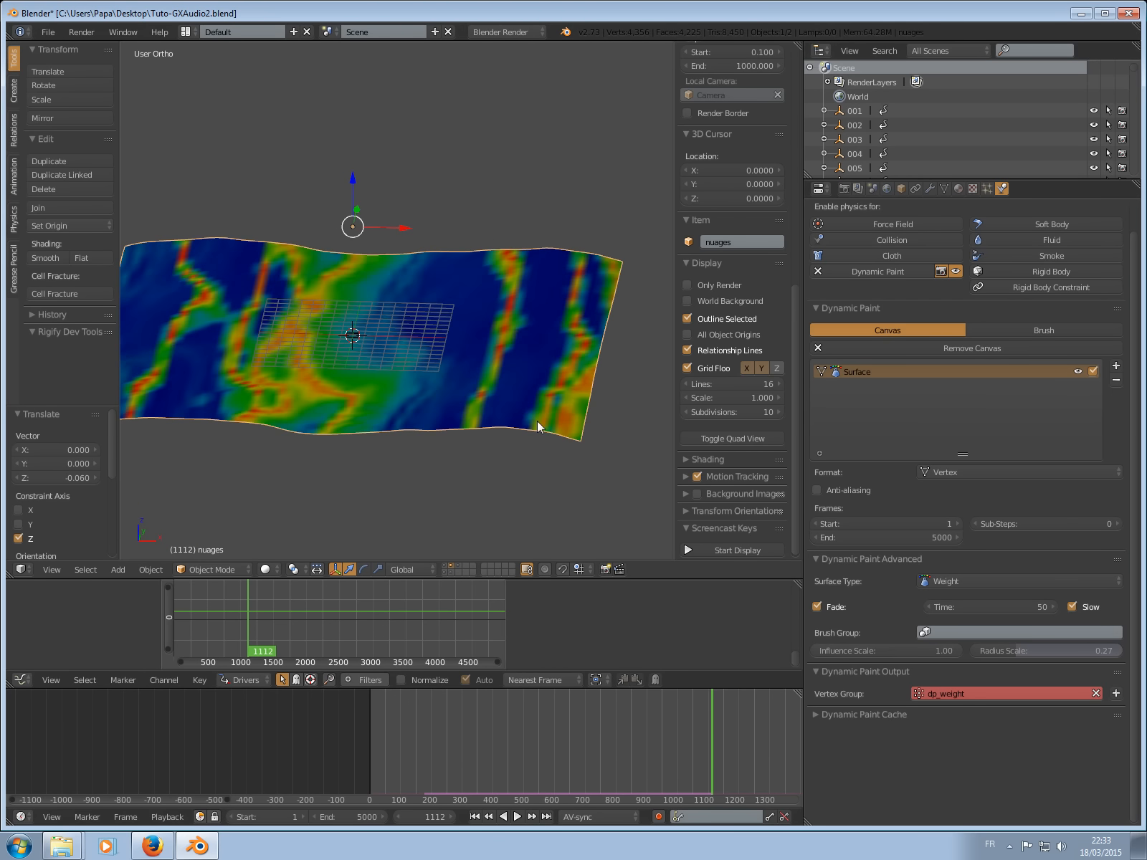
# Display the ocean's layer again and set the choppiness of its Ocean modifier to about 3.16.
pyautogui.keyDown('shift'); pyautogui.click(461, 566); pyautogui.keyUp('shift')
pyautogui.moveTo(411, 402); pyautogui.dragTo(446, 389, button='middle')
pyautogui.rightClick(446, 388)
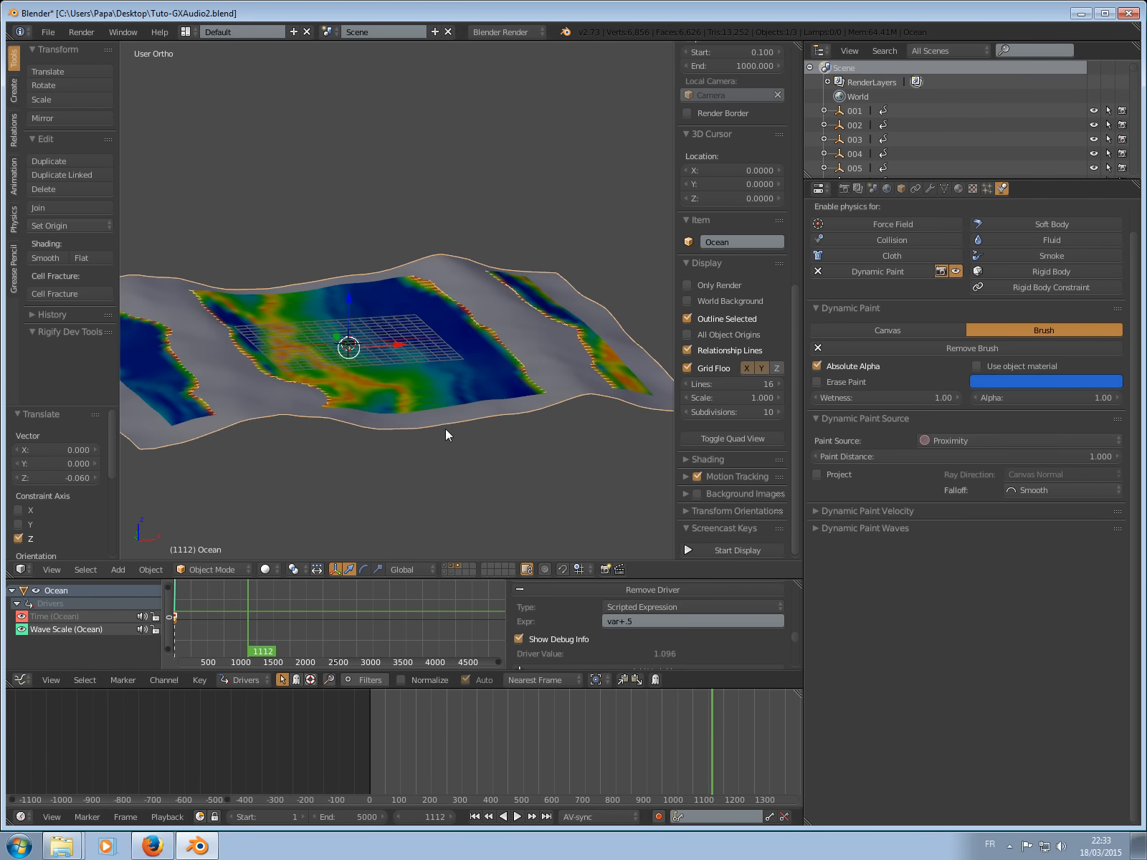
pyautogui.click(932, 188)
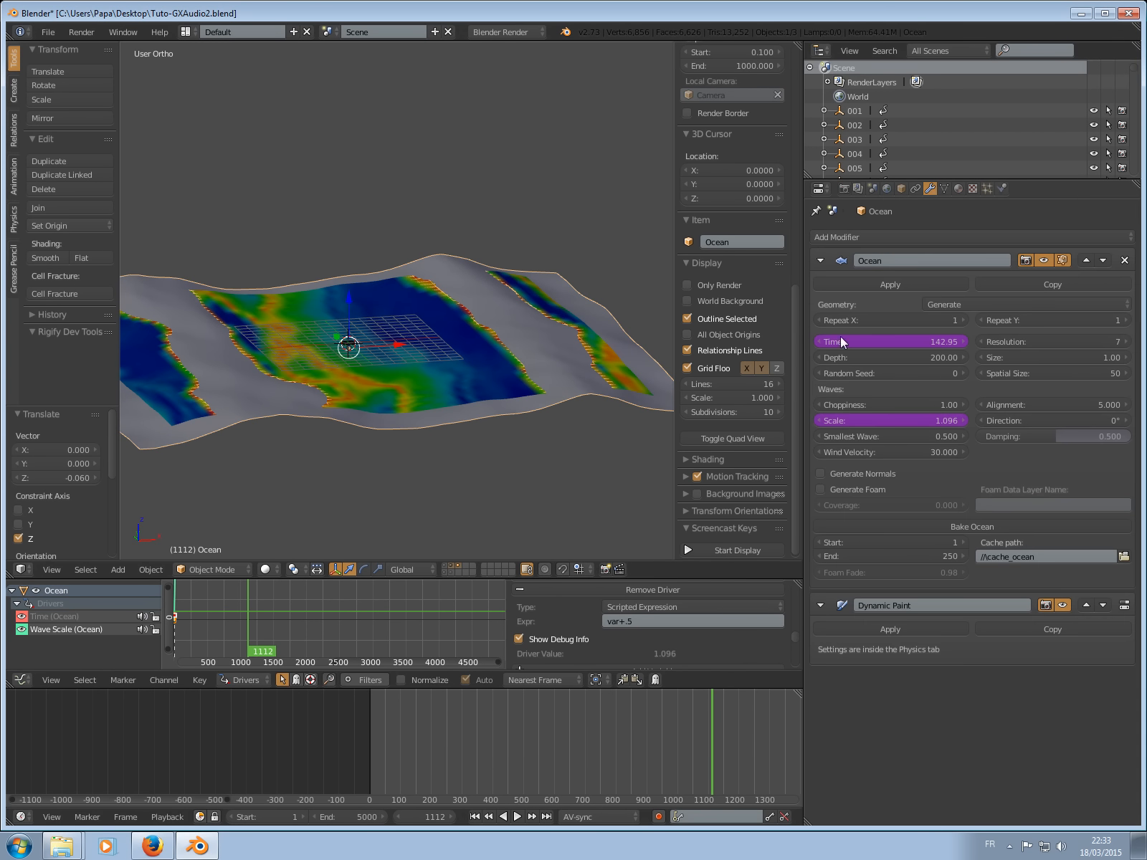
pyautogui.moveTo(960, 404); pyautogui.dragTo(1018, 401)
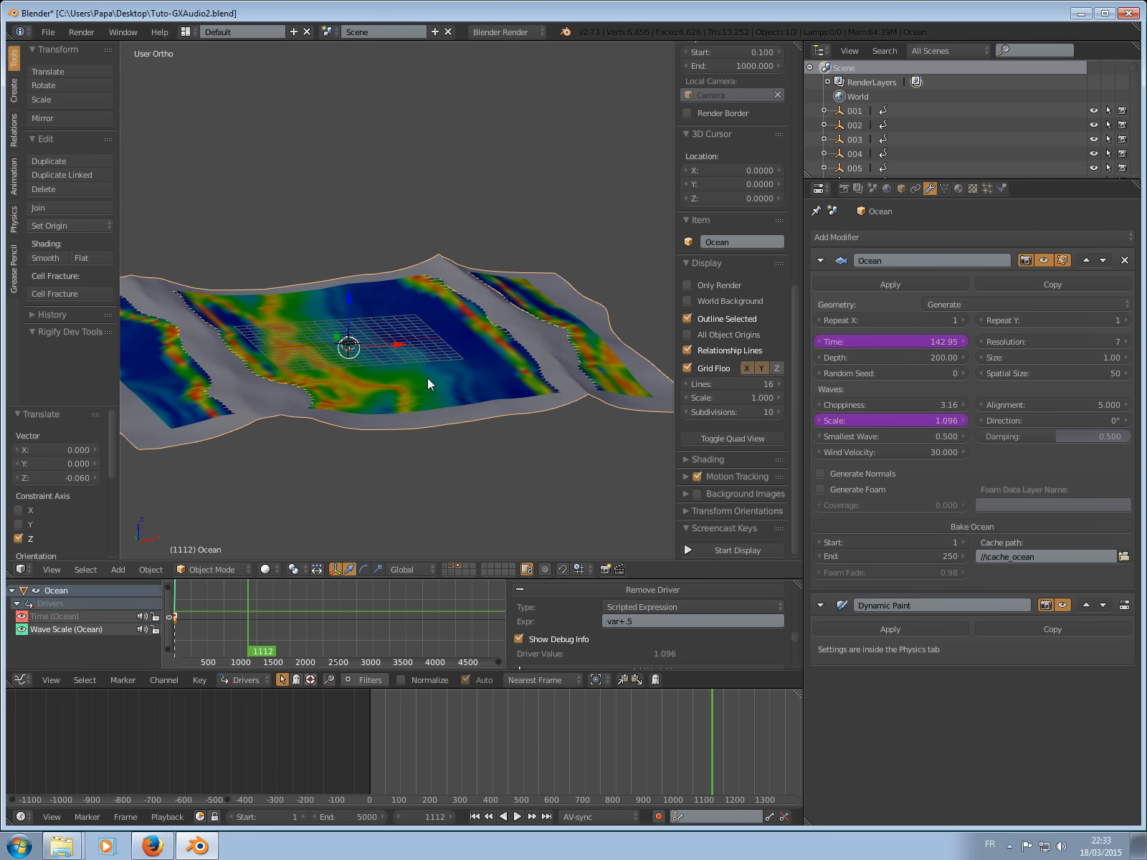
# Preview the animation, nudge the Ocean modifier's choppiness to 3.19 and stop the playback.
pyautogui.hotkey('alt', 'a')
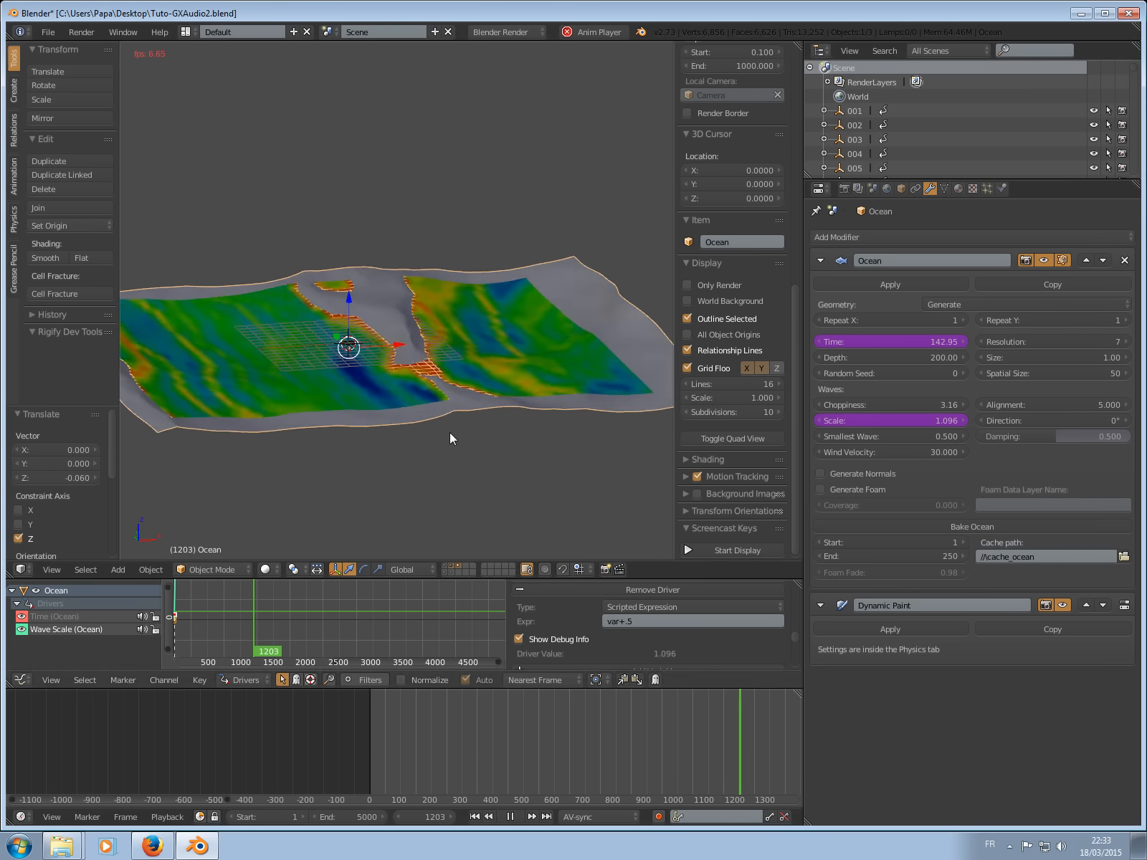
pyautogui.click(964, 404)
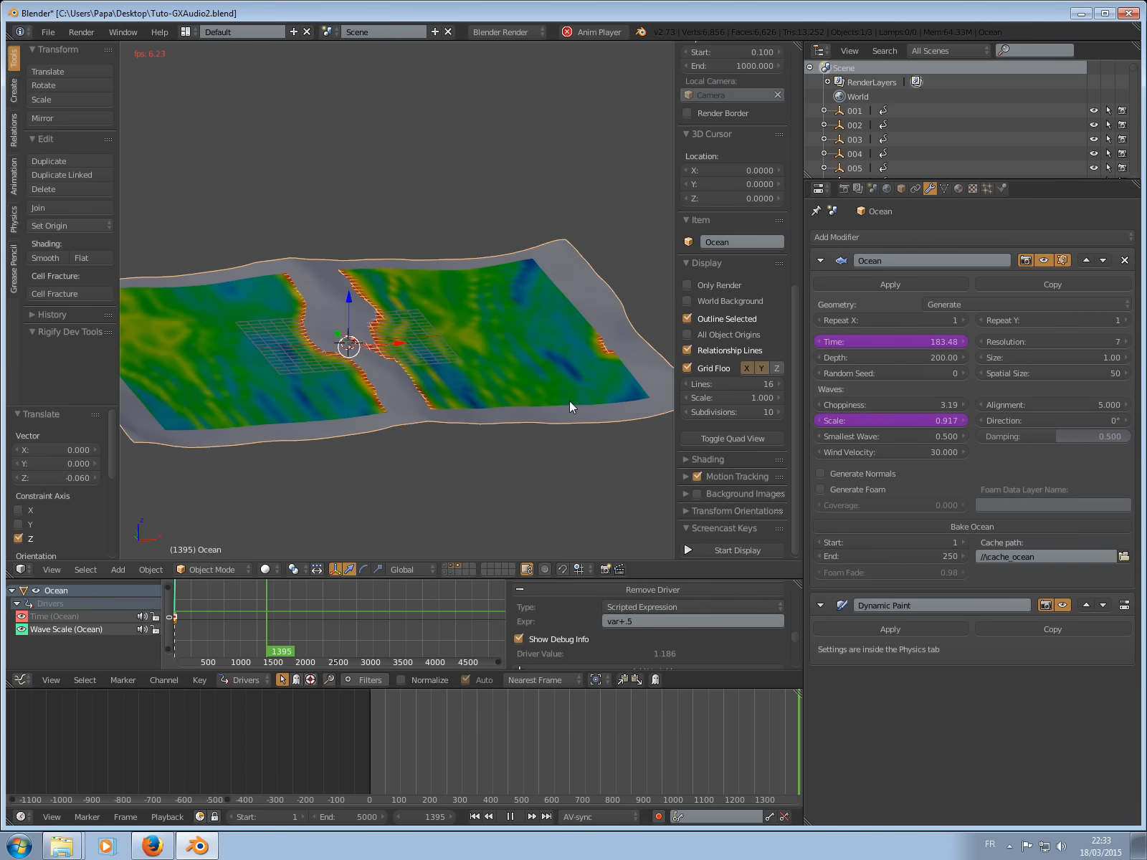
pyautogui.press('Escape')
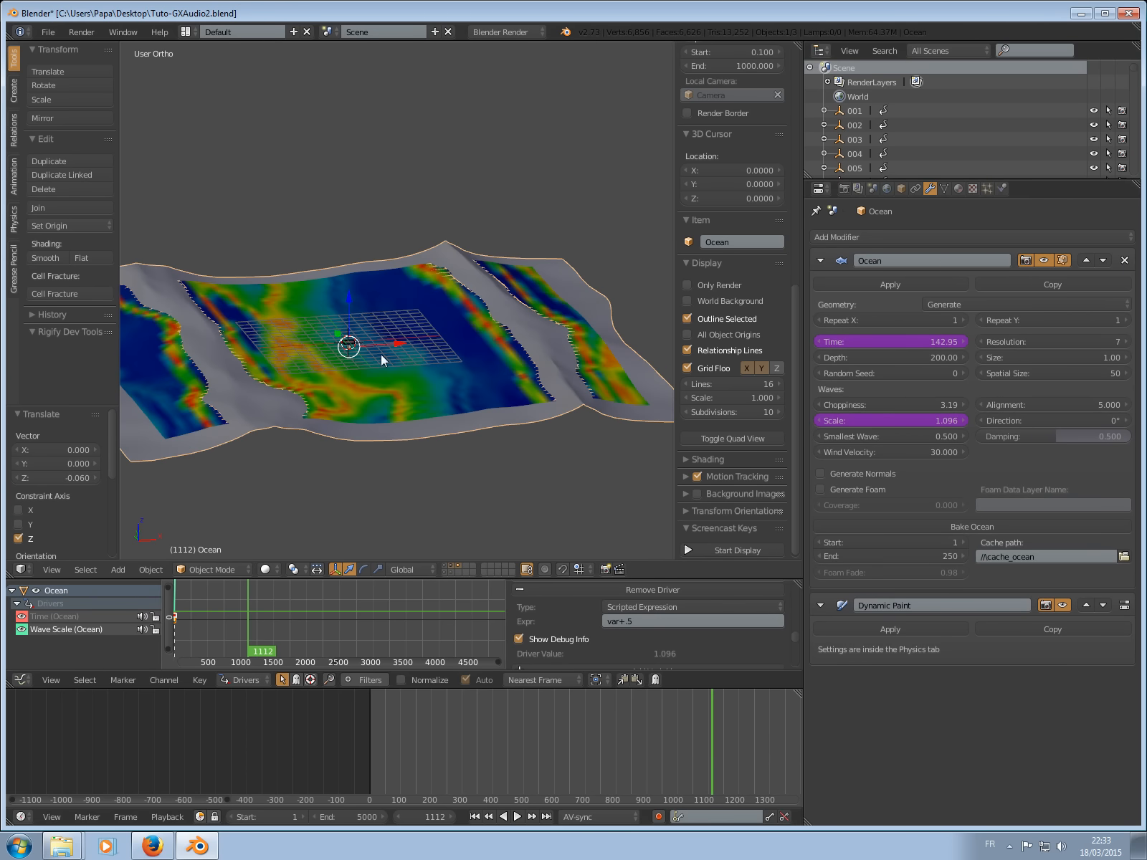
# Set the fade time of the nuages plane's Dynamic Paint canvas to 10 and preview the animation.
pyautogui.moveTo(381, 353); pyautogui.dragTo(472, 414, button='middle')
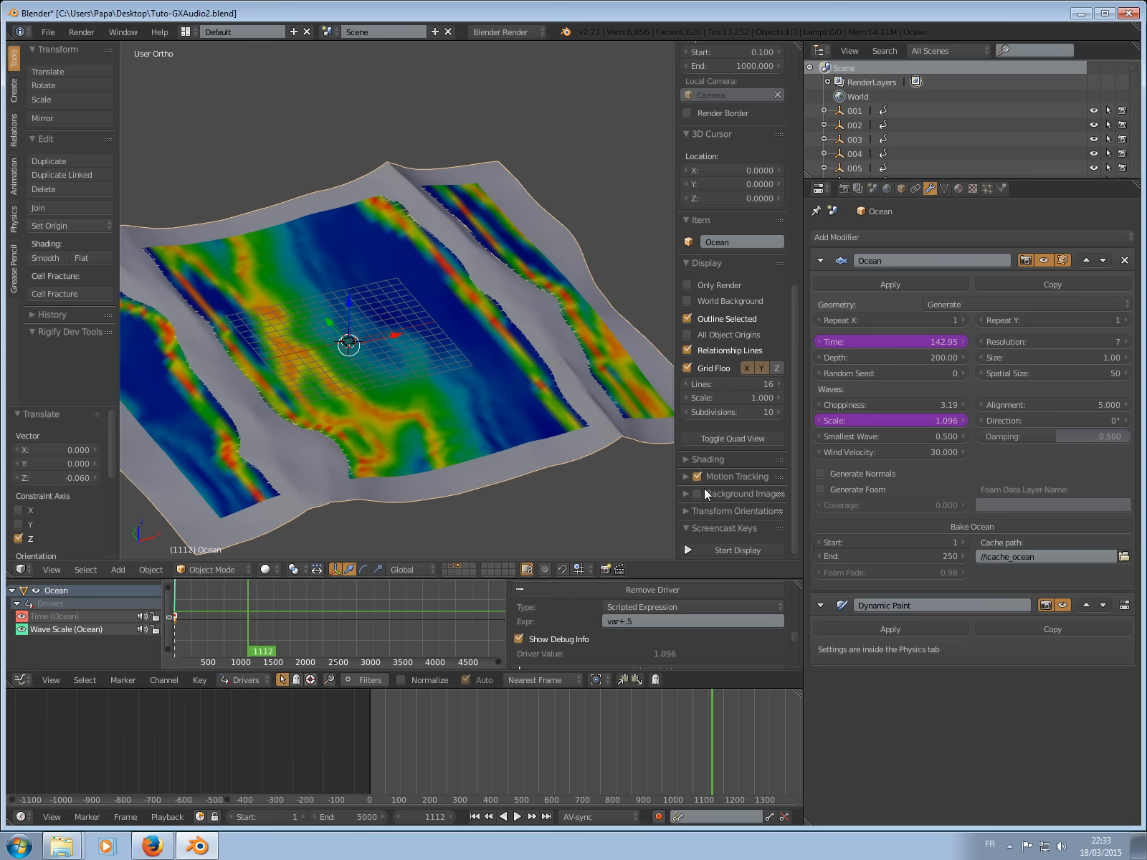
pyautogui.rightClick(529, 435)
pyautogui.click(1003, 190)
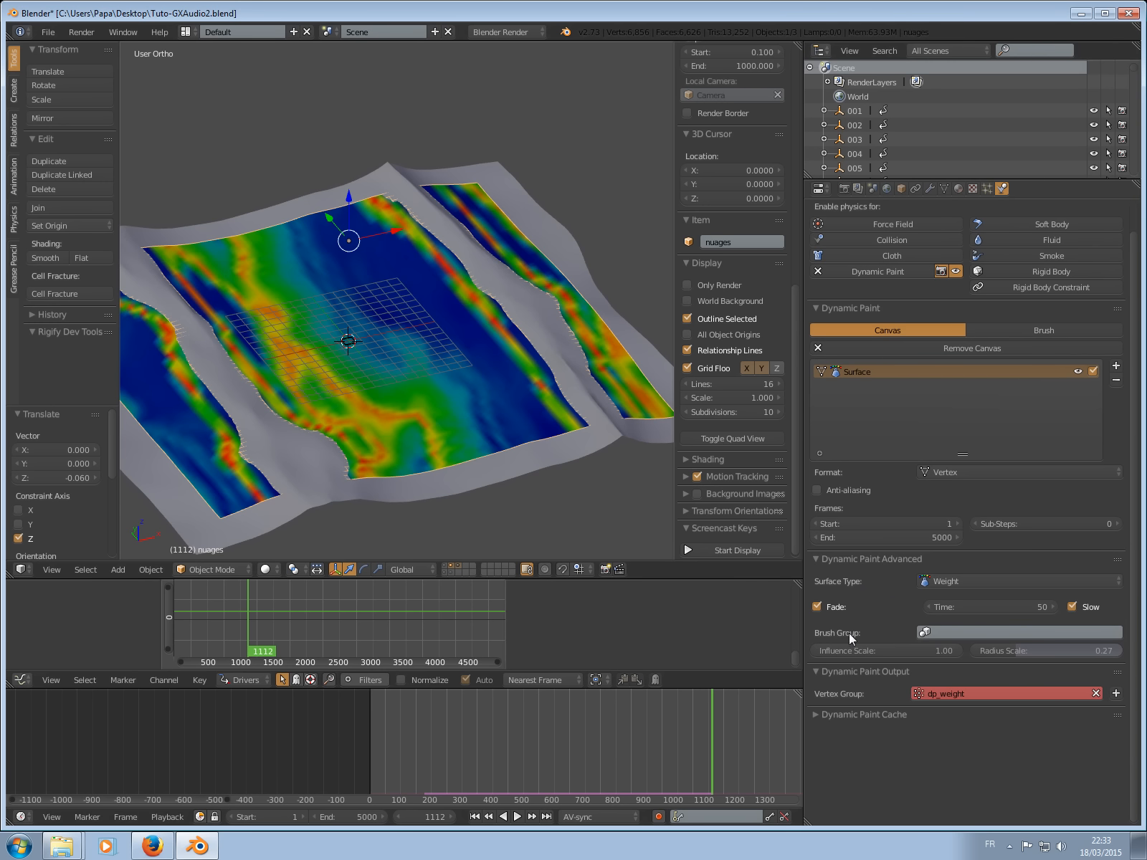
pyautogui.click(1046, 651)
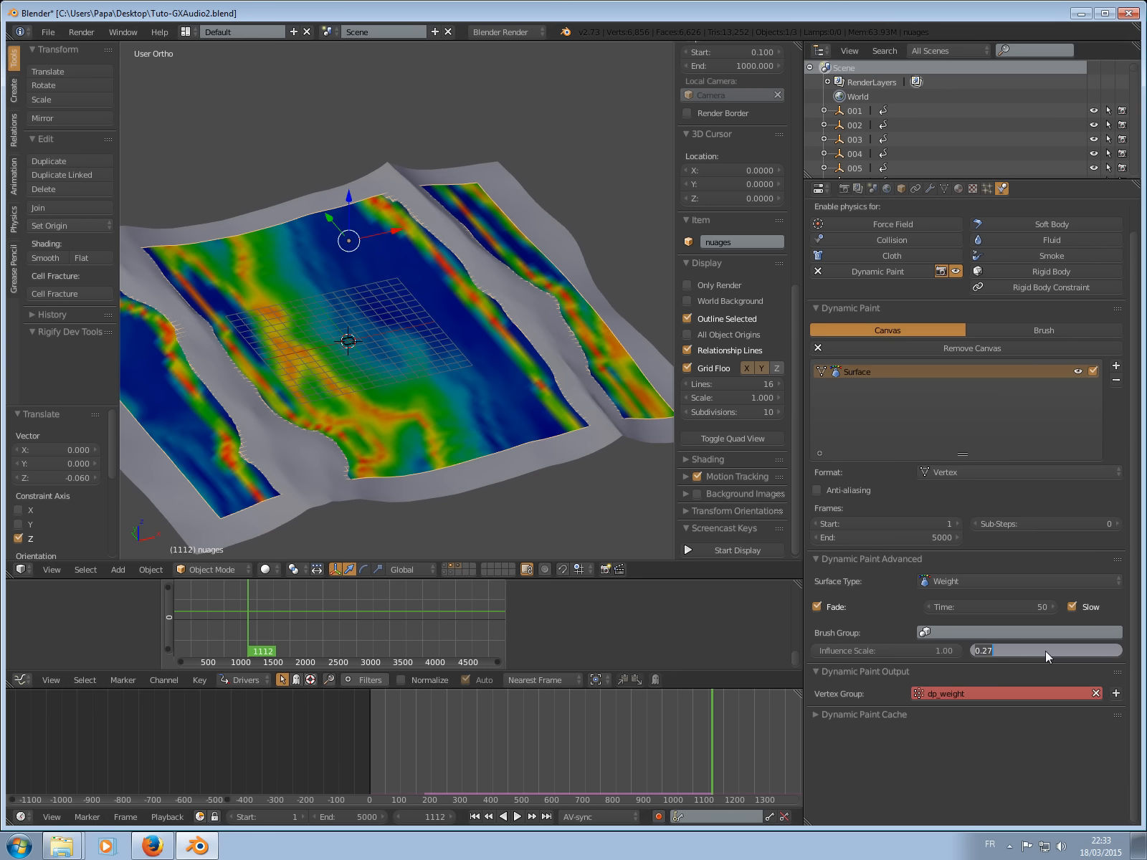
pyautogui.click(990, 559)
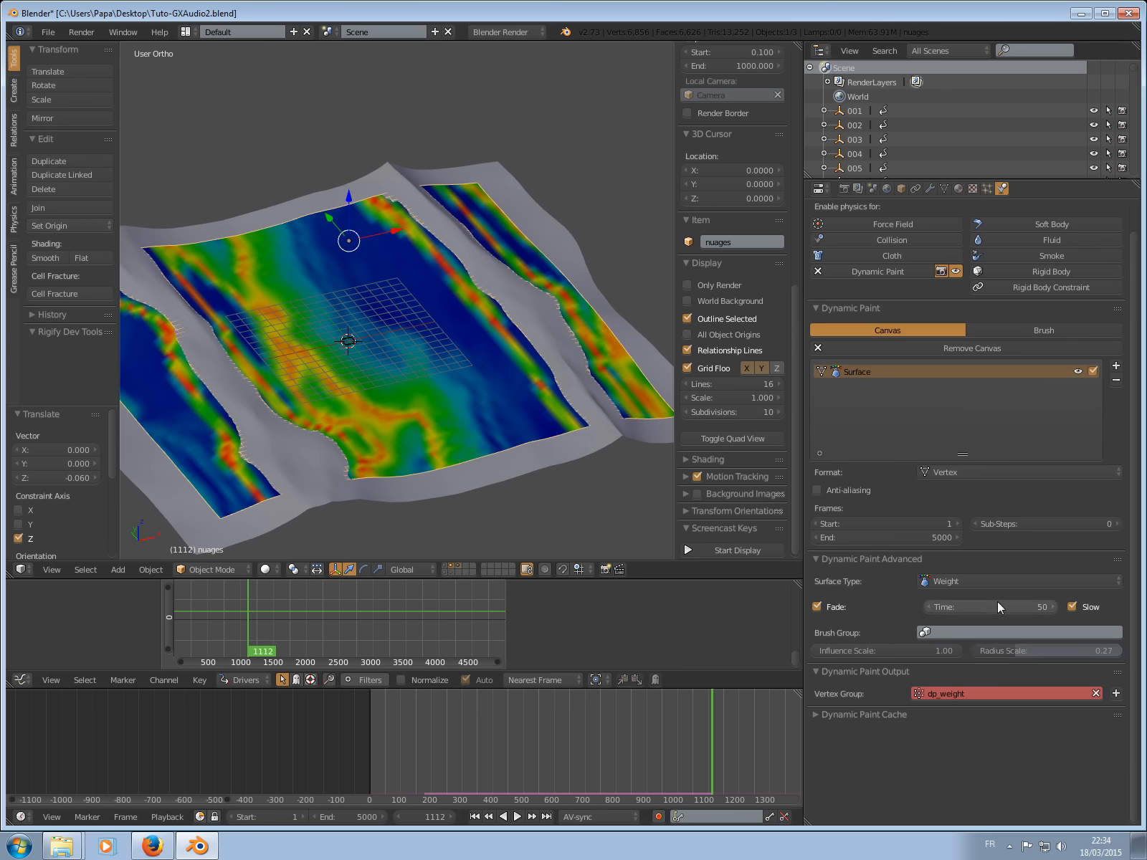
pyautogui.click(990, 607)
pyautogui.write('10')
pyautogui.press('Return')
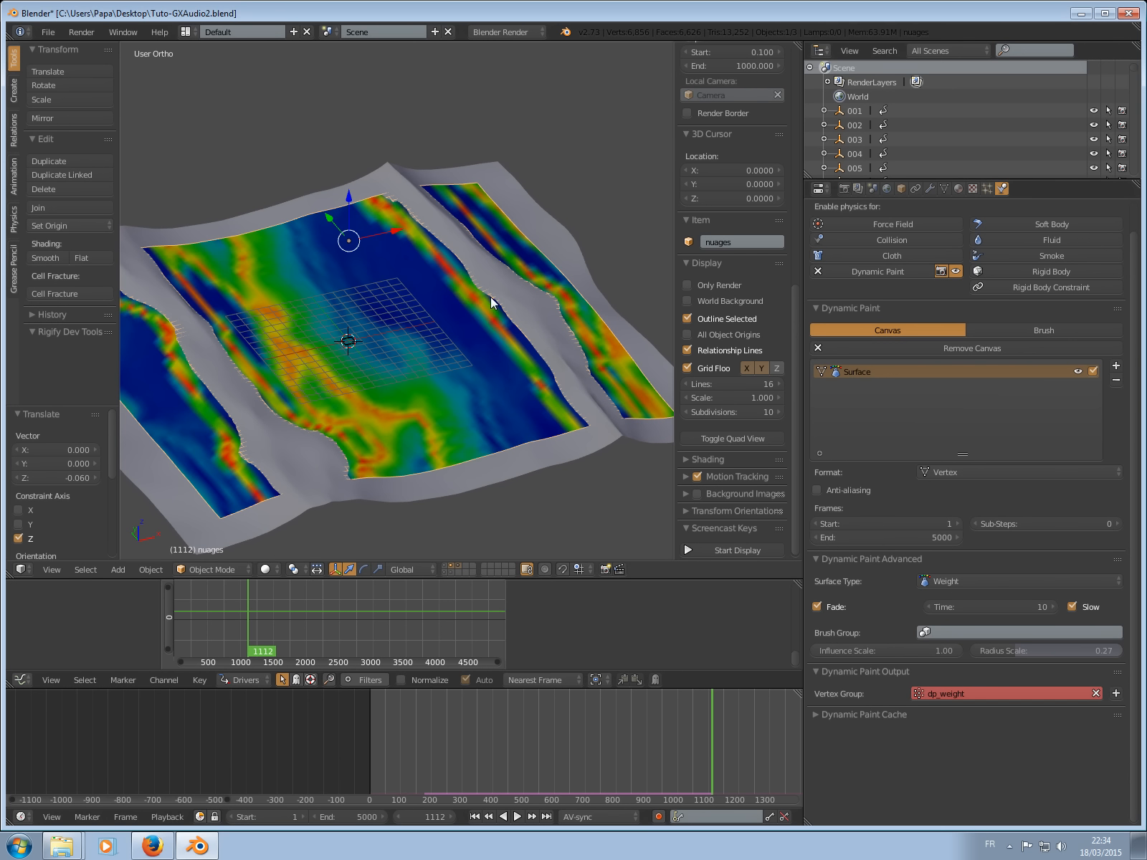
pyautogui.hotkey('alt', 'a')
pyautogui.press('Escape')
# Display only the nuages plane's layer and add a new particle system to the plane.
pyautogui.moveTo(485, 366)
pyautogui.mouseDown(button='middle')
pyautogui.moveTo(467, 349)
pyautogui.moveTo(452, 428)
pyautogui.moveTo(545, 381)
pyautogui.mouseUp(button='middle')
pyautogui.click(451, 565)
pyautogui.scroll(-4, 514, 393)
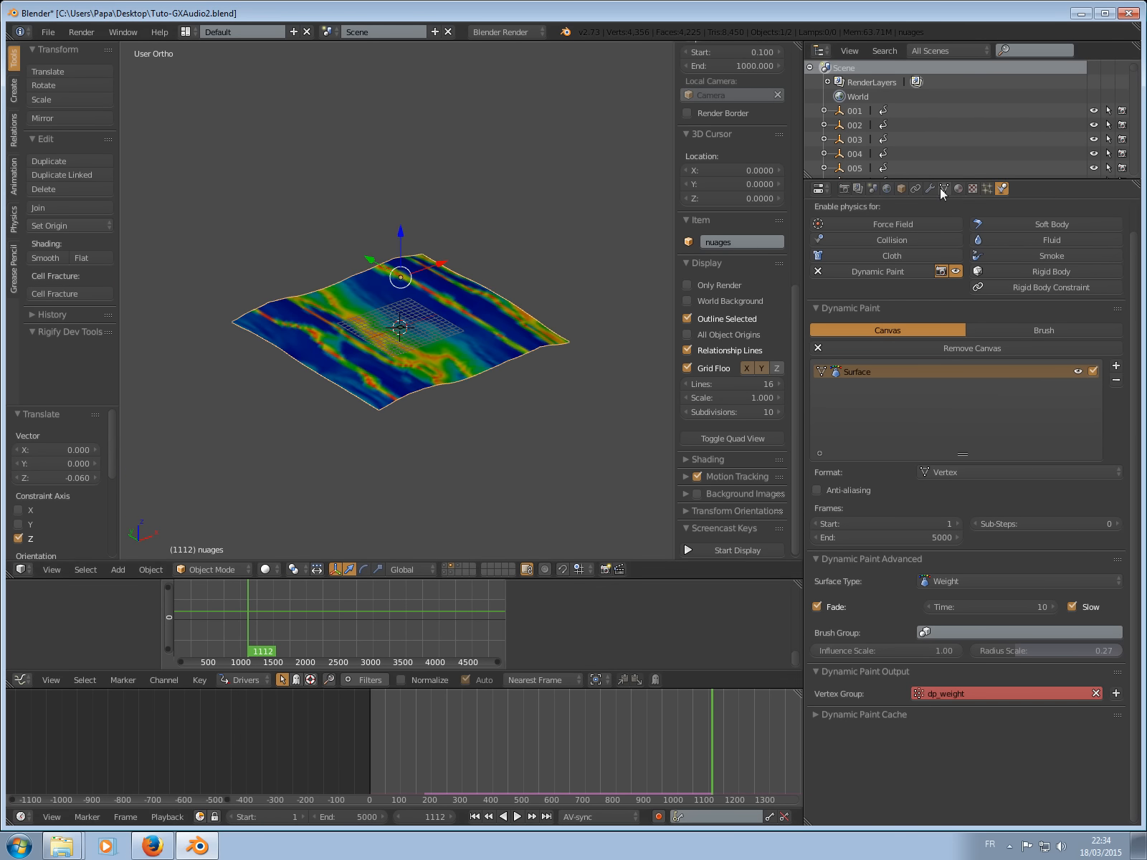
pyautogui.click(988, 189)
pyautogui.click(995, 268)
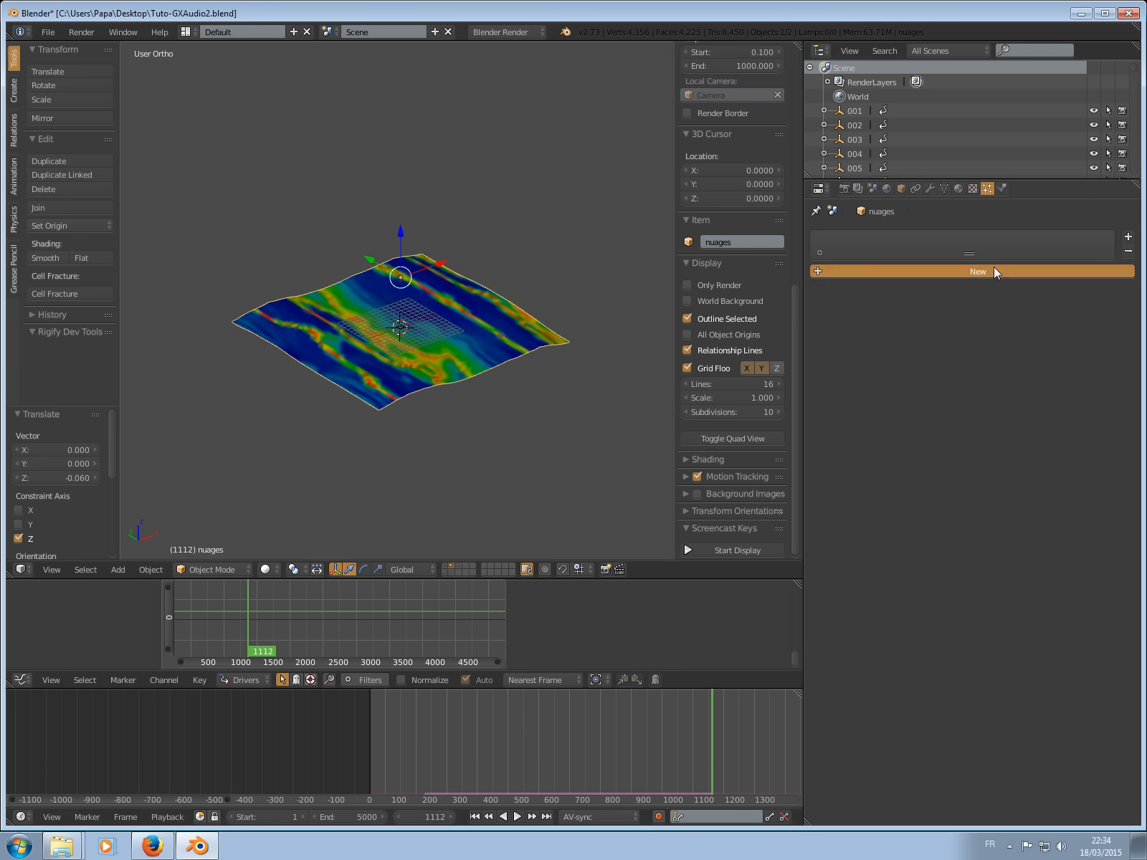
pyautogui.scroll(3, 471, 319)
pyautogui.moveTo(465, 349); pyautogui.dragTo(487, 371, button='middle')
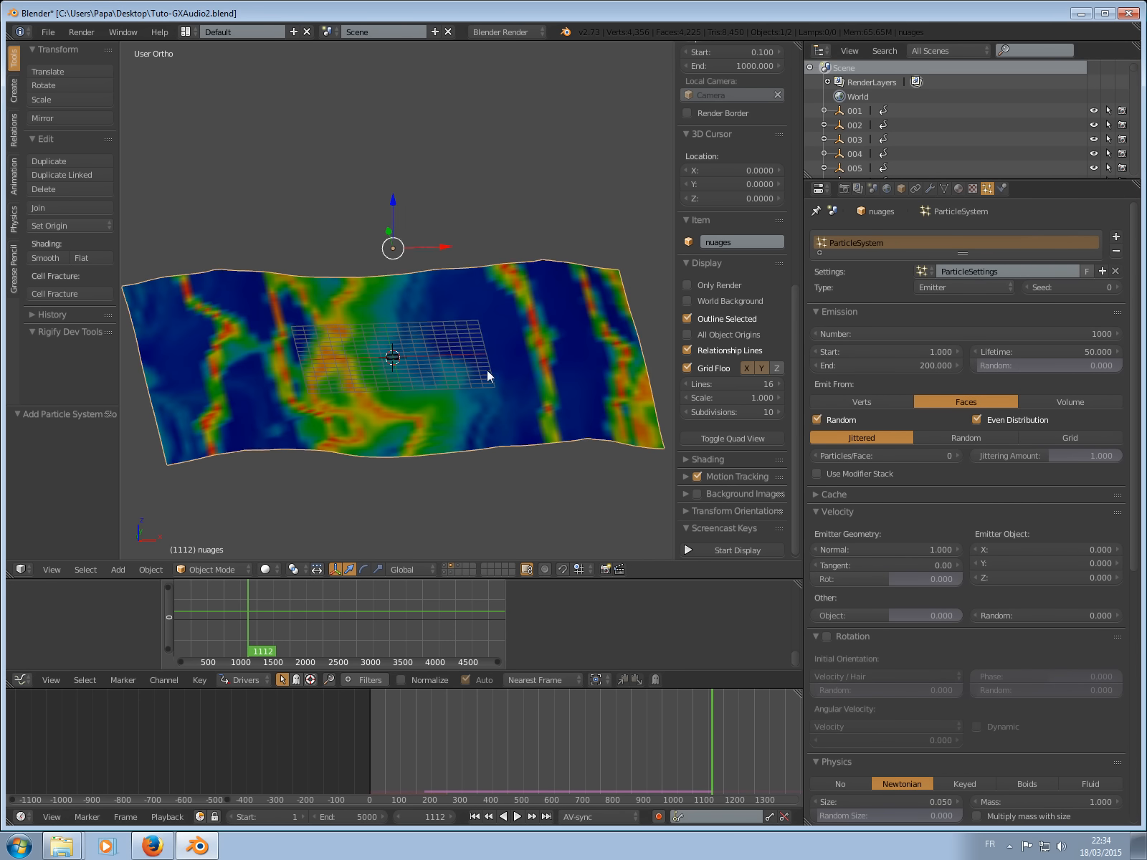
# Try the Hair type on the particle system, return it to Emitter and look through the emitter's settings.
pyautogui.click(960, 284)
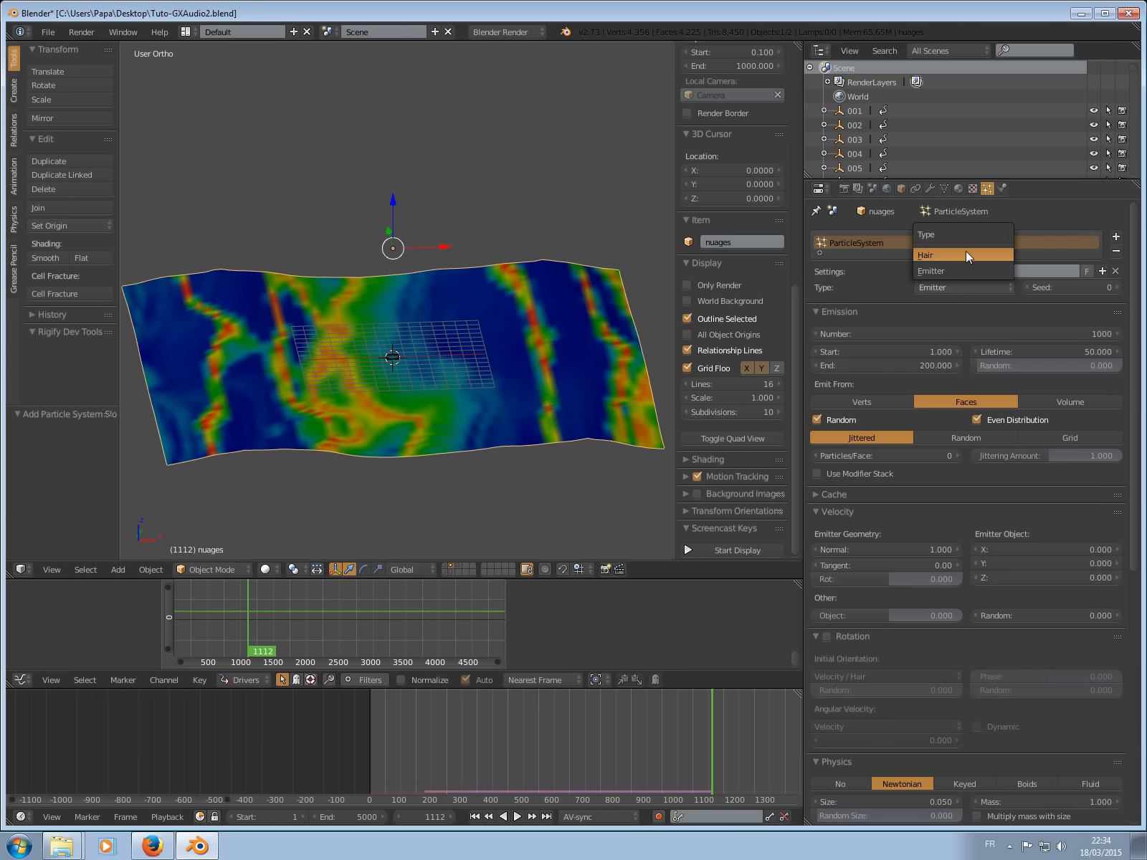
pyautogui.click(966, 254)
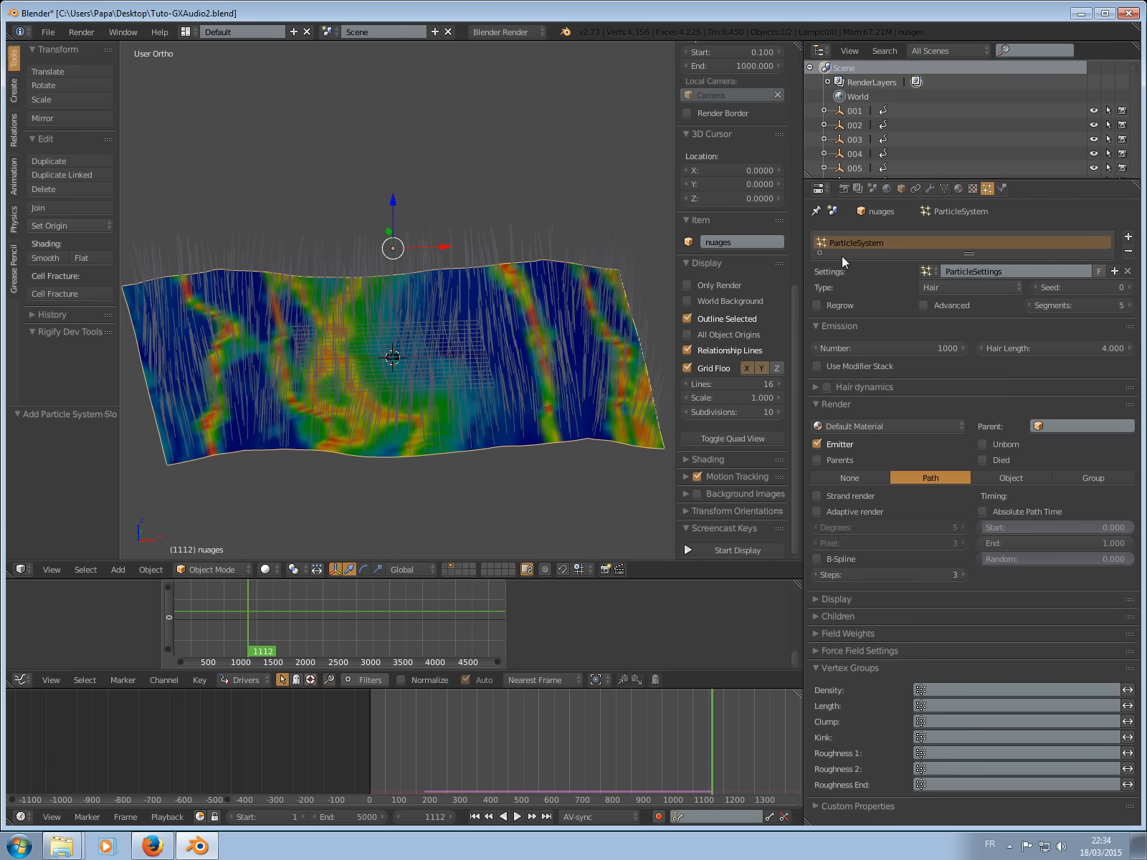
pyautogui.click(942, 285)
pyautogui.click(943, 272)
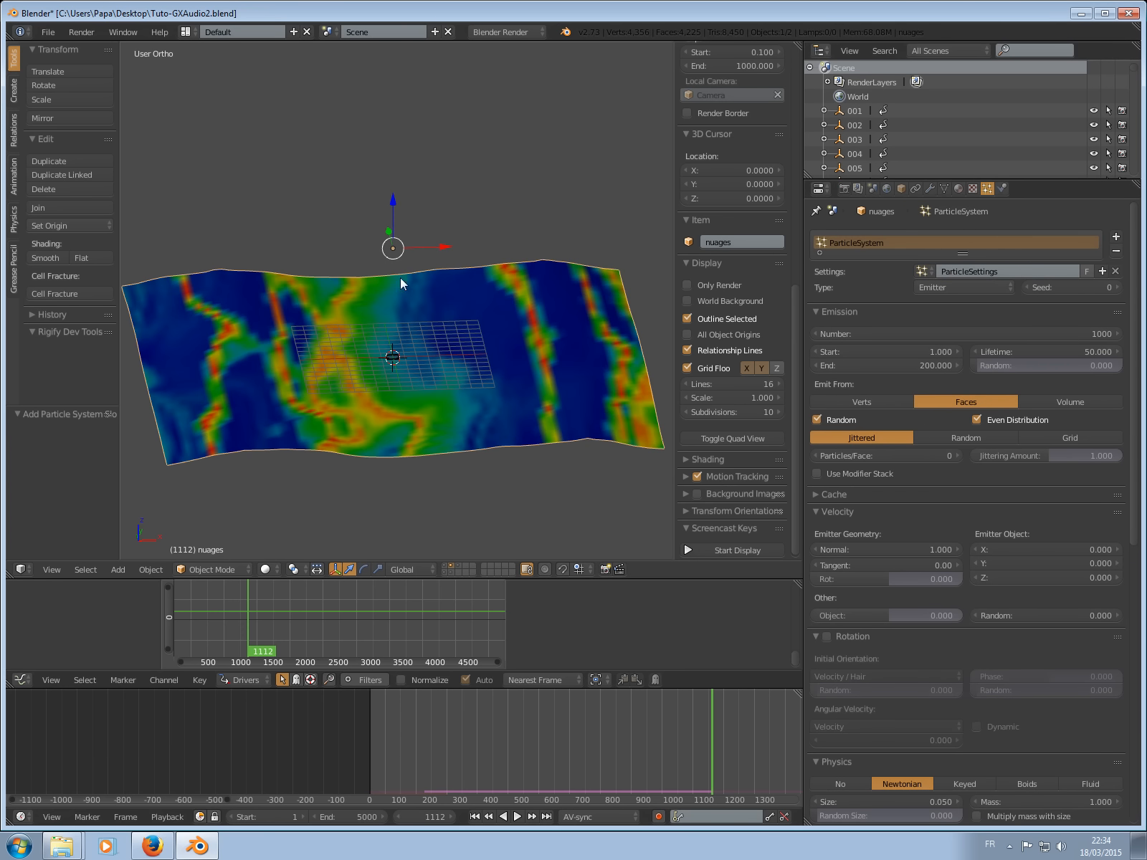
pyautogui.moveTo(400, 278); pyautogui.dragTo(423, 357, button='middle')
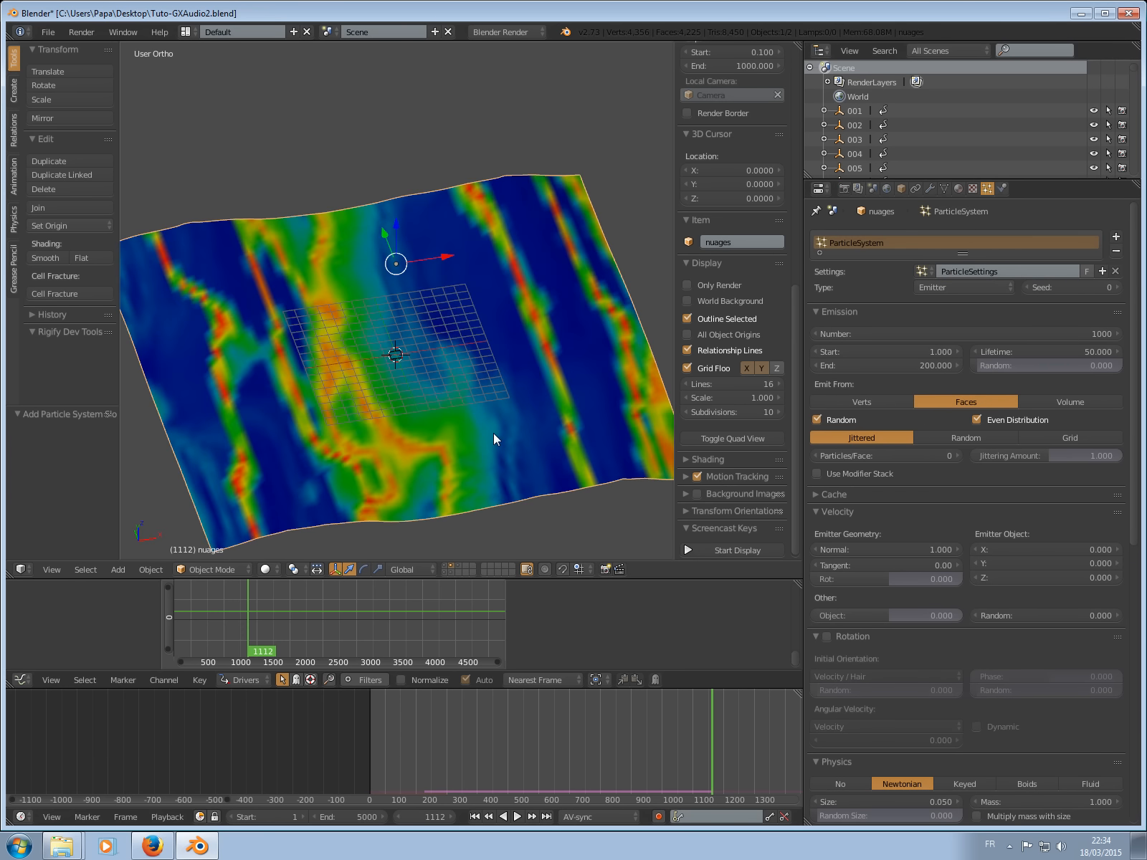
pyautogui.scroll(-12, 931, 622)
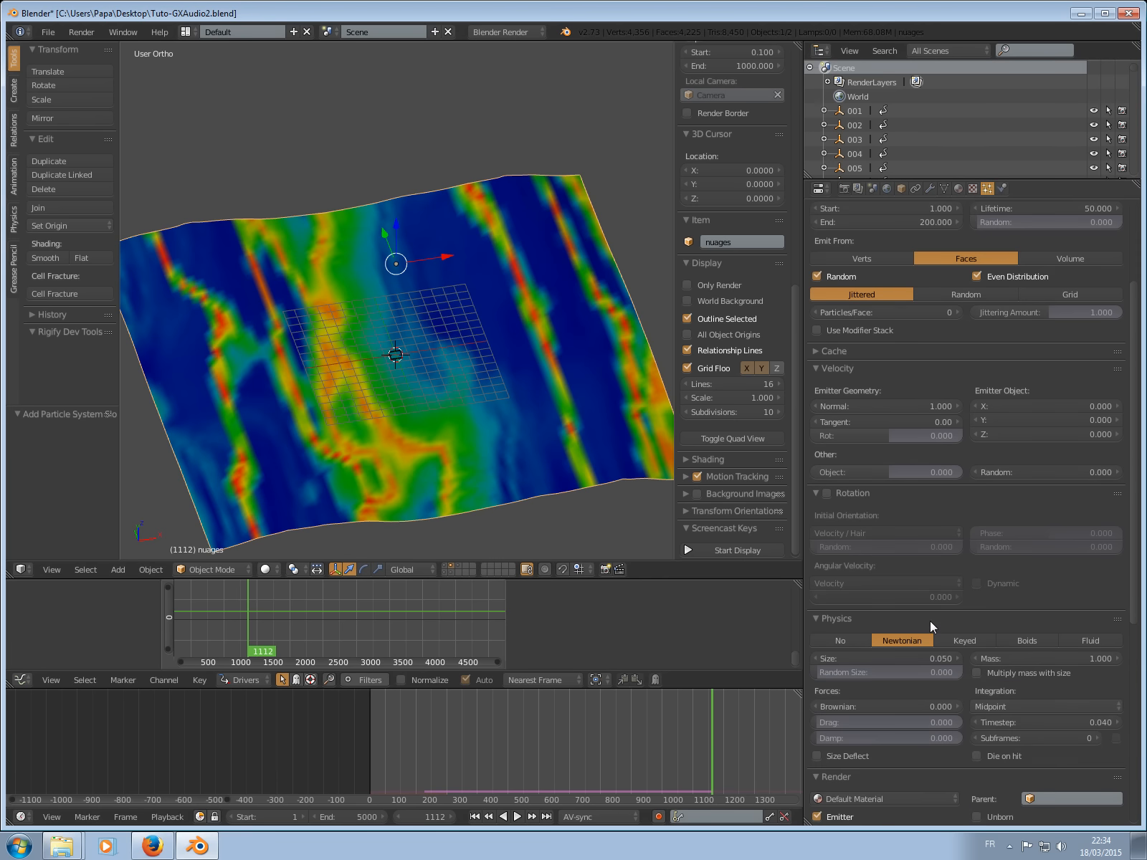
pyautogui.scroll(9, 897, 532)
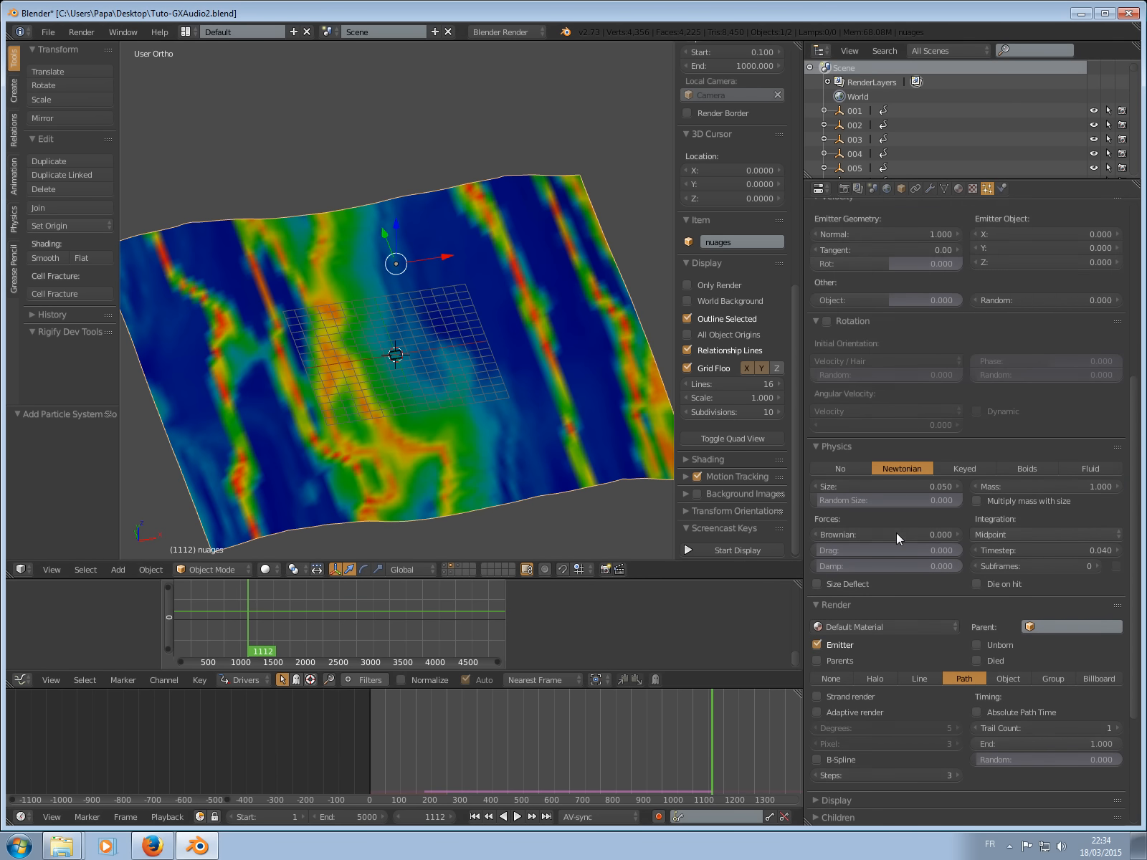
pyautogui.scroll(-10, 897, 532)
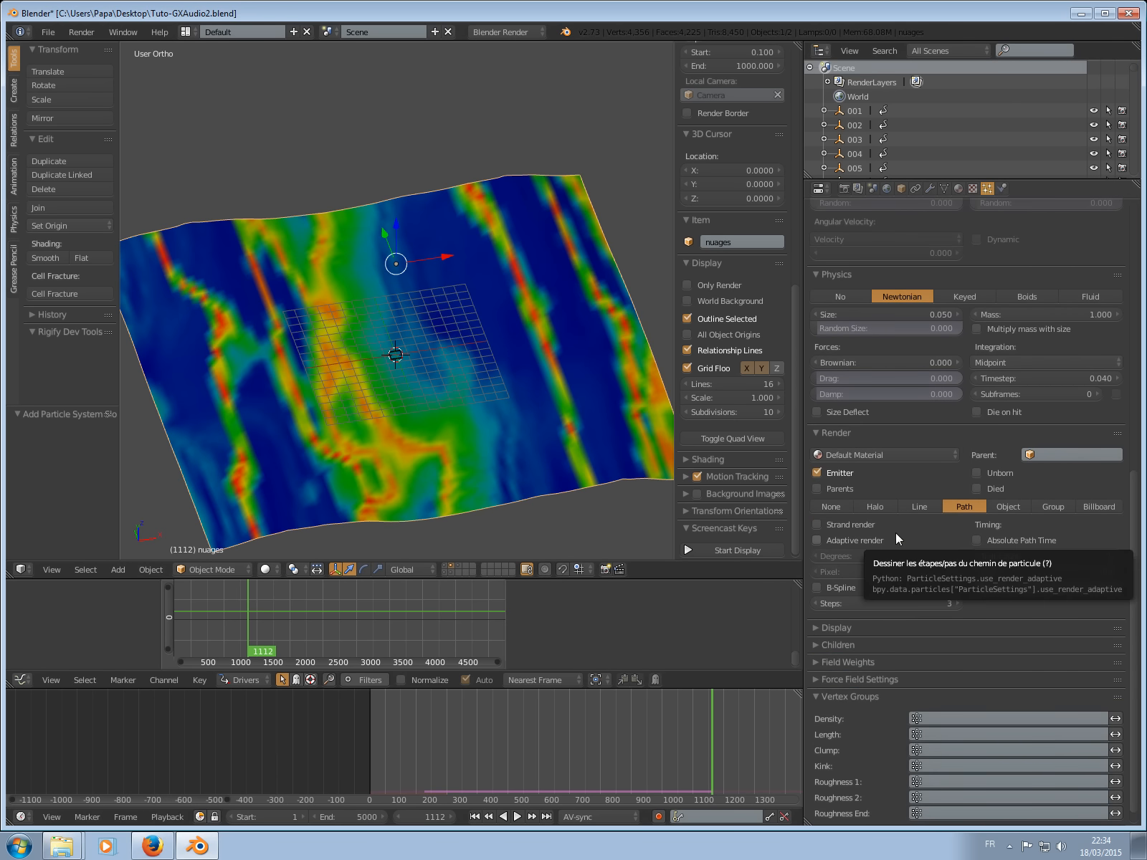
pyautogui.scroll(15, 896, 533)
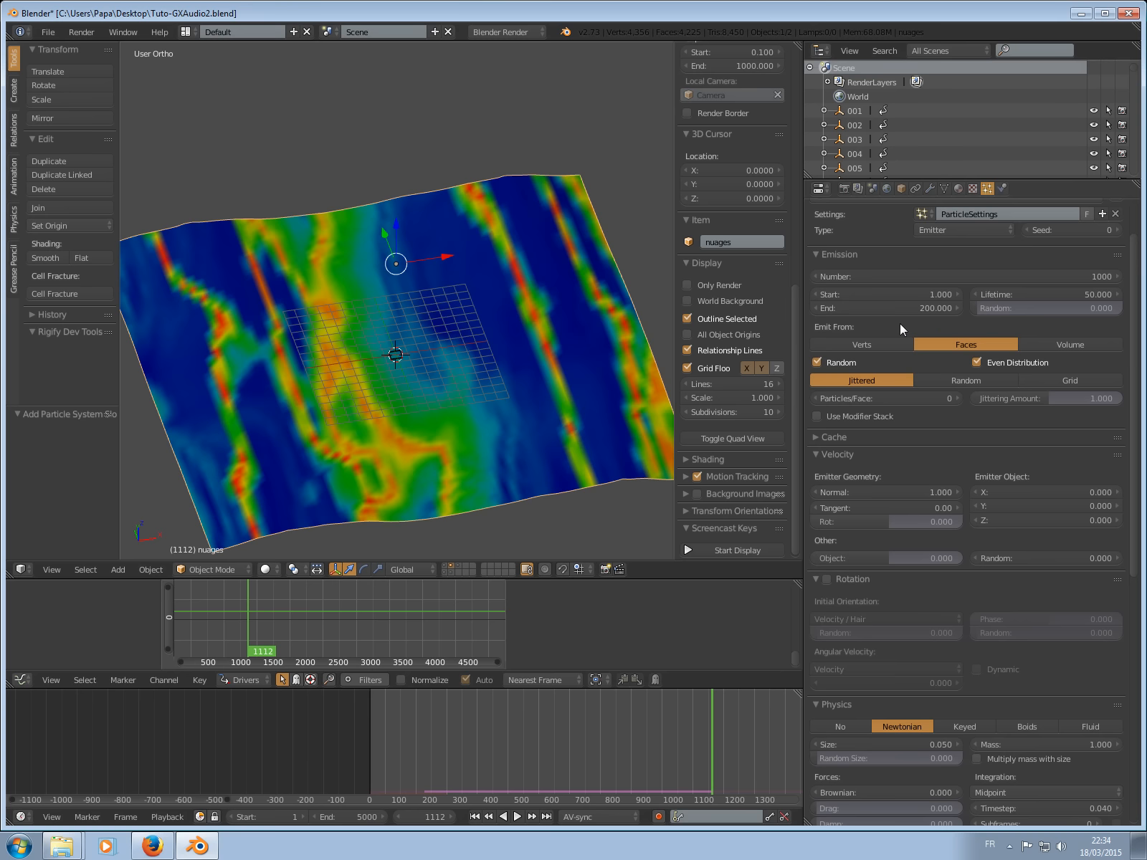
# Set the type of the nuages plane's particle system to Hair and inspect the strands.
pyautogui.scroll(2, 893, 324)
pyautogui.click(960, 286)
pyautogui.click(933, 254)
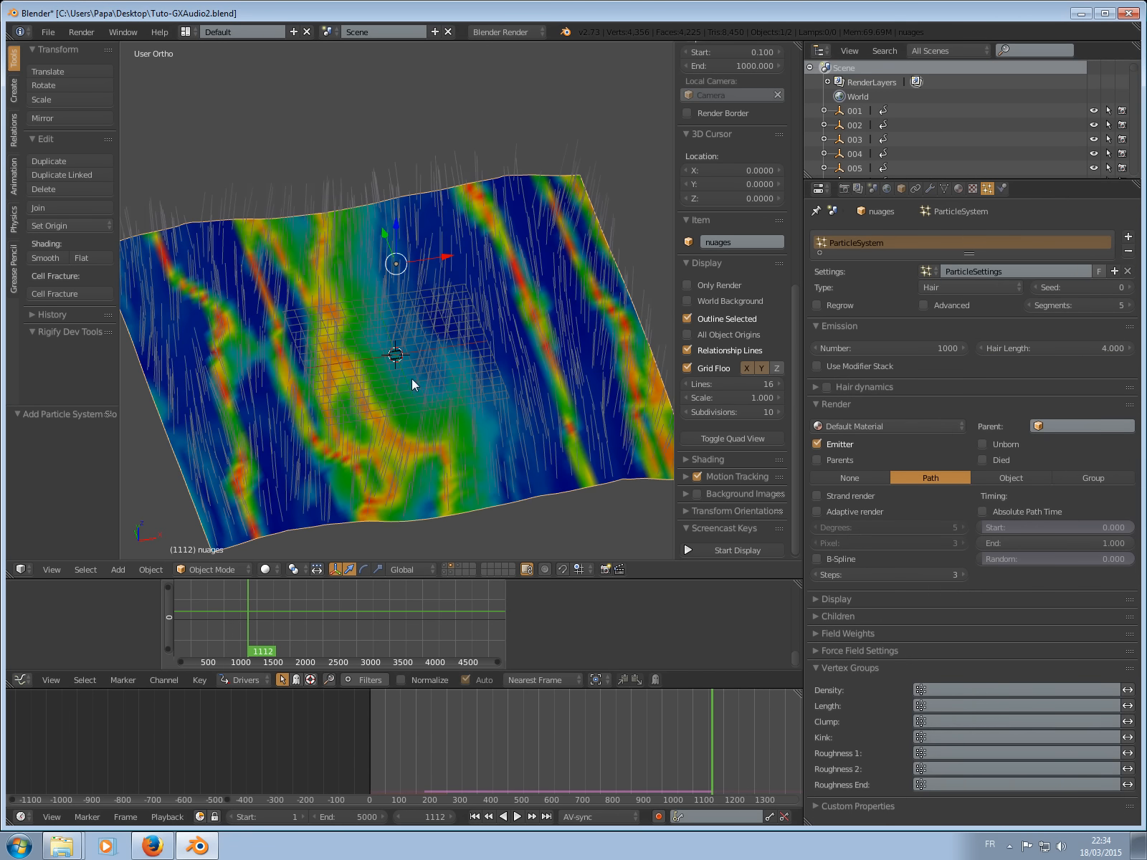
pyautogui.moveTo(411, 379); pyautogui.dragTo(481, 348, button='middle')
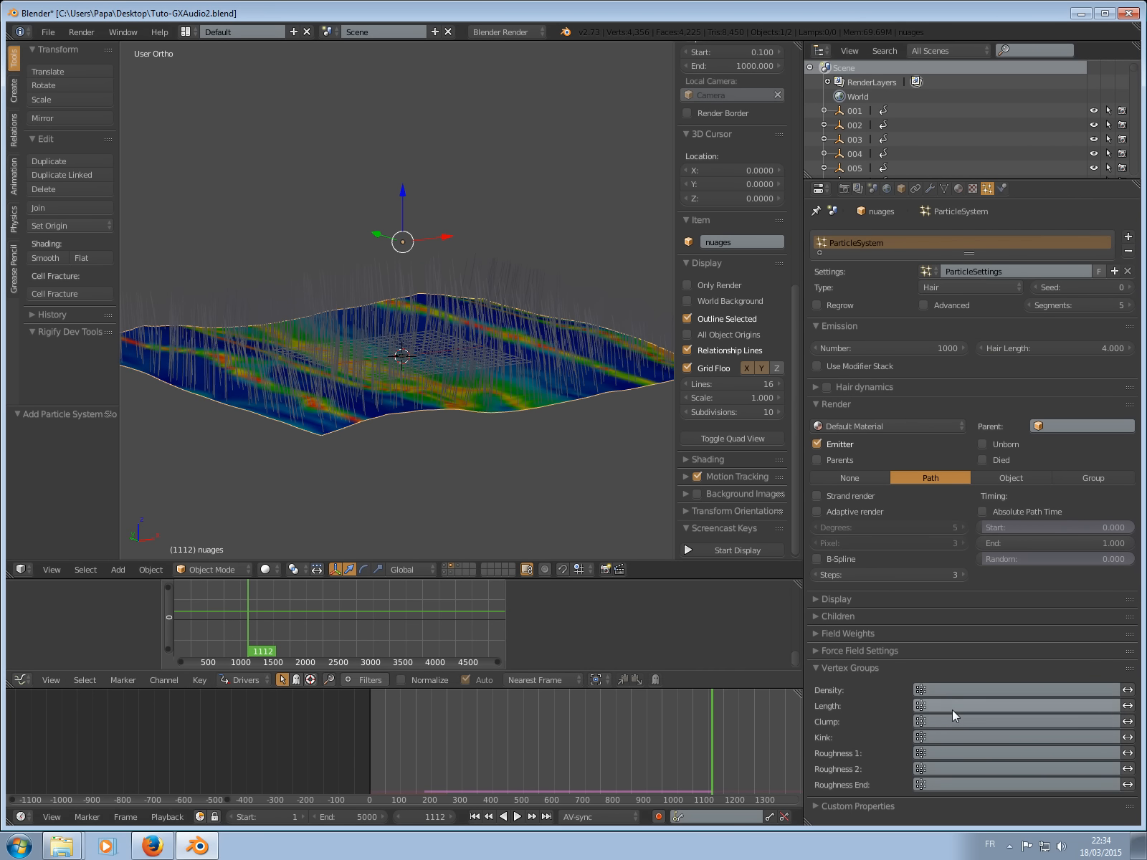
# Check the Dynamic Paint output settings of the nuages plane and add a new vertex group to its mesh.
pyautogui.moveTo(653, 314); pyautogui.dragTo(566, 388, button='middle')
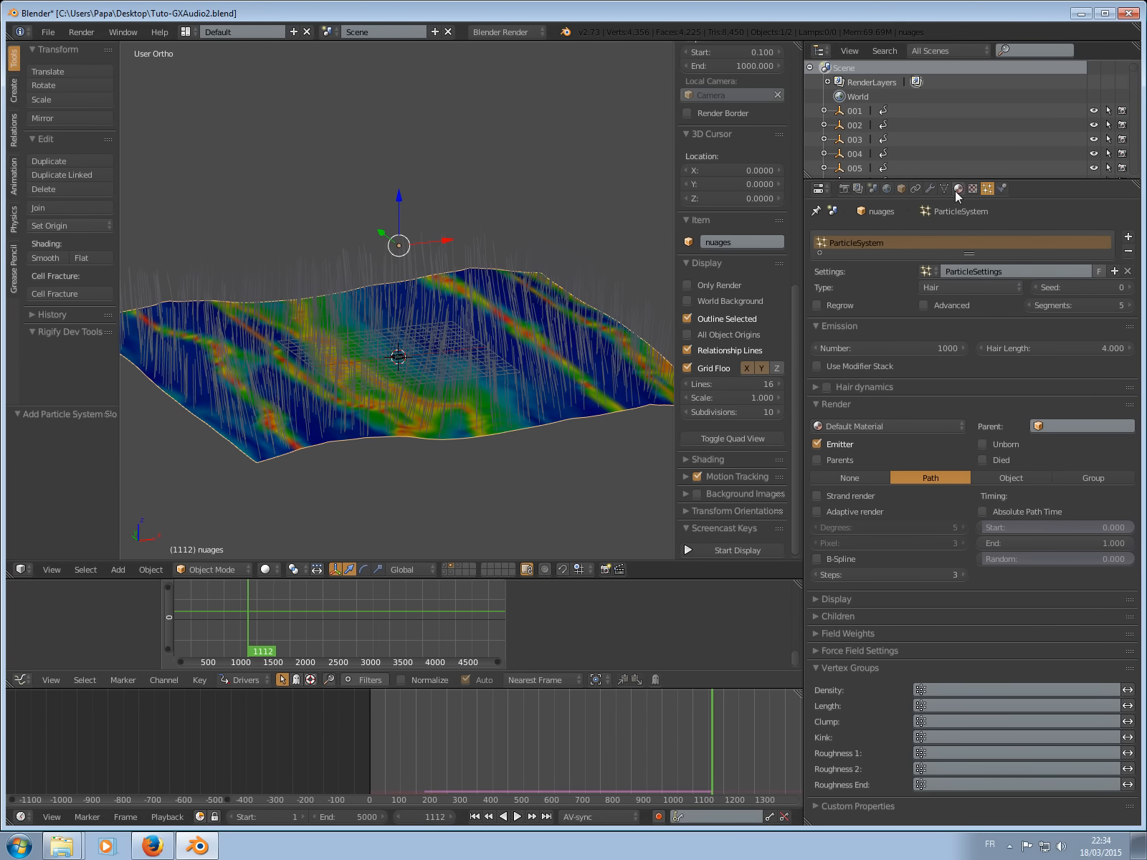
pyautogui.click(1003, 185)
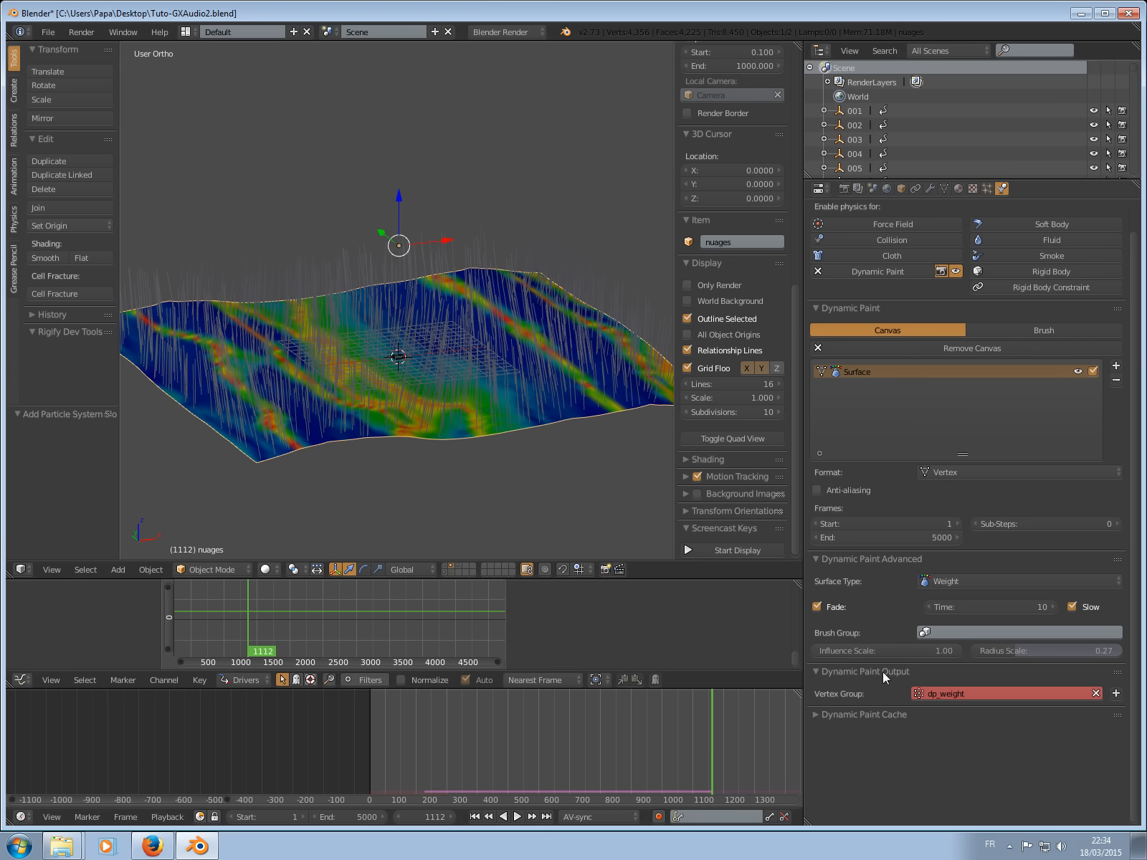
pyautogui.click(948, 188)
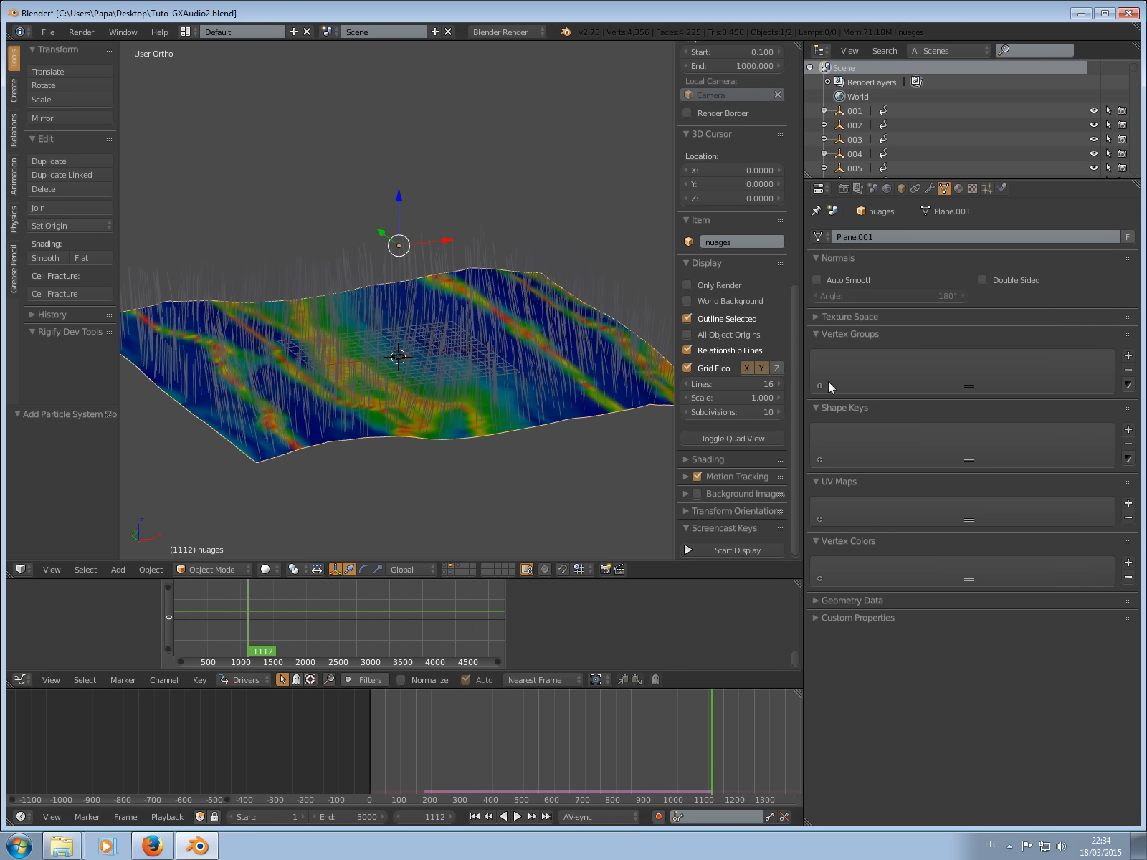
pyautogui.click(1128, 355)
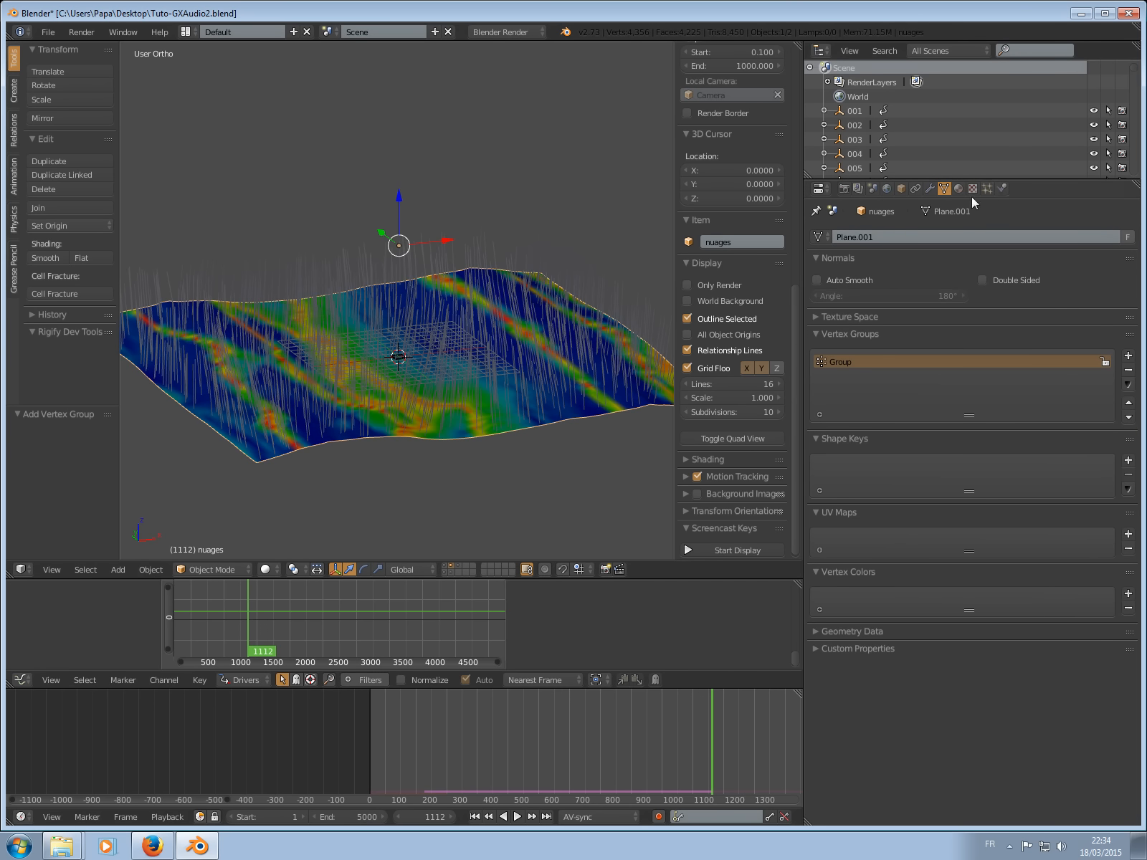
# Assign the vertex group named Group as the Dynamic Paint canvas's output and preview the animation.
pyautogui.click(1002, 188)
pyautogui.click(927, 693)
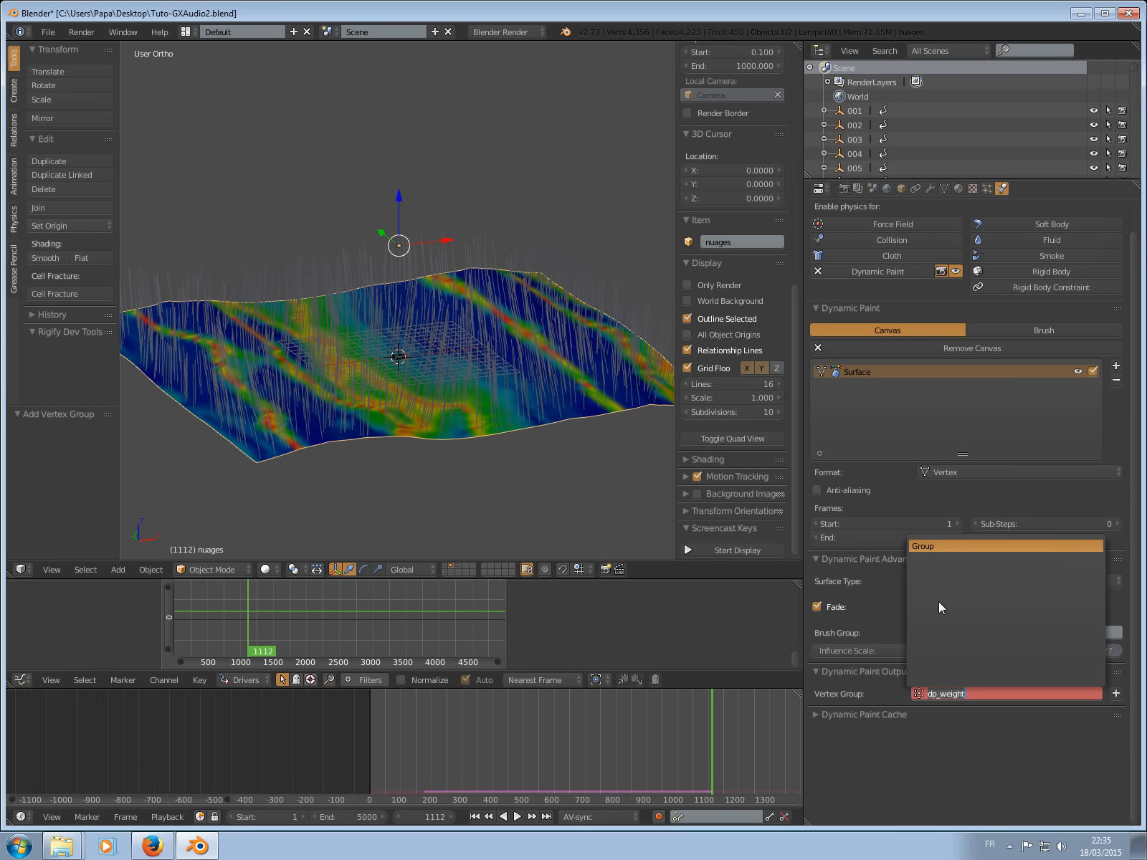
pyautogui.click(939, 546)
pyautogui.moveTo(491, 375)
pyautogui.mouseDown(button='middle')
pyautogui.moveTo(429, 389)
pyautogui.moveTo(559, 411)
pyautogui.moveTo(532, 346)
pyautogui.moveTo(546, 367)
pyautogui.moveTo(498, 344)
pyautogui.moveTo(511, 381)
pyautogui.mouseUp(button='middle')
pyautogui.hotkey('alt', 'a')
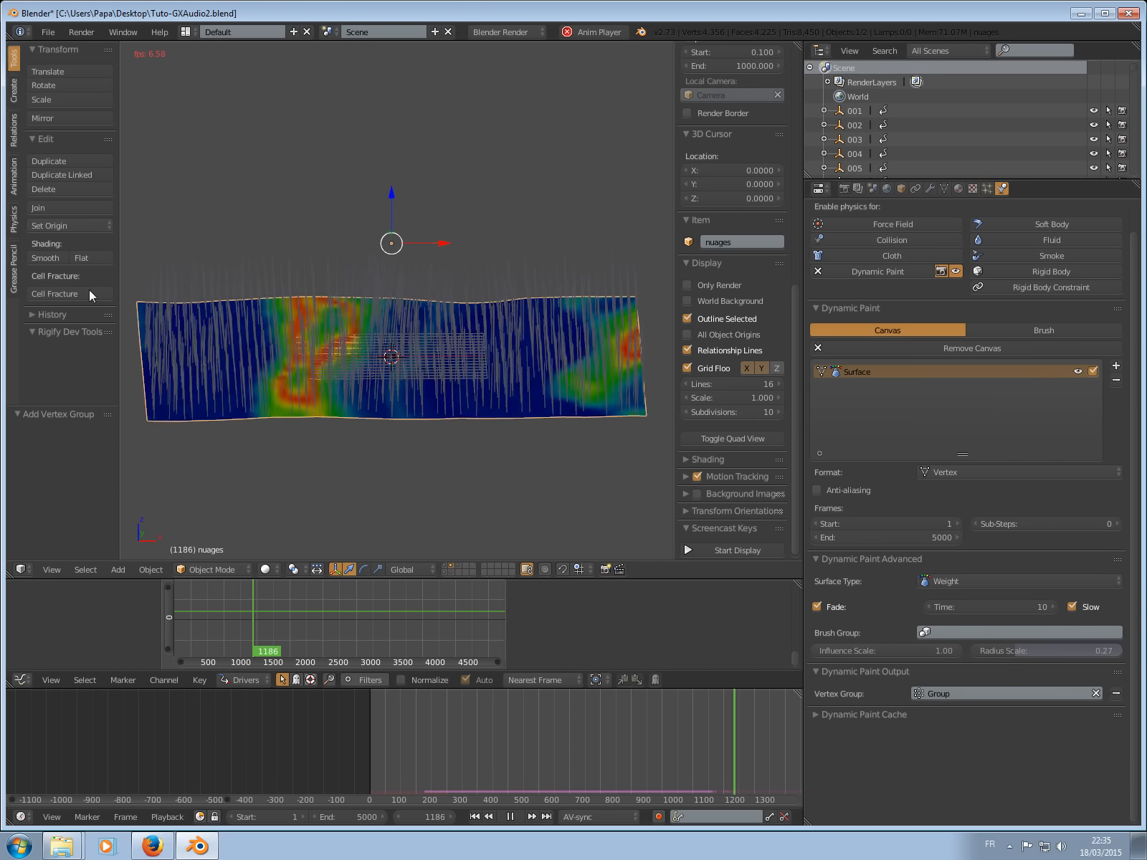
pyautogui.press('Escape')
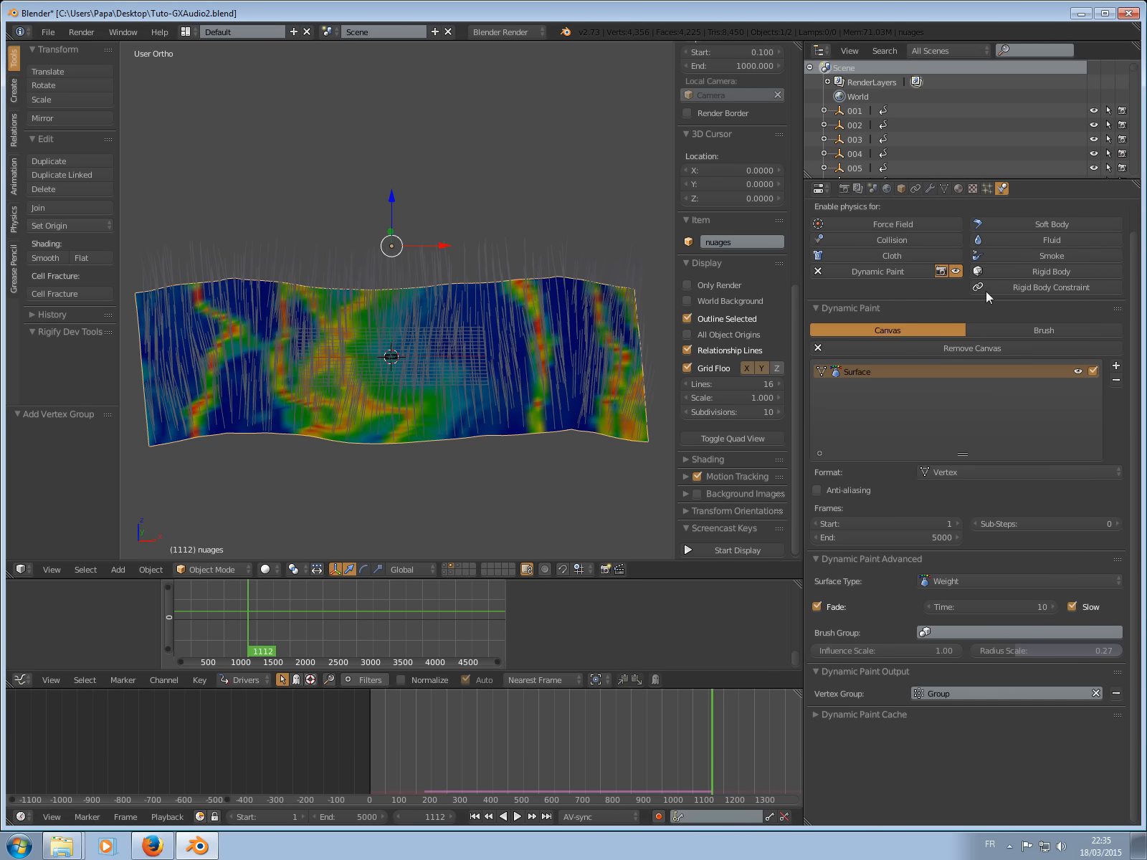
# Set the vertex group controlling the hair particle system's length to Group.
pyautogui.click(986, 188)
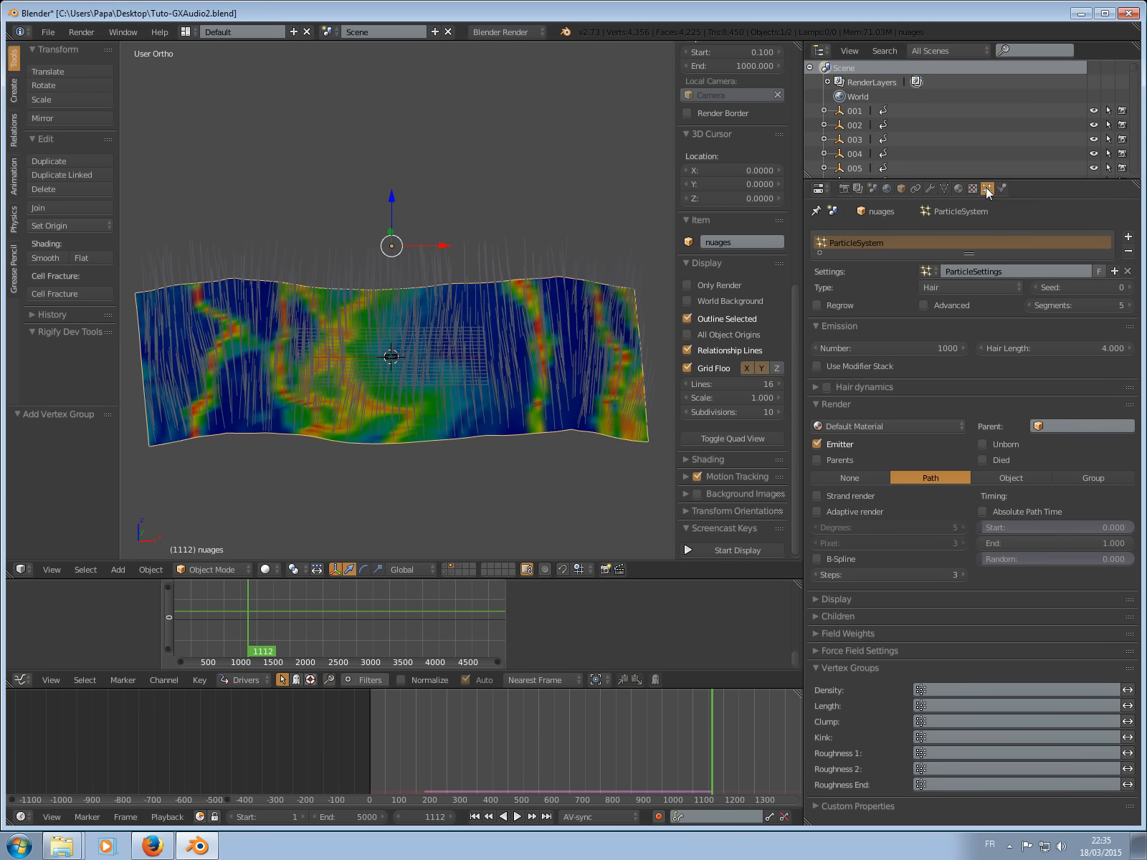
pyautogui.click(942, 708)
pyautogui.click(934, 559)
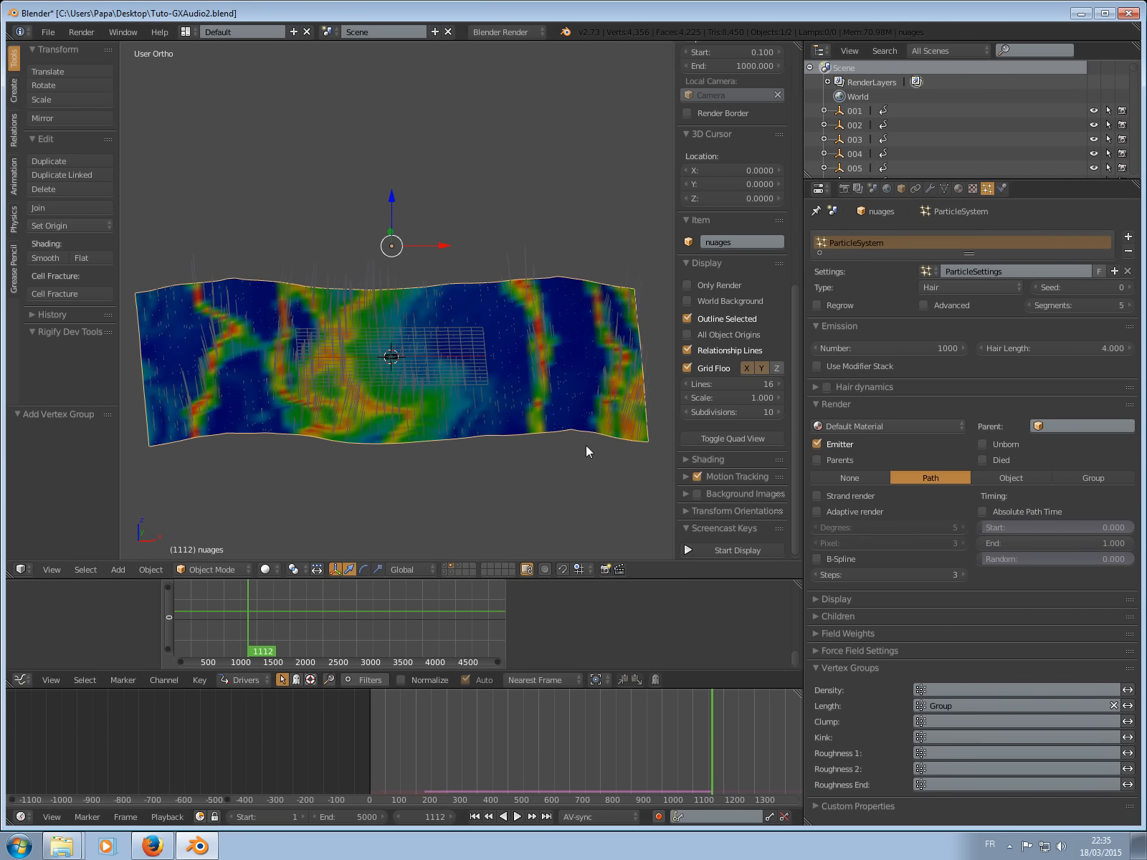
# Examine the hair strands over the painted and unpainted areas of the nuages plane, close up and from several angles.
pyautogui.moveTo(432, 379)
pyautogui.mouseDown(button='middle')
pyautogui.moveTo(451, 355)
pyautogui.moveTo(494, 340)
pyautogui.moveTo(396, 343)
pyautogui.moveTo(338, 376)
pyautogui.moveTo(413, 375)
pyautogui.moveTo(414, 388)
pyautogui.moveTo(414, 373)
pyautogui.mouseUp(button='middle')
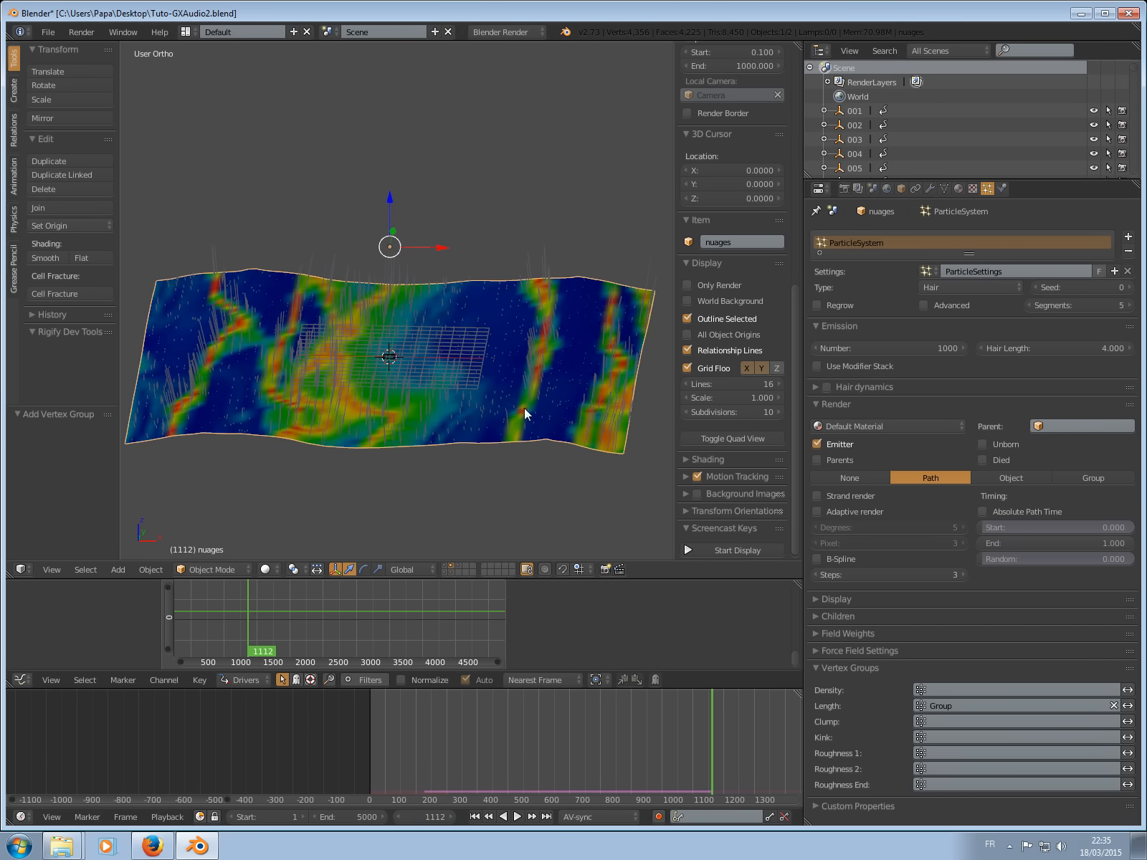
pyautogui.moveTo(349, 425)
pyautogui.mouseDown(button='middle')
pyautogui.moveTo(376, 392)
pyautogui.moveTo(395, 402)
pyautogui.moveTo(414, 393)
pyautogui.moveTo(390, 421)
pyautogui.moveTo(387, 456)
pyautogui.moveTo(347, 430)
pyautogui.mouseUp(button='middle')
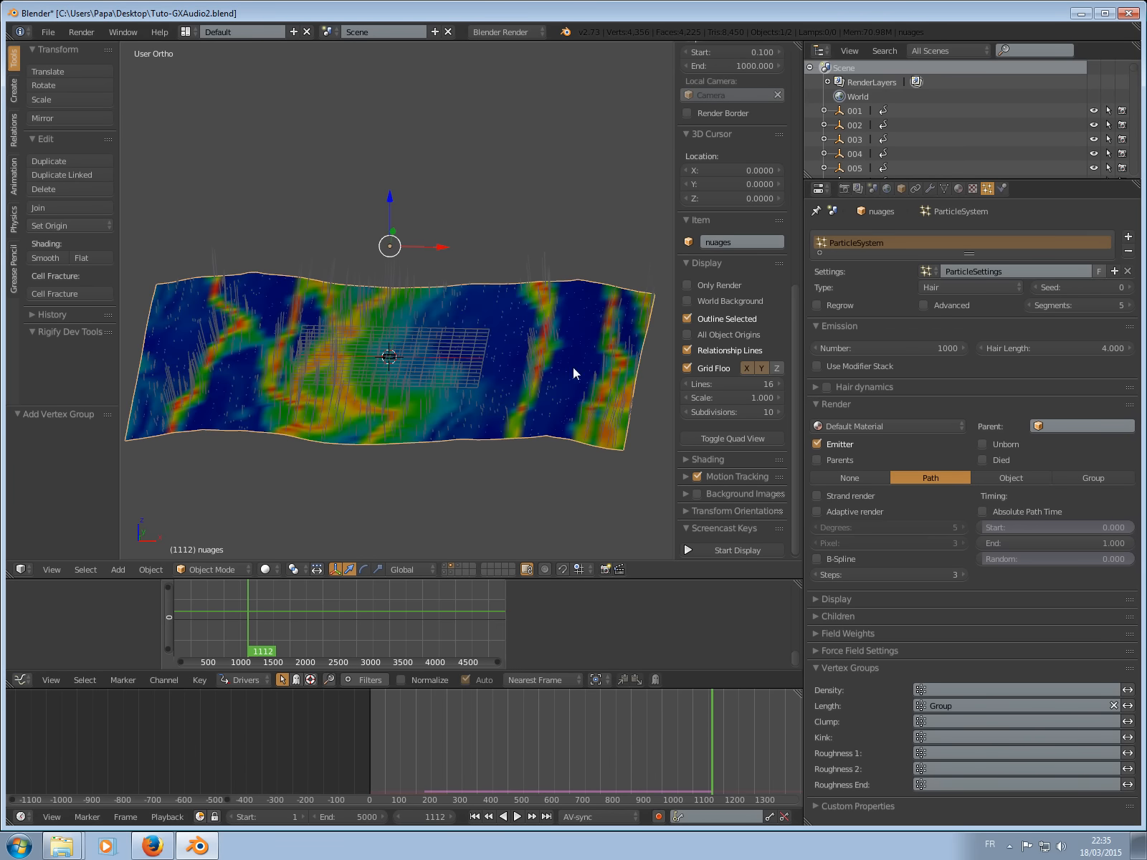
pyautogui.keyDown('ctrl'); pyautogui.moveTo(587, 292); pyautogui.dragTo(381, 407, button='middle'); pyautogui.keyUp('ctrl')
pyautogui.keyDown('ctrl'); pyautogui.moveTo(380, 407); pyautogui.dragTo(540, 520, button='middle'); pyautogui.keyUp('ctrl')
pyautogui.keyDown('shift'); pyautogui.moveTo(538, 425); pyautogui.dragTo(510, 465, button='middle'); pyautogui.keyUp('shift')
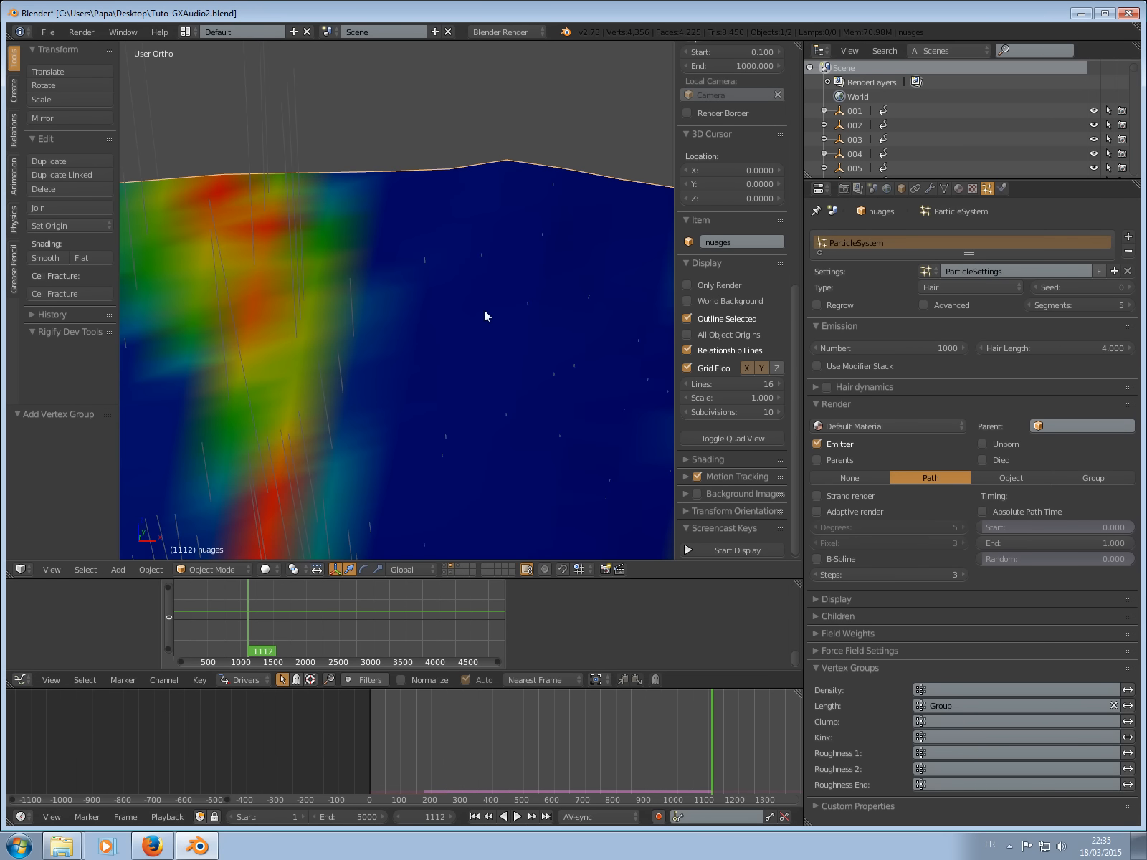
pyautogui.scroll(-3, 512, 346)
pyautogui.scroll(-9, 492, 385)
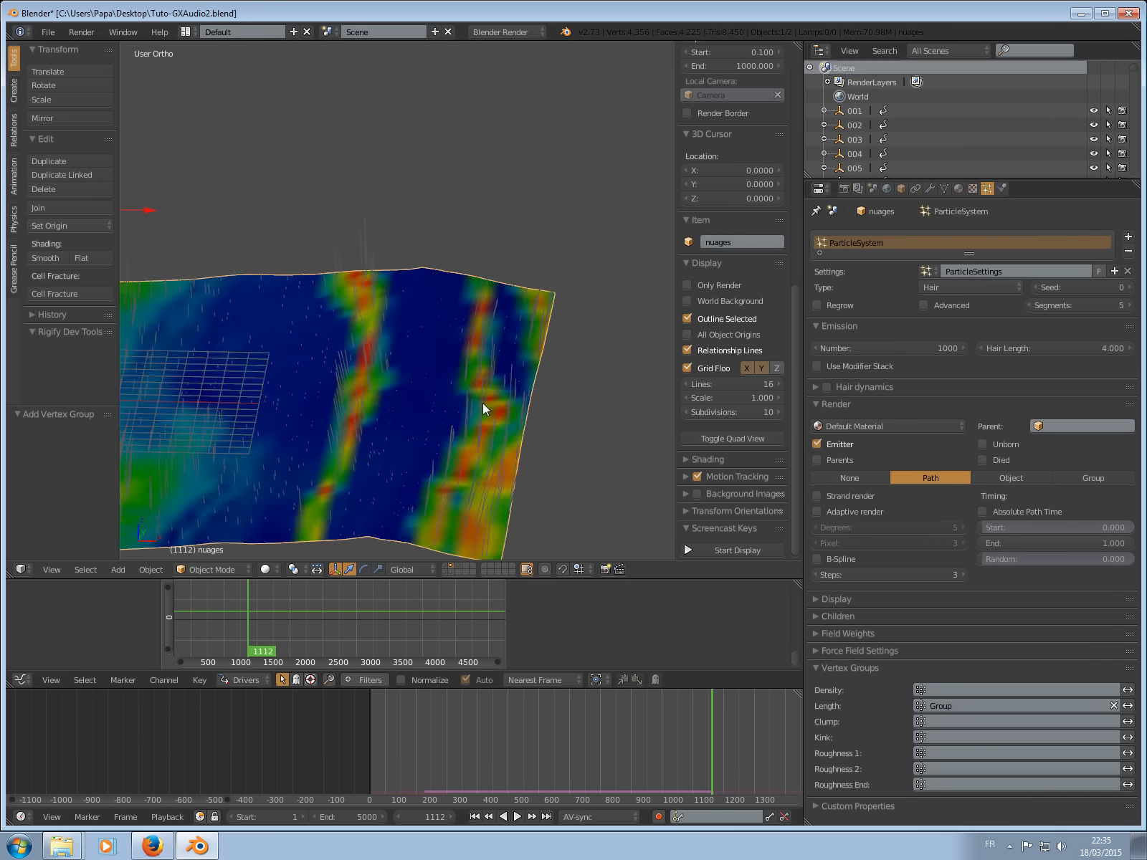
pyautogui.keyDown('shift'); pyautogui.moveTo(418, 416); pyautogui.dragTo(476, 411, button='middle'); pyautogui.keyUp('shift')
pyautogui.moveTo(476, 307); pyautogui.dragTo(452, 330, button='middle')
pyautogui.scroll(-3, 479, 335)
pyautogui.scroll(2, 506, 319)
# Place the 3D cursor in empty space beside the nuages plane and add a cube there.
pyautogui.click(522, 295)
pyautogui.hotkey('shift', 'a')
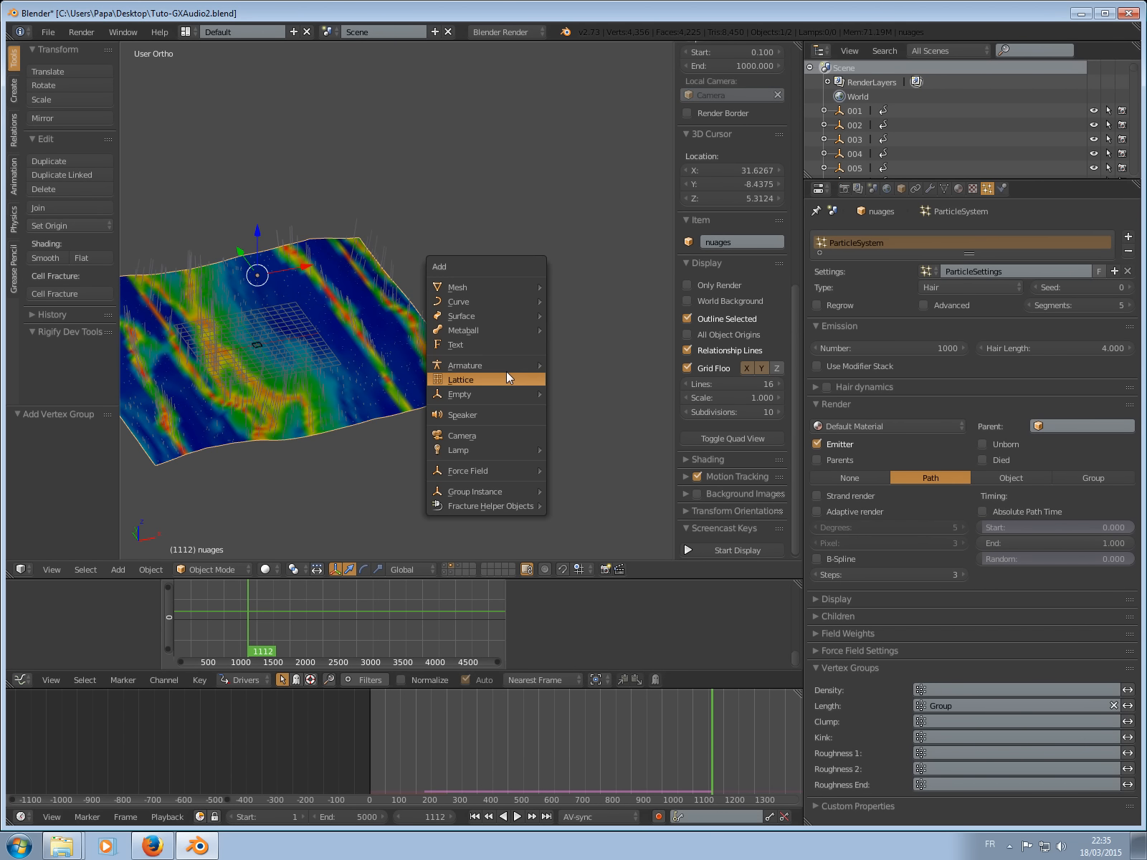
pyautogui.moveTo(487, 283)
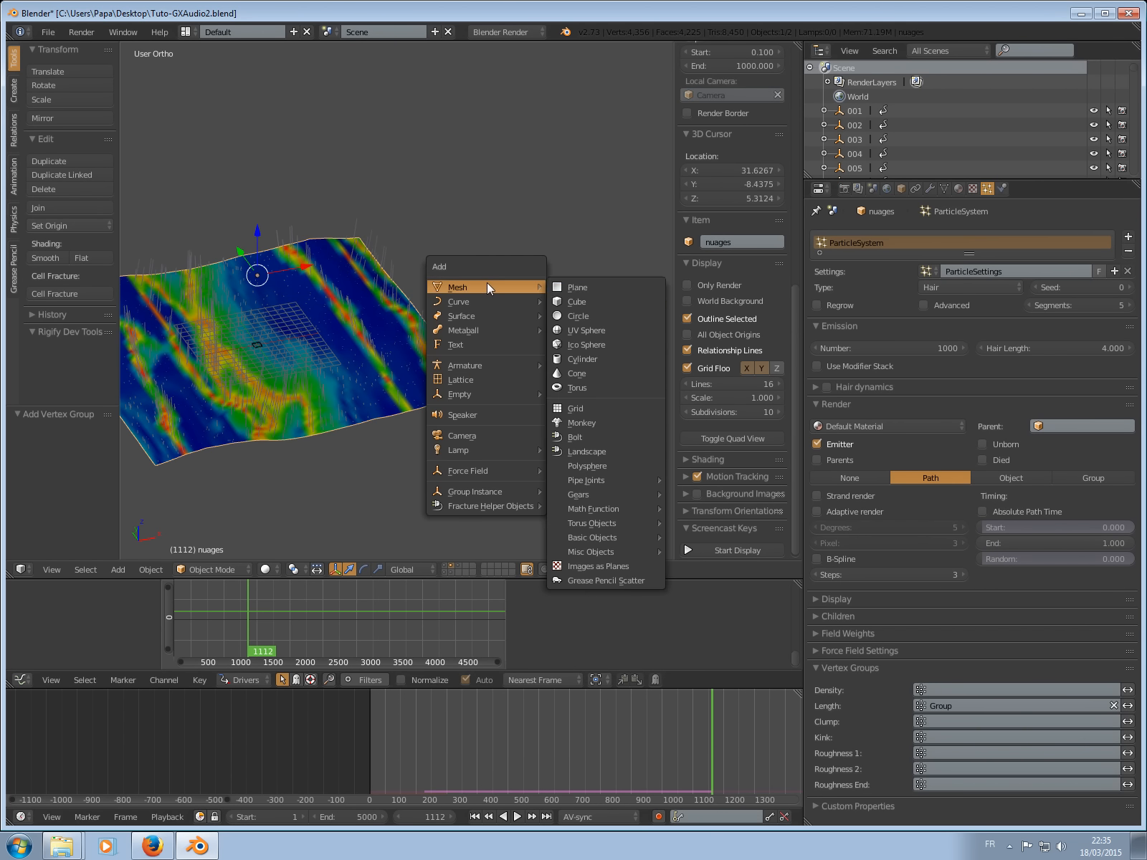
pyautogui.click(560, 301)
pyautogui.scroll(2, 558, 310)
pyautogui.scroll(3, 511, 327)
# Subdivide the whole mesh of the new cube once.
pyautogui.press('Tab')
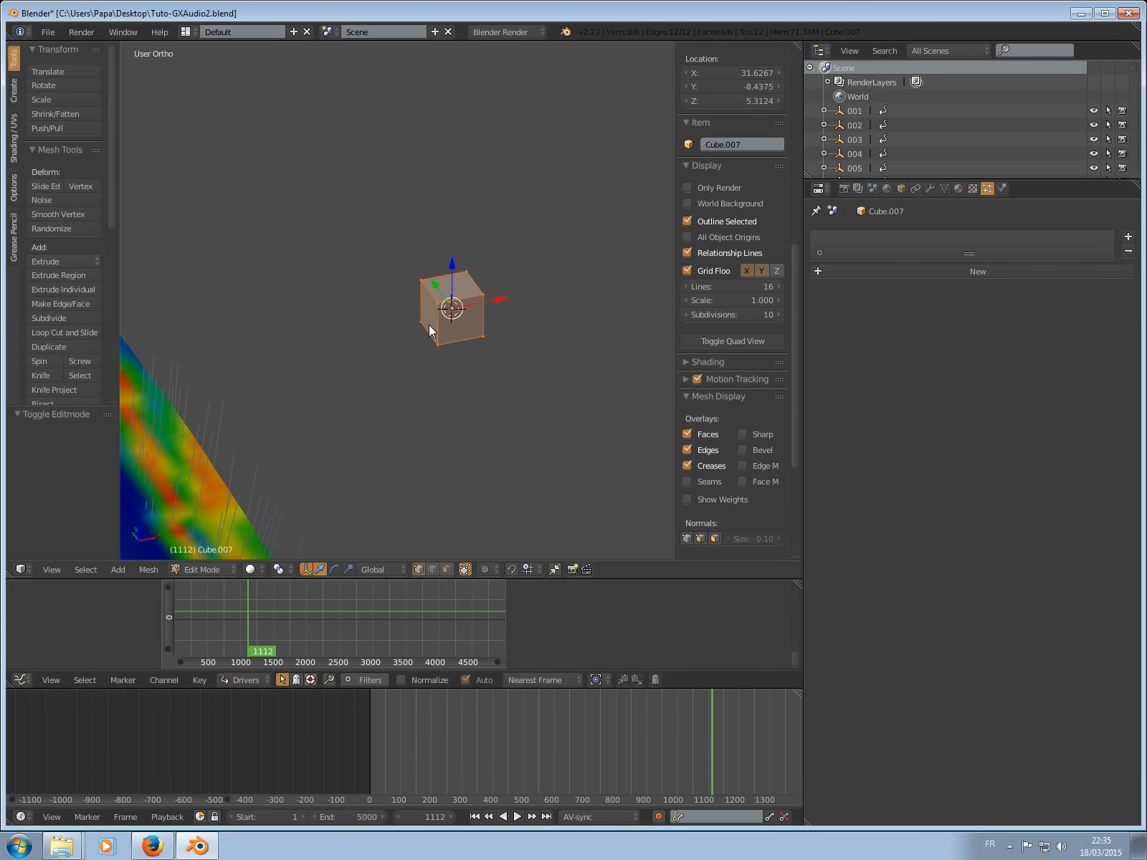
pyautogui.press('w')
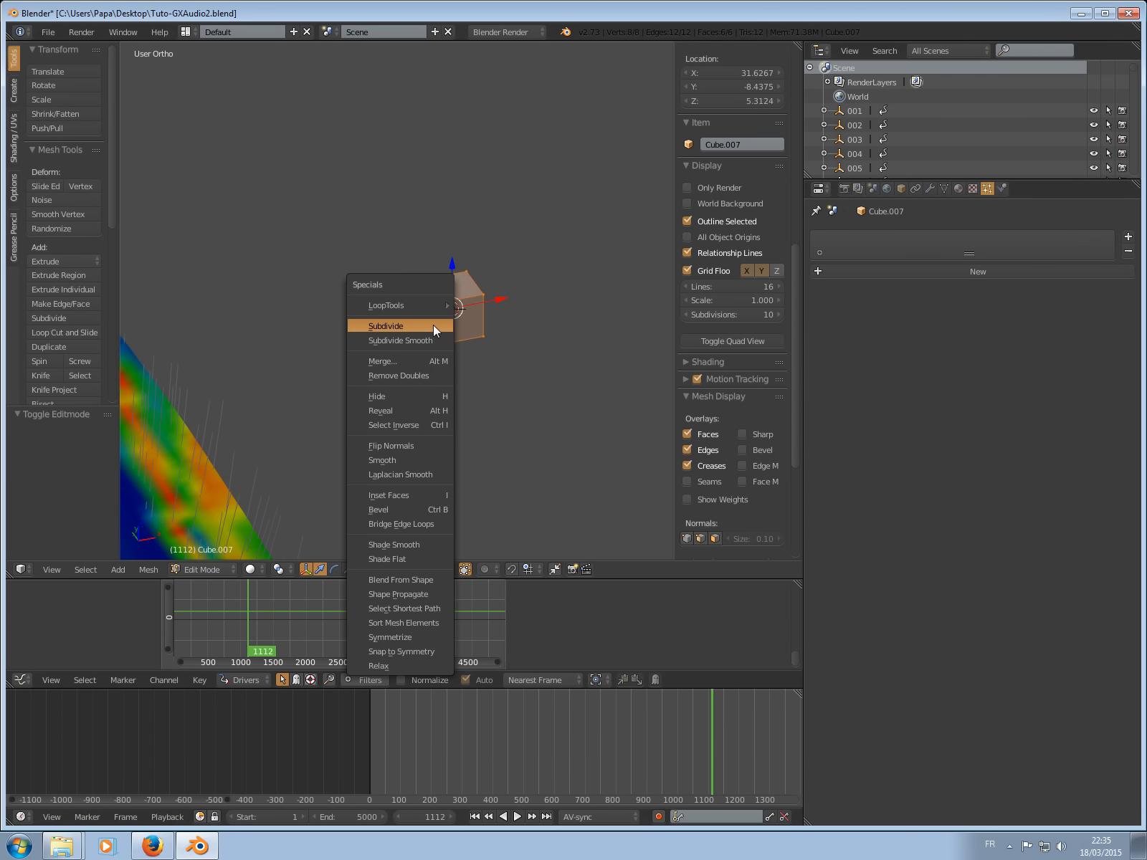
pyautogui.click(433, 325)
pyautogui.press('Tab')
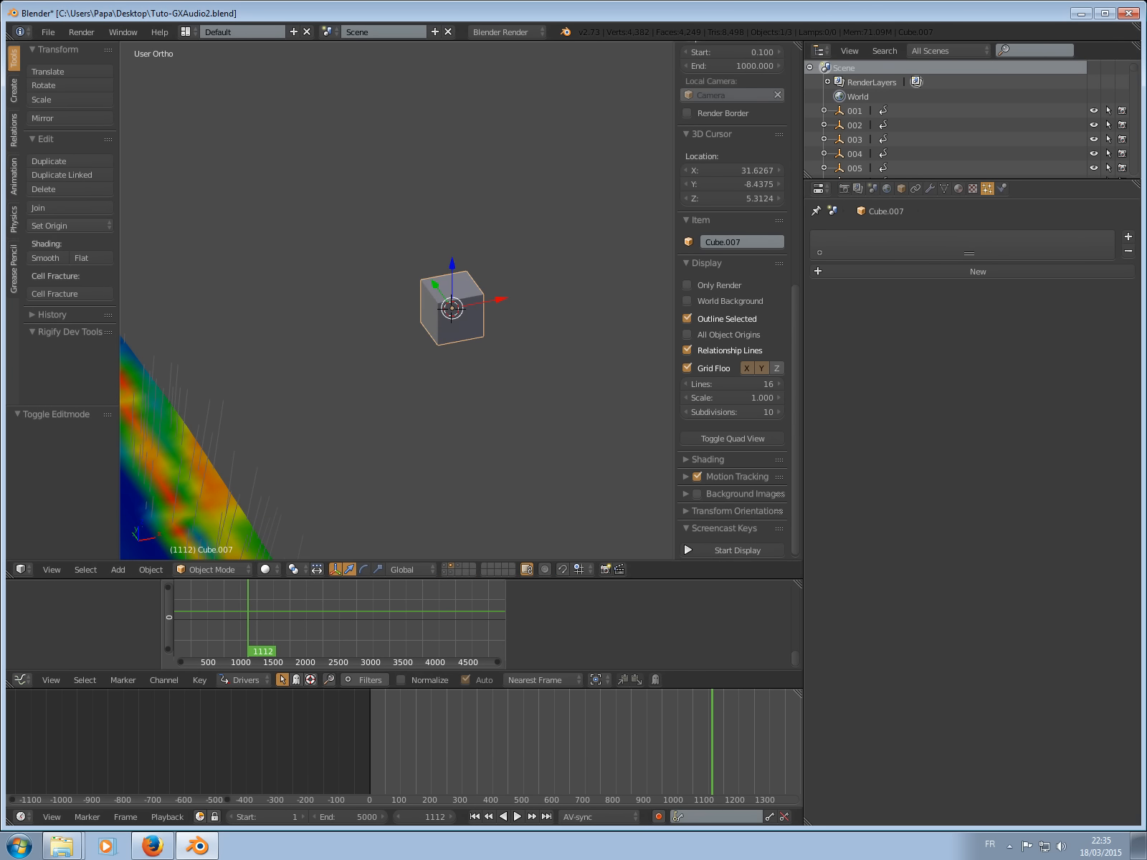
# Add a Cast modifier of type Sphere to the cube and try changing its factor.
pyautogui.click(934, 189)
pyautogui.click(970, 237)
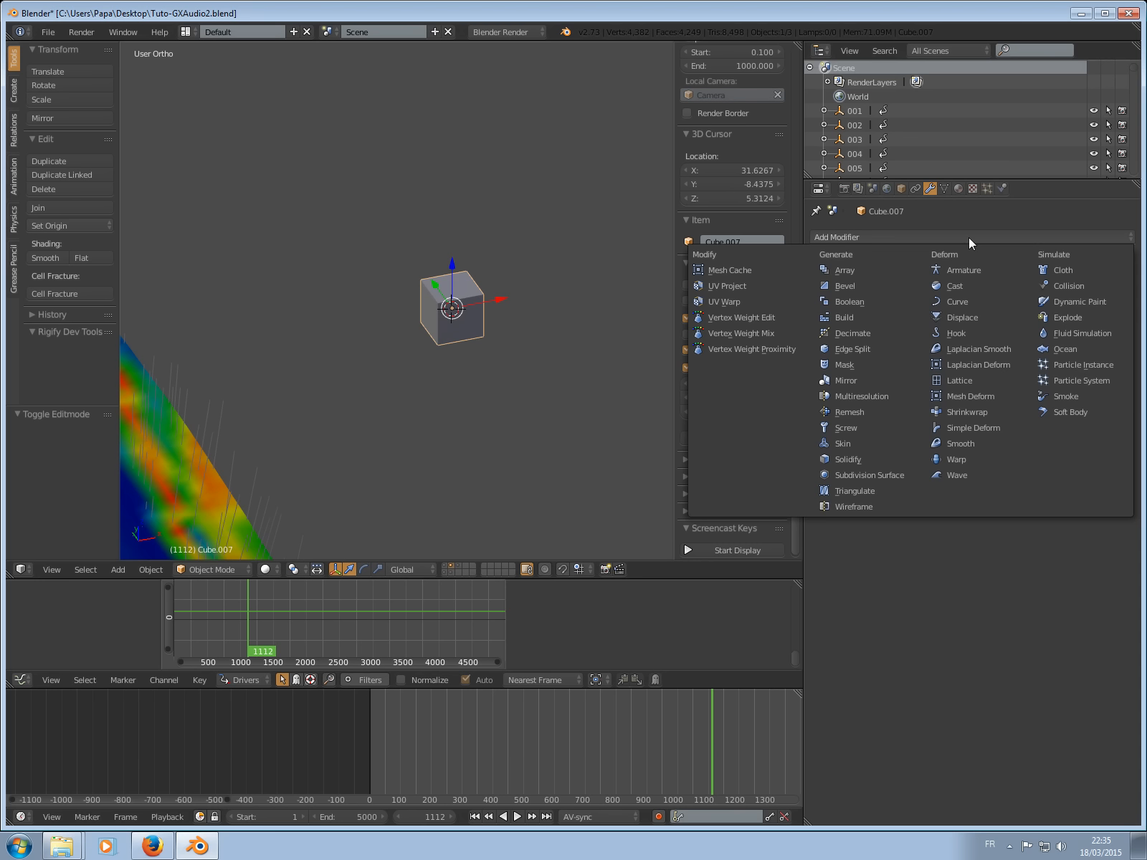
pyautogui.click(958, 285)
pyautogui.scroll(5, 543, 321)
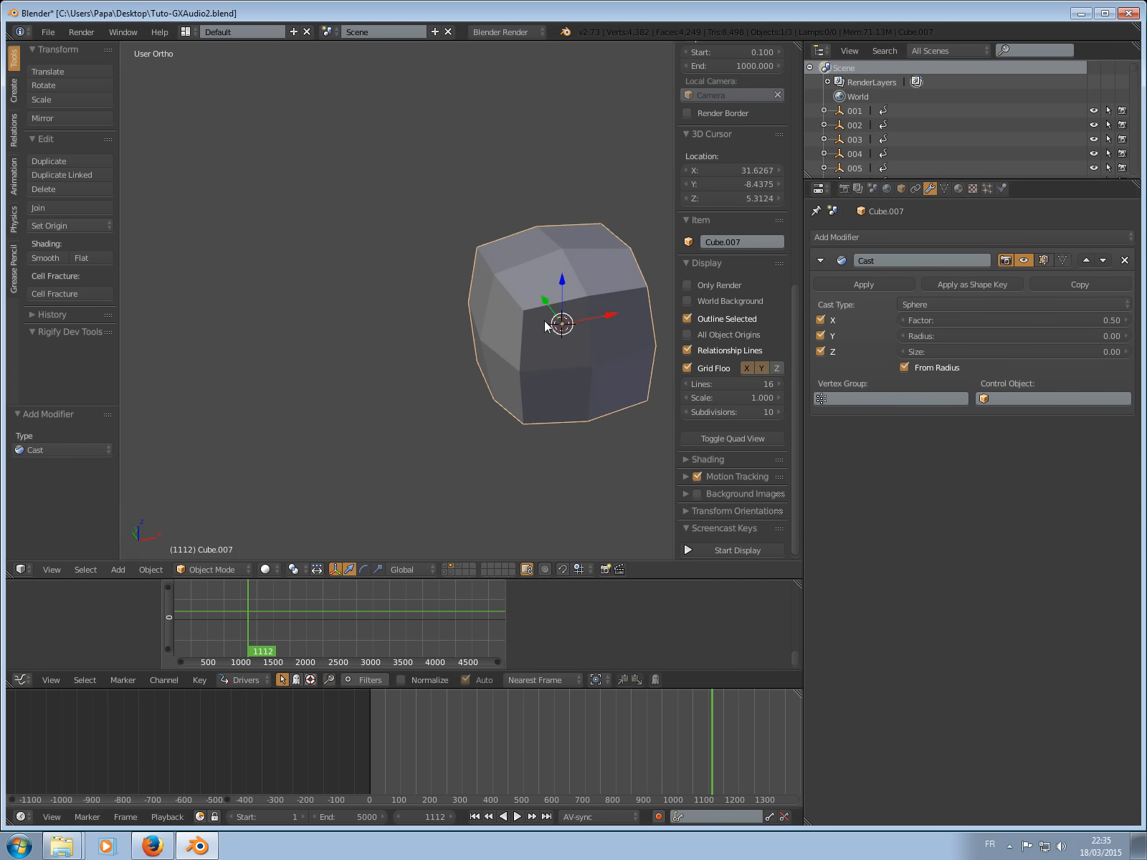
pyautogui.click(1126, 322)
pyautogui.moveTo(1140, 321); pyautogui.dragTo(1124, 324)
# Inspect the cube's subdivided mesh in Edit Mode and delete the cube object.
pyautogui.press('Tab')
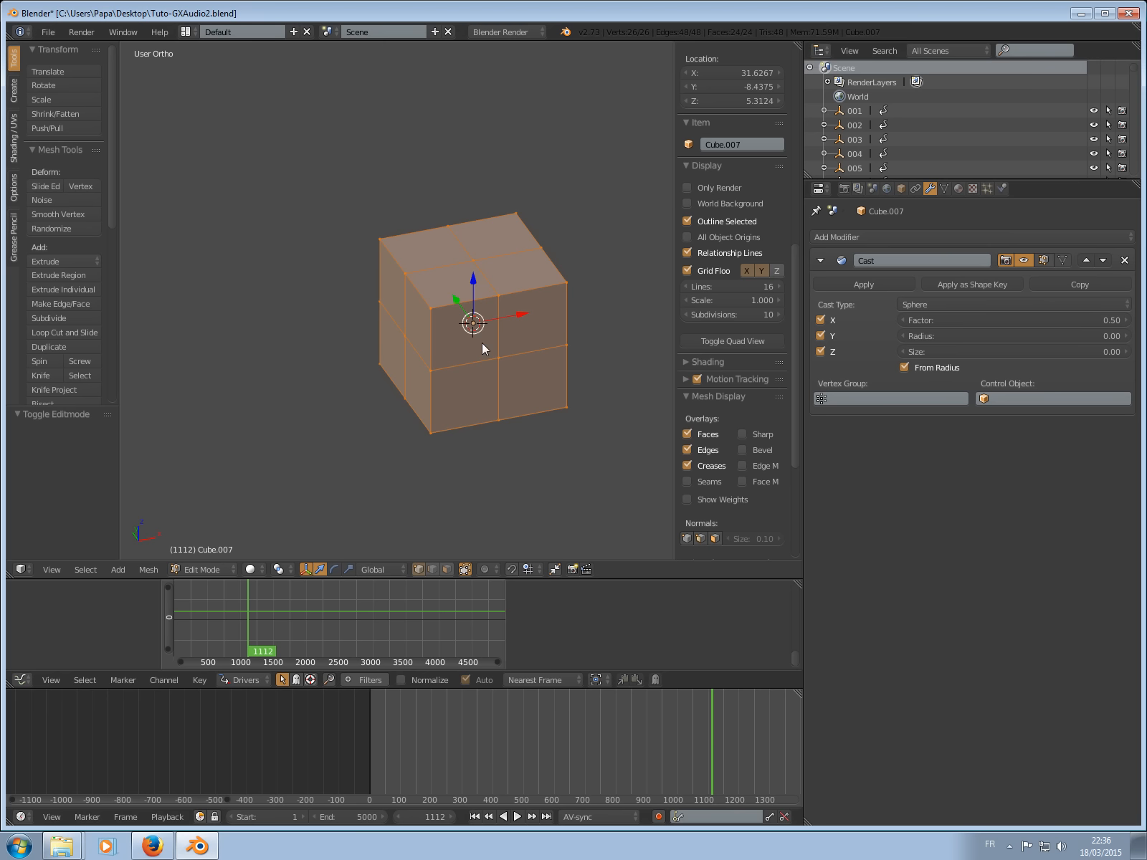
pyautogui.moveTo(449, 262); pyautogui.dragTo(504, 343, button='middle')
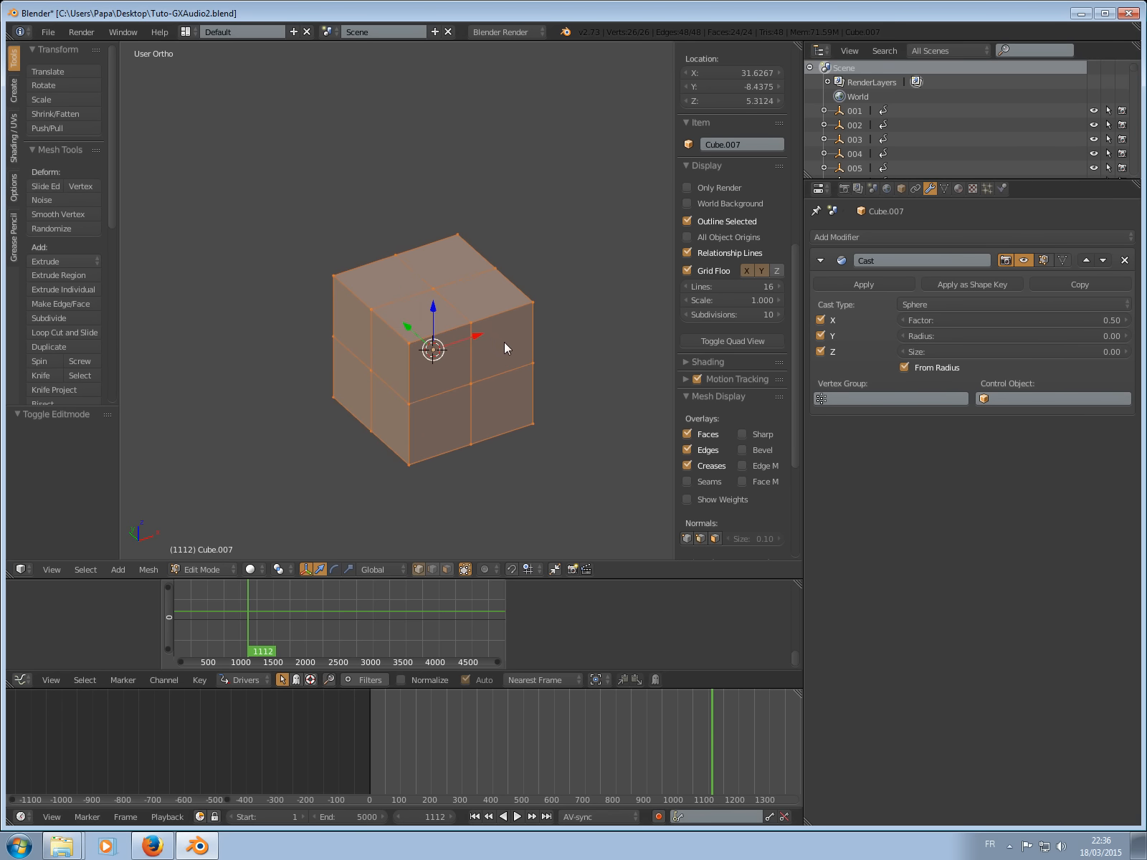
pyautogui.scroll(3, 550, 263)
pyautogui.scroll(-2, 373, 350)
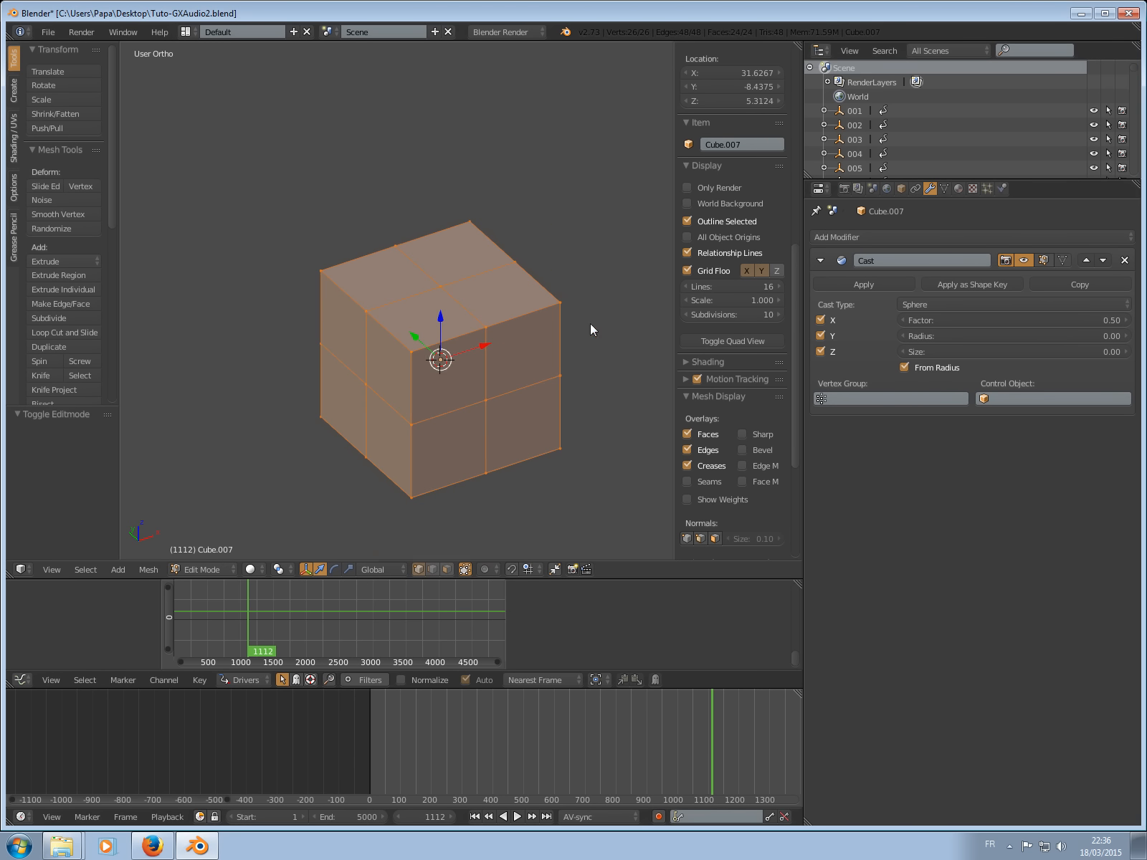
pyautogui.click(939, 236)
pyautogui.click(898, 237)
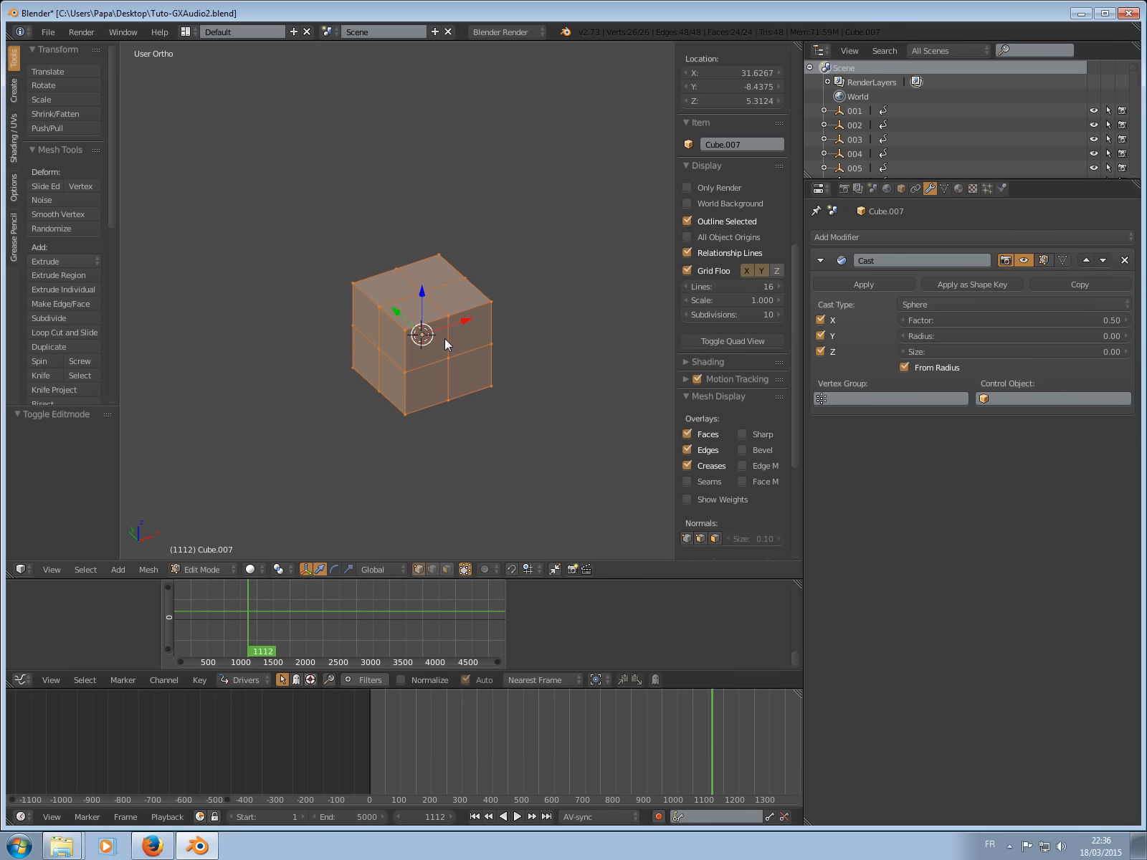
pyautogui.press('Tab')
pyautogui.press('x')
pyautogui.click(427, 347)
# Try a UV sphere at the 3D cursor and delete it.
pyautogui.hotkey('shift', 'a')
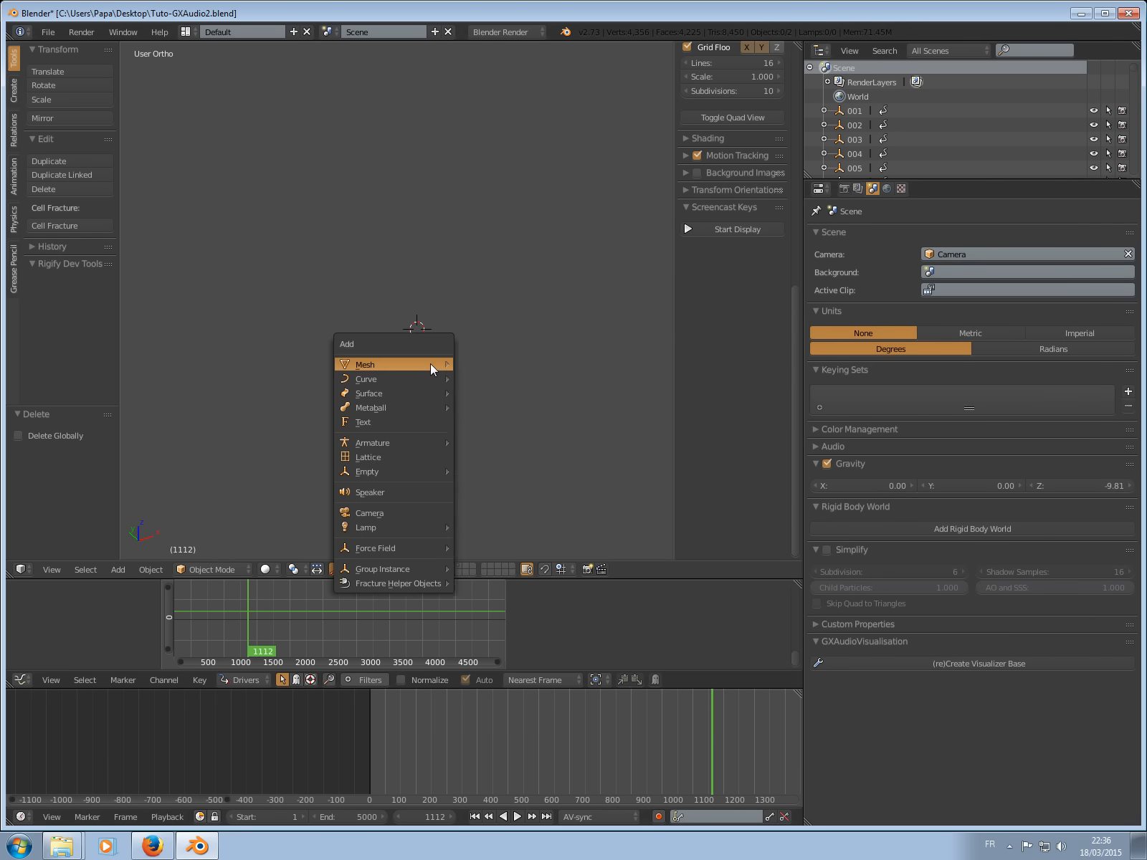
pyautogui.moveTo(421, 366)
pyautogui.click(484, 404)
pyautogui.scroll(6, 461, 314)
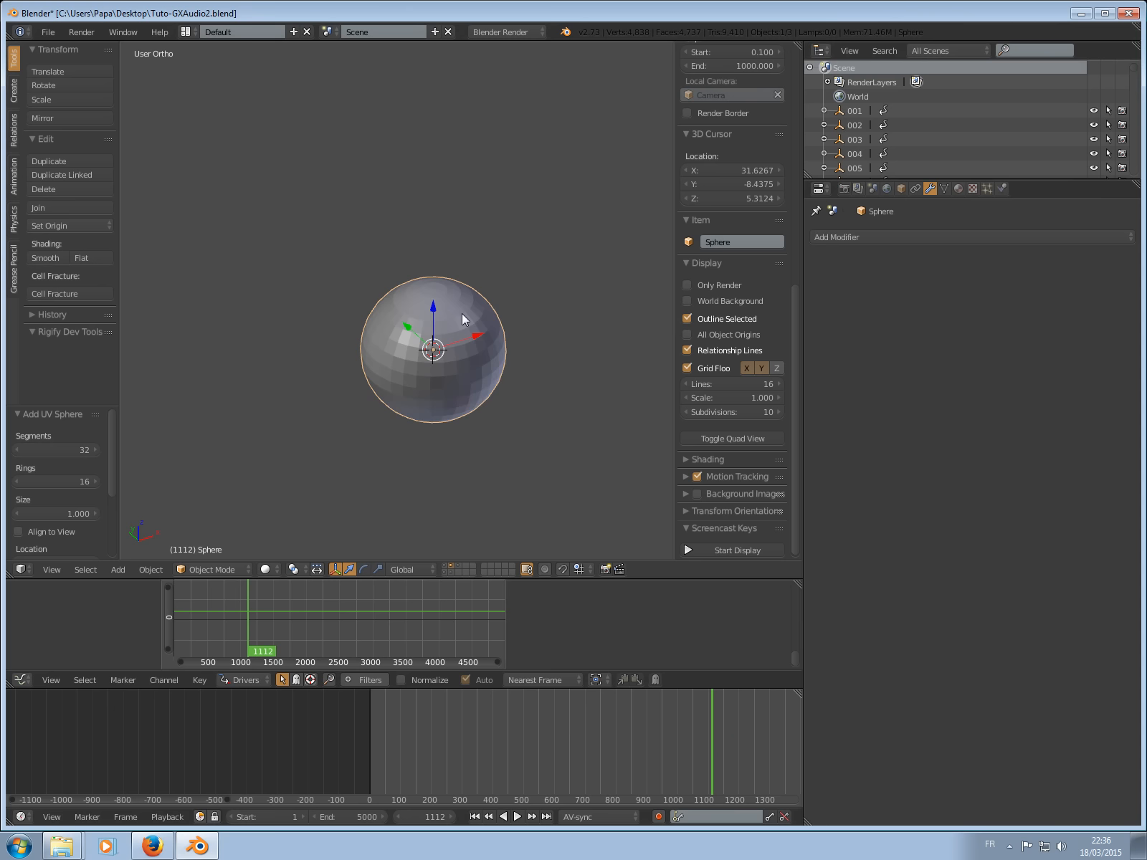
pyautogui.scroll(-4, 484, 388)
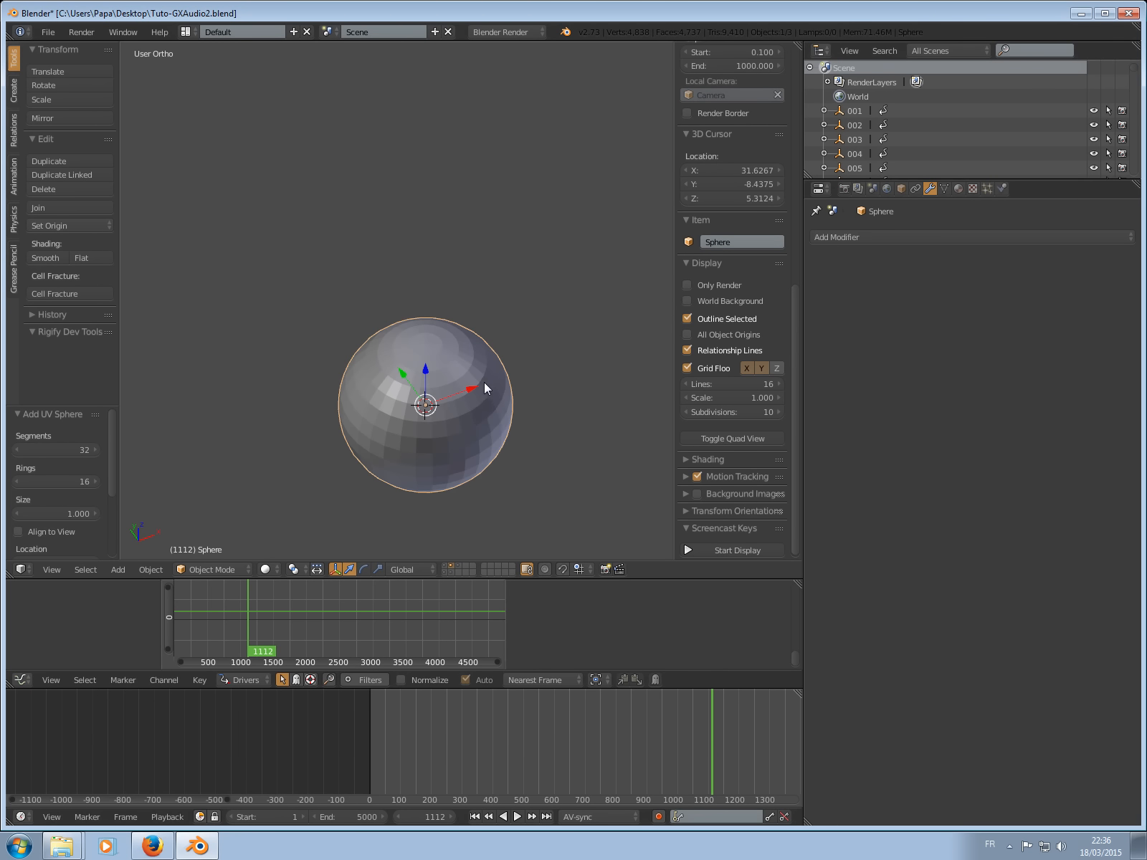
pyautogui.press('x')
pyautogui.click(479, 414)
# Add an ico sphere at the 3D cursor.
pyautogui.hotkey('shift', 'a')
pyautogui.moveTo(476, 413)
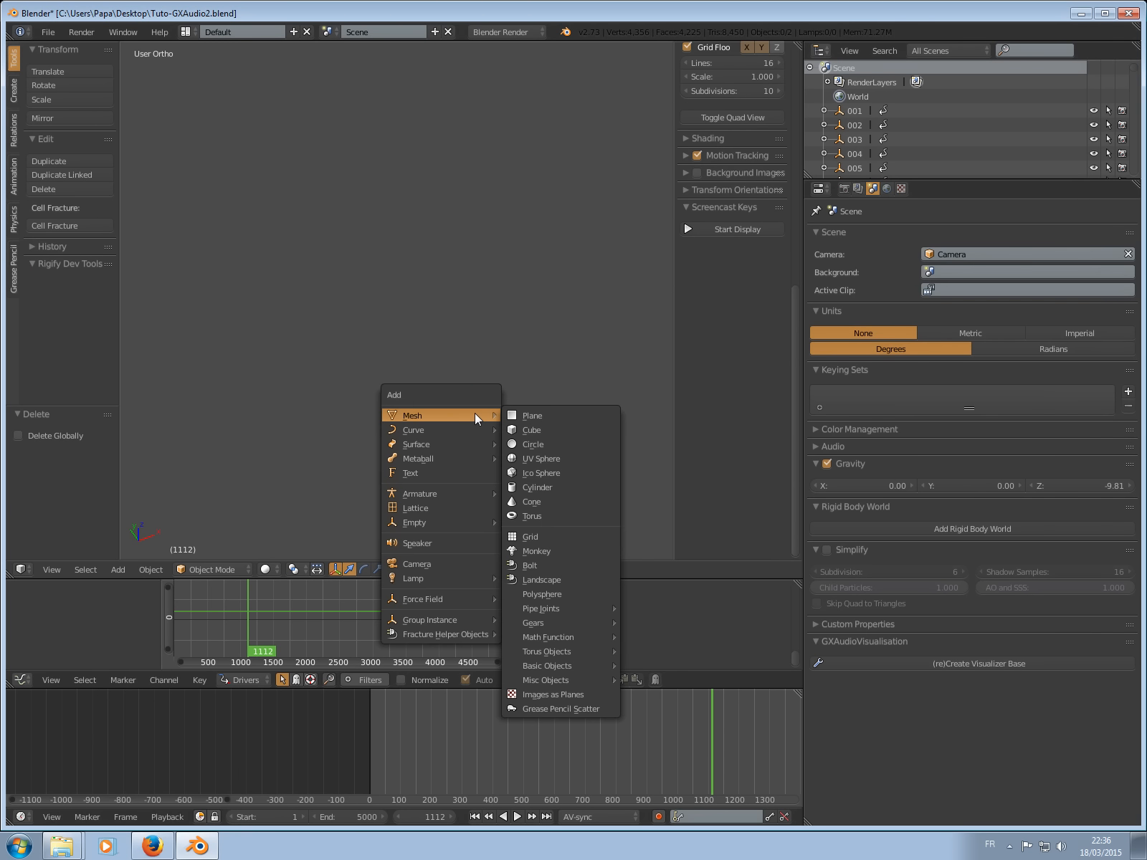
pyautogui.click(540, 471)
pyautogui.scroll(3, 497, 425)
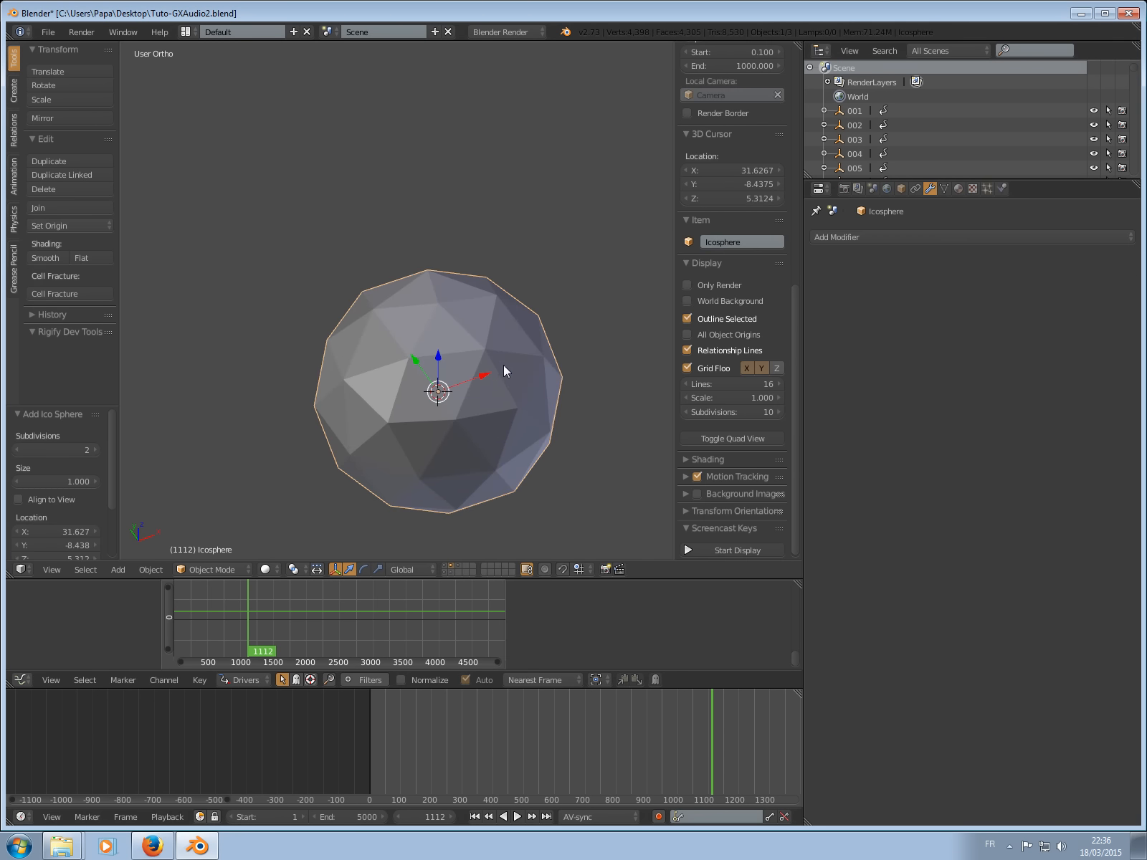
# Add a Subdivision Surface modifier to the icosphere with 4 view subdivisions and inspect the smoothed sphere.
pyautogui.click(943, 237)
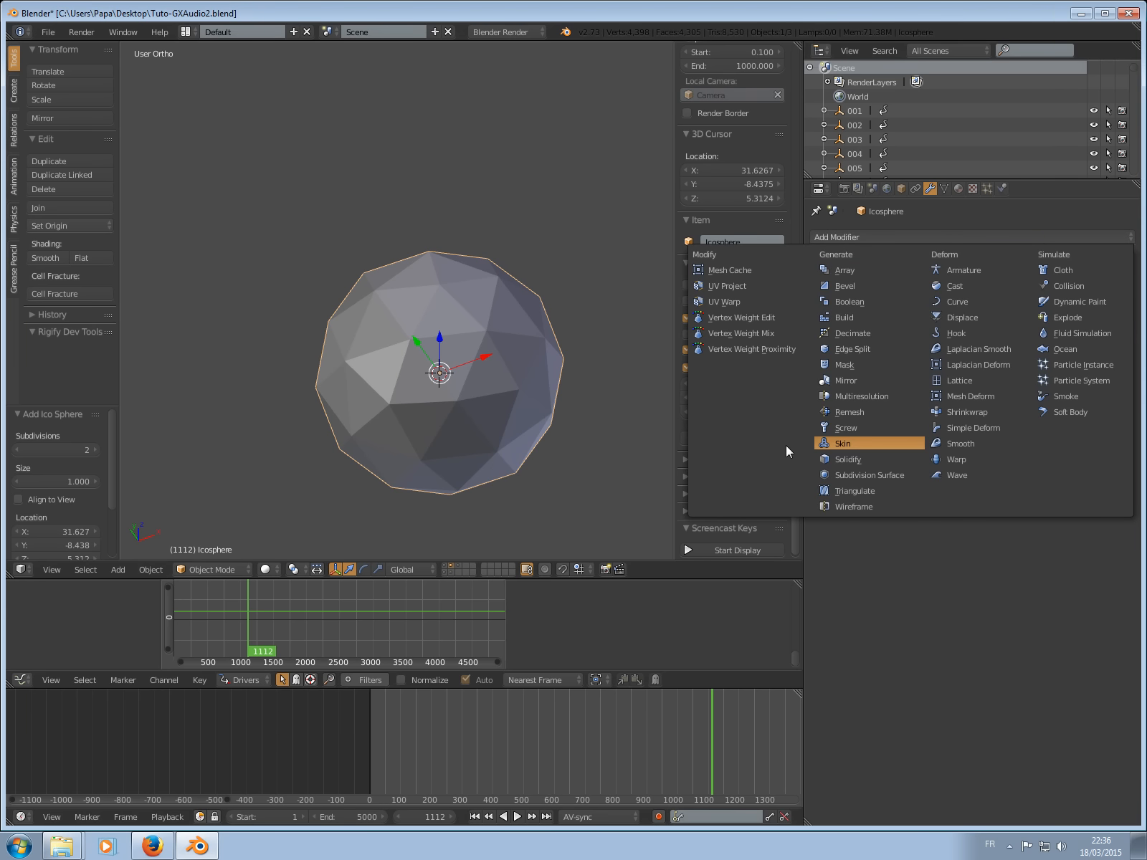
pyautogui.click(859, 475)
pyautogui.tripleClick(963, 338)
pyautogui.scroll(2, 547, 366)
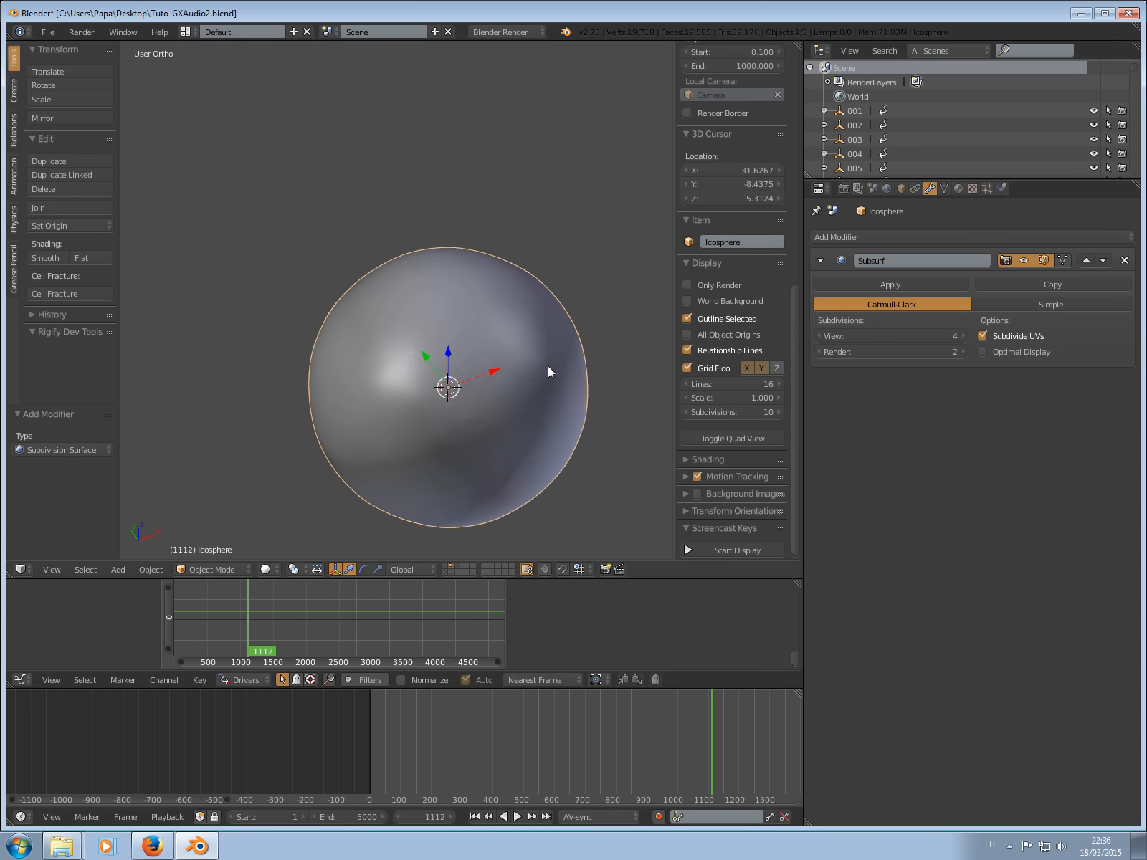
pyautogui.moveTo(547, 366)
pyautogui.mouseDown(button='middle')
pyautogui.moveTo(529, 329)
pyautogui.moveTo(508, 341)
pyautogui.moveTo(494, 331)
pyautogui.moveTo(528, 354)
pyautogui.mouseUp(button='middle')
pyautogui.scroll(-3, 526, 326)
pyautogui.scroll(2, 472, 300)
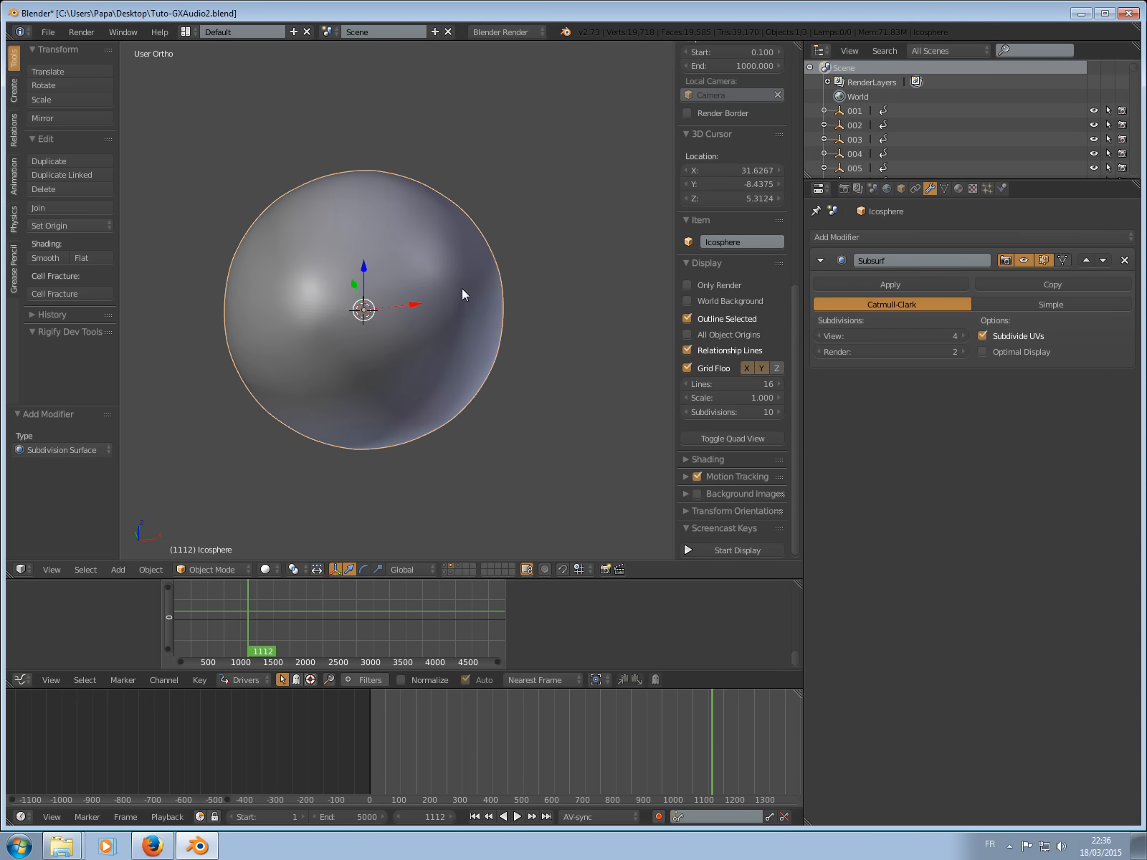
pyautogui.scroll(-2, 502, 301)
# Delete all the icosphere's vertices and add a cube in the same object as its replacement mesh.
pyautogui.press('Tab')
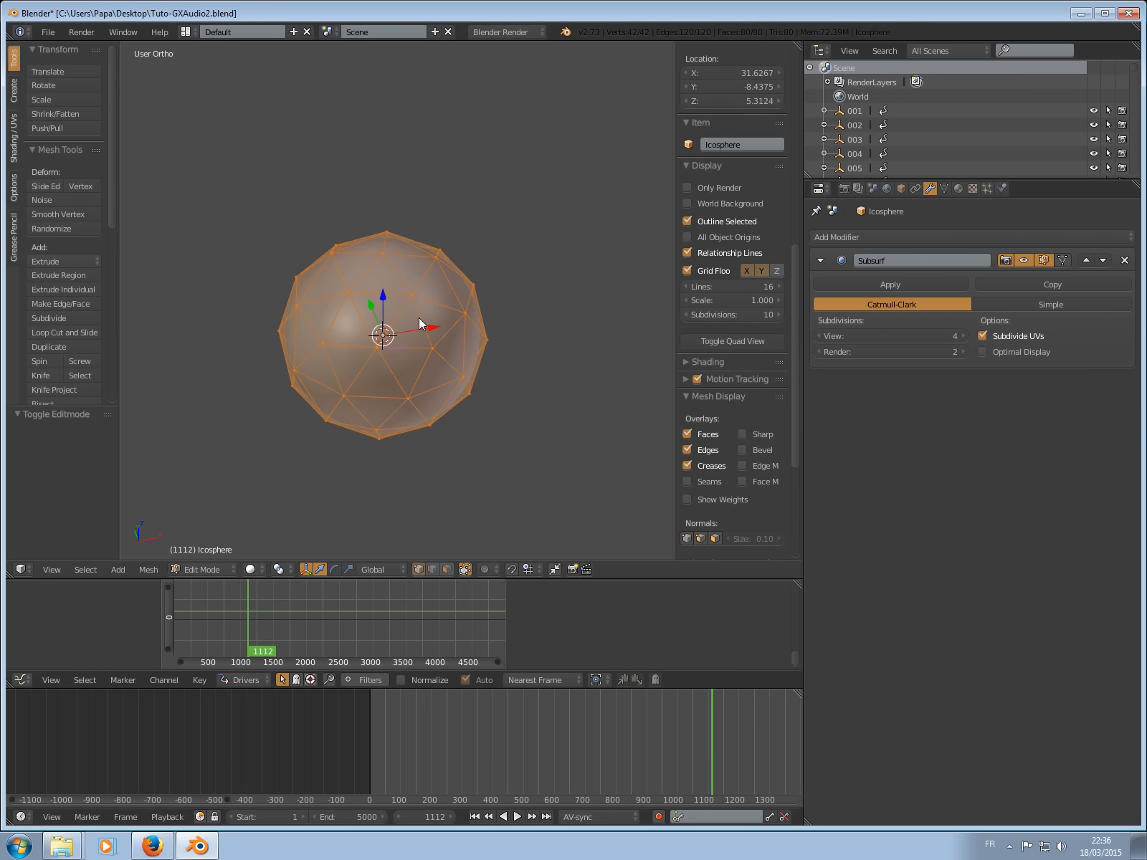
pyautogui.press('x')
pyautogui.click(417, 319)
pyautogui.hotkey('shift', 'a')
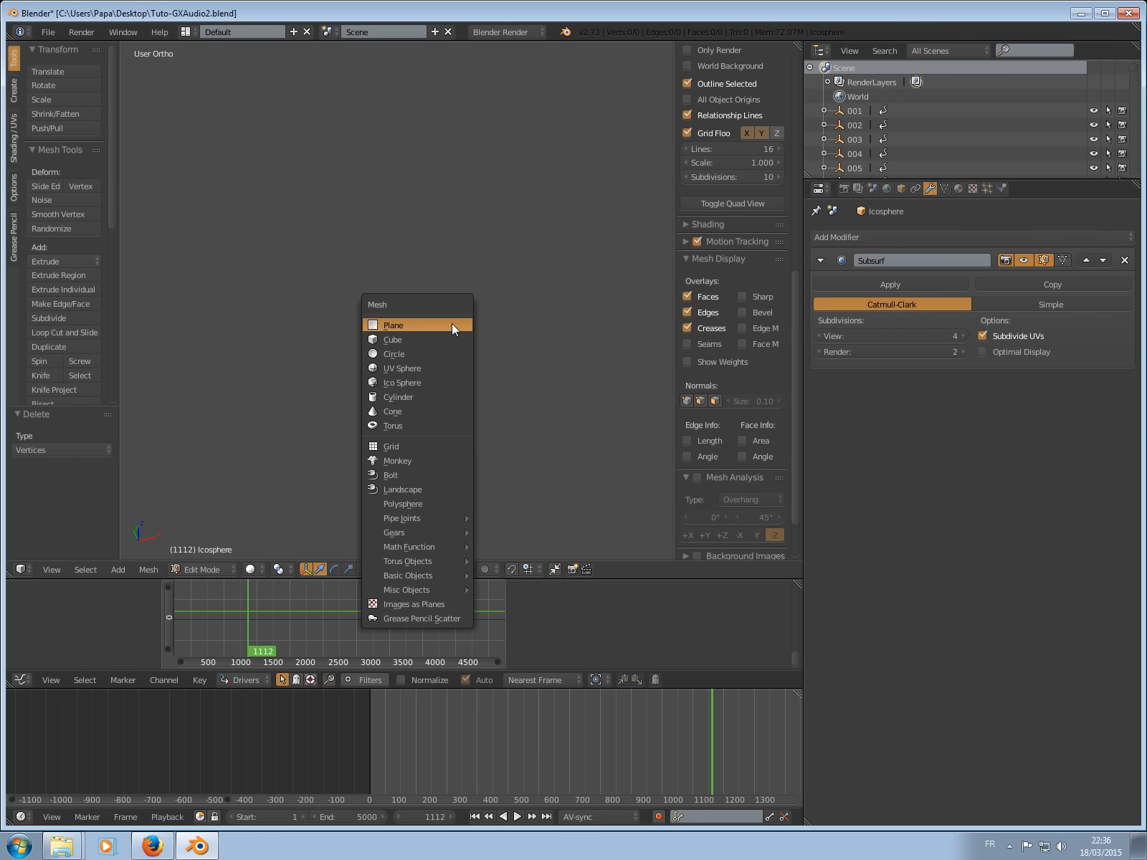
pyautogui.click(445, 338)
pyautogui.scroll(2, 454, 342)
pyautogui.moveTo(454, 342); pyautogui.dragTo(480, 335, button='middle')
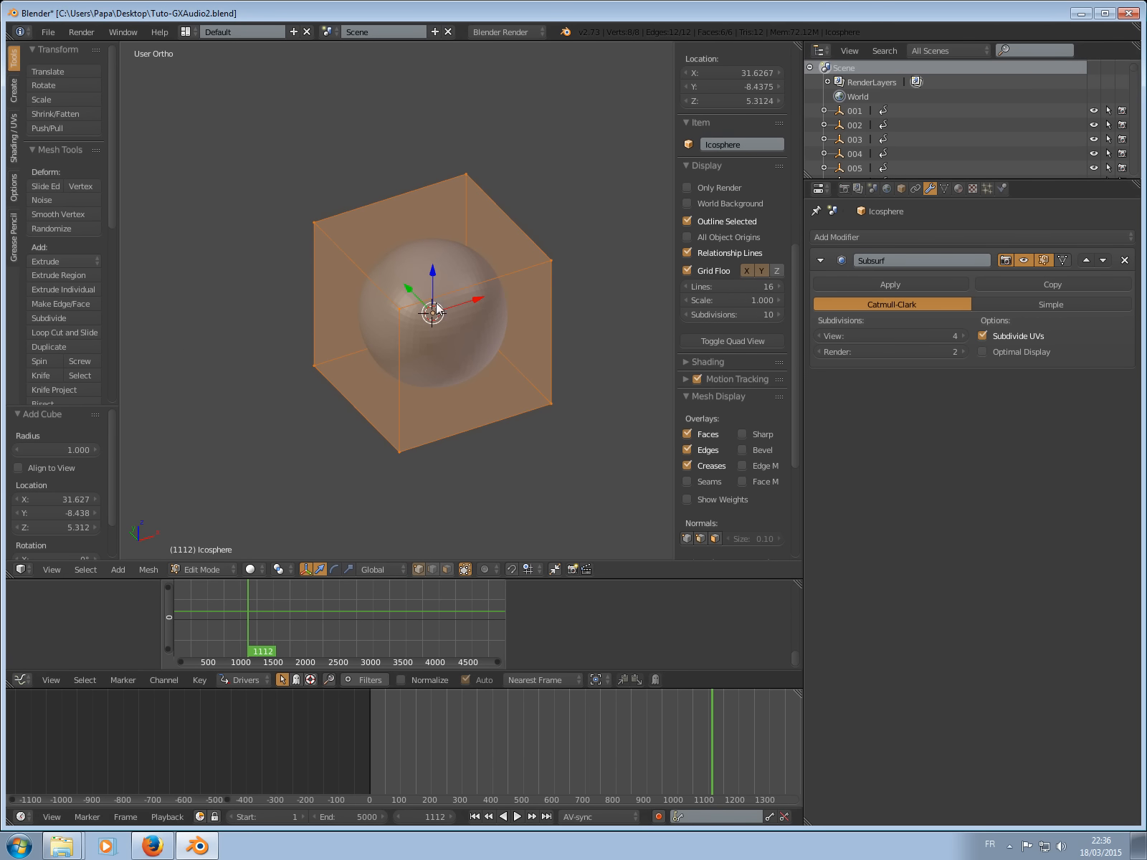
# Add a Cast modifier of type Sphere to the subdivided cube object and set its factor to 1.
pyautogui.press('Tab')
pyautogui.scroll(2, 528, 337)
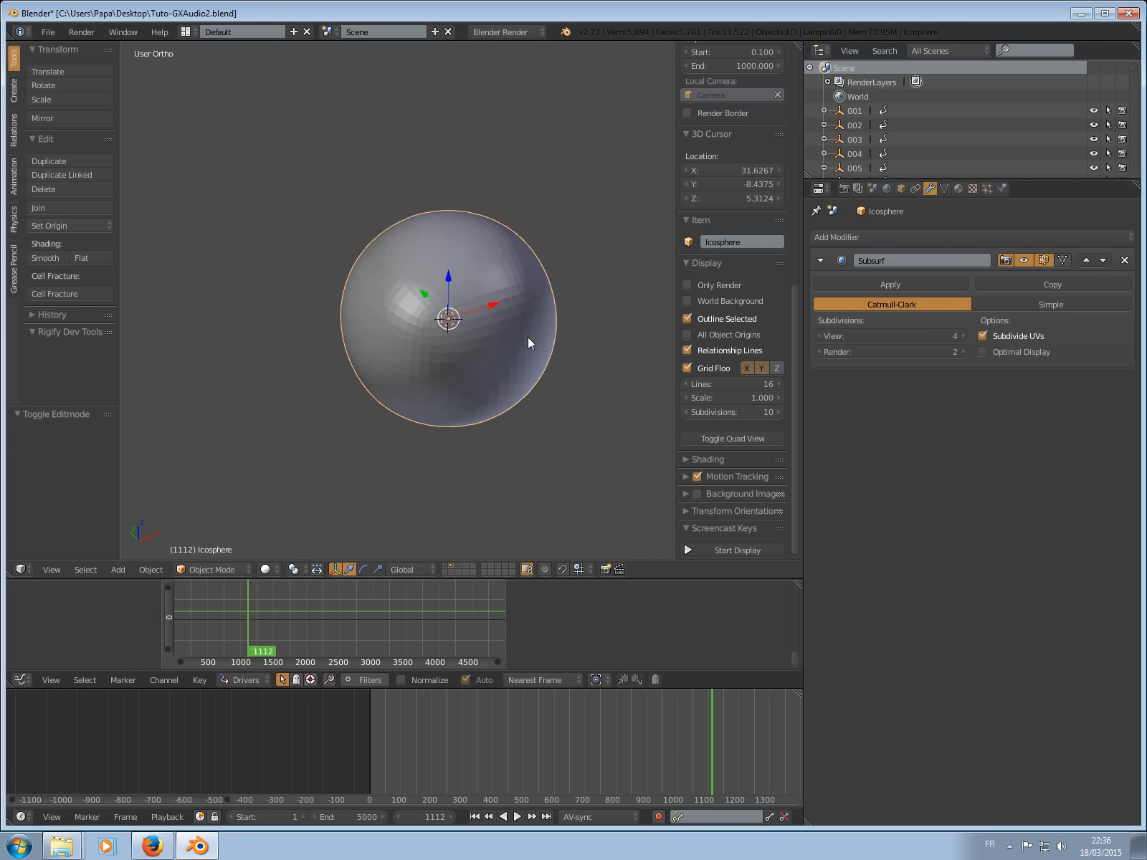
pyautogui.scroll(-1, 528, 337)
pyautogui.press('KP_1')
pyautogui.keyDown('shift'); pyautogui.moveTo(407, 176); pyautogui.dragTo(547, 285, button='middle'); pyautogui.keyUp('shift')
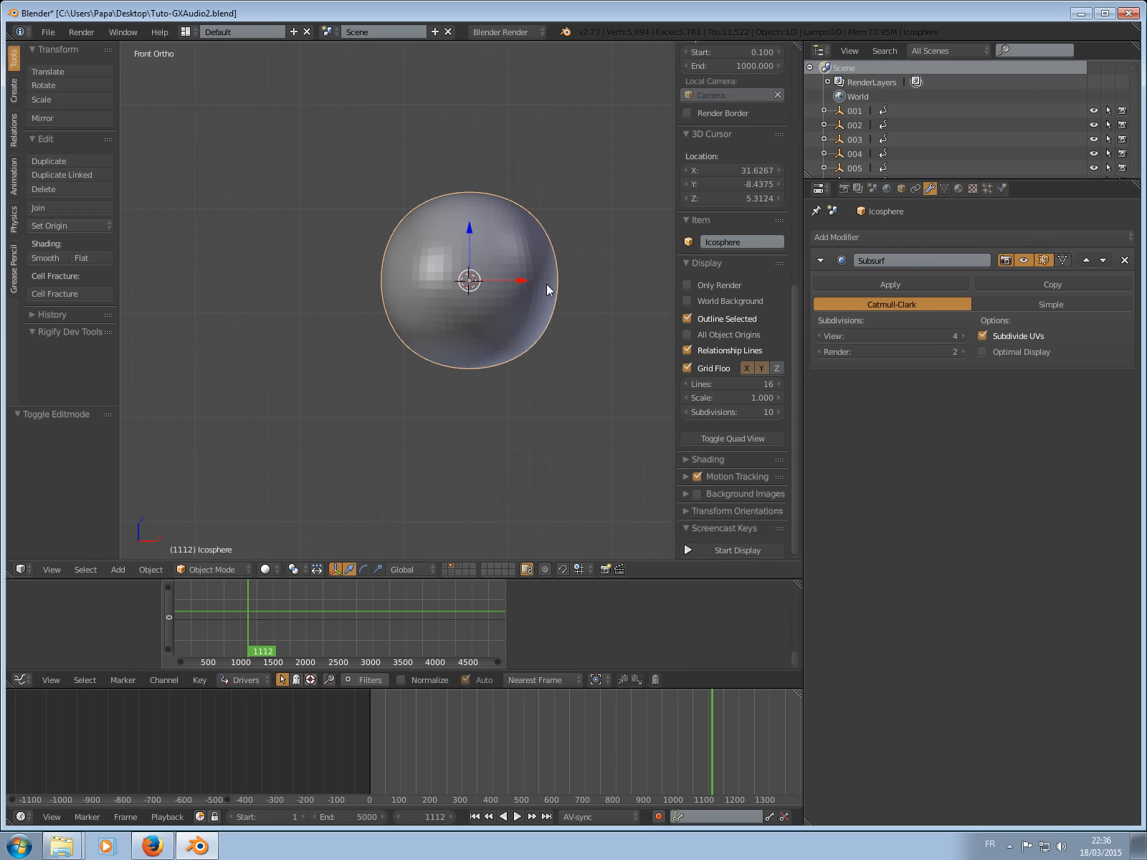
pyautogui.click(911, 236)
pyautogui.click(962, 289)
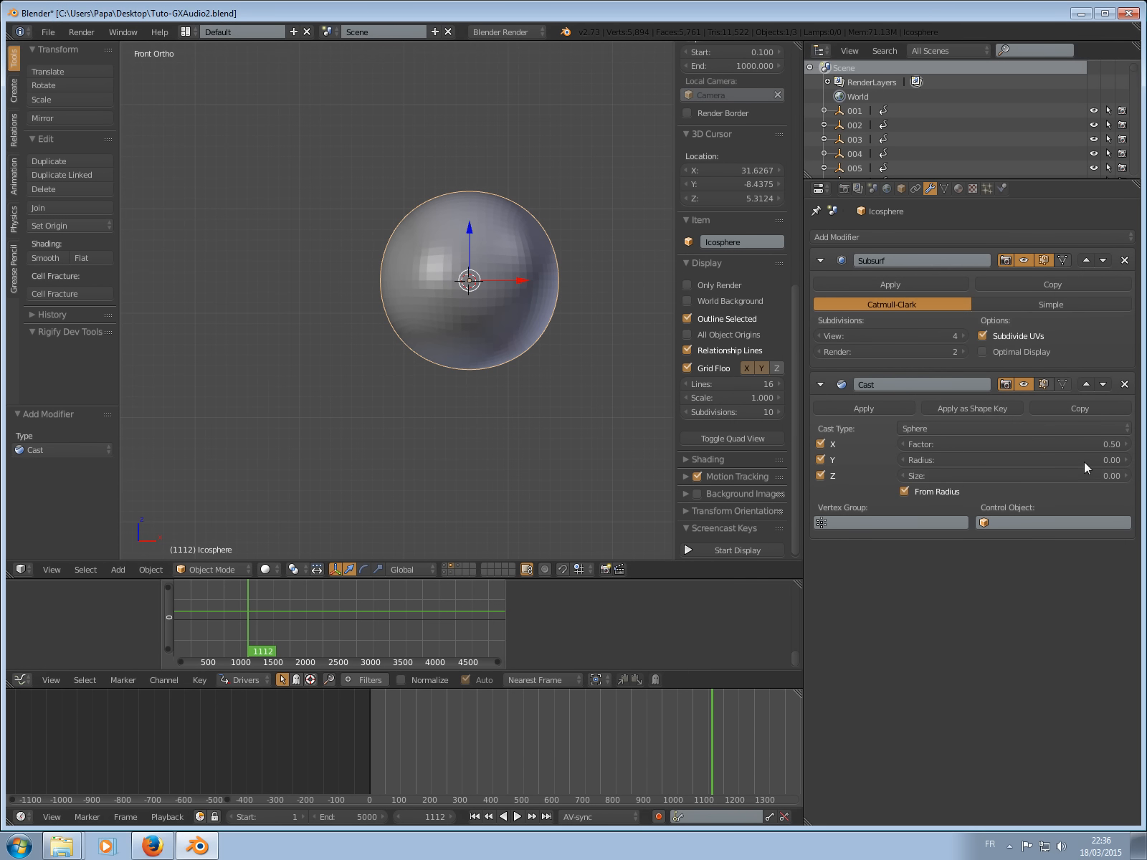
pyautogui.click(1076, 442)
pyautogui.write('1')
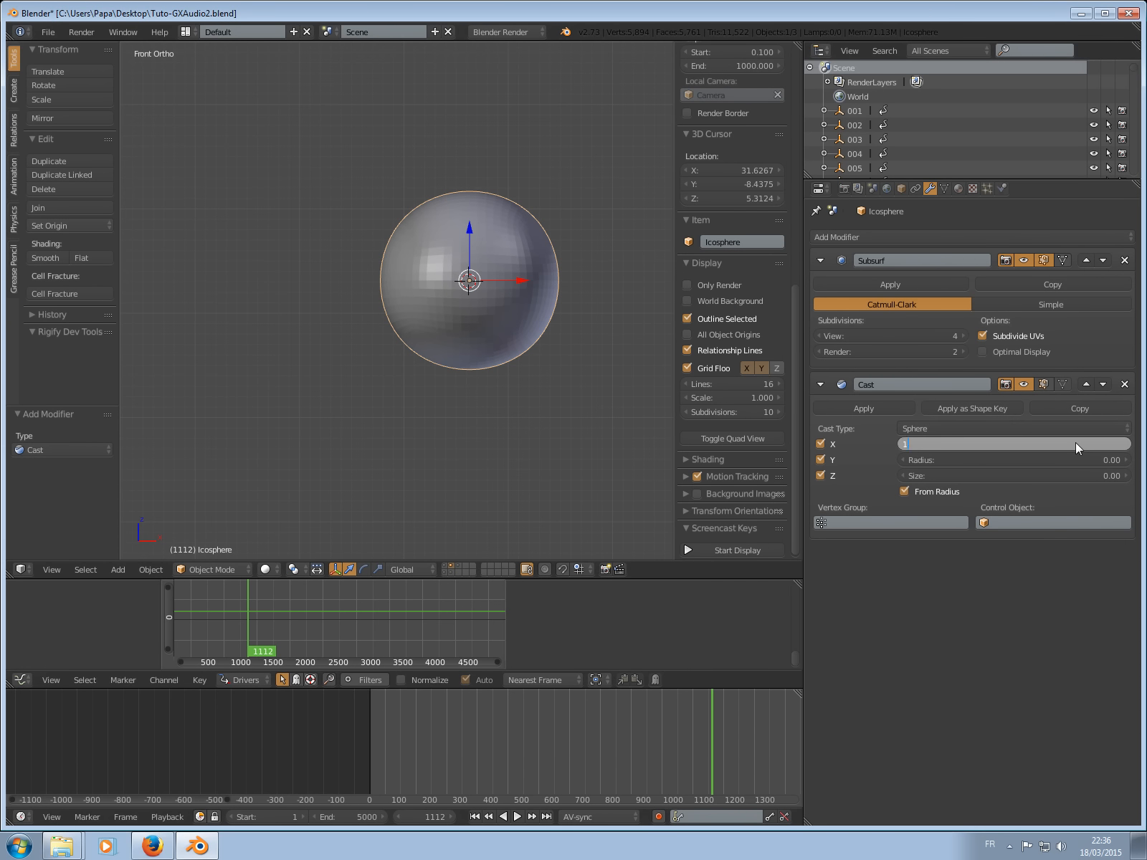
pyautogui.press('Return')
# Examine the roundness and facets of the cast sphere from an angled view, near and far.
pyautogui.scroll(-4, 621, 258)
pyautogui.moveTo(411, 240); pyautogui.dragTo(453, 269, button='middle')
pyautogui.scroll(5, 460, 273)
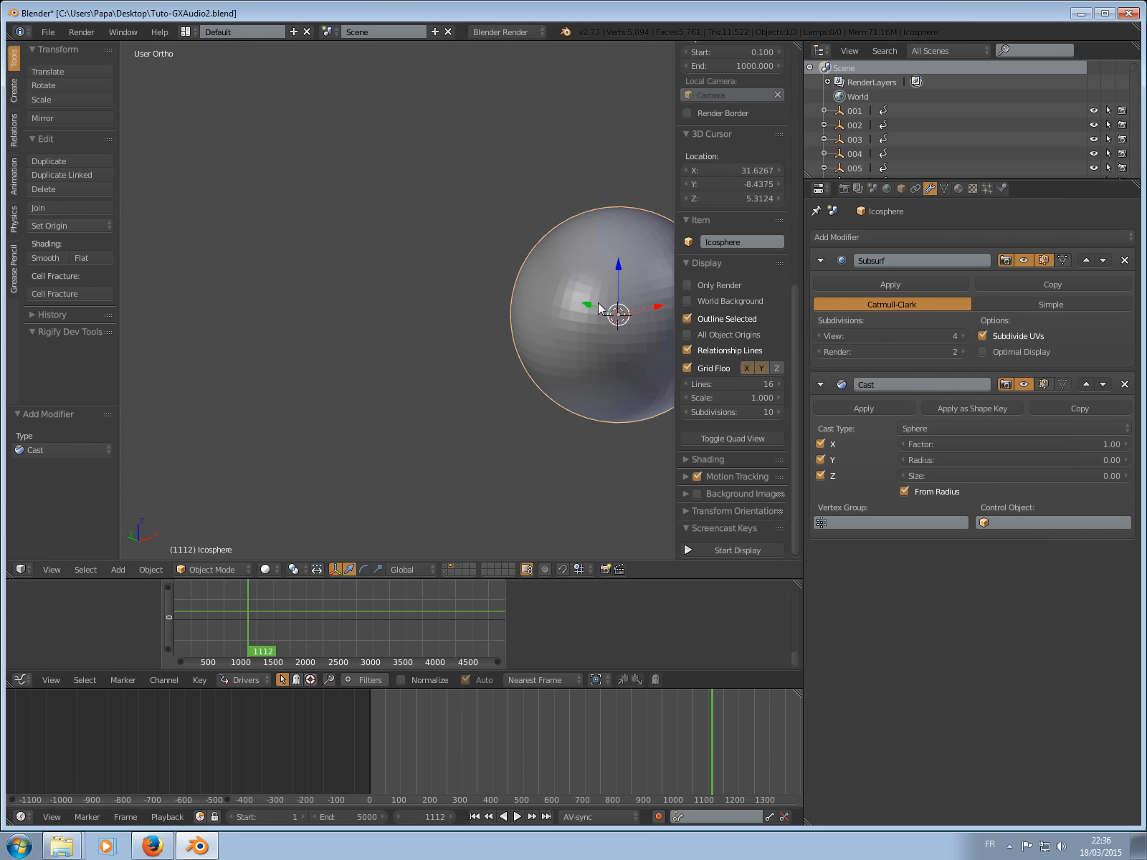
pyautogui.keyDown('shift'); pyautogui.moveTo(618, 314); pyautogui.dragTo(403, 327, button='middle'); pyautogui.keyUp('shift')
pyautogui.scroll(1, 416, 332)
pyautogui.scroll(2, 416, 333)
pyautogui.scroll(-3, 460, 260)
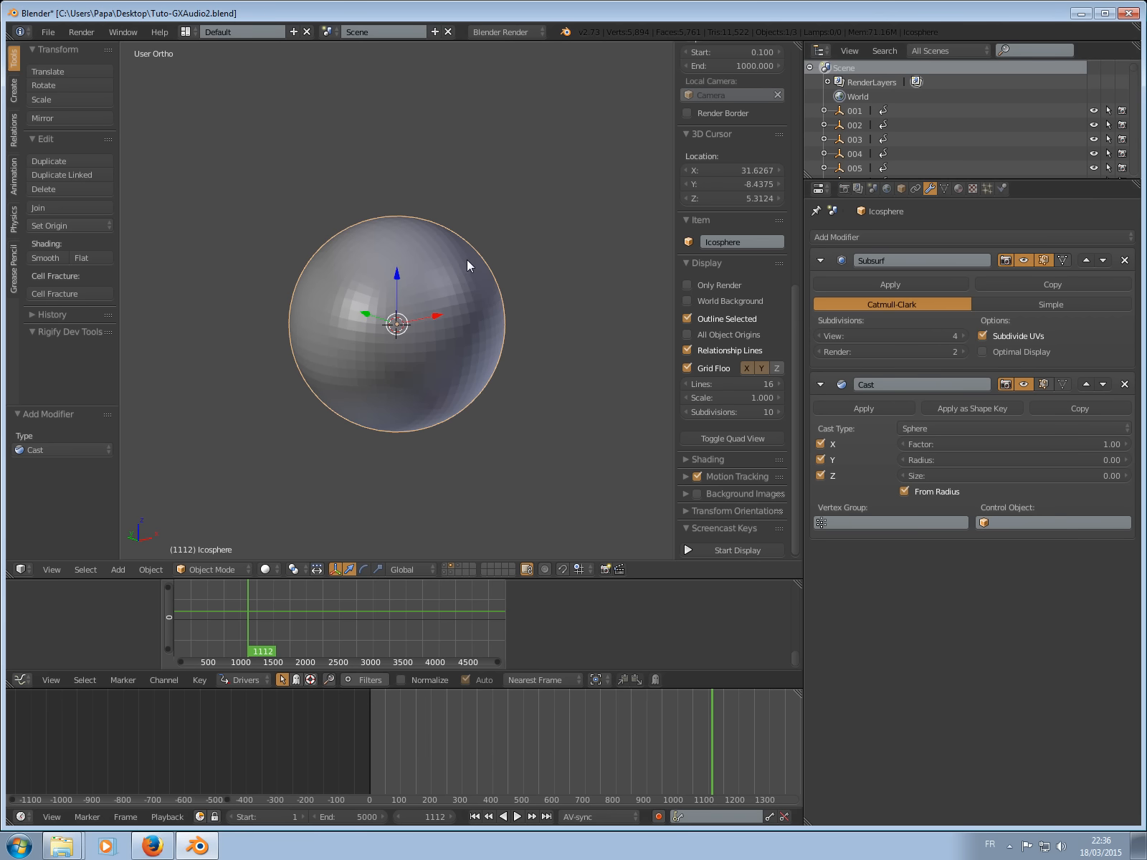
pyautogui.scroll(4, 480, 287)
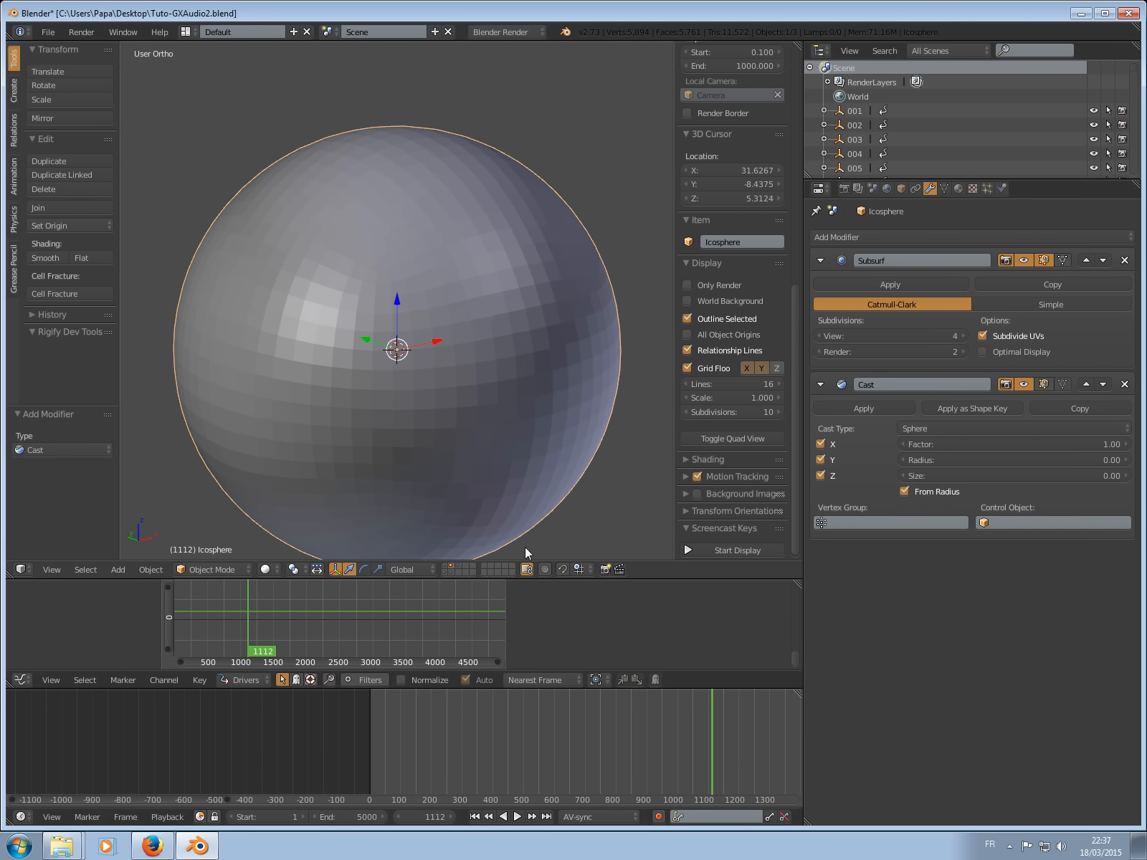
pyautogui.scroll(-3, 488, 327)
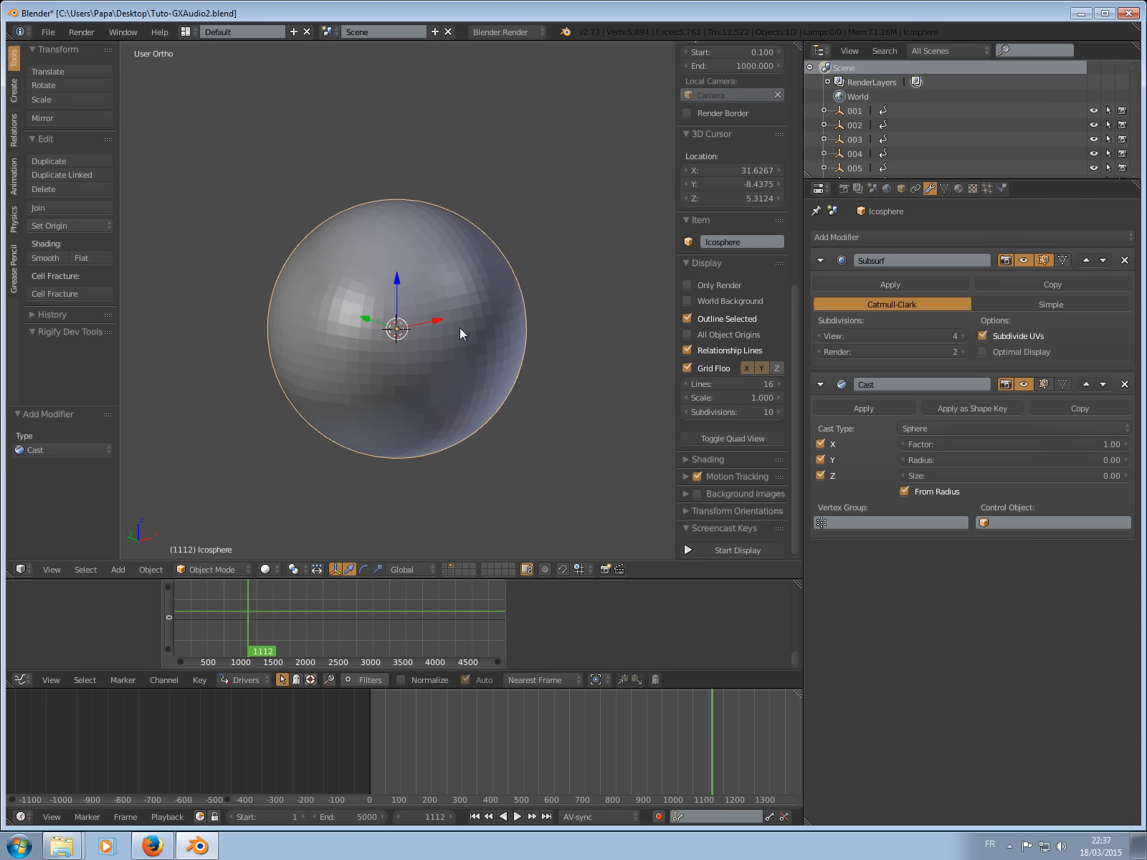
# Delete the cast sphere object and add a new cube at the 3D cursor.
pyautogui.press('Tab')
pyautogui.press('Tab')
pyautogui.press('x')
pyautogui.click(430, 323)
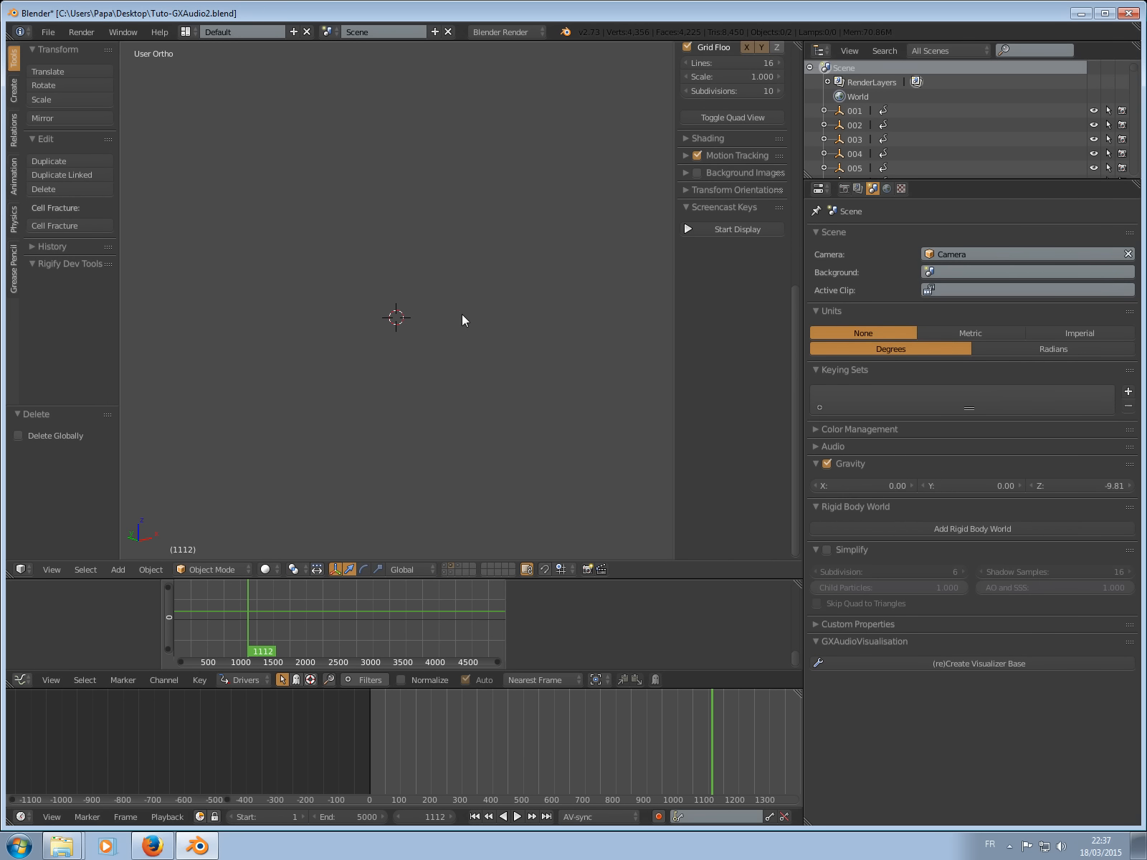
pyautogui.hotkey('shift', 'a')
pyautogui.moveTo(446, 324)
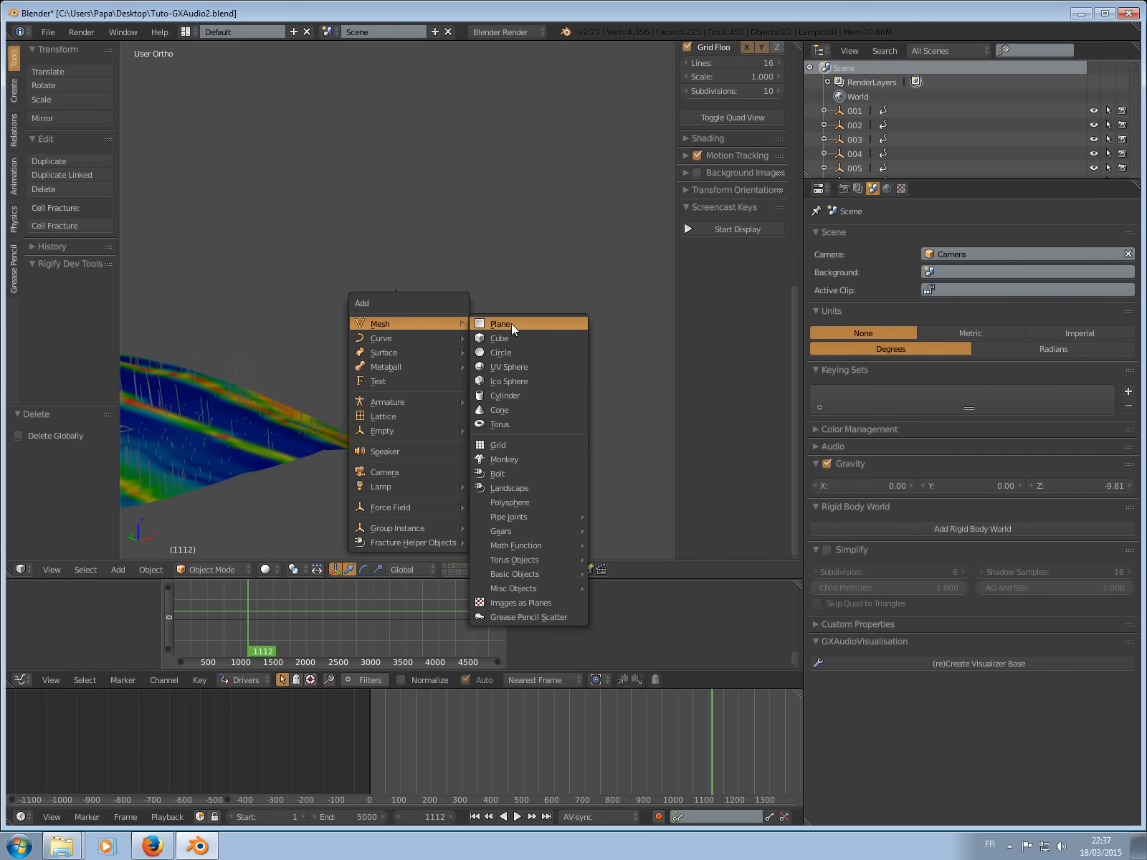
pyautogui.click(501, 340)
# Subdivide the whole mesh of the new cube once and return to Object Mode.
pyautogui.press('Tab')
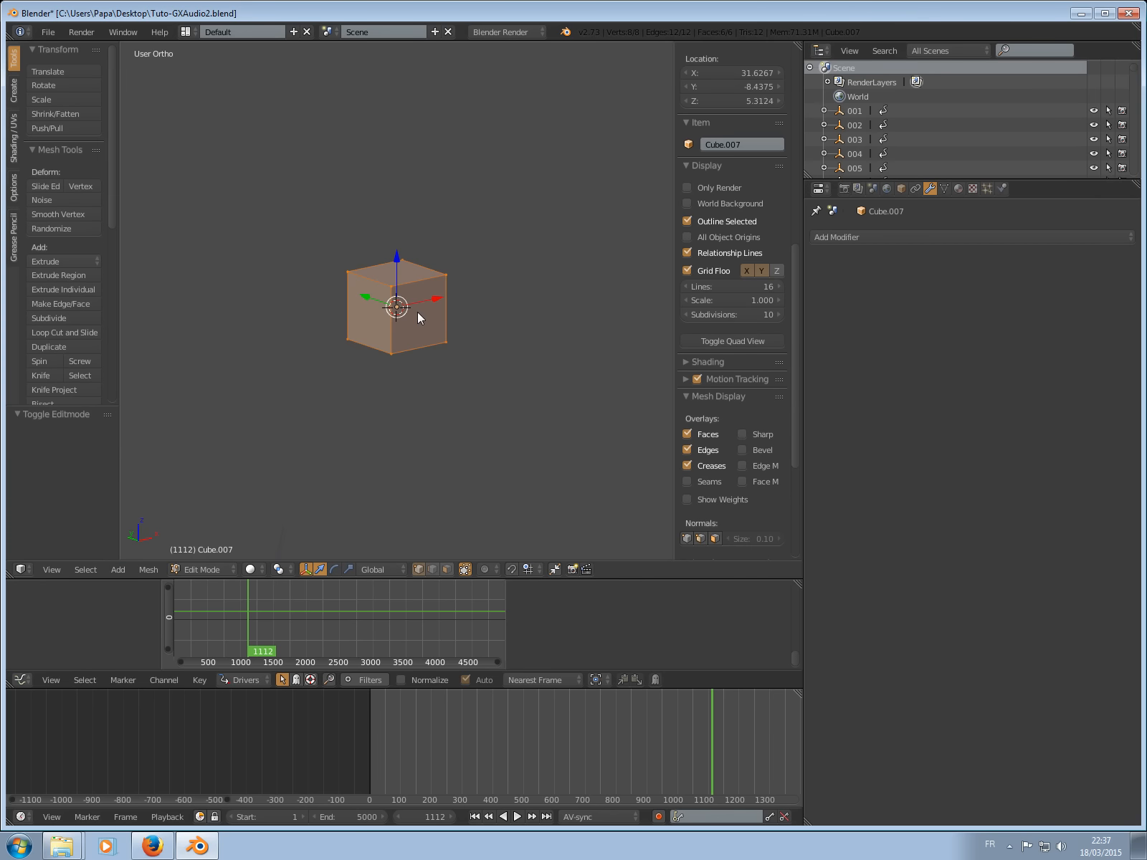
pyautogui.press('w')
pyautogui.click(418, 312)
pyautogui.press('Tab')
# Add a Cast modifier of type Sphere with factor 0.50 to the cube and give it smooth shading.
pyautogui.click(984, 236)
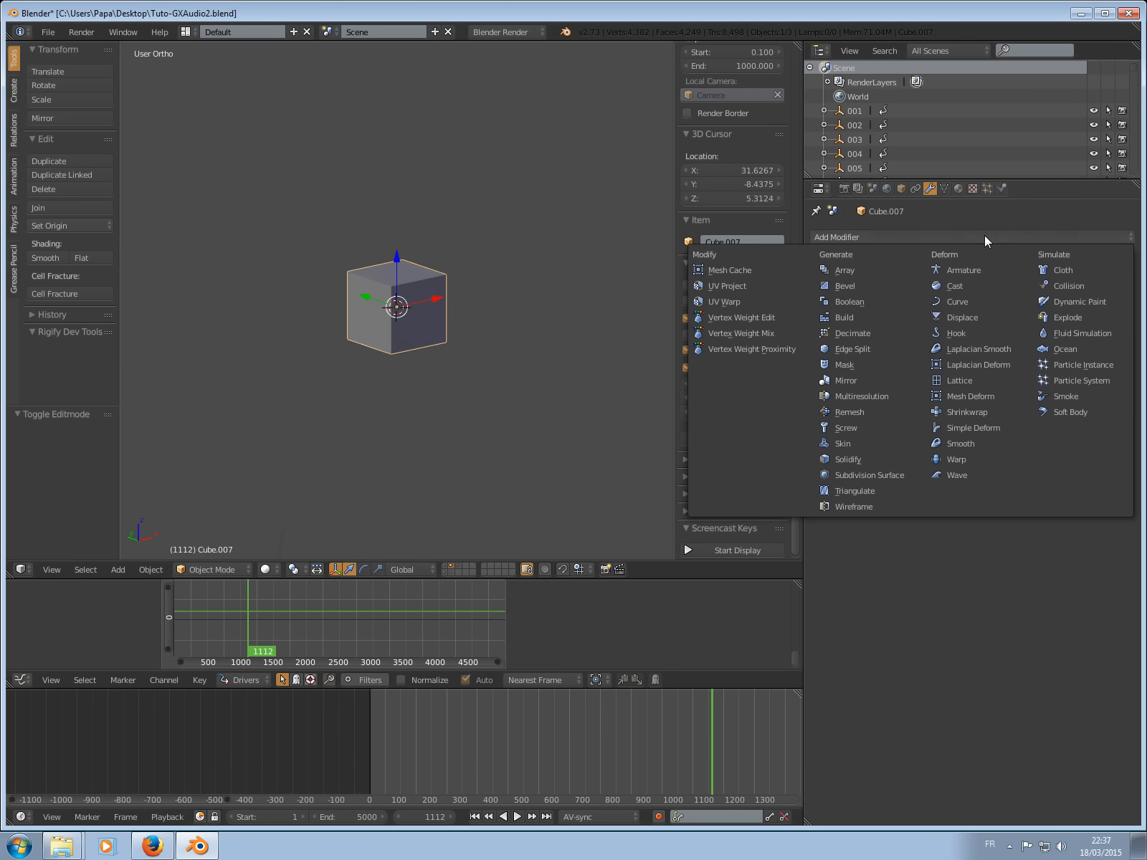
pyautogui.click(955, 284)
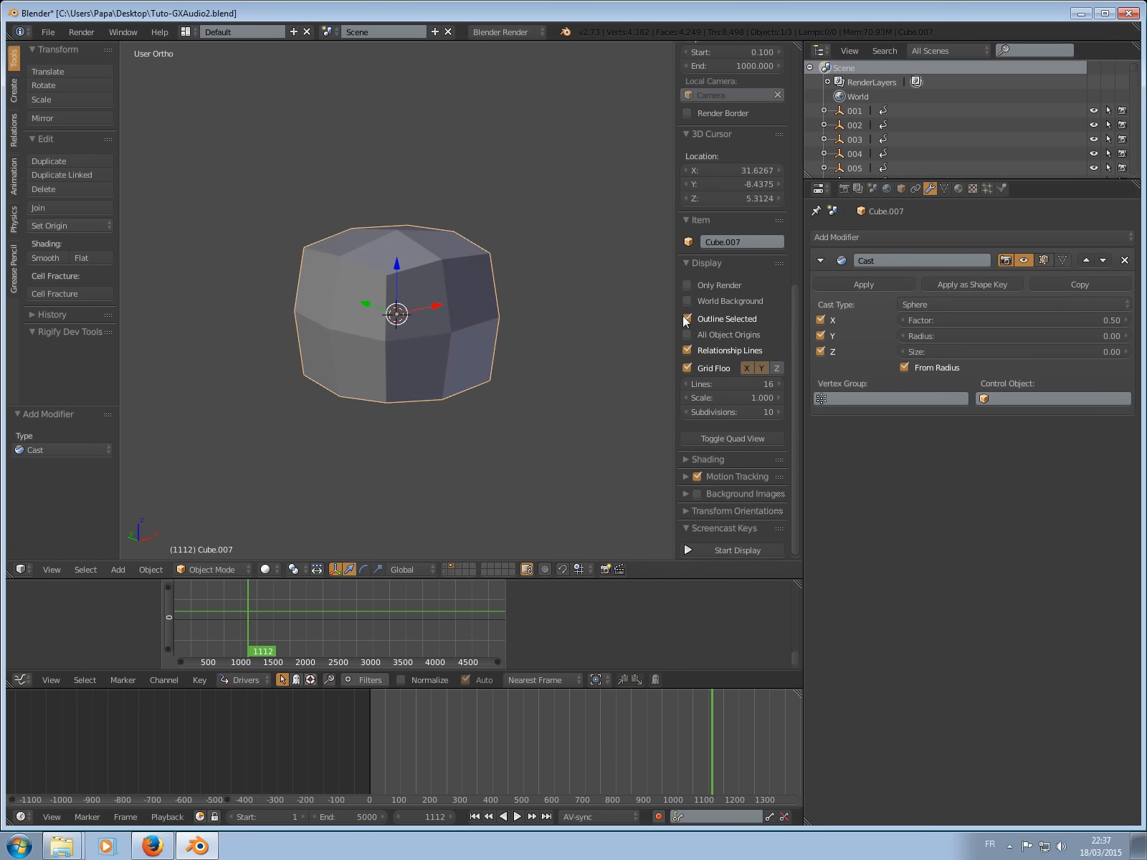
pyautogui.click(1129, 321)
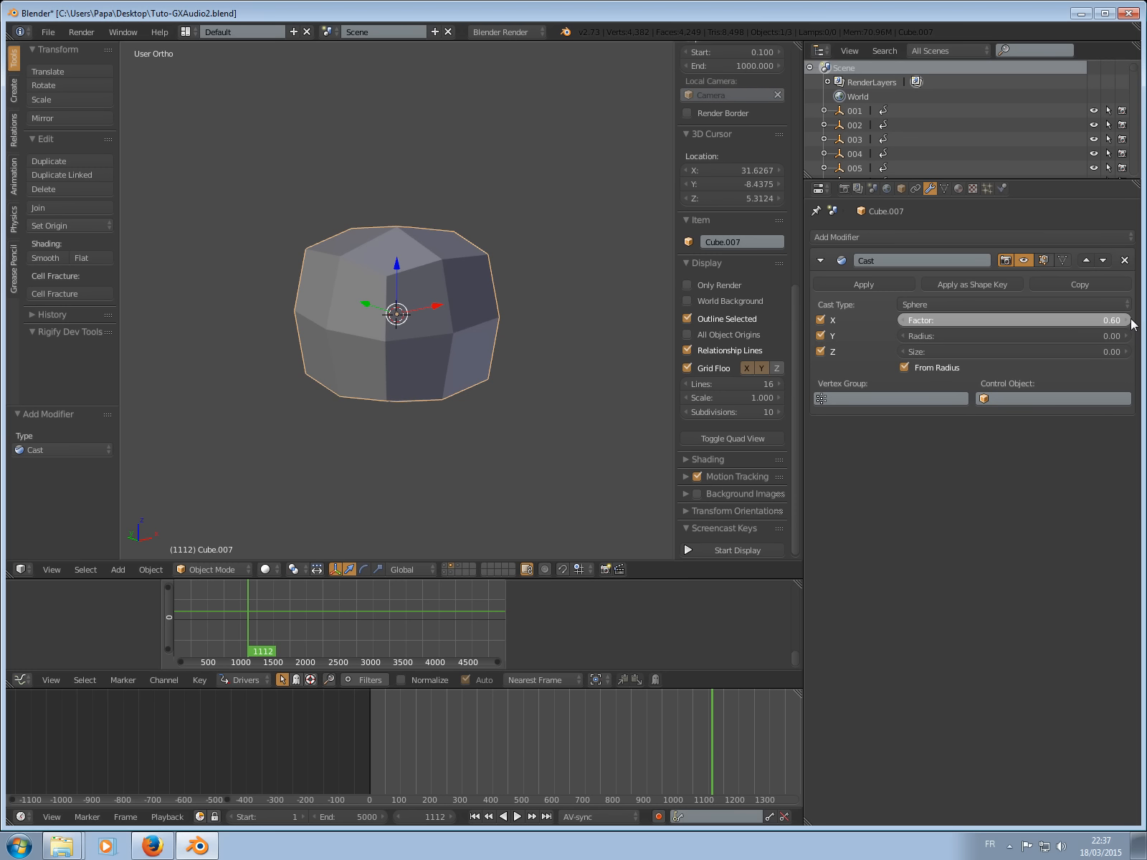
pyautogui.hotkey('ctrl', 'z')
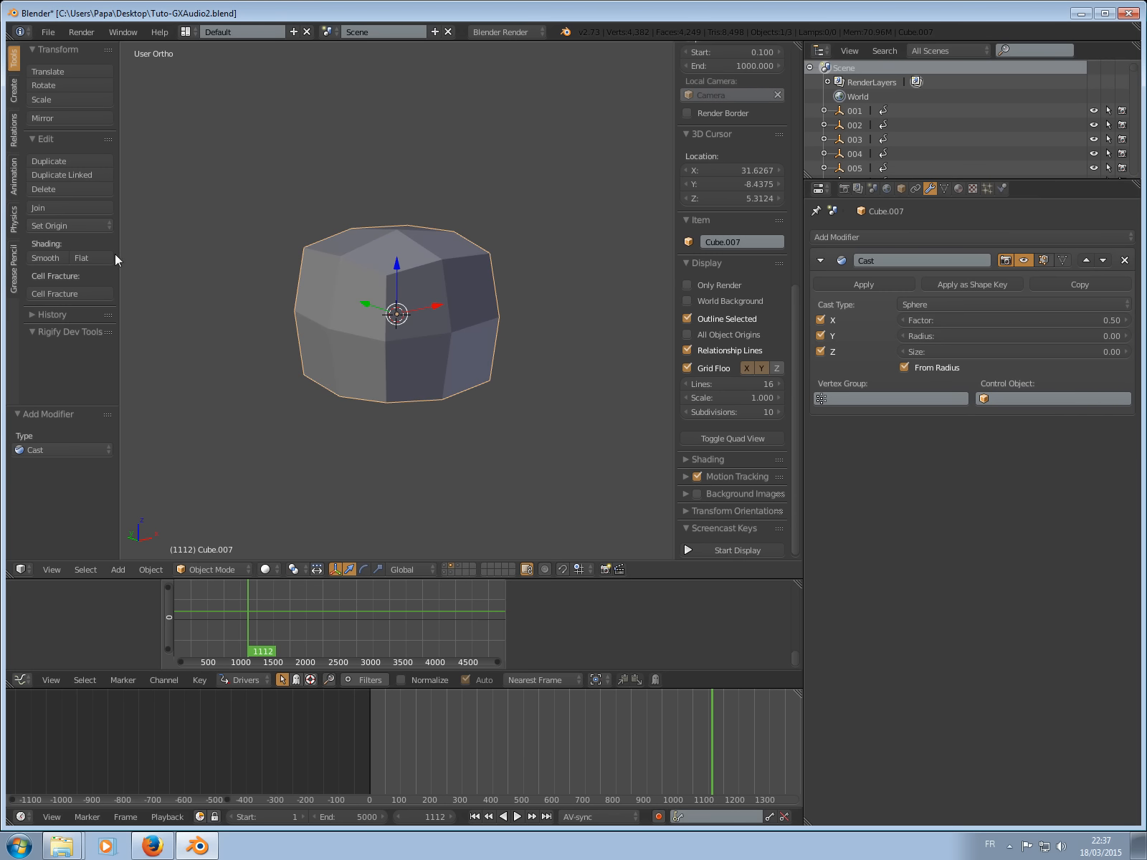
pyautogui.click(47, 258)
pyautogui.scroll(-8, 337, 230)
pyautogui.press('Tab')
pyautogui.press('Tab')
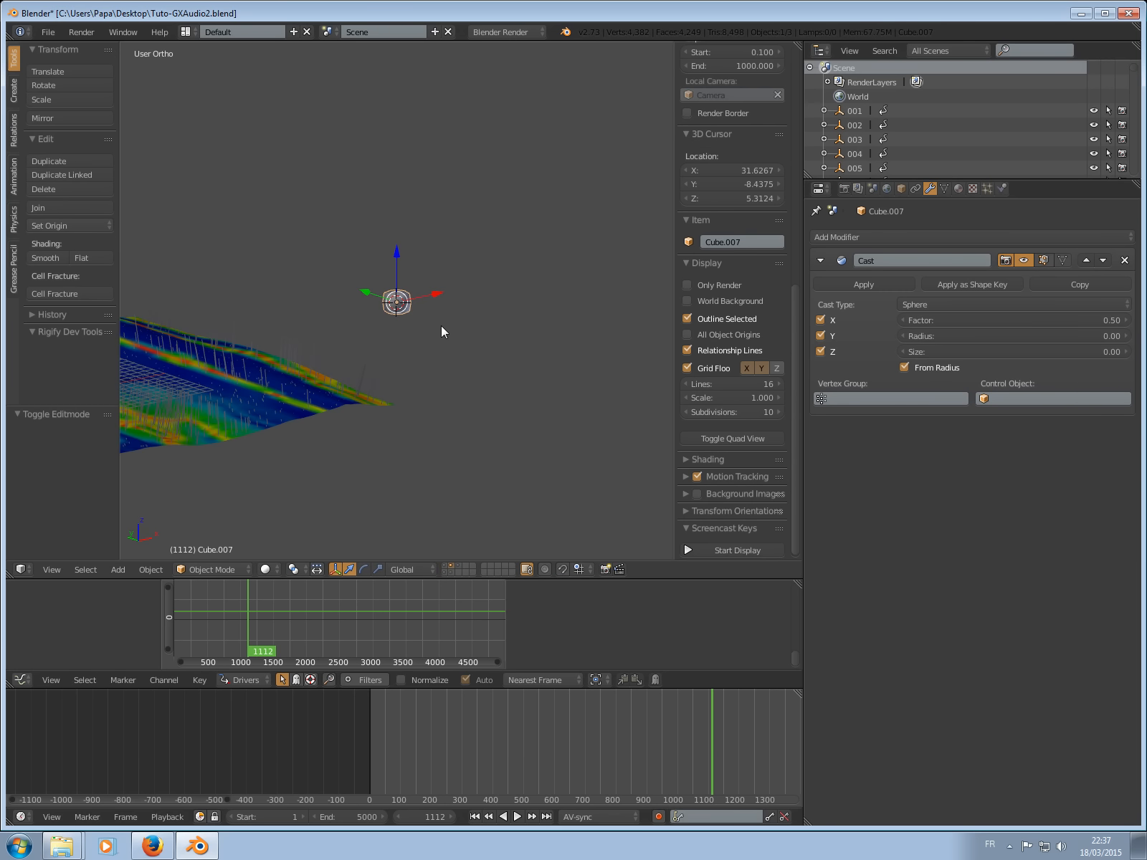
# Select the nuages plane and make its hair particle system render as Object.
pyautogui.keyDown('shift'); pyautogui.moveTo(441, 326); pyautogui.dragTo(552, 280, button='middle'); pyautogui.keyUp('shift')
pyautogui.rightClick(466, 292)
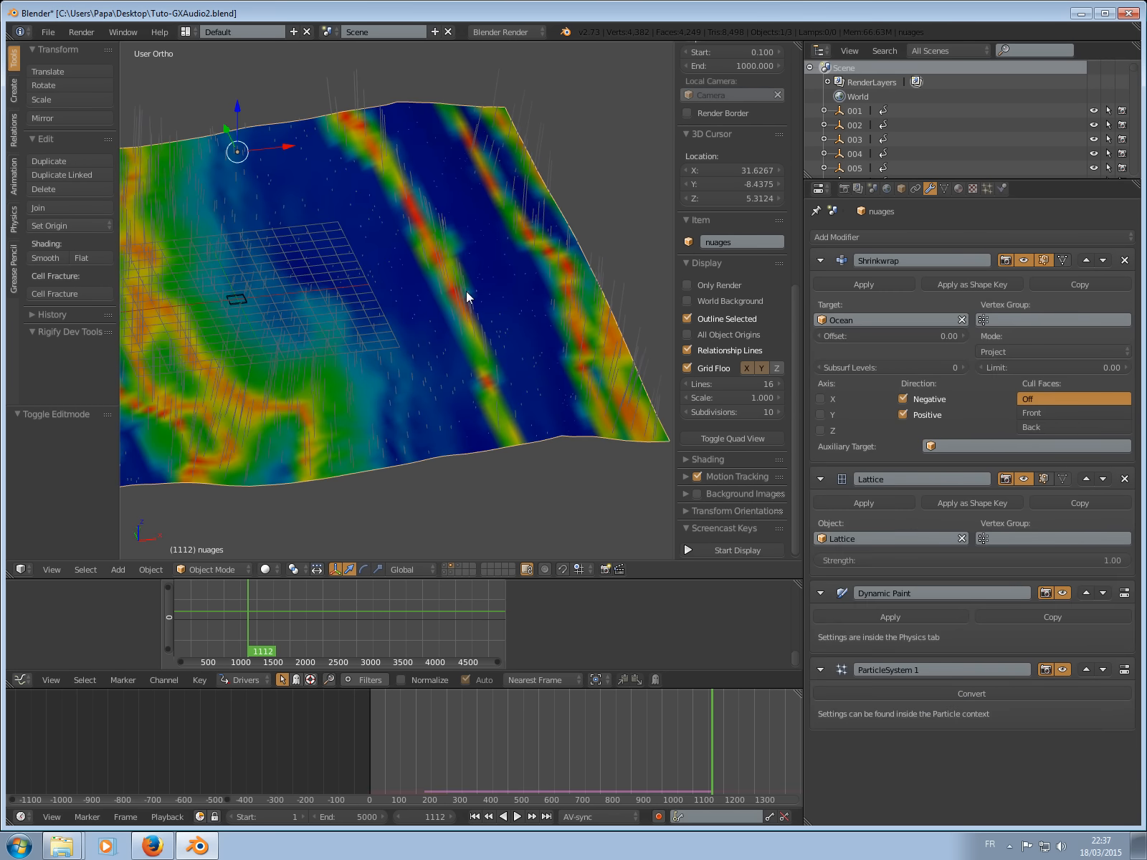
pyautogui.click(987, 188)
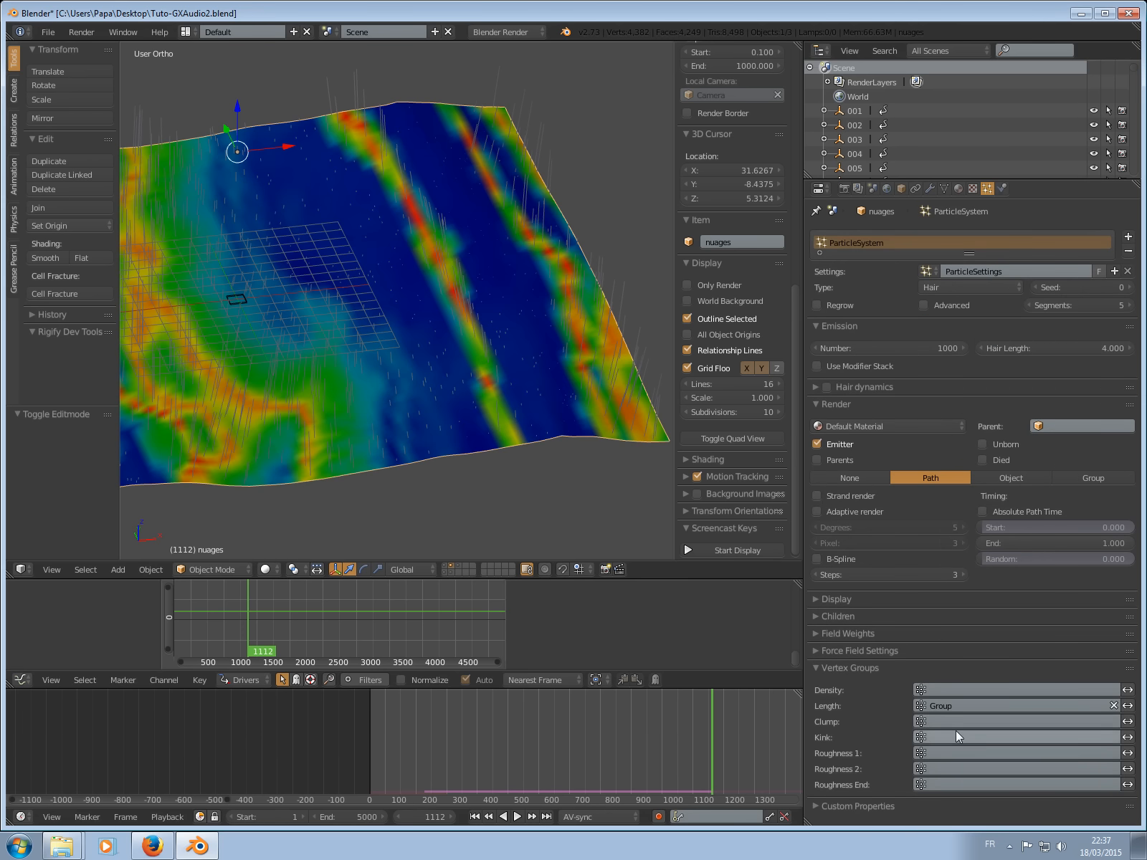
pyautogui.click(1013, 478)
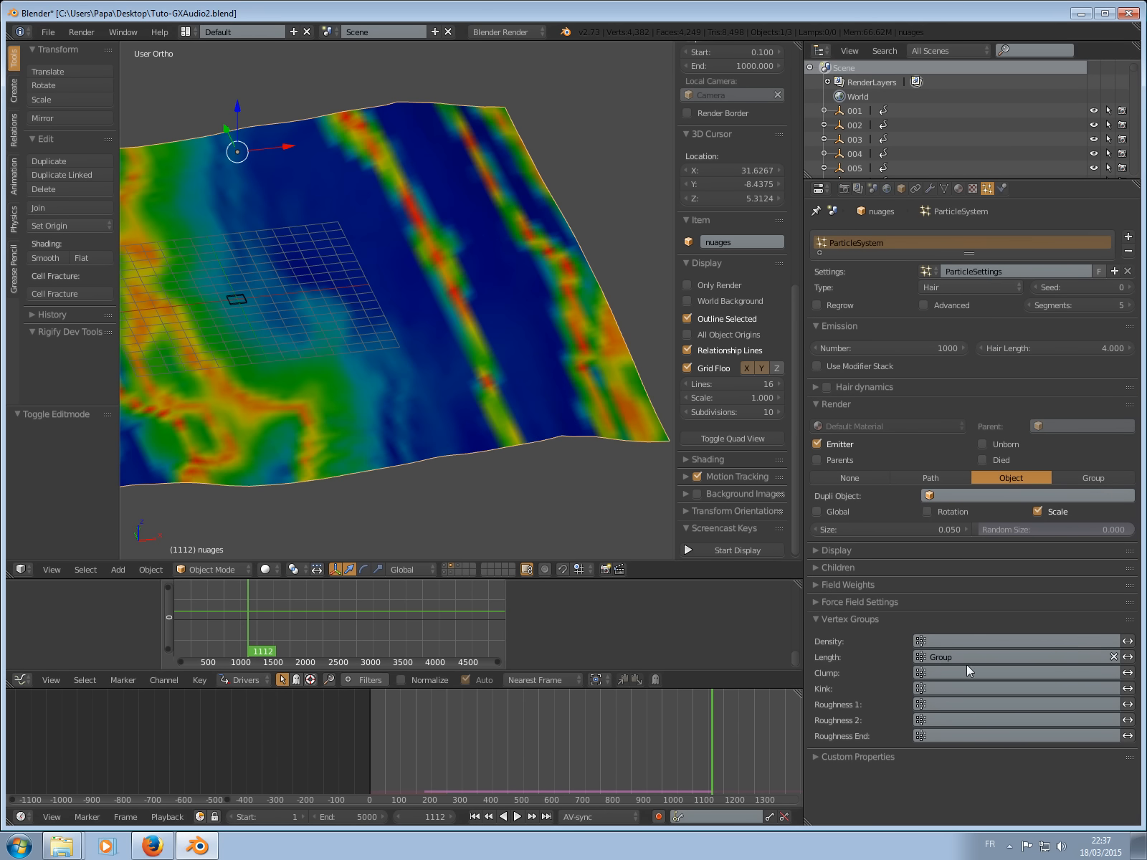
pyautogui.click(984, 495)
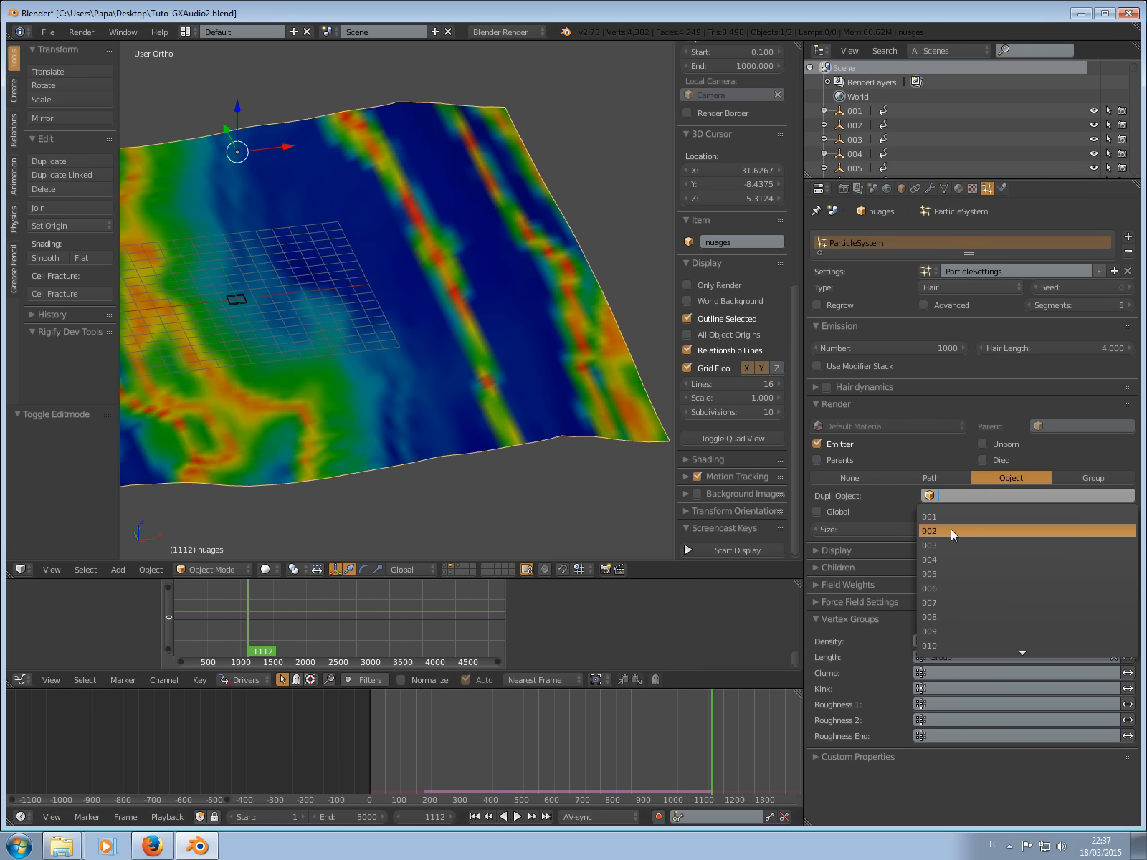
pyautogui.write('cub')
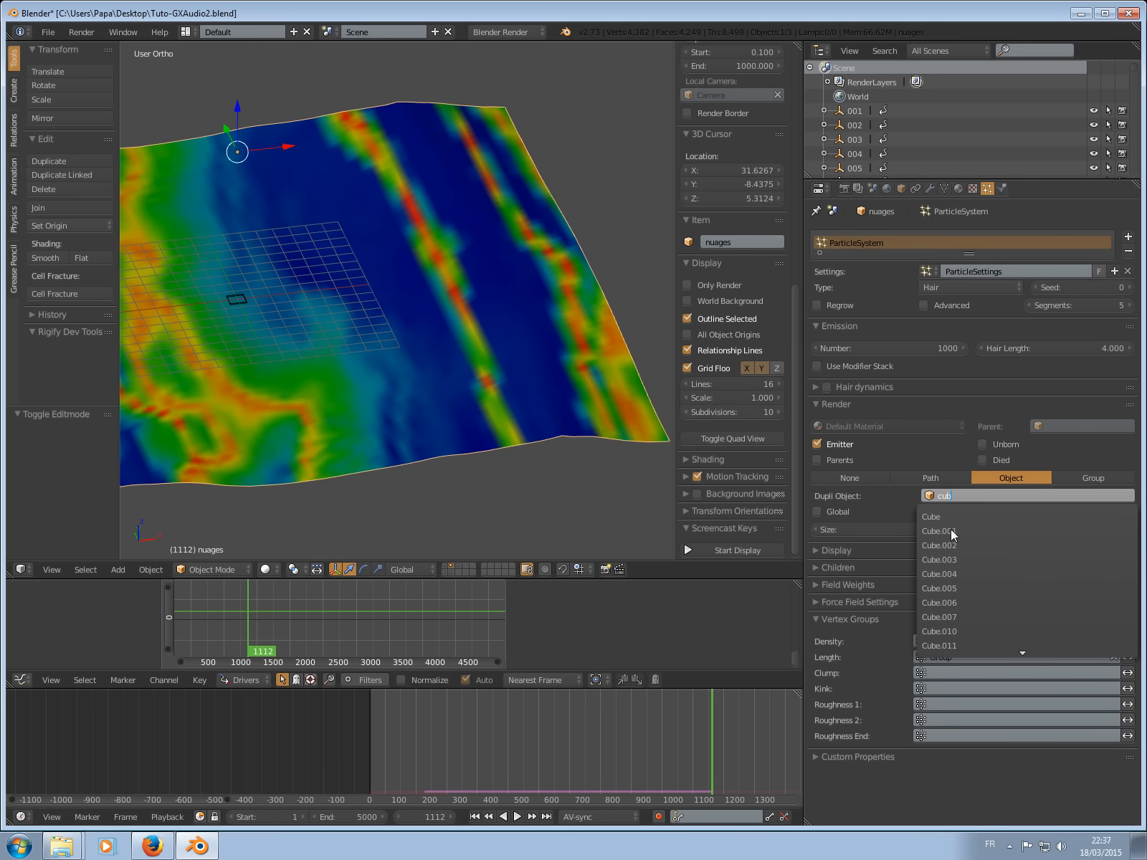
pyautogui.click(510, 331)
# Rename the rounded cube beside the nuages plane as "cloud".
pyautogui.scroll(-4, 569, 383)
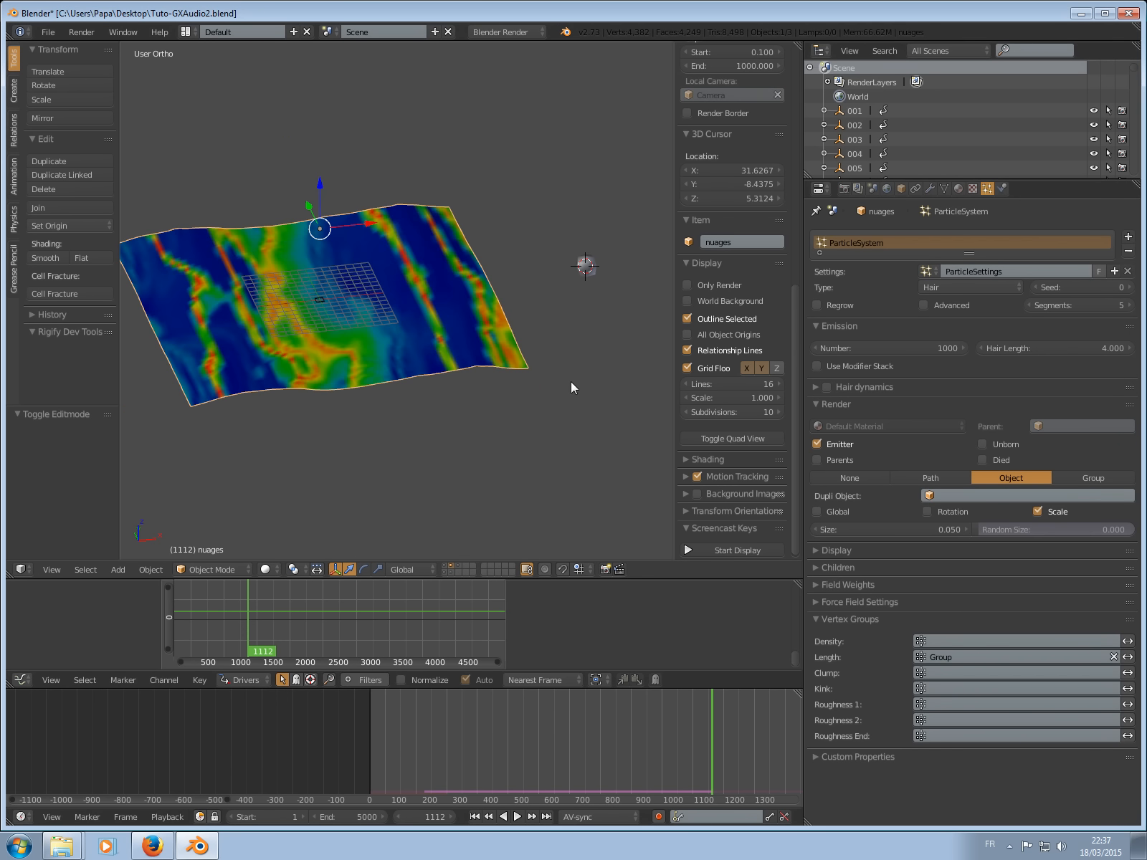
pyautogui.scroll(5, 555, 382)
pyautogui.rightClick(571, 280)
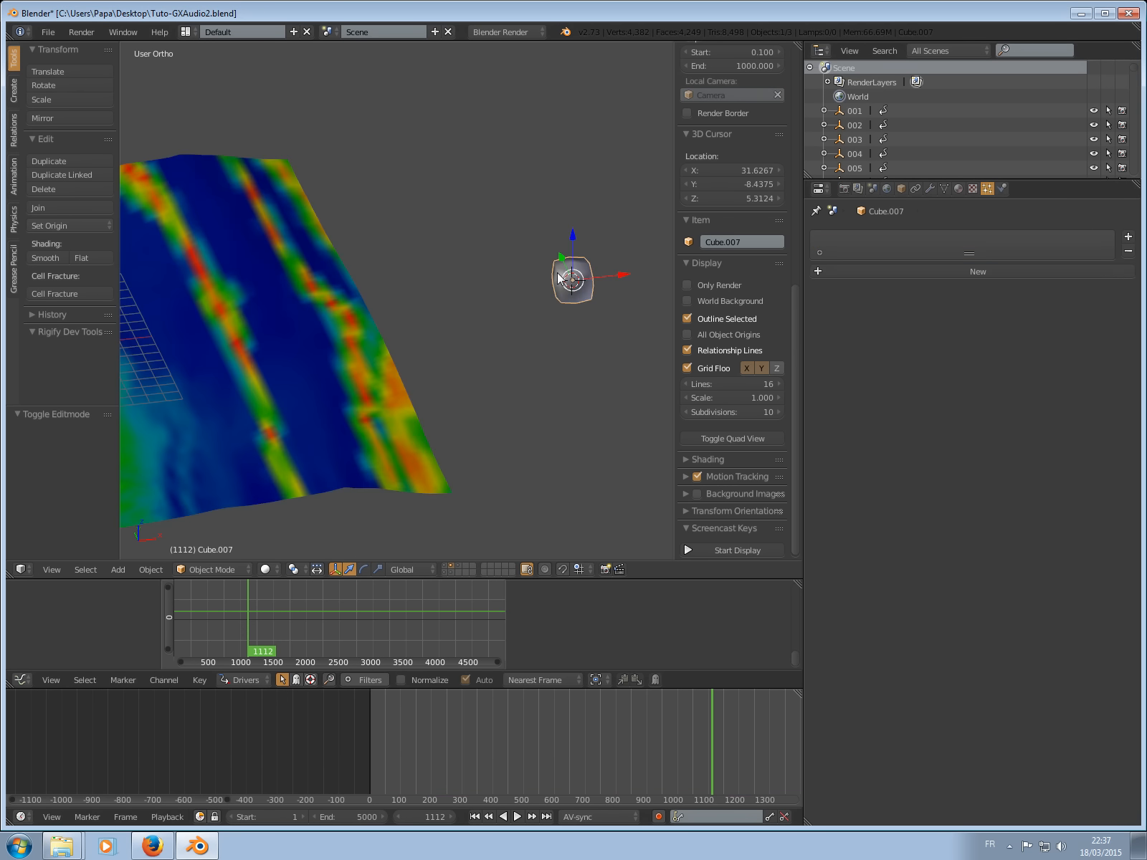
pyautogui.click(727, 243)
pyautogui.write('cloud')
pyautogui.press('Return')
# Assign cloud as the dupli object of the nuages plane's particle system and inspect the scattered instances.
pyautogui.rightClick(206, 339)
pyautogui.rightClick(564, 289)
pyautogui.moveTo(486, 336); pyautogui.dragTo(565, 314, button='middle')
pyautogui.rightClick(383, 344)
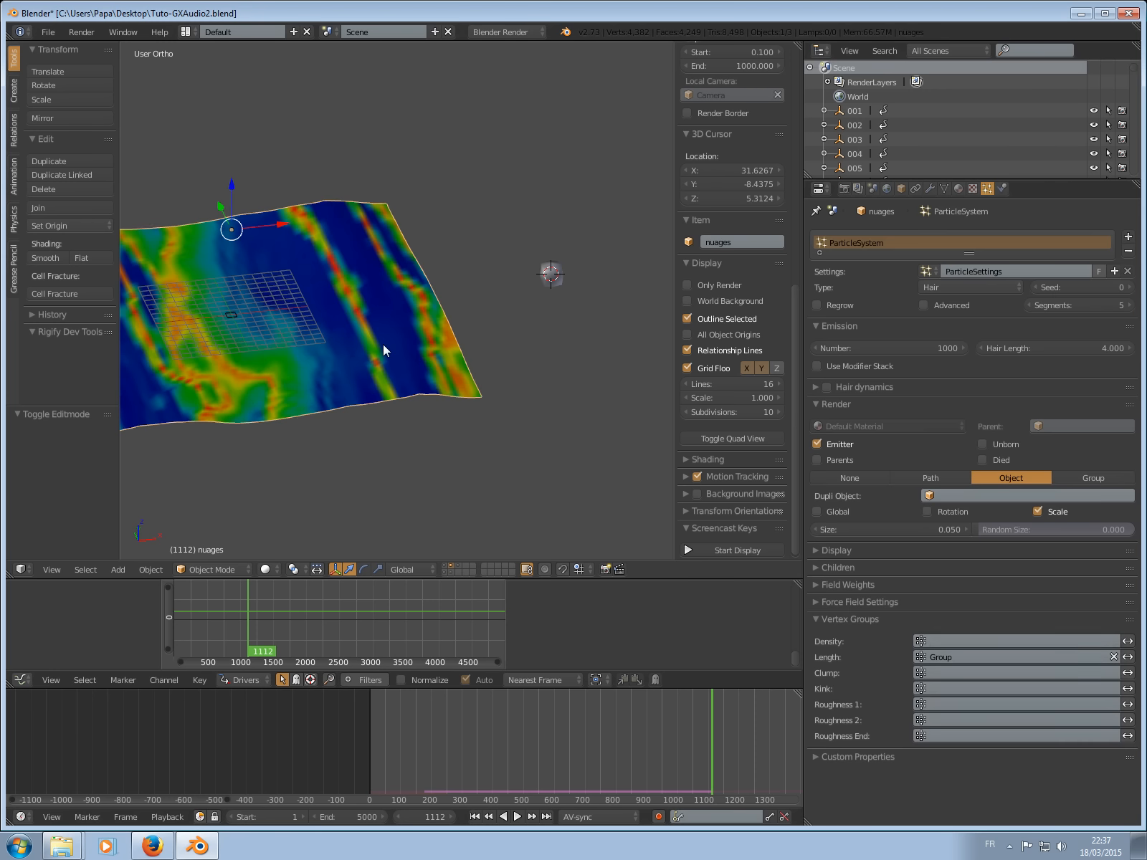
pyautogui.click(1016, 495)
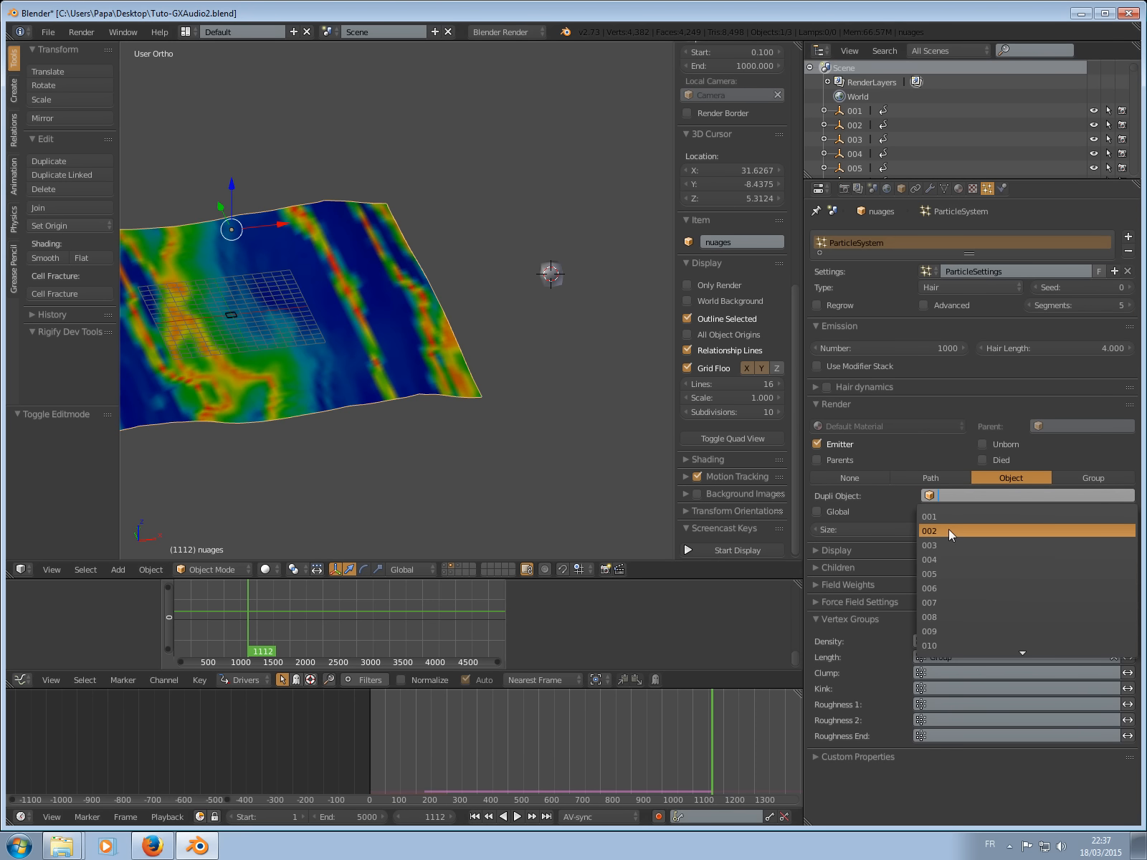
pyautogui.write('clo')
pyautogui.click(945, 522)
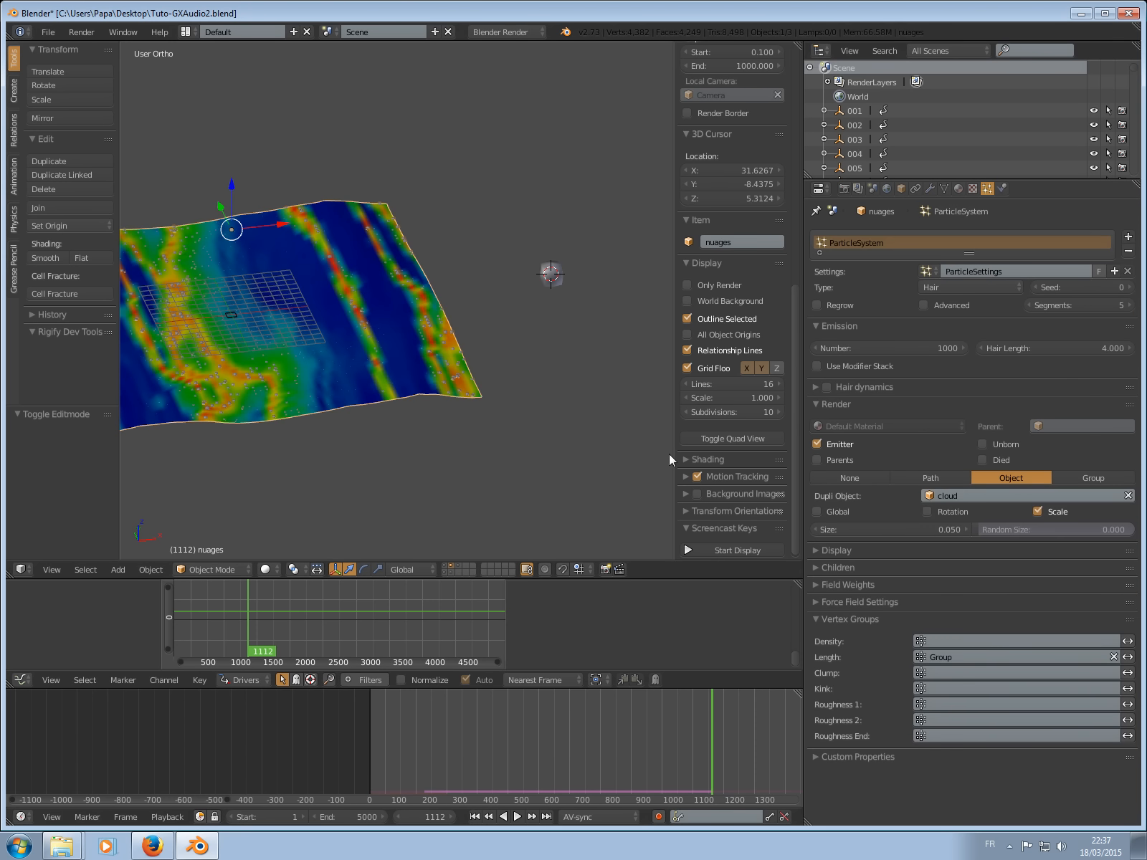
pyautogui.scroll(3, 355, 318)
pyautogui.moveTo(469, 377); pyautogui.dragTo(573, 395, button='middle')
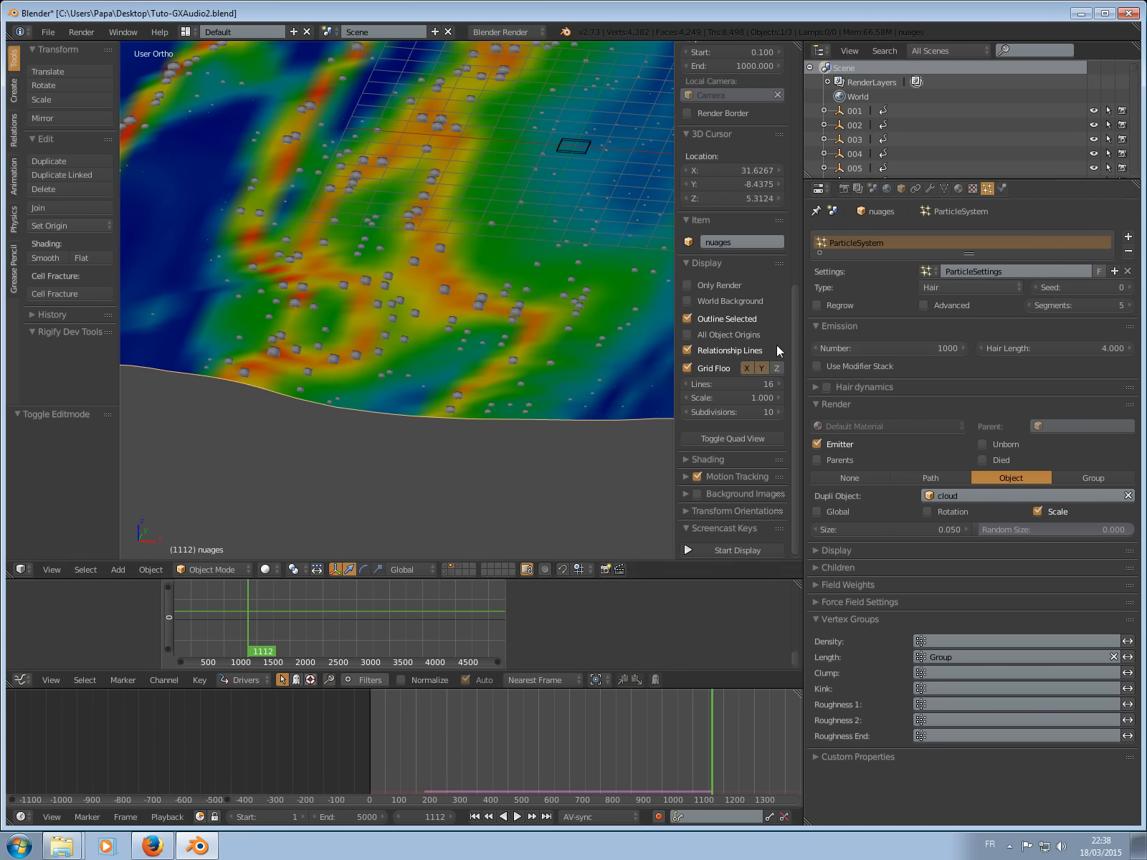
# Enable the Advanced particle settings and switch the face emission distribution from Jittered to Random.
pyautogui.click(922, 304)
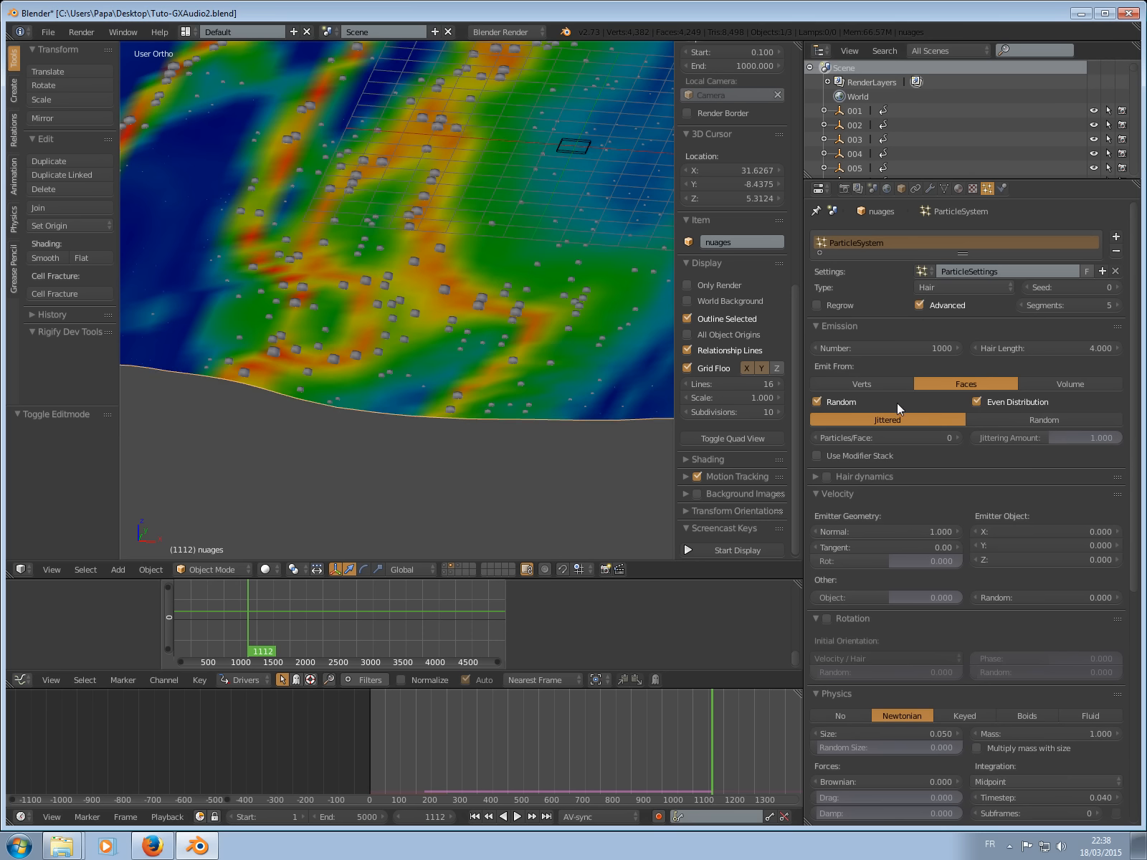
pyautogui.click(1030, 419)
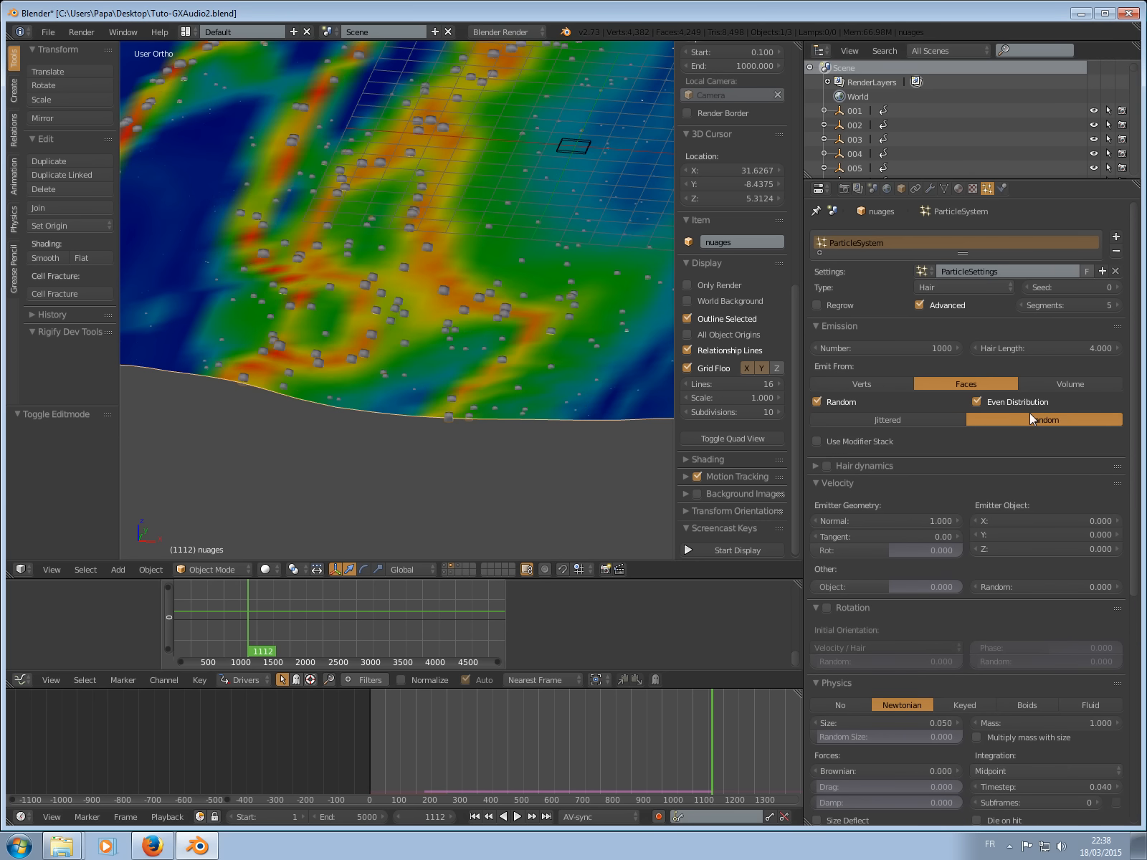
pyautogui.moveTo(423, 276)
pyautogui.mouseDown(button='middle')
pyautogui.moveTo(411, 262)
pyautogui.moveTo(428, 292)
pyautogui.moveTo(432, 271)
pyautogui.mouseUp(button='middle')
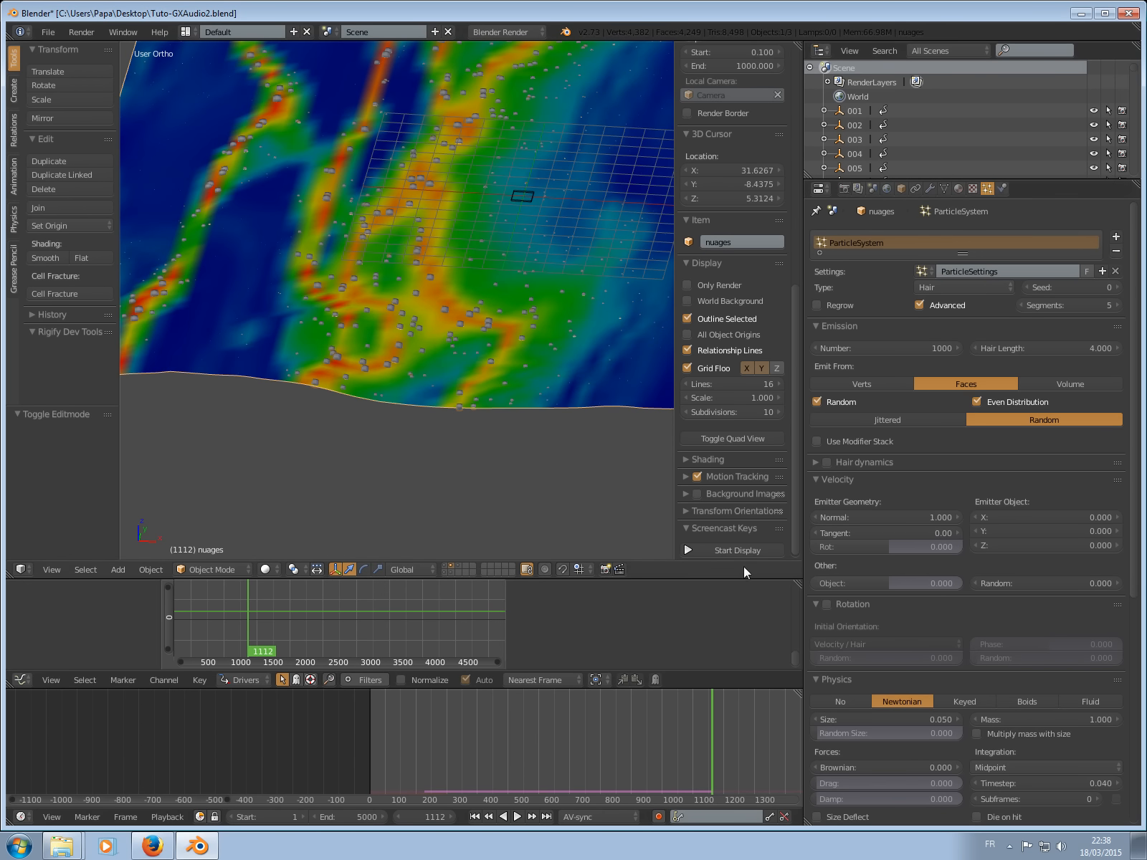
# Enable particle Rotation, keeping Velocity / Hair as the initial orientation.
pyautogui.scroll(-2, 847, 595)
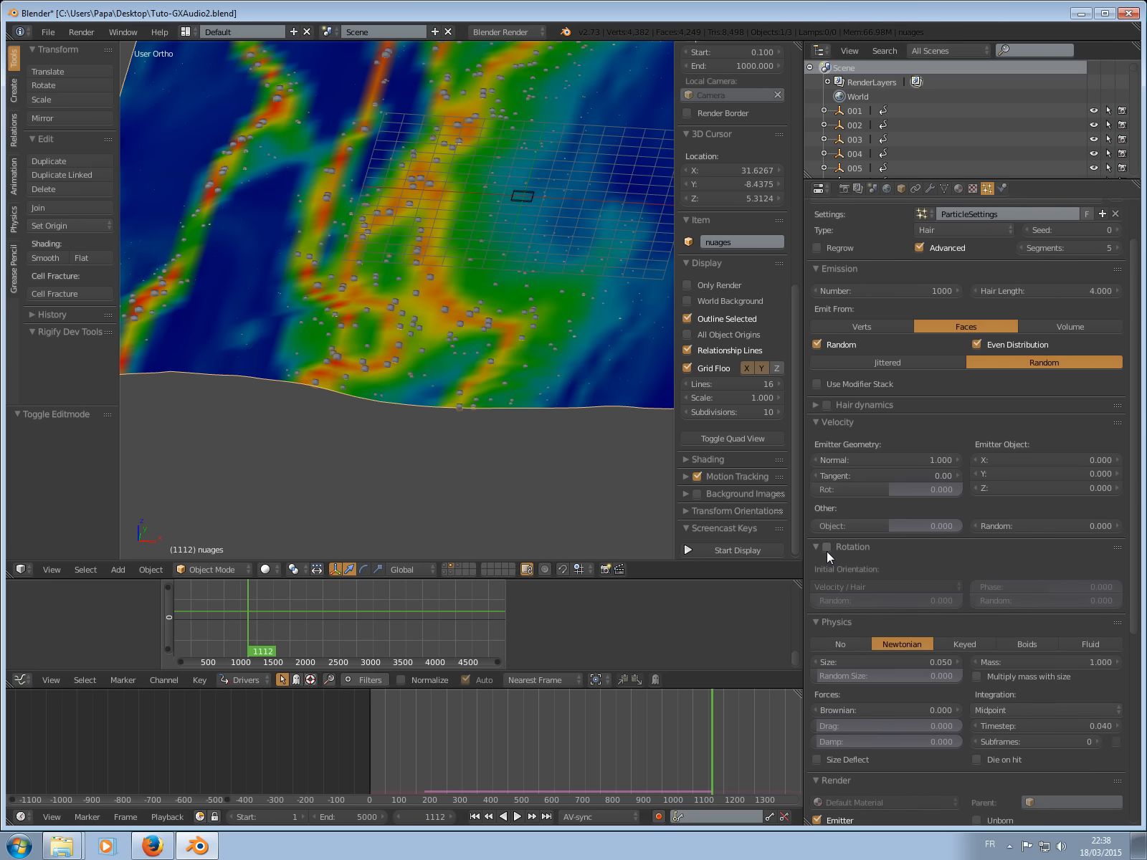
pyautogui.click(826, 550)
pyautogui.click(860, 586)
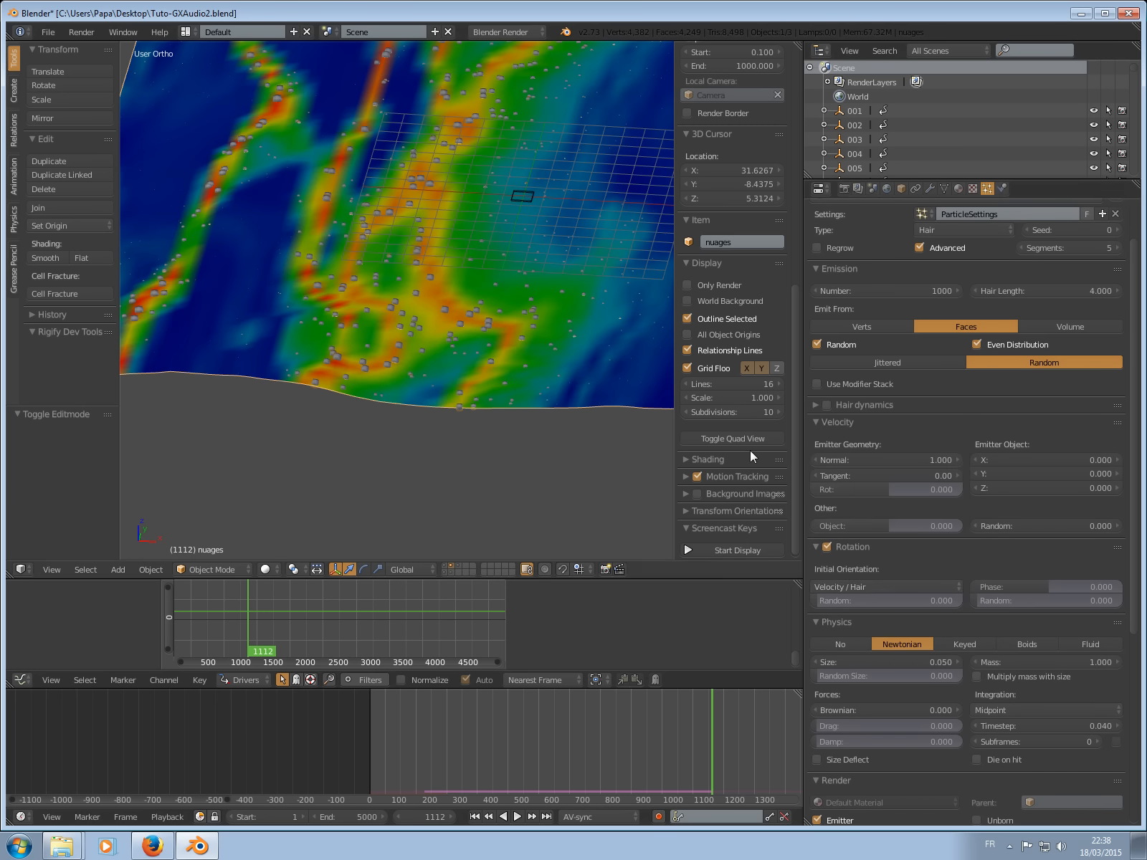
pyautogui.moveTo(521, 455); pyautogui.dragTo(527, 413, button='middle')
pyautogui.click(860, 586)
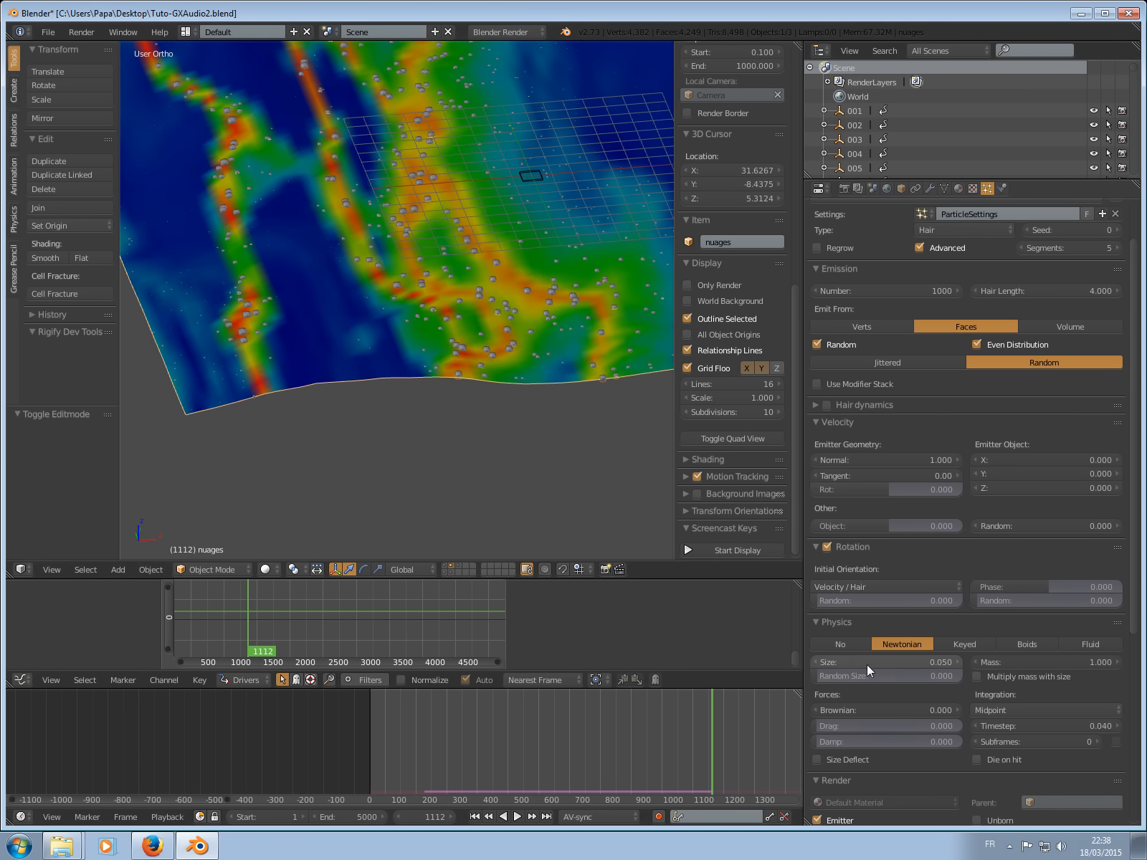
# Increase the particle size to 0.320 and play the animation to preview the clouds.
pyautogui.moveTo(899, 661); pyautogui.dragTo(920, 655)
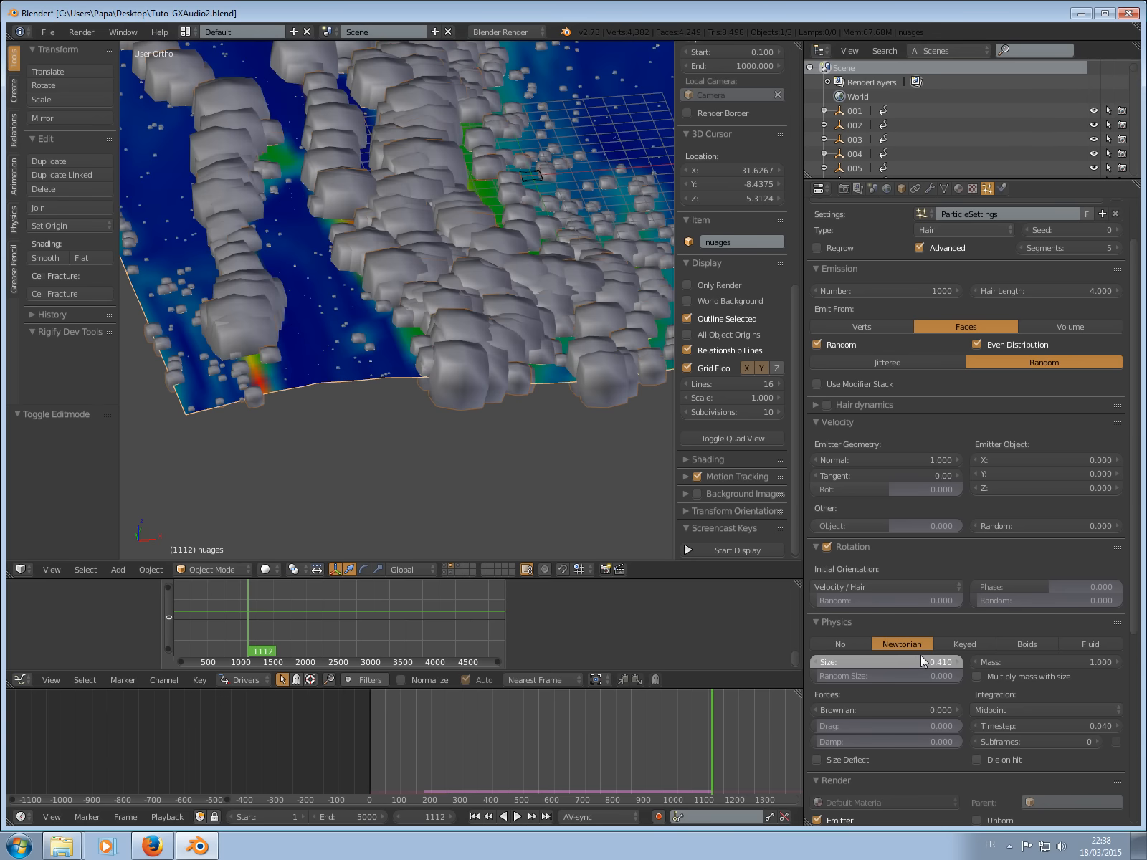
pyautogui.hotkey('alt', 'a')
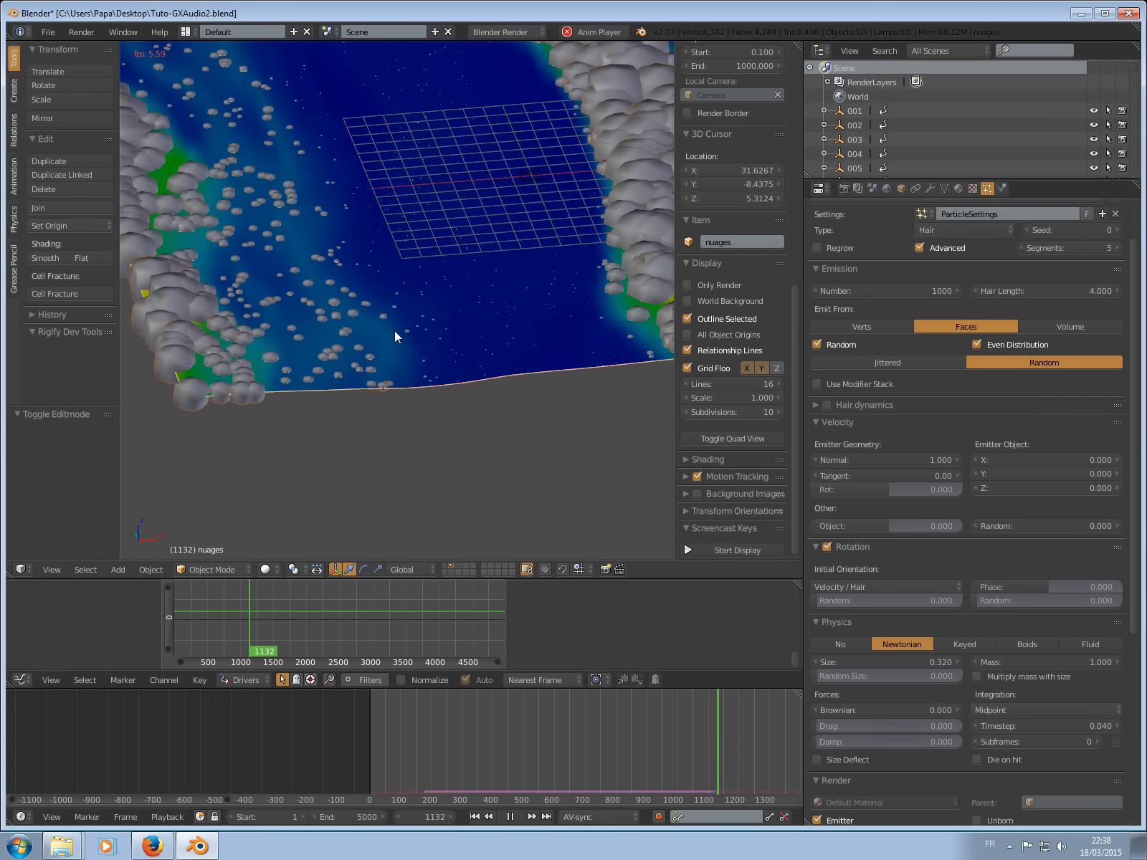
# Stop the playback, move to frame 1009 and set the nuages particles' initial orientation to Object Z.
pyautogui.press('Escape')
pyautogui.moveTo(682, 737); pyautogui.dragTo(679, 732)
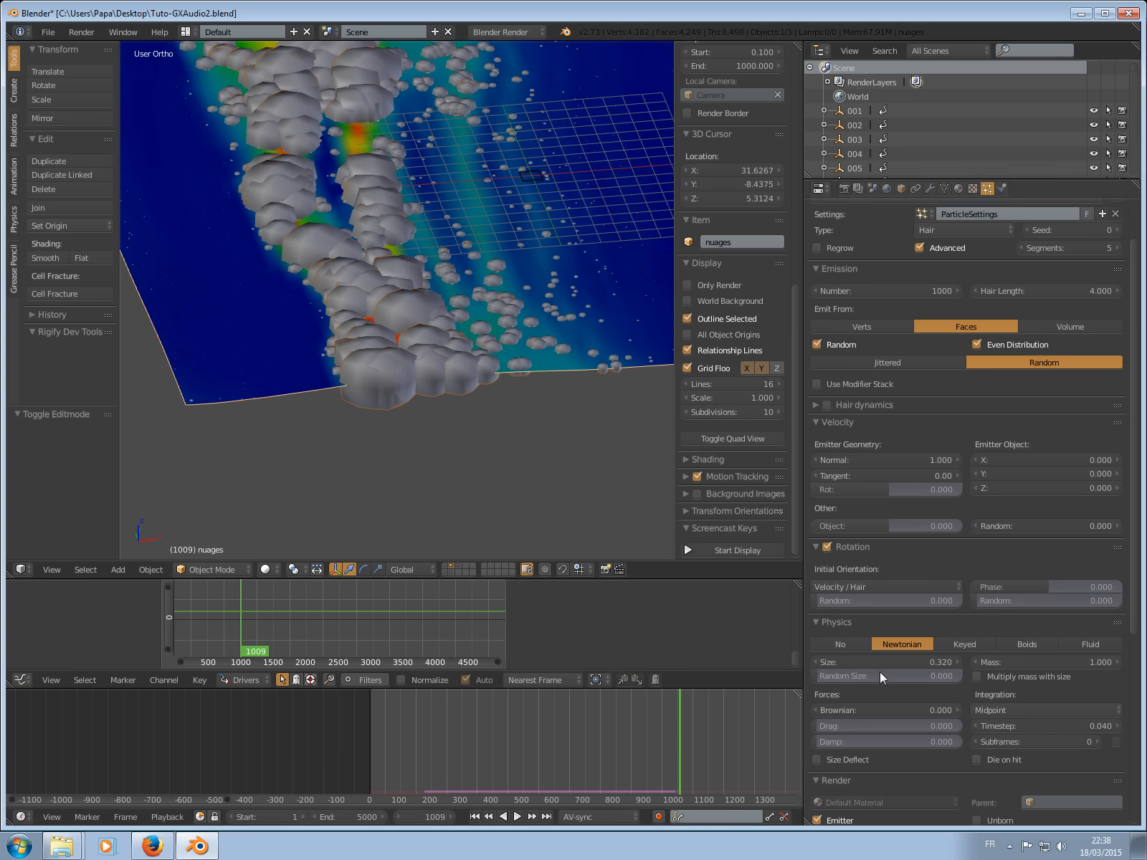
pyautogui.click(833, 587)
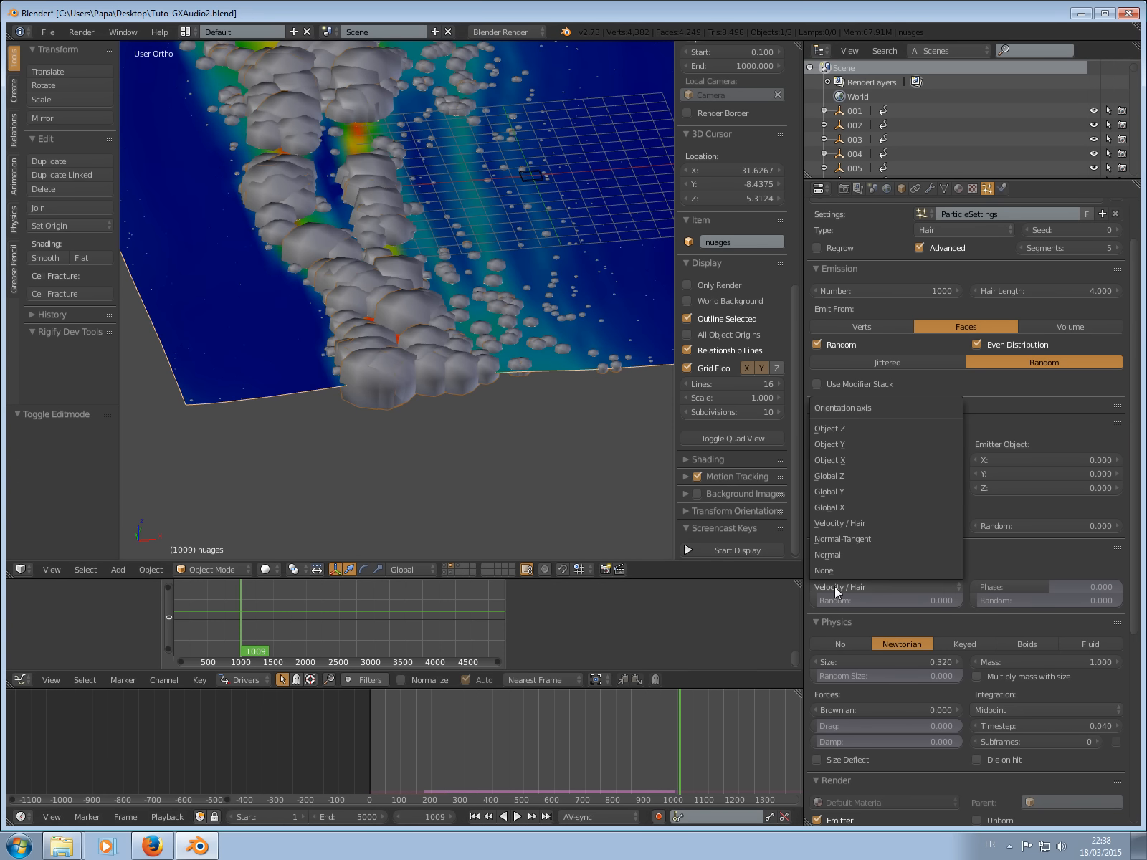
pyautogui.click(854, 427)
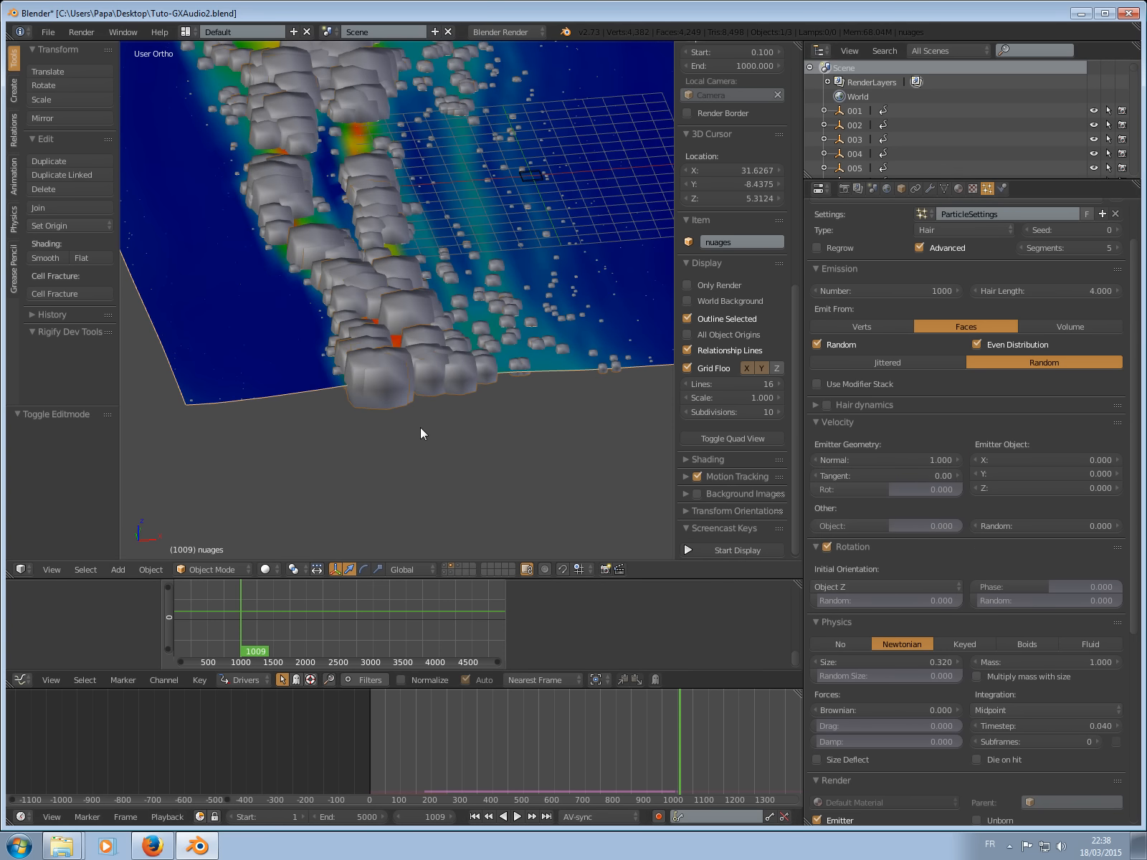
pyautogui.scroll(-4, 431, 314)
pyautogui.moveTo(443, 359); pyautogui.dragTo(467, 251, button='middle')
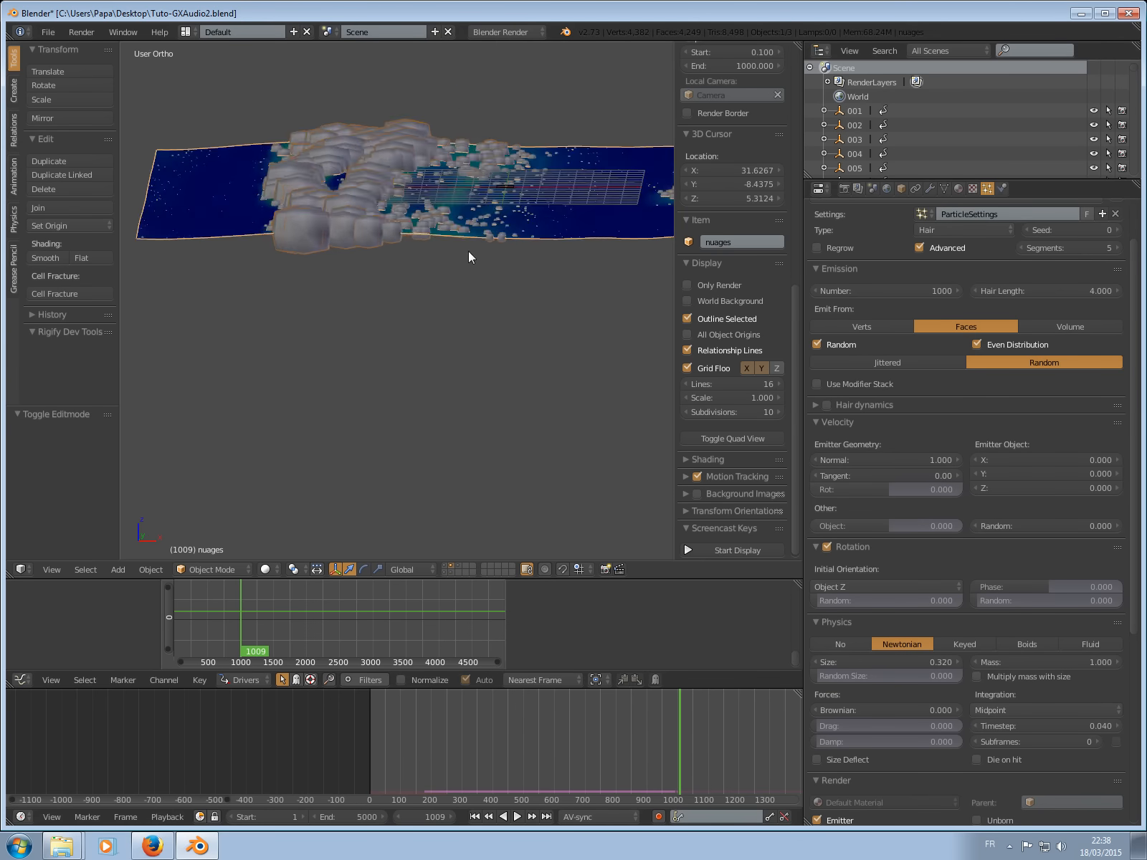
# Randomize the particle rotation with an orientation randomness of 0.429 and a phase randomness of 0.498.
pyautogui.scroll(3, 467, 251)
pyautogui.moveTo(829, 601); pyautogui.dragTo(879, 593)
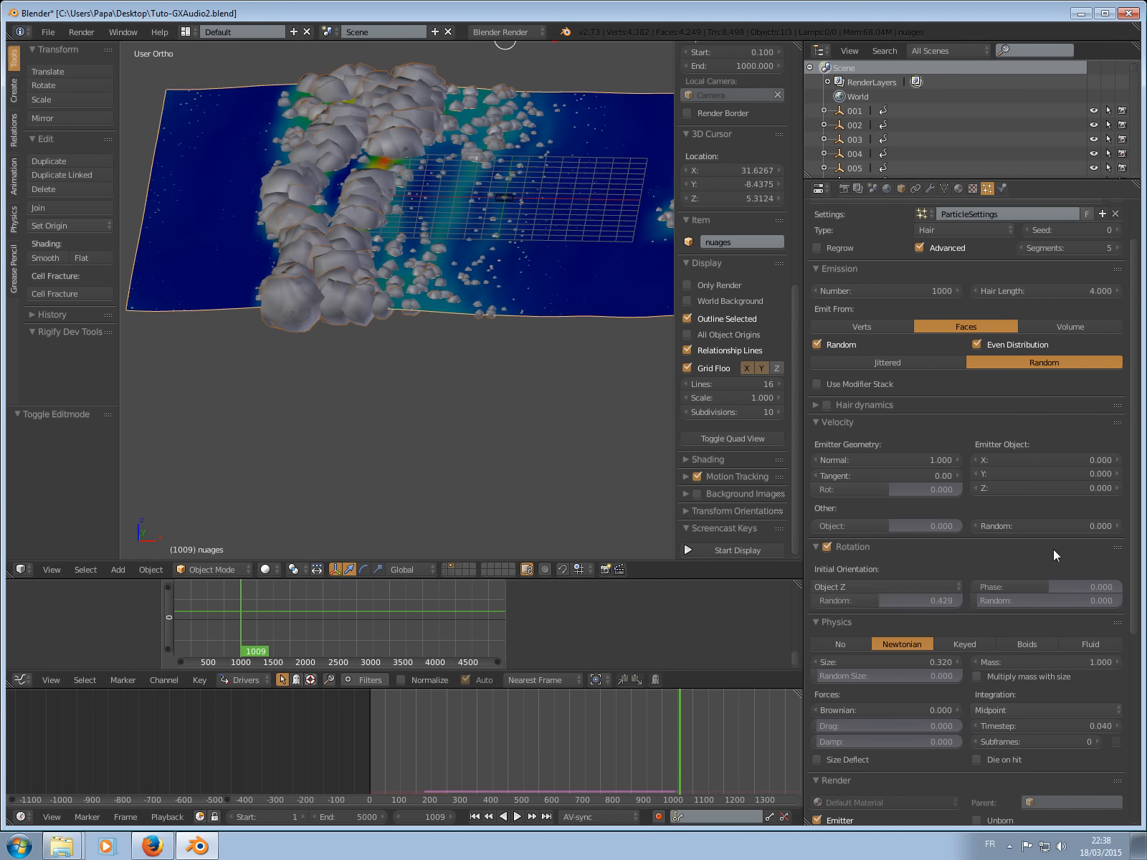
pyautogui.moveTo(990, 599); pyautogui.dragTo(1061, 602)
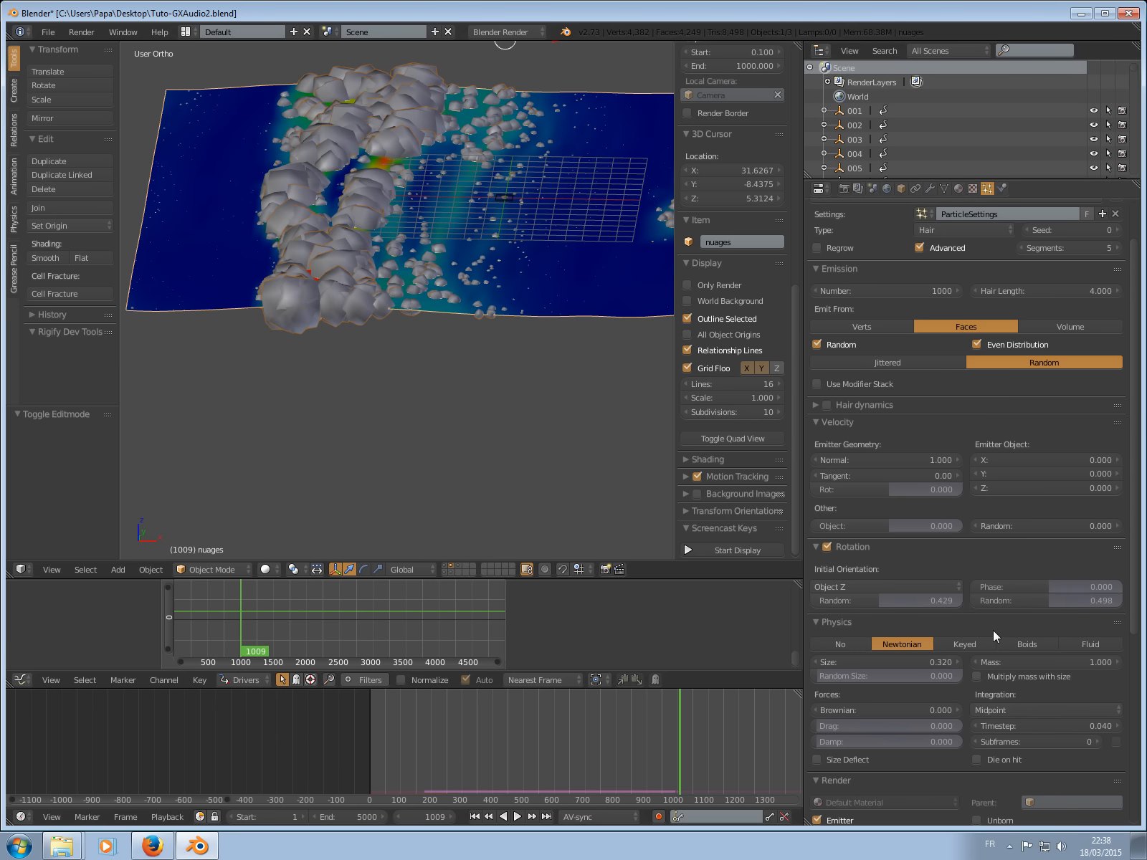
# Set the particles' random size to 1.000 and turn off rendering of the emitter plane.
pyautogui.moveTo(833, 678); pyautogui.dragTo(1033, 668)
pyautogui.moveTo(518, 471); pyautogui.dragTo(393, 329, button='middle')
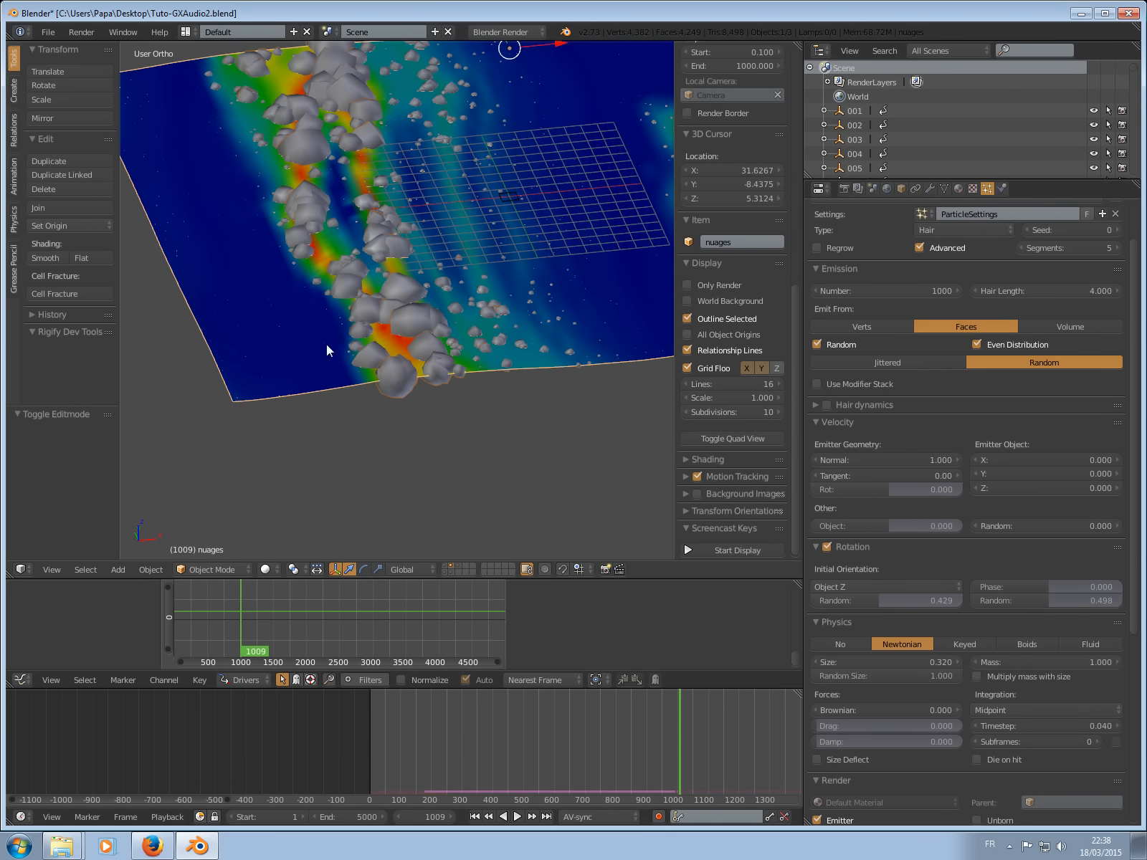
pyautogui.moveTo(326, 350); pyautogui.dragTo(338, 350, button='middle')
pyautogui.keyDown('shift'); pyautogui.moveTo(431, 304); pyautogui.dragTo(384, 266, button='middle'); pyautogui.keyUp('shift')
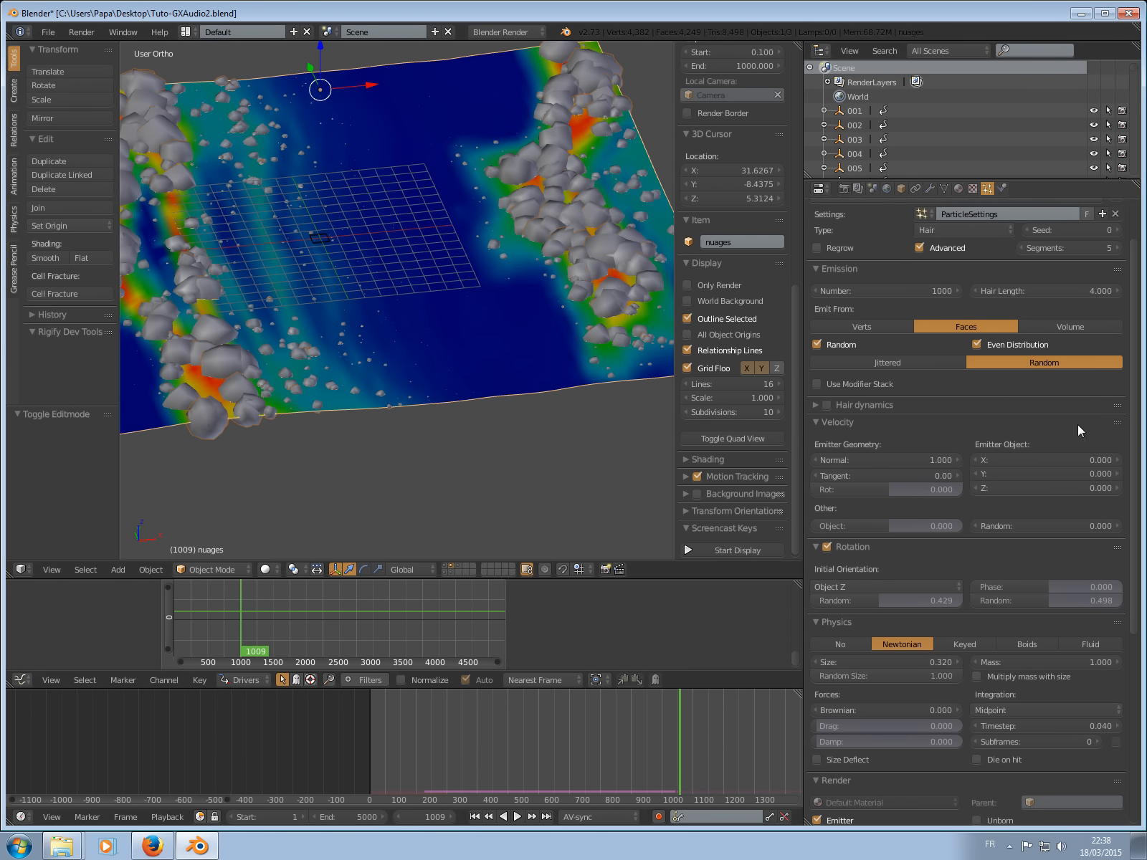
pyautogui.scroll(-5, 833, 636)
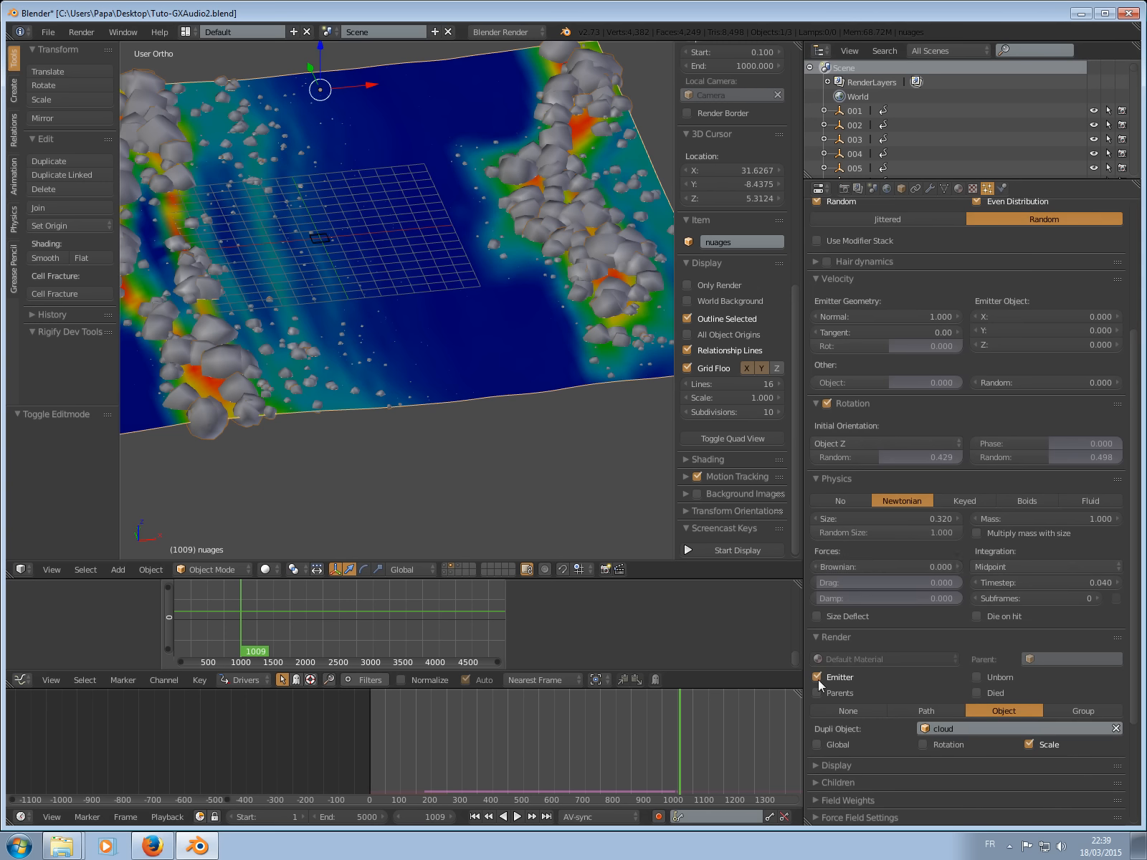
pyautogui.click(818, 676)
# Give the original cloud object a new material and make it Shadeless.
pyautogui.scroll(-3, 474, 366)
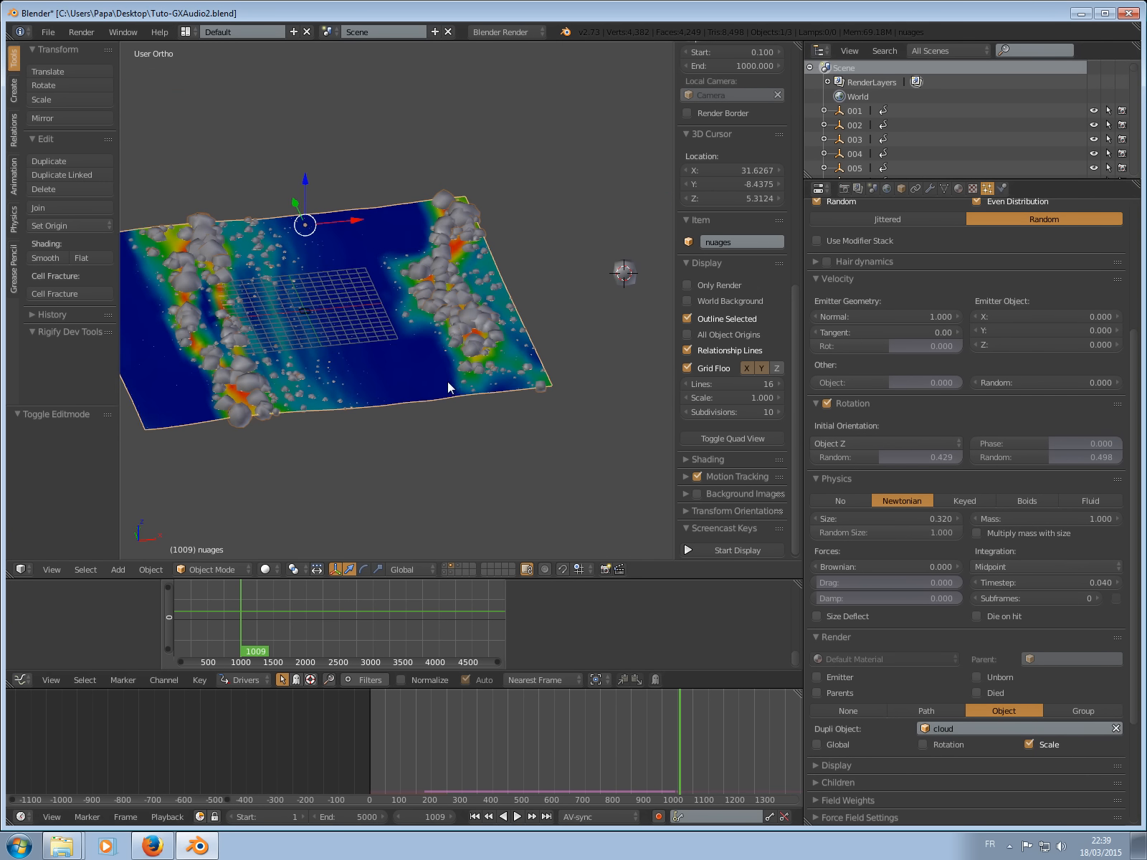
pyautogui.rightClick(621, 276)
pyautogui.click(959, 189)
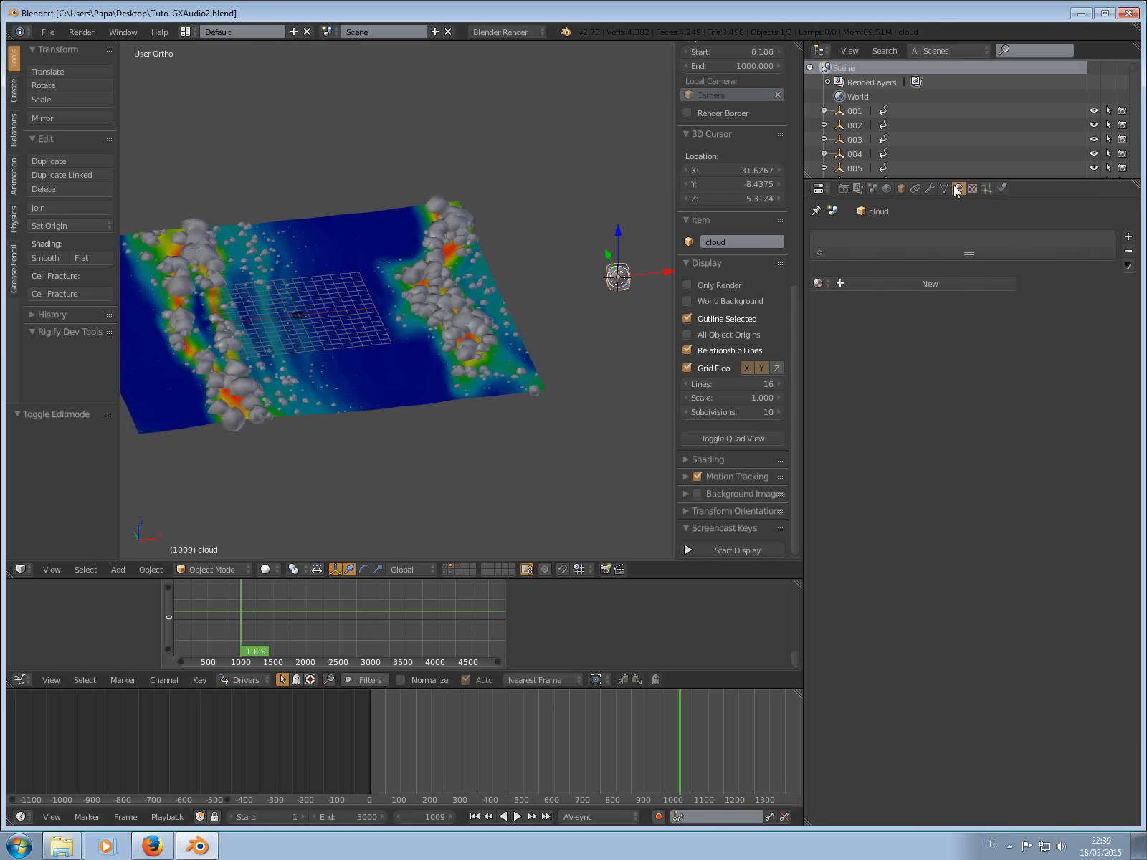
pyautogui.click(887, 280)
pyautogui.click(976, 598)
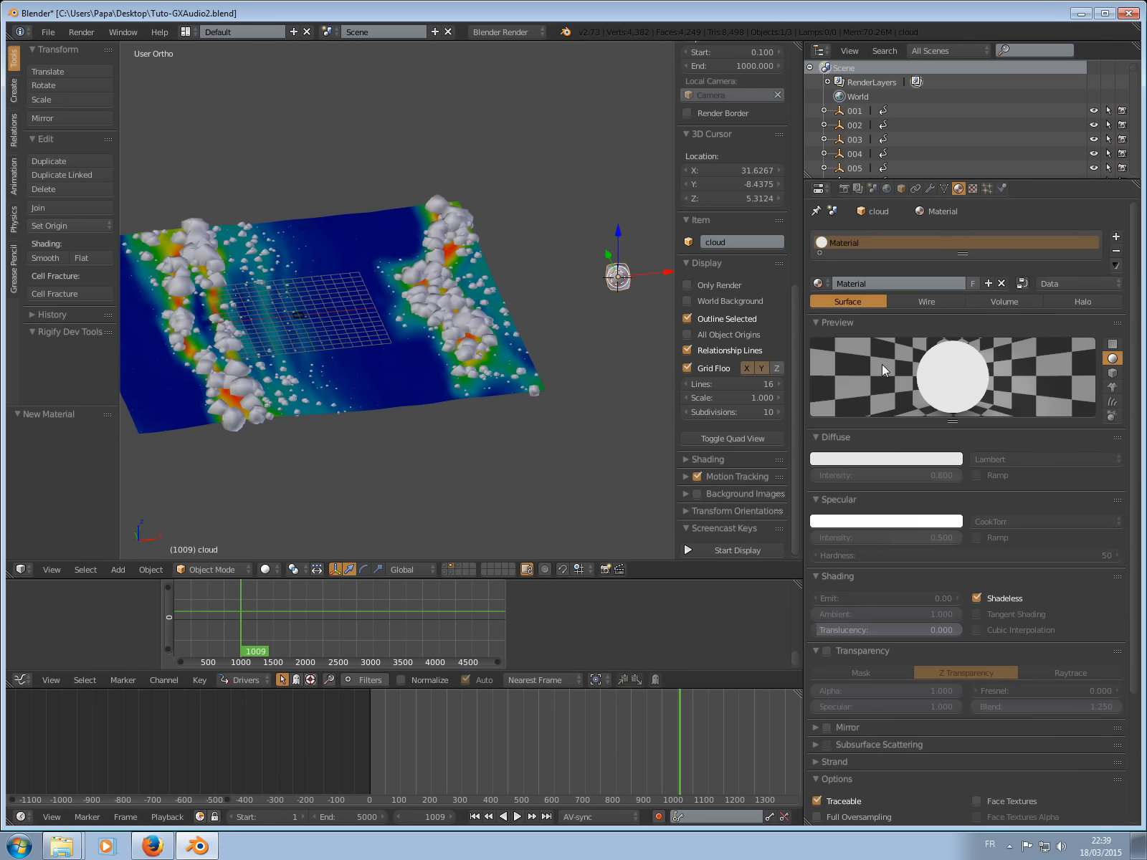
# Enable Z Transparency on the cloud material and set its alpha to 0.3.
pyautogui.click(826, 651)
pyautogui.click(896, 688)
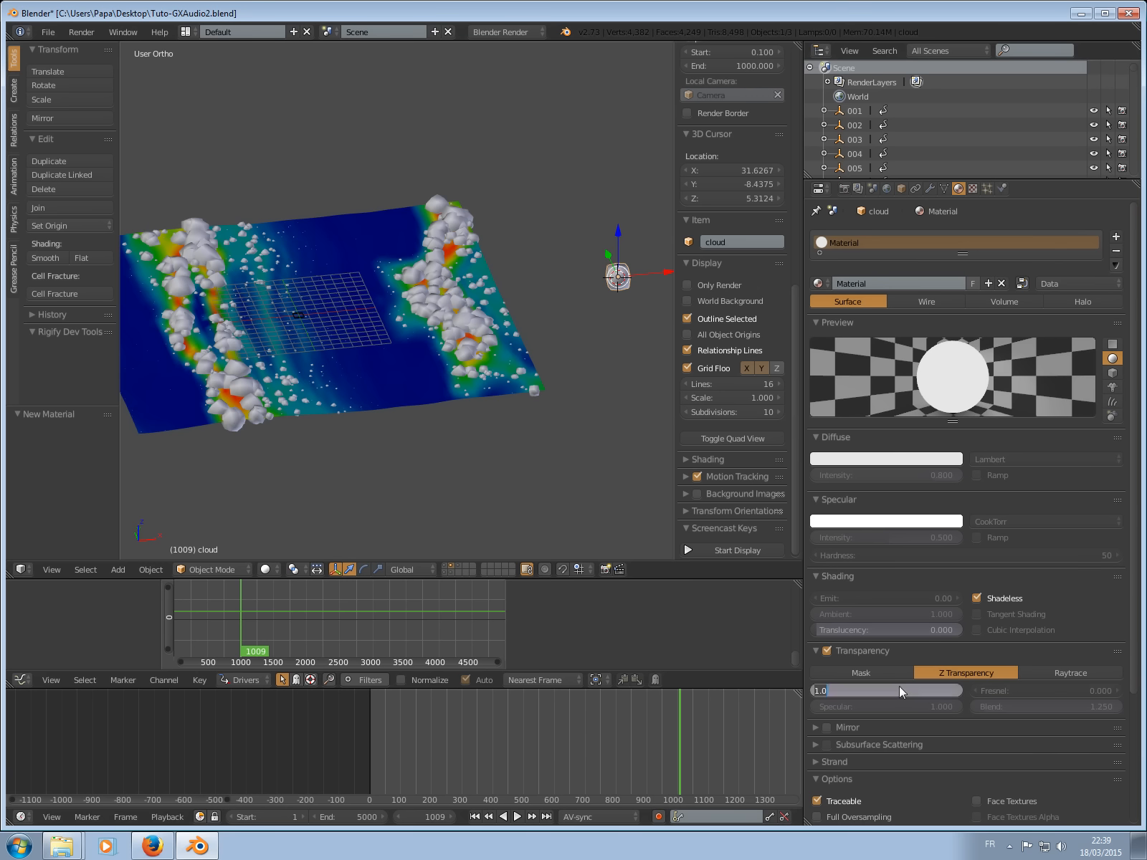
pyautogui.write('.5')
pyautogui.press('Return')
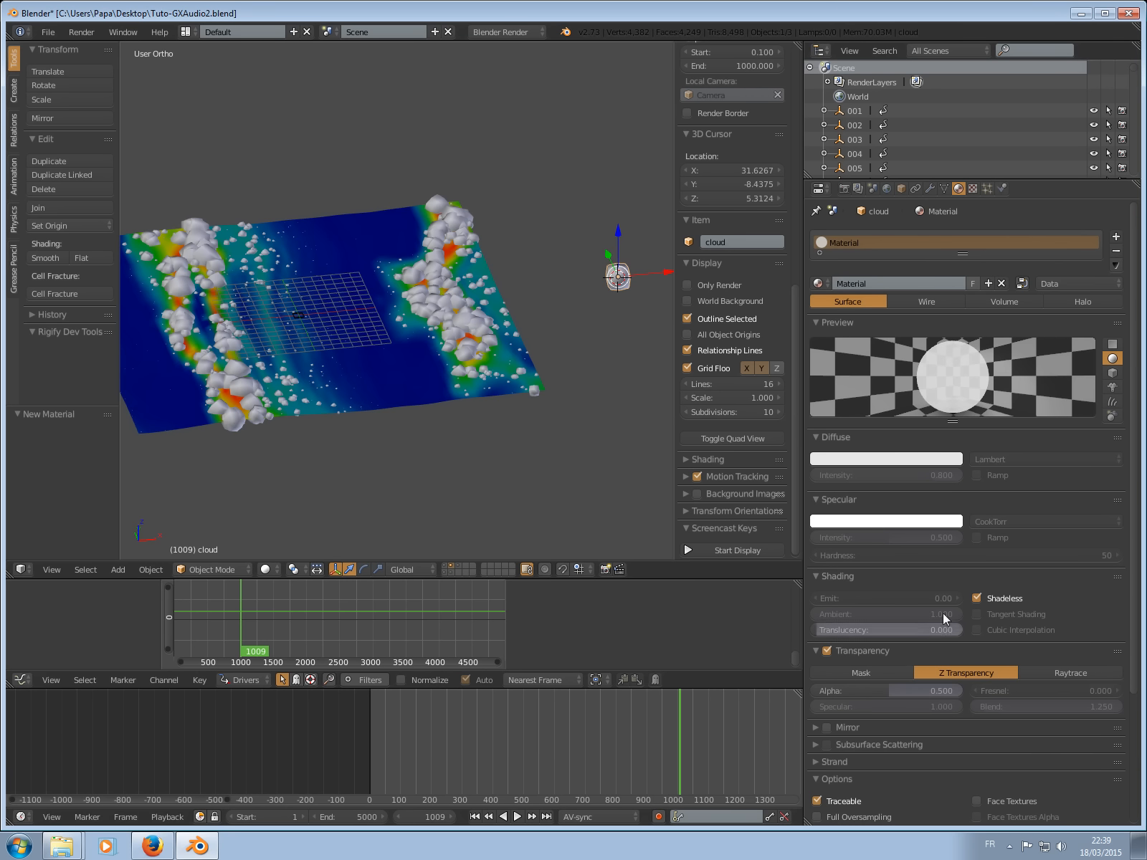
pyautogui.click(884, 687)
pyautogui.write('.3')
pyautogui.press('Return')
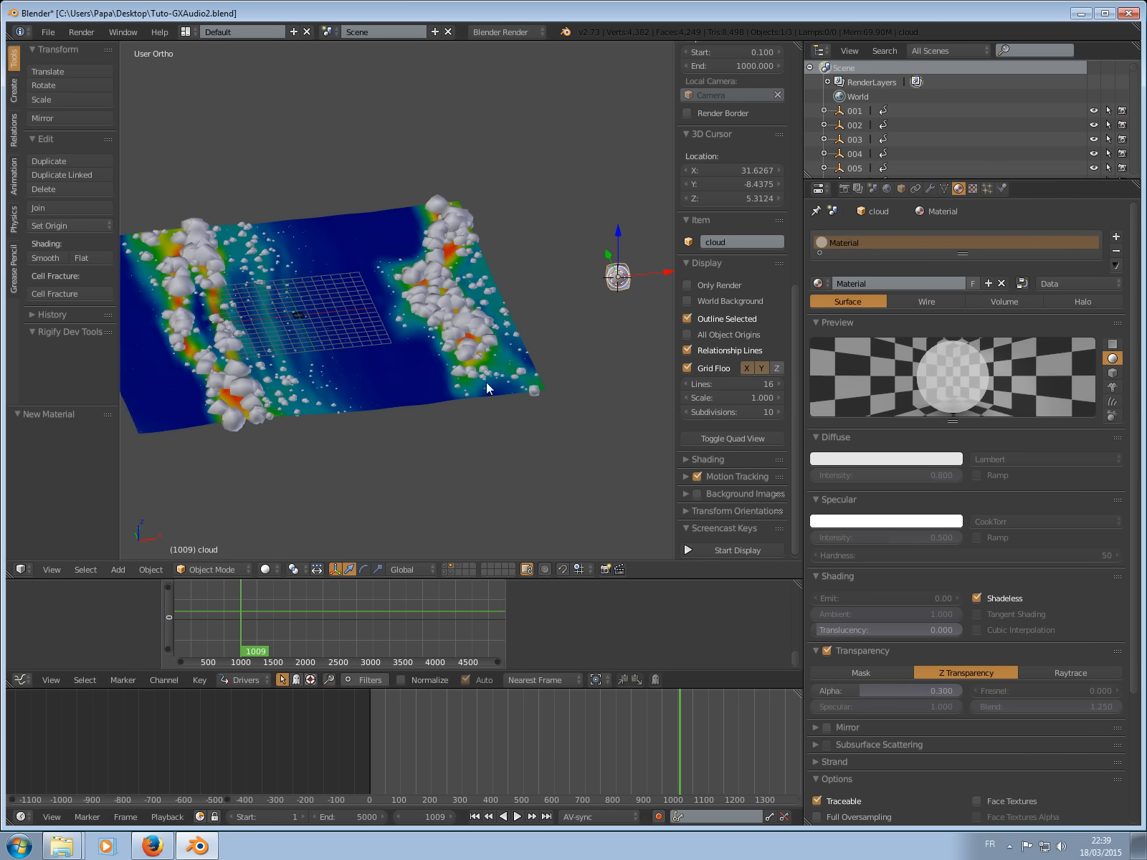
# Limit the viewport to renderable objects with Only Render and look through the camera.
pyautogui.moveTo(487, 383); pyautogui.dragTo(520, 354, button='middle')
pyautogui.scroll(4, 492, 306)
pyautogui.scroll(-3, 492, 306)
pyautogui.click(688, 284)
pyautogui.press('KP_0')
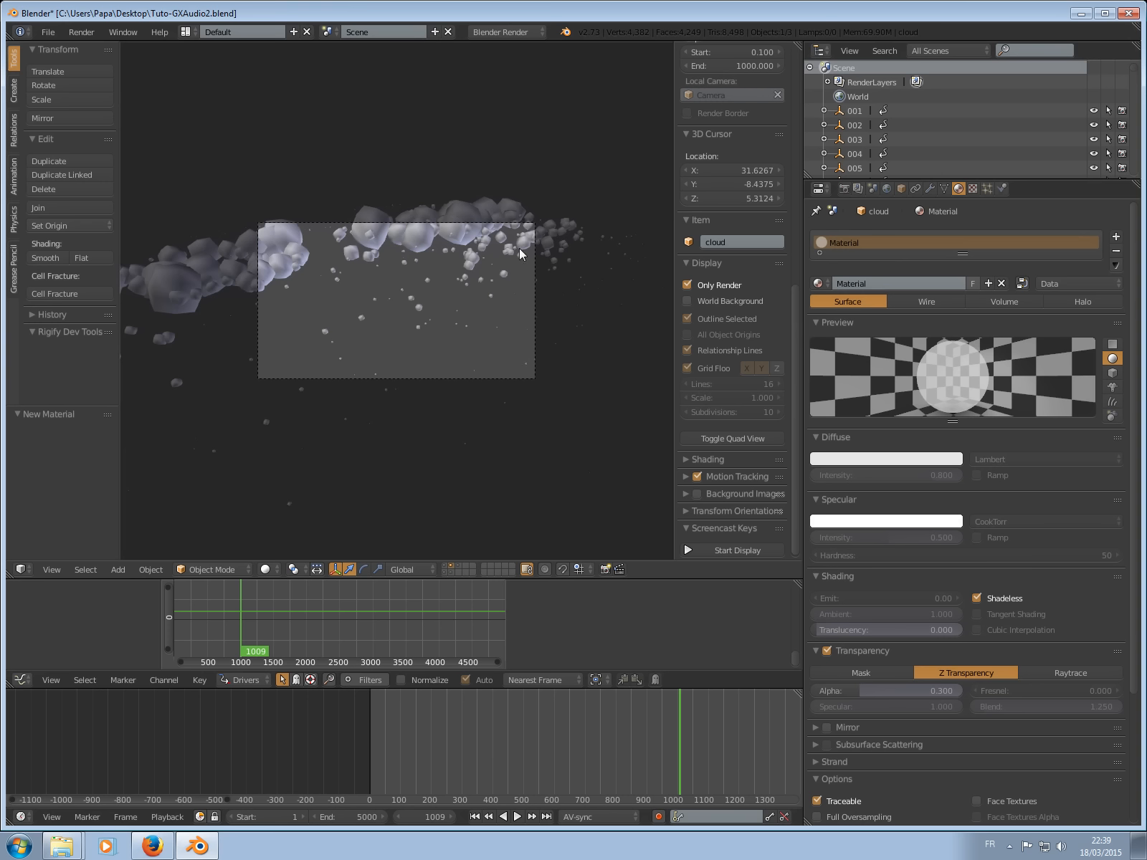
# Lock the camera to the view and orbit it to reframe the clouds from higher up.
pyautogui.scroll(8, 717, 205)
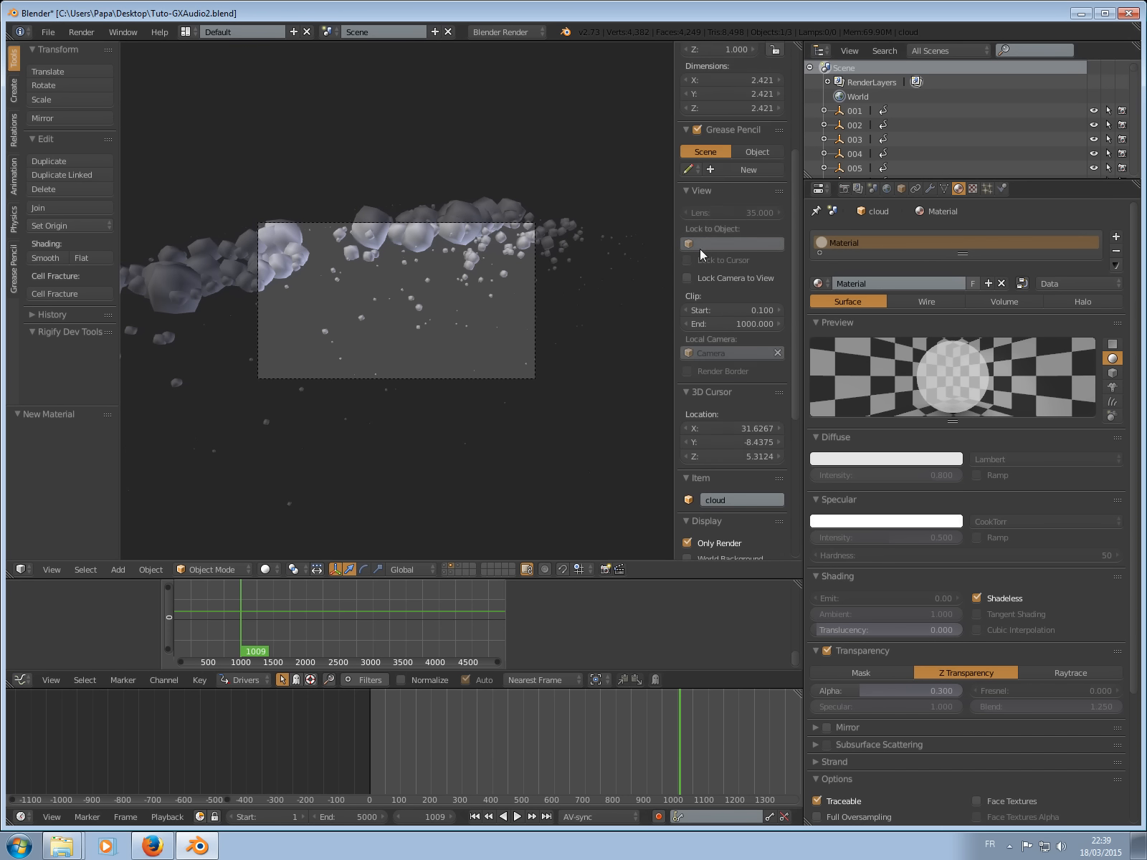
pyautogui.click(688, 278)
pyautogui.moveTo(337, 350); pyautogui.dragTo(503, 362, button='middle')
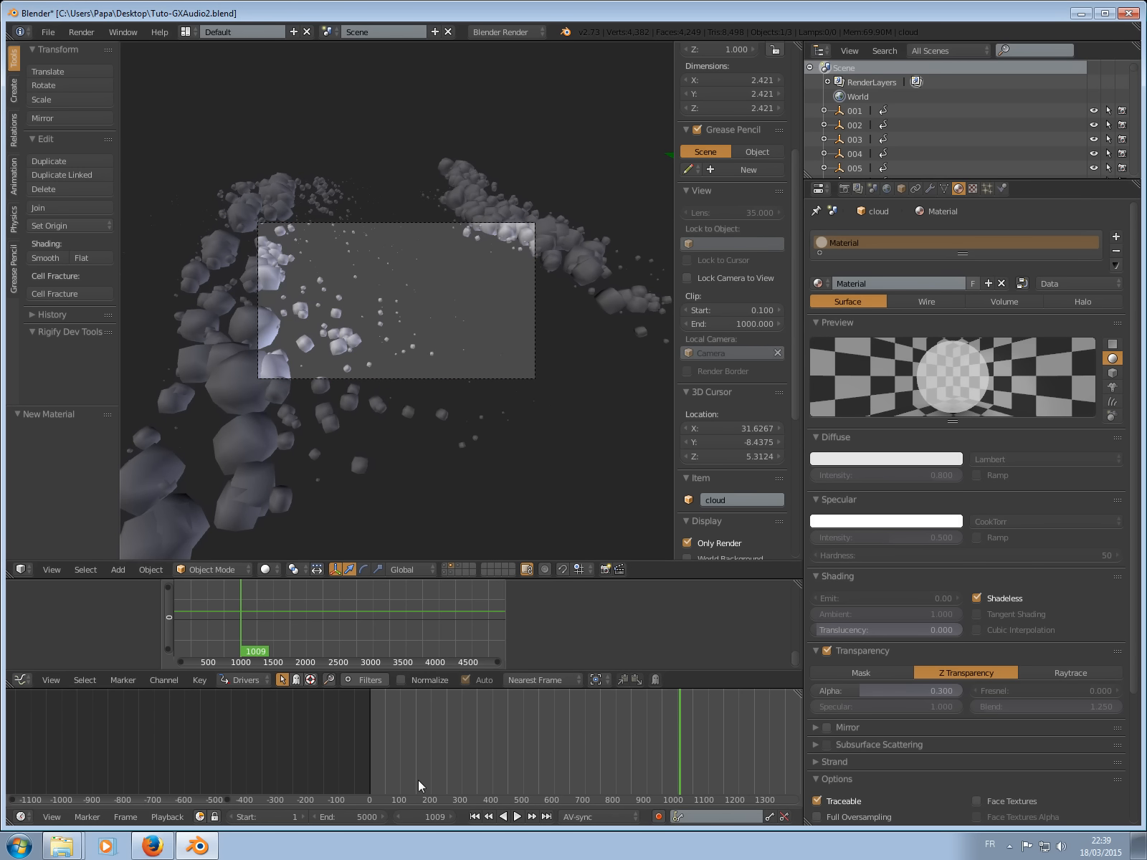
# Return to the first frame and play the animation to check the clouds through the camera.
pyautogui.click(475, 818)
pyautogui.hotkey('alt', 'a')
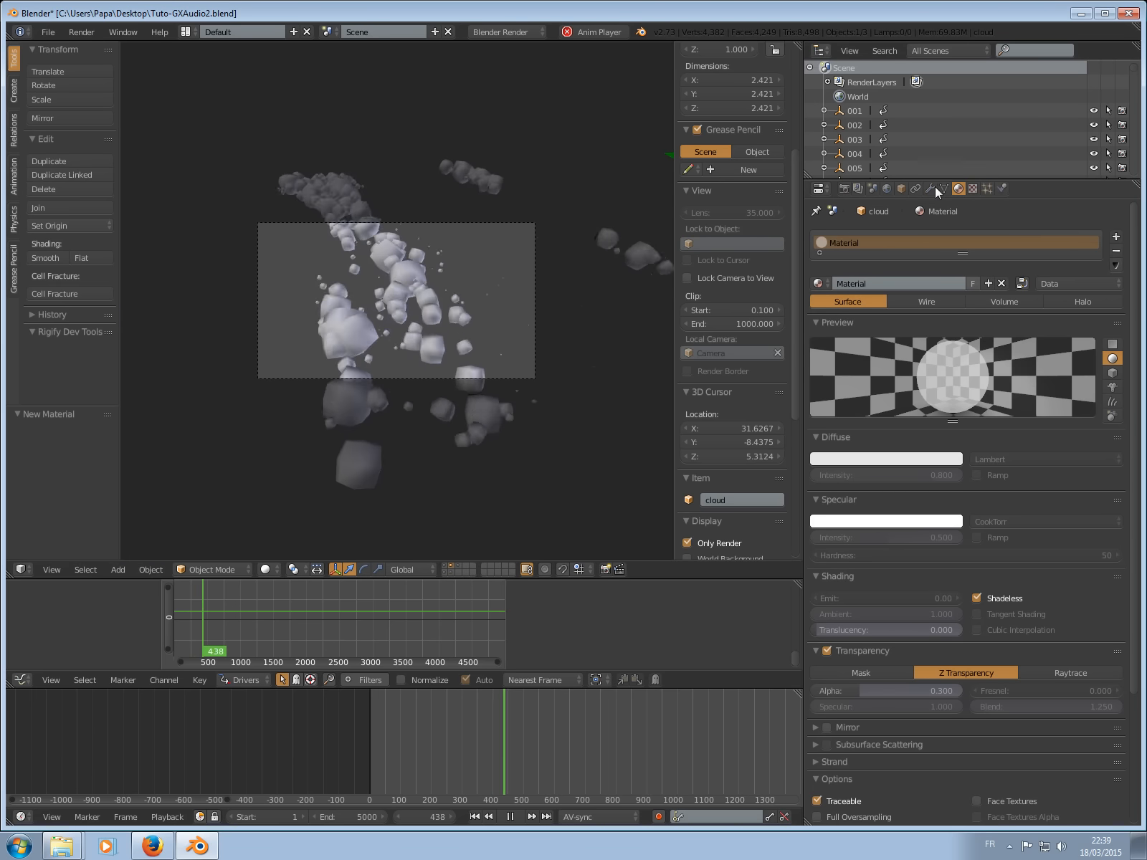
pyautogui.scroll(-6, 562, 352)
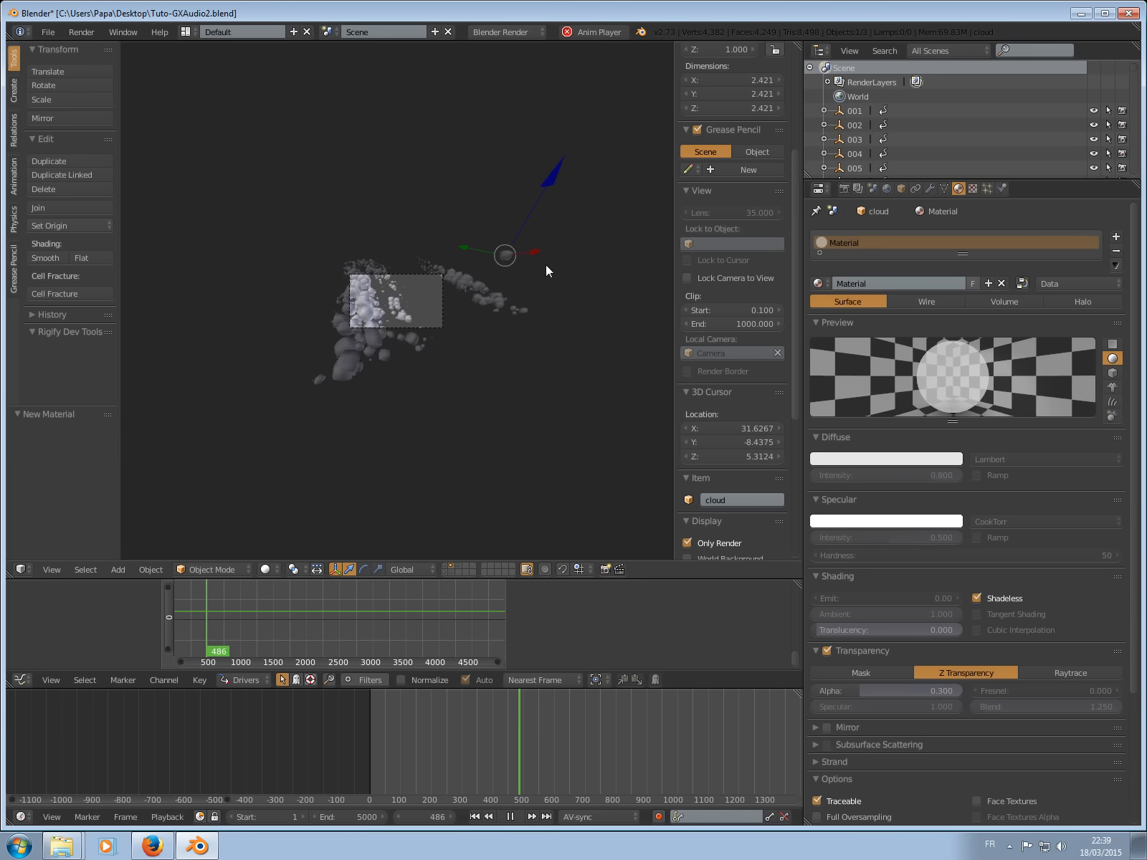
pyautogui.scroll(3, 473, 314)
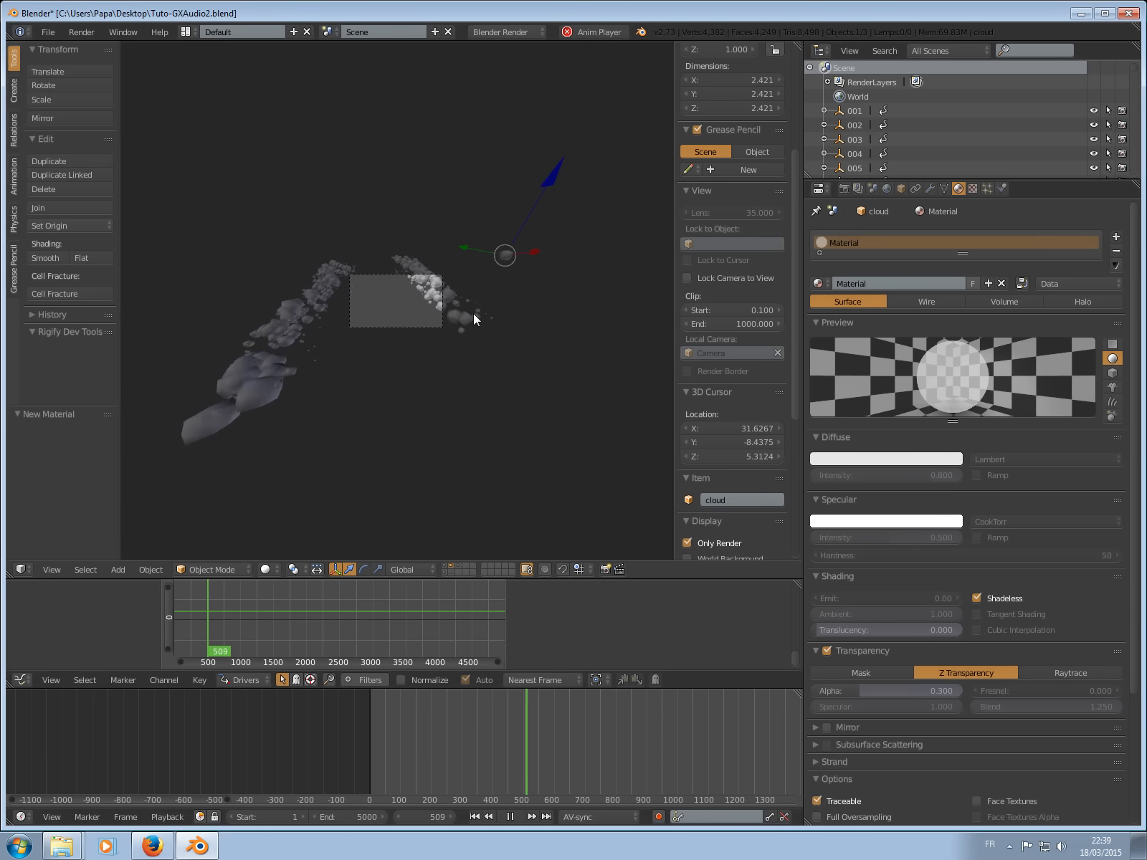
# Add a driver to the nuages particle size and show its settings in an enlarged driver editor.
pyautogui.rightClick(376, 314)
pyautogui.click(988, 189)
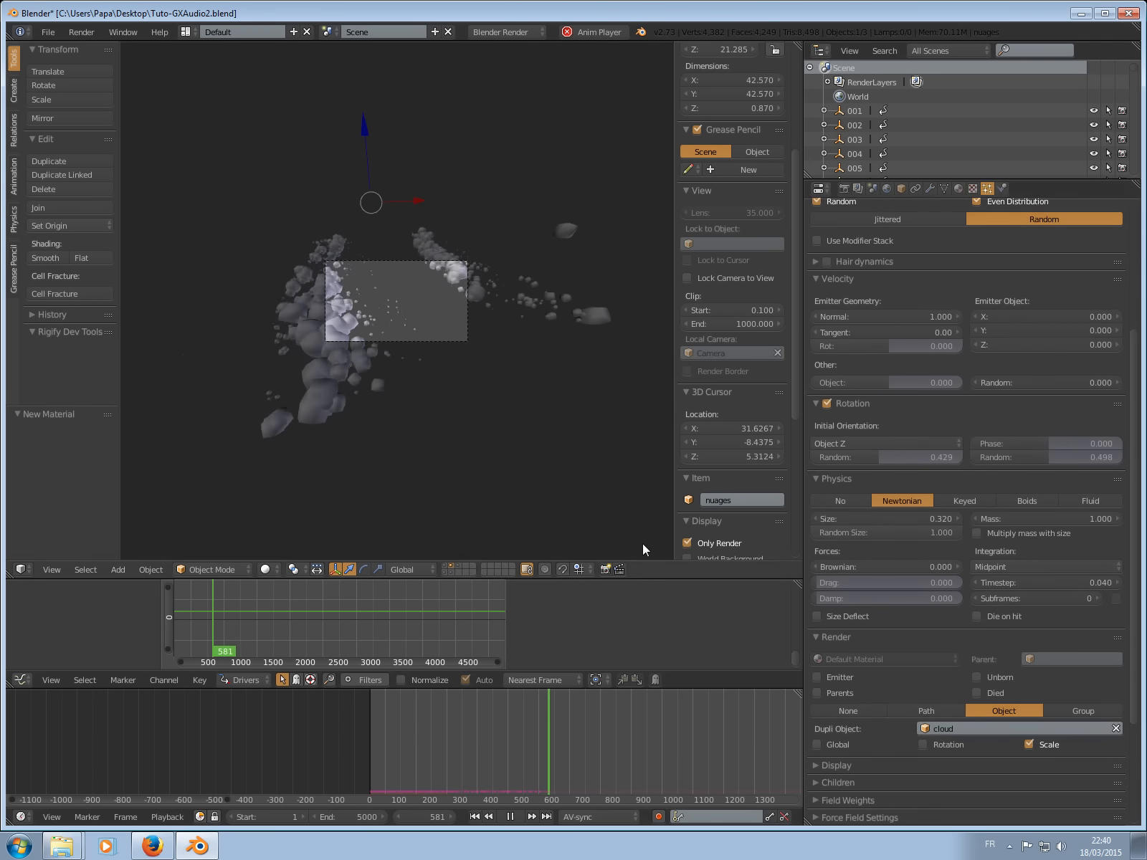
pyautogui.rightClick(870, 521)
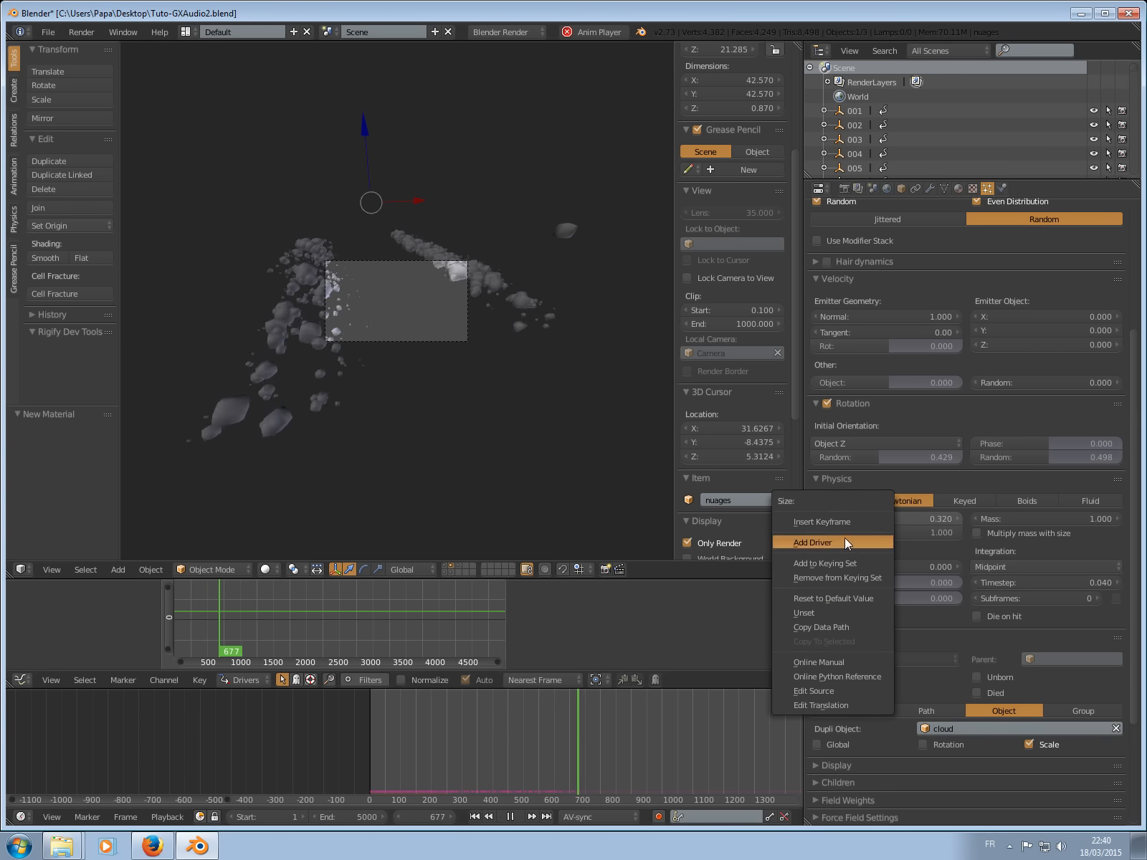
pyautogui.click(844, 538)
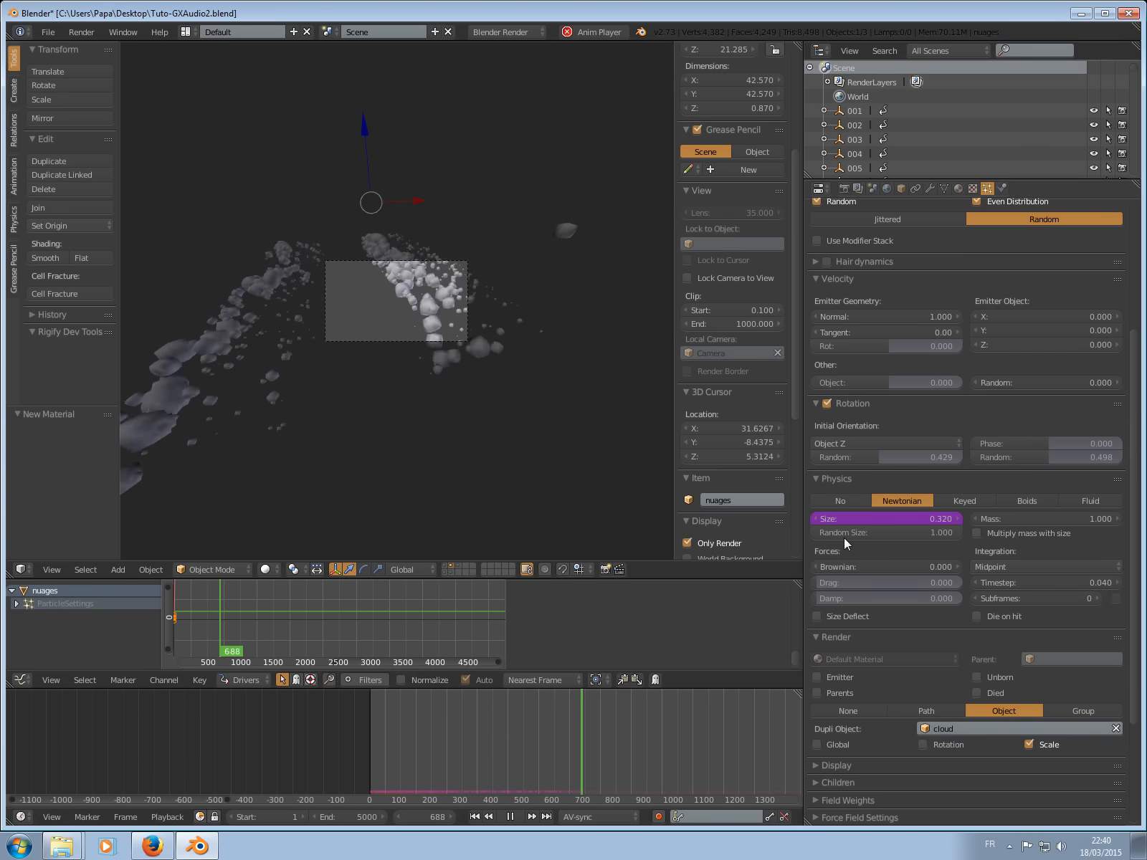
pyautogui.click(17, 604)
pyautogui.click(44, 618)
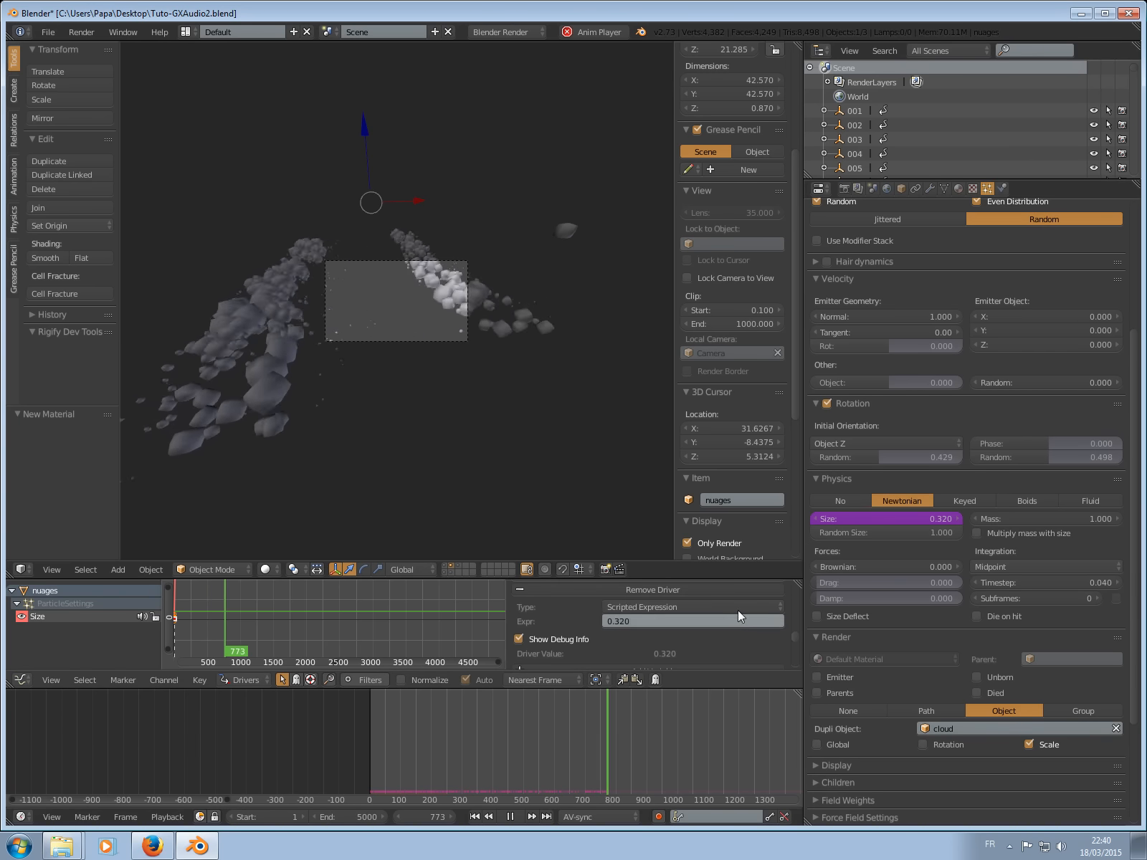
pyautogui.moveTo(742, 577); pyautogui.dragTo(740, 430)
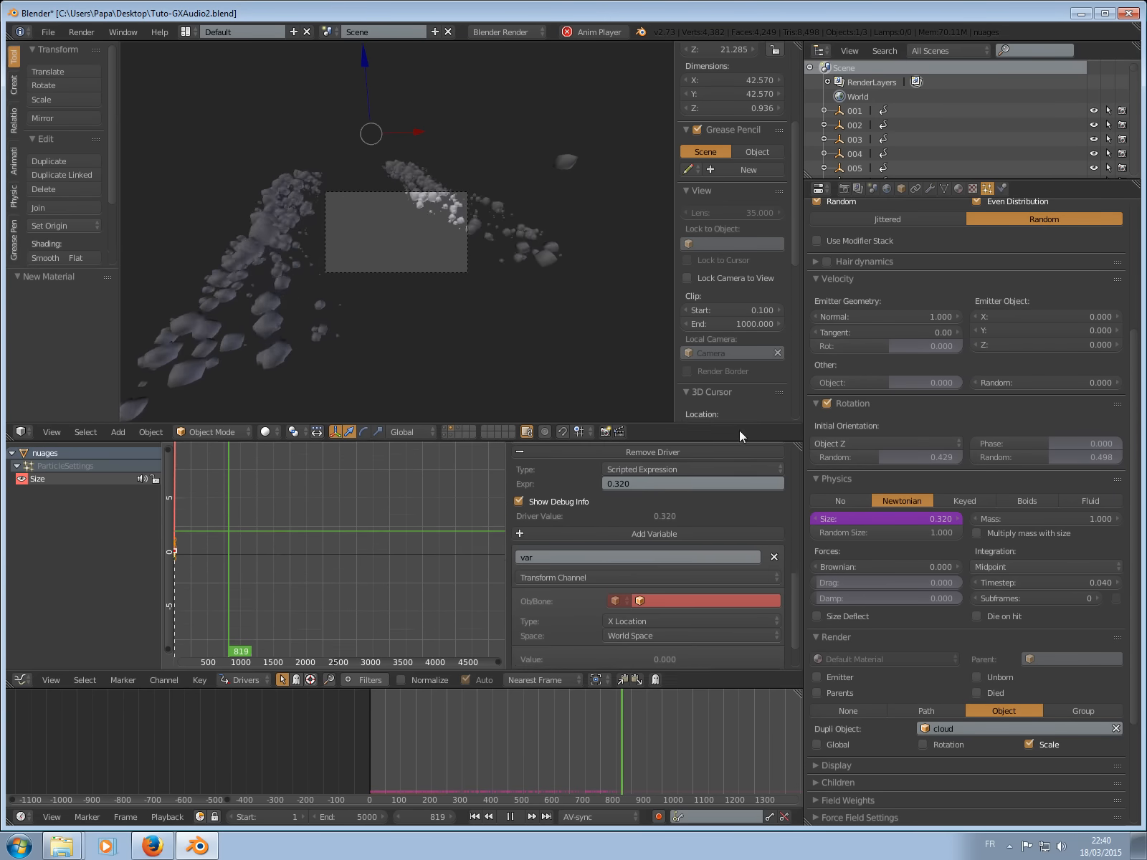
# Set the Size driver's expression to var and link its variable to the Z Scale of object 006.
pyautogui.click(643, 472)
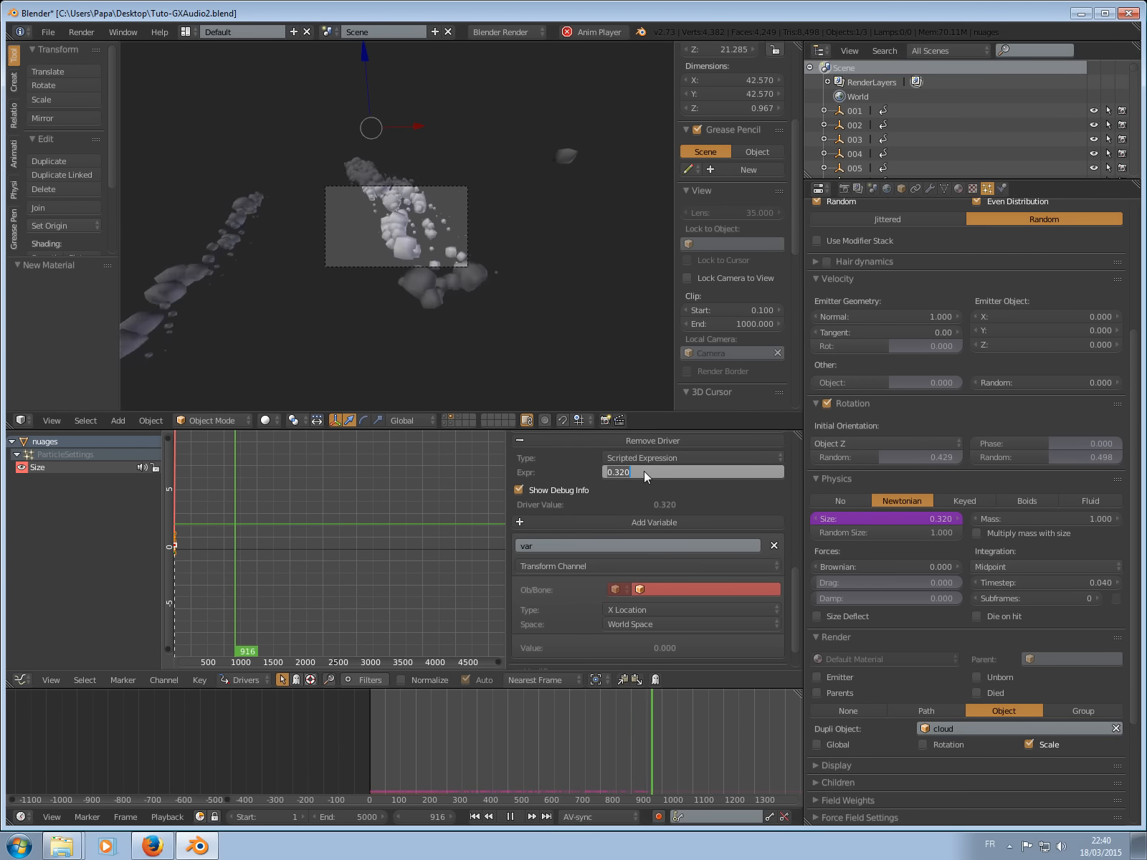
pyautogui.write('var')
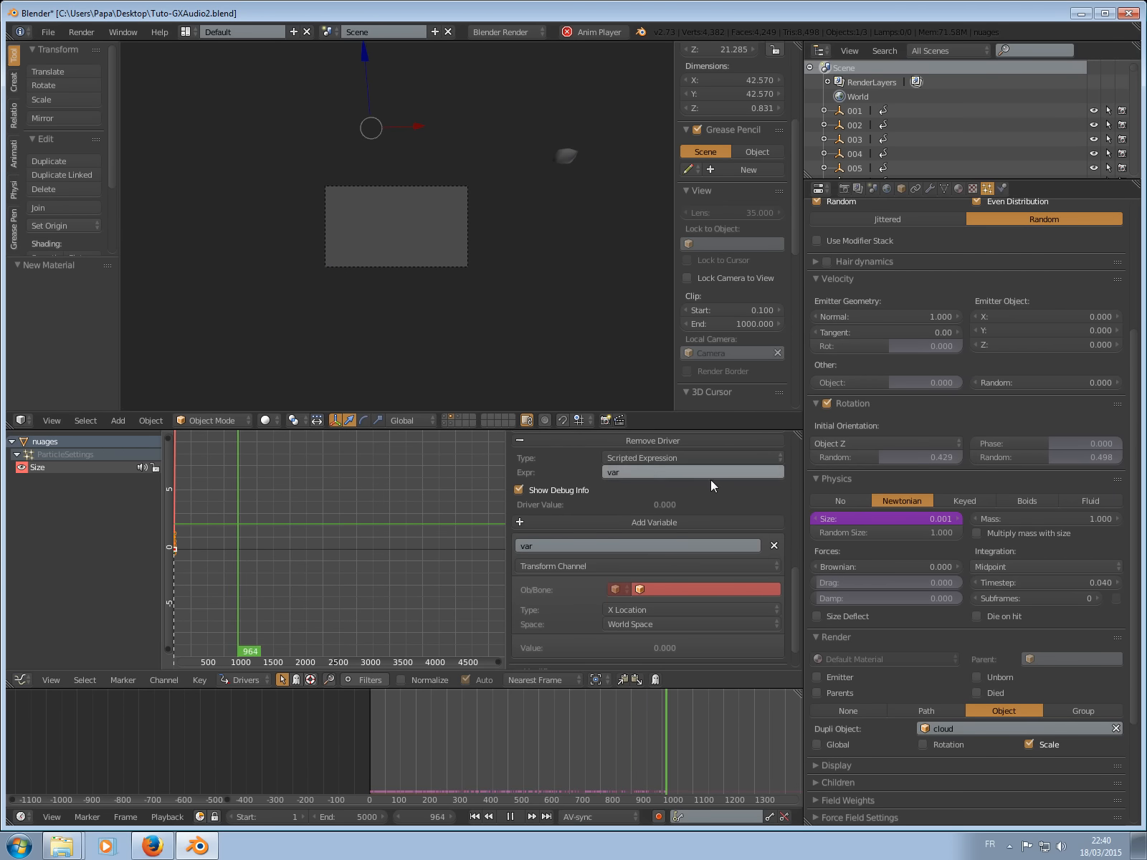
pyautogui.press('Return')
pyautogui.click(668, 588)
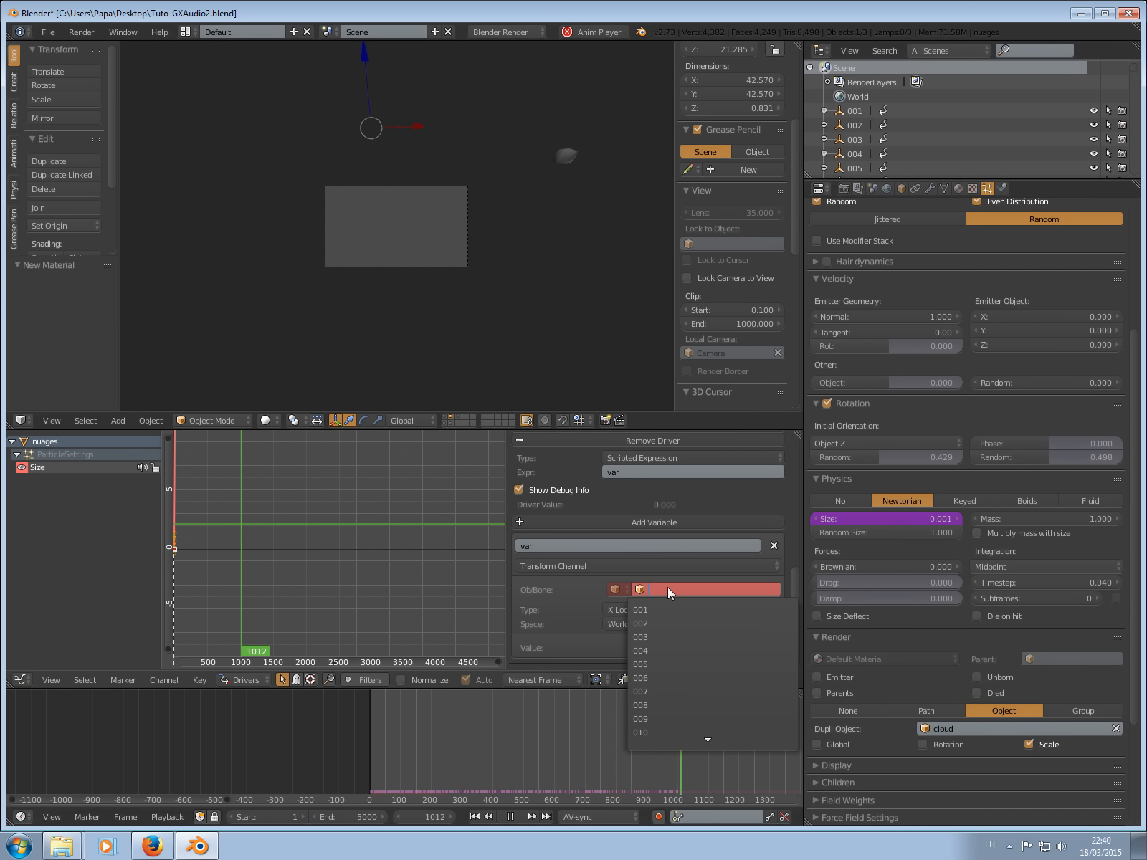
pyautogui.click(668, 678)
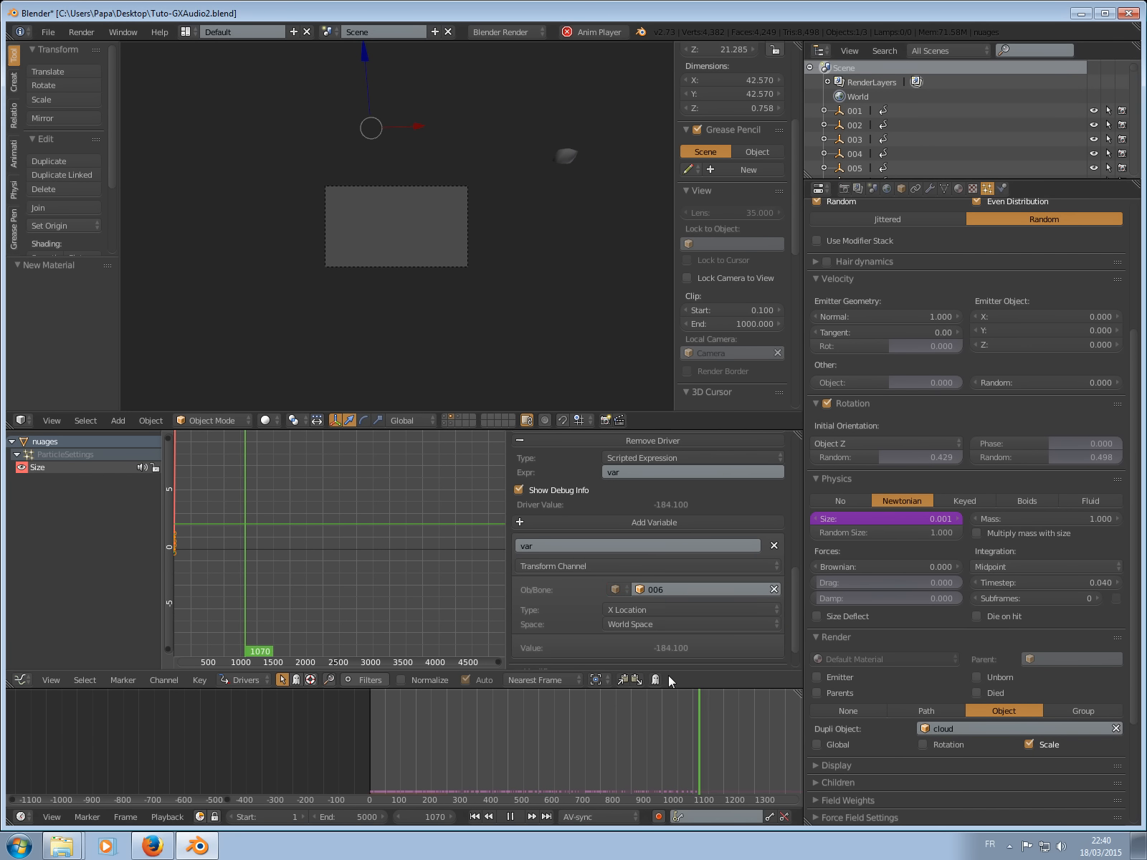
pyautogui.click(639, 610)
pyautogui.click(635, 467)
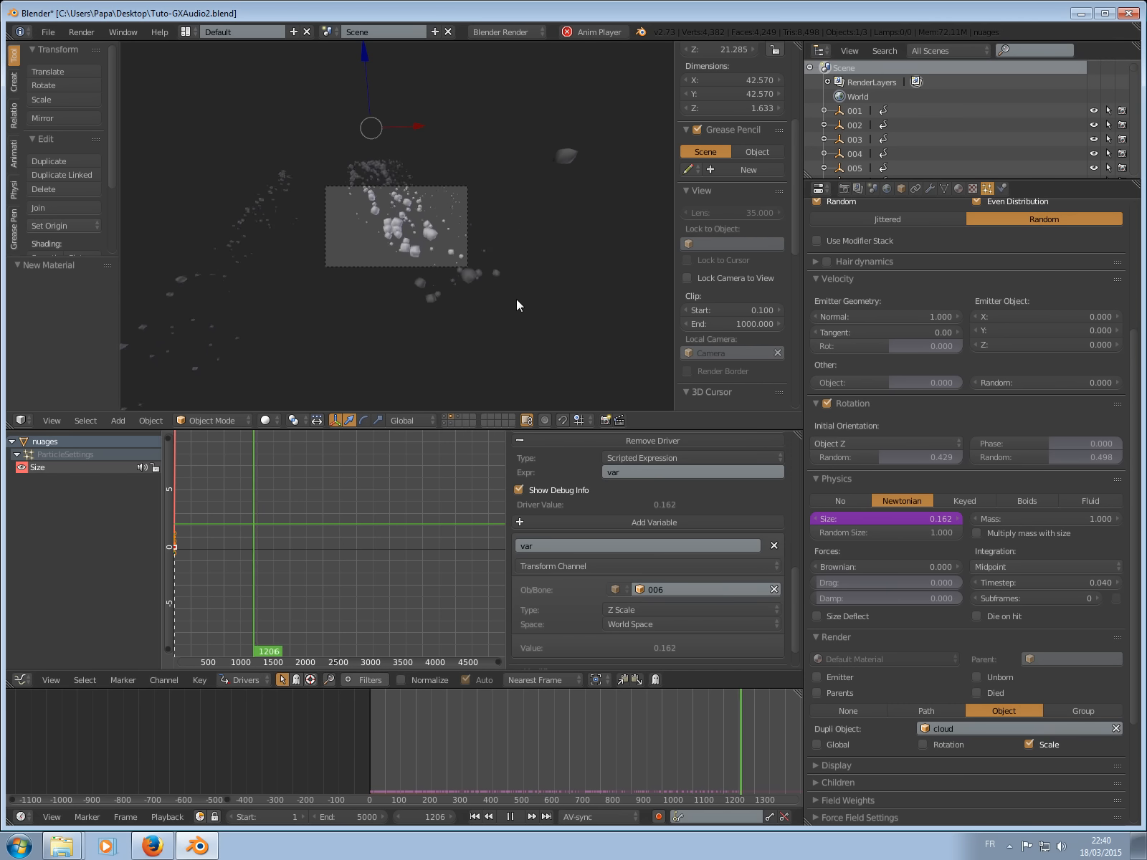
# Amplify the Size driver by changing its expression to var*5.
pyautogui.click(631, 467)
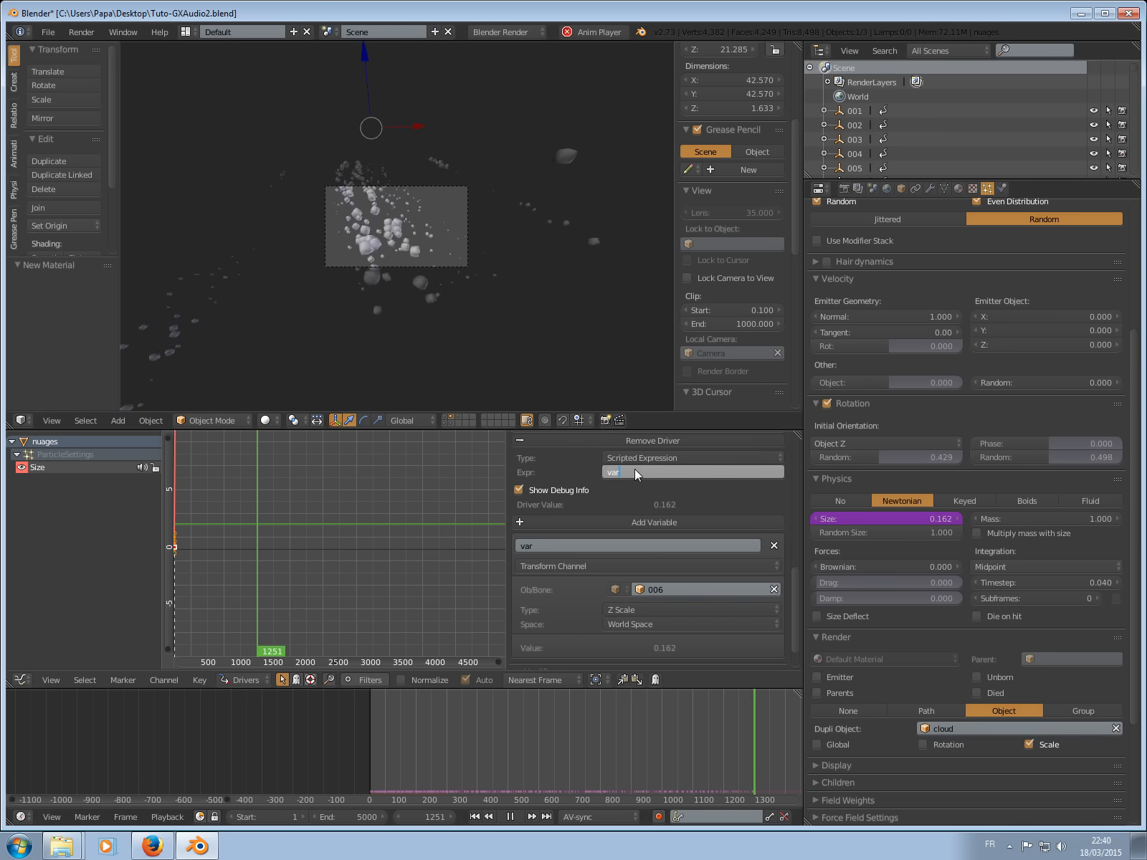
pyautogui.press('End')
pyautogui.write('*5')
pyautogui.press('Return')
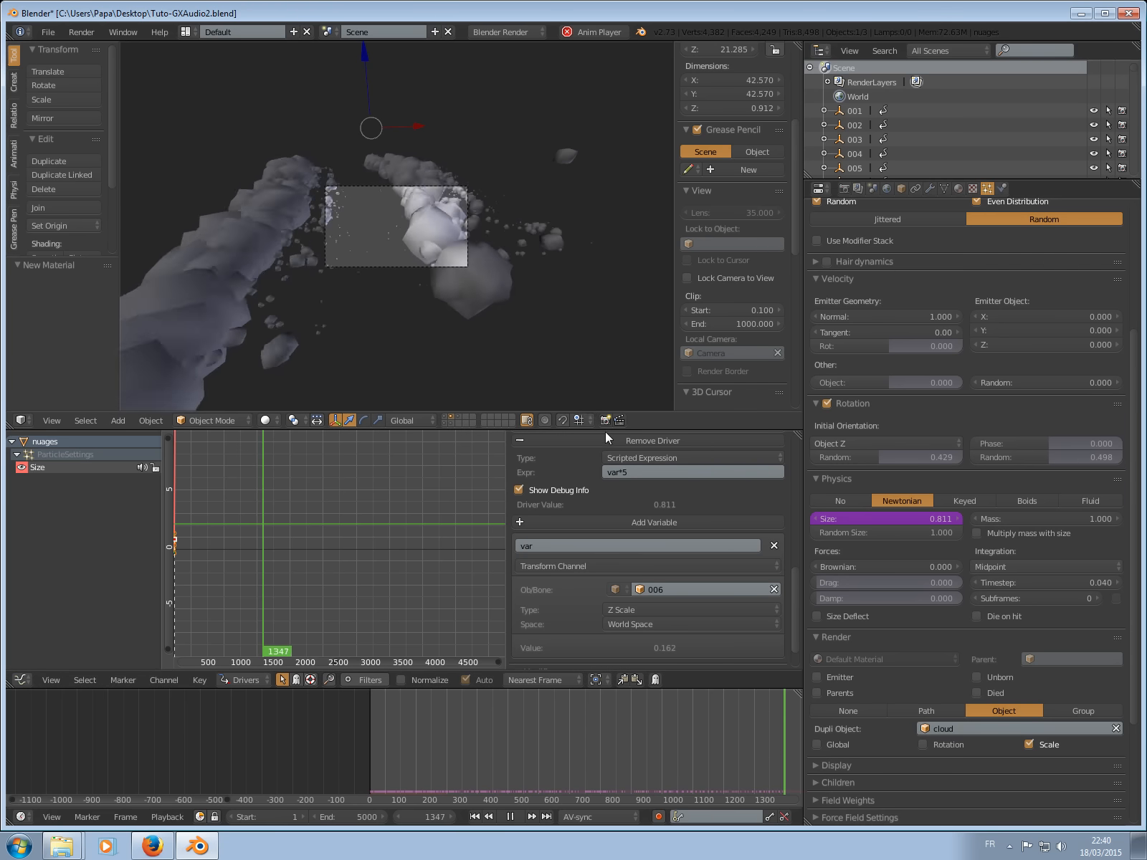
# Reduce the Size driver's multiplier so that the expression reads var*3.
pyautogui.click(630, 468)
pyautogui.press('End')
pyautogui.press('BackSpace')
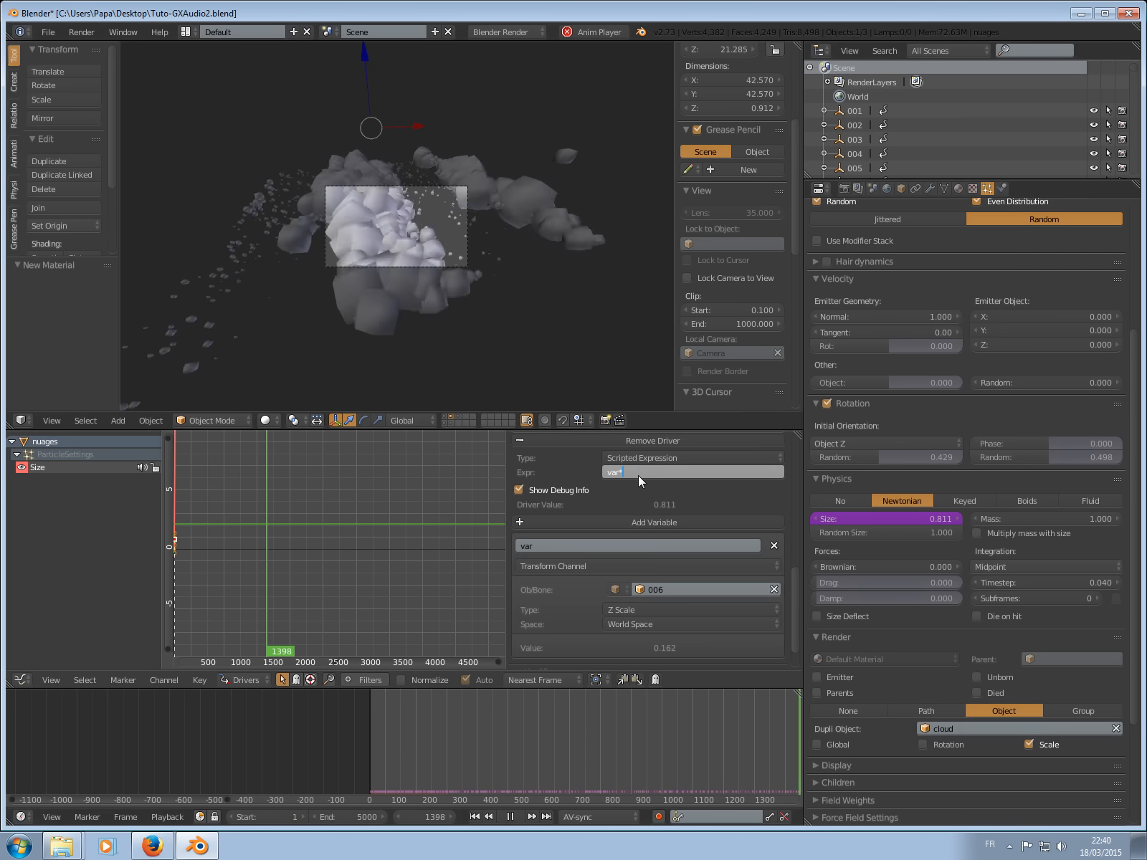
pyautogui.write('3')
pyautogui.press('Return')
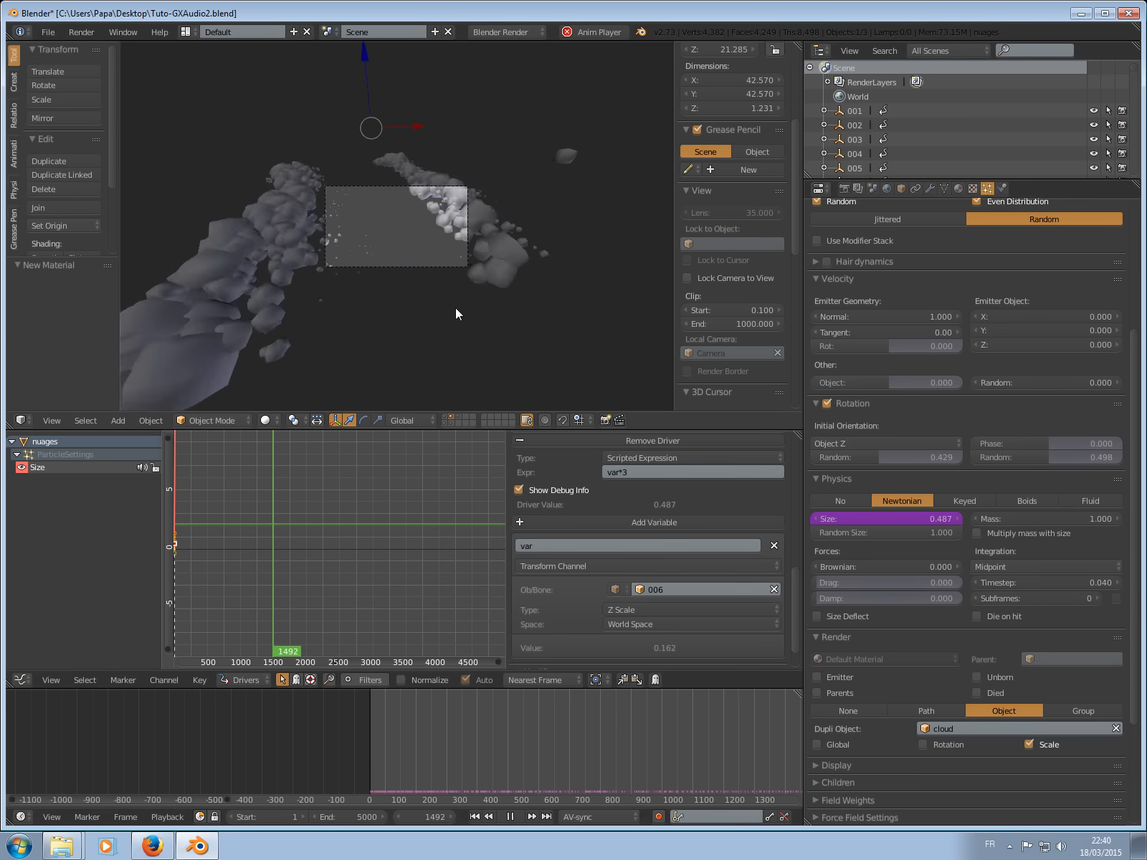
# Stop playback, enable Environment Lighting, Paper Sky and Blend Sky for the world, and set the horizon color to blue (R 0.161, G 0.409, B 0.723).
pyautogui.press('Escape')
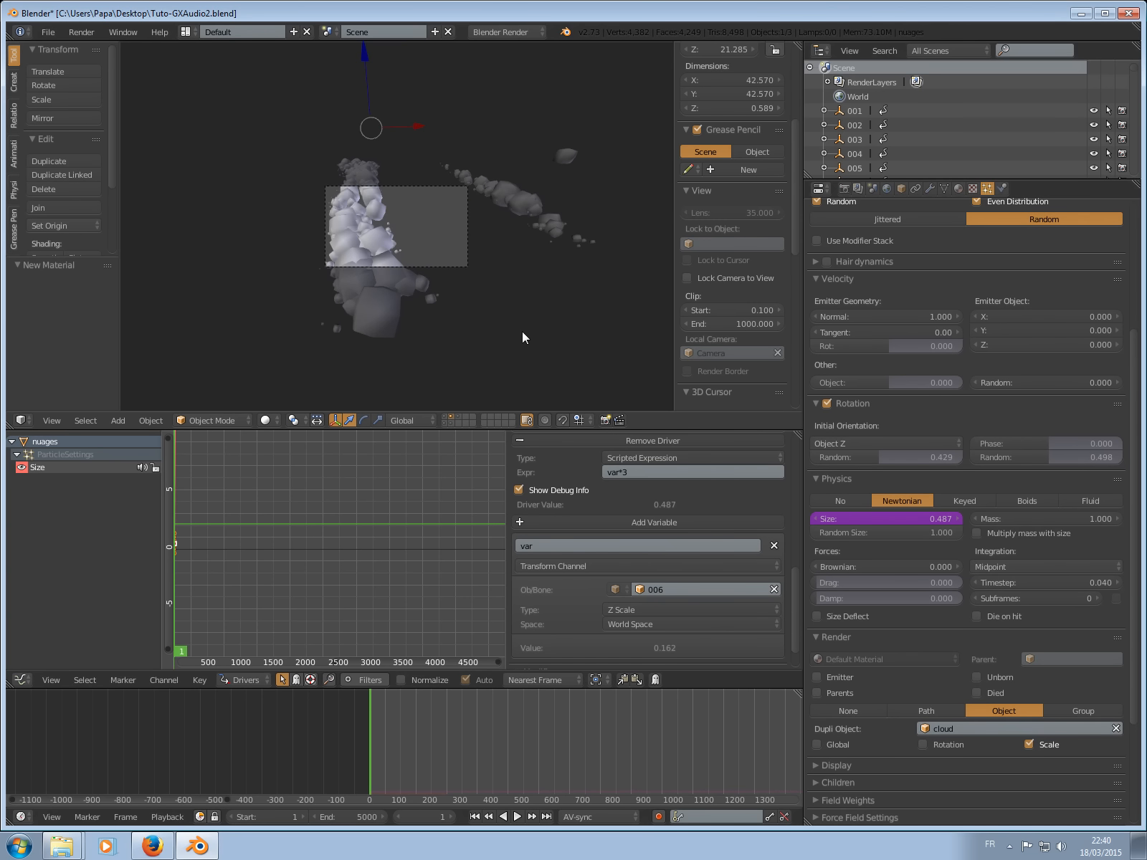
pyautogui.click(888, 187)
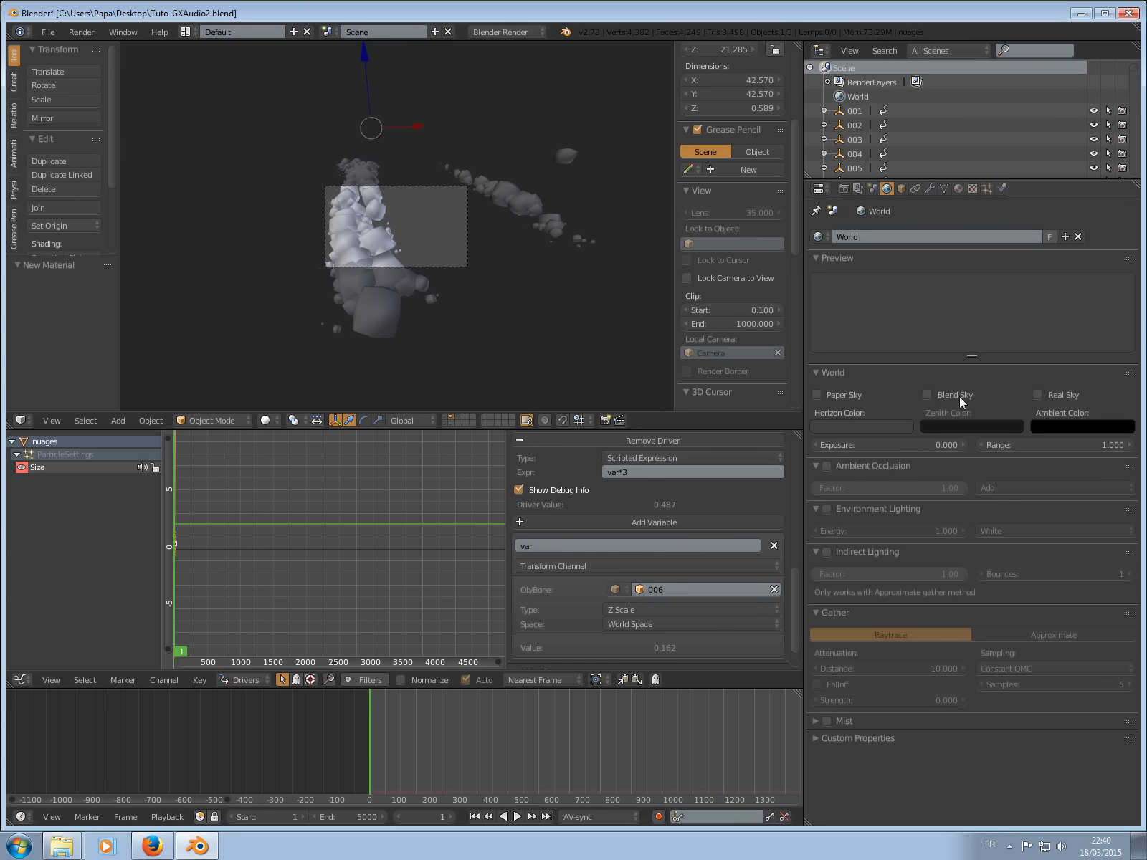
pyautogui.click(826, 509)
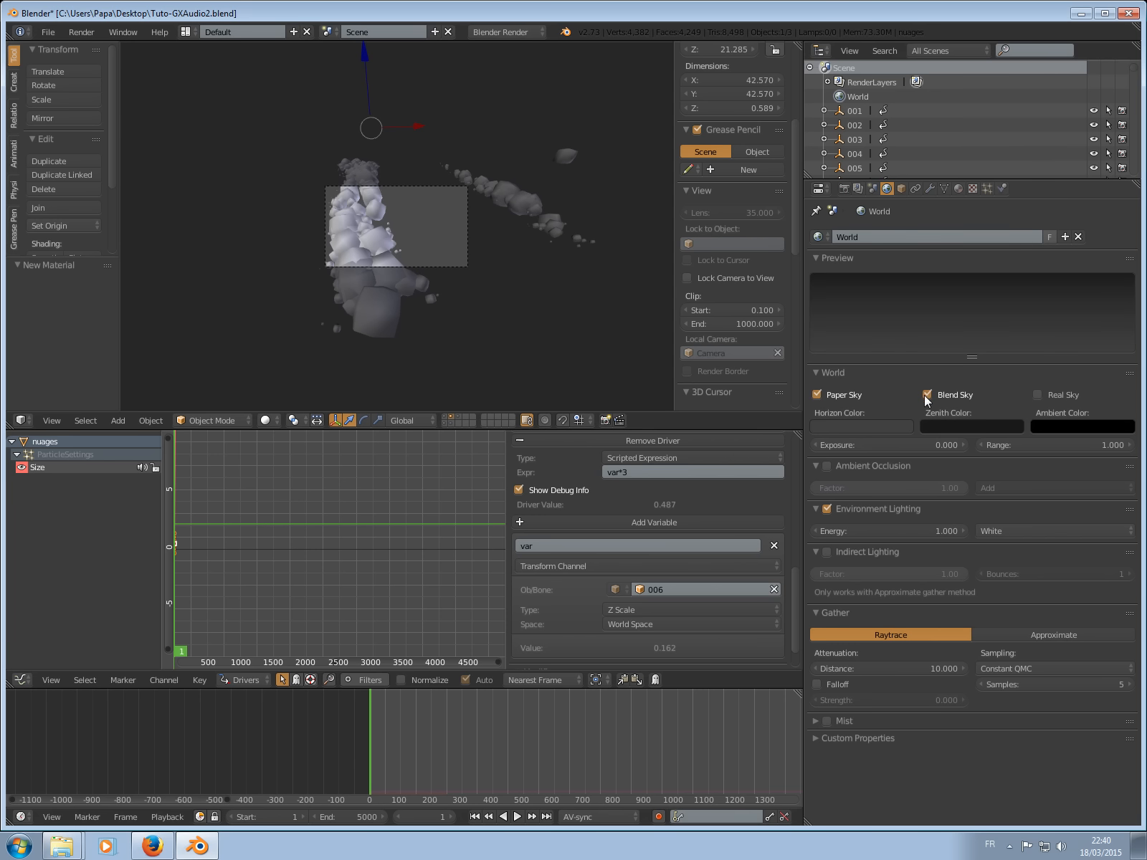
pyautogui.click(878, 428)
pyautogui.click(892, 260)
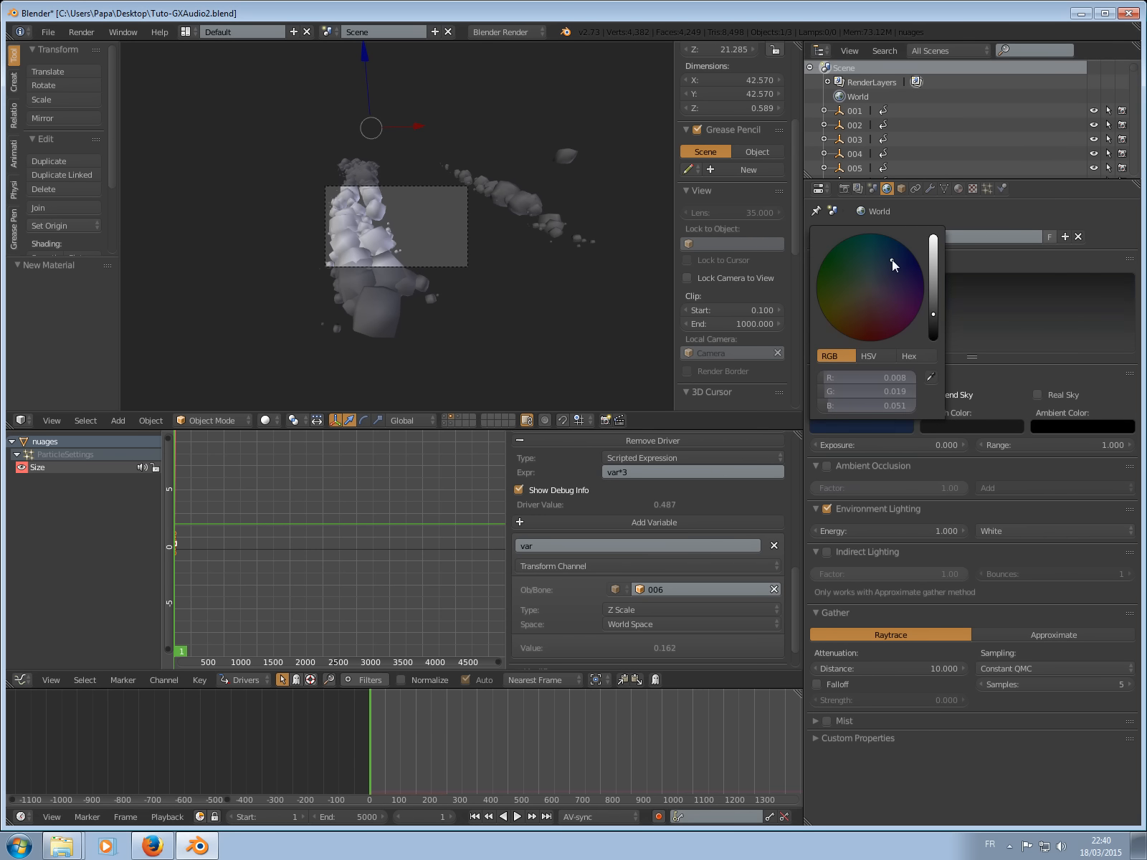
pyautogui.moveTo(931, 268); pyautogui.dragTo(883, 264)
pyautogui.click(880, 260)
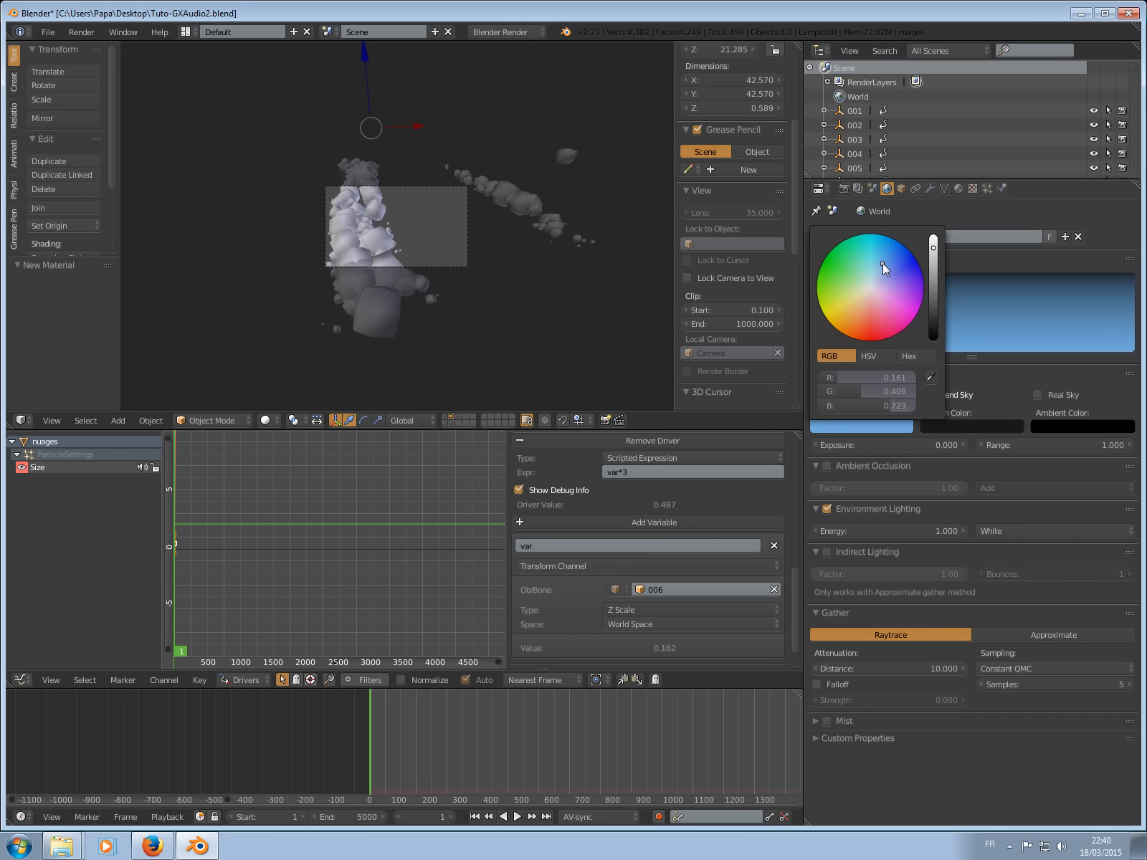
# Set the world's zenith color to a greyish blue (R 0.254, G 0.333, B 0.477) and darken the horizon color slightly.
pyautogui.click(984, 428)
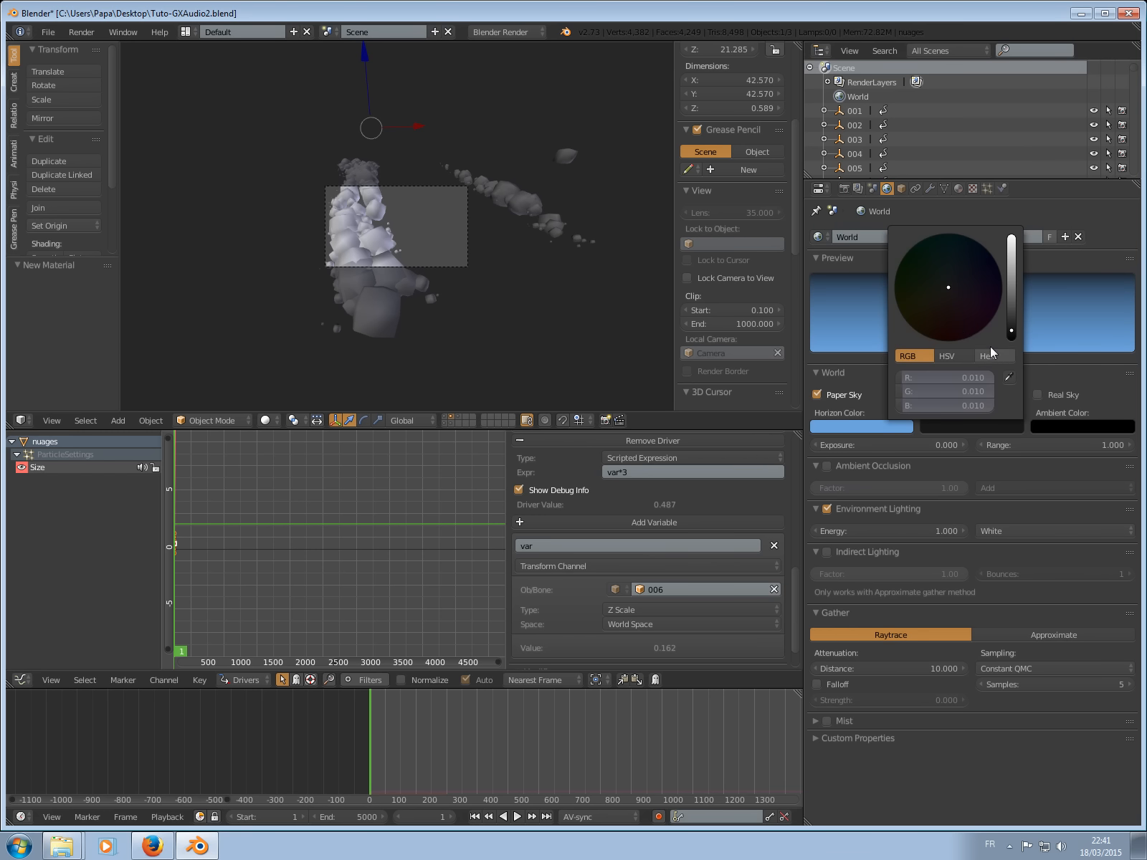
pyautogui.moveTo(1013, 267)
pyautogui.mouseDown()
pyautogui.moveTo(1014, 252)
pyautogui.moveTo(1014, 278)
pyautogui.moveTo(962, 264)
pyautogui.moveTo(956, 277)
pyautogui.mouseUp()
pyautogui.click(957, 271)
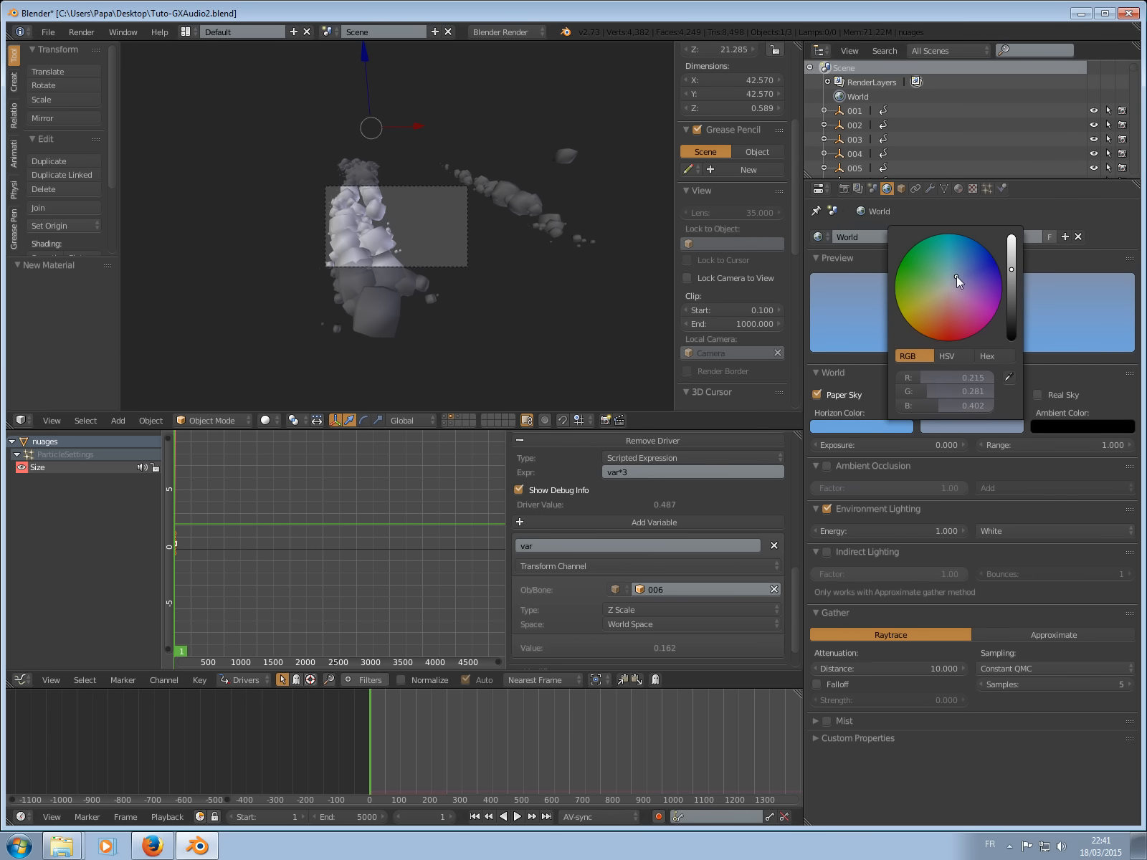
pyautogui.click(1013, 264)
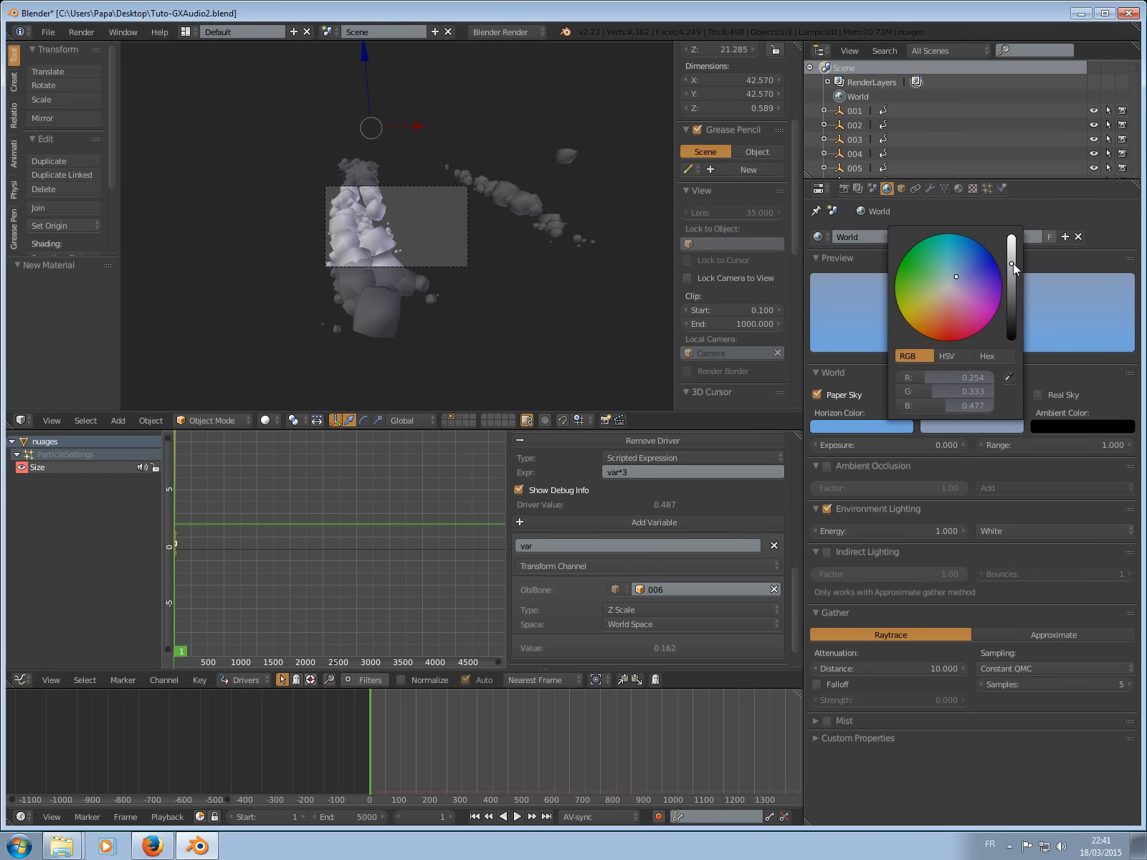
pyautogui.click(882, 431)
pyautogui.click(934, 253)
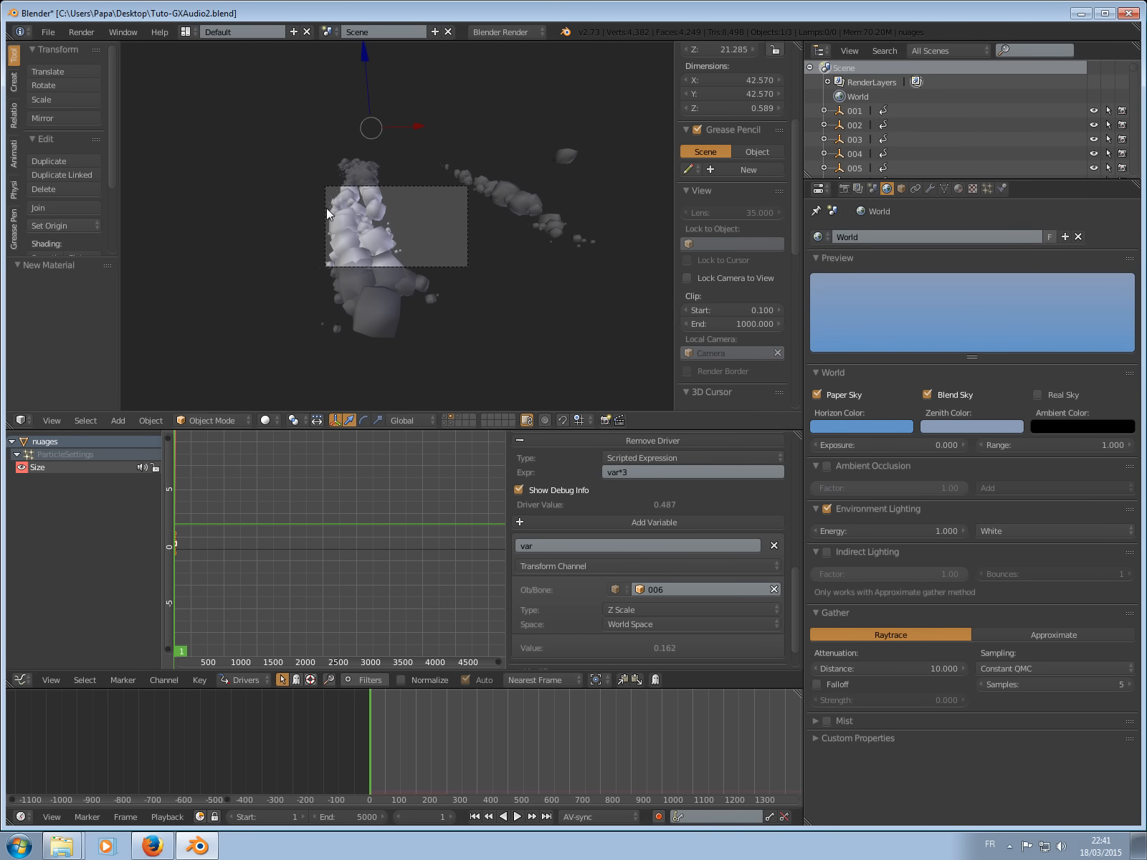
# Render the current frame to check the sky and clouds, and return to the scene.
pyautogui.press('F12')
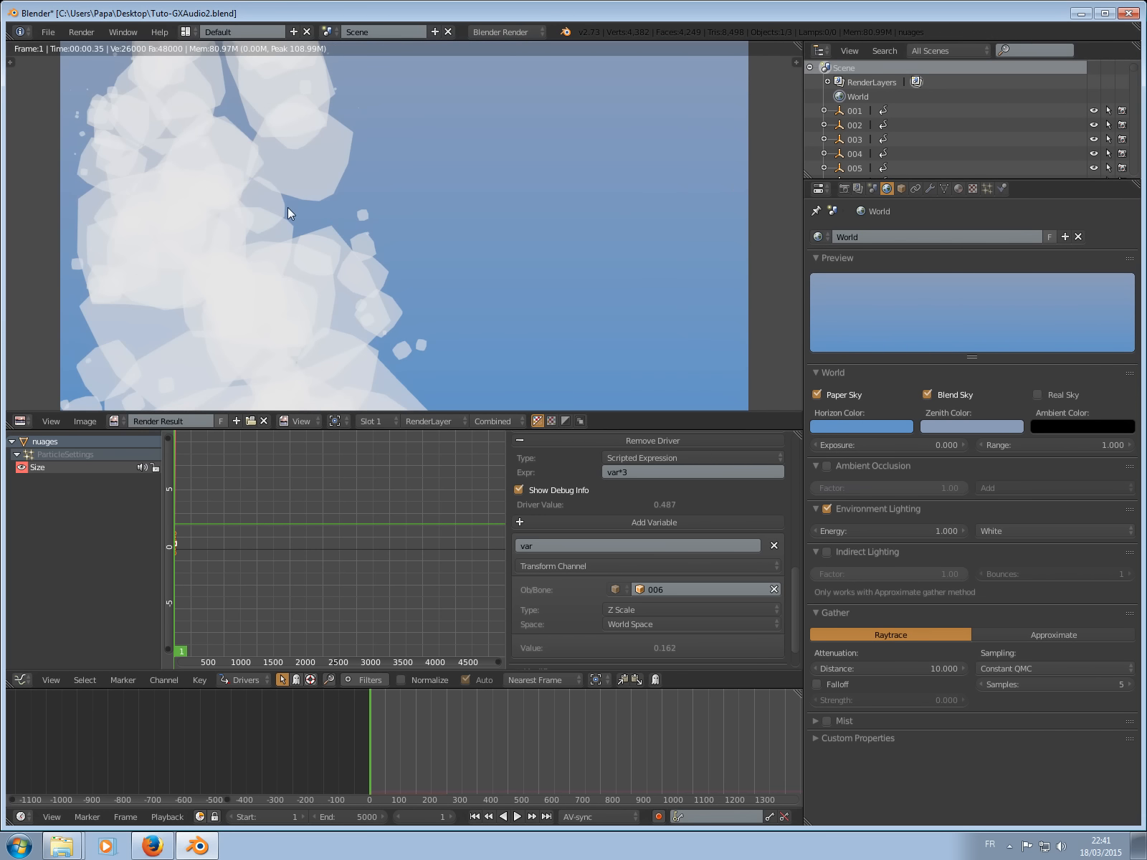
pyautogui.scroll(3, 354, 214)
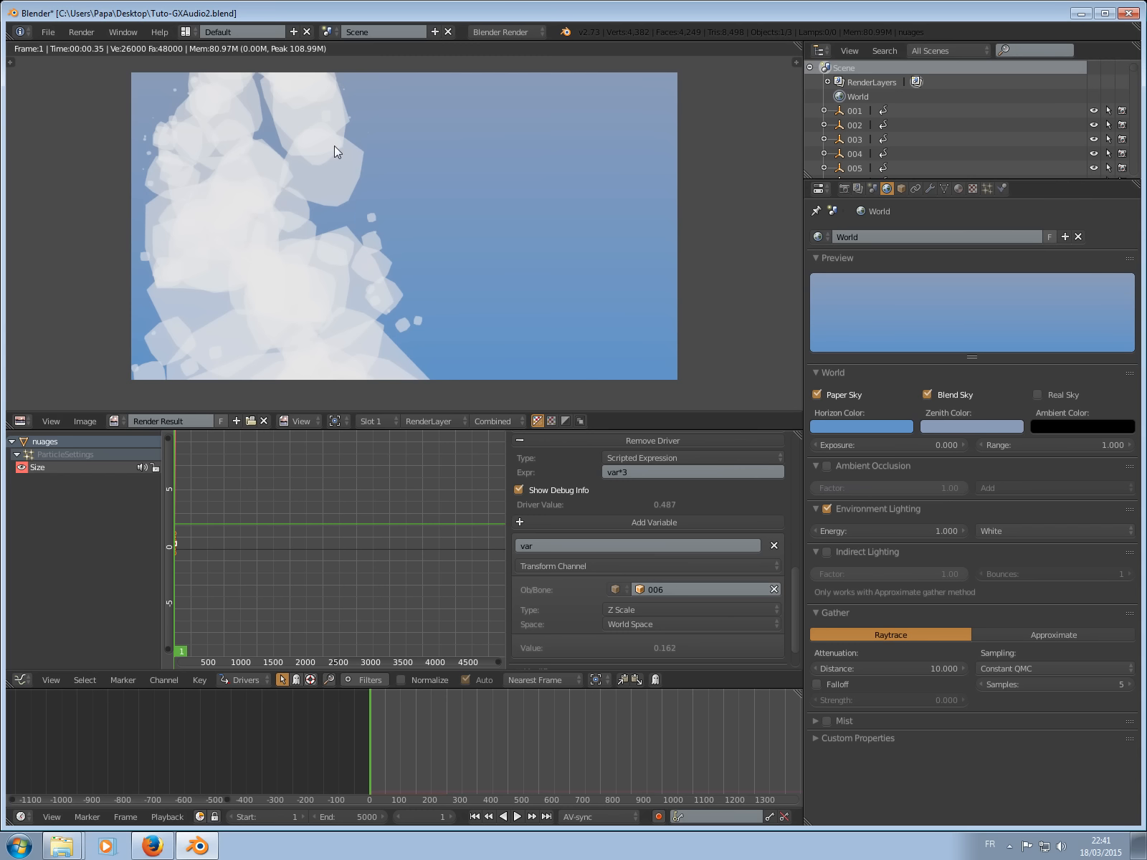
pyautogui.press('Escape')
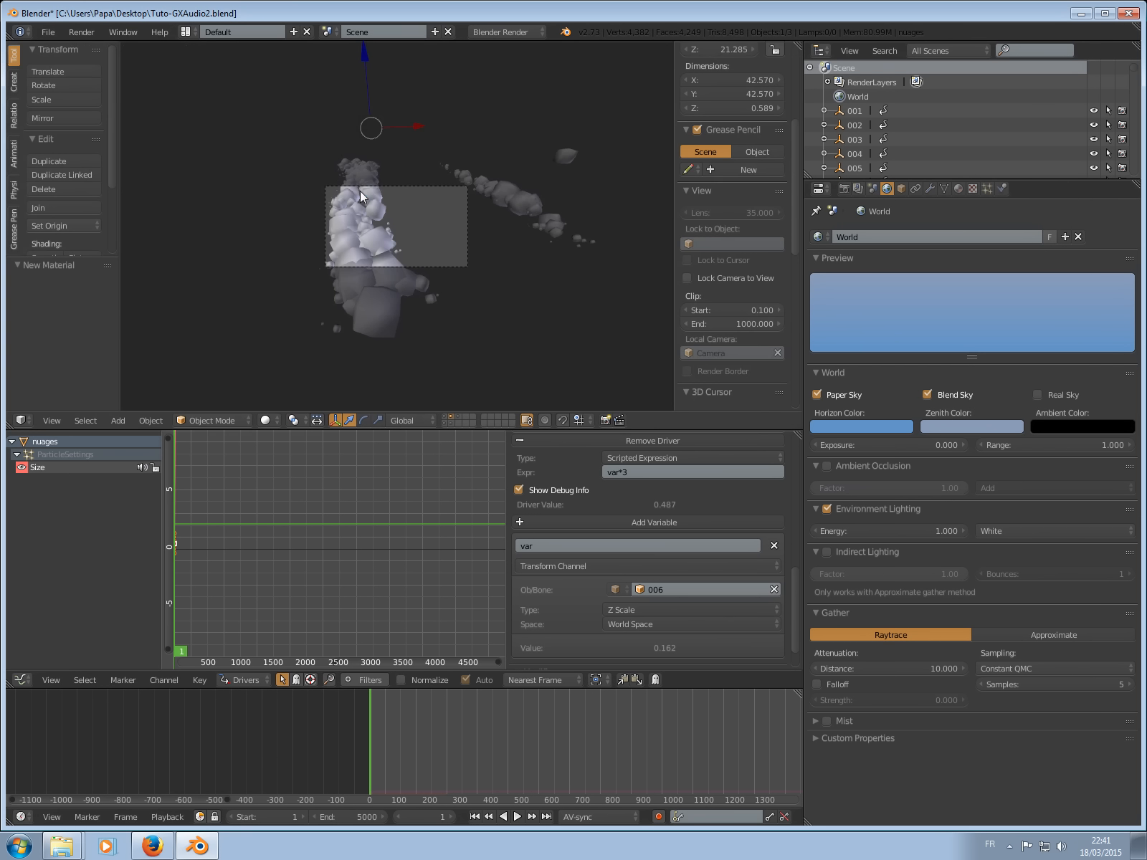
# Isolate the layer with the cubes and delete the protruding cubes around the edges of the block grid.
pyautogui.keyDown('shift'); pyautogui.click(451, 423); pyautogui.keyUp('shift')
pyautogui.rightClick(401, 205)
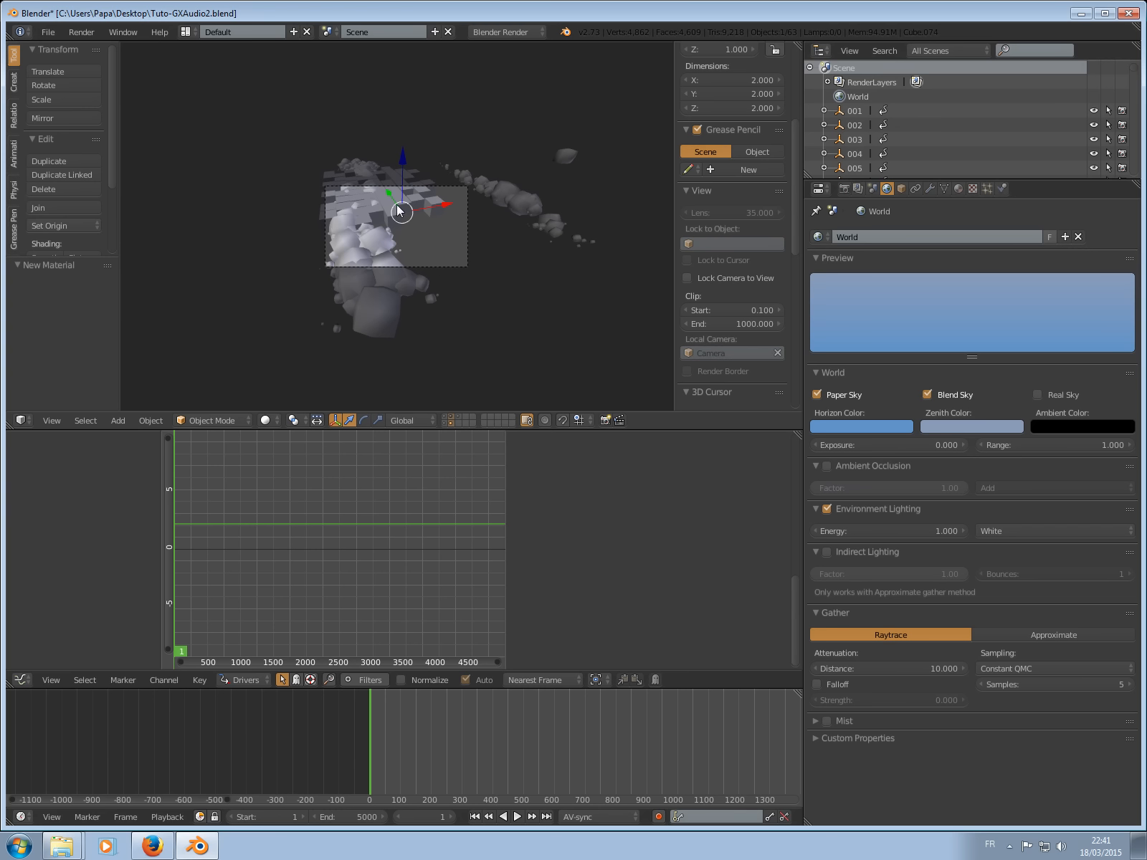
pyautogui.press('KP_0')
pyautogui.moveTo(375, 168); pyautogui.dragTo(325, 205, button='middle')
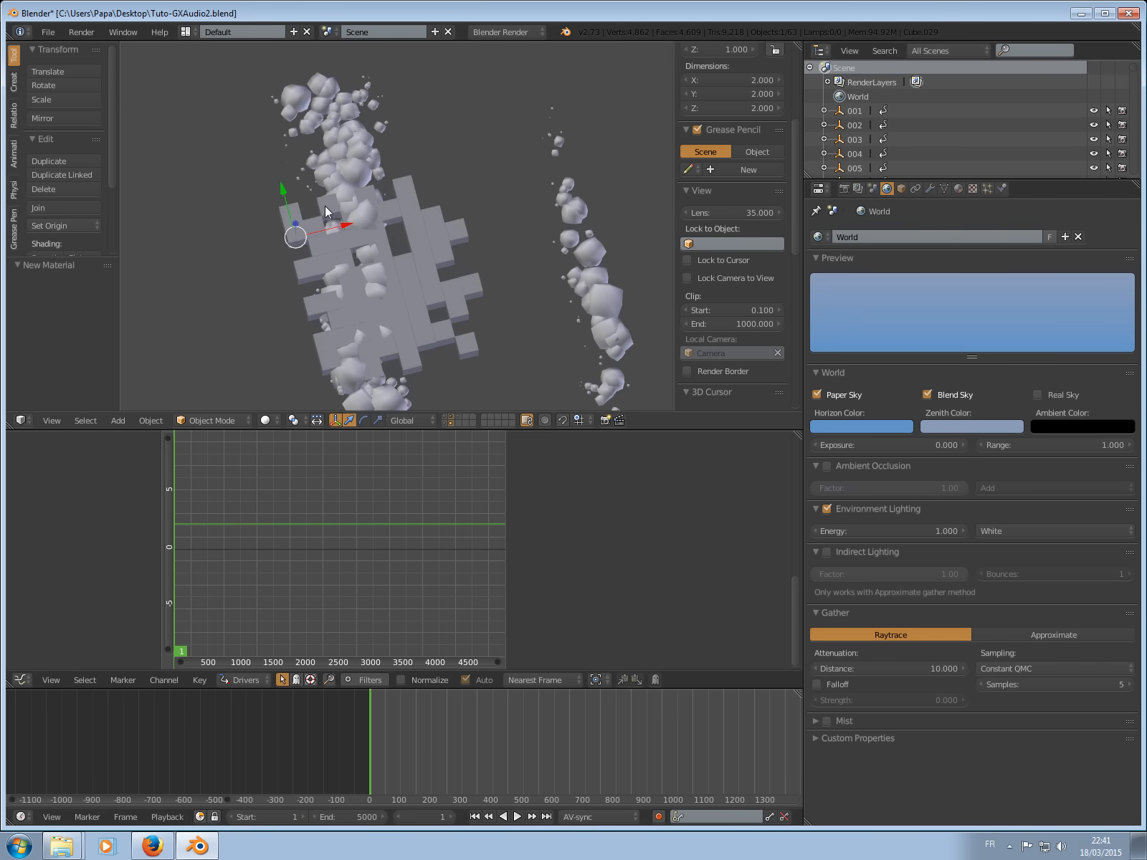
pyautogui.click(453, 420)
pyautogui.keyDown('shift'); pyautogui.moveTo(419, 301); pyautogui.dragTo(451, 267, button='middle'); pyautogui.keyUp('shift')
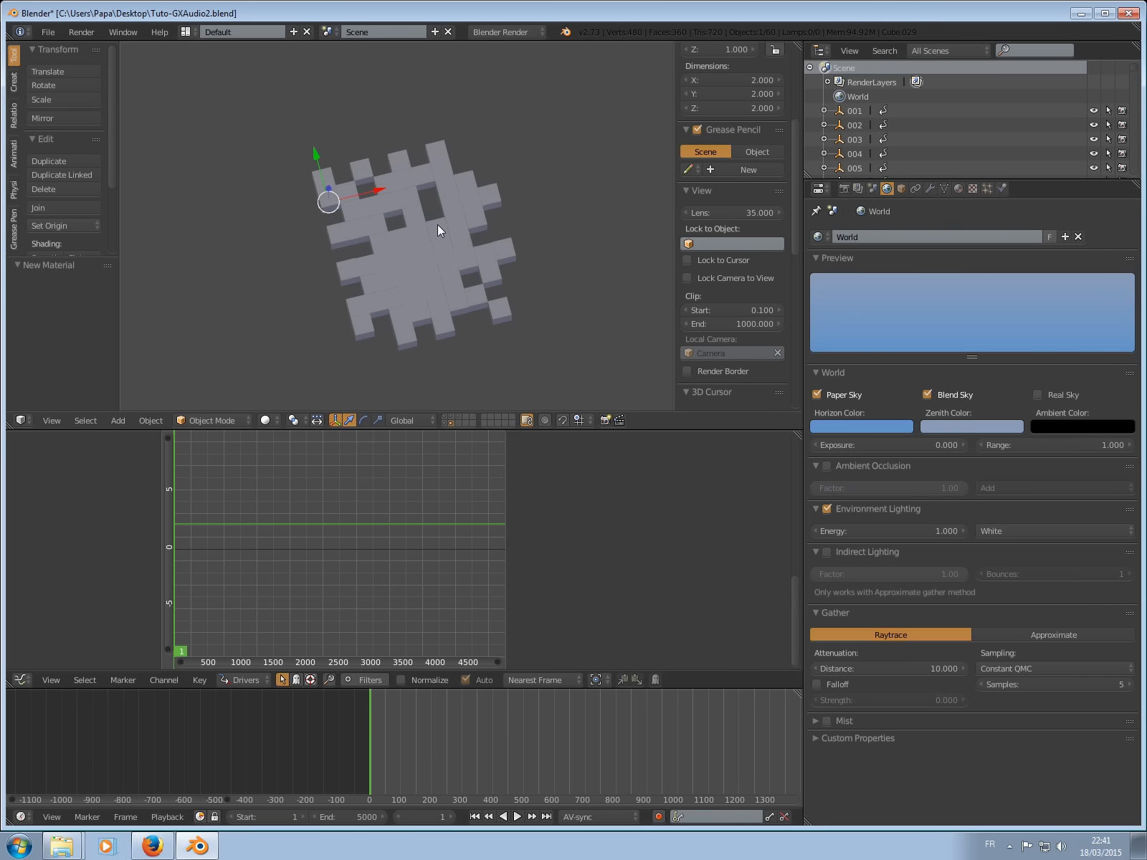
pyautogui.moveTo(448, 141)
pyautogui.mouseDown()
pyautogui.moveTo(346, 301)
pyautogui.moveTo(468, 328)
pyautogui.moveTo(526, 193)
pyautogui.moveTo(506, 158)
pyautogui.mouseUp()
pyautogui.press('x')
pyautogui.click(505, 159)
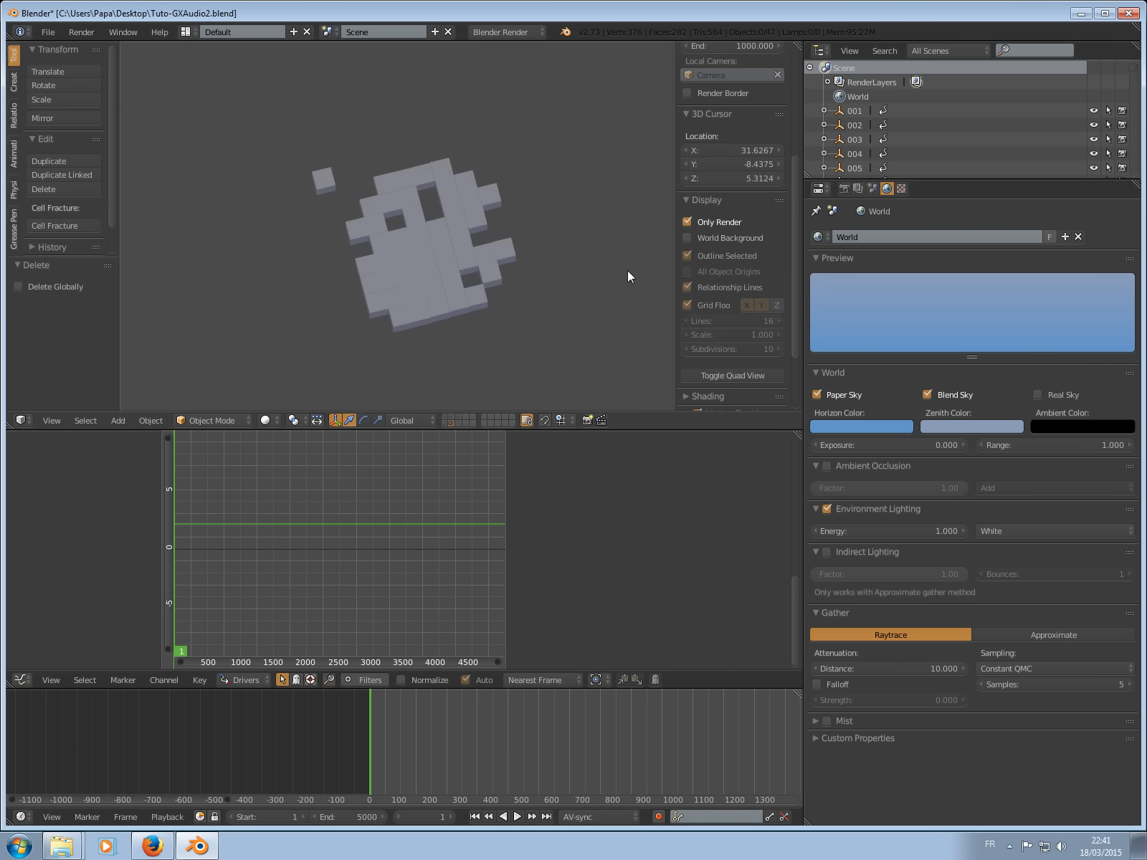
# Turn off Only Render and delete the stray corner cube together with the front row of cubes.
pyautogui.click(687, 223)
pyautogui.press('c')
pyautogui.click(325, 183)
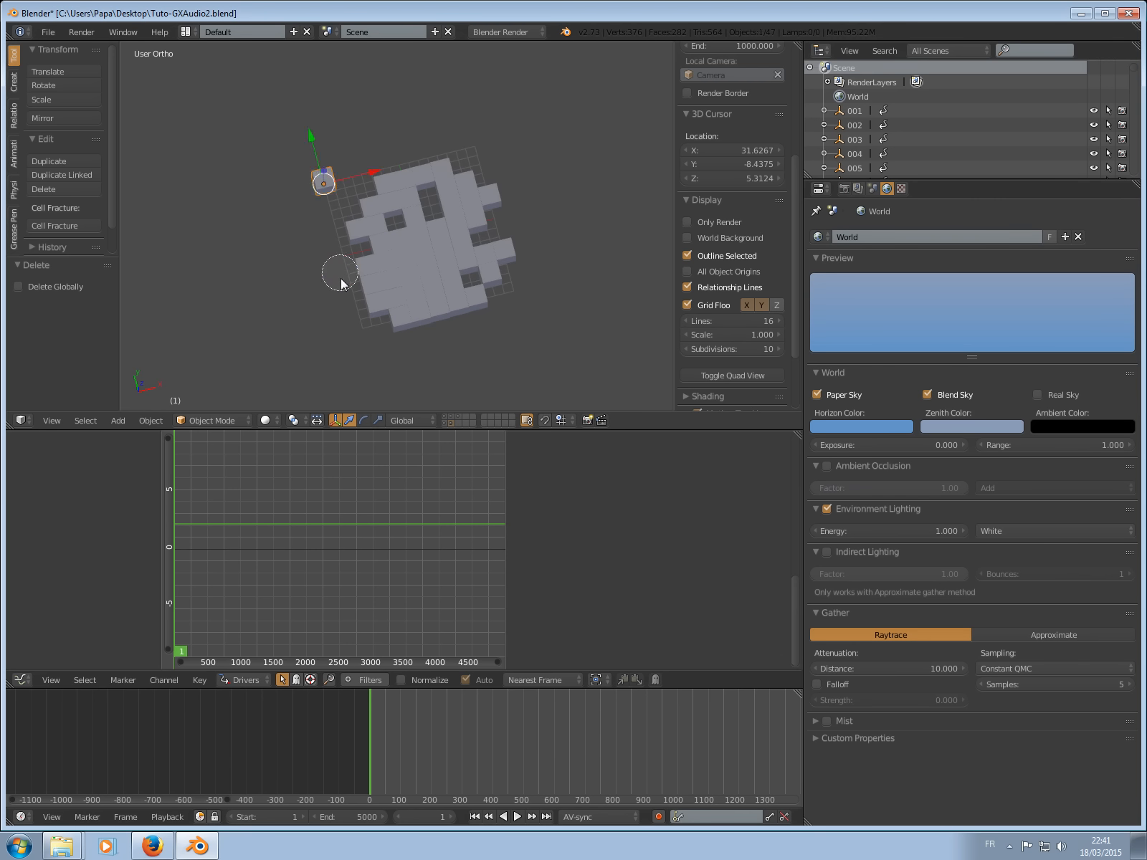
pyautogui.moveTo(371, 307)
pyautogui.mouseDown()
pyautogui.moveTo(396, 320)
pyautogui.moveTo(509, 312)
pyautogui.mouseUp()
pyautogui.press('Delete')
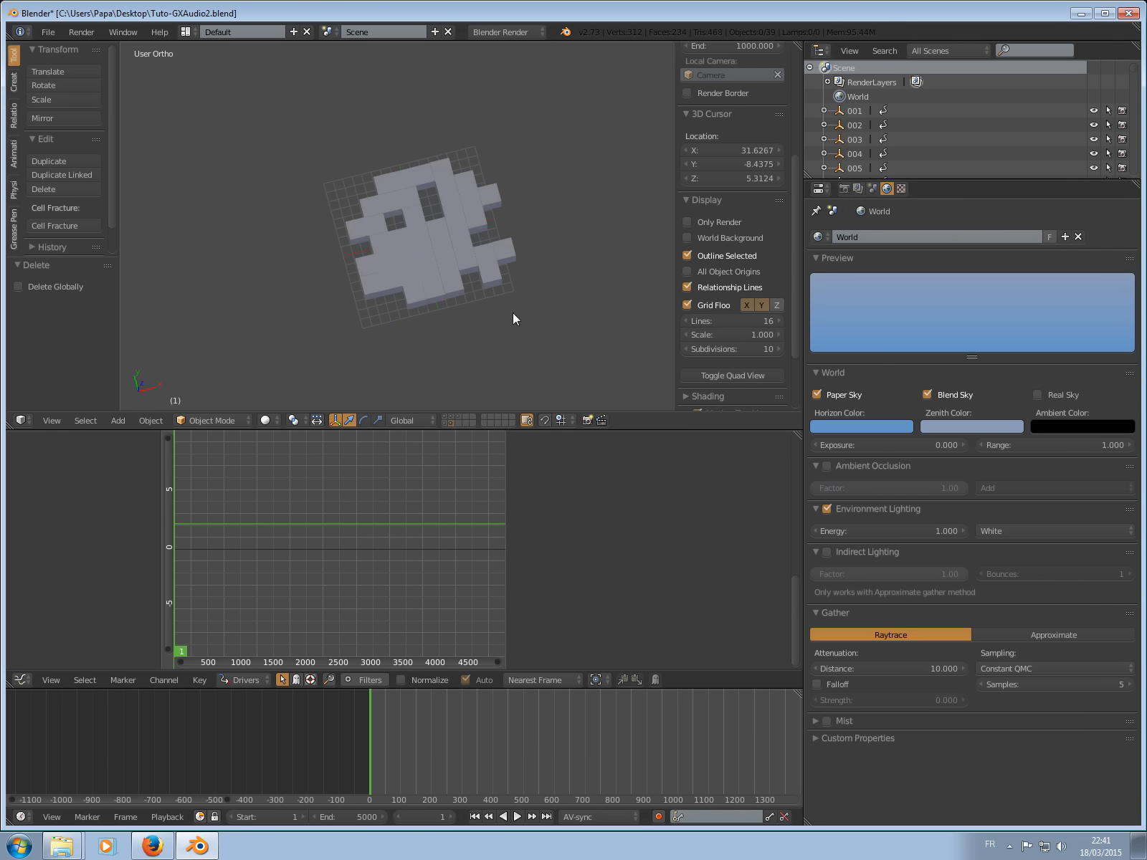
pyautogui.moveTo(512, 313); pyautogui.dragTo(485, 309, button='middle')
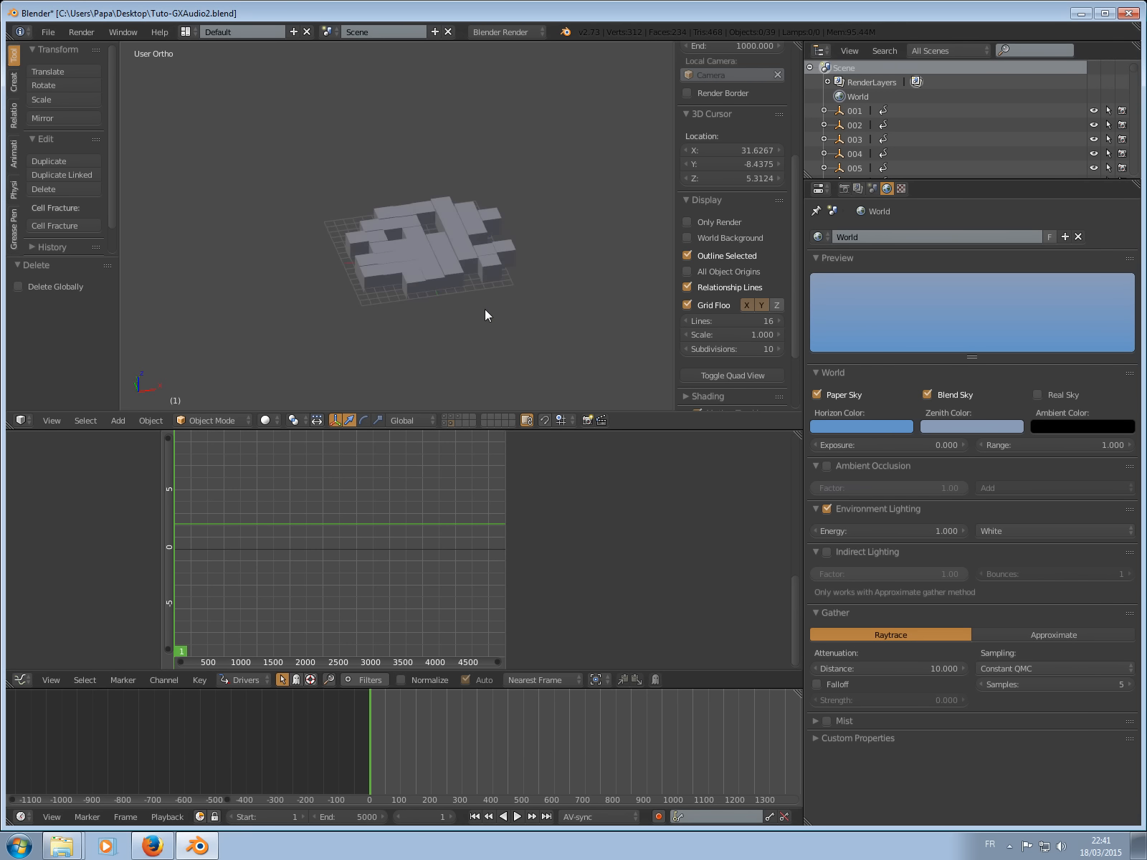
# Show the clouds with the cubes, lock the camera to the view and reframe it closely around the cube cluster.
pyautogui.keyDown('shift'); pyautogui.click(453, 416); pyautogui.keyUp('shift')
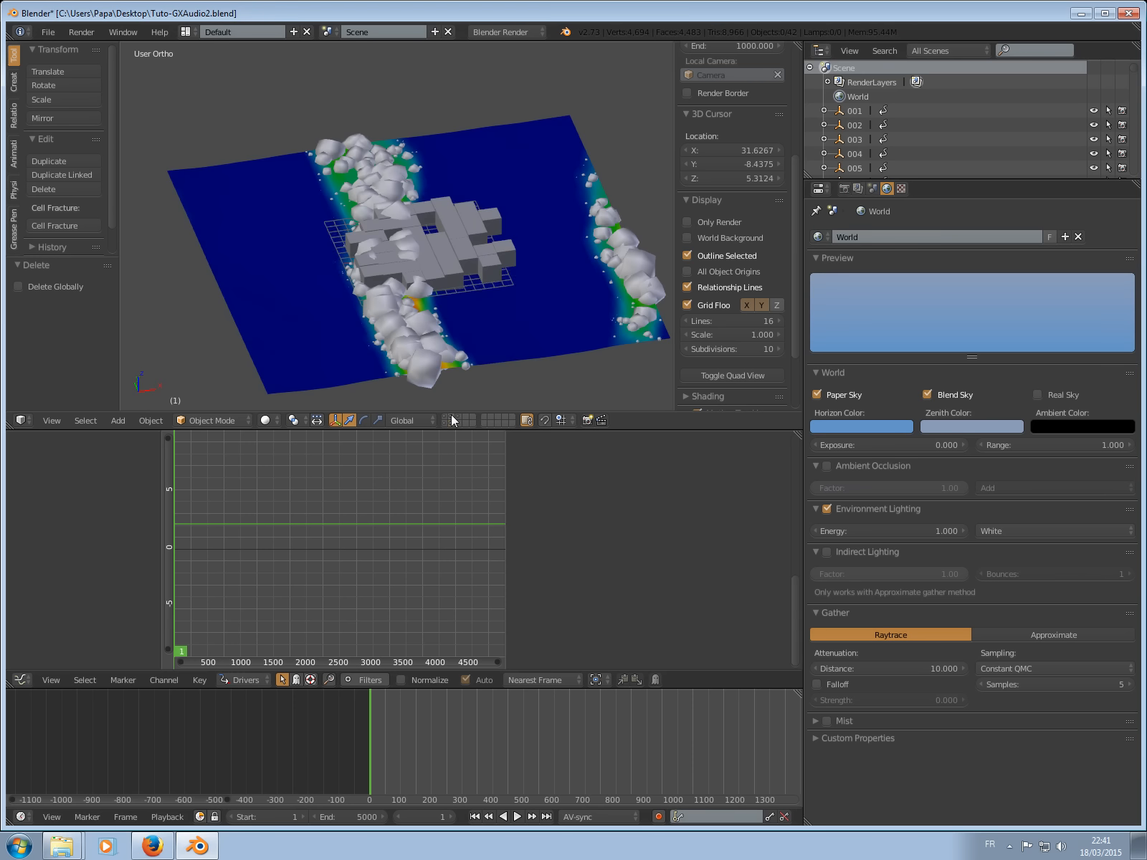
pyautogui.press('KP_0')
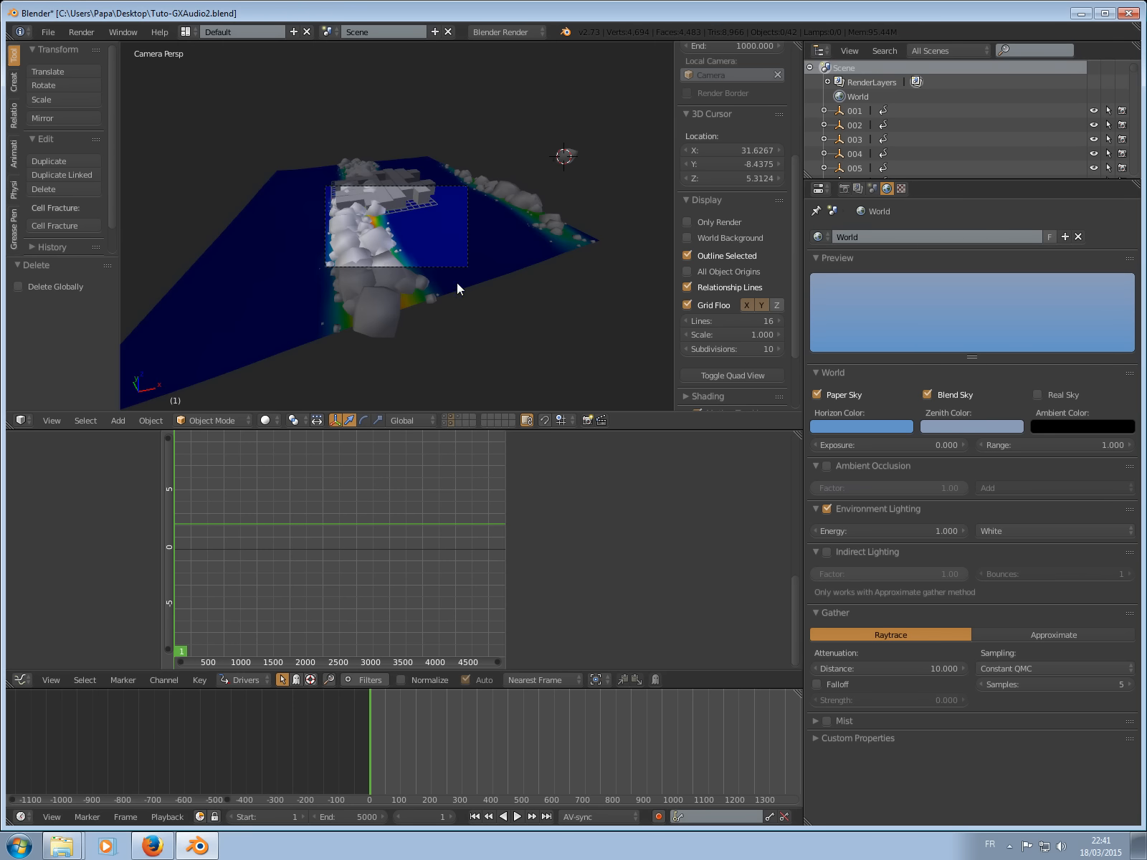
pyautogui.scroll(6, 733, 121)
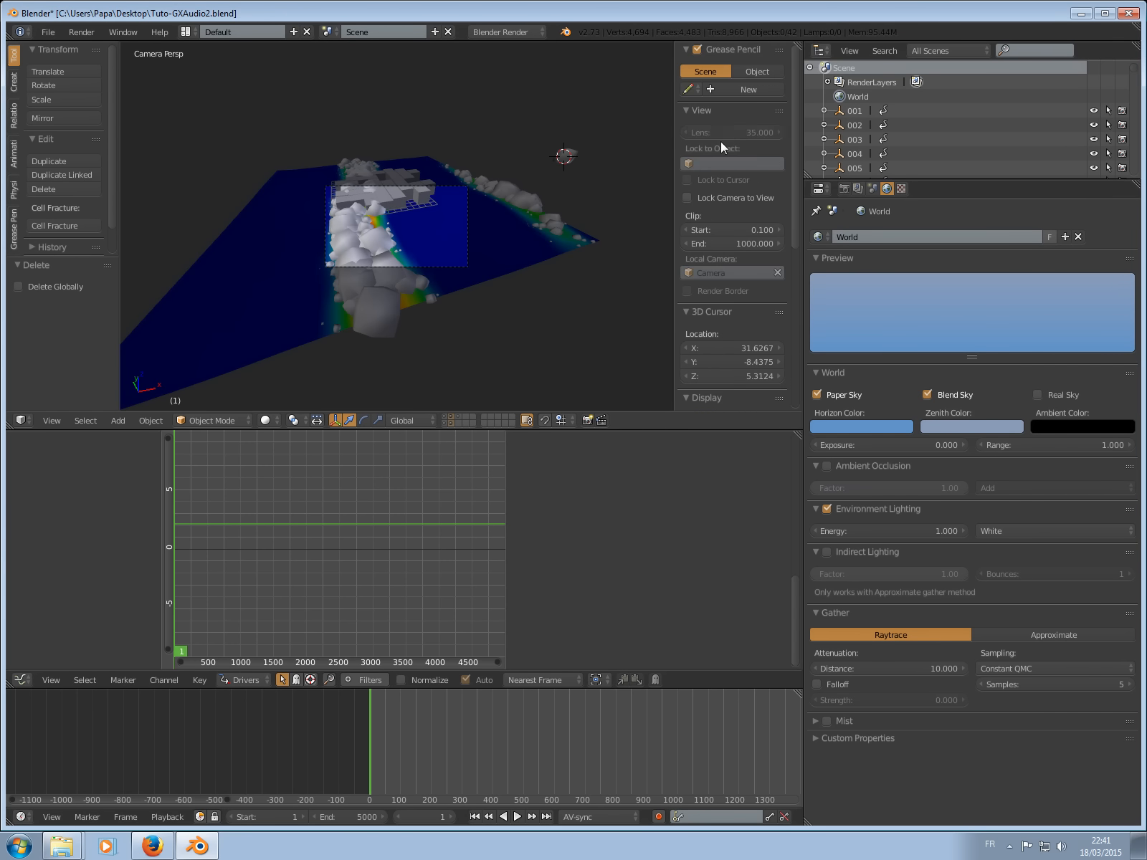
pyautogui.click(693, 199)
pyautogui.moveTo(537, 219); pyautogui.dragTo(458, 246, button='middle')
pyautogui.scroll(6, 482, 263)
pyautogui.scroll(-6, 484, 256)
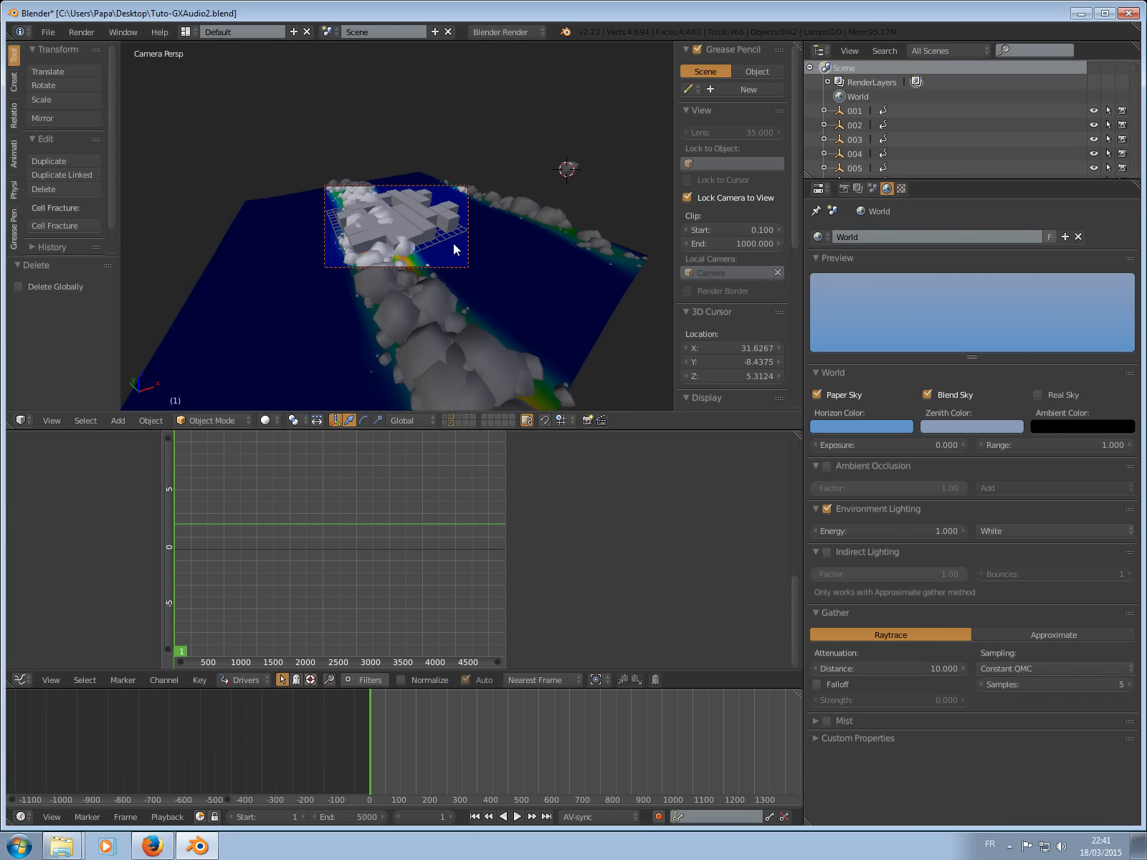
pyautogui.rightClick(427, 222)
pyautogui.rightClick(528, 258)
pyautogui.press('s')
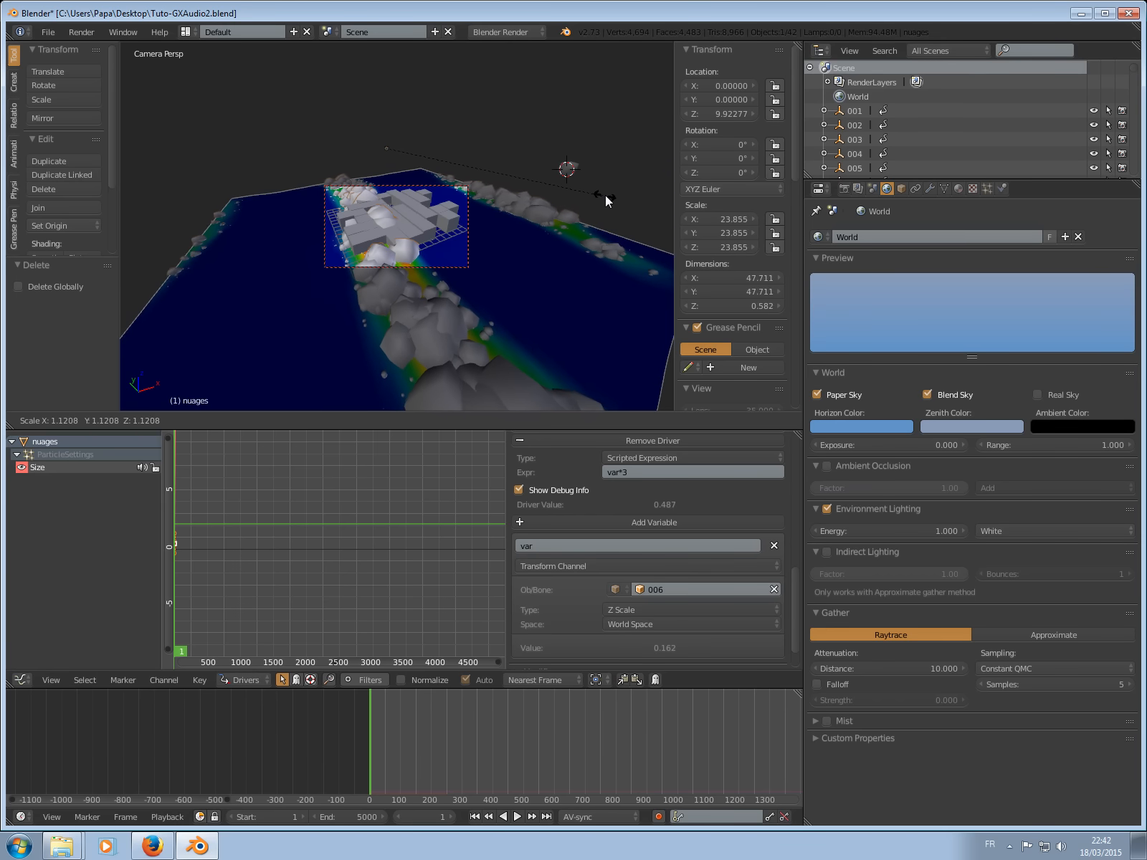
pyautogui.rightClick(599, 201)
pyautogui.keyDown('shift'); pyautogui.click(459, 417); pyautogui.keyUp('shift')
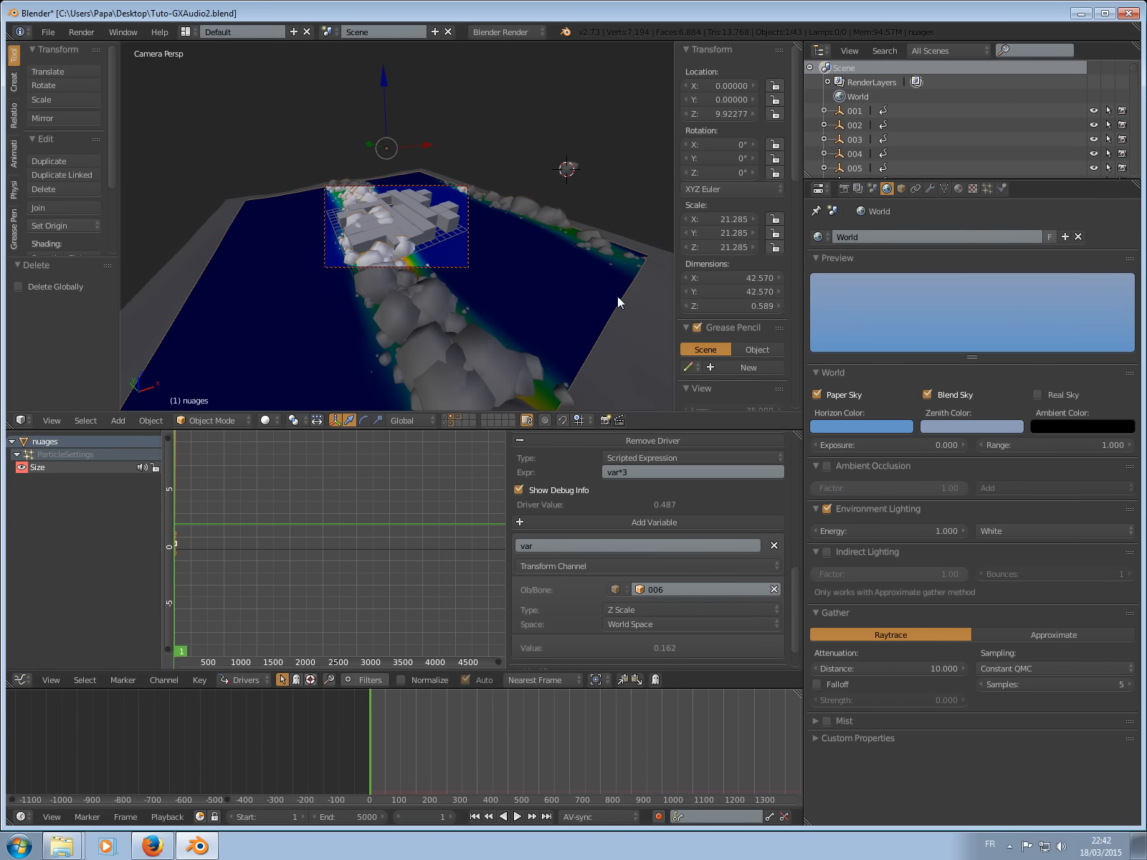
pyautogui.keyDown('shift'); pyautogui.rightClick(613, 245); pyautogui.keyUp('shift')
pyautogui.press('s')
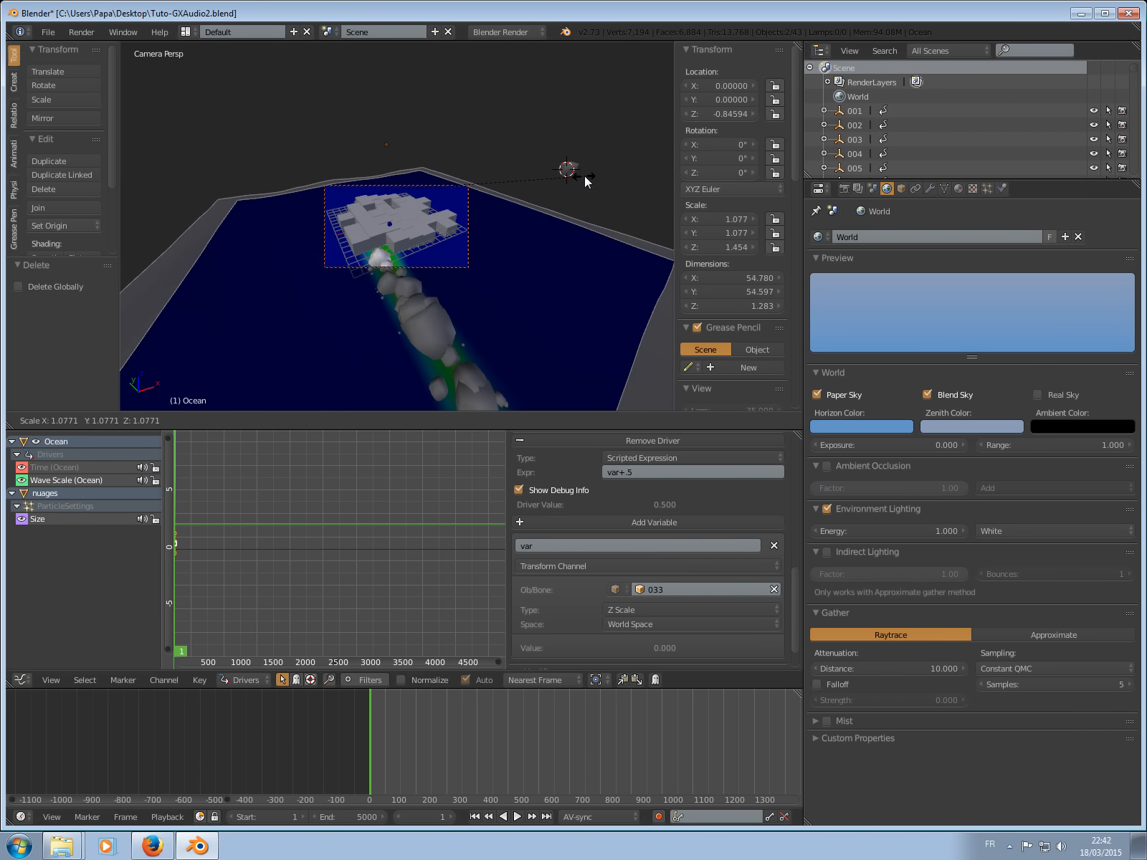
pyautogui.press('Escape')
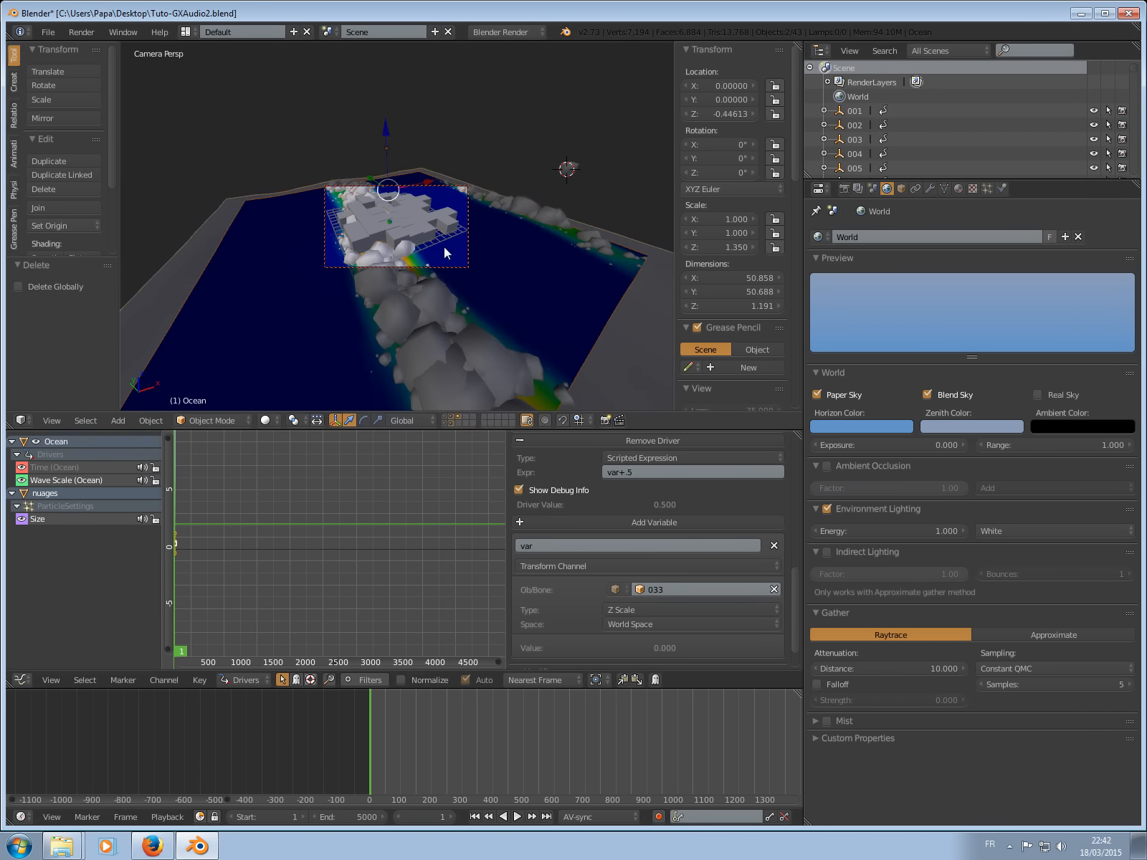
# Adjust the locked camera slightly to refine the framing of the cube cluster.
pyautogui.rightClick(428, 234)
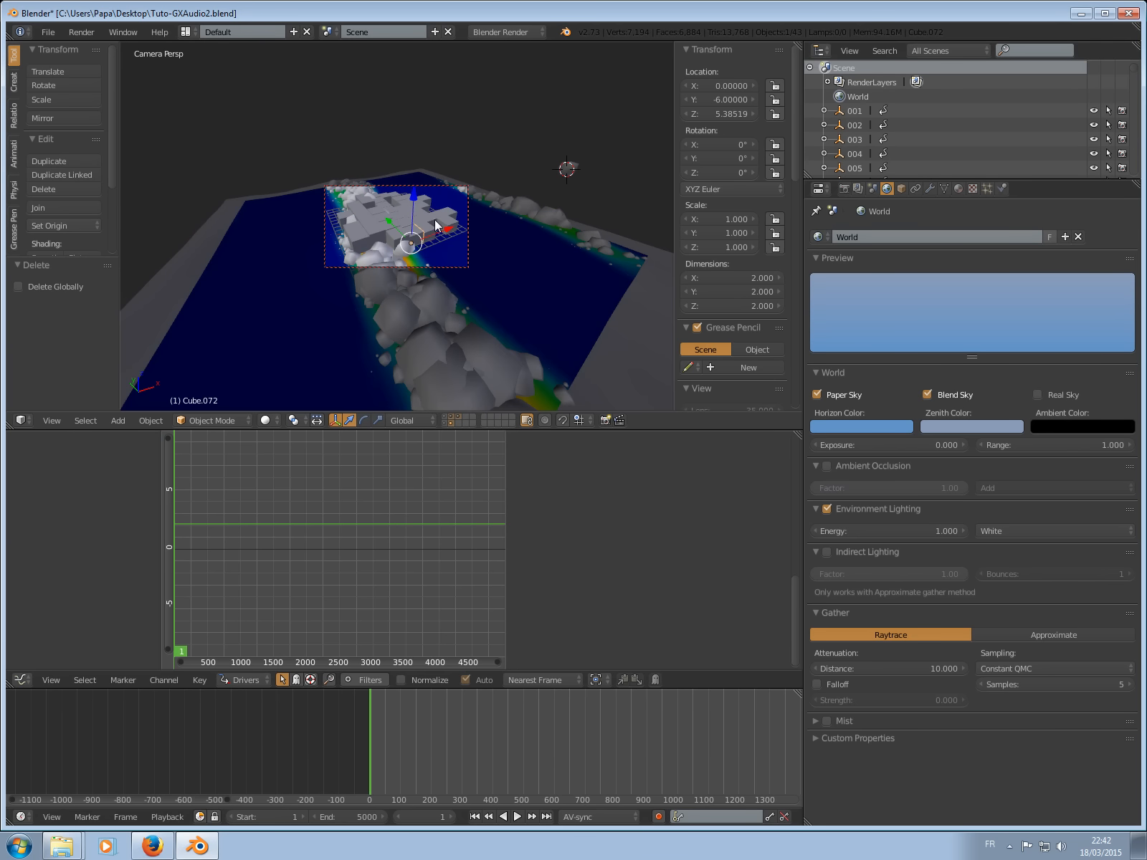
pyautogui.moveTo(438, 216)
pyautogui.mouseDown(button='middle')
pyautogui.moveTo(443, 206)
pyautogui.moveTo(444, 225)
pyautogui.mouseUp(button='middle')
pyautogui.scroll(-1, 445, 218)
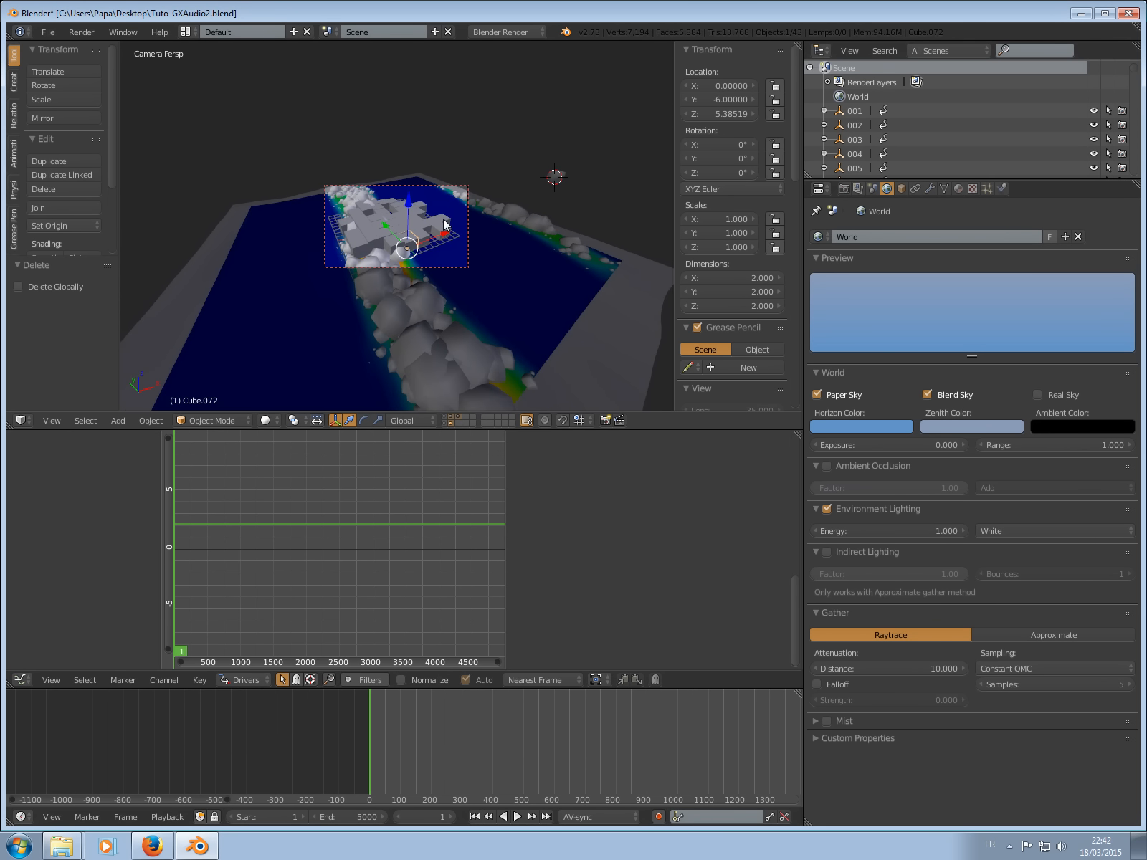
# Select nuages, keep only the cube and cloud layers visible without the ocean, and enable Only Render in the view.
pyautogui.rightClick(550, 296)
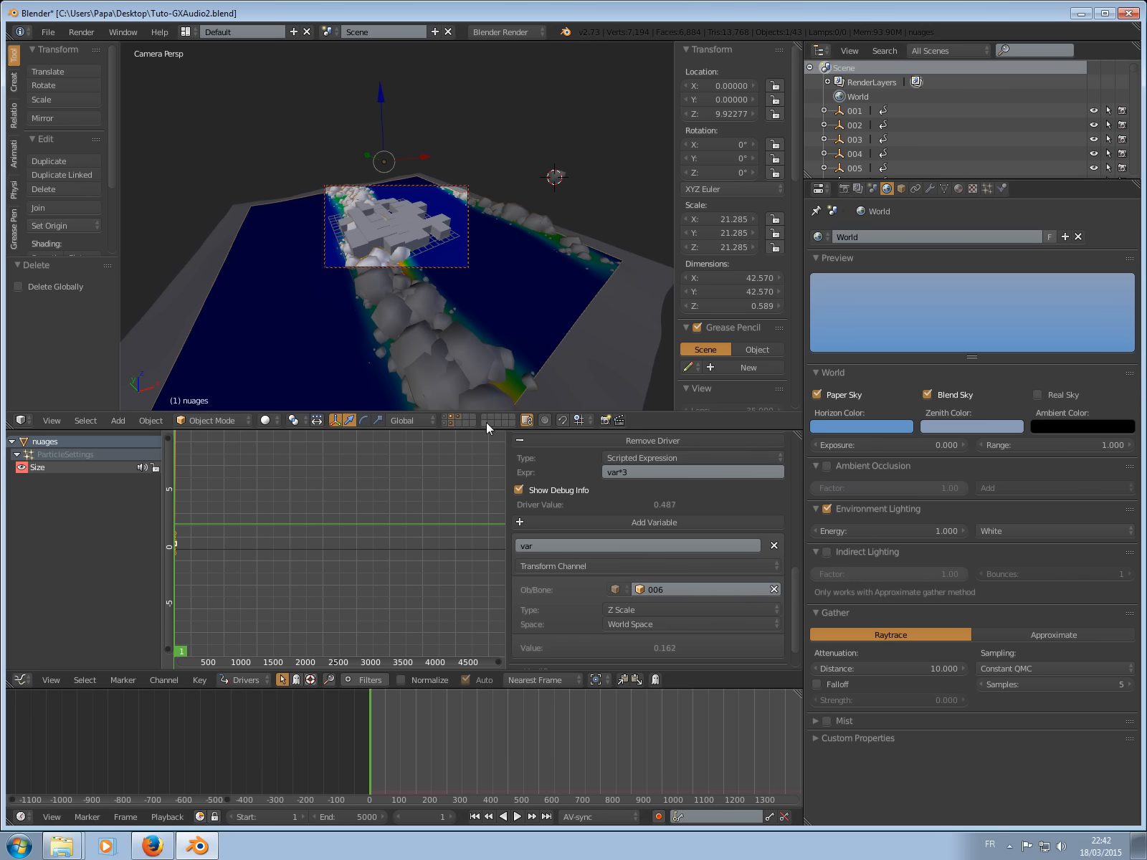
pyautogui.click(454, 419)
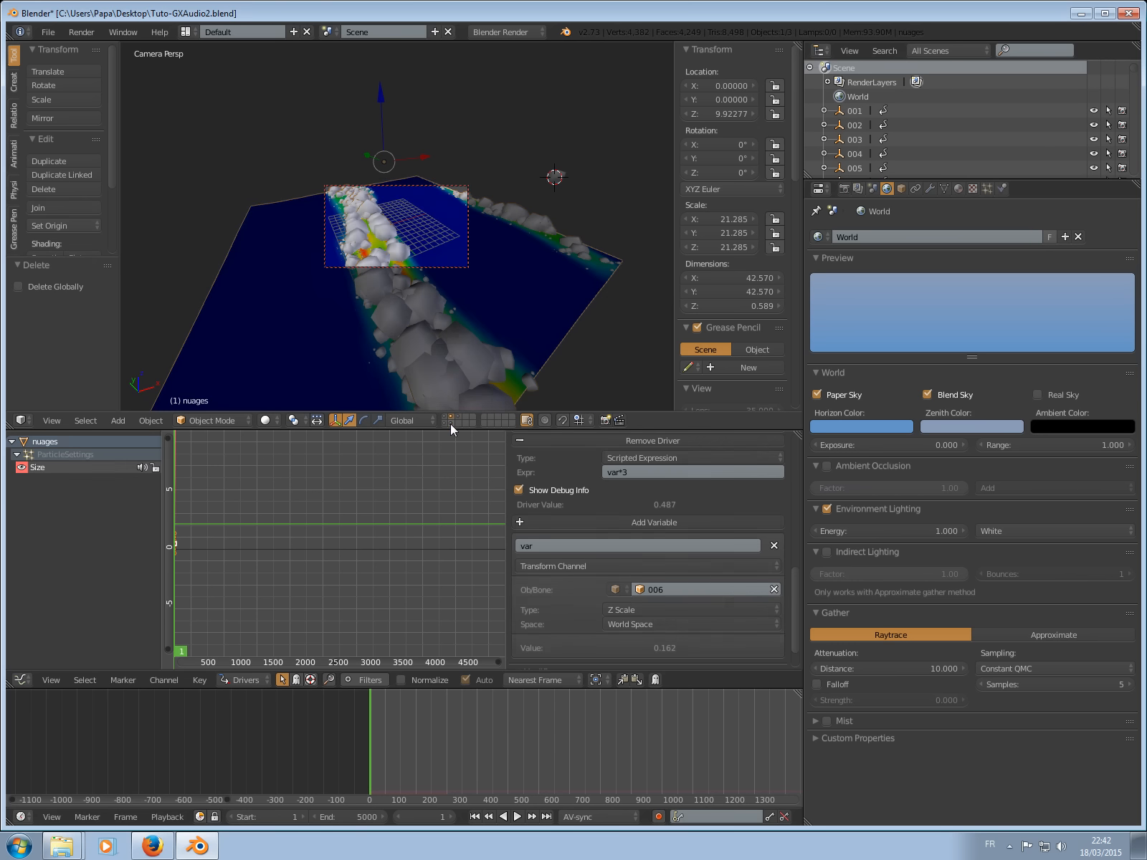
pyautogui.click(449, 424)
pyautogui.keyDown('shift'); pyautogui.click(450, 417); pyautogui.keyUp('shift')
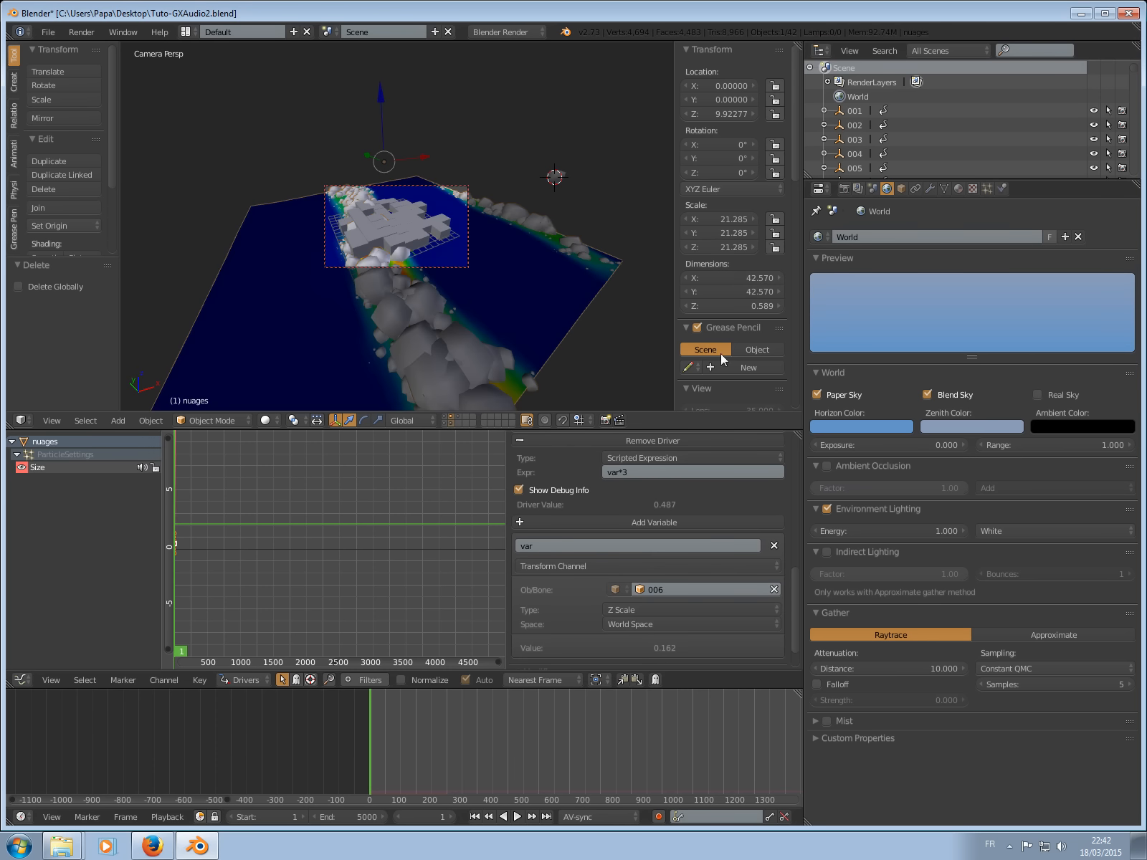
pyautogui.scroll(-10, 718, 352)
pyautogui.scroll(-2, 703, 369)
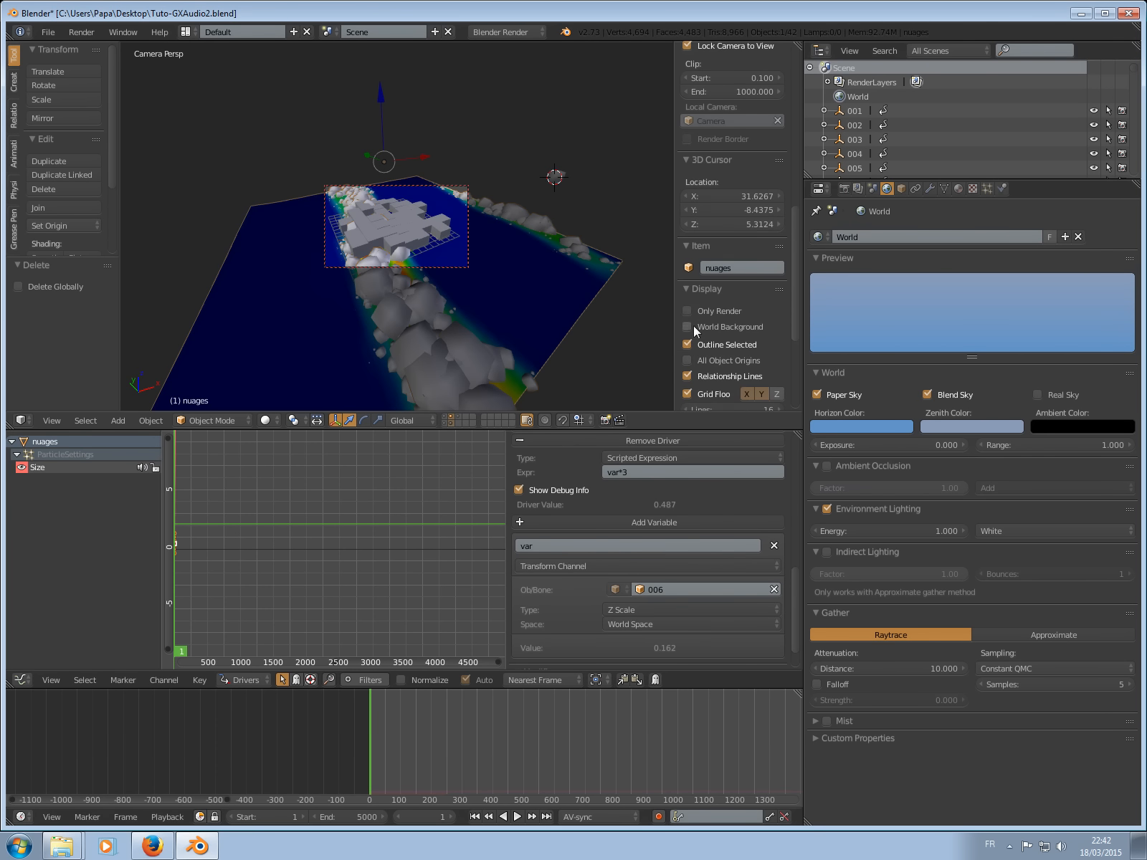
pyautogui.click(687, 311)
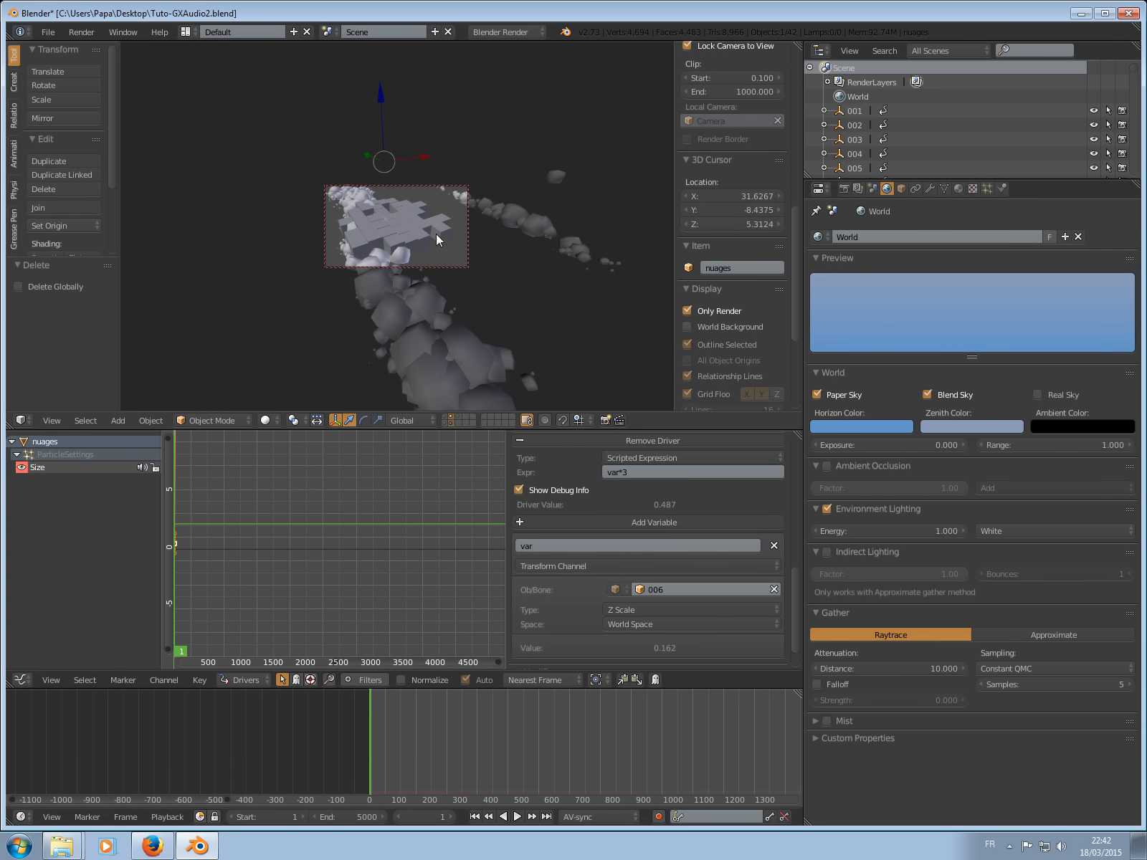
# Play the animation through the camera to check how the cubes and clouds react to the audio.
pyautogui.hotkey('alt', 'a')
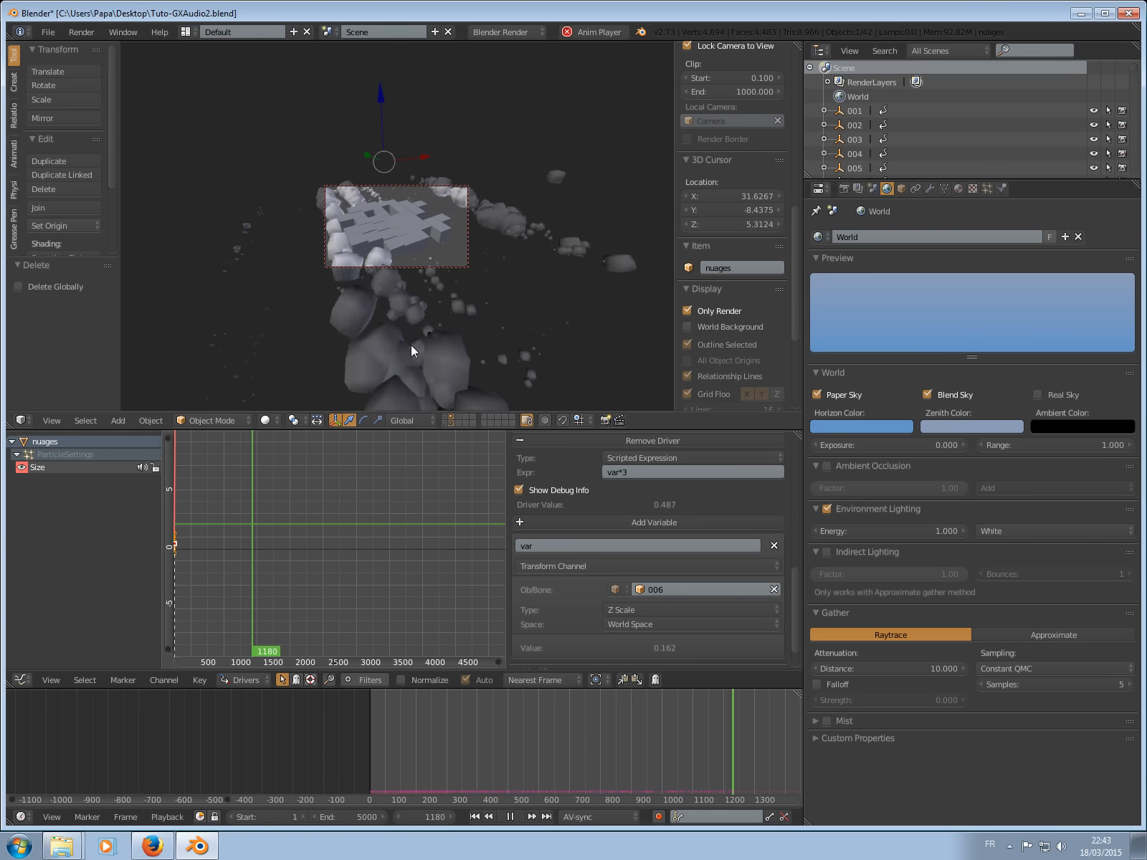
pyautogui.press('Escape')
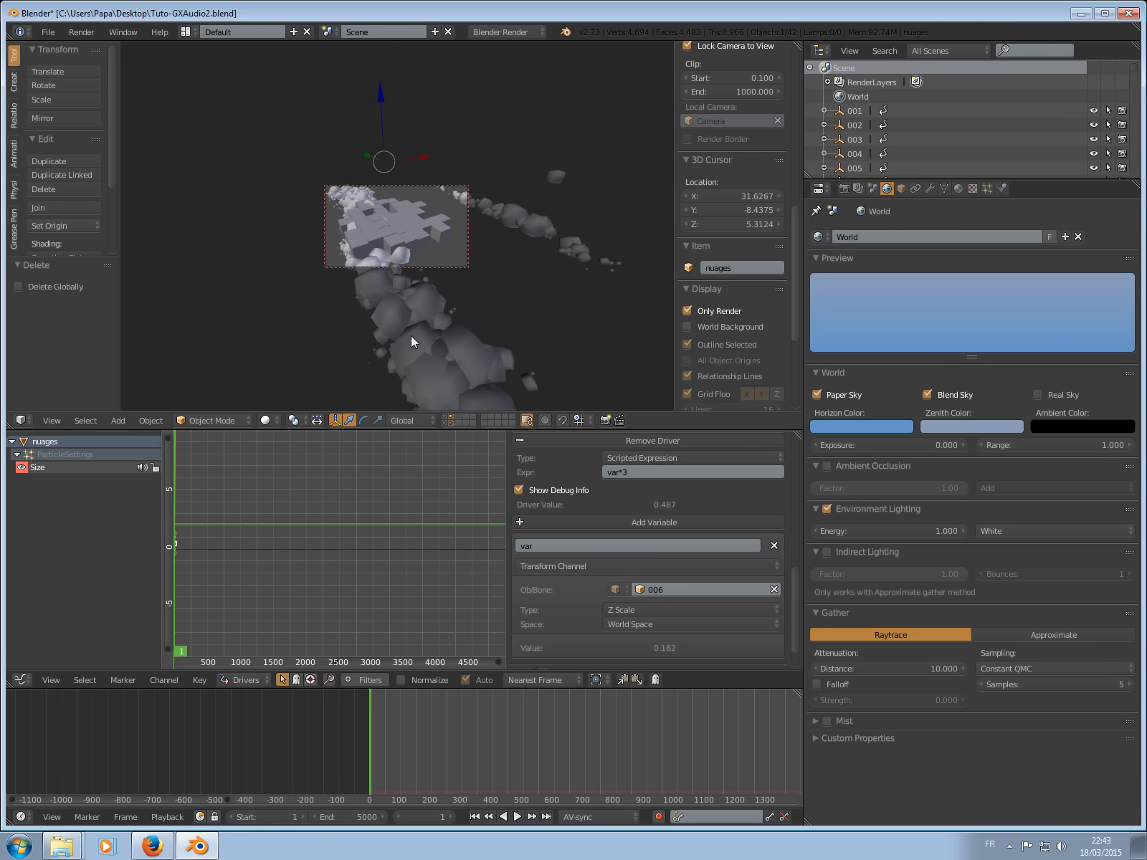
# Enlarge the 3D view by shrinking the driver editor's height and narrowing the outliner and properties area.
pyautogui.moveTo(707, 431); pyautogui.dragTo(704, 611)
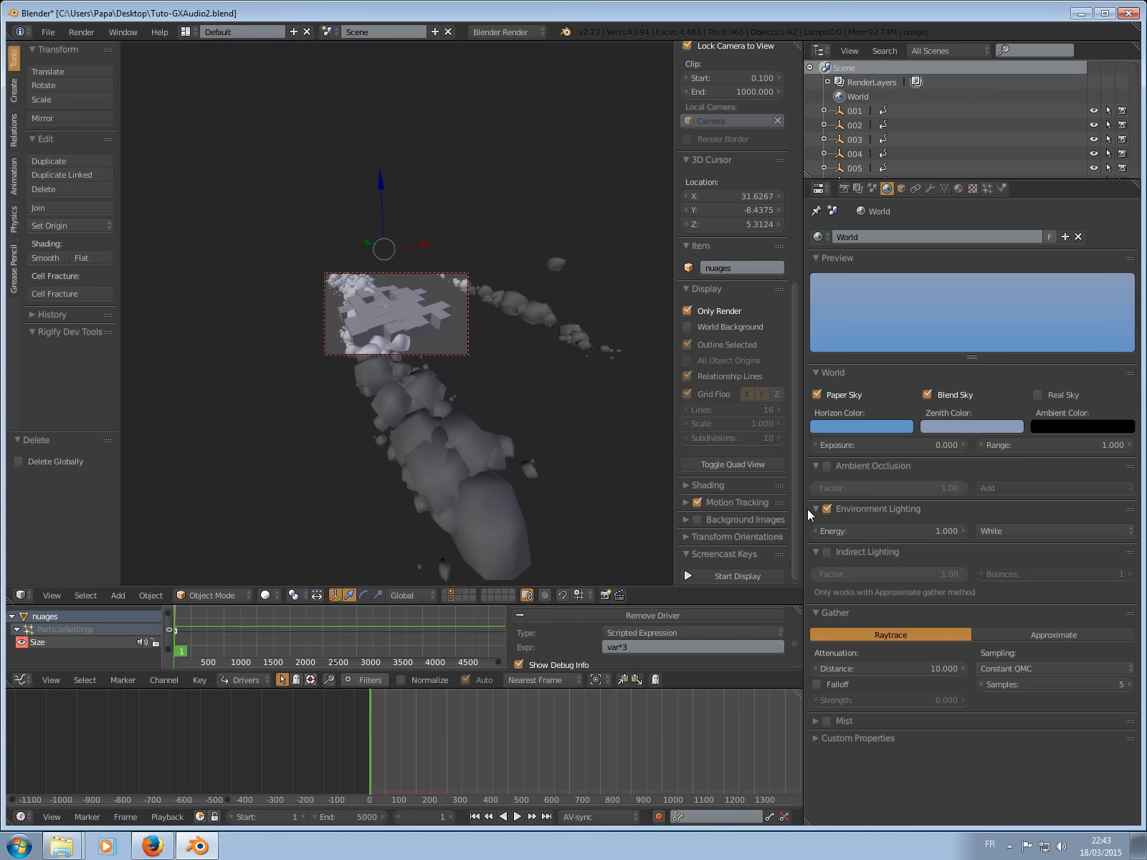
pyautogui.moveTo(805, 509); pyautogui.dragTo(997, 504)
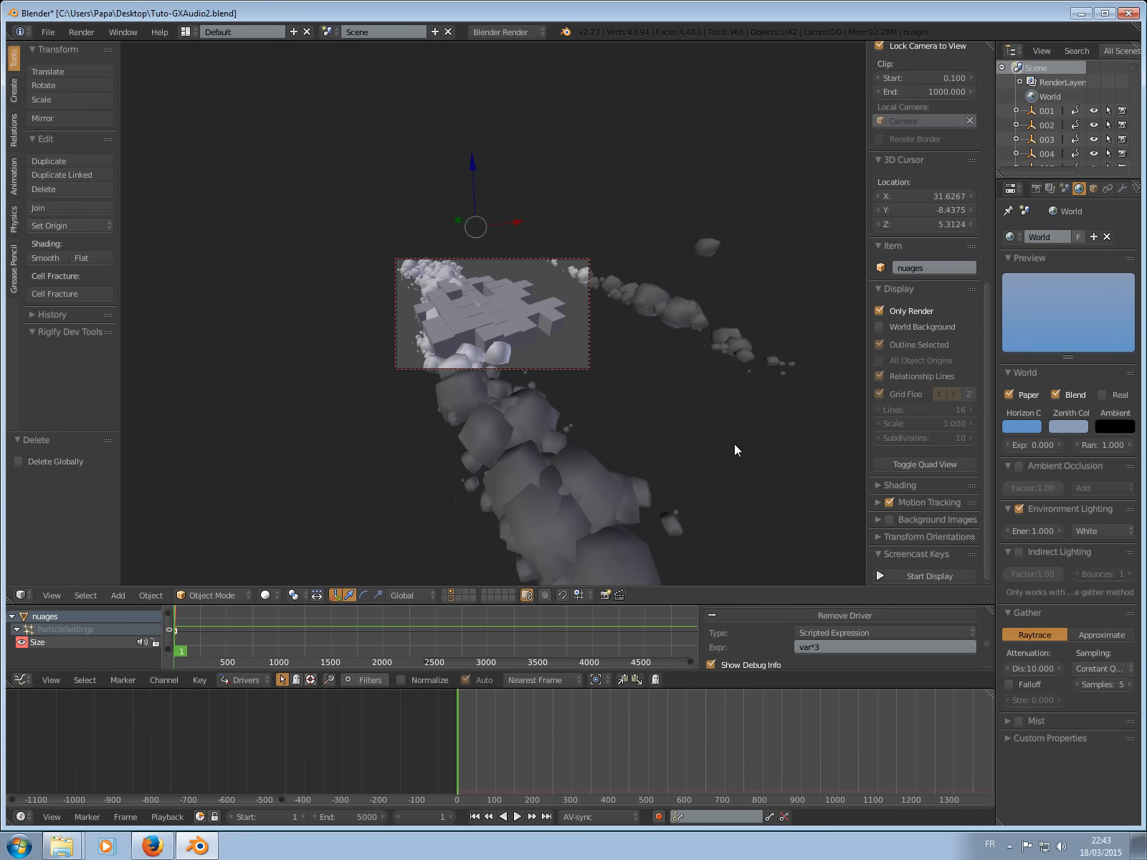